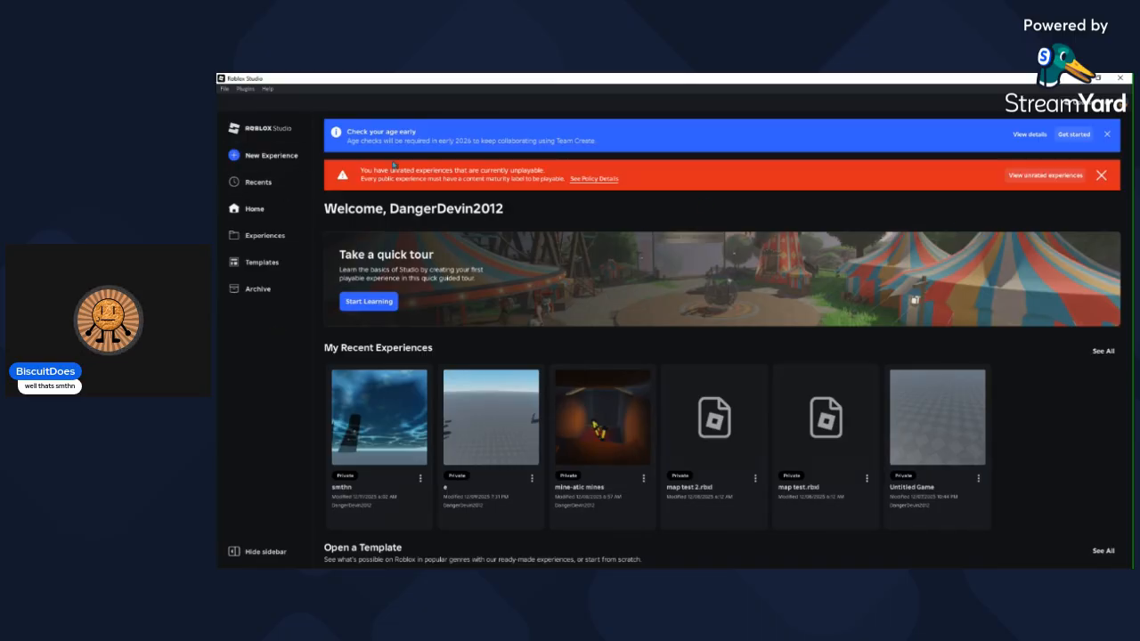
Step: Create a new experience and insert the Flood Escape 2 CM map kit from My Models
{"action": "left_click", "coordinate": [269, 156]}
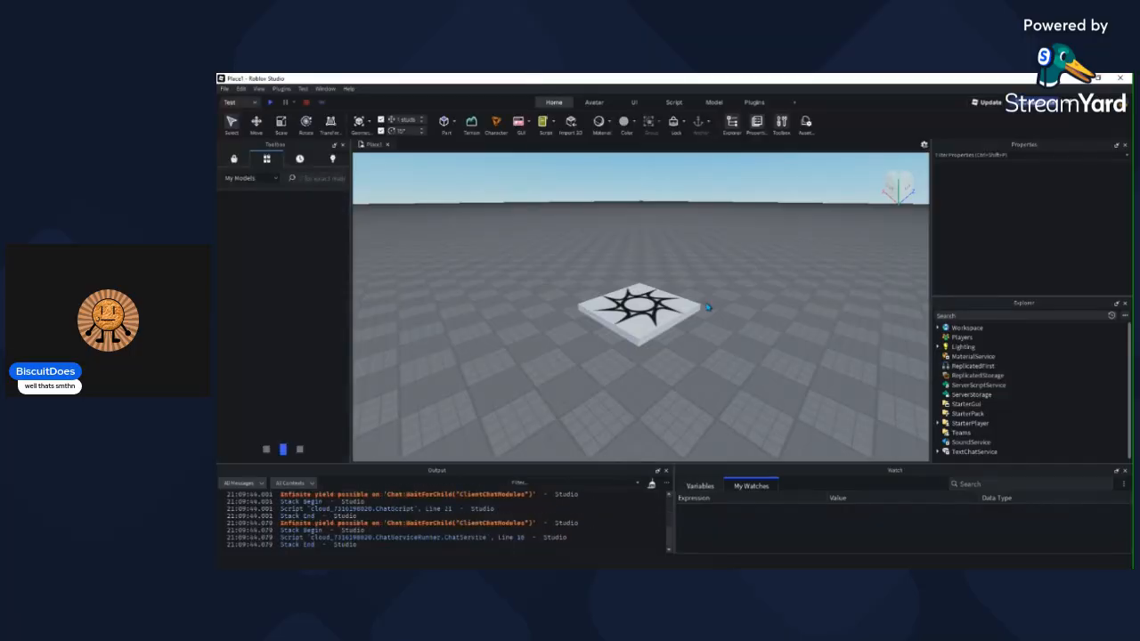
{"action": "right_click_drag", "start_coordinate": [708, 307], "coordinate": [677, 297]}
{"action": "scroll", "coordinate": [710, 319], "scroll_direction": "down", "scroll_amount": 8}
{"action": "scroll", "coordinate": [677, 297], "scroll_direction": "down", "scroll_amount": 4}
{"action": "scroll", "coordinate": [294, 356], "scroll_direction": "down", "scroll_amount": 5}
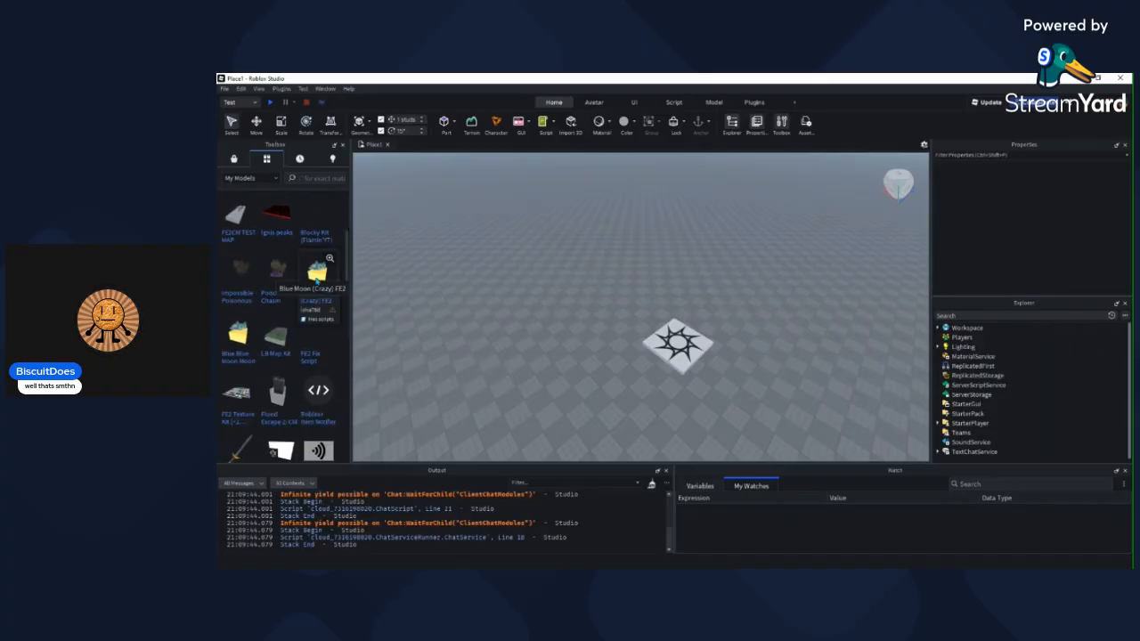
{"action": "scroll", "coordinate": [282, 334], "scroll_direction": "down", "scroll_amount": 1}
{"action": "scroll", "coordinate": [278, 336], "scroll_direction": "down", "scroll_amount": 2}
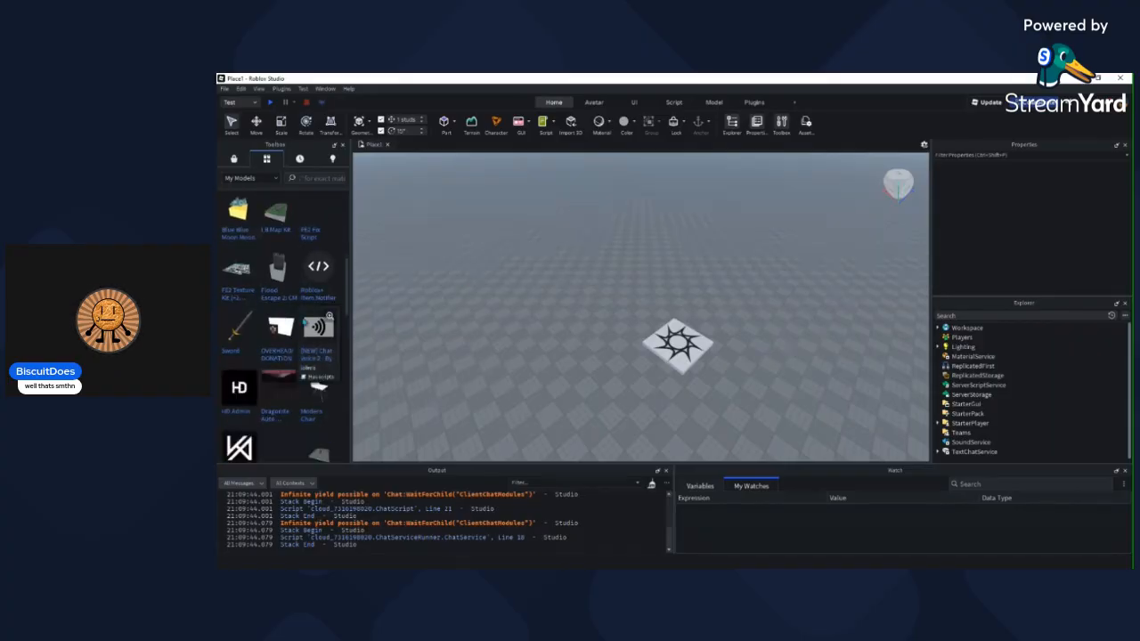
{"action": "right_click_drag", "start_coordinate": [497, 298], "coordinate": [494, 298]}
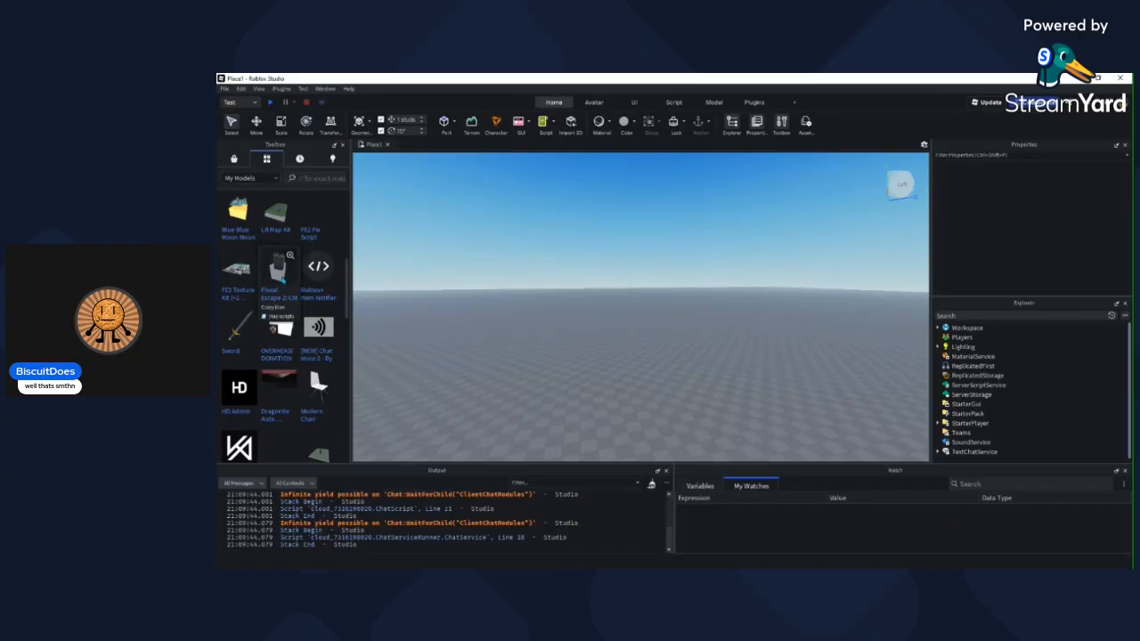
{"action": "left_click", "coordinate": [279, 279]}
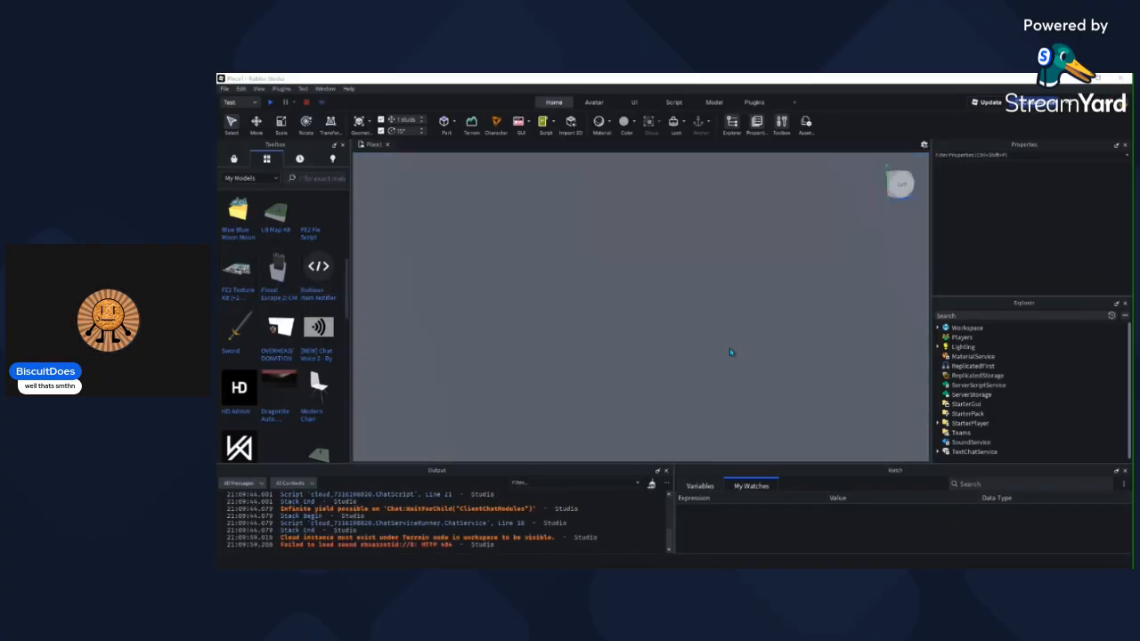
Step: Examine the inserted map making kit, including its buttons, map details and timeline areas
{"action": "right_click_drag", "start_coordinate": [602, 353], "coordinate": [724, 290]}
{"action": "scroll", "coordinate": [667, 291], "scroll_direction": "down", "scroll_amount": 3}
{"action": "left_click", "coordinate": [718, 291]}
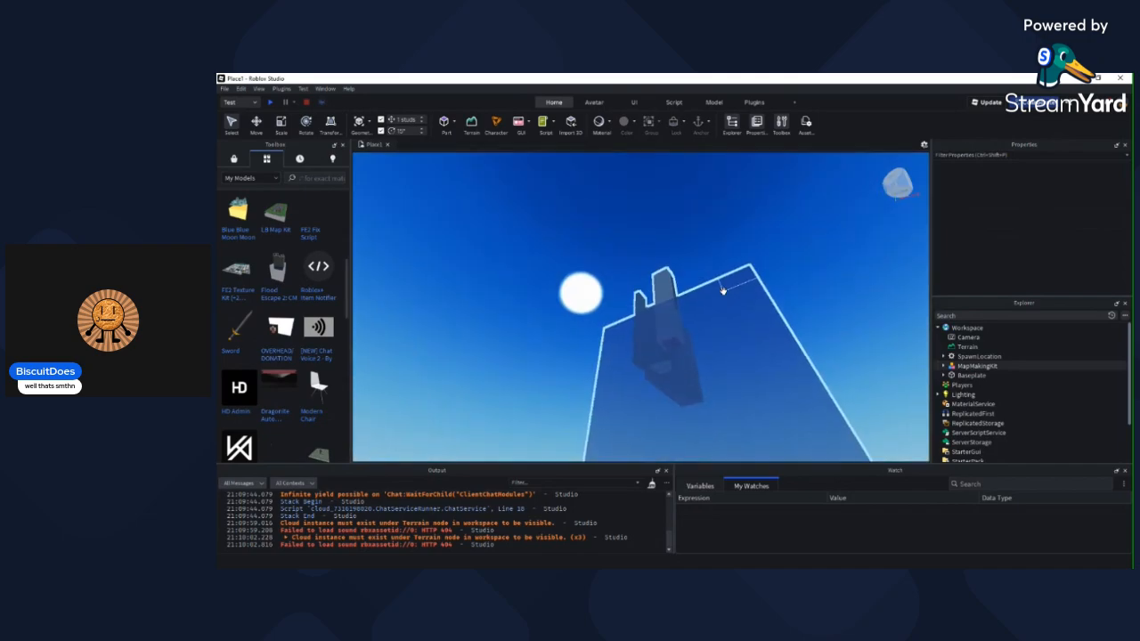
{"action": "scroll", "coordinate": [723, 291], "scroll_direction": "up", "scroll_amount": 10}
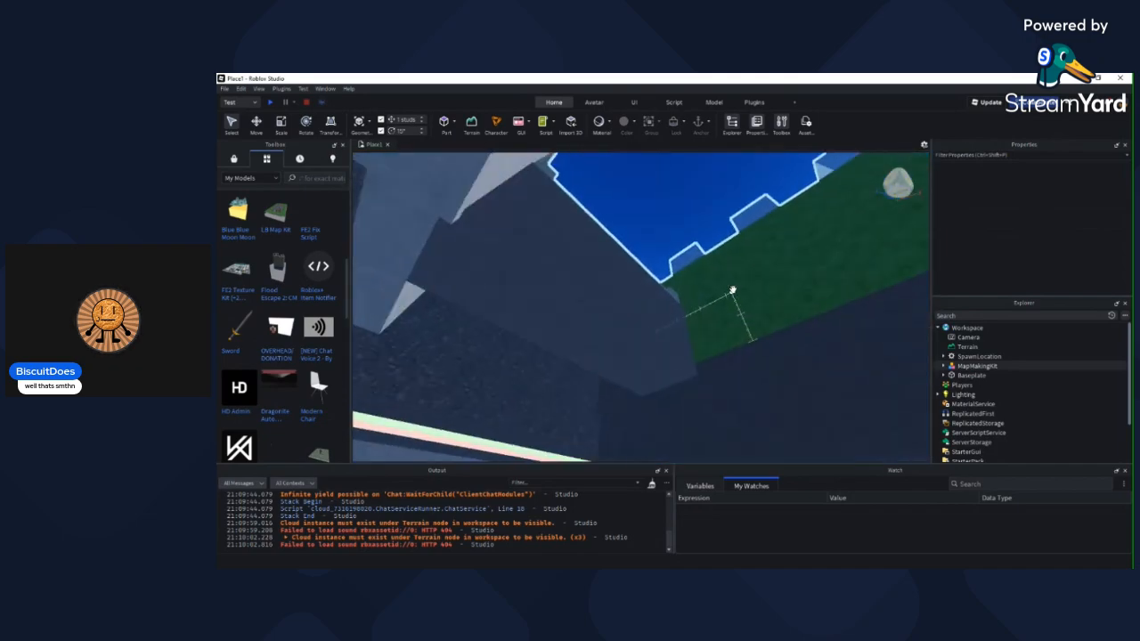
{"action": "scroll", "coordinate": [732, 290], "scroll_direction": "up", "scroll_amount": 5}
{"action": "right_click_drag", "start_coordinate": [732, 290], "coordinate": [606, 240]}
{"action": "scroll", "coordinate": [736, 261], "scroll_direction": "up", "scroll_amount": 3}
{"action": "scroll", "coordinate": [739, 265], "scroll_direction": "up", "scroll_amount": 3}
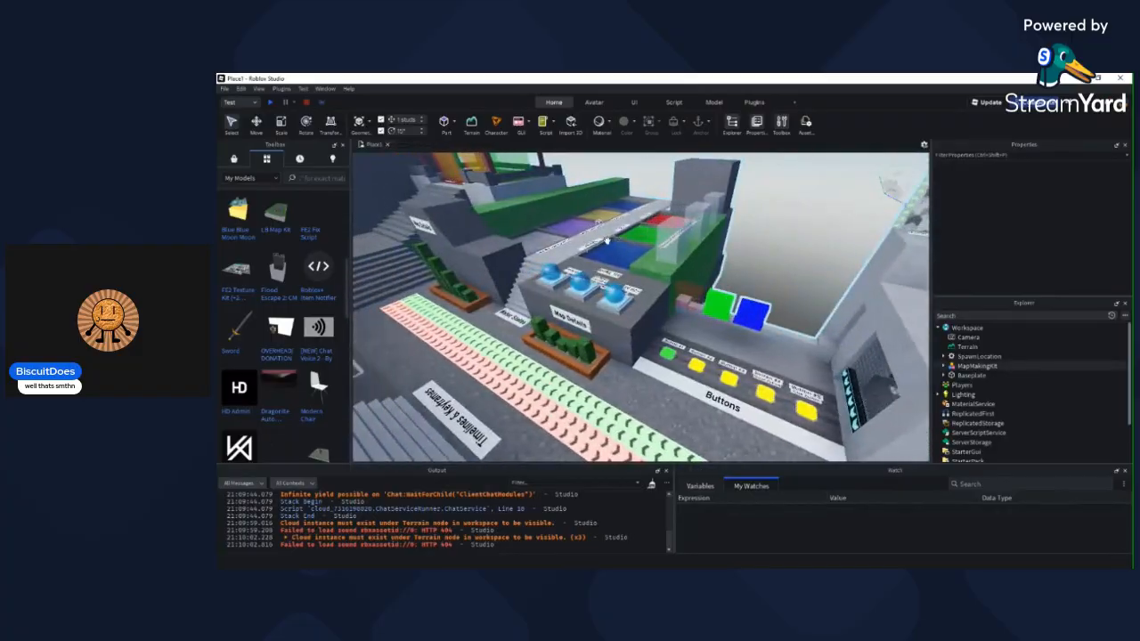
{"action": "scroll", "coordinate": [572, 269], "scroll_direction": "down", "scroll_amount": 8}
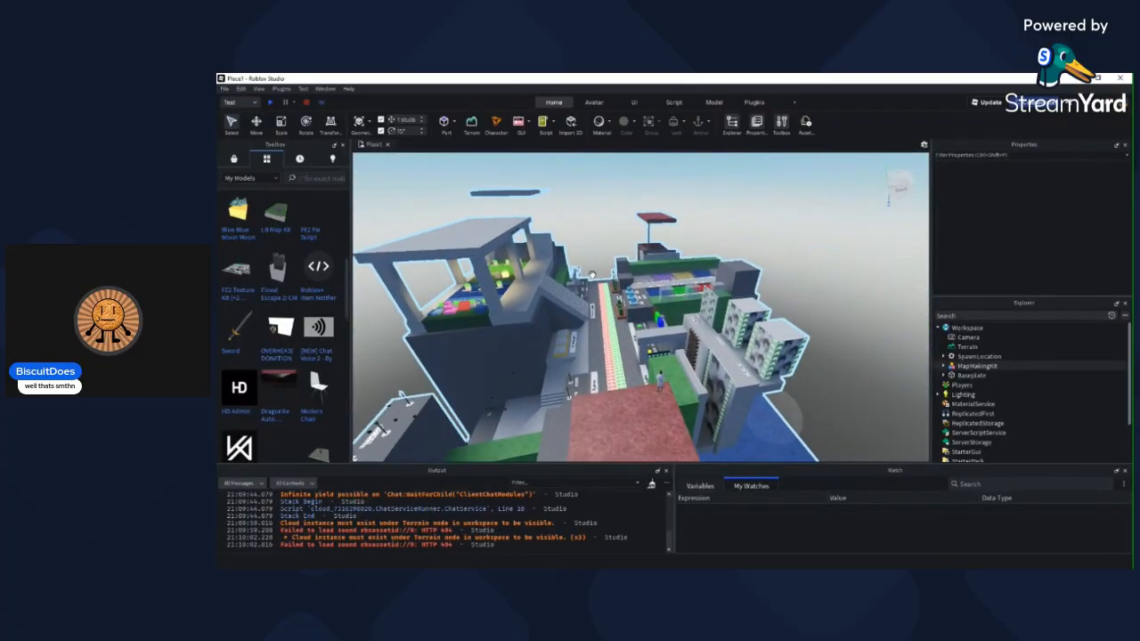
{"action": "scroll", "coordinate": [592, 274], "scroll_direction": "up", "scroll_amount": 10}
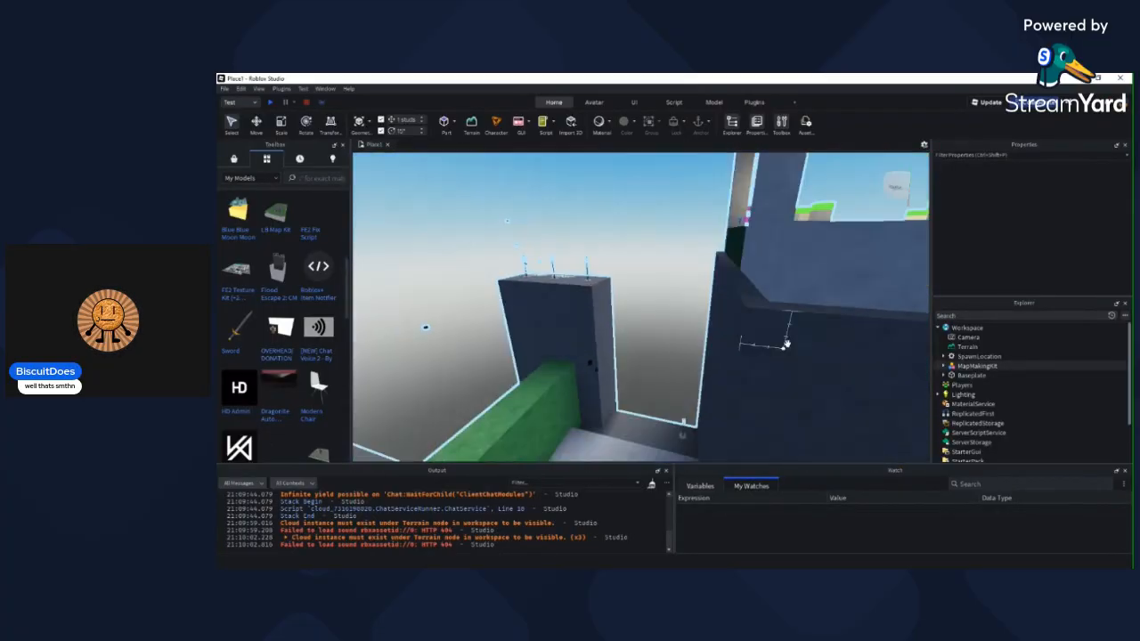
{"action": "right_click_drag", "start_coordinate": [786, 344], "coordinate": [742, 308]}
{"action": "scroll", "coordinate": [750, 326], "scroll_direction": "up", "scroll_amount": 6}
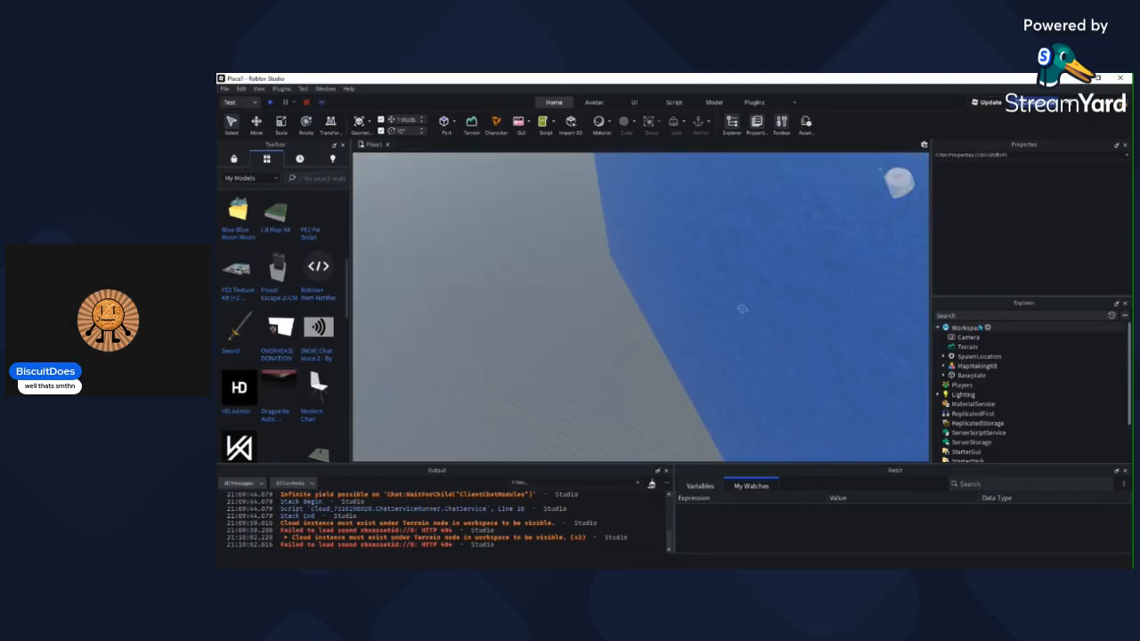
Step: Add an empty model to the Workspace and name it Fe2Map
{"action": "left_click", "coordinate": [969, 328]}
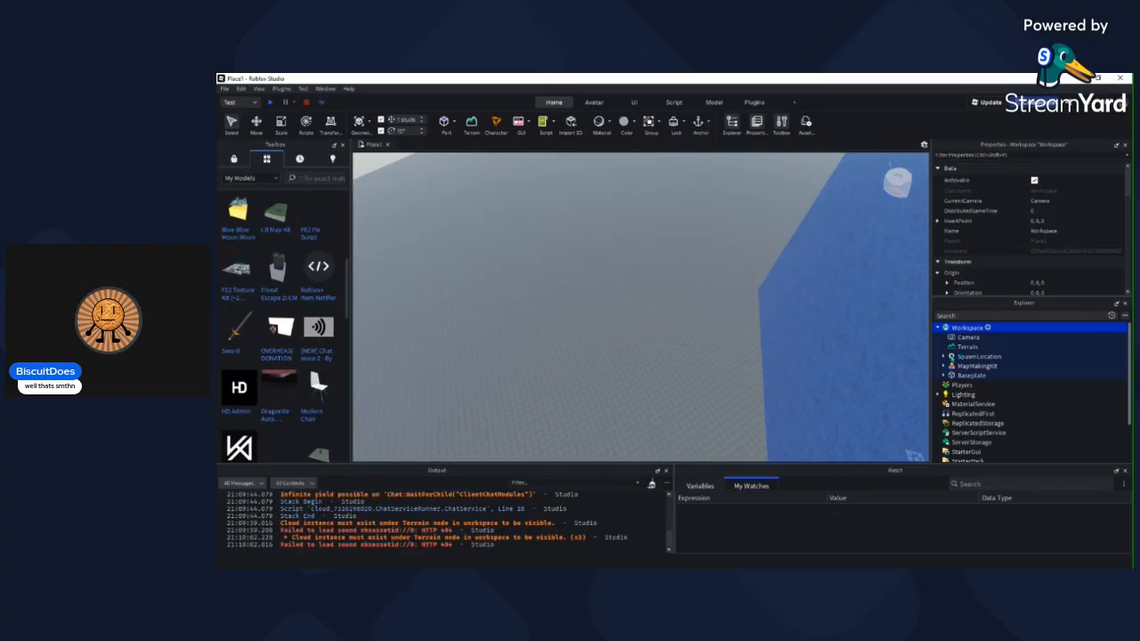
{"action": "key", "text": "ctrl+g"}
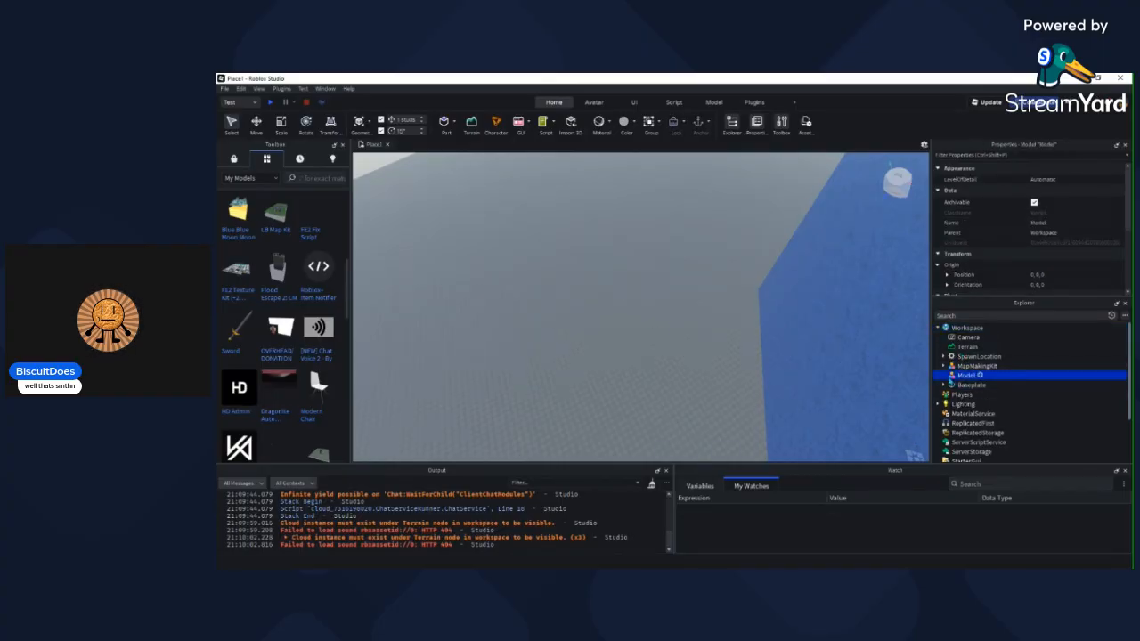
{"action": "key", "text": "F2"}
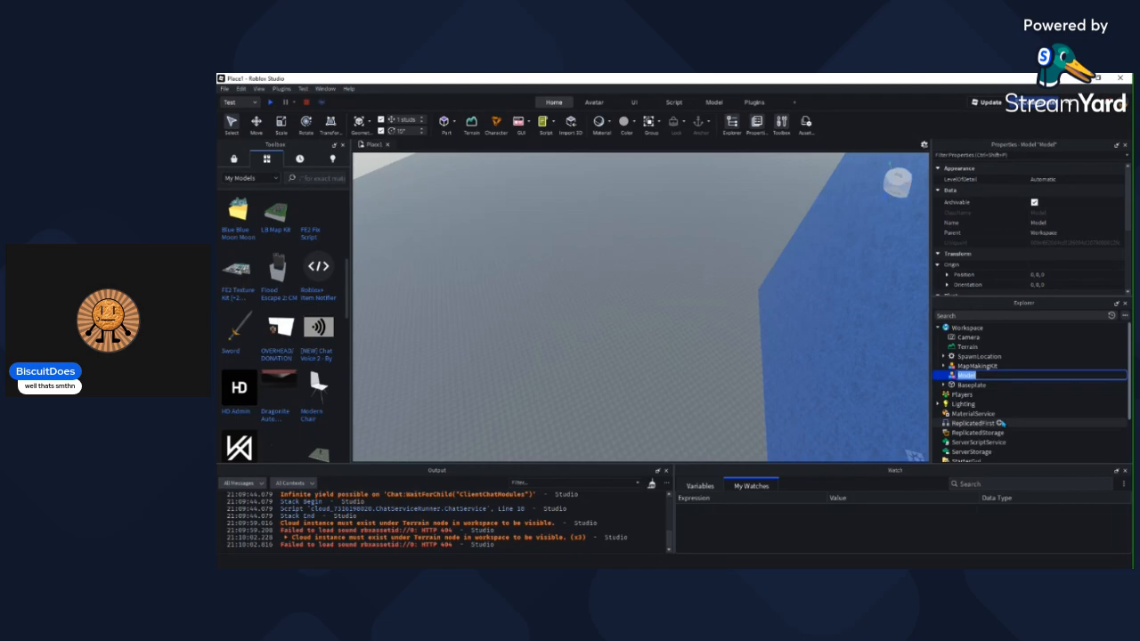
{"action": "type", "text": "Fi"}
{"action": "key", "text": "Return"}
Step: Duplicate the kit's black Spawn platform and move the copy out of the kit onto the open baseplate
{"action": "left_click", "coordinate": [683, 339]}
{"action": "right_click_drag", "start_coordinate": [682, 339], "coordinate": [600, 301]}
{"action": "scroll", "coordinate": [720, 300], "scroll_direction": "up", "scroll_amount": 3}
{"action": "left_click", "coordinate": [591, 296]}
{"action": "right_click_drag", "start_coordinate": [862, 303], "coordinate": [848, 299]}
{"action": "scroll", "coordinate": [851, 299], "scroll_direction": "down", "scroll_amount": 3}
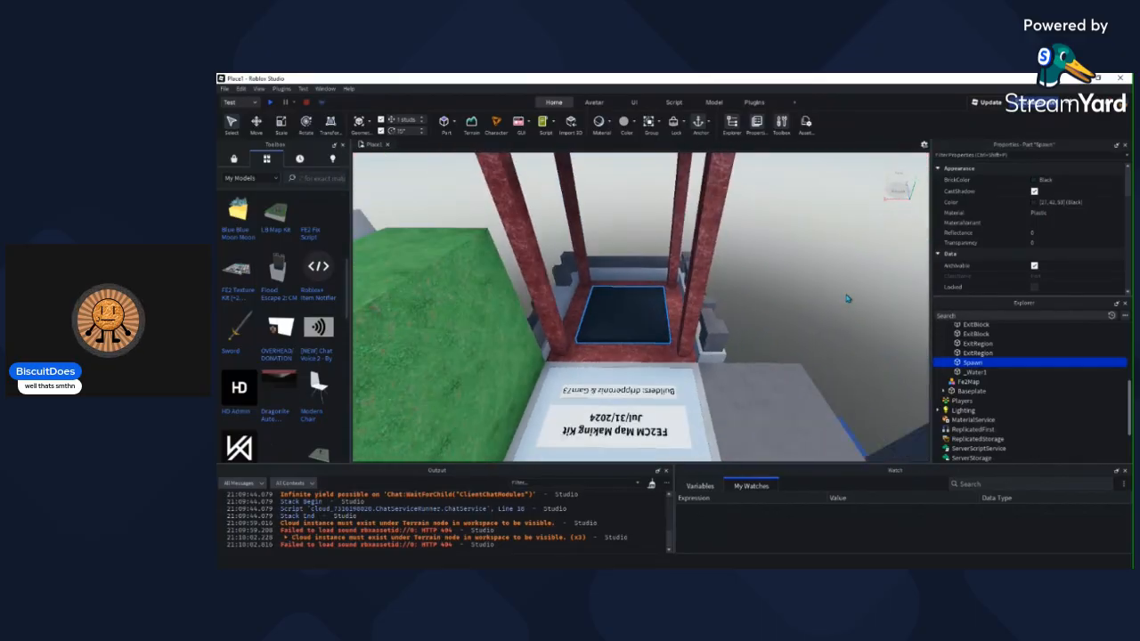
{"action": "scroll", "coordinate": [657, 327], "scroll_direction": "up", "scroll_amount": 4}
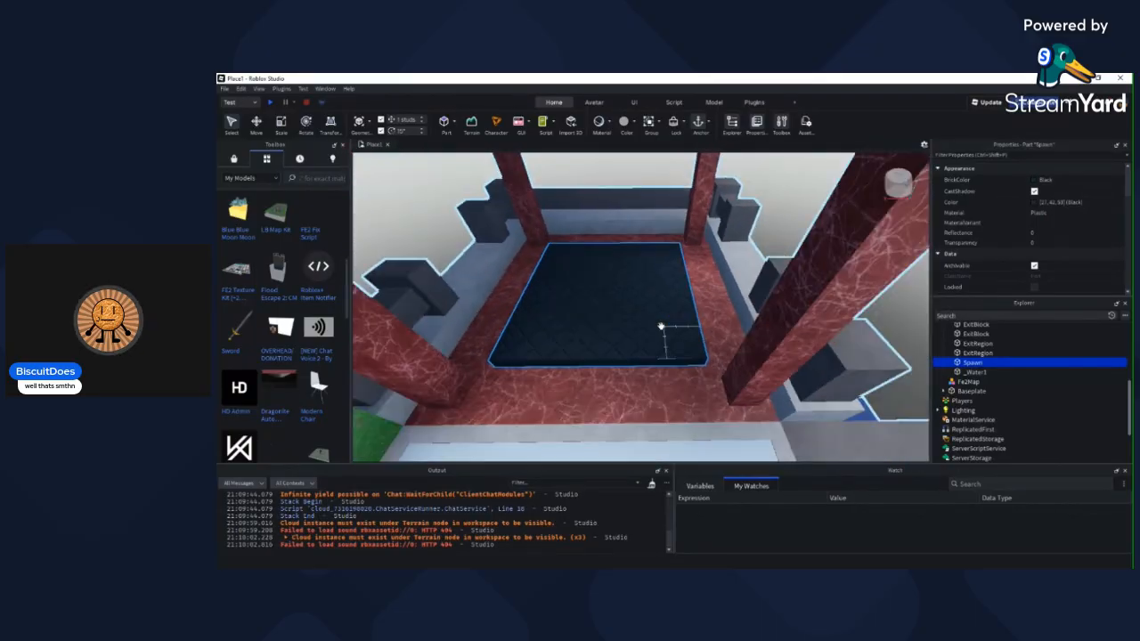
{"action": "scroll", "coordinate": [661, 326], "scroll_direction": "down", "scroll_amount": 4}
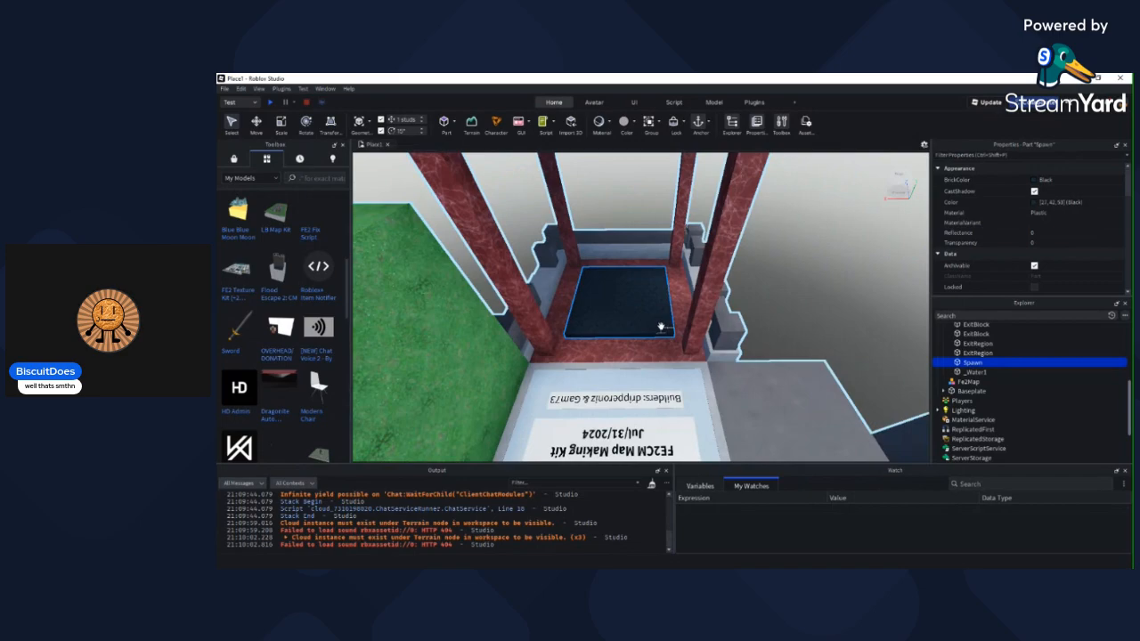
{"action": "key", "text": "ctrl+d"}
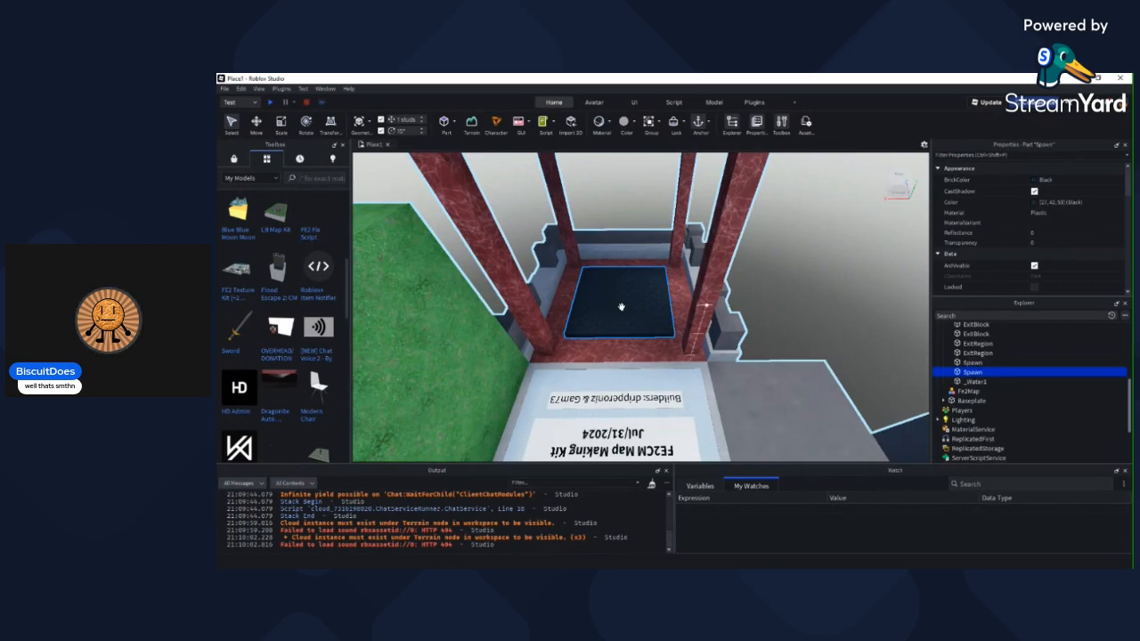
{"action": "left_click", "coordinate": [256, 122]}
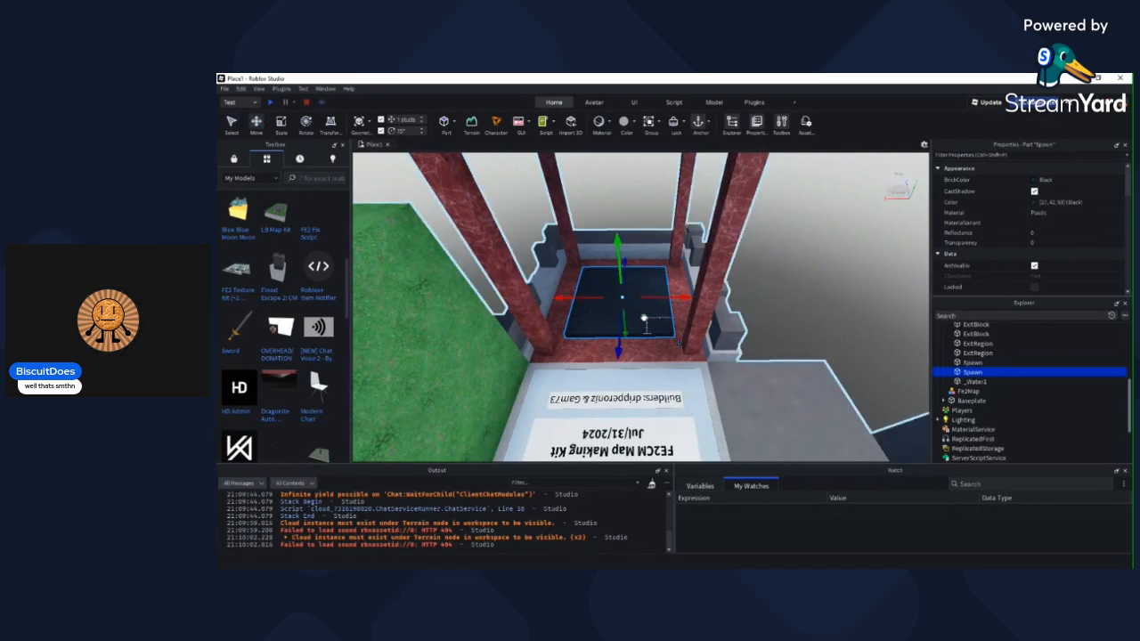
{"action": "left_click_drag", "start_coordinate": [625, 297], "coordinate": [653, 390]}
{"action": "scroll", "coordinate": [652, 391], "scroll_direction": "up", "scroll_amount": 3}
{"action": "scroll", "coordinate": [1018, 392], "scroll_direction": "up", "scroll_amount": 3}
{"action": "scroll", "coordinate": [998, 392], "scroll_direction": "down", "scroll_amount": 2}
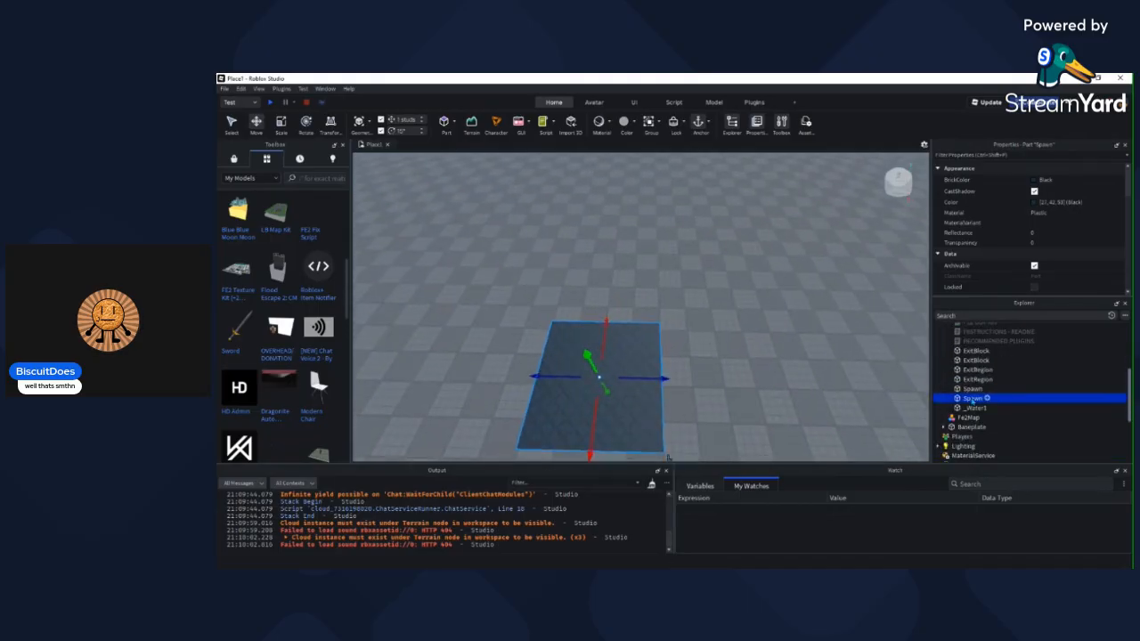
Step: Place the duplicated Spawn part inside the Fe2Map model
{"action": "mouse_move", "coordinate": [973, 402]}
{"action": "left_mouse_down"}
{"action": "mouse_move", "coordinate": [972, 426]}
{"action": "mouse_move", "coordinate": [962, 418]}
{"action": "left_mouse_up"}
{"action": "key", "text": "Left"}
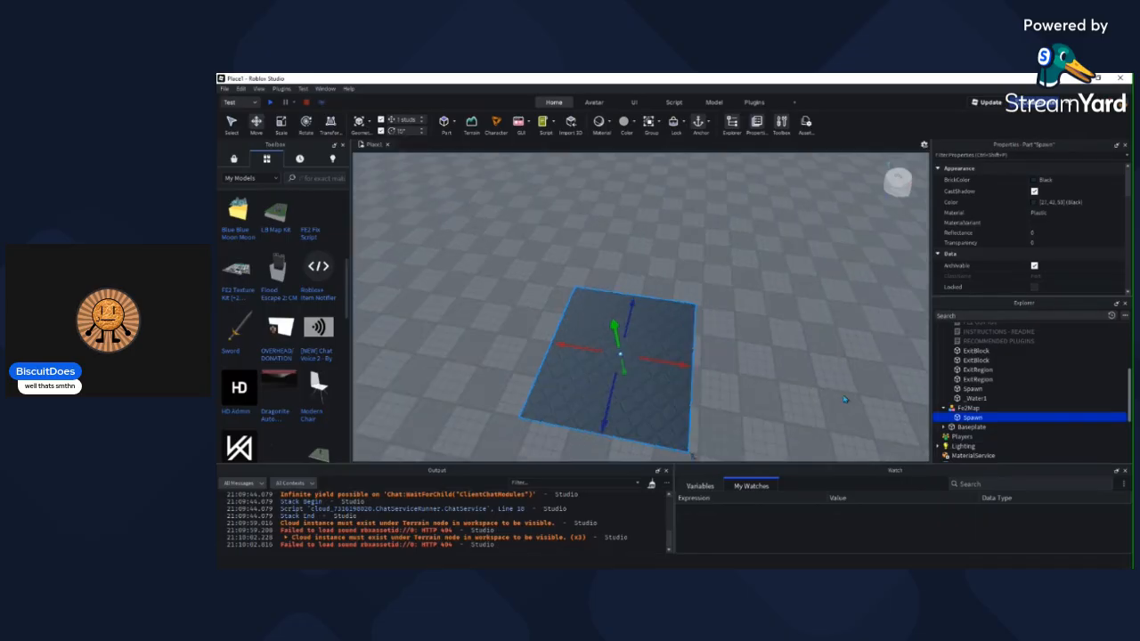
{"action": "right_click_drag", "start_coordinate": [692, 344], "coordinate": [692, 344]}
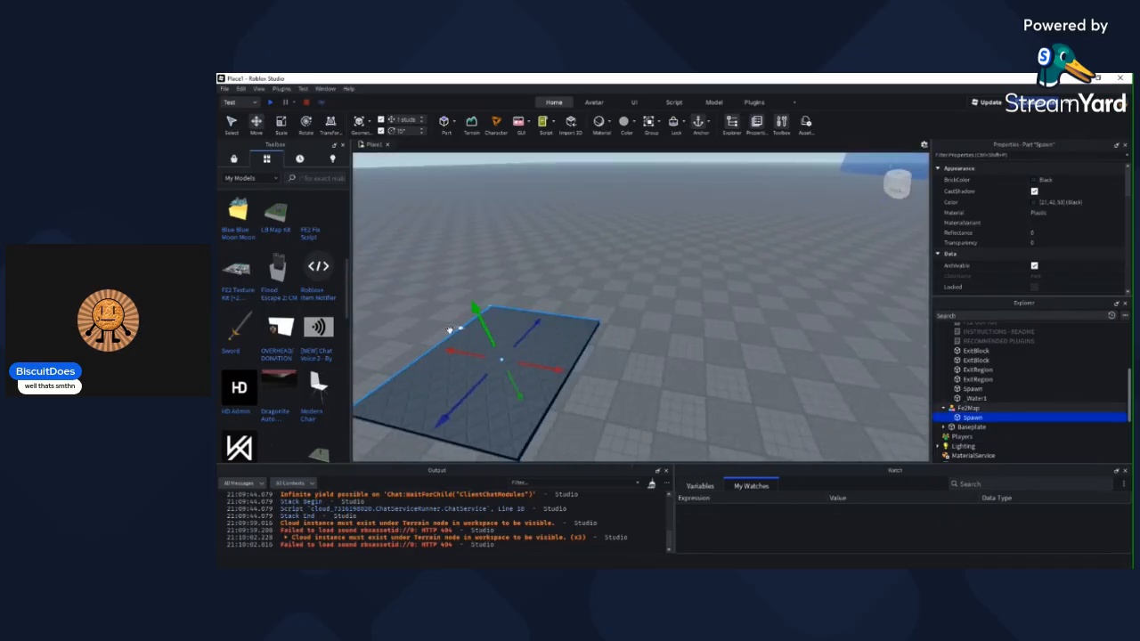
{"action": "left_click", "coordinate": [787, 282]}
{"action": "right_click_drag", "start_coordinate": [787, 283], "coordinate": [778, 298]}
{"action": "right_click_drag", "start_coordinate": [807, 349], "coordinate": [782, 334]}
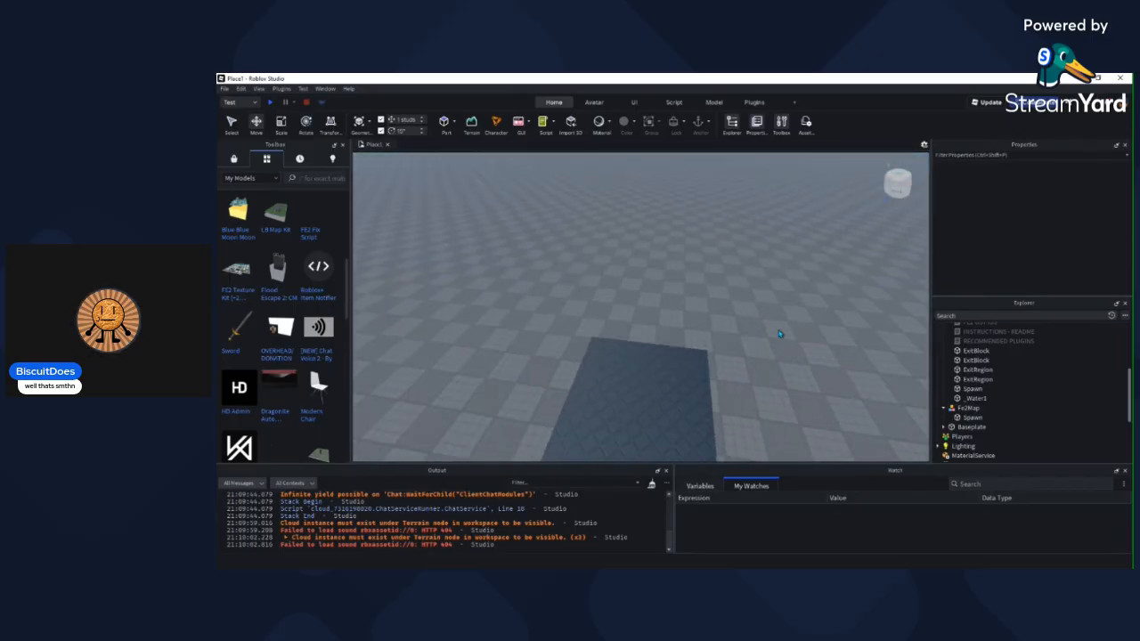
Step: Add a folder named Geometry inside the Fe2Map model
{"action": "left_click", "coordinate": [971, 408]}
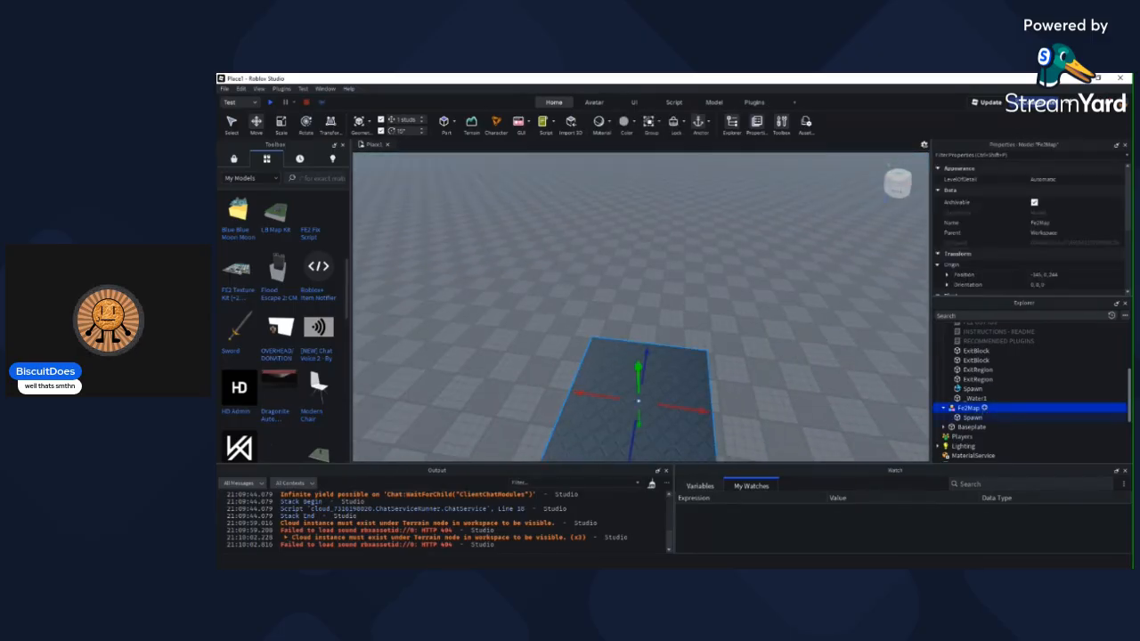
{"action": "left_click", "coordinate": [947, 376]}
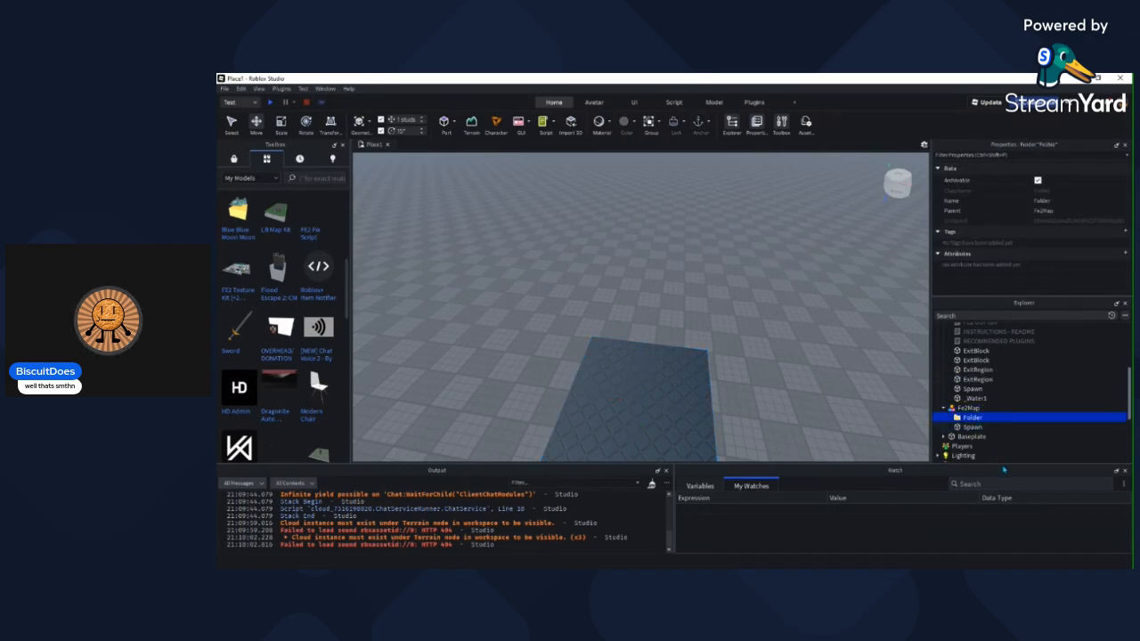
{"action": "key", "text": "F2"}
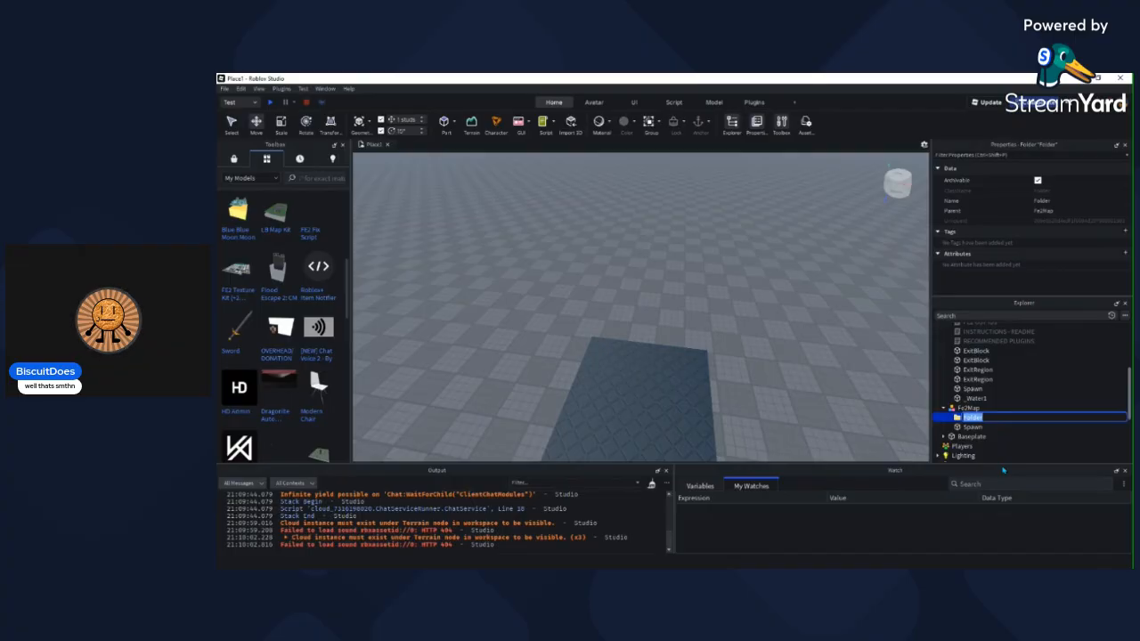
{"action": "type", "text": "Geometry"}
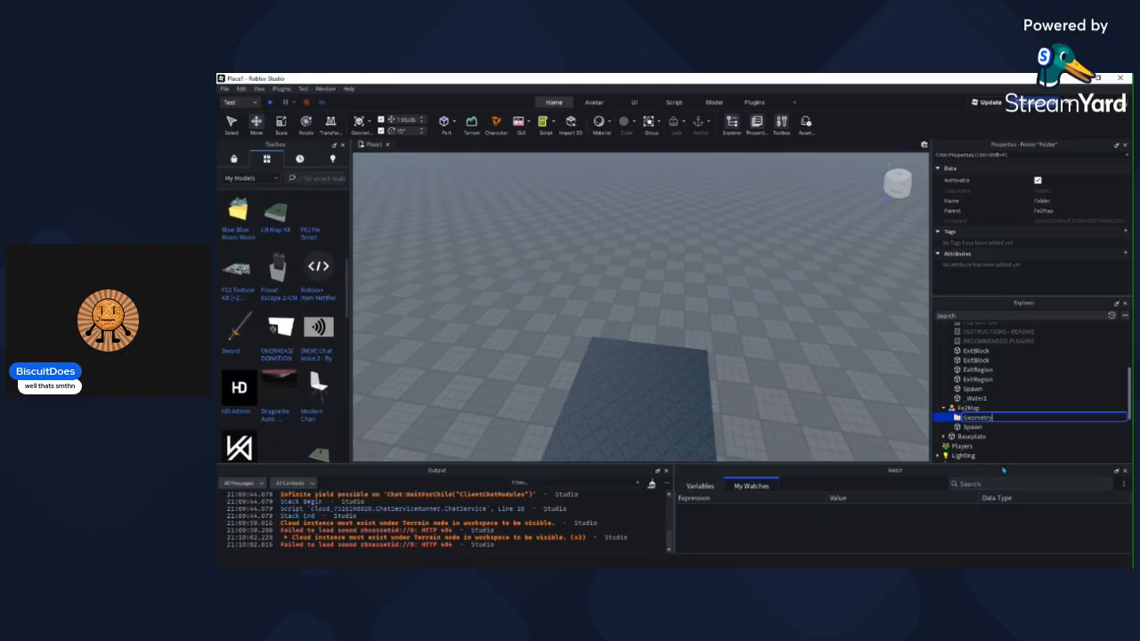
{"action": "key", "text": "Return"}
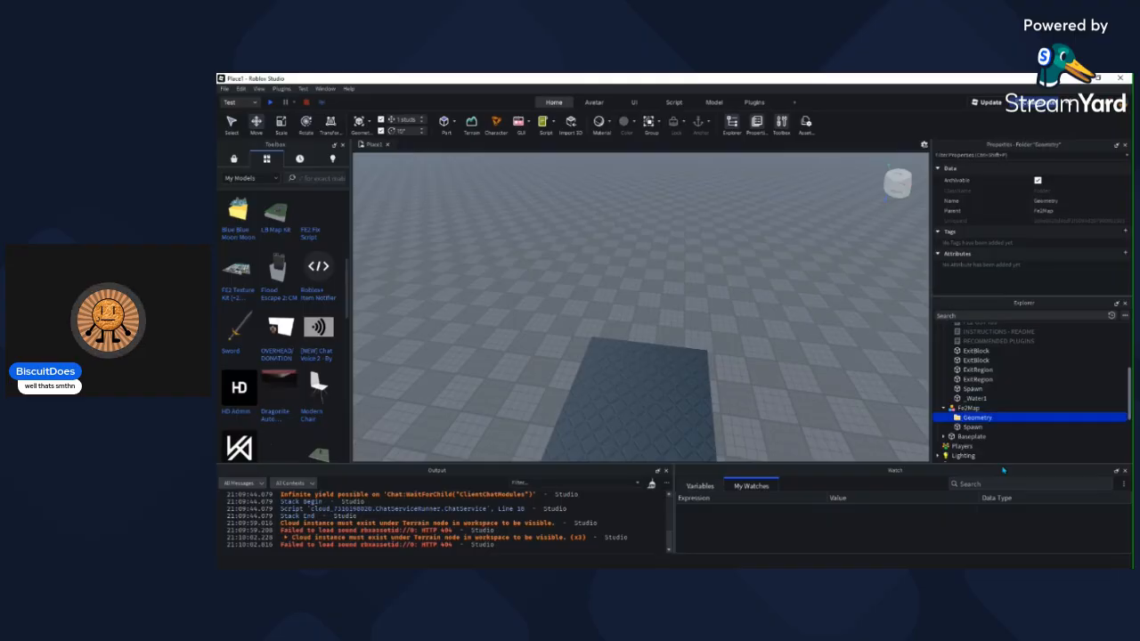
Step: Add a second folder inside the Fe2Map model and name it Interactives
{"action": "left_click", "coordinate": [971, 407]}
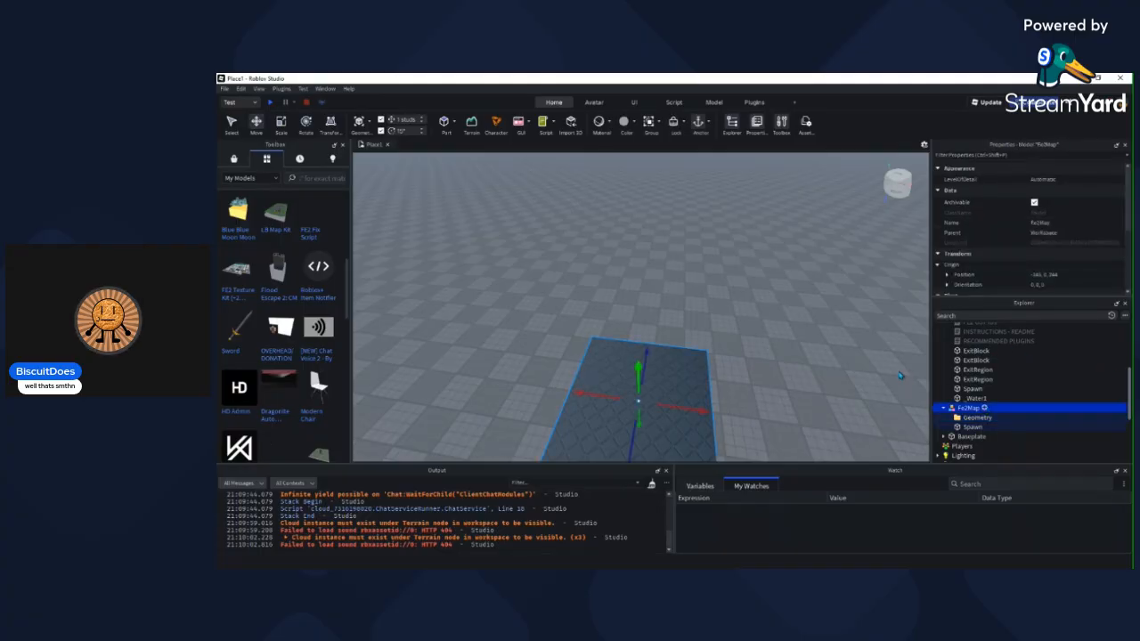
{"action": "key", "text": "ctrl+shift+v"}
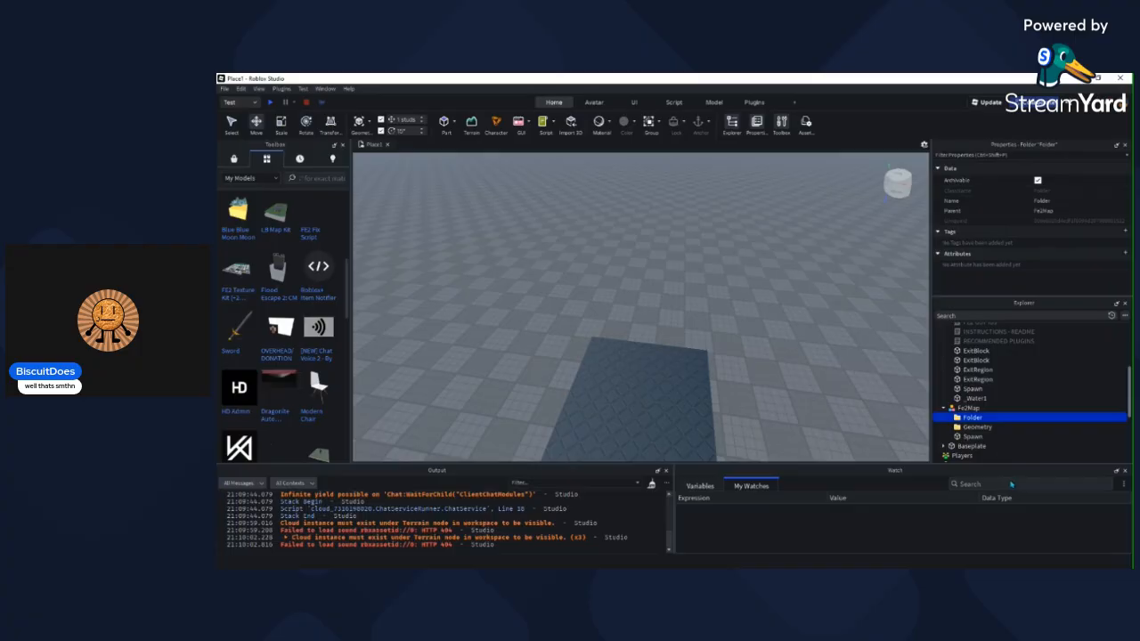
{"action": "key", "text": "F2"}
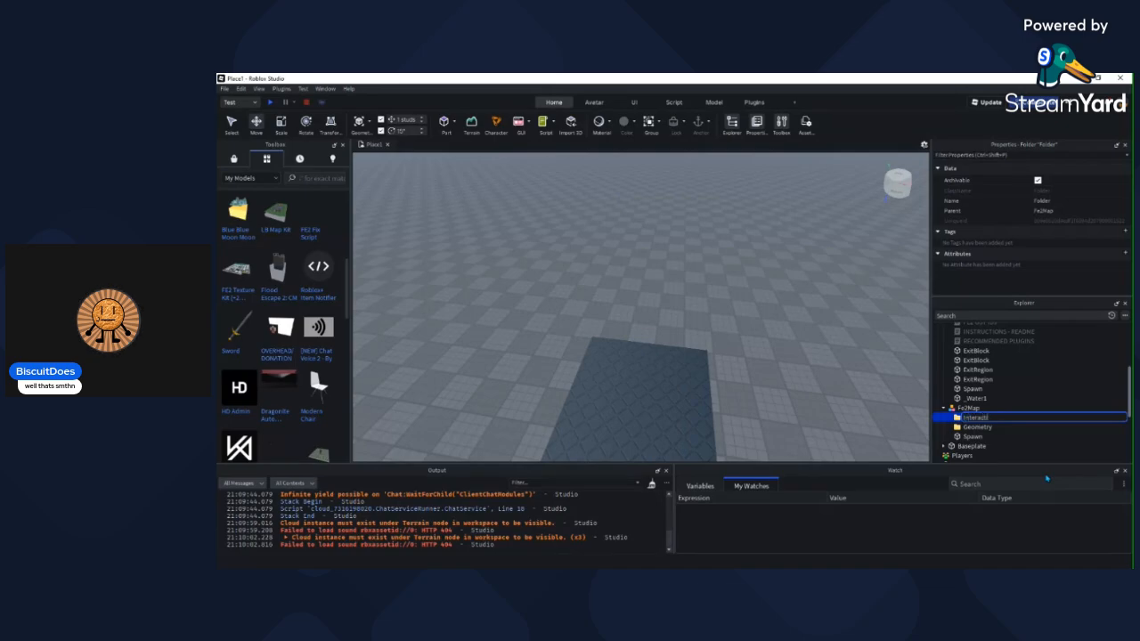
{"action": "type", "text": "s"}
{"action": "key", "text": "Return"}
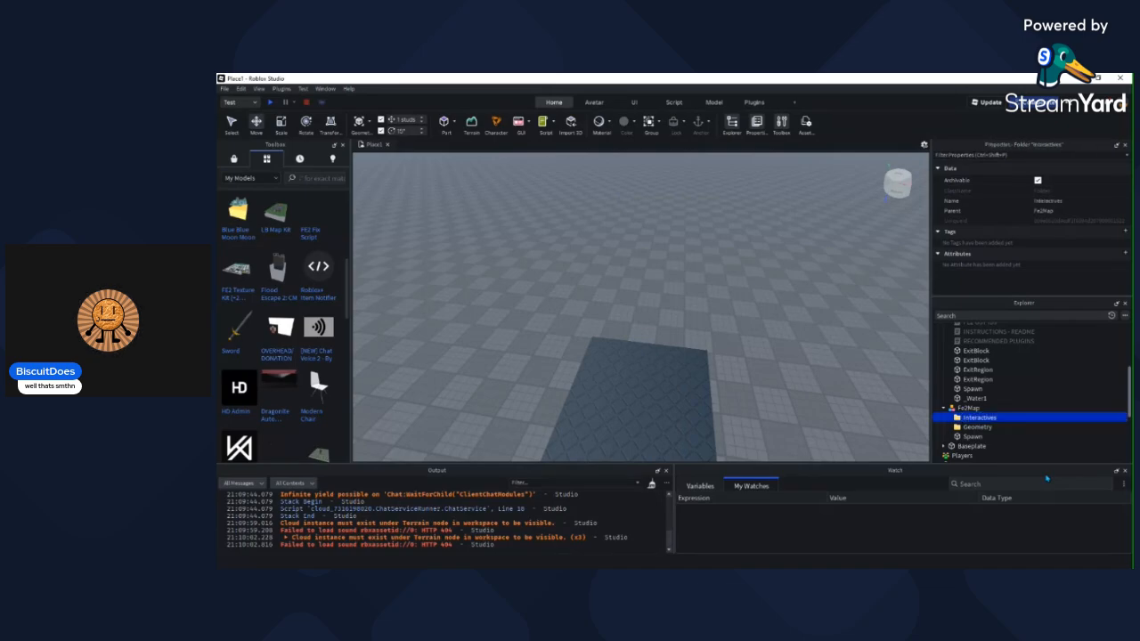
Step: Add a third folder inside the Fe2Map model and name it Mechanics
{"action": "left_click", "coordinate": [971, 408]}
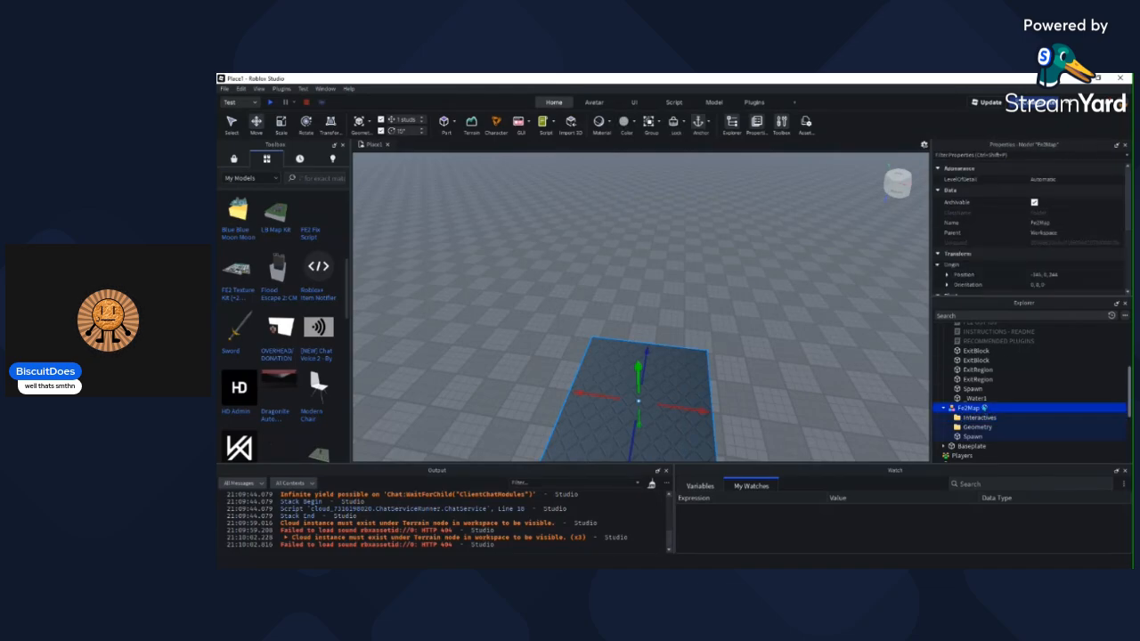
{"action": "left_click", "coordinate": [923, 369]}
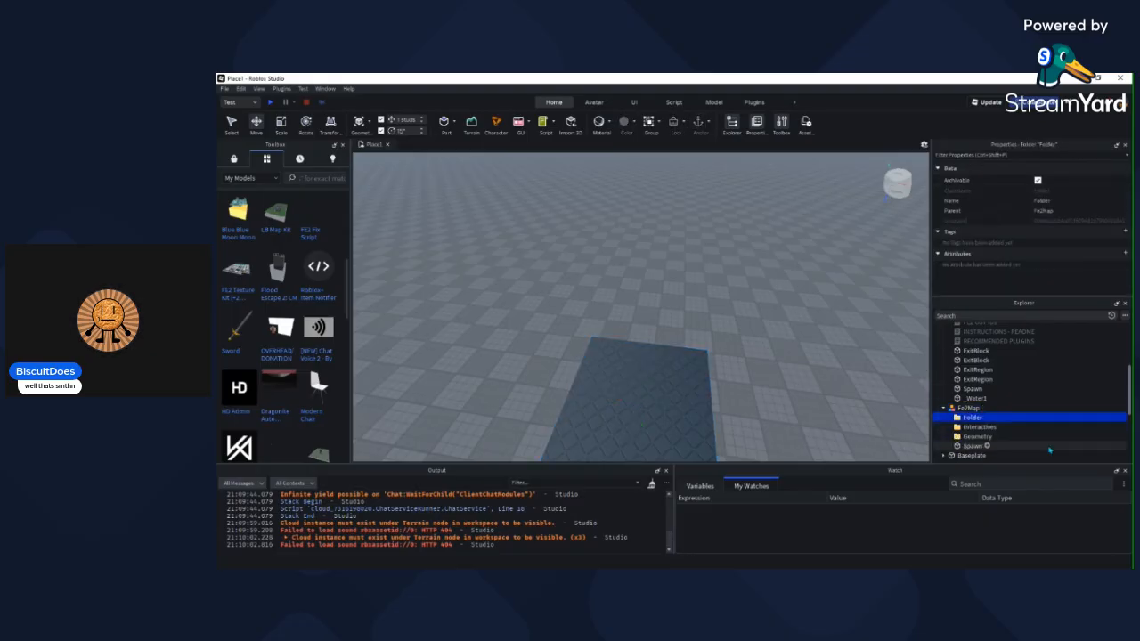
{"action": "key", "text": "F2"}
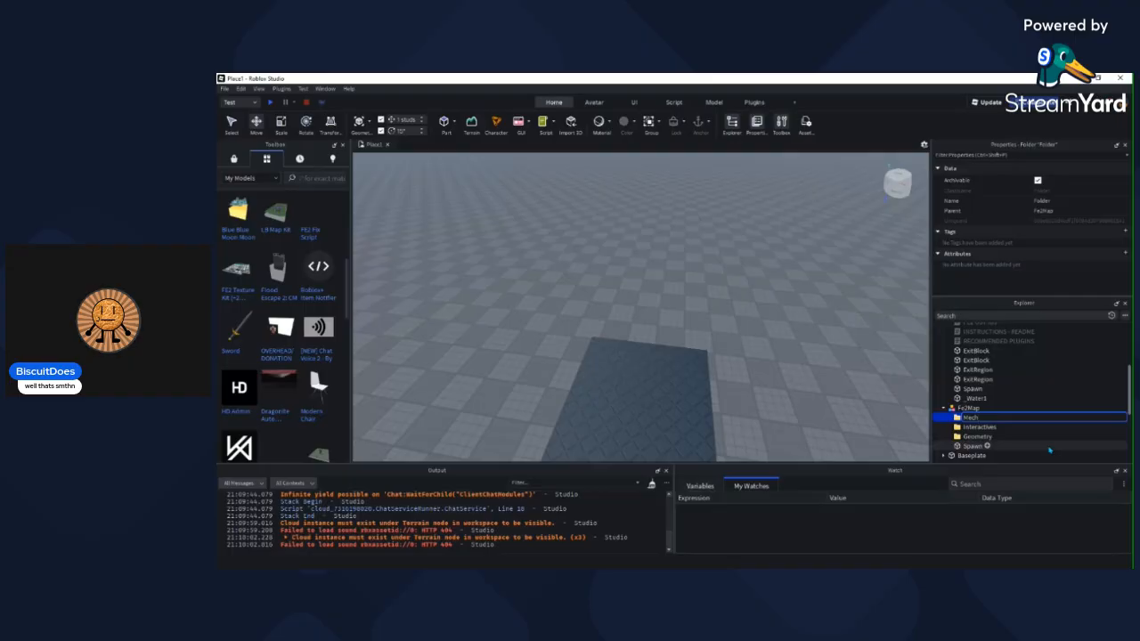
{"action": "type", "text": "Mechanics"}
{"action": "key", "text": "Return"}
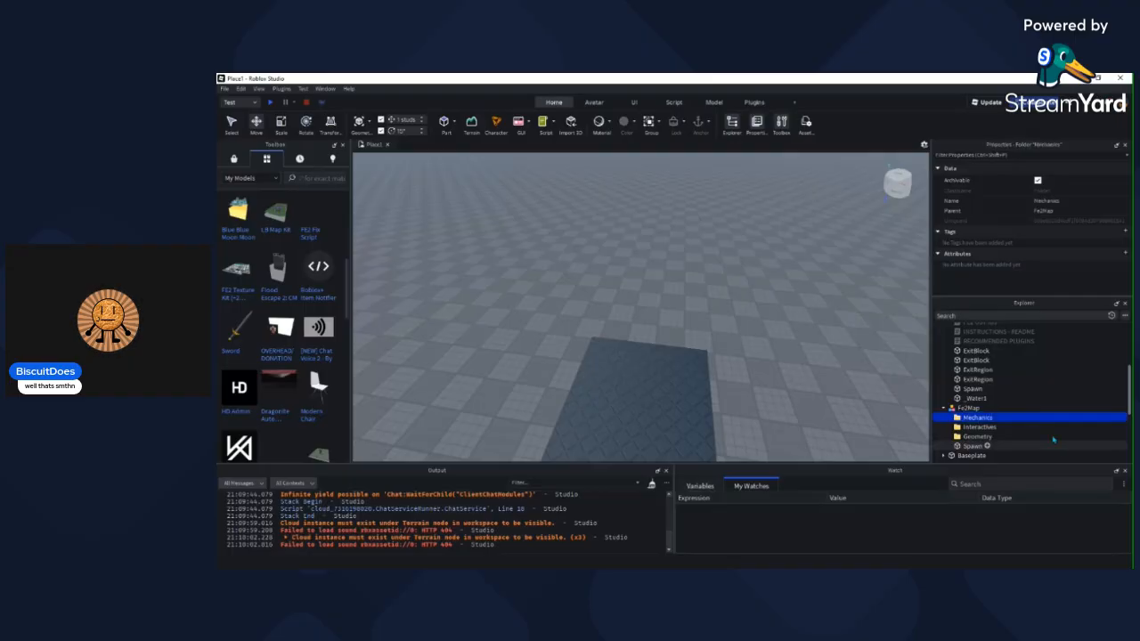
{"action": "left_click", "coordinate": [740, 354]}
{"action": "key", "text": "s"}
{"action": "key", "text": "d"}
{"action": "key", "text": "w"}
{"action": "left_click", "coordinate": [1056, 418]}
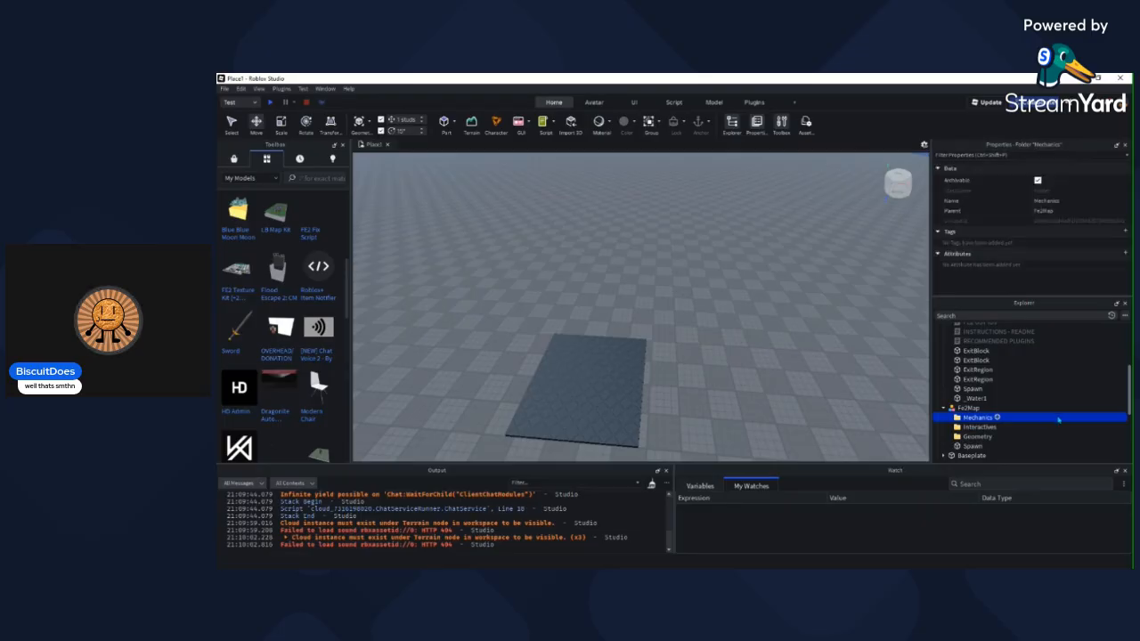
{"action": "scroll", "coordinate": [1055, 415], "scroll_direction": "down", "scroll_amount": 1}
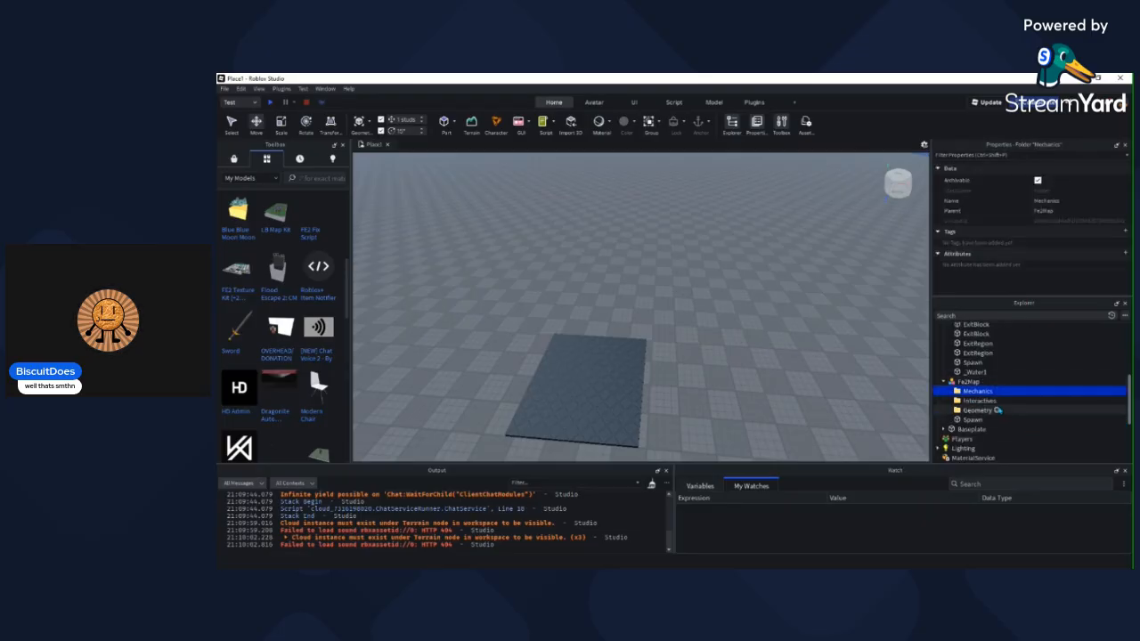
{"action": "right_click_drag", "start_coordinate": [706, 372], "coordinate": [677, 307]}
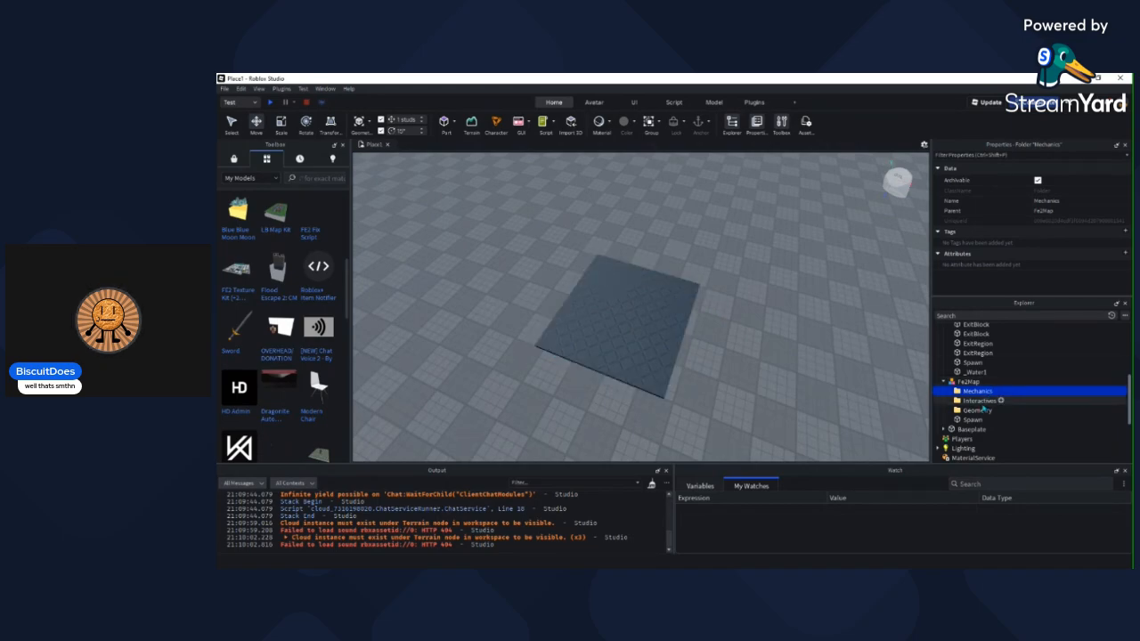
{"action": "left_click", "coordinate": [980, 401]}
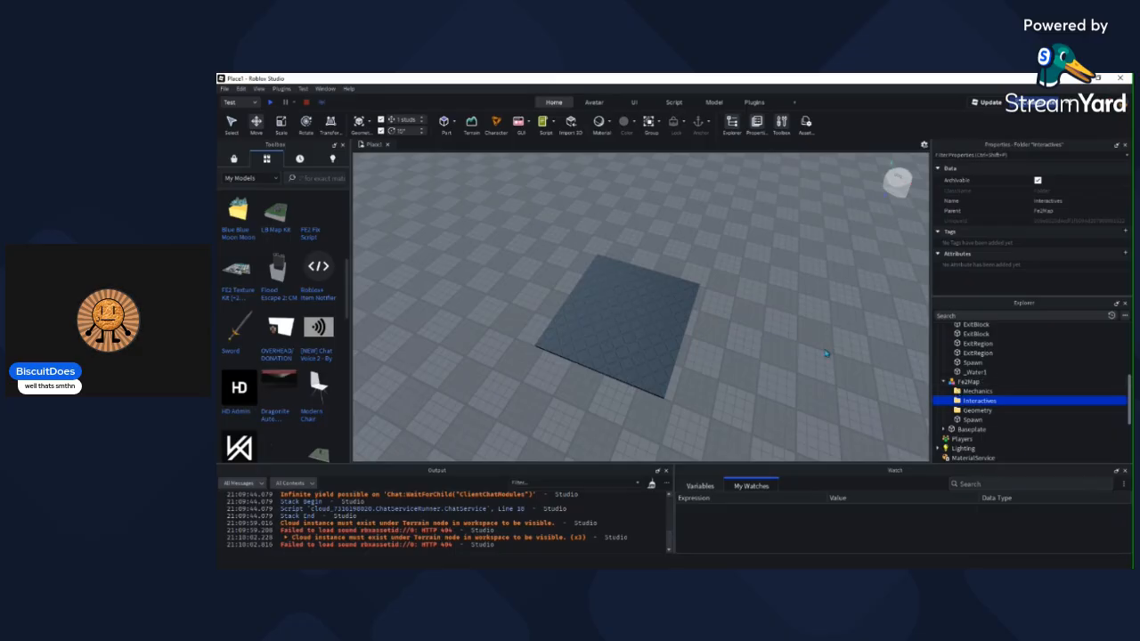
{"action": "right_click_drag", "start_coordinate": [829, 358], "coordinate": [843, 287]}
Step: Examine the map kit's sample objects from several angles, including its buttons and surrounding structures
{"action": "left_click", "coordinate": [636, 291]}
{"action": "right_click_drag", "start_coordinate": [635, 291], "coordinate": [698, 318]}
{"action": "scroll", "coordinate": [651, 309], "scroll_direction": "up", "scroll_amount": 3}
{"action": "scroll", "coordinate": [653, 309], "scroll_direction": "up", "scroll_amount": 3}
{"action": "scroll", "coordinate": [707, 318], "scroll_direction": "up", "scroll_amount": 4}
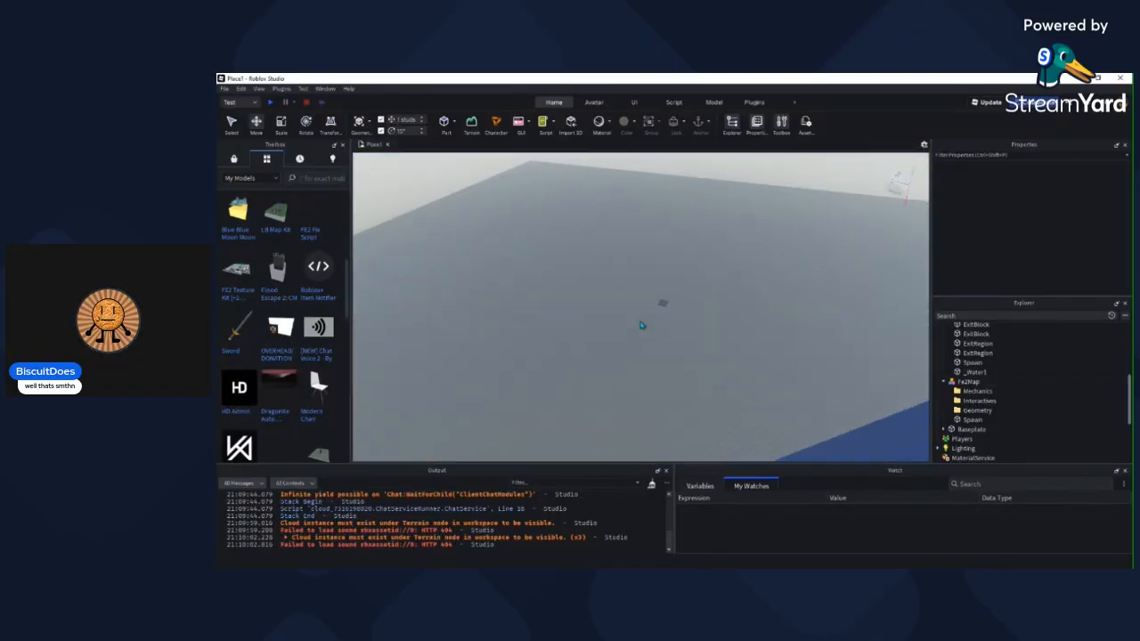
{"action": "right_click_drag", "start_coordinate": [629, 338], "coordinate": [803, 267]}
{"action": "scroll", "coordinate": [623, 314], "scroll_direction": "down", "scroll_amount": 10}
{"action": "scroll", "coordinate": [609, 308], "scroll_direction": "up", "scroll_amount": 5}
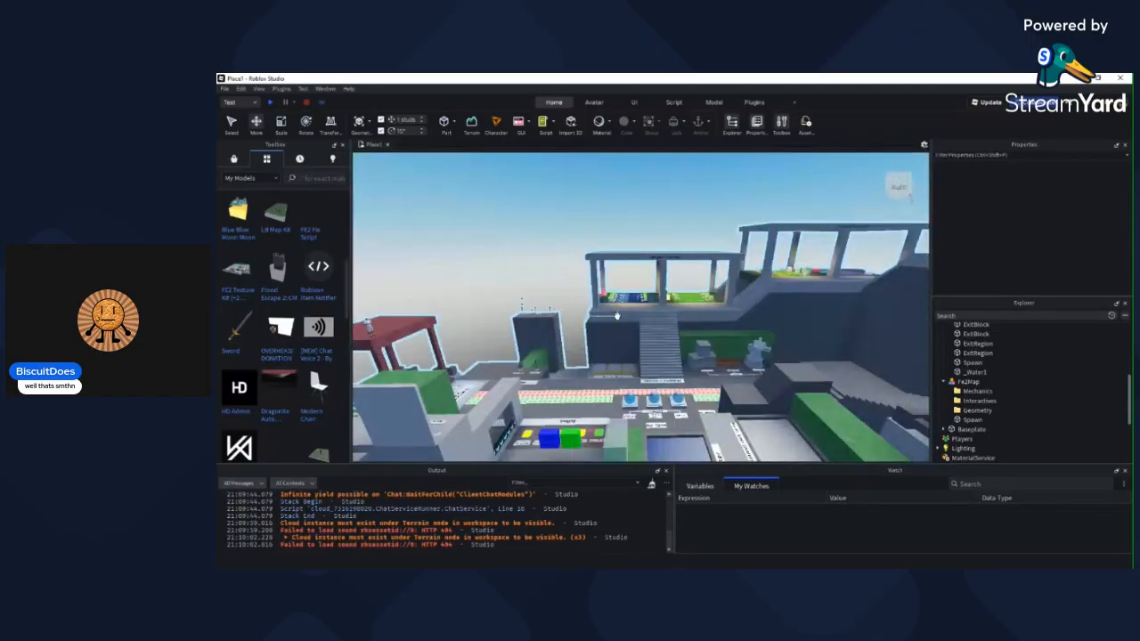
{"action": "scroll", "coordinate": [618, 316], "scroll_direction": "up", "scroll_amount": 3}
{"action": "scroll", "coordinate": [617, 328], "scroll_direction": "down", "scroll_amount": 8}
{"action": "scroll", "coordinate": [616, 330], "scroll_direction": "up", "scroll_amount": 8}
{"action": "scroll", "coordinate": [618, 287], "scroll_direction": "down", "scroll_amount": 6}
{"action": "right_click_drag", "start_coordinate": [729, 303], "coordinate": [592, 307]}
{"action": "scroll", "coordinate": [686, 315], "scroll_direction": "up", "scroll_amount": 6}
{"action": "scroll", "coordinate": [678, 350], "scroll_direction": "up", "scroll_amount": 8}
{"action": "scroll", "coordinate": [663, 341], "scroll_direction": "down", "scroll_amount": 5}
{"action": "scroll", "coordinate": [674, 339], "scroll_direction": "up", "scroll_amount": 6}
{"action": "scroll", "coordinate": [677, 346], "scroll_direction": "up", "scroll_amount": 5}
{"action": "scroll", "coordinate": [598, 322], "scroll_direction": "down", "scroll_amount": 4}
{"action": "scroll", "coordinate": [595, 307], "scroll_direction": "up", "scroll_amount": 5}
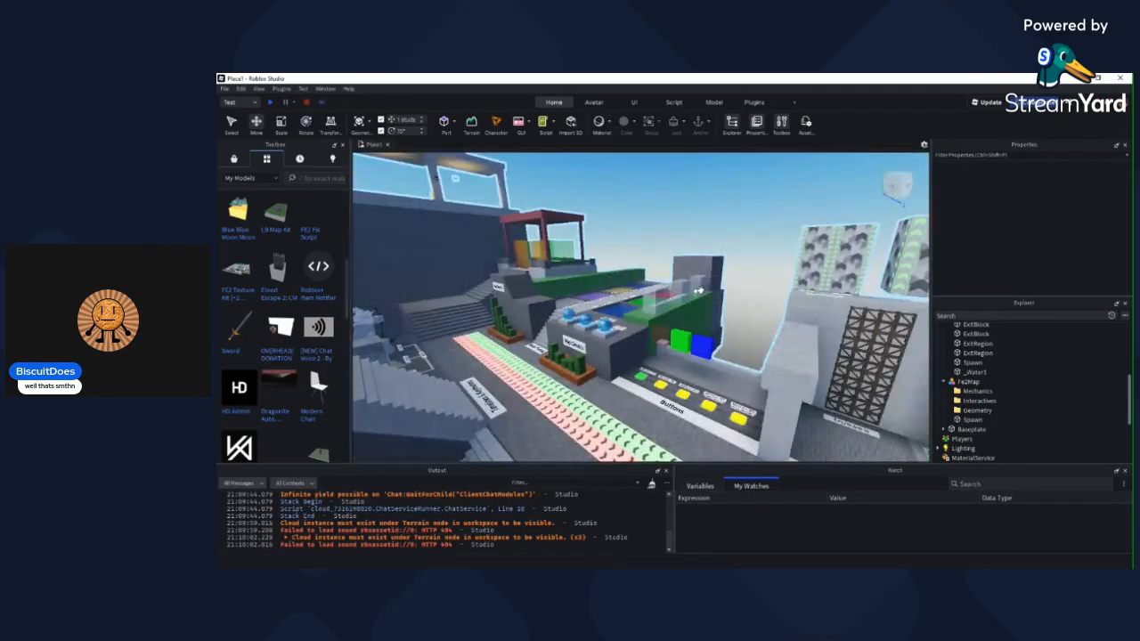
{"action": "right_click_drag", "start_coordinate": [739, 300], "coordinate": [626, 209]}
{"action": "scroll", "coordinate": [614, 295], "scroll_direction": "up", "scroll_amount": 8}
{"action": "scroll", "coordinate": [613, 305], "scroll_direction": "down", "scroll_amount": 8}
{"action": "scroll", "coordinate": [629, 267], "scroll_direction": "up", "scroll_amount": 3}
{"action": "right_click_drag", "start_coordinate": [629, 268], "coordinate": [627, 278]}
Step: Copy the Settings and Timelines folders from MapMakingKit into the Fe2Map model
{"action": "scroll", "coordinate": [633, 274], "scroll_direction": "up", "scroll_amount": 3}
{"action": "scroll", "coordinate": [1059, 377], "scroll_direction": "up", "scroll_amount": 4}
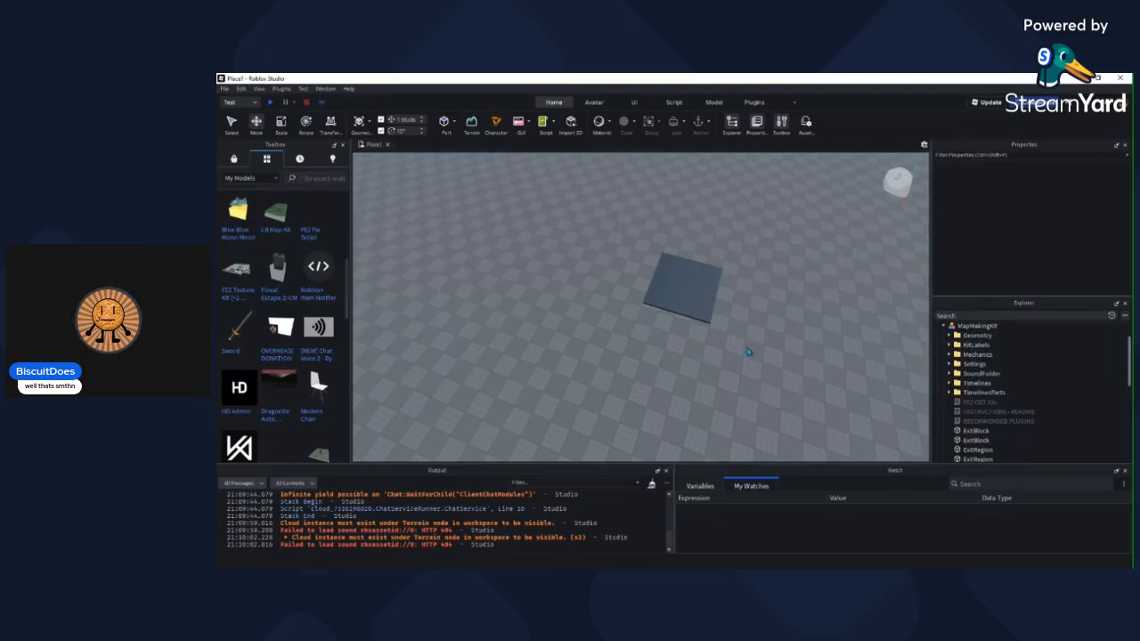
{"action": "right_click_drag", "start_coordinate": [781, 410], "coordinate": [791, 388]}
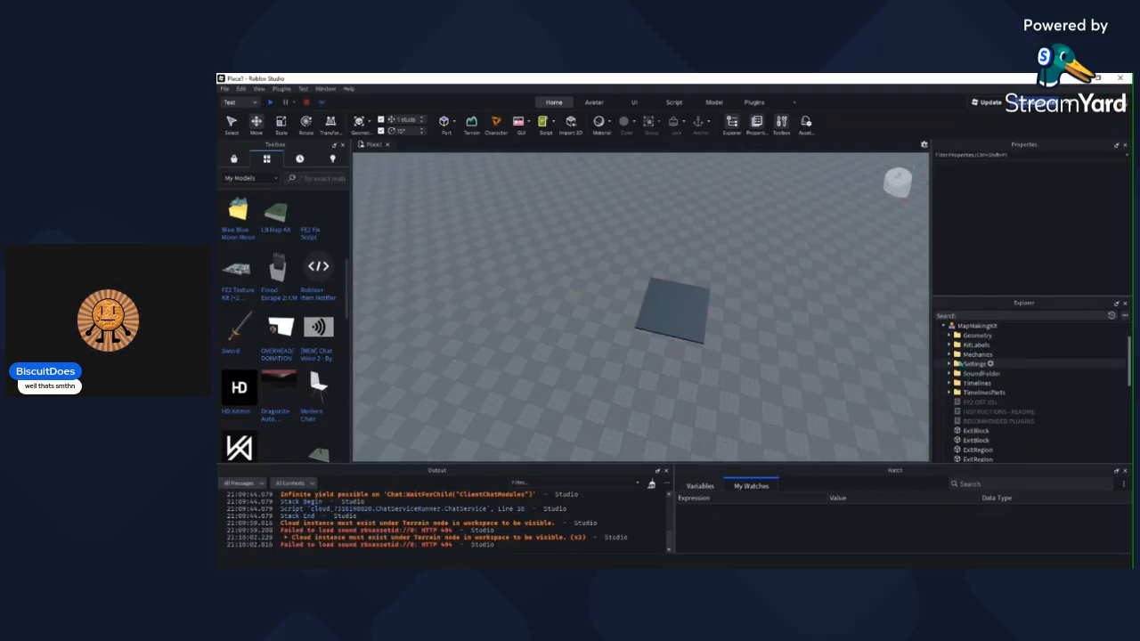
{"action": "left_click", "coordinate": [975, 364]}
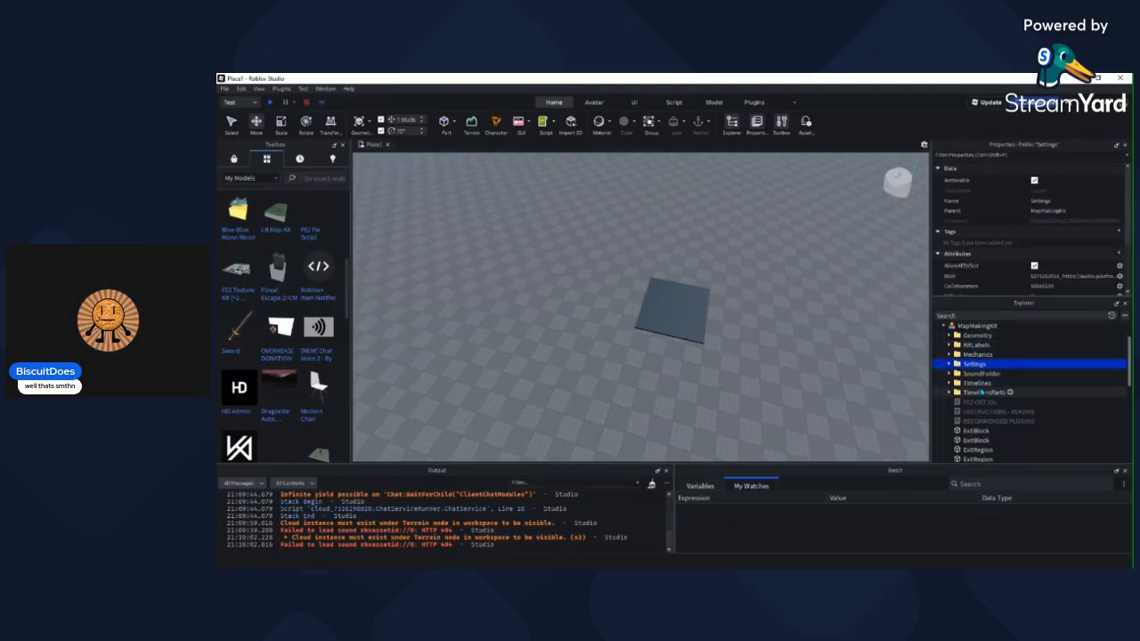
{"action": "left_click", "coordinate": [977, 383], "text": "ctrl"}
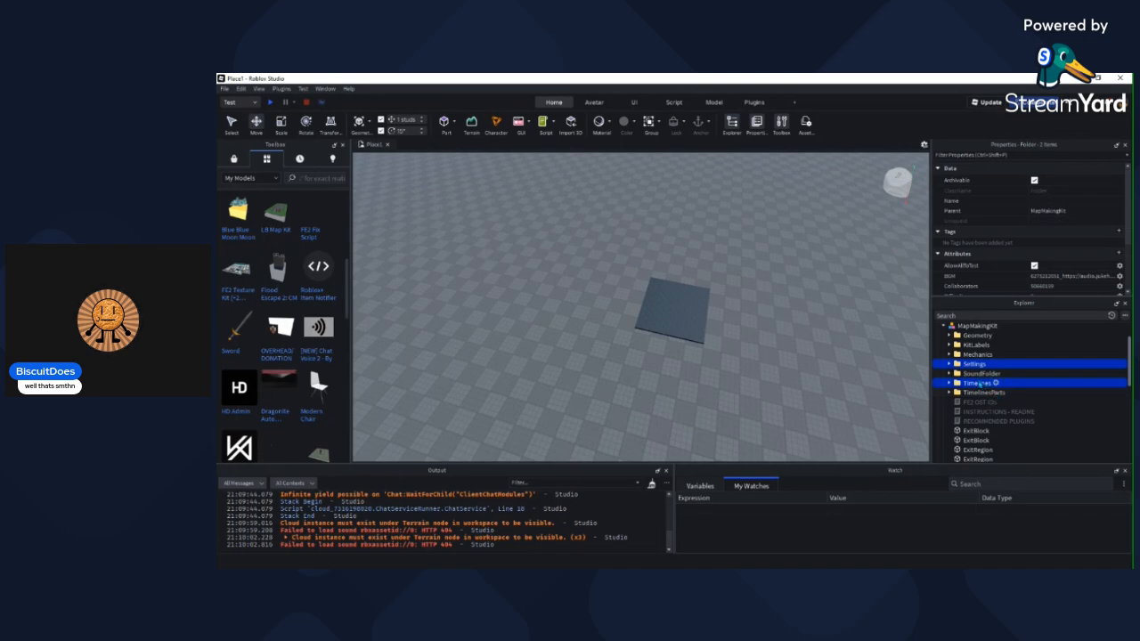
{"action": "scroll", "coordinate": [977, 383], "scroll_direction": "down", "scroll_amount": 3}
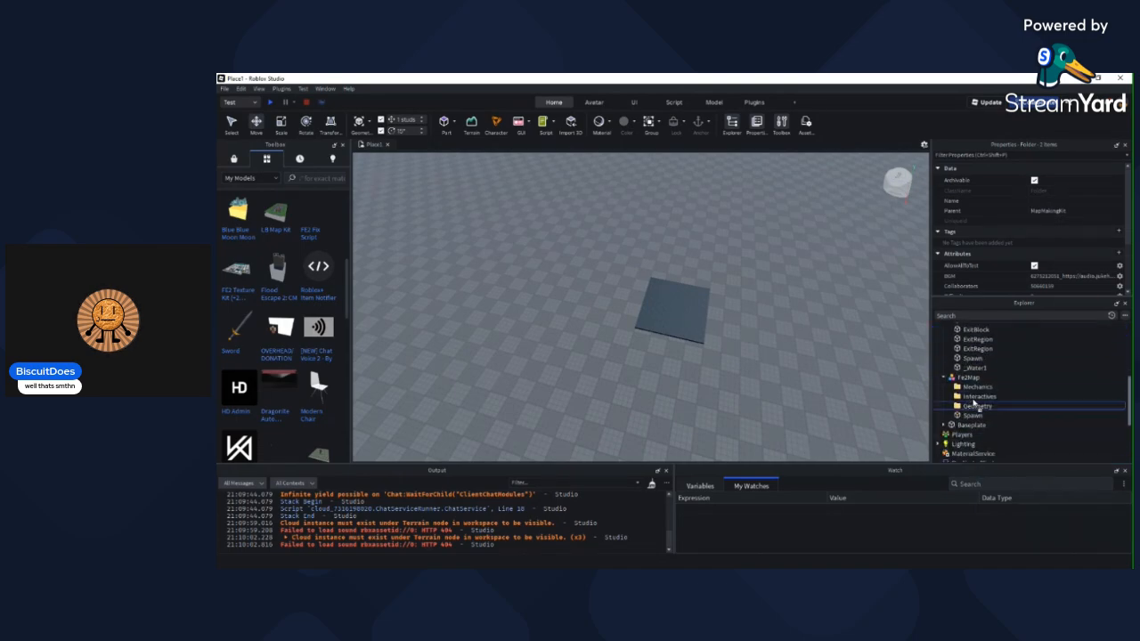
{"action": "scroll", "coordinate": [971, 383], "scroll_direction": "up", "scroll_amount": 3}
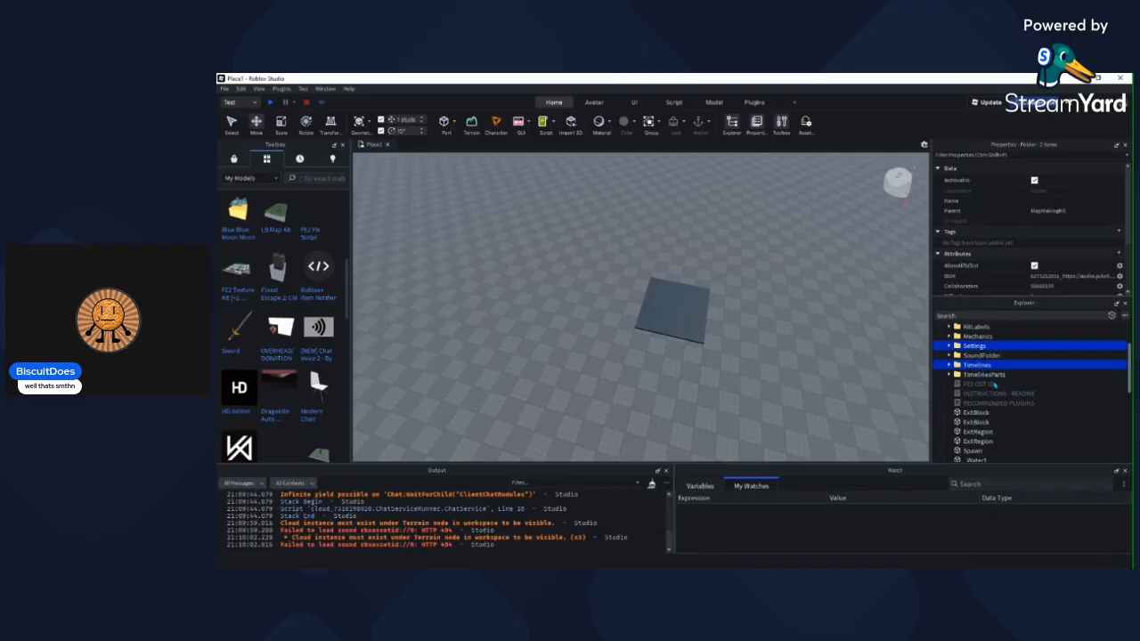
{"action": "scroll", "coordinate": [989, 385], "scroll_direction": "down", "scroll_amount": 3}
{"action": "left_click", "coordinate": [968, 392]}
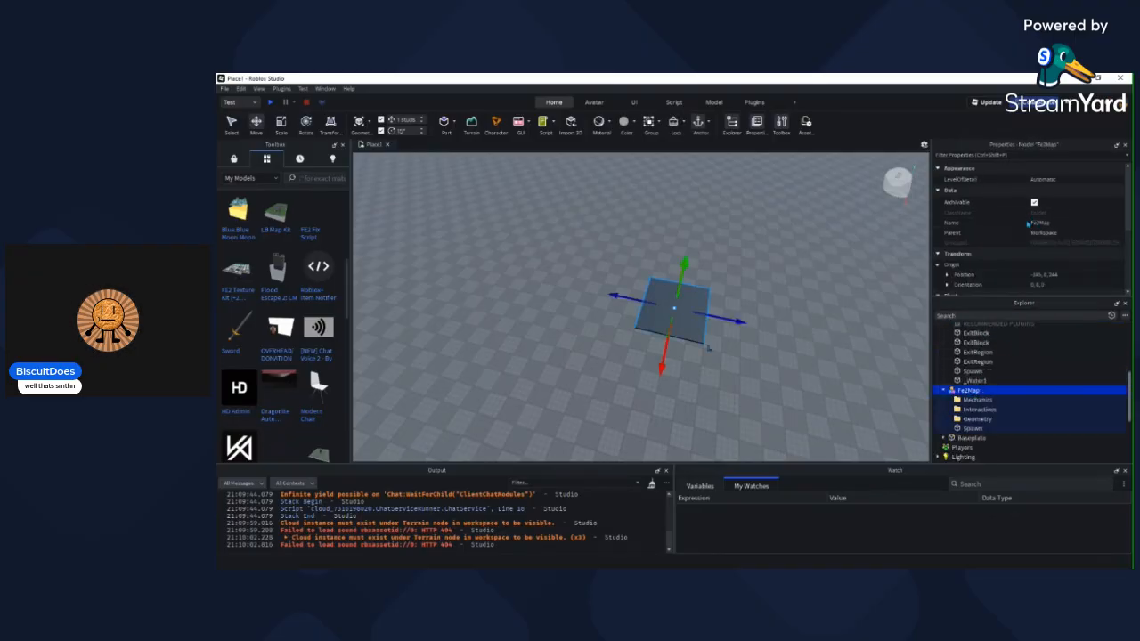
{"action": "key", "text": "ctrl+shift+v"}
{"action": "right_click_drag", "start_coordinate": [840, 285], "coordinate": [850, 302]}
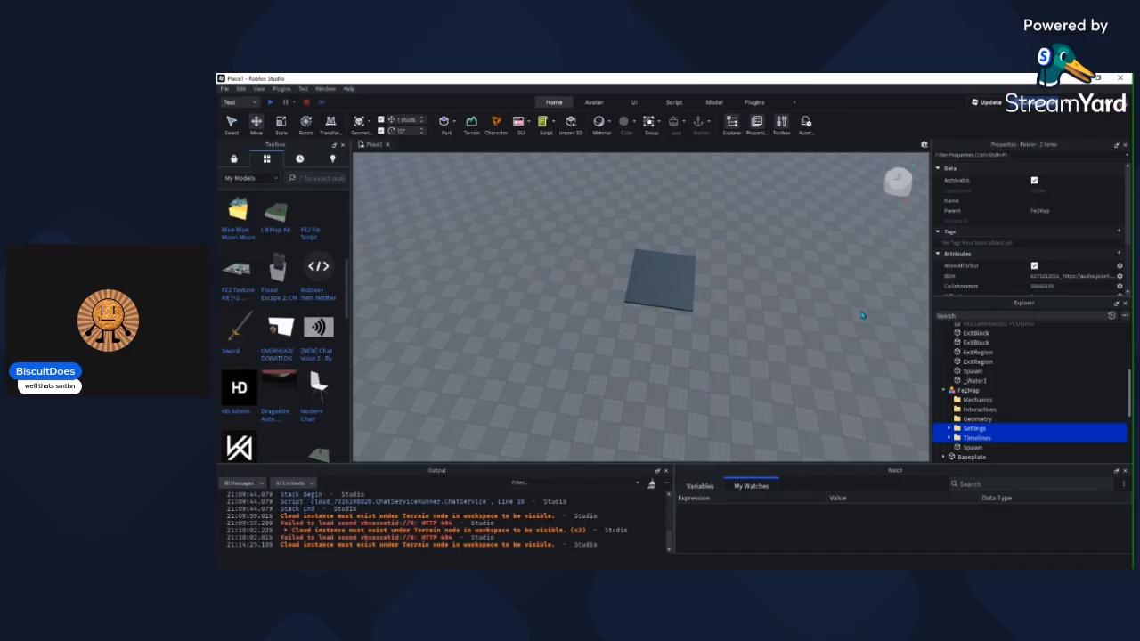
Step: Examine the contents of the Settings and Timelines folders in Fe2Map, including the Lighting configuration
{"action": "left_click", "coordinate": [949, 428]}
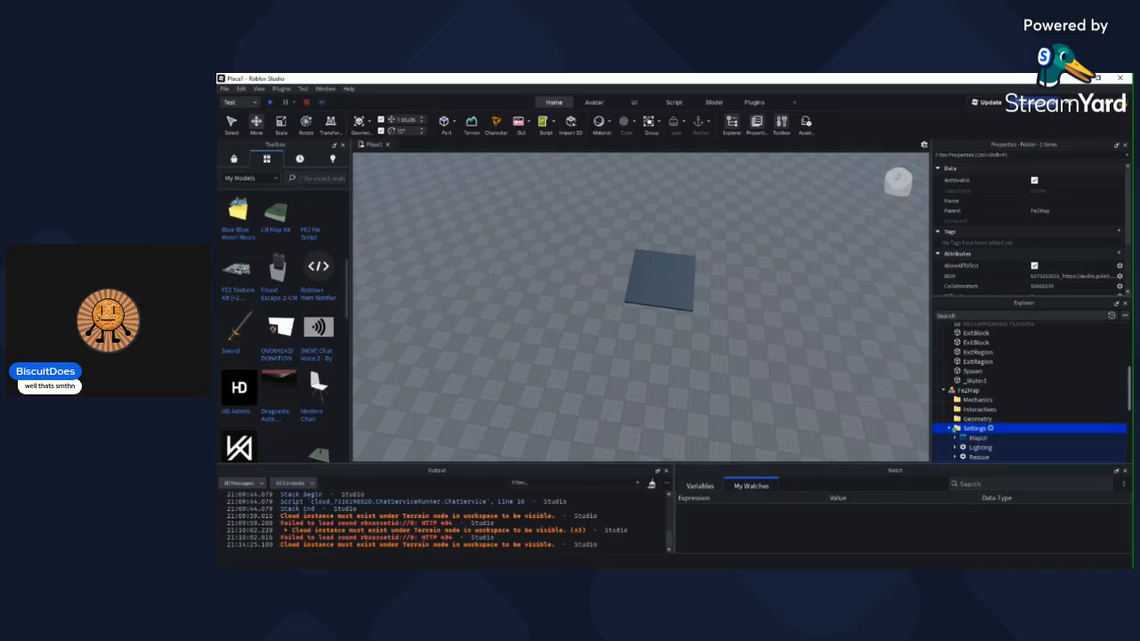
{"action": "left_click", "coordinate": [950, 428]}
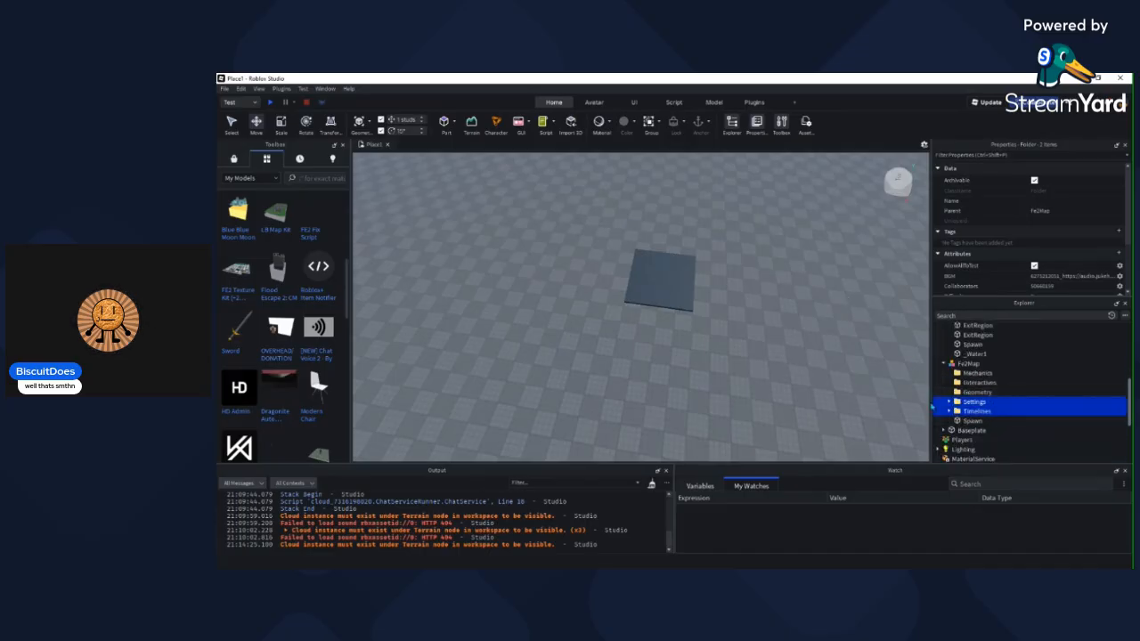
{"action": "left_click", "coordinate": [816, 328]}
{"action": "right_click_drag", "start_coordinate": [817, 328], "coordinate": [817, 300]}
{"action": "key", "text": "w"}
{"action": "left_click", "coordinate": [949, 412]}
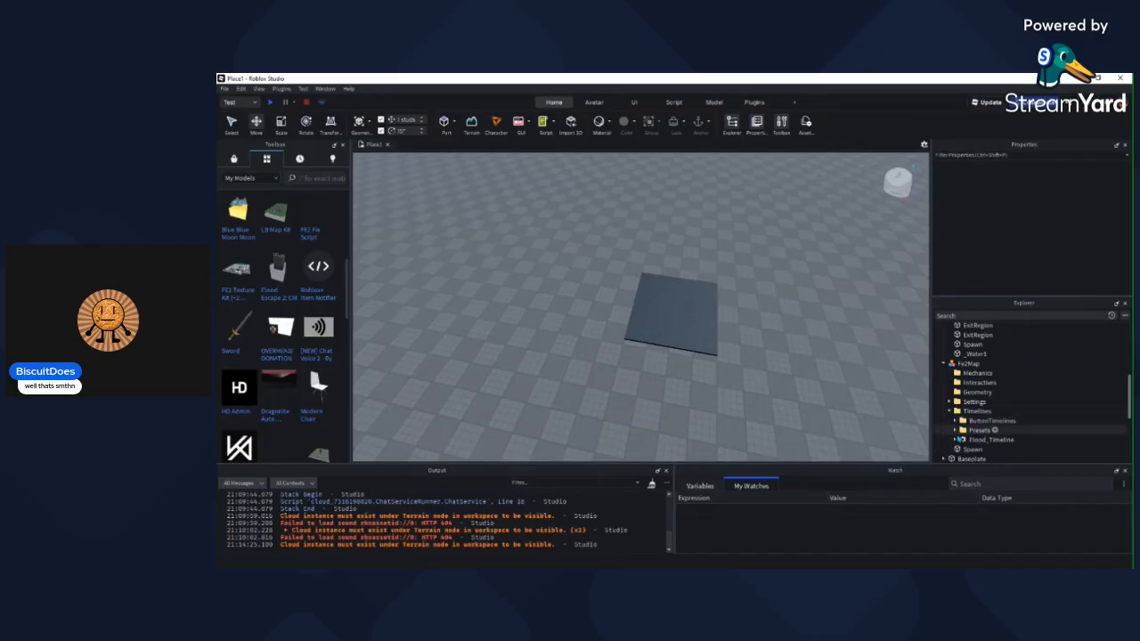
{"action": "left_click", "coordinate": [949, 412]}
{"action": "left_click", "coordinate": [949, 402]}
{"action": "left_click", "coordinate": [977, 420]}
{"action": "right_click_drag", "start_coordinate": [740, 338], "coordinate": [741, 339]}
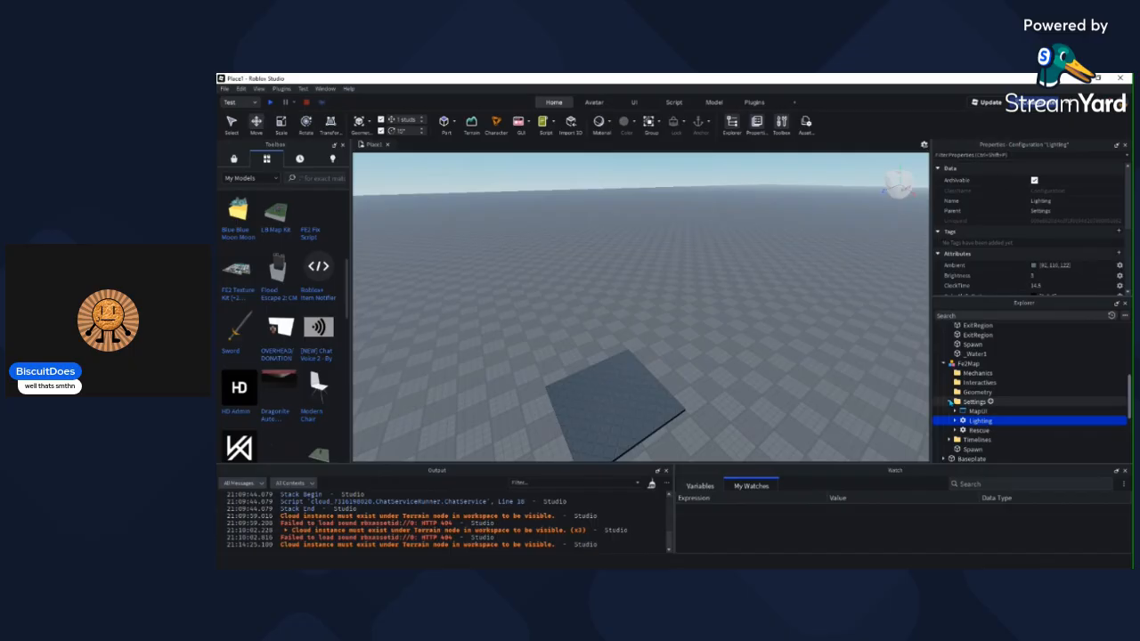
{"action": "left_click", "coordinate": [951, 402]}
{"action": "left_click", "coordinate": [853, 365]}
{"action": "right_click_drag", "start_coordinate": [853, 366], "coordinate": [866, 365]}
{"action": "key", "text": "w"}
{"action": "key", "text": "s"}
{"action": "right_click_drag", "start_coordinate": [759, 338], "coordinate": [759, 339]}
{"action": "key", "text": "s"}
{"action": "key", "text": "a"}
{"action": "right_click_drag", "start_coordinate": [854, 375], "coordinate": [853, 375]}
{"action": "left_click", "coordinate": [631, 363], "text": "alt"}
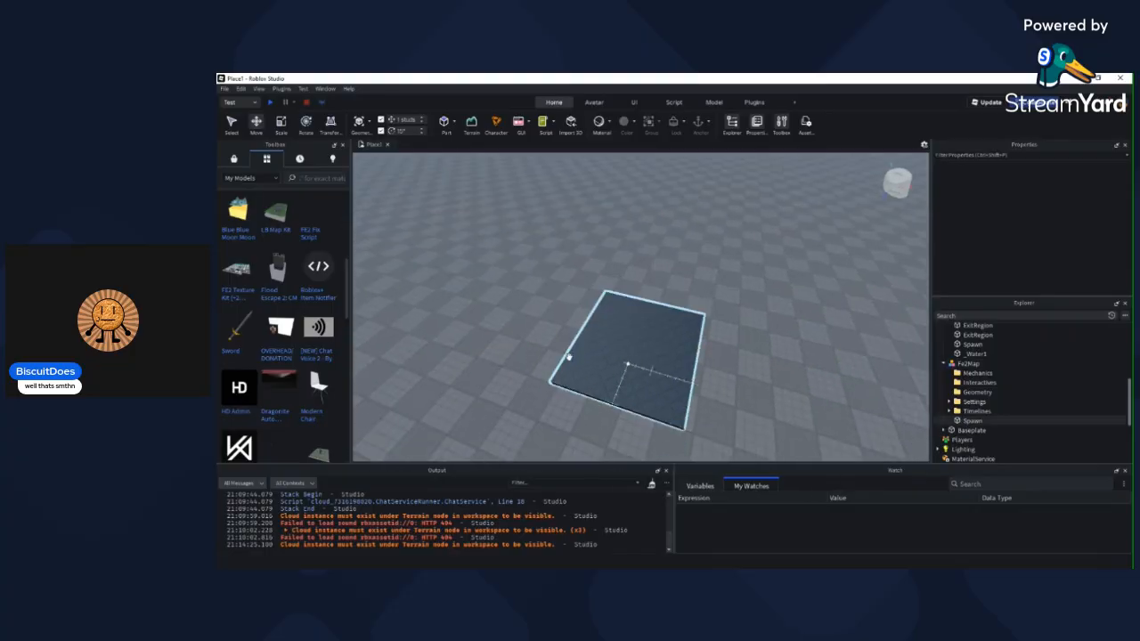
Step: Insert a block part on the baseplate near the Spawn platform and place it inside the Fe2Map model
{"action": "key", "text": "a"}
{"action": "right_click_drag", "start_coordinate": [485, 365], "coordinate": [485, 102]}
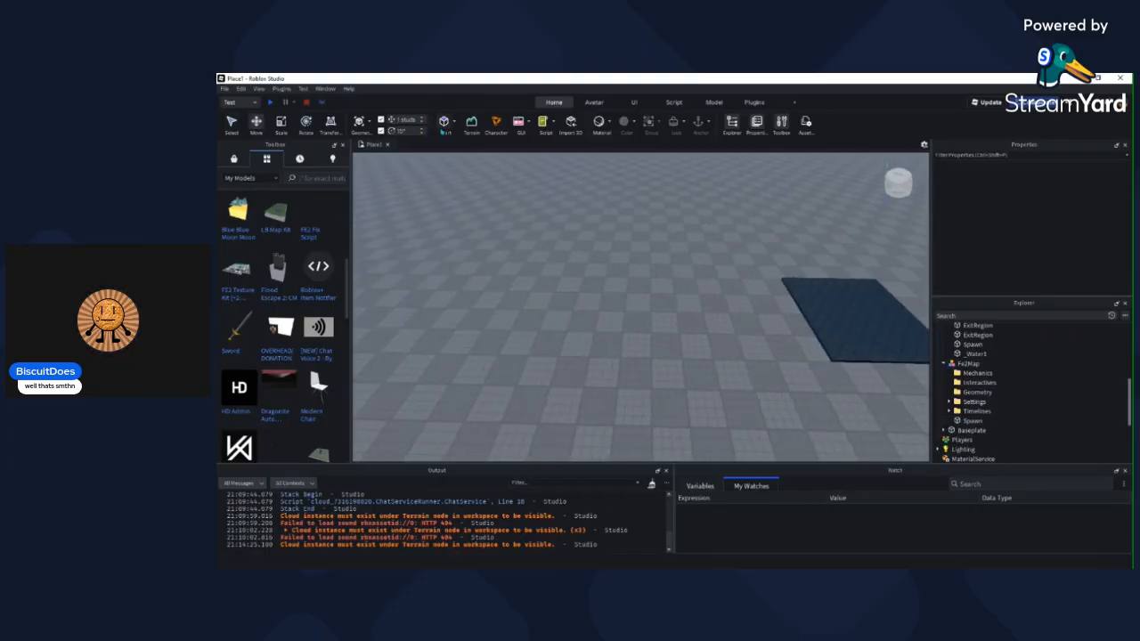
{"action": "left_click", "coordinate": [444, 123]}
{"action": "right_click_drag", "start_coordinate": [681, 305], "coordinate": [645, 305]}
{"action": "key", "text": "w"}
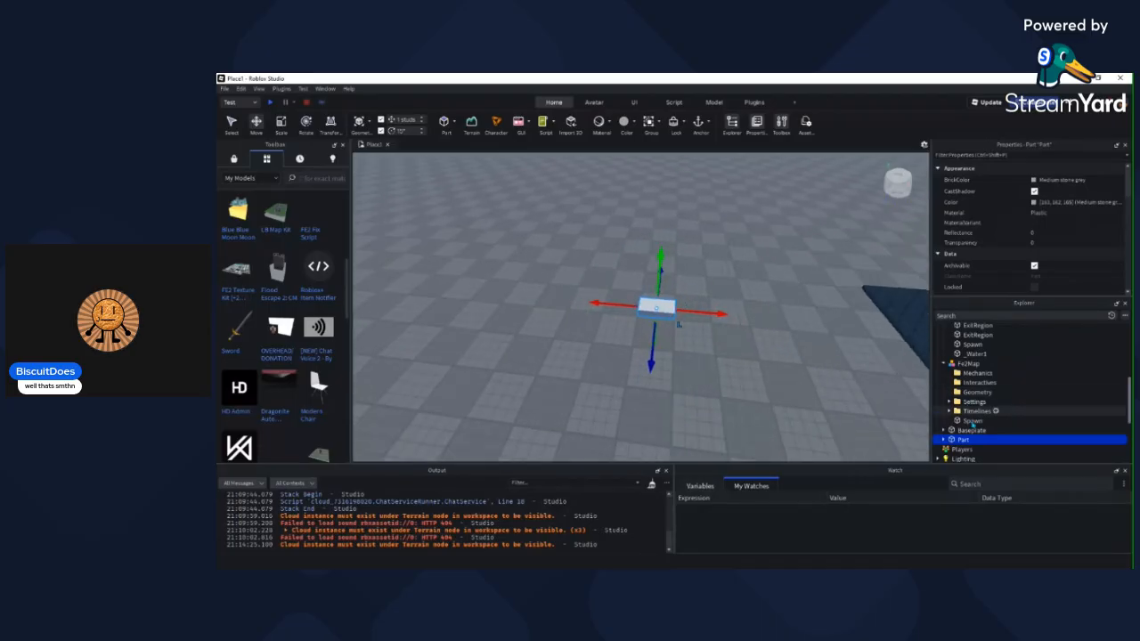
{"action": "left_click_drag", "start_coordinate": [960, 365], "coordinate": [958, 364]}
Step: Scale the new part horizontally into a wide, roughly square slab
{"action": "right_click_drag", "start_coordinate": [733, 437], "coordinate": [766, 437]}
{"action": "key", "text": "w"}
{"action": "key", "text": "a"}
{"action": "key", "text": "a"}
{"action": "key", "text": "ctrl+3"}
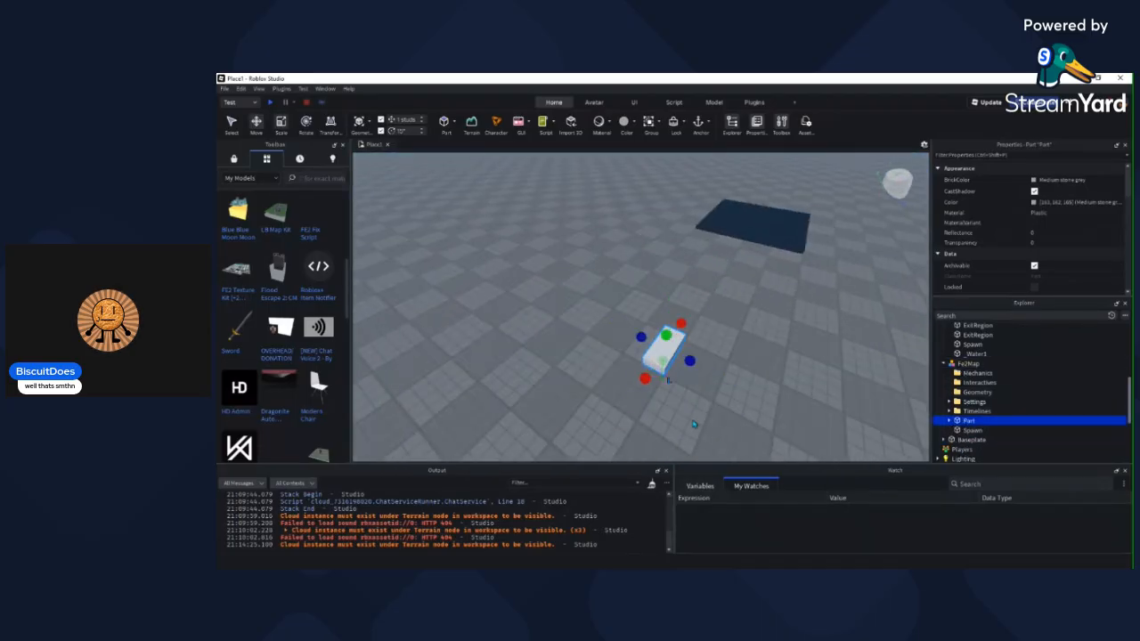
{"action": "left_click_drag", "start_coordinate": [689, 360], "coordinate": [701, 385]}
{"action": "right_click_drag", "start_coordinate": [699, 388], "coordinate": [656, 354]}
{"action": "key", "text": "d"}
{"action": "left_click_drag", "start_coordinate": [637, 333], "coordinate": [587, 356]}
{"action": "key", "text": "w"}
{"action": "key", "text": "a"}
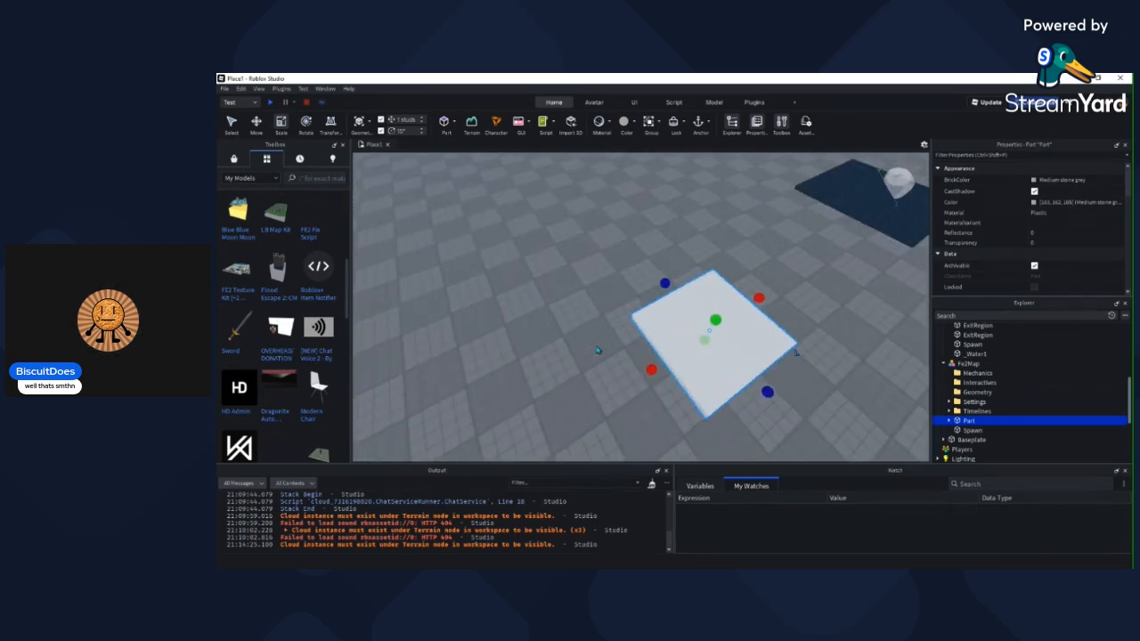
Step: Increase the slab's height and extend it further horizontally to form a large, thick block
{"action": "right_click_drag", "start_coordinate": [587, 356], "coordinate": [616, 351]}
{"action": "scroll", "coordinate": [652, 271], "scroll_direction": "down", "scroll_amount": 2}
{"action": "left_click_drag", "start_coordinate": [651, 272], "coordinate": [644, 160]}
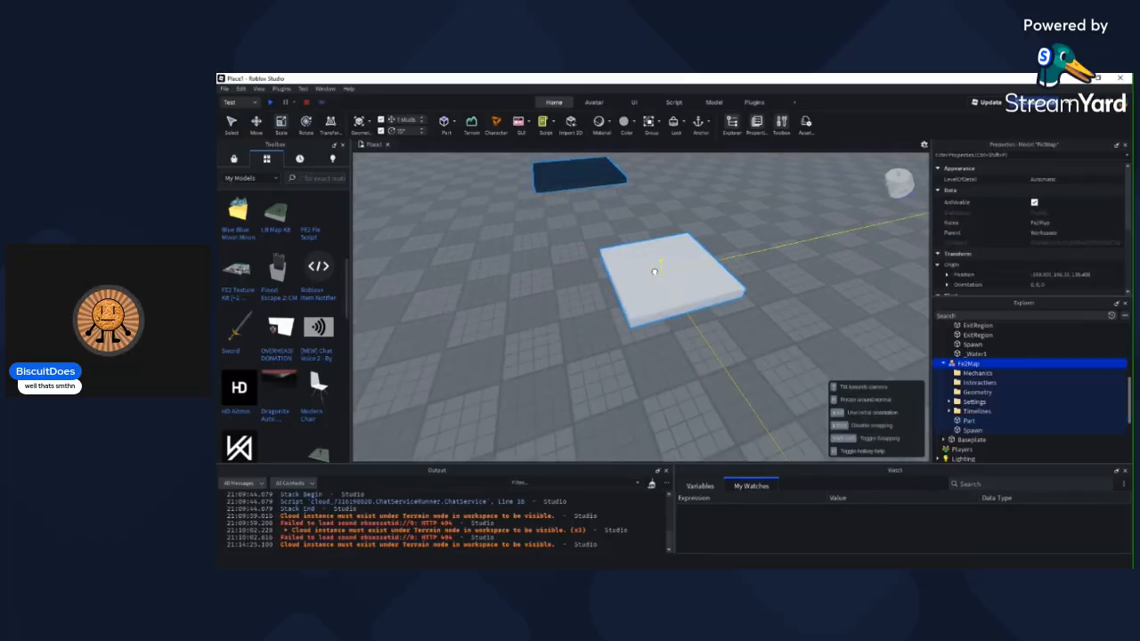
{"action": "left_click", "coordinate": [789, 219]}
{"action": "left_click", "coordinate": [680, 279], "text": "alt"}
{"action": "key", "text": "s"}
{"action": "key", "text": "a"}
{"action": "right_click_drag", "start_coordinate": [656, 188], "coordinate": [718, 267]}
{"action": "left_click_drag", "start_coordinate": [685, 283], "coordinate": [729, 291]}
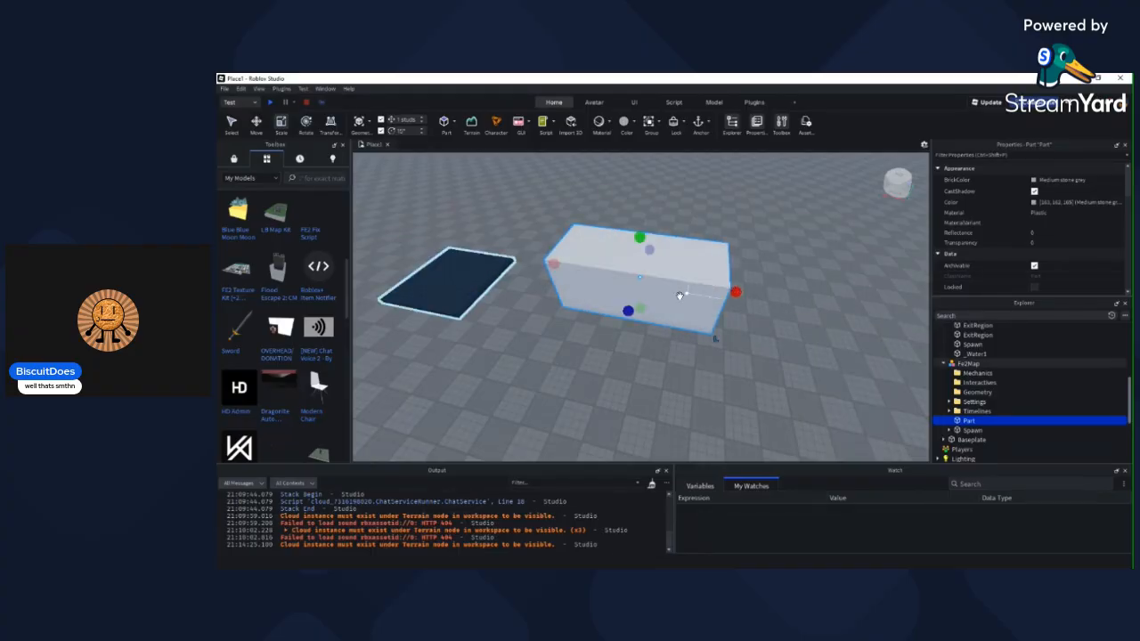
{"action": "left_click_drag", "start_coordinate": [628, 312], "coordinate": [570, 416]}
Step: Check the white block's Material property and inspect the block from several angles
{"action": "right_click_drag", "start_coordinate": [704, 275], "coordinate": [751, 257]}
{"action": "left_click", "coordinate": [751, 259]}
{"action": "scroll", "coordinate": [751, 257], "scroll_direction": "down", "scroll_amount": 3}
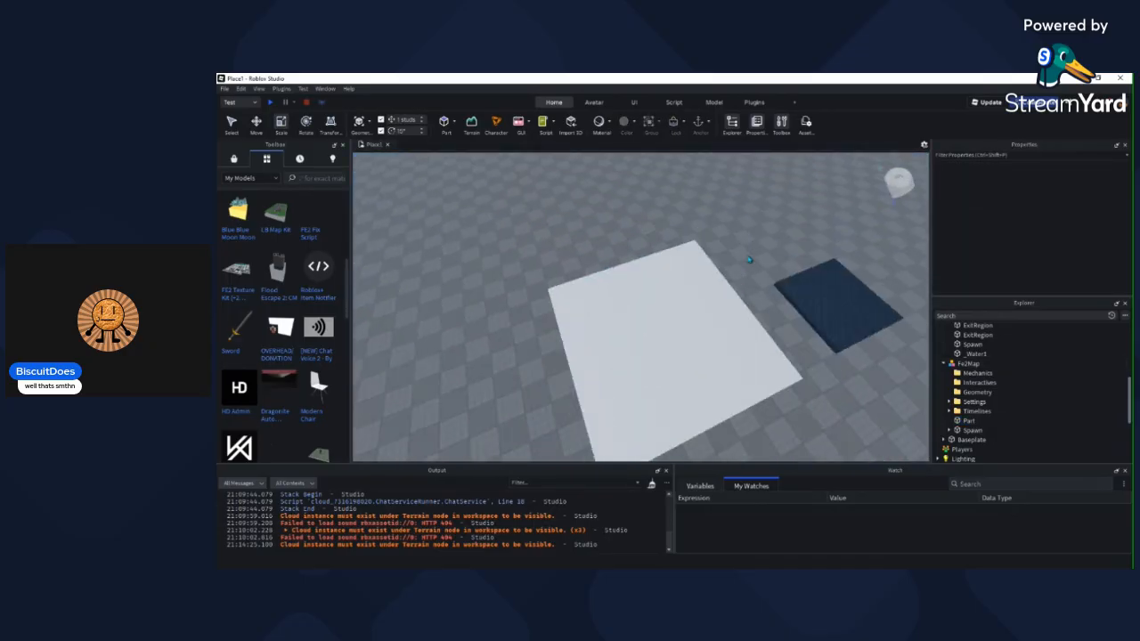
{"action": "left_click", "coordinate": [723, 297], "text": "alt"}
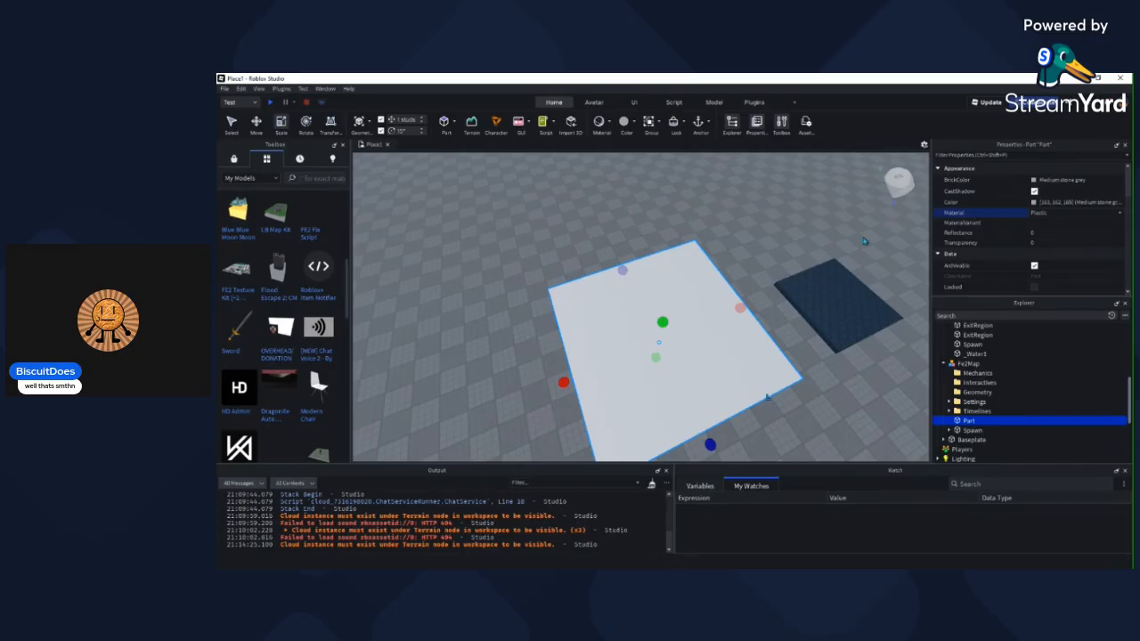
{"action": "scroll", "coordinate": [833, 250], "scroll_direction": "up", "scroll_amount": 3}
{"action": "left_click", "coordinate": [837, 250]}
{"action": "scroll", "coordinate": [842, 252], "scroll_direction": "up", "scroll_amount": 2}
{"action": "right_click_drag", "start_coordinate": [843, 252], "coordinate": [720, 198]}
{"action": "scroll", "coordinate": [748, 259], "scroll_direction": "down", "scroll_amount": 3}
{"action": "right_click_drag", "start_coordinate": [753, 269], "coordinate": [754, 270]}
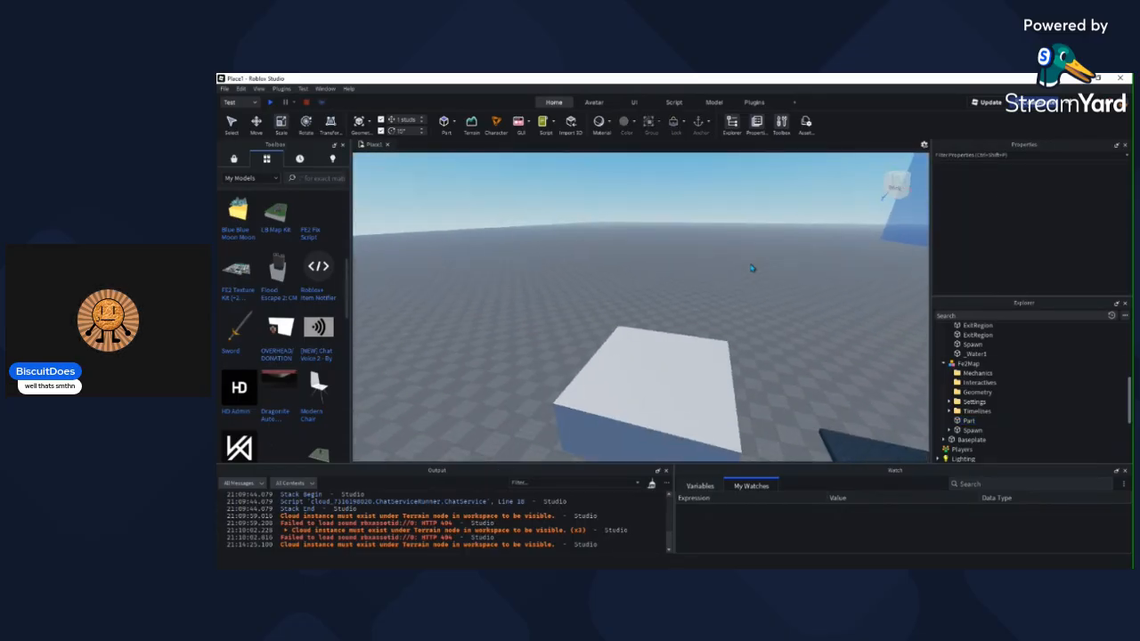
Step: Adjust the white block's Reflectance to give its surface a sheen
{"action": "left_click", "coordinate": [647, 293]}
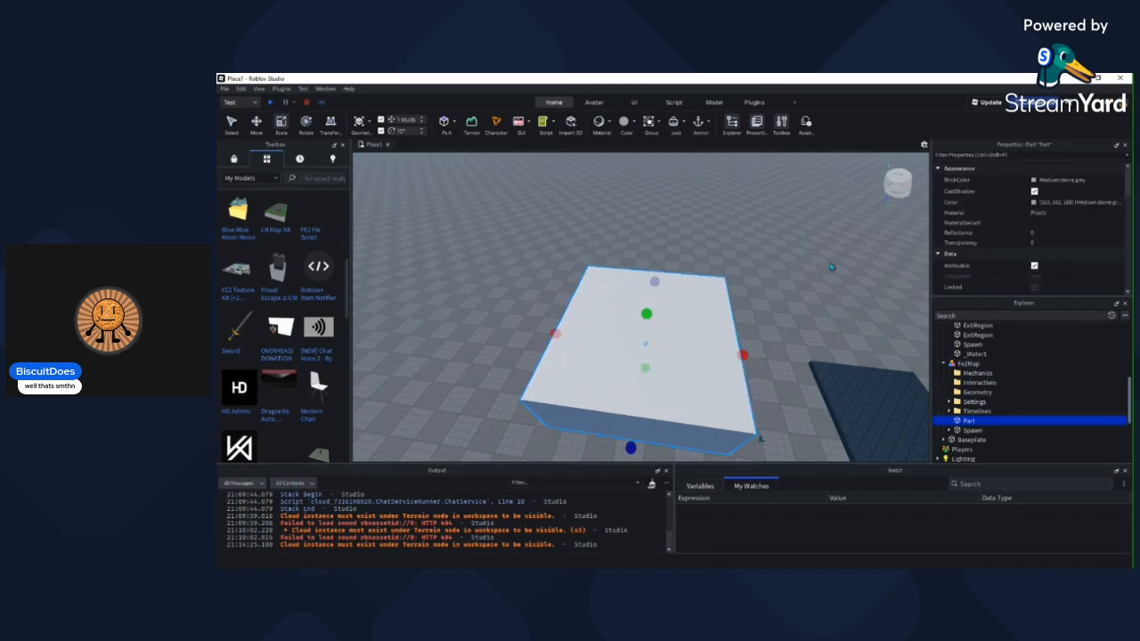
{"action": "left_click", "coordinate": [1059, 234]}
{"action": "right_click_drag", "start_coordinate": [908, 216], "coordinate": [909, 216]}
{"action": "scroll", "coordinate": [830, 212], "scroll_direction": "up", "scroll_amount": 4}
{"action": "right_click_drag", "start_coordinate": [830, 212], "coordinate": [799, 219]}
{"action": "scroll", "coordinate": [829, 210], "scroll_direction": "down", "scroll_amount": 2}
{"action": "left_click", "coordinate": [794, 214]}
{"action": "scroll", "coordinate": [799, 219], "scroll_direction": "down", "scroll_amount": 3}
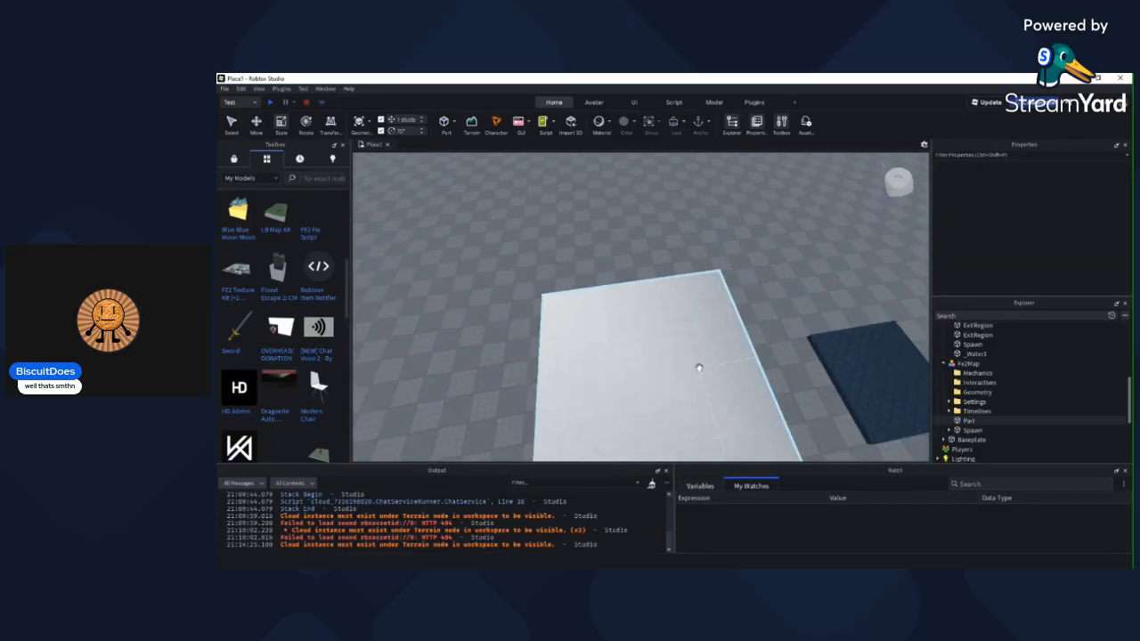
Step: Check the white block's appearance properties and examine its diamond plate surface from near and far
{"action": "left_click", "coordinate": [699, 367]}
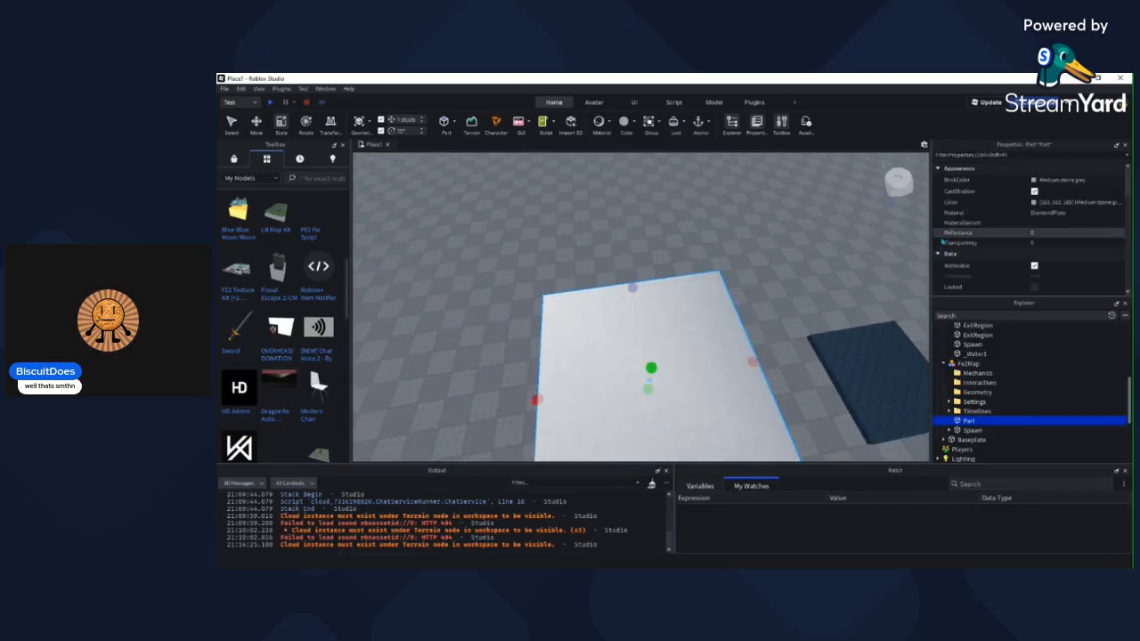
{"action": "scroll", "coordinate": [970, 356], "scroll_direction": "down", "scroll_amount": 3}
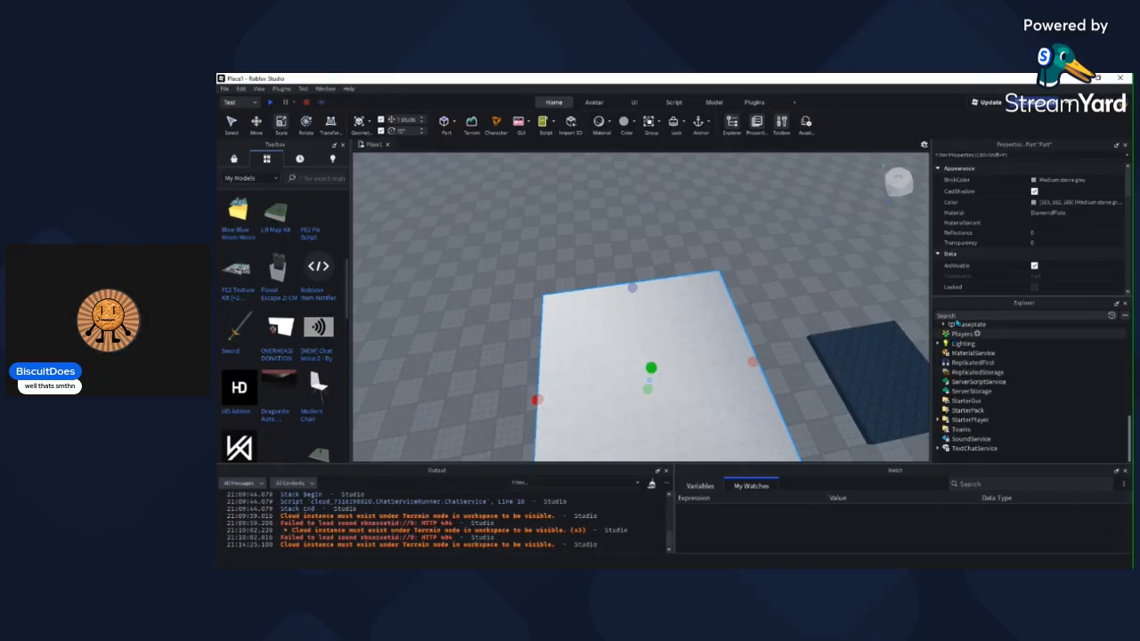
{"action": "left_click", "coordinate": [873, 273]}
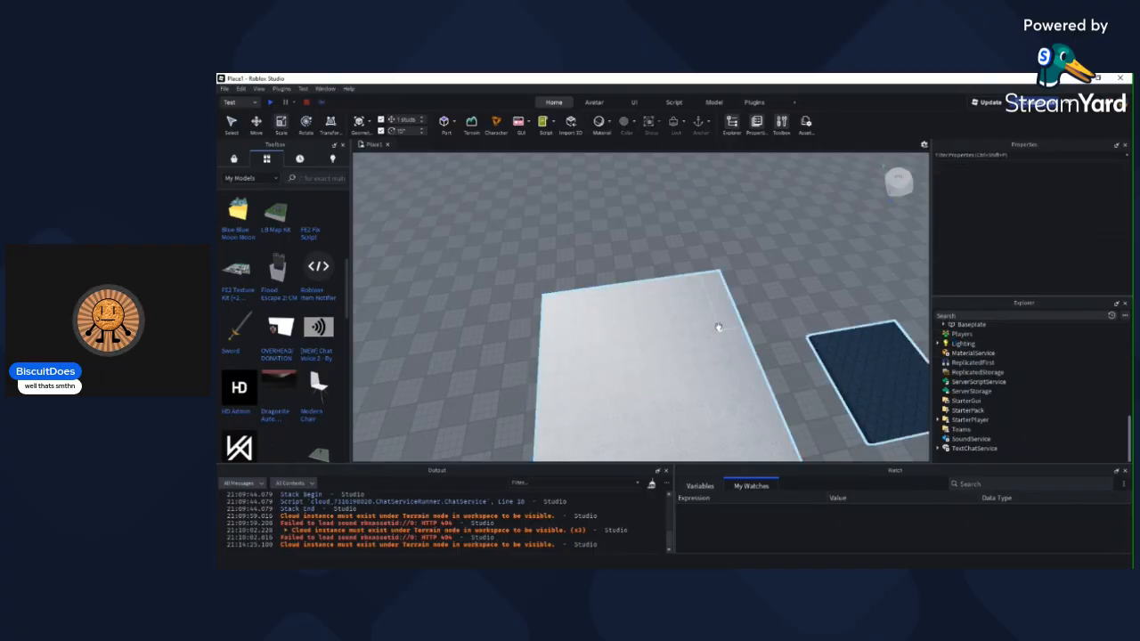
{"action": "scroll", "coordinate": [751, 313], "scroll_direction": "up", "scroll_amount": 10}
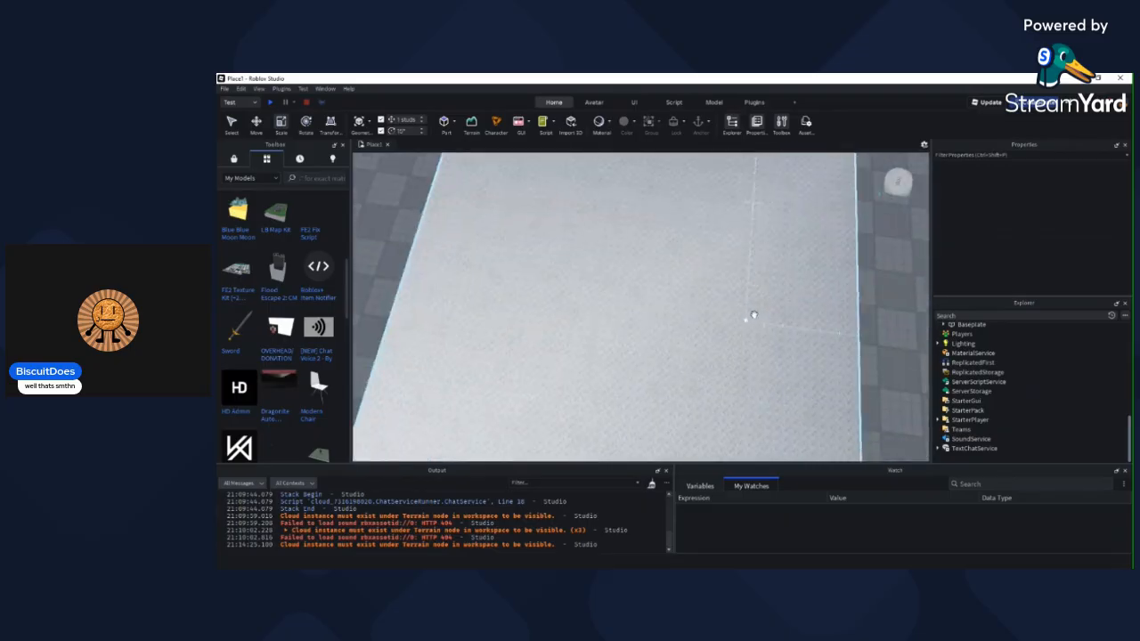
{"action": "scroll", "coordinate": [751, 314], "scroll_direction": "down", "scroll_amount": 10}
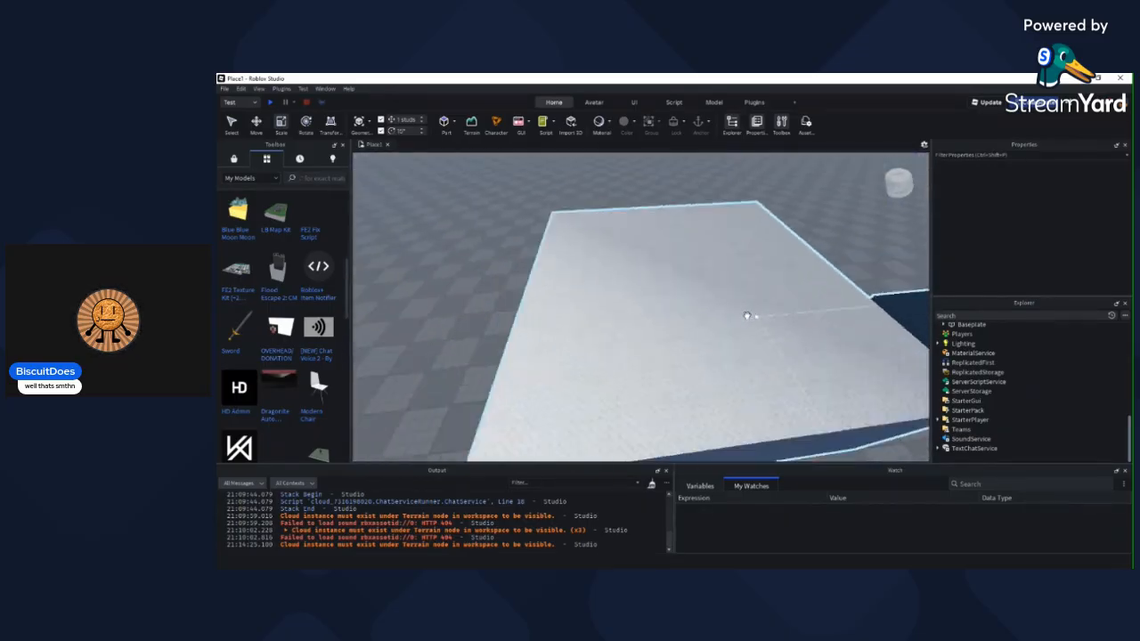
{"action": "scroll", "coordinate": [822, 256], "scroll_direction": "down", "scroll_amount": 3}
{"action": "right_click_drag", "start_coordinate": [873, 285], "coordinate": [873, 285]}
{"action": "scroll", "coordinate": [872, 285], "scroll_direction": "down", "scroll_amount": 2}
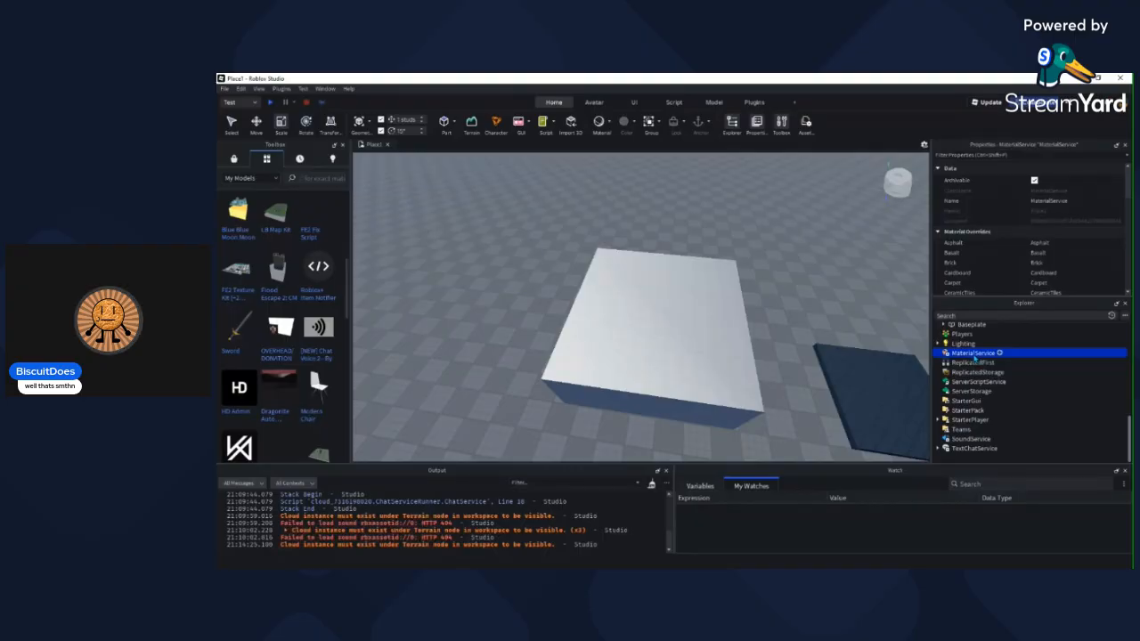
Step: Turn off Use2022Materials in MaterialService and check the diamond plate texture on the block
{"action": "scroll", "coordinate": [1027, 243], "scroll_direction": "down", "scroll_amount": 10}
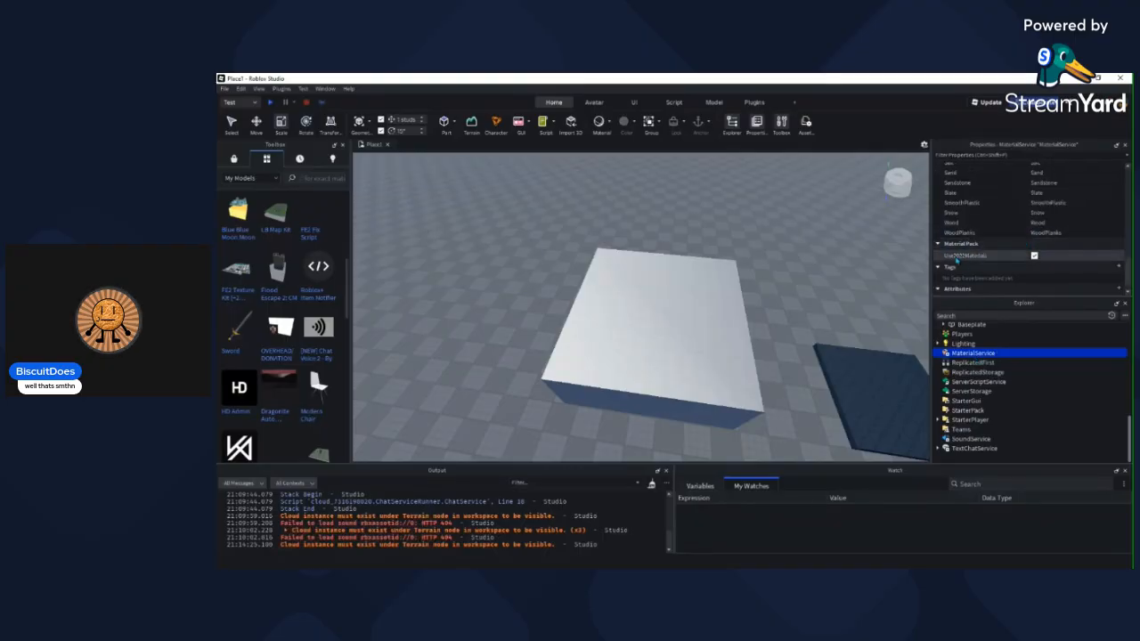
{"action": "left_click", "coordinate": [1032, 258]}
{"action": "left_click", "coordinate": [865, 235]}
{"action": "scroll", "coordinate": [865, 235], "scroll_direction": "up", "scroll_amount": 5}
{"action": "right_click_drag", "start_coordinate": [860, 235], "coordinate": [823, 228]}
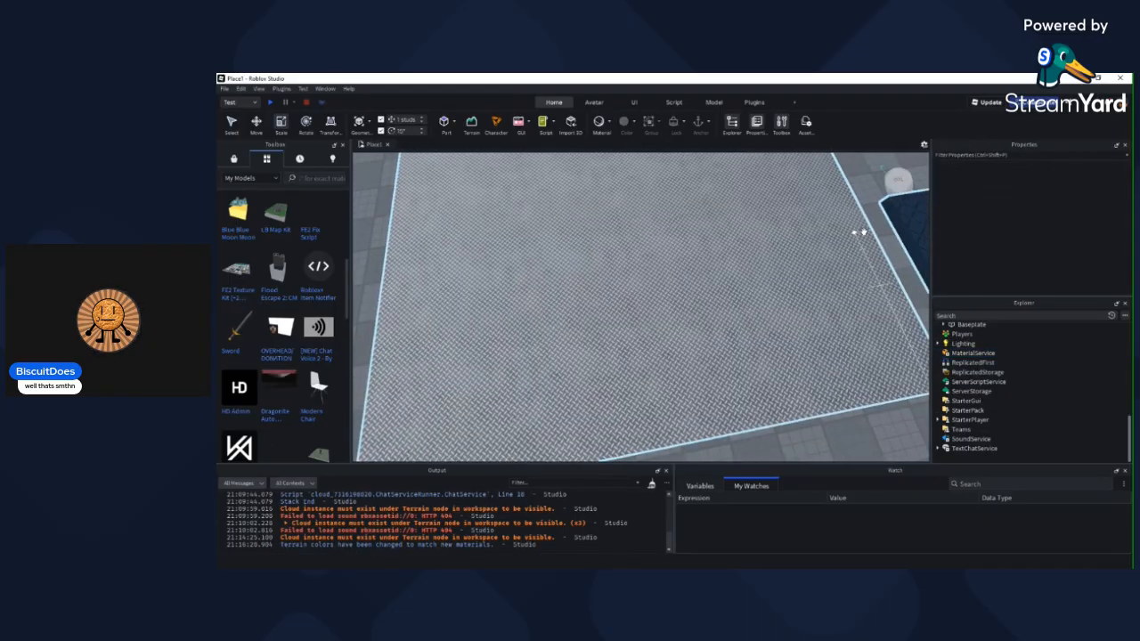
{"action": "scroll", "coordinate": [823, 227], "scroll_direction": "down", "scroll_amount": 5}
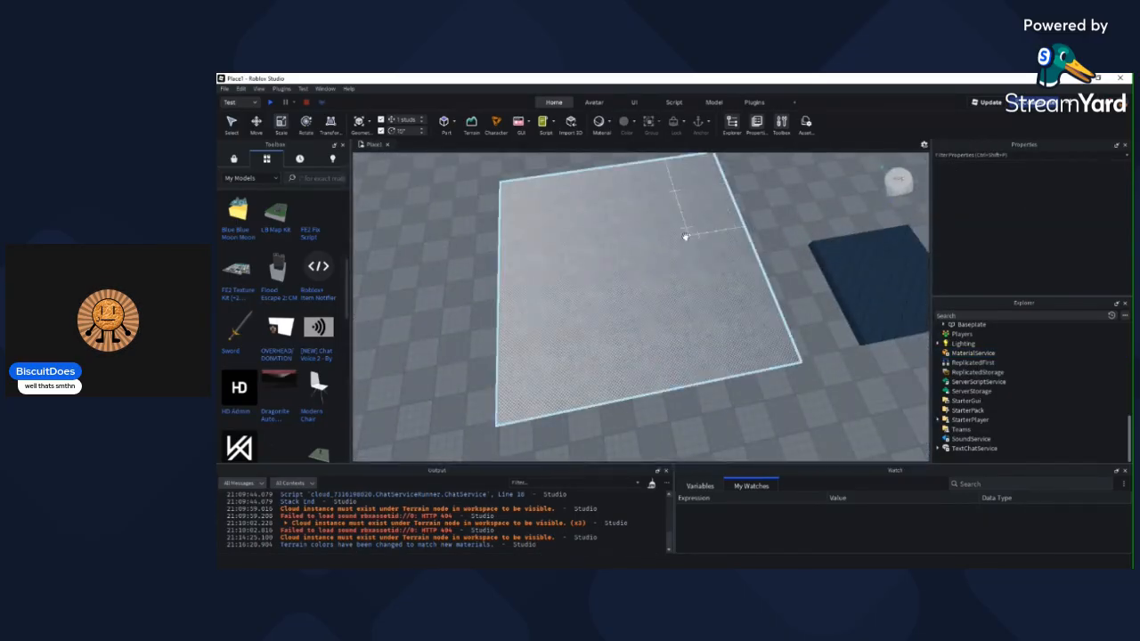
{"action": "right_click_drag", "start_coordinate": [697, 233], "coordinate": [702, 273]}
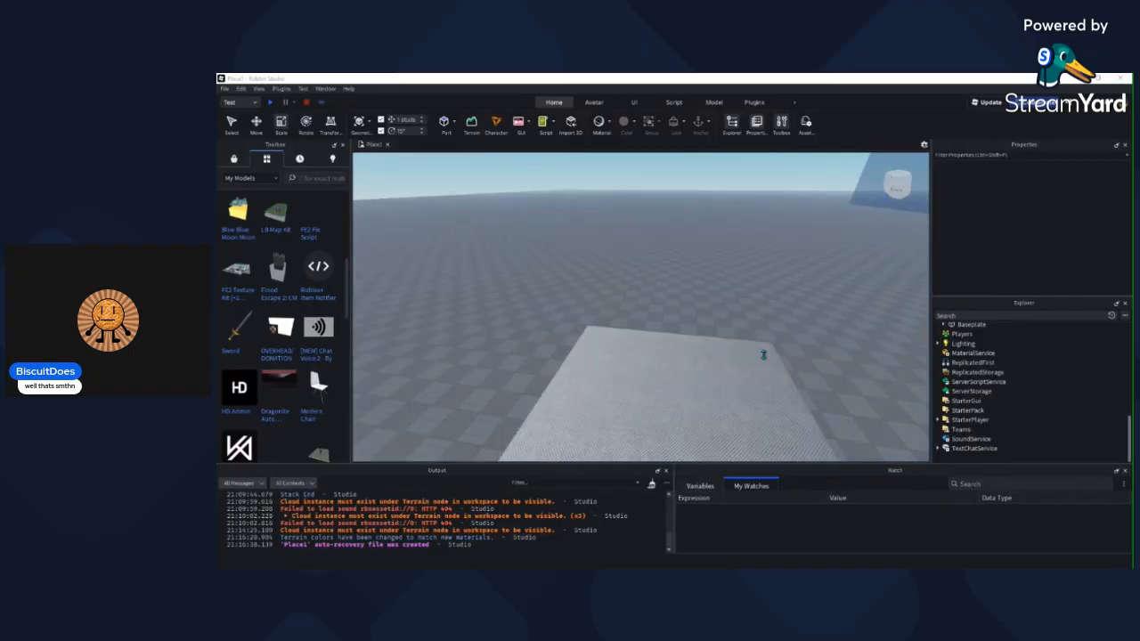
Step: Increase the diamond plate block's height to make it a thicker platform
{"action": "right_click_drag", "start_coordinate": [771, 257], "coordinate": [765, 253]}
{"action": "scroll", "coordinate": [773, 254], "scroll_direction": "down", "scroll_amount": 3}
{"action": "scroll", "coordinate": [773, 254], "scroll_direction": "up", "scroll_amount": 2}
{"action": "scroll", "coordinate": [760, 247], "scroll_direction": "down", "scroll_amount": 2}
{"action": "left_click", "coordinate": [633, 257]}
{"action": "right_click_drag", "start_coordinate": [634, 260], "coordinate": [637, 266]}
{"action": "left_click_drag", "start_coordinate": [697, 316], "coordinate": [708, 223]}
{"action": "left_click", "coordinate": [809, 289]}
{"action": "right_click_drag", "start_coordinate": [808, 289], "coordinate": [799, 289]}
{"action": "scroll", "coordinate": [800, 289], "scroll_direction": "up", "scroll_amount": 3}
{"action": "scroll", "coordinate": [800, 288], "scroll_direction": "down", "scroll_amount": 5}
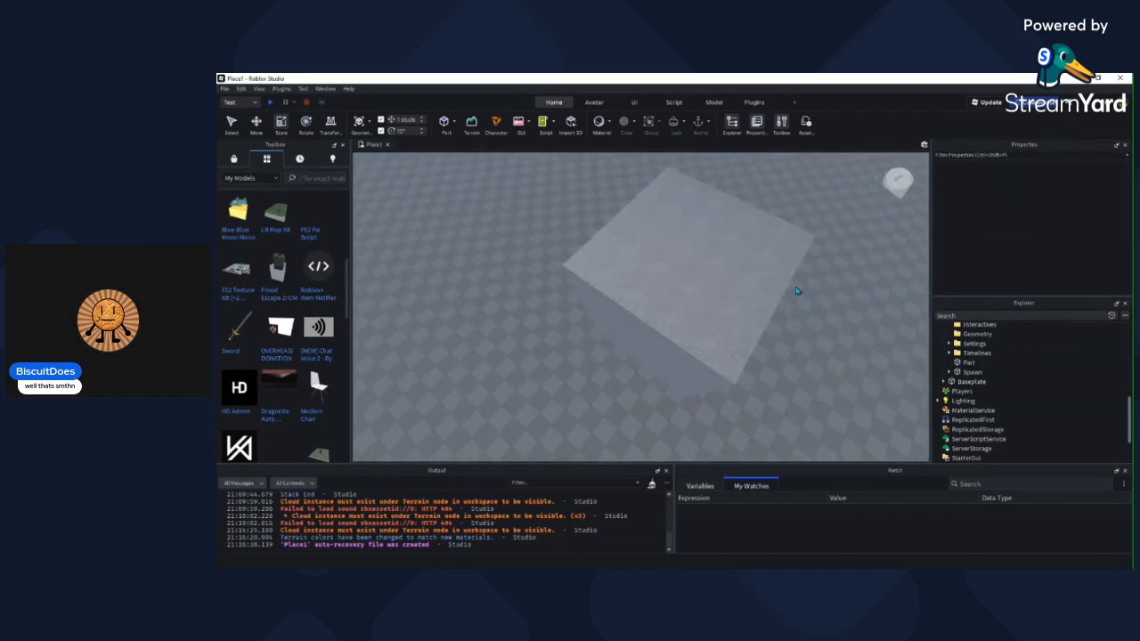
Step: Duplicate the diamond plate block and move the copy sideways, leaving a gap between the two blocks
{"action": "left_click", "coordinate": [719, 281]}
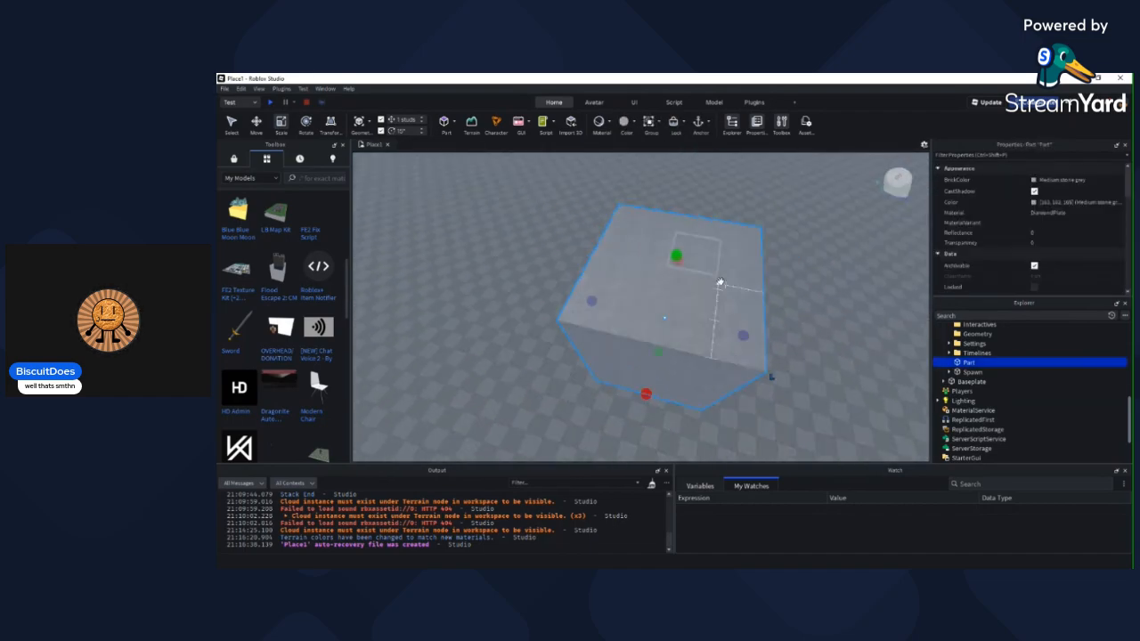
{"action": "key", "text": "ctrl+1"}
{"action": "right_click_drag", "start_coordinate": [721, 283], "coordinate": [698, 294]}
{"action": "key", "text": "ctrl+2"}
{"action": "scroll", "coordinate": [697, 296], "scroll_direction": "down", "scroll_amount": 2}
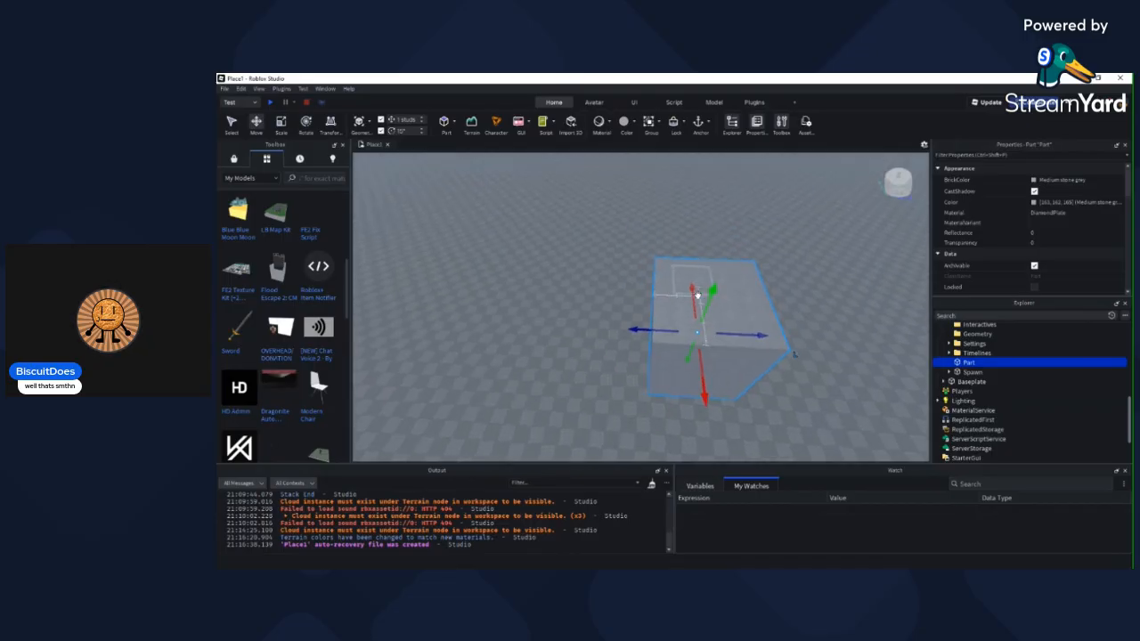
{"action": "right_click_drag", "start_coordinate": [744, 333], "coordinate": [739, 311]}
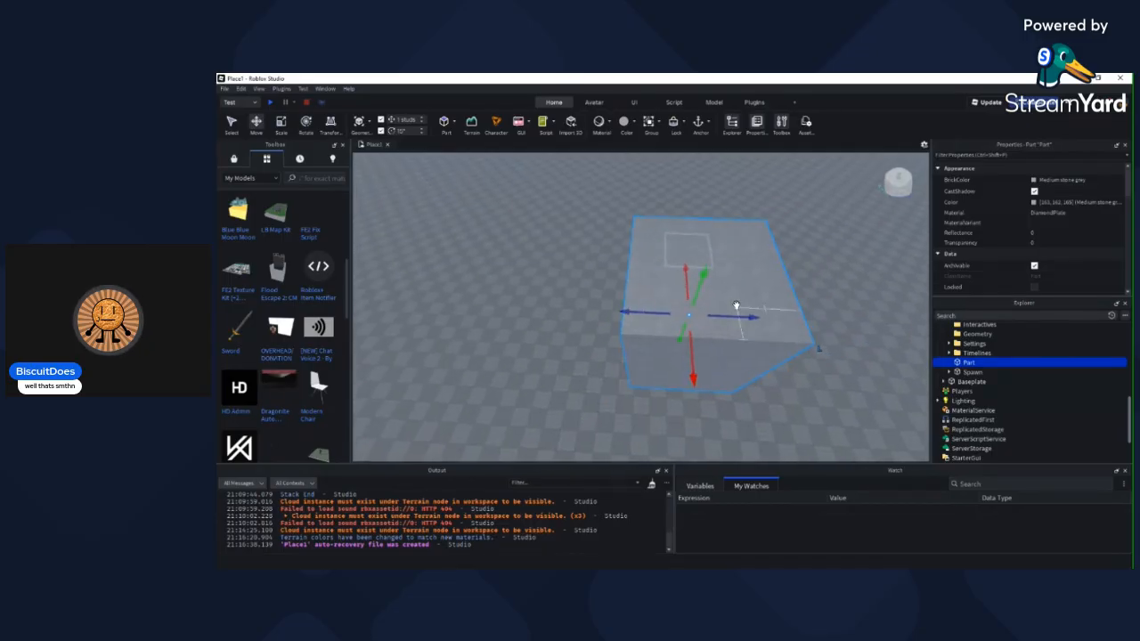
{"action": "key", "text": "ctrl+d"}
{"action": "left_click_drag", "start_coordinate": [738, 319], "coordinate": [548, 309]}
Step: Place both diamond plate blocks in the Geometry folder of Fe2Map
{"action": "left_click", "coordinate": [967, 362], "text": "ctrl"}
{"action": "scroll", "coordinate": [962, 401], "scroll_direction": "up", "scroll_amount": 6}
{"action": "scroll", "coordinate": [961, 392], "scroll_direction": "down", "scroll_amount": 2}
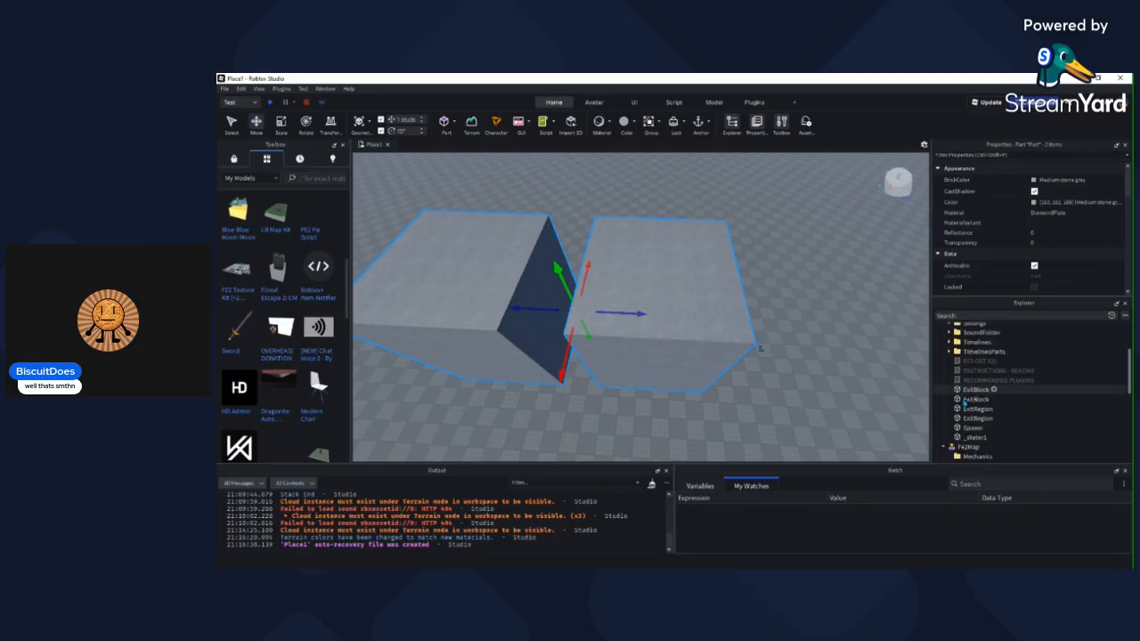
{"action": "scroll", "coordinate": [964, 418], "scroll_direction": "down", "scroll_amount": 2}
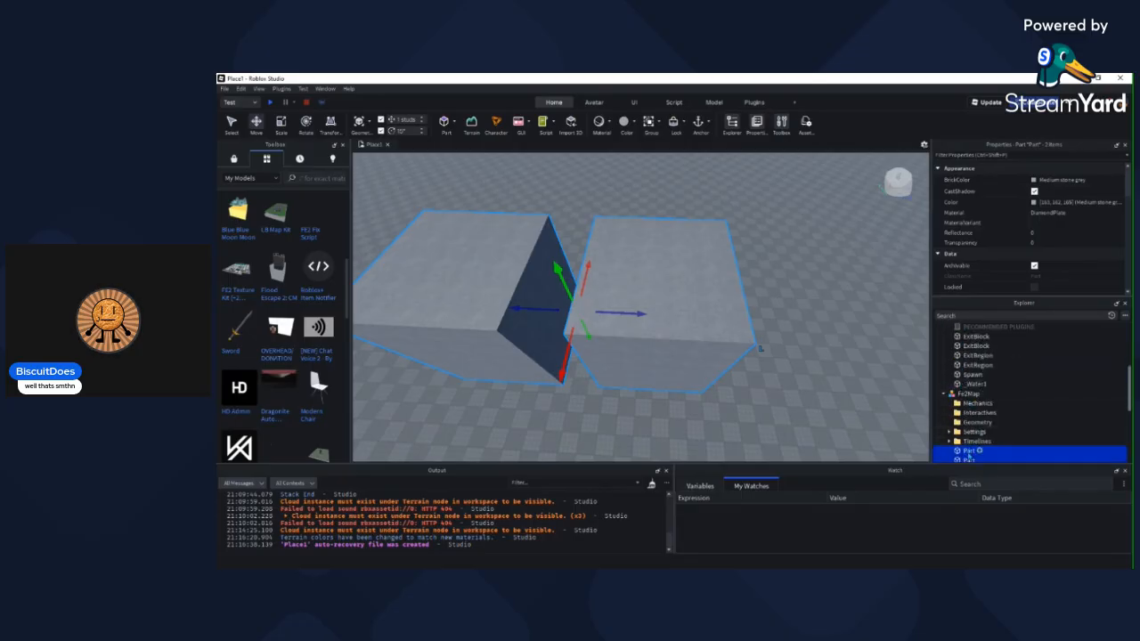
{"action": "left_click_drag", "start_coordinate": [968, 425], "coordinate": [969, 423]}
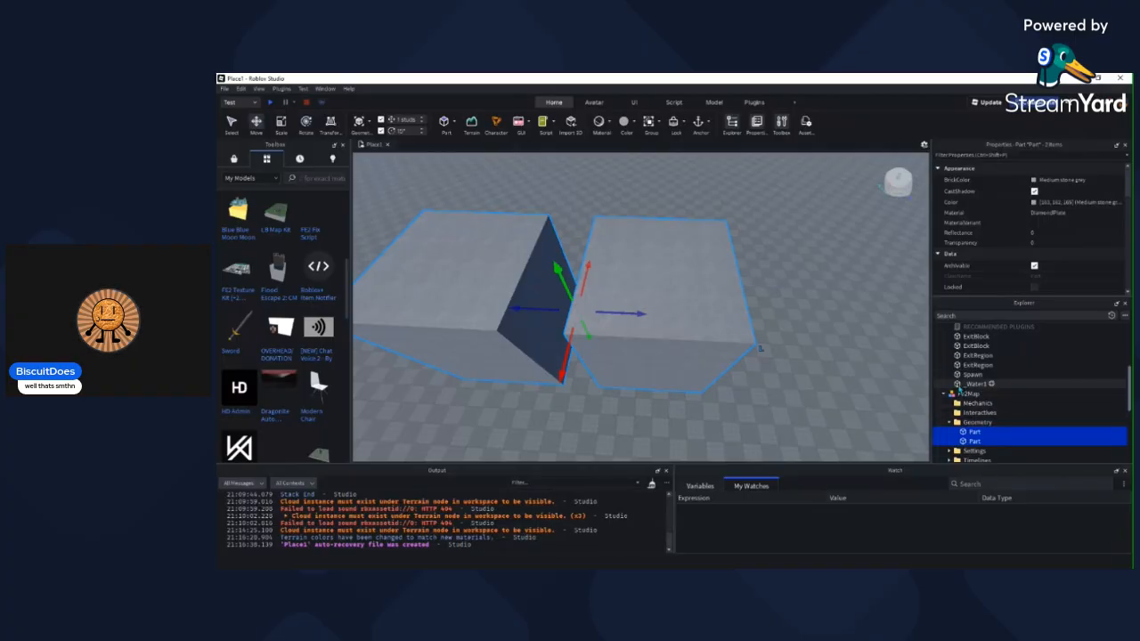
Step: Move the Spawn part onto the top surface of the far diamond plate block
{"action": "right_click_drag", "start_coordinate": [759, 343], "coordinate": [805, 336]}
{"action": "left_click", "coordinate": [804, 341]}
{"action": "scroll", "coordinate": [805, 337], "scroll_direction": "down", "scroll_amount": 1}
{"action": "left_click", "coordinate": [607, 303], "text": "alt"}
{"action": "right_click_drag", "start_coordinate": [669, 302], "coordinate": [742, 369]}
{"action": "key", "text": "w"}
{"action": "left_click", "coordinate": [660, 348]}
{"action": "left_click", "coordinate": [534, 294]}
{"action": "left_click_drag", "start_coordinate": [542, 290], "coordinate": [665, 199]}
{"action": "scroll", "coordinate": [738, 188], "scroll_direction": "down", "scroll_amount": 1}
{"action": "right_click_drag", "start_coordinate": [665, 198], "coordinate": [664, 199]}
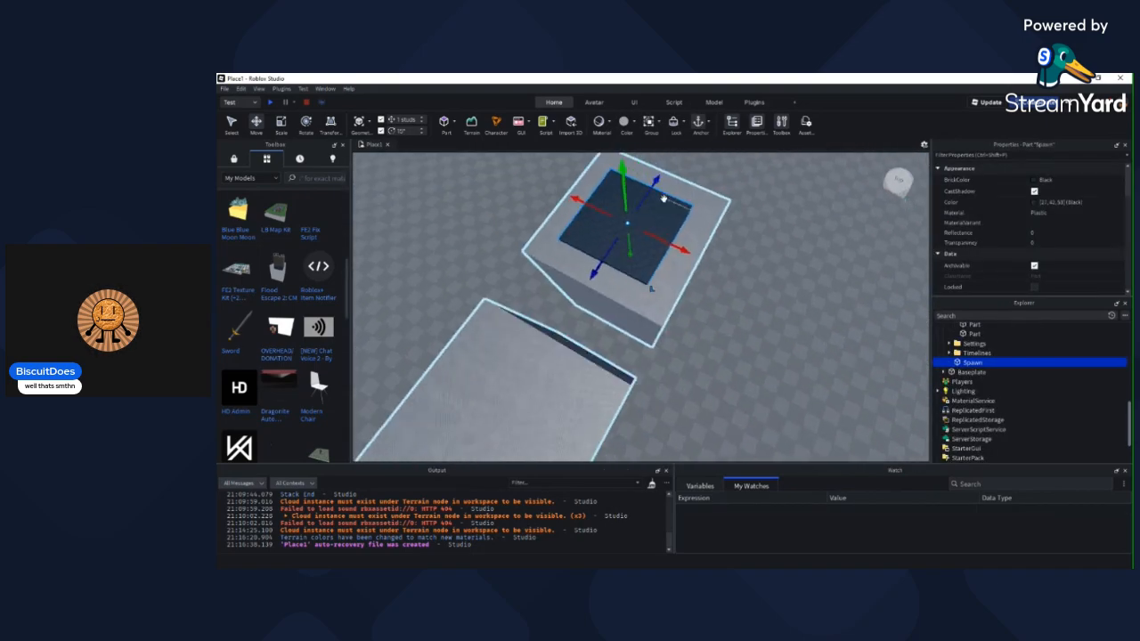
{"action": "key", "text": "d"}
{"action": "left_click_drag", "start_coordinate": [593, 234], "coordinate": [627, 226]}
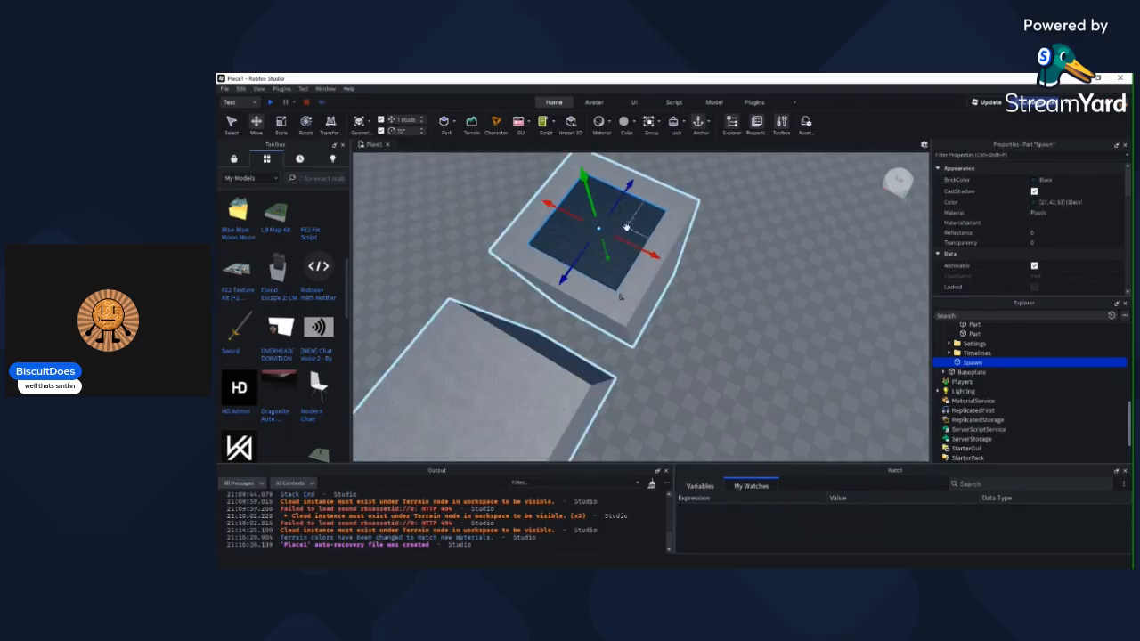
Step: Fine-tune the Spawn part's position so it sits centred on the block's top face
{"action": "right_click_drag", "start_coordinate": [626, 227], "coordinate": [618, 224]}
{"action": "key", "text": "d"}
{"action": "key", "text": "a"}
{"action": "key", "text": "e"}
{"action": "right_click_drag", "start_coordinate": [729, 242], "coordinate": [728, 242]}
{"action": "left_click_drag", "start_coordinate": [684, 296], "coordinate": [668, 308]}
{"action": "left_click_drag", "start_coordinate": [624, 258], "coordinate": [619, 244]}
{"action": "left_click_drag", "start_coordinate": [678, 294], "coordinate": [688, 298]}
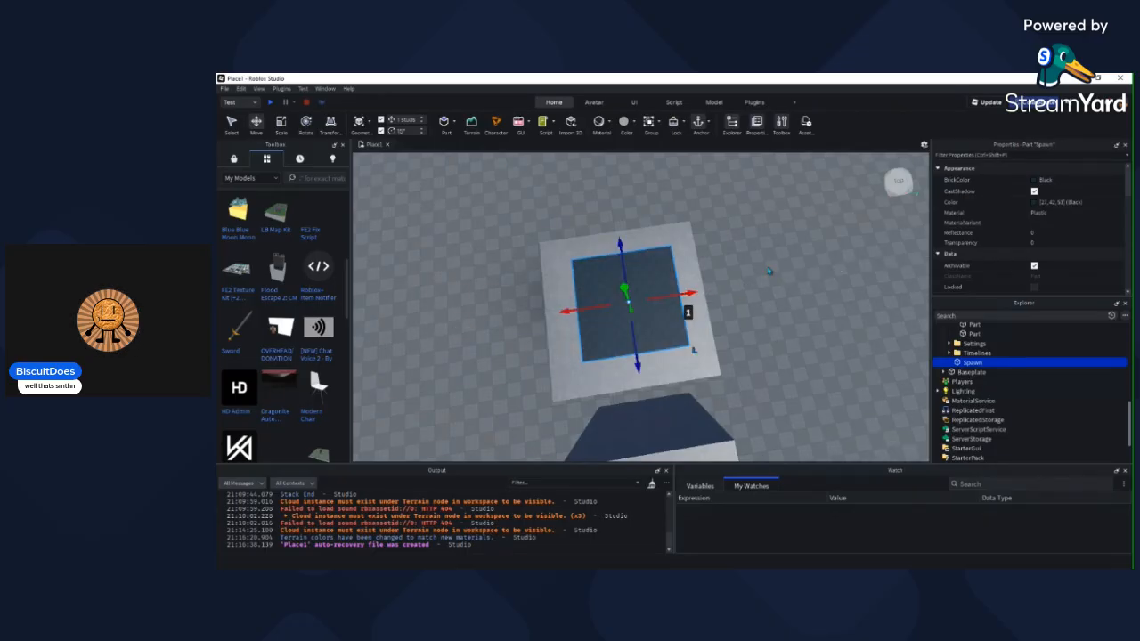
Step: Make the Spawn part invisible by setting its Transparency to 1
{"action": "left_click", "coordinate": [1036, 245]}
{"action": "left_click_drag", "start_coordinate": [1065, 244], "coordinate": [1124, 245]}
{"action": "scroll", "coordinate": [985, 226], "scroll_direction": "down", "scroll_amount": 3}
{"action": "left_click", "coordinate": [837, 214]}
{"action": "right_click_drag", "start_coordinate": [836, 215], "coordinate": [771, 237]}
{"action": "scroll", "coordinate": [771, 237], "scroll_direction": "up", "scroll_amount": 2}
{"action": "left_click", "coordinate": [720, 278]}
{"action": "right_click_drag", "start_coordinate": [719, 279], "coordinate": [662, 265]}
{"action": "key", "text": "s"}
{"action": "key", "text": "d"}
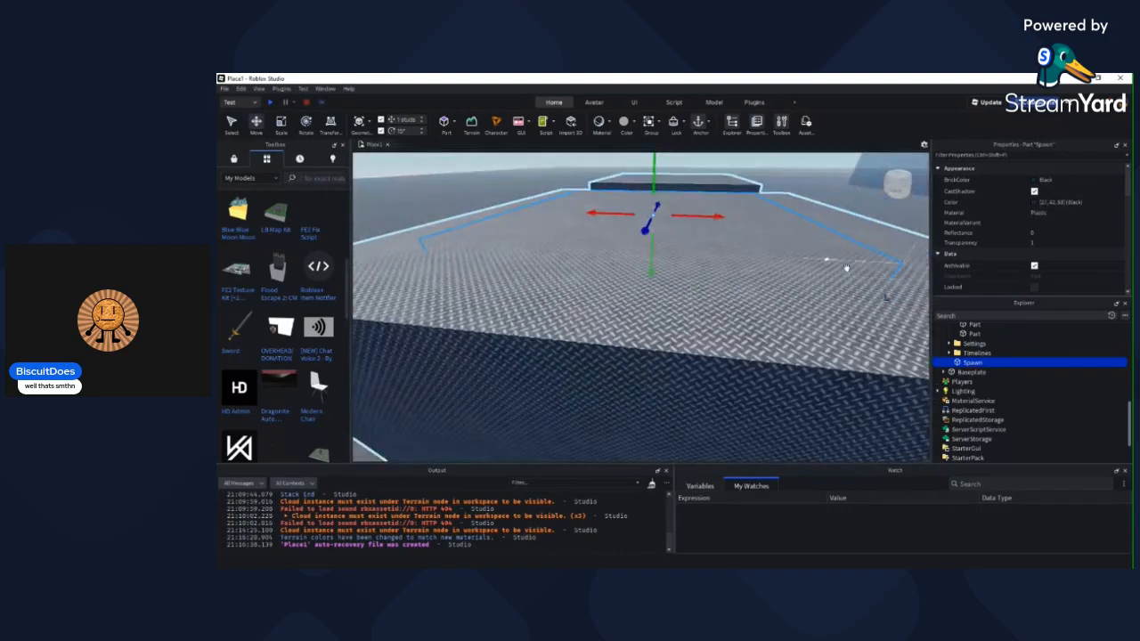
{"action": "scroll", "coordinate": [983, 261], "scroll_direction": "down", "scroll_amount": 3}
{"action": "left_click", "coordinate": [1034, 208]}
{"action": "left_click", "coordinate": [792, 219]}
Step: Reposition one of the diamond plate blocks to adjust the spacing between the two platforms
{"action": "right_click_drag", "start_coordinate": [792, 219], "coordinate": [779, 256]}
{"action": "key", "text": "d"}
{"action": "key", "text": "s"}
{"action": "right_click_drag", "start_coordinate": [644, 267], "coordinate": [635, 265]}
{"action": "key", "text": "w"}
{"action": "key", "text": "d"}
{"action": "left_click", "coordinate": [633, 265], "text": "alt"}
{"action": "scroll", "coordinate": [635, 266], "scroll_direction": "down", "scroll_amount": 2}
{"action": "key", "text": "d"}
{"action": "left_click_drag", "start_coordinate": [684, 296], "coordinate": [748, 284]}
Step: Duplicate the block without the spawn and move the copy about 40 studs sideways
{"action": "left_click", "coordinate": [643, 355]}
{"action": "right_click_drag", "start_coordinate": [656, 355], "coordinate": [752, 348]}
{"action": "key", "text": "a"}
{"action": "key", "text": "a"}
{"action": "key", "text": "d"}
{"action": "key", "text": "d"}
{"action": "left_click", "coordinate": [580, 277]}
{"action": "left_click", "coordinate": [609, 333]}
{"action": "key", "text": "a"}
{"action": "right_click_drag", "start_coordinate": [614, 329], "coordinate": [641, 312]}
{"action": "key", "text": "s"}
{"action": "key", "text": "ctrl+d"}
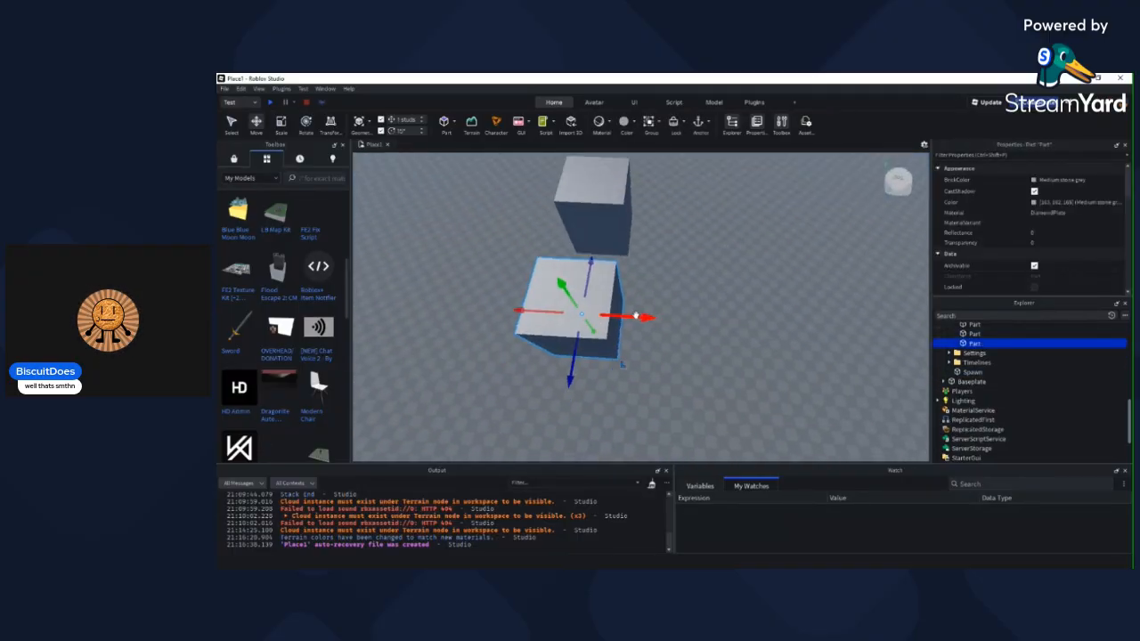
{"action": "left_click_drag", "start_coordinate": [641, 313], "coordinate": [736, 334]}
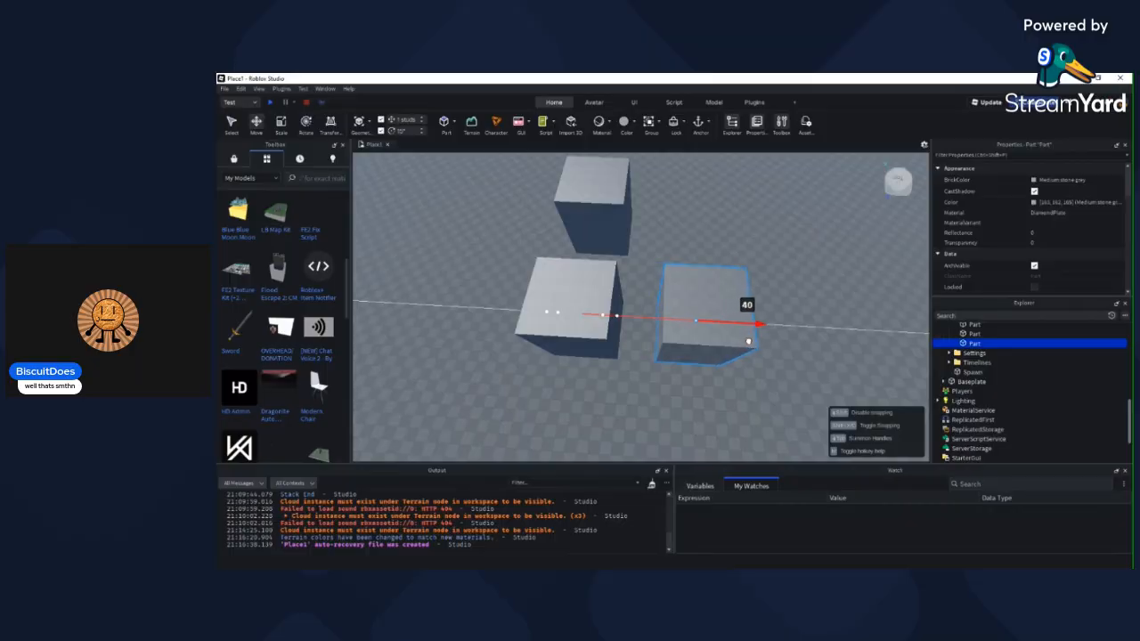
{"action": "left_click_drag", "start_coordinate": [748, 341], "coordinate": [748, 341]}
Step: Resize the newly copied third block horizontally with the Scale tool
{"action": "key", "text": "w"}
{"action": "key", "text": "a"}
{"action": "right_click_drag", "start_coordinate": [748, 339], "coordinate": [716, 363]}
{"action": "key", "text": "a"}
{"action": "key", "text": "s"}
{"action": "key", "text": "a"}
{"action": "key", "text": "ctrl+3"}
{"action": "key", "text": "d"}
{"action": "left_click_drag", "start_coordinate": [655, 369], "coordinate": [684, 374]}
{"action": "left_click_drag", "start_coordinate": [524, 339], "coordinate": [532, 339]}
{"action": "scroll", "coordinate": [482, 350], "scroll_direction": "up", "scroll_amount": 3}
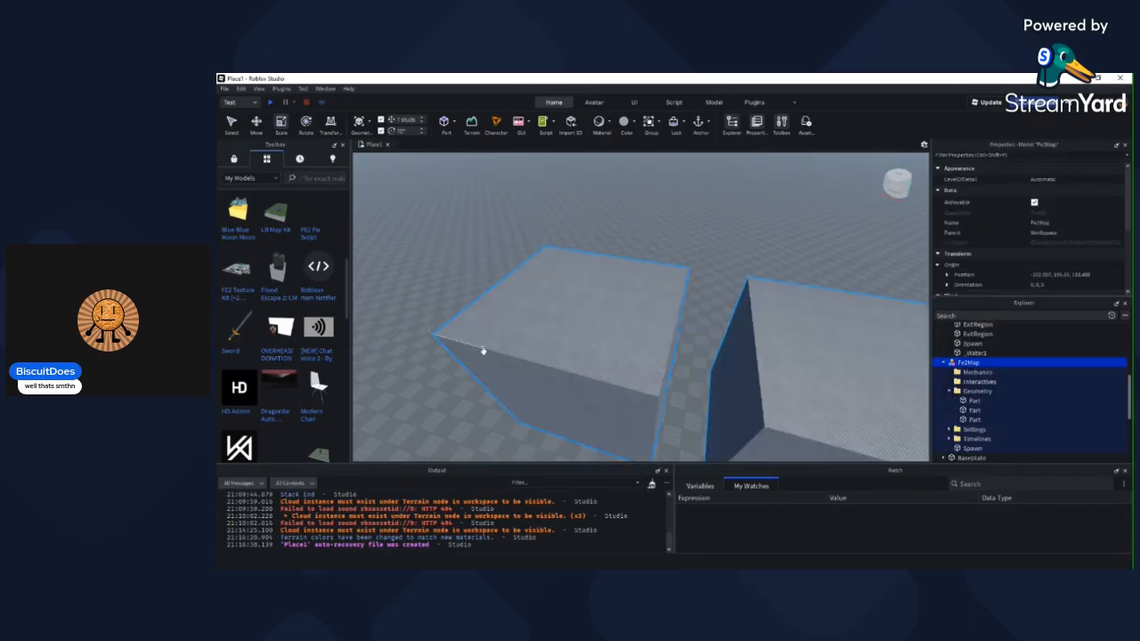
Step: Scale the third block narrower and stretch it upward by about 51 studs to form a tall wall
{"action": "left_click", "coordinate": [745, 263]}
{"action": "left_click", "coordinate": [547, 336]}
{"action": "left_click", "coordinate": [606, 344]}
{"action": "left_click_drag", "start_coordinate": [521, 333], "coordinate": [605, 363]}
{"action": "right_click_drag", "start_coordinate": [679, 313], "coordinate": [628, 335]}
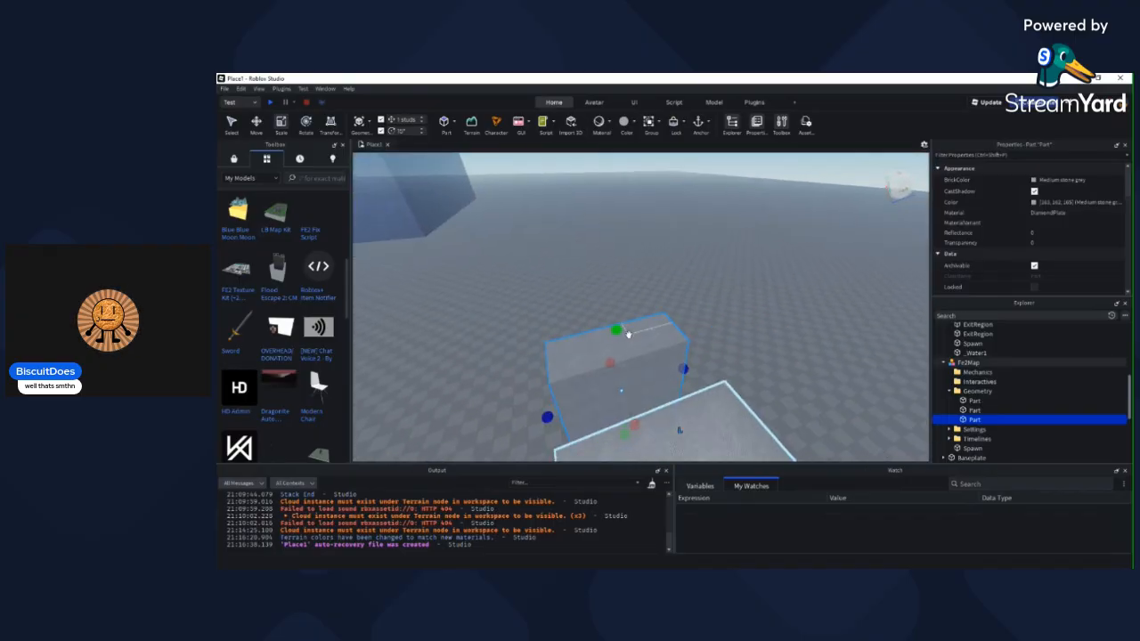
{"action": "left_click_drag", "start_coordinate": [623, 331], "coordinate": [632, 210]}
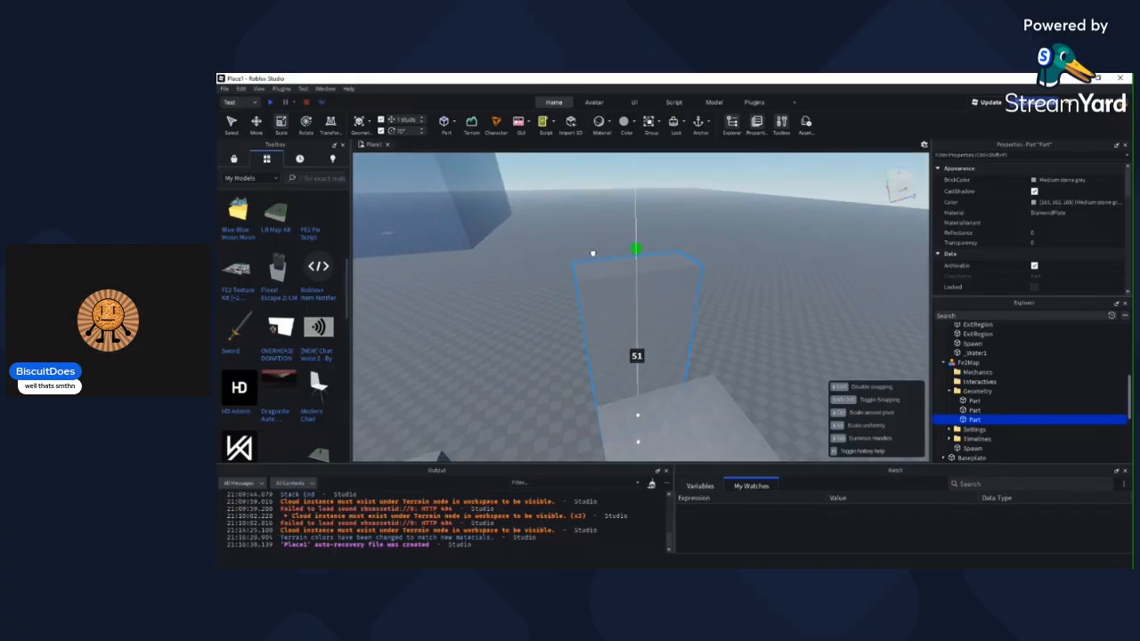
{"action": "left_click_drag", "start_coordinate": [589, 254], "coordinate": [592, 255]}
Step: Examine the wall and platforms and check which parts the Fe2Map model contains
{"action": "left_click", "coordinate": [766, 256]}
{"action": "key", "text": "w"}
{"action": "right_click_drag", "start_coordinate": [766, 262], "coordinate": [766, 273]}
{"action": "key", "text": "s"}
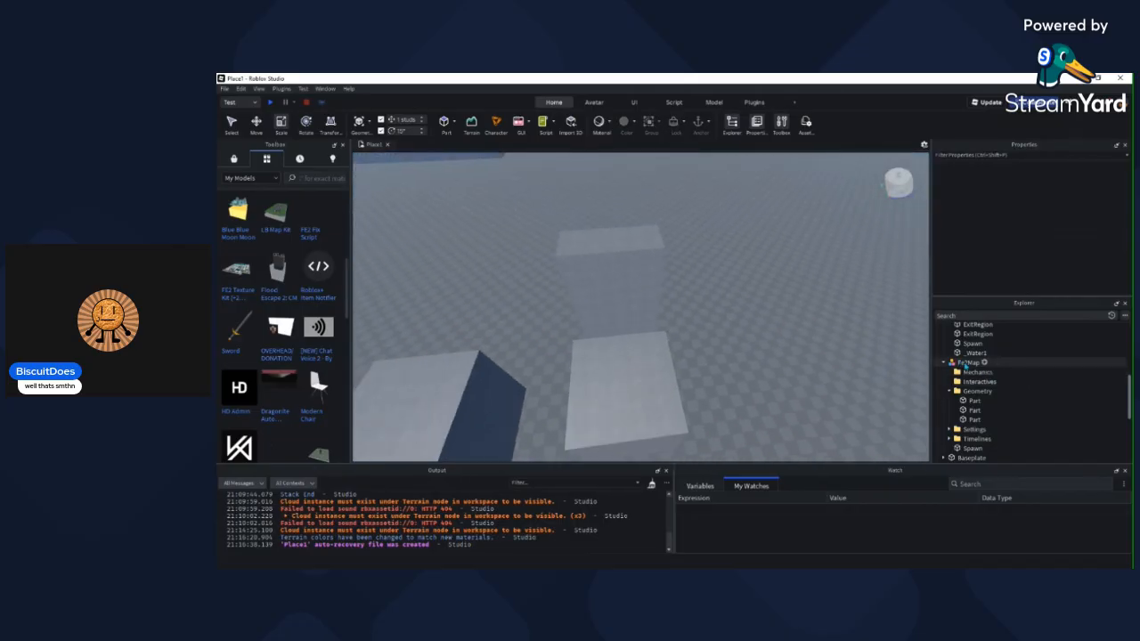
{"action": "left_click", "coordinate": [967, 364]}
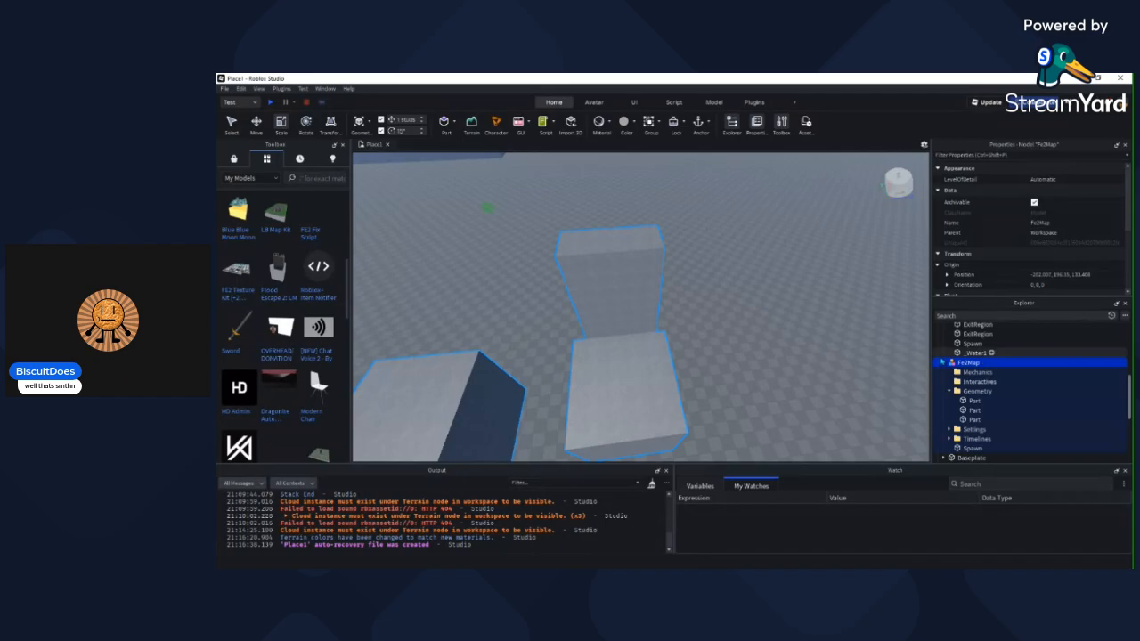
{"action": "left_click", "coordinate": [739, 257]}
{"action": "key", "text": "w"}
{"action": "mouse_move", "coordinate": [741, 259]}
{"action": "right_mouse_down"}
{"action": "mouse_move", "coordinate": [751, 263]}
{"action": "mouse_move", "coordinate": [742, 271]}
{"action": "right_mouse_up"}
Step: Duplicate a geometry block and move the copy outward to the far side of the tall wall
{"action": "left_click", "coordinate": [748, 259]}
{"action": "key", "text": "w"}
{"action": "key", "text": "s"}
{"action": "key", "text": "d"}
{"action": "key", "text": "s"}
{"action": "key", "text": "ctrl+d"}
{"action": "key", "text": "ctrl+2"}
{"action": "left_click_drag", "start_coordinate": [667, 323], "coordinate": [733, 326]}
{"action": "key", "text": "d"}
Step: Scale the new copy down into a smaller square platform beside the tall wall
{"action": "right_click_drag", "start_coordinate": [741, 308], "coordinate": [740, 308]}
{"action": "key", "text": "ctrl+3"}
{"action": "left_click_drag", "start_coordinate": [679, 338], "coordinate": [639, 303]}
{"action": "right_click_drag", "start_coordinate": [649, 304], "coordinate": [649, 304]}
{"action": "key", "text": "ctrl+2"}
{"action": "left_click", "coordinate": [709, 372]}
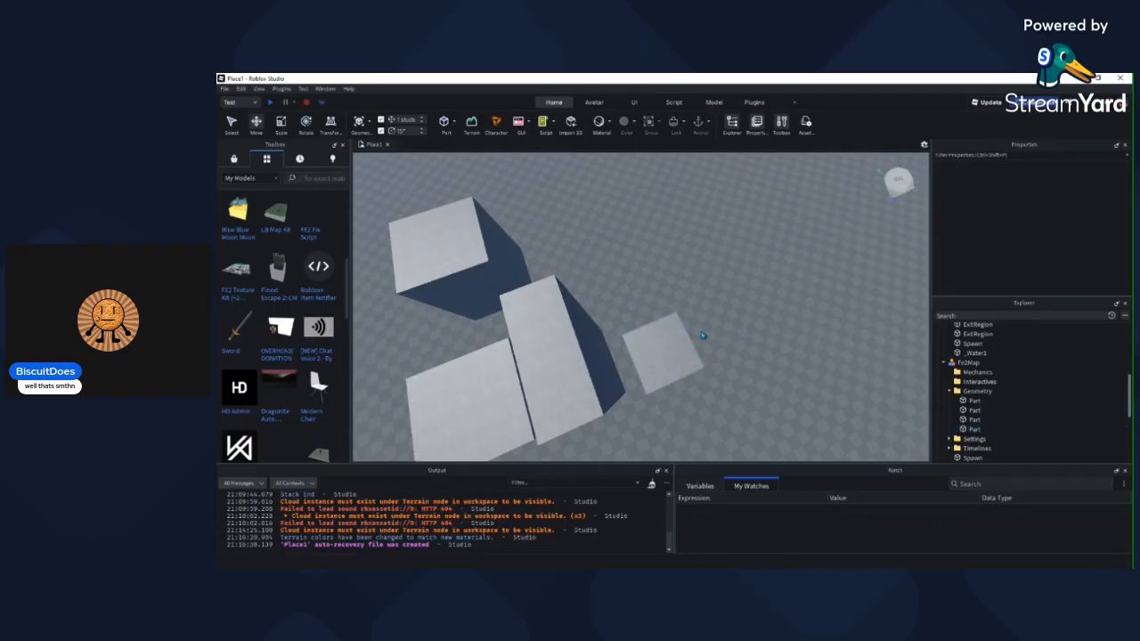
Step: Move the small square platform to adjust its distance from the tall wall
{"action": "left_click", "coordinate": [677, 340], "text": "alt"}
{"action": "left_click_drag", "start_coordinate": [700, 343], "coordinate": [720, 333]}
{"action": "left_click", "coordinate": [628, 347]}
{"action": "right_click_drag", "start_coordinate": [628, 347], "coordinate": [693, 341]}
{"action": "left_click", "coordinate": [629, 347]}
Step: Duplicate the small square platform and position the copy farther along as the next jump
{"action": "key", "text": "ctrl+d"}
{"action": "left_click_drag", "start_coordinate": [667, 327], "coordinate": [692, 334]}
{"action": "left_click", "coordinate": [626, 348]}
{"action": "left_click", "coordinate": [632, 321], "text": "alt"}
{"action": "left_click_drag", "start_coordinate": [624, 351], "coordinate": [590, 400]}
{"action": "left_click", "coordinate": [657, 339]}
{"action": "right_click_drag", "start_coordinate": [691, 328], "coordinate": [712, 317]}
{"action": "key", "text": "s"}
{"action": "key", "text": "d"}
{"action": "left_click", "coordinate": [663, 316], "text": "alt"}
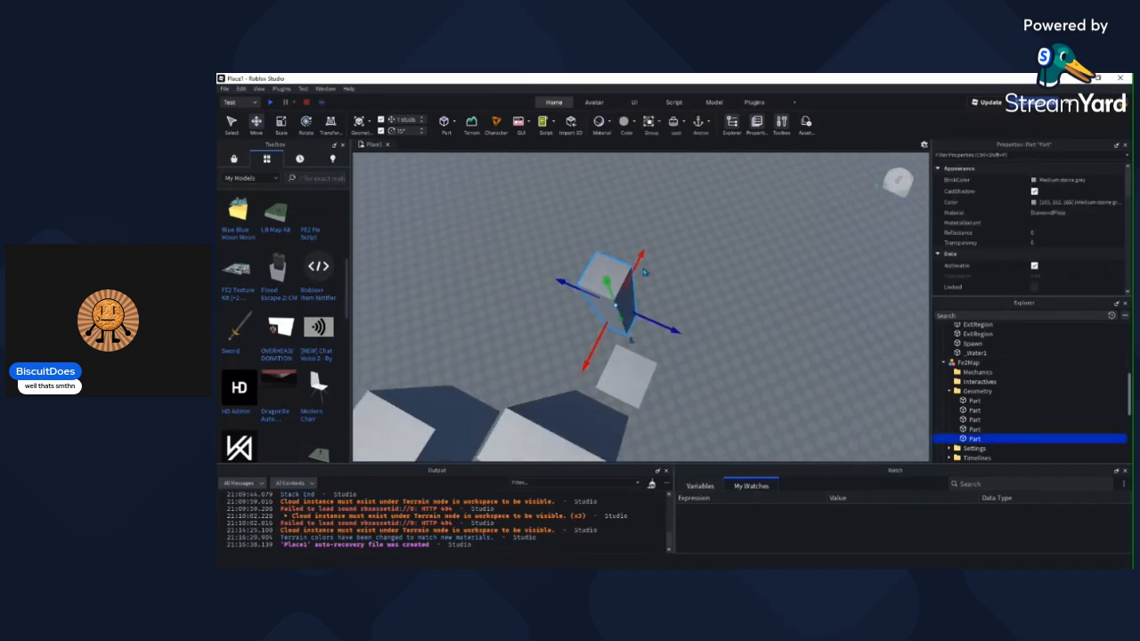
Step: Examine the Jump Timer walljump examples on the kit's display platform
{"action": "key", "text": "w"}
{"action": "left_click", "coordinate": [682, 275]}
{"action": "mouse_move", "coordinate": [724, 274]}
{"action": "right_mouse_down"}
{"action": "mouse_move", "coordinate": [697, 274]}
{"action": "mouse_move", "coordinate": [707, 263]}
{"action": "right_mouse_up"}
{"action": "key", "text": "w"}
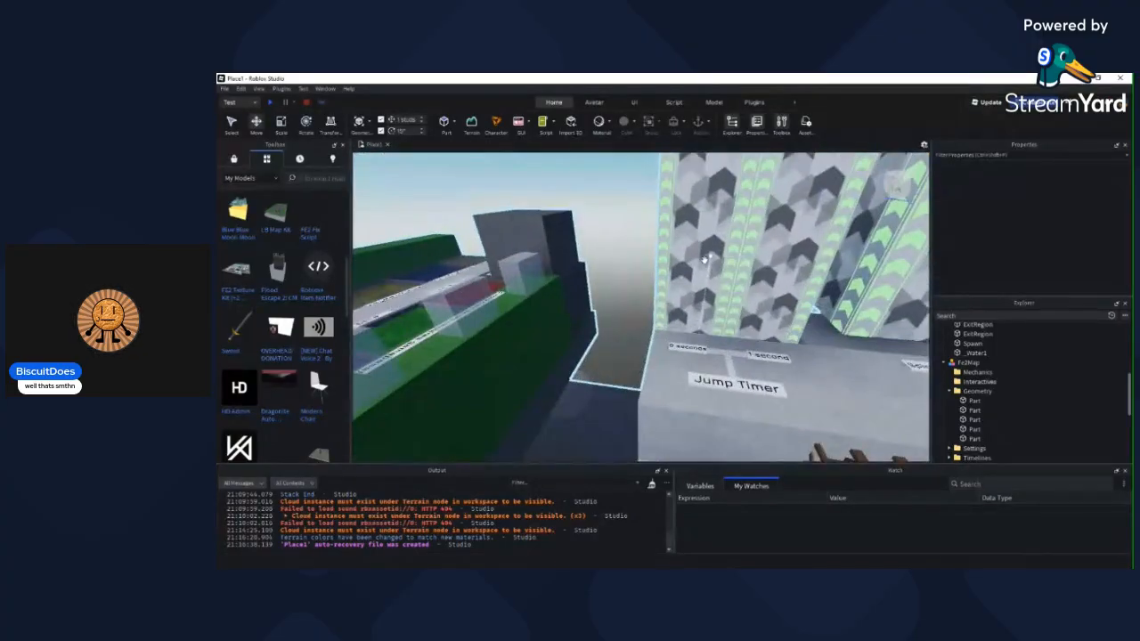
{"action": "scroll", "coordinate": [647, 222], "scroll_direction": "down", "scroll_amount": 3}
{"action": "right_click_drag", "start_coordinate": [647, 222], "coordinate": [643, 245]}
{"action": "scroll", "coordinate": [654, 227], "scroll_direction": "up", "scroll_amount": 5}
{"action": "scroll", "coordinate": [655, 225], "scroll_direction": "down", "scroll_amount": 5}
{"action": "scroll", "coordinate": [643, 246], "scroll_direction": "up", "scroll_amount": 4}
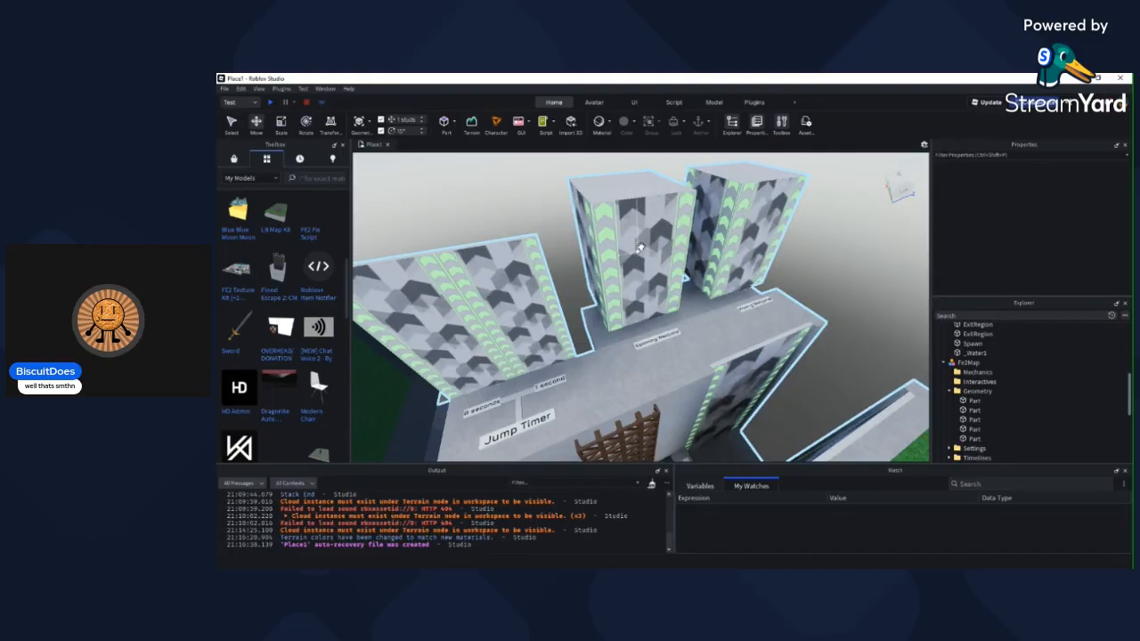
{"action": "scroll", "coordinate": [640, 248], "scroll_direction": "down", "scroll_amount": 3}
{"action": "right_click_drag", "start_coordinate": [603, 193], "coordinate": [637, 282]}
{"action": "scroll", "coordinate": [598, 223], "scroll_direction": "up", "scroll_amount": 4}
{"action": "scroll", "coordinate": [600, 222], "scroll_direction": "down", "scroll_amount": 4}
{"action": "scroll", "coordinate": [560, 247], "scroll_direction": "up", "scroll_amount": 6}
{"action": "scroll", "coordinate": [635, 269], "scroll_direction": "down", "scroll_amount": 5}
{"action": "scroll", "coordinate": [635, 267], "scroll_direction": "up", "scroll_amount": 2}
{"action": "scroll", "coordinate": [637, 282], "scroll_direction": "down", "scroll_amount": 4}
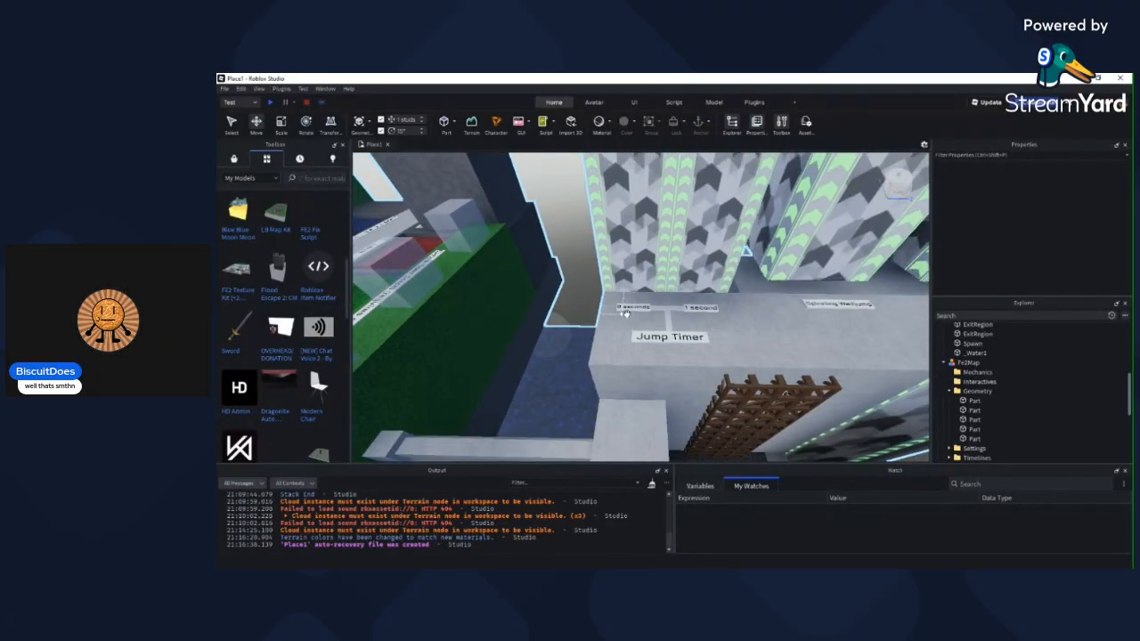
{"action": "right_click_drag", "start_coordinate": [625, 313], "coordinate": [606, 318]}
{"action": "scroll", "coordinate": [606, 326], "scroll_direction": "up", "scroll_amount": 3}
{"action": "scroll", "coordinate": [645, 314], "scroll_direction": "down", "scroll_amount": 2}
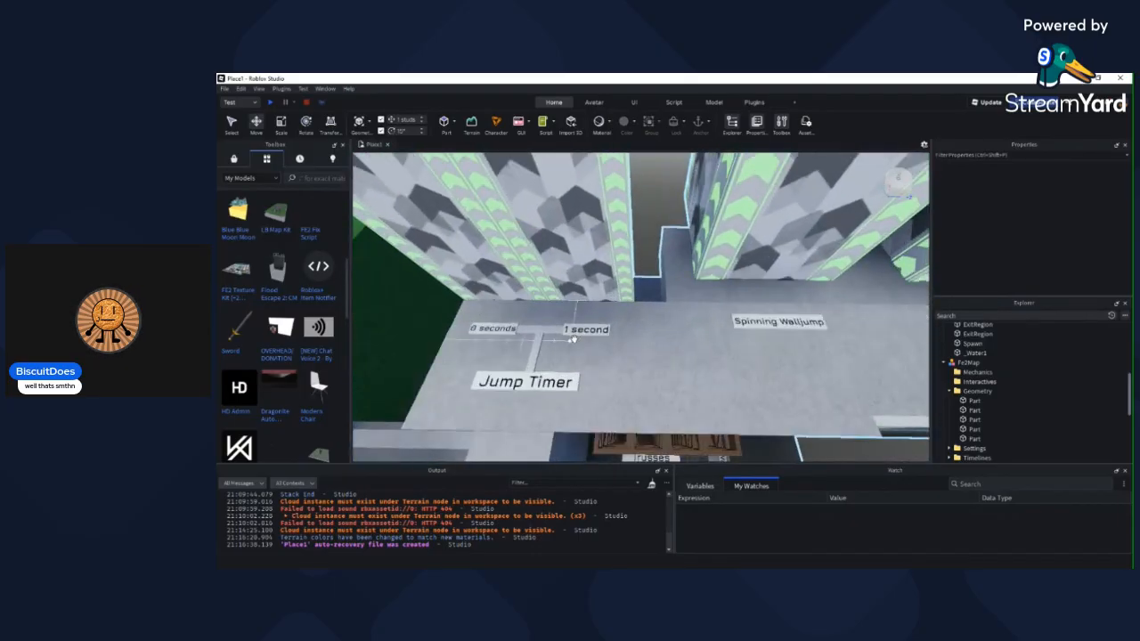
{"action": "scroll", "coordinate": [597, 334], "scroll_direction": "up", "scroll_amount": 1}
{"action": "scroll", "coordinate": [605, 350], "scroll_direction": "down", "scroll_amount": 4}
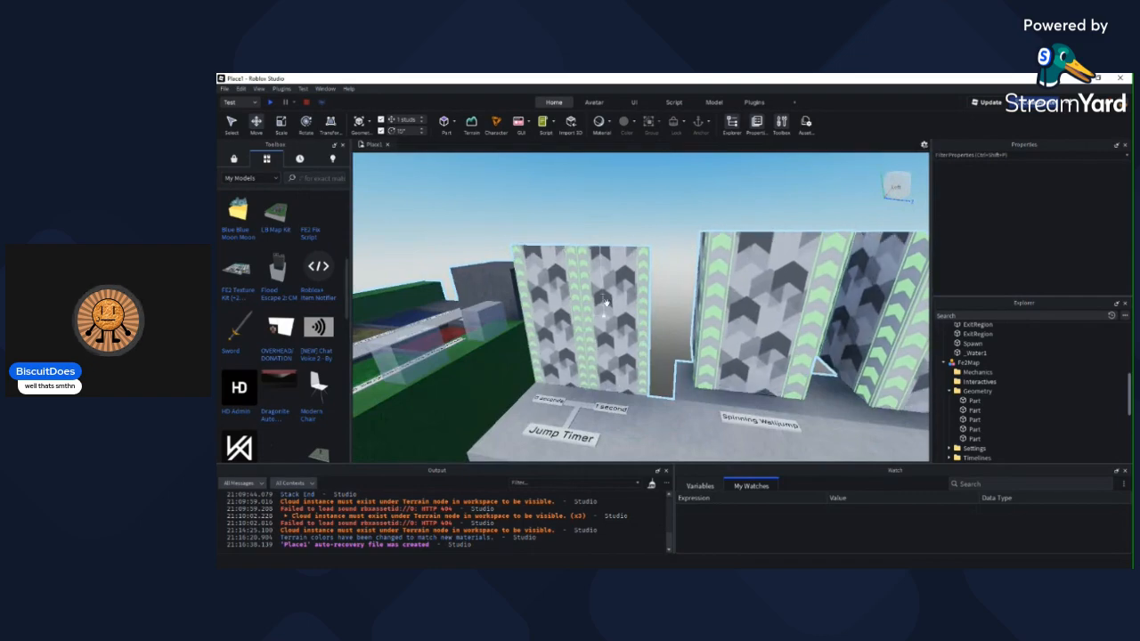
Step: Examine the Spinning Walljump and Moving Walljump examples in the kit from several angles
{"action": "scroll", "coordinate": [606, 350], "scroll_direction": "up", "scroll_amount": 3}
{"action": "right_click_drag", "start_coordinate": [606, 350], "coordinate": [618, 279]}
{"action": "scroll", "coordinate": [609, 329], "scroll_direction": "down", "scroll_amount": 4}
{"action": "scroll", "coordinate": [609, 329], "scroll_direction": "down", "scroll_amount": 2}
{"action": "scroll", "coordinate": [609, 329], "scroll_direction": "up", "scroll_amount": 2}
{"action": "scroll", "coordinate": [636, 250], "scroll_direction": "down", "scroll_amount": 3}
{"action": "scroll", "coordinate": [600, 236], "scroll_direction": "up", "scroll_amount": 4}
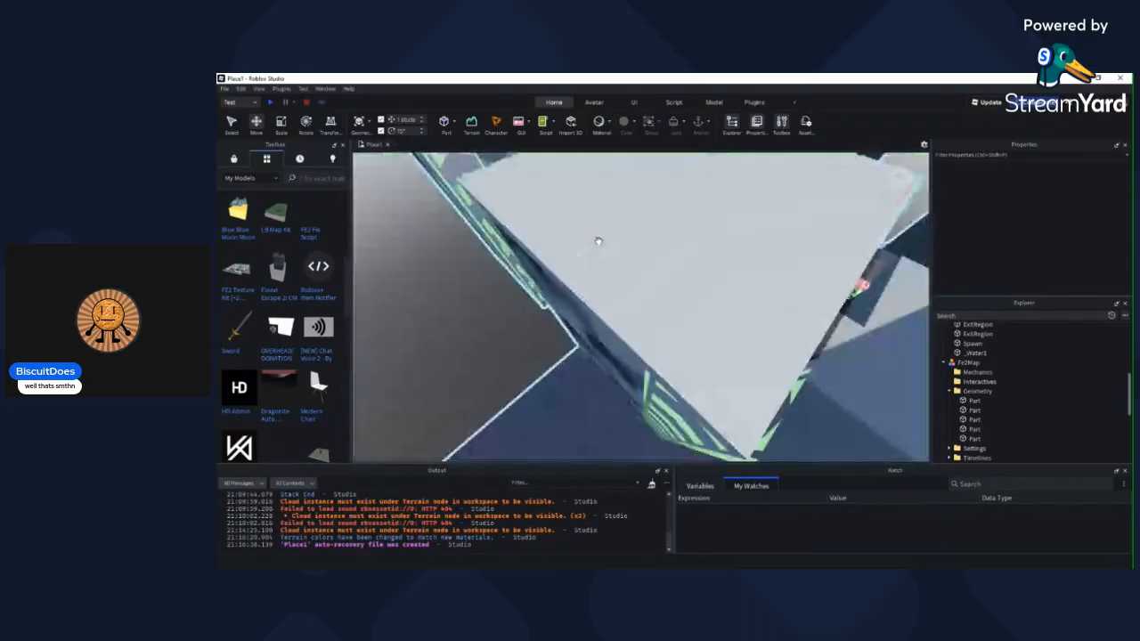
{"action": "scroll", "coordinate": [599, 241], "scroll_direction": "down", "scroll_amount": 4}
{"action": "scroll", "coordinate": [605, 265], "scroll_direction": "up", "scroll_amount": 2}
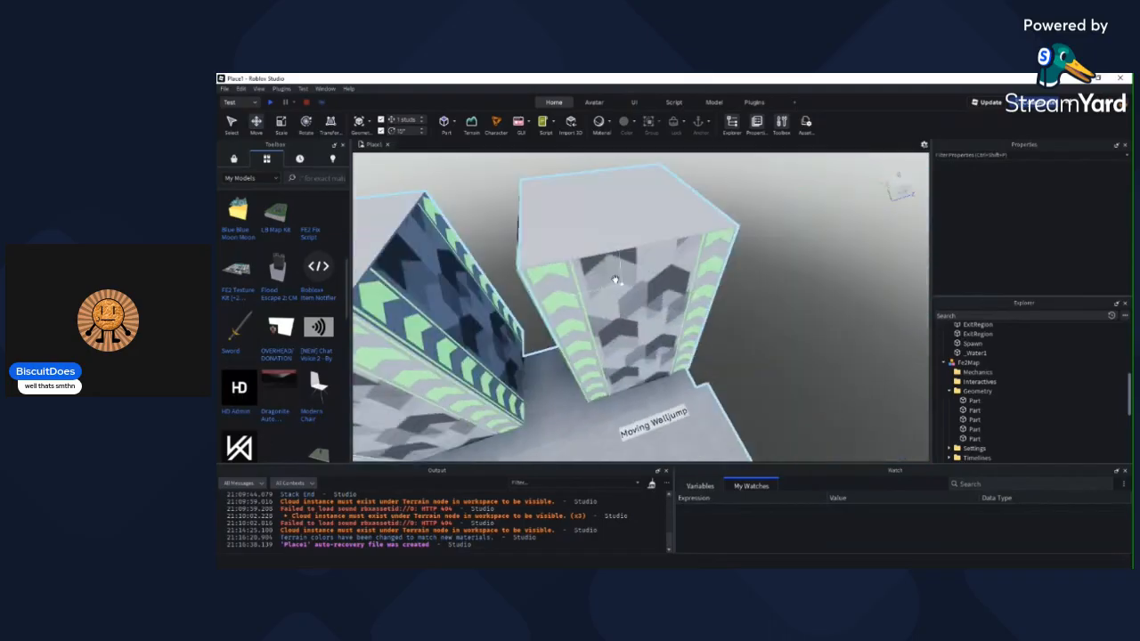
{"action": "scroll", "coordinate": [616, 280], "scroll_direction": "down", "scroll_amount": 2}
Step: Duplicate the kit's plain Walljump part and move the copy into Fe2Map's Mechanics folder
{"action": "right_click_drag", "start_coordinate": [697, 288], "coordinate": [628, 218]}
{"action": "key", "text": "w"}
{"action": "key", "text": "s"}
{"action": "key", "text": "d"}
{"action": "key", "text": "w"}
{"action": "key", "text": "s"}
{"action": "key", "text": "w"}
{"action": "key", "text": "w"}
{"action": "key", "text": "s"}
{"action": "left_click", "coordinate": [618, 232]}
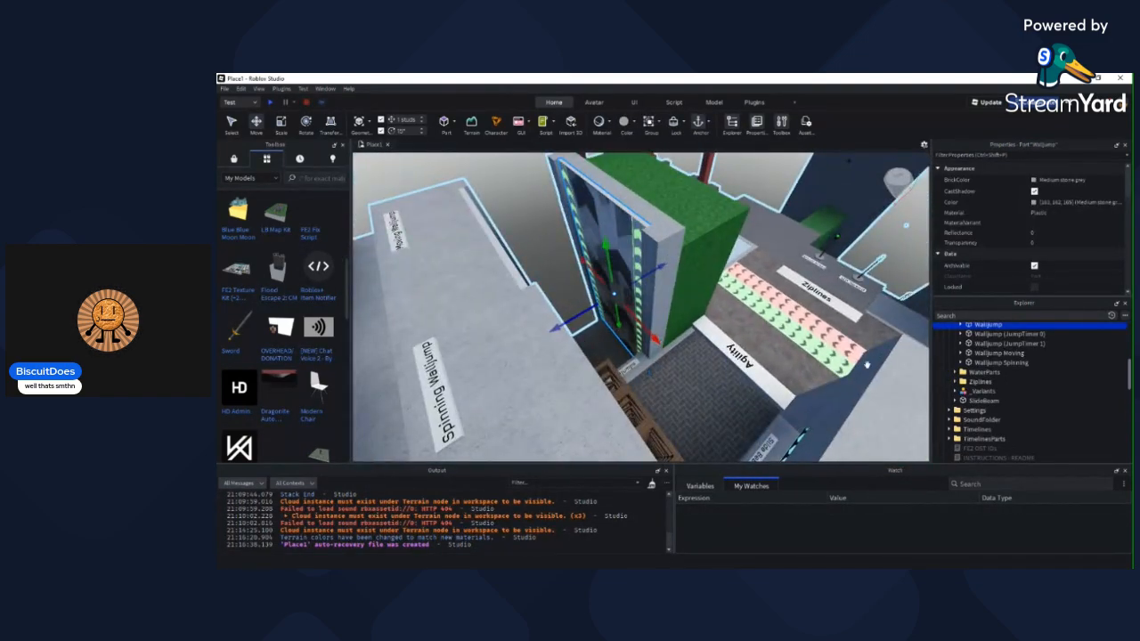
{"action": "key", "text": "ctrl+d"}
{"action": "mouse_move", "coordinate": [978, 337]}
{"action": "left_mouse_down"}
{"action": "mouse_move", "coordinate": [978, 458]}
{"action": "mouse_move", "coordinate": [977, 336]}
{"action": "mouse_move", "coordinate": [972, 346]}
{"action": "left_mouse_up"}
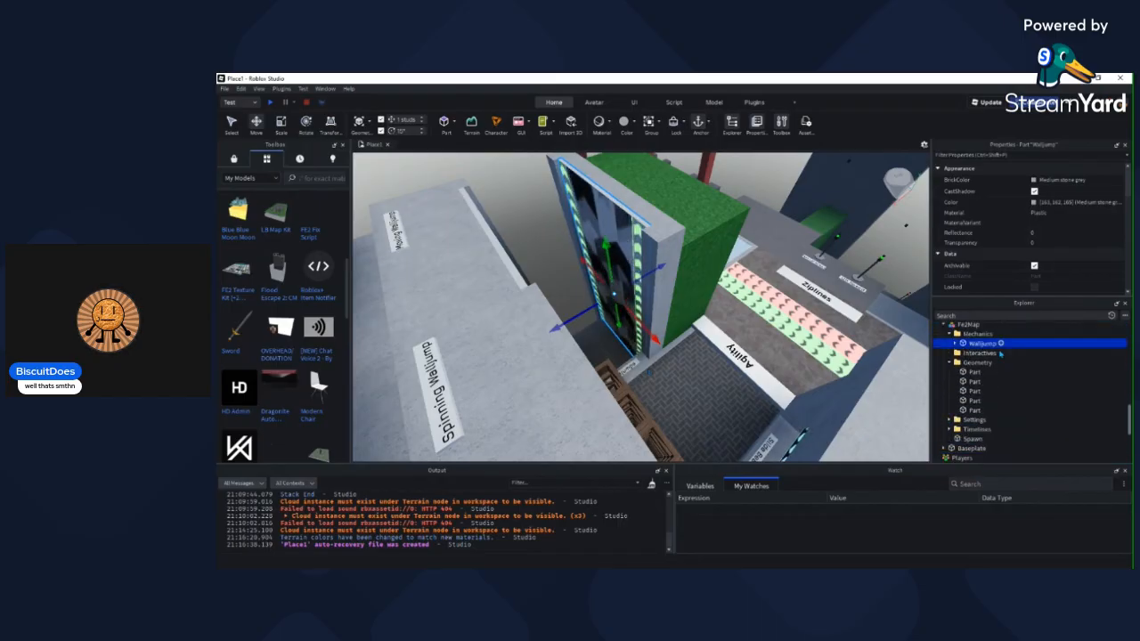
Step: Add a new folder inside Mechanics and name it WallJump
{"action": "left_click", "coordinate": [998, 334]}
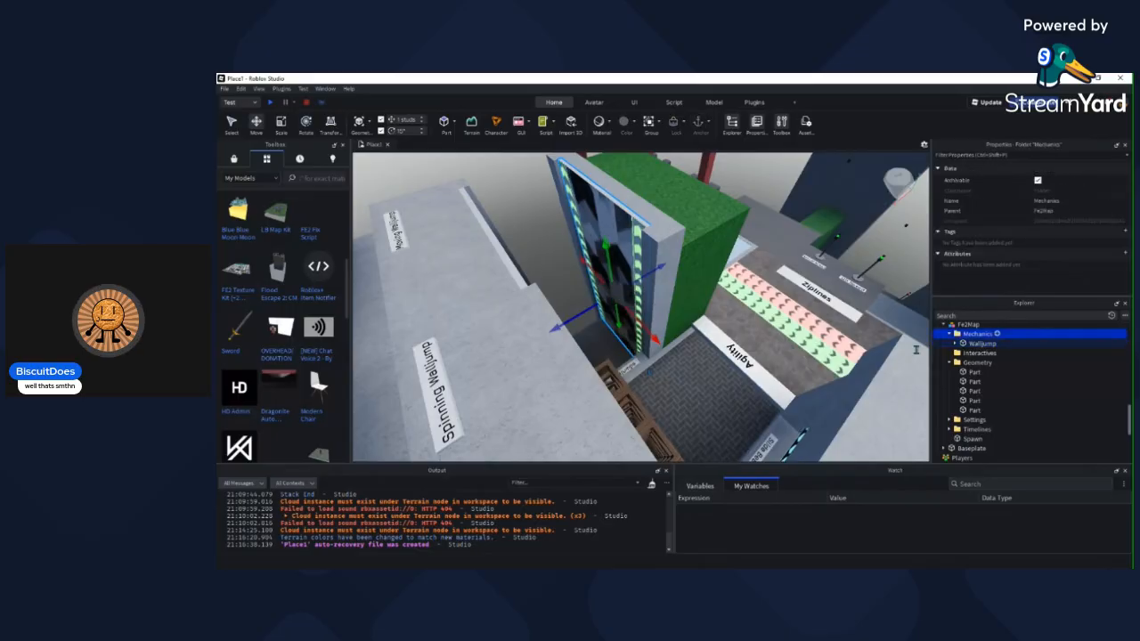
{"action": "left_click", "coordinate": [920, 375]}
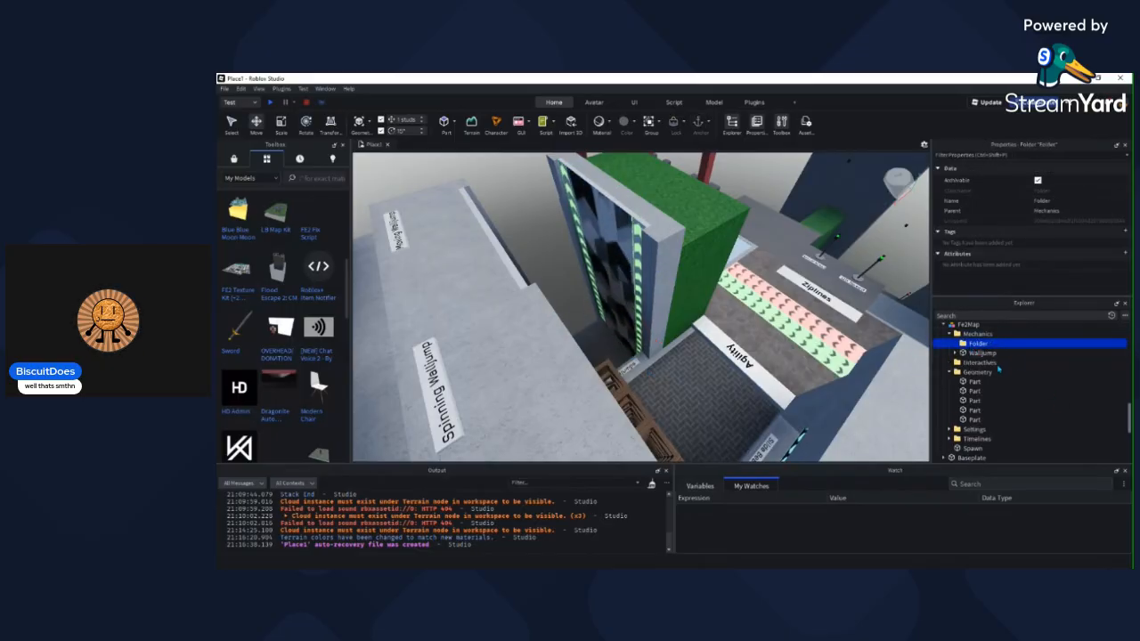
{"action": "key", "text": "F2"}
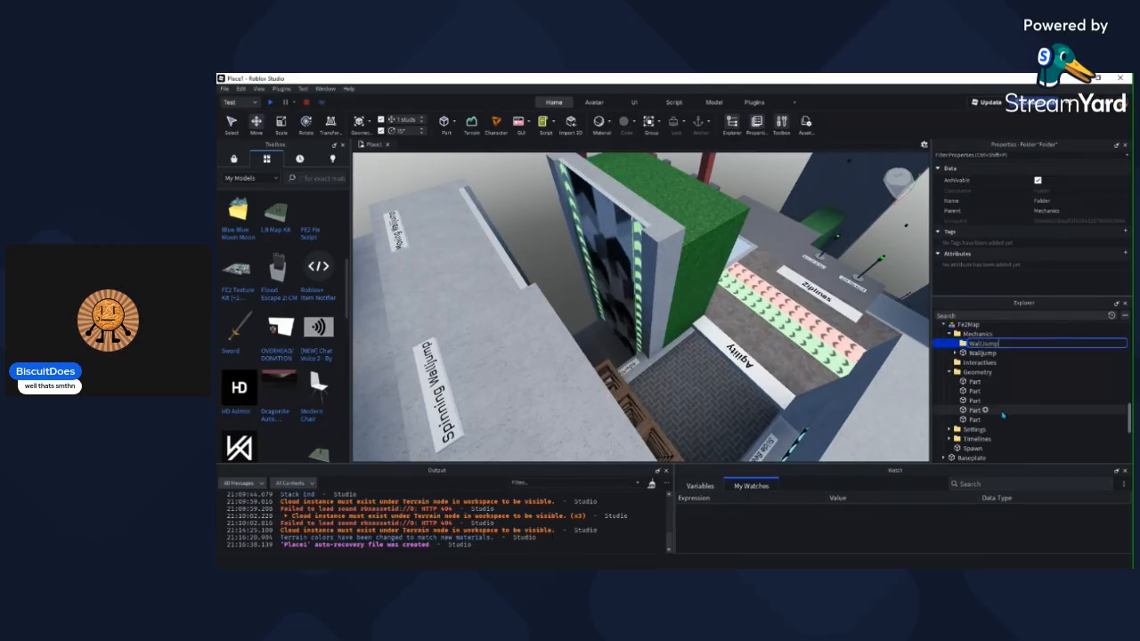
{"action": "key", "text": "Return"}
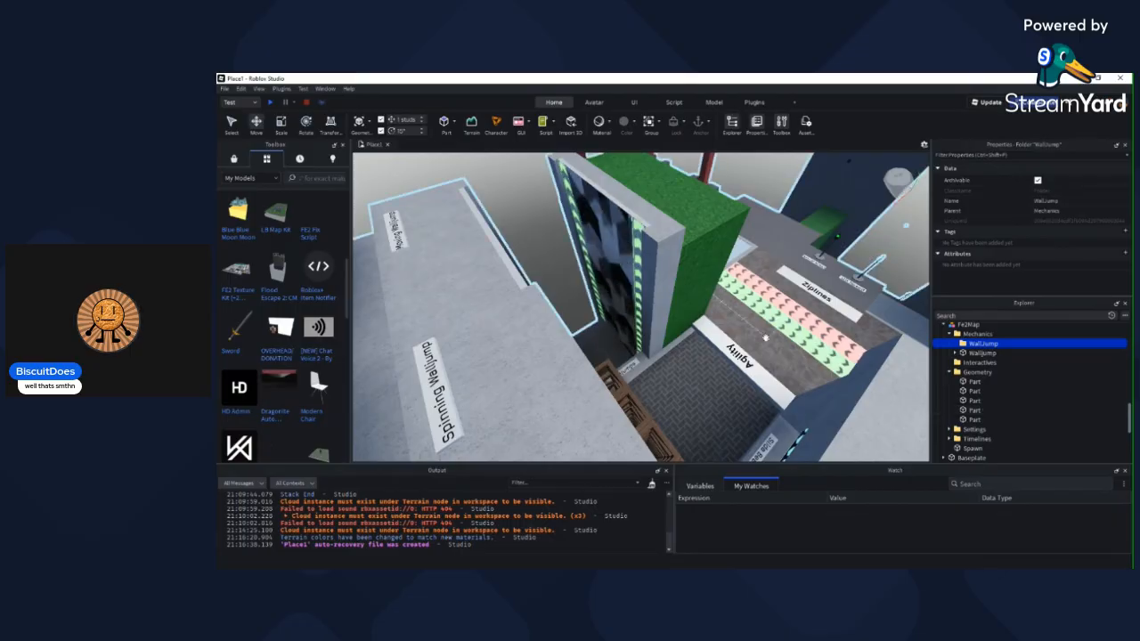
Step: Put the Walljump part inside the new WallJump folder and rename the folder WallJumps
{"action": "left_click", "coordinate": [983, 353]}
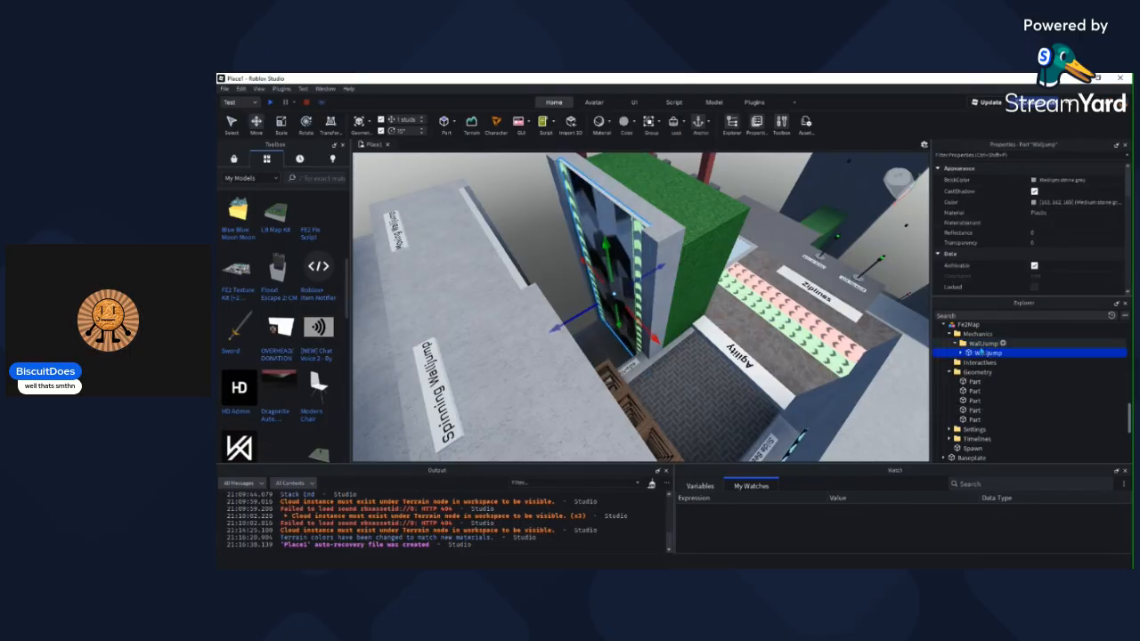
{"action": "left_click", "coordinate": [983, 343]}
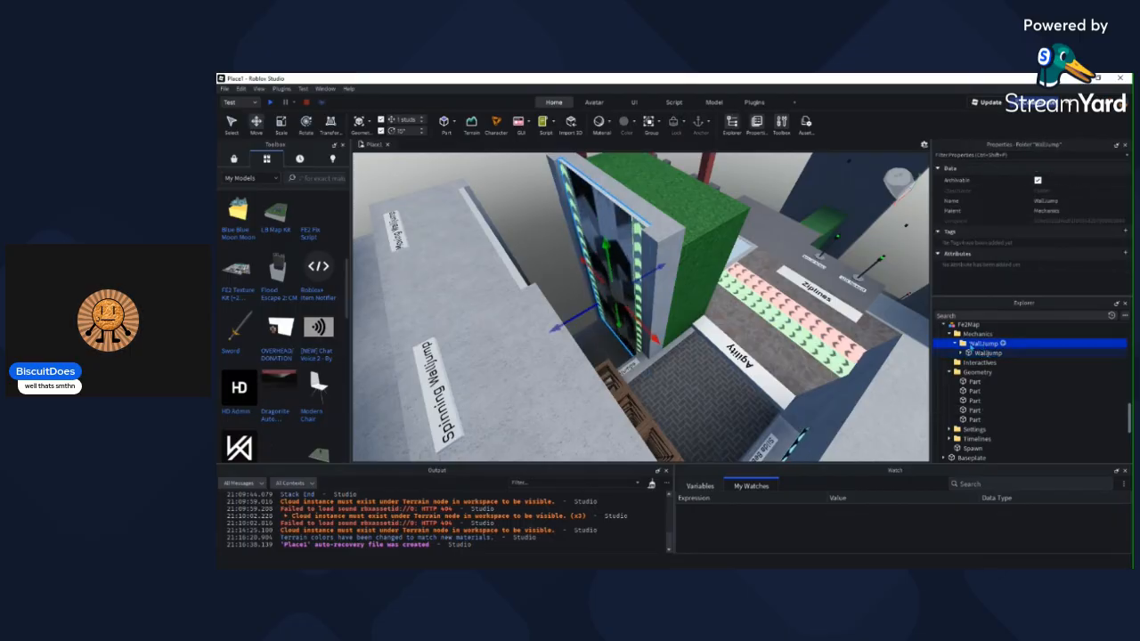
{"action": "left_click", "coordinate": [972, 353]}
{"action": "left_click", "coordinate": [971, 344]}
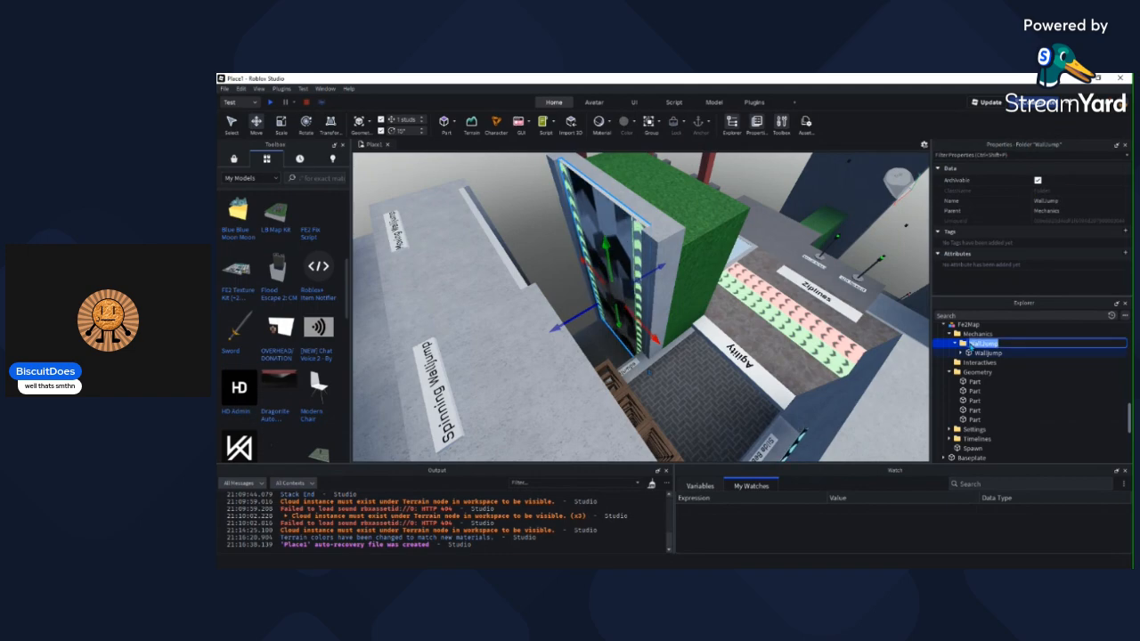
{"action": "right_click_drag", "start_coordinate": [634, 333], "coordinate": [633, 258]}
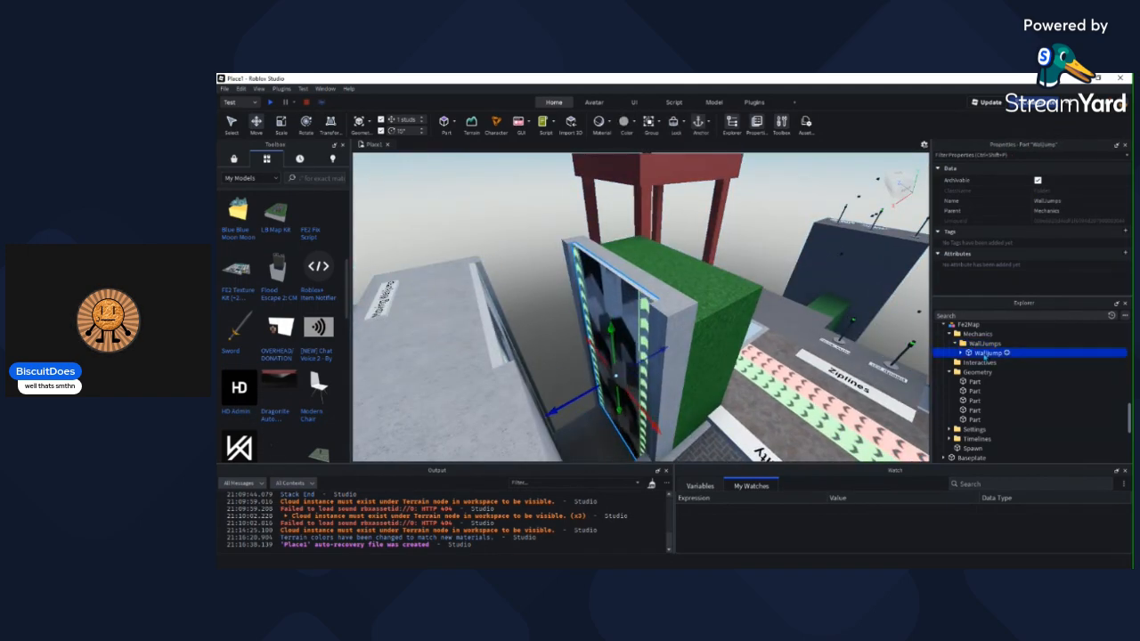
Step: Move the copied Walljump part from the kit area over to the map's small platforms, keeping only that part selected
{"action": "left_click", "coordinate": [617, 380]}
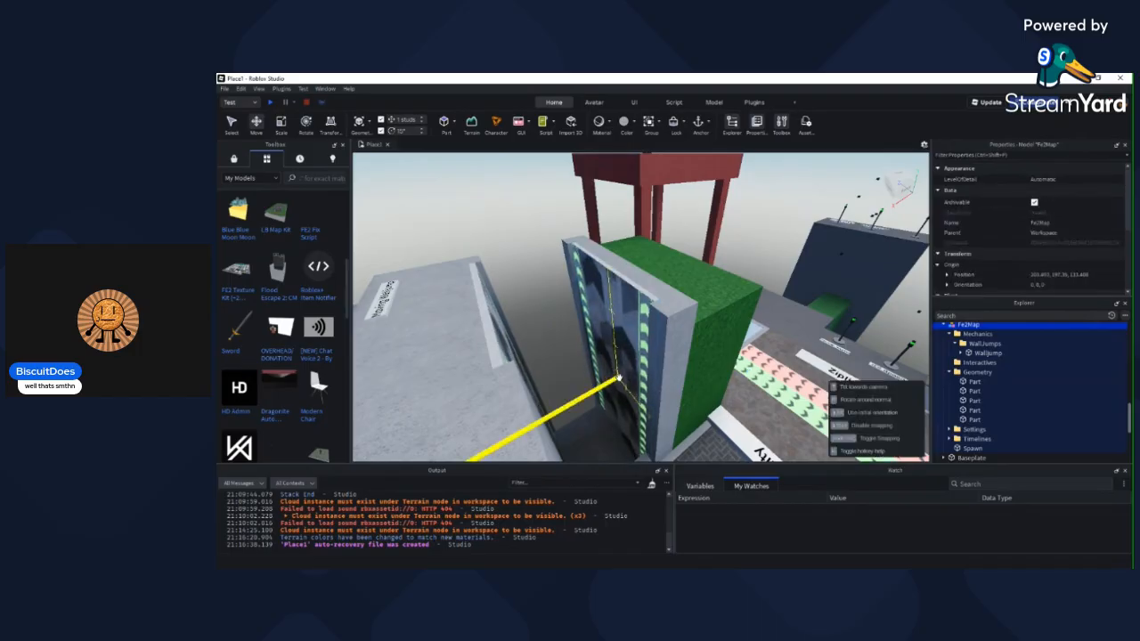
{"action": "left_click", "coordinate": [987, 352]}
{"action": "left_click_drag", "start_coordinate": [615, 376], "coordinate": [644, 310]}
{"action": "scroll", "coordinate": [722, 318], "scroll_direction": "up", "scroll_amount": 4}
{"action": "scroll", "coordinate": [663, 294], "scroll_direction": "up", "scroll_amount": 5}
{"action": "key", "text": "r"}
{"action": "right_click_drag", "start_coordinate": [644, 310], "coordinate": [672, 336]}
{"action": "left_click_drag", "start_coordinate": [671, 336], "coordinate": [795, 343]}
{"action": "right_click_drag", "start_coordinate": [715, 339], "coordinate": [639, 336]}
{"action": "left_click", "coordinate": [639, 336]}
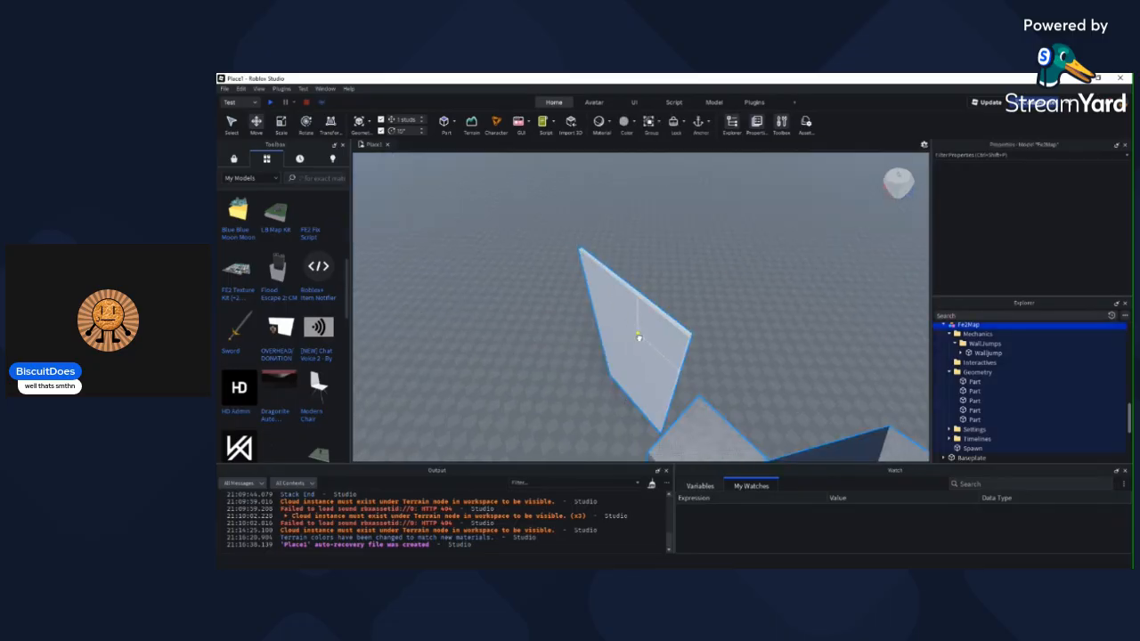
{"action": "left_click", "coordinate": [650, 347], "text": "alt"}
{"action": "left_click", "coordinate": [631, 365]}
{"action": "left_click", "coordinate": [631, 365], "text": "alt"}
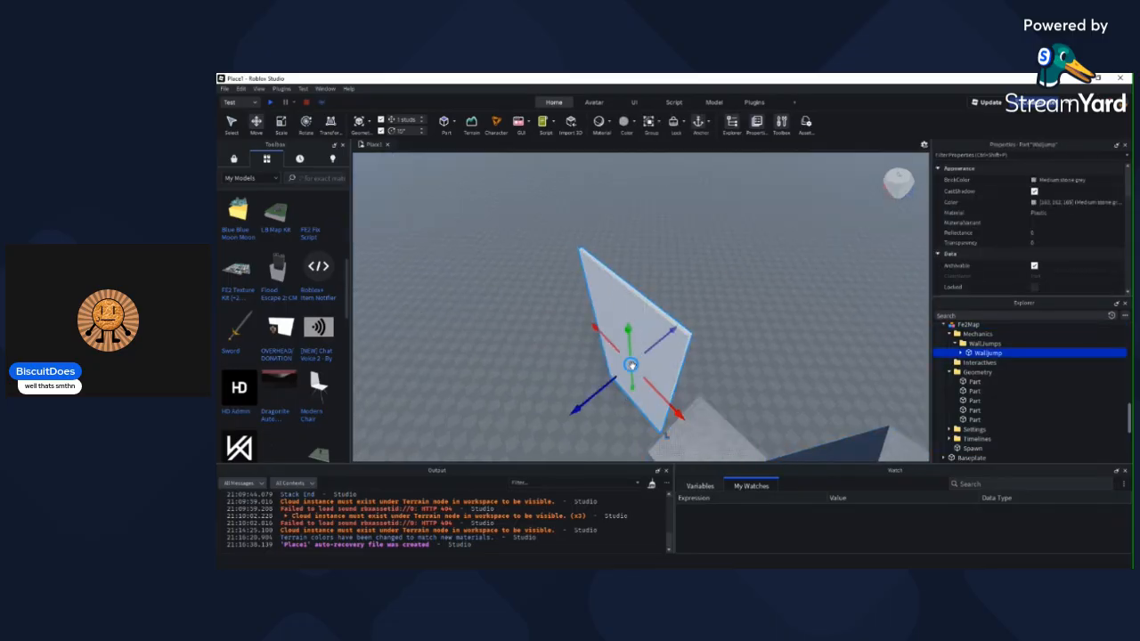
Step: Reorient the Walljump part so its arrow-textured face points toward the platforms and raise it beside them
{"action": "left_click_drag", "start_coordinate": [631, 366], "coordinate": [655, 337]}
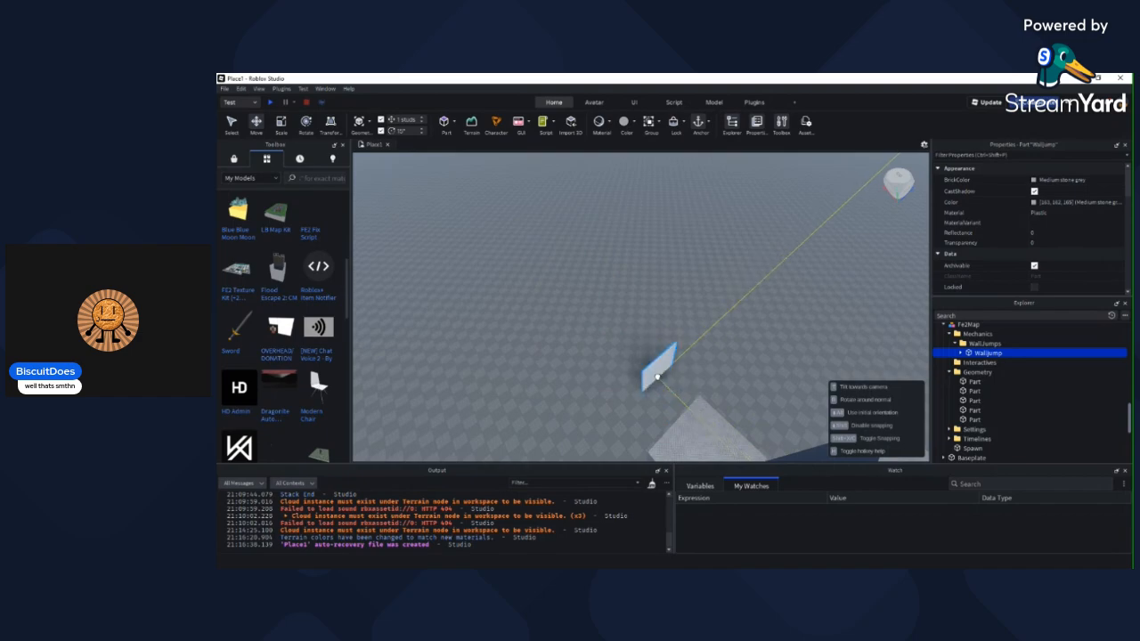
{"action": "left_click_drag", "start_coordinate": [658, 378], "coordinate": [660, 377]}
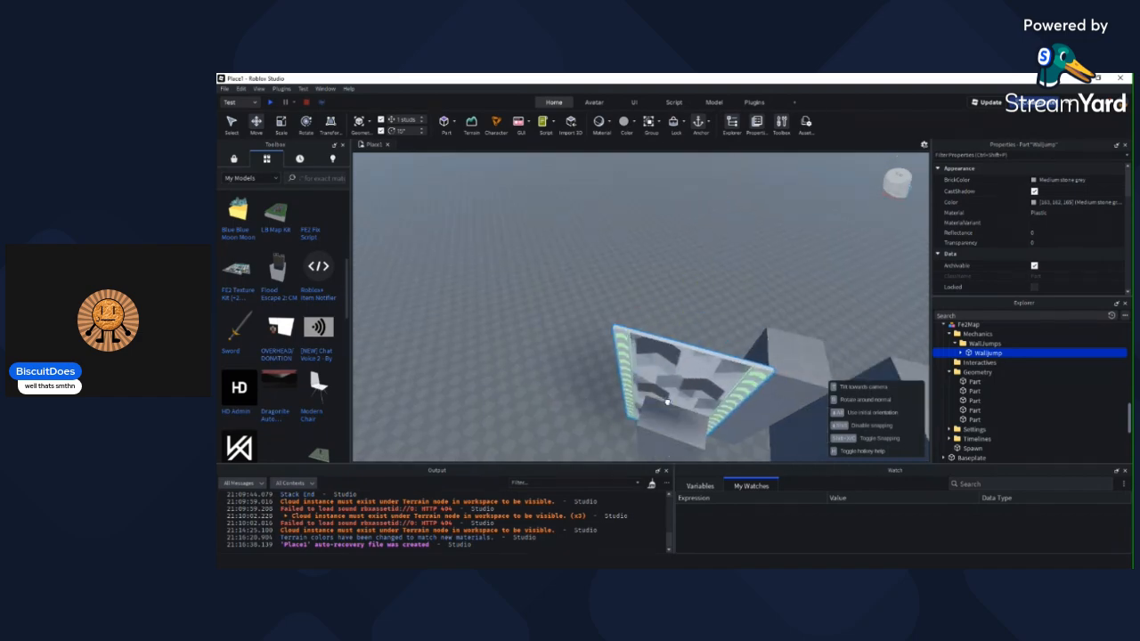
{"action": "key", "text": "f"}
{"action": "left_click_drag", "start_coordinate": [608, 361], "coordinate": [786, 373]}
{"action": "right_click_drag", "start_coordinate": [786, 371], "coordinate": [640, 344]}
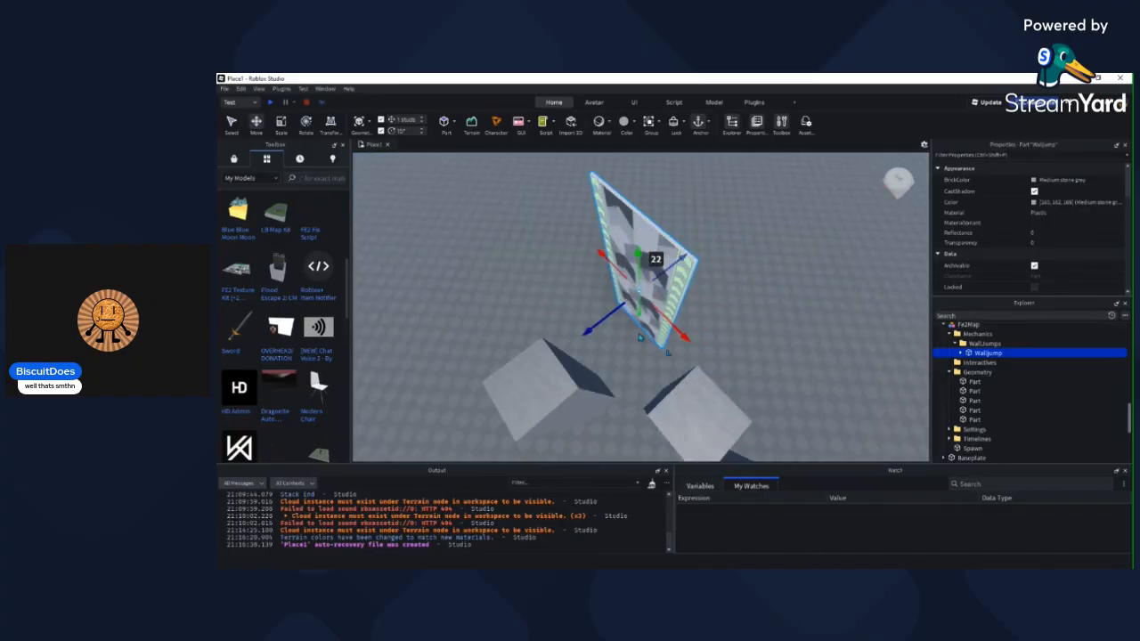
Step: Fine-tune the Walljump part's position relative to the small square platforms
{"action": "left_click_drag", "start_coordinate": [691, 332], "coordinate": [678, 331]}
{"action": "left_click_drag", "start_coordinate": [634, 286], "coordinate": [636, 288]}
{"action": "right_click_drag", "start_coordinate": [636, 288], "coordinate": [603, 317]}
{"action": "left_click_drag", "start_coordinate": [575, 321], "coordinate": [568, 298]}
{"action": "right_click_drag", "start_coordinate": [590, 288], "coordinate": [592, 289]}
{"action": "mouse_move", "coordinate": [663, 310]}
{"action": "left_mouse_down"}
{"action": "mouse_move", "coordinate": [648, 306]}
{"action": "mouse_move", "coordinate": [679, 307]}
{"action": "left_mouse_up"}
{"action": "right_click_drag", "start_coordinate": [771, 333], "coordinate": [619, 301]}
{"action": "left_click", "coordinate": [777, 334]}
{"action": "left_click", "coordinate": [555, 316], "text": "alt"}
Step: Scale the Walljump part taller so it rises well above the neighbouring platforms
{"action": "key", "text": "ctrl+1"}
{"action": "scroll", "coordinate": [605, 312], "scroll_direction": "down", "scroll_amount": 3}
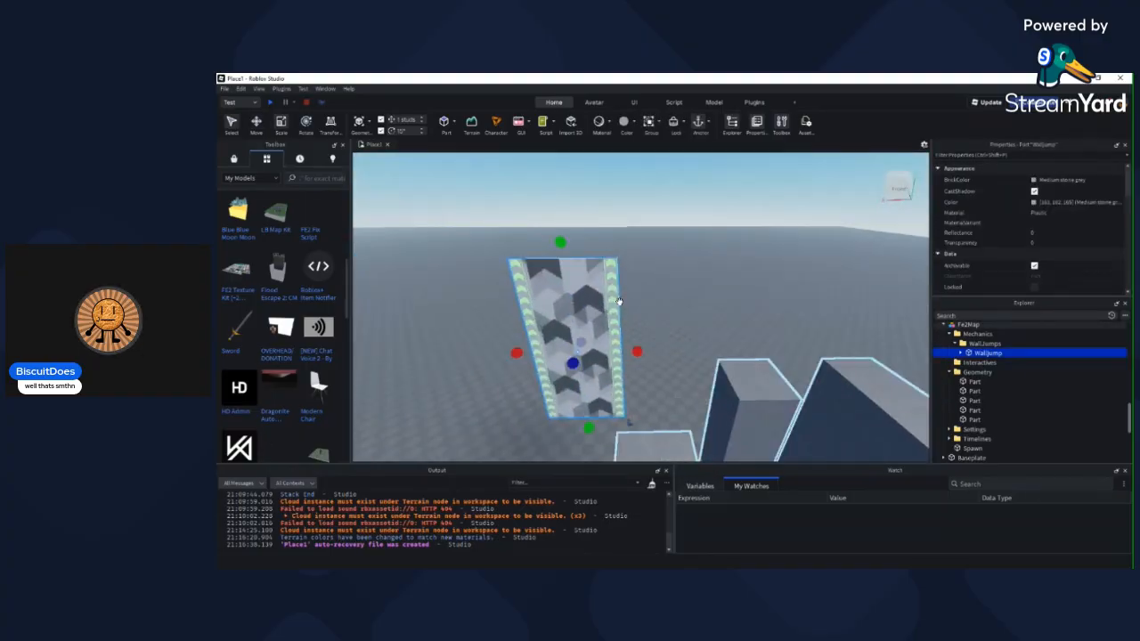
{"action": "left_click_drag", "start_coordinate": [561, 242], "coordinate": [584, 188]}
{"action": "scroll", "coordinate": [570, 206], "scroll_direction": "down", "scroll_amount": 3}
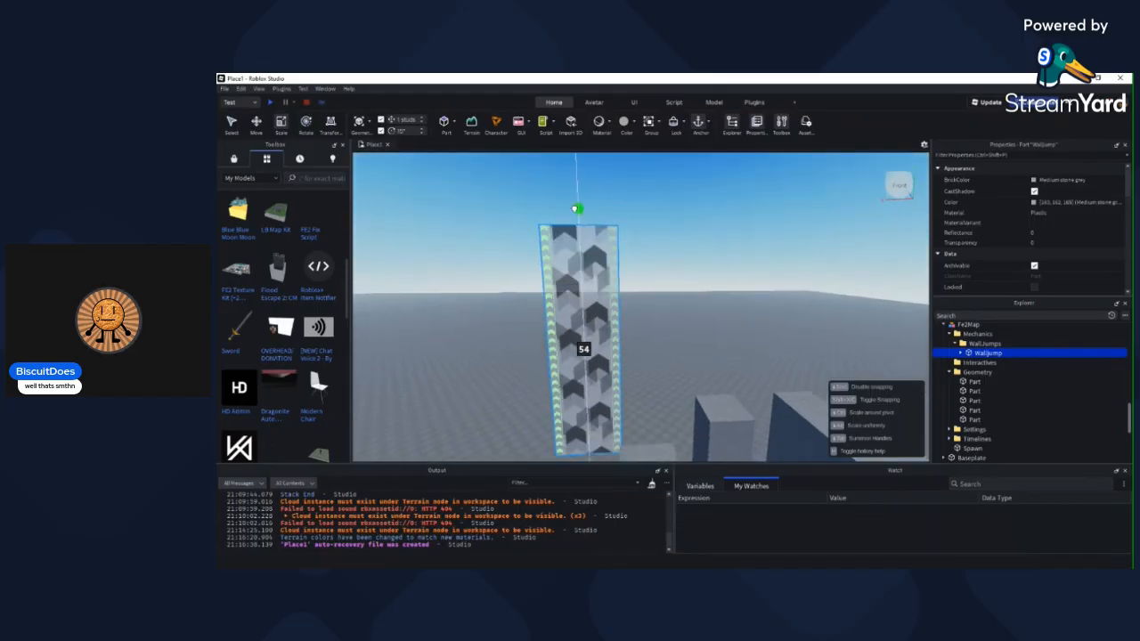
{"action": "left_click_drag", "start_coordinate": [595, 292], "coordinate": [593, 306]}
{"action": "scroll", "coordinate": [585, 305], "scroll_direction": "up", "scroll_amount": 3}
Step: Scale the Walljump part much wider sideways and keep it selected
{"action": "right_click_drag", "start_coordinate": [586, 300], "coordinate": [626, 310]}
{"action": "left_click_drag", "start_coordinate": [634, 345], "coordinate": [713, 300]}
{"action": "right_click_drag", "start_coordinate": [713, 299], "coordinate": [716, 298]}
{"action": "key", "text": "a"}
{"action": "key", "text": "d"}
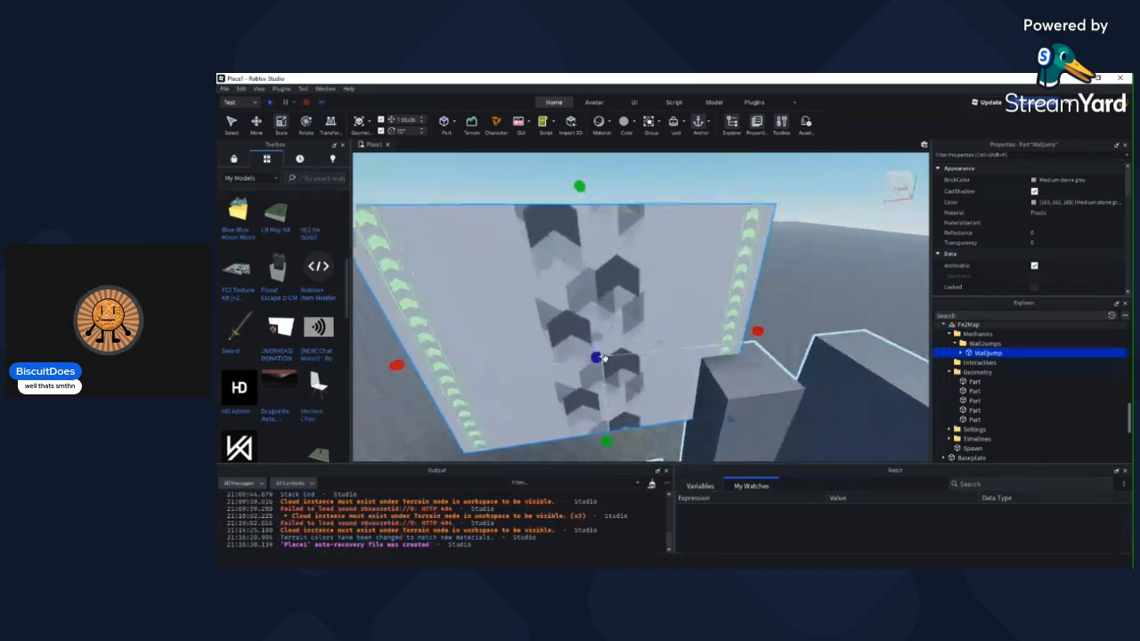
{"action": "scroll", "coordinate": [604, 357], "scroll_direction": "down", "scroll_amount": 3}
{"action": "left_click", "coordinate": [740, 262]}
{"action": "scroll", "coordinate": [737, 260], "scroll_direction": "up", "scroll_amount": 3}
{"action": "right_click_drag", "start_coordinate": [736, 259], "coordinate": [738, 260]}
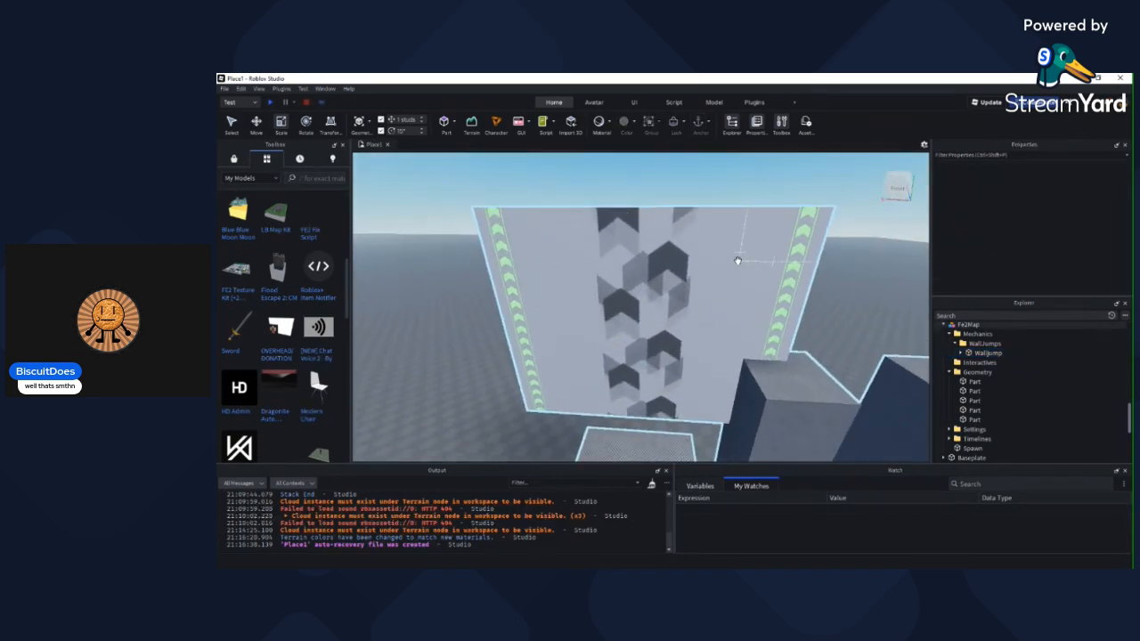
{"action": "left_click", "coordinate": [732, 261]}
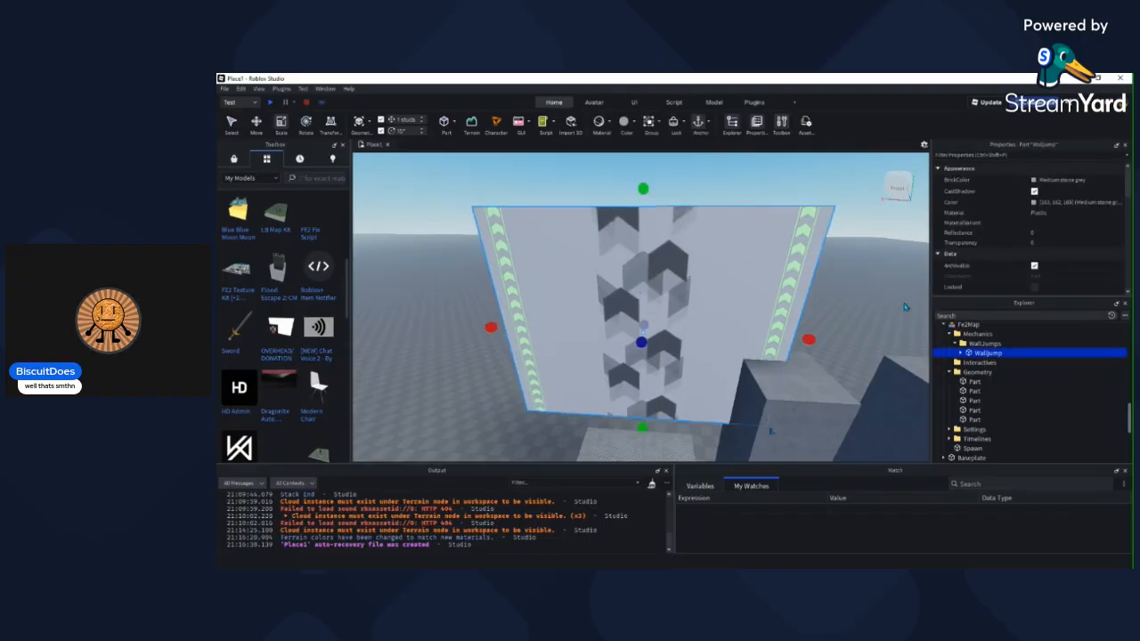
Step: Expand the Walljump part's contents and examine its Beam object and the arrow pattern in the middle of the wall
{"action": "left_click", "coordinate": [959, 354]}
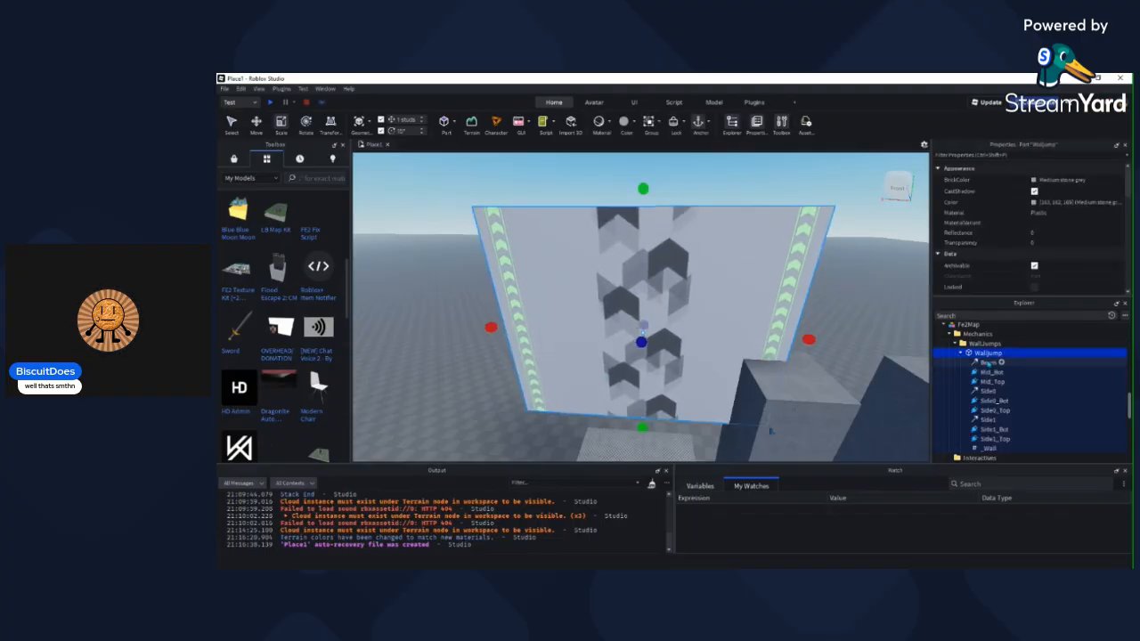
{"action": "left_click", "coordinate": [989, 363]}
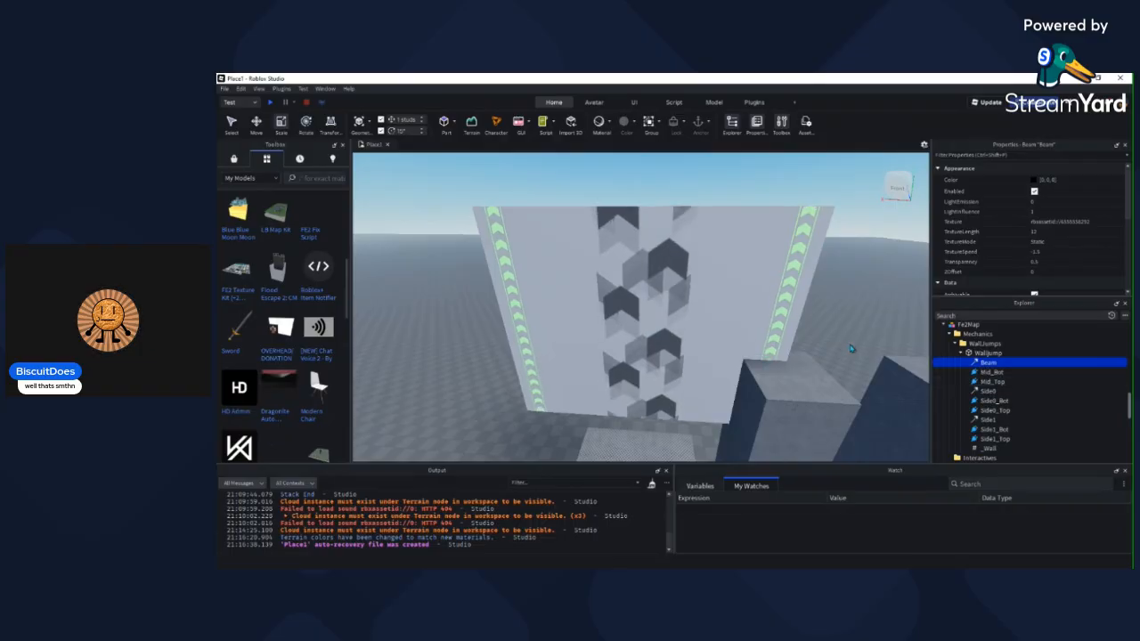
{"action": "right_click_drag", "start_coordinate": [851, 349], "coordinate": [877, 366]}
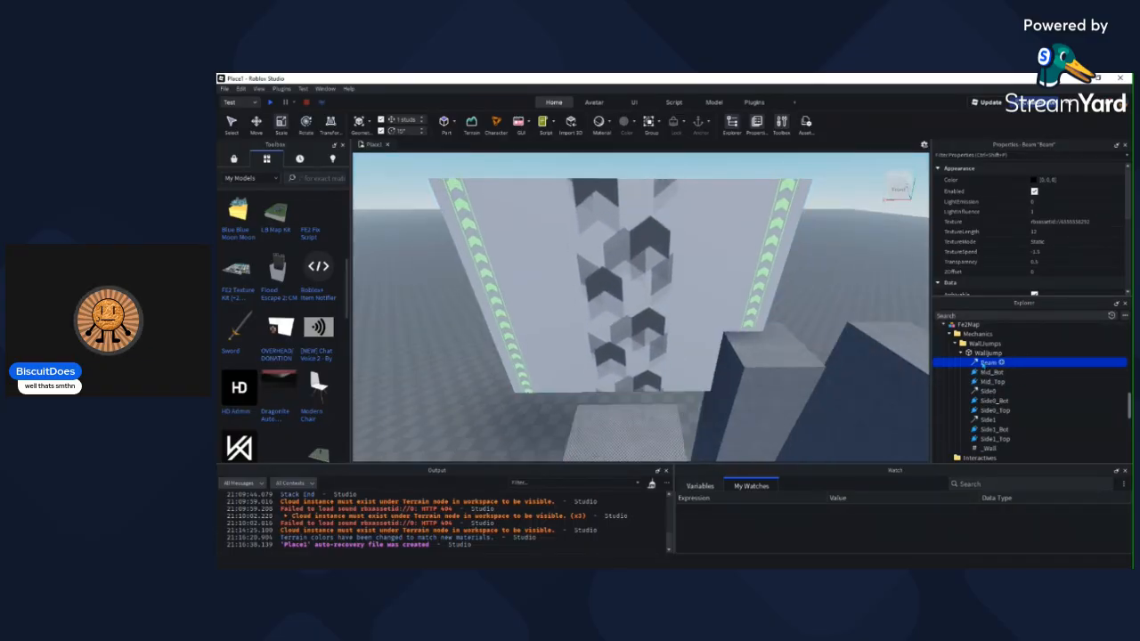
{"action": "left_click", "coordinate": [984, 363]}
{"action": "left_click", "coordinate": [969, 363]}
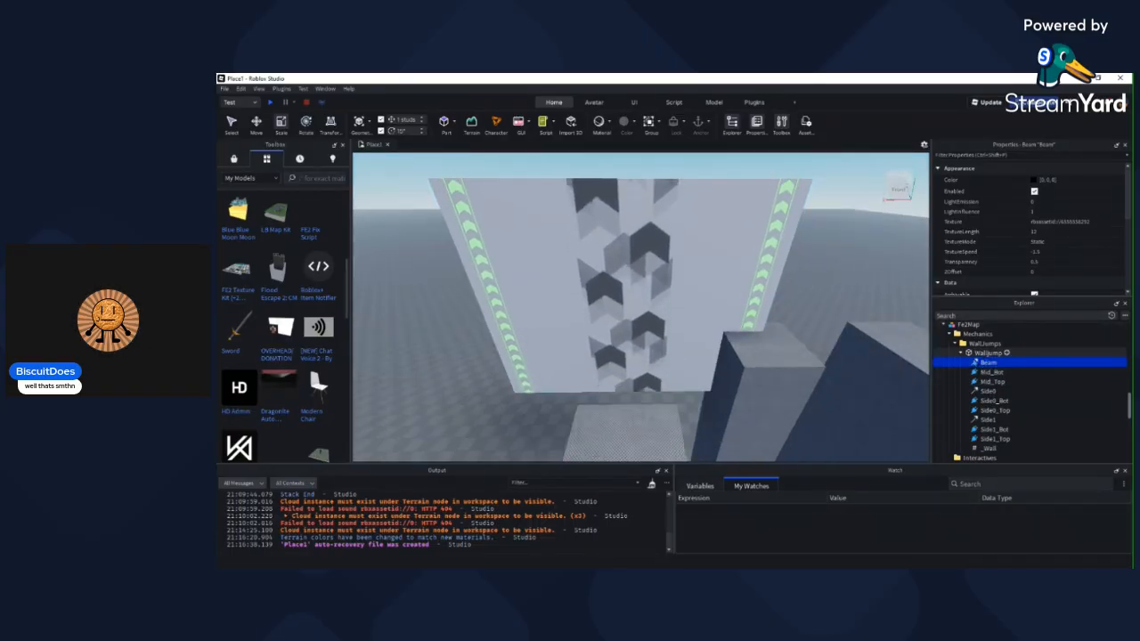
{"action": "right_click_drag", "start_coordinate": [837, 310], "coordinate": [791, 280]}
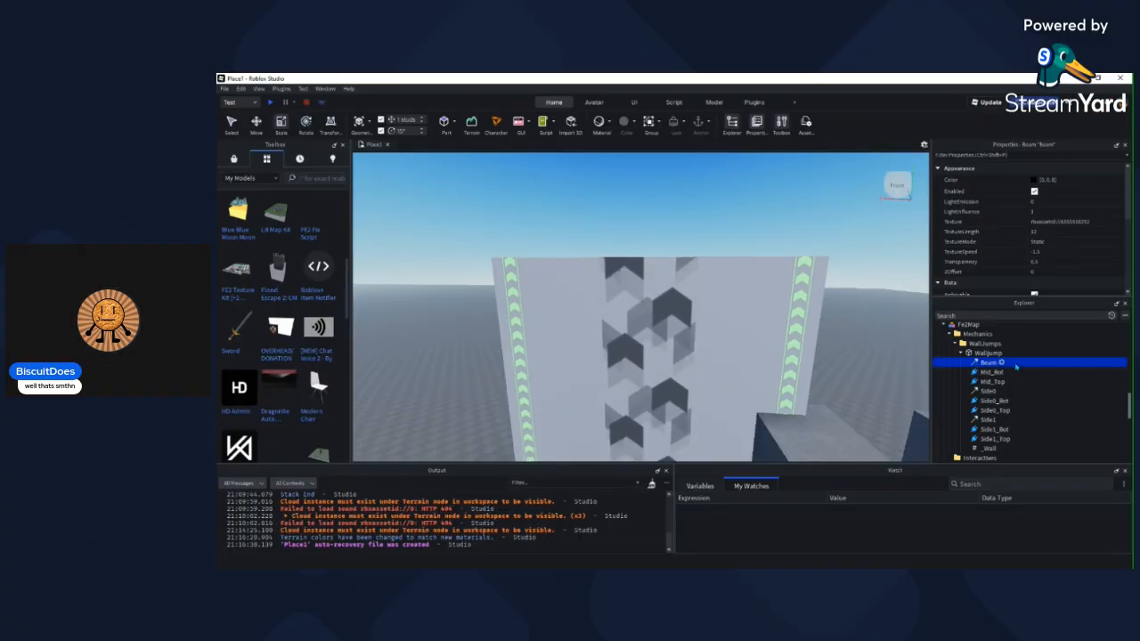
{"action": "right_click_drag", "start_coordinate": [825, 369], "coordinate": [848, 405]}
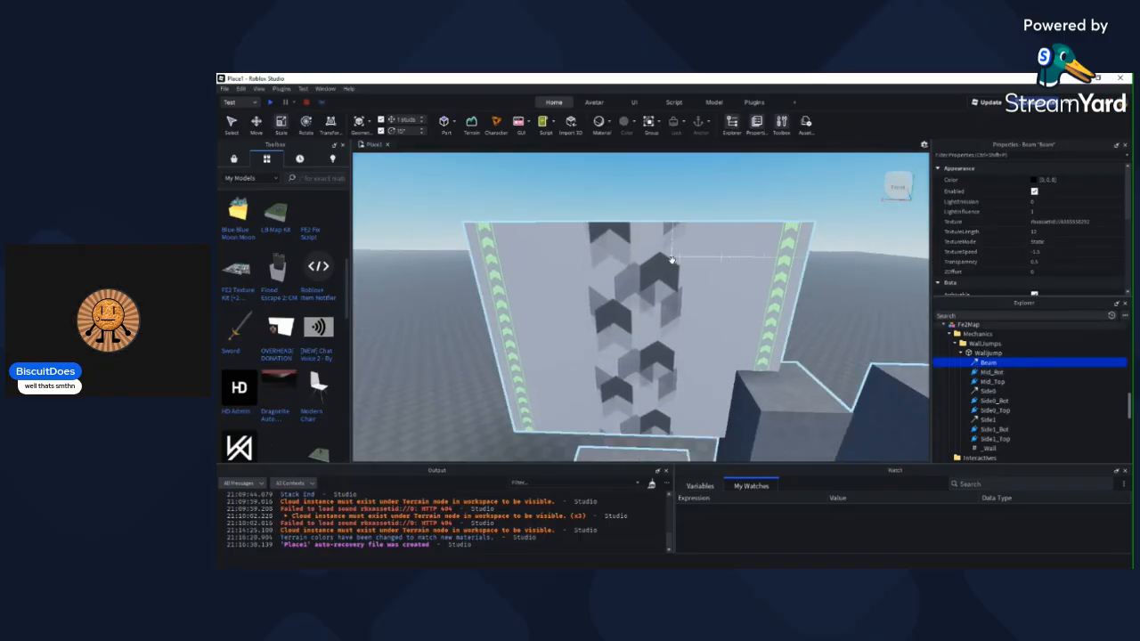
{"action": "scroll", "coordinate": [673, 271], "scroll_direction": "up", "scroll_amount": 4}
{"action": "scroll", "coordinate": [659, 278], "scroll_direction": "down", "scroll_amount": 3}
{"action": "scroll", "coordinate": [654, 267], "scroll_direction": "up", "scroll_amount": 5}
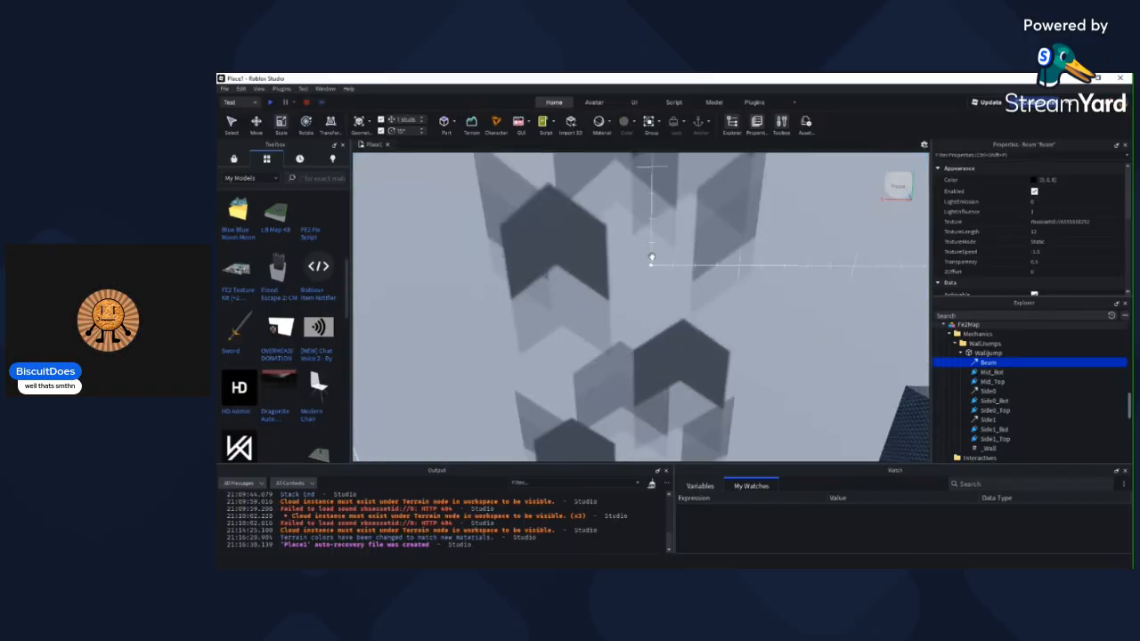
Step: Examine the Walljump's Side1 beam and _Wall object values alongside the arrow strips on the wall
{"action": "scroll", "coordinate": [651, 257], "scroll_direction": "down", "scroll_amount": 5}
{"action": "scroll", "coordinate": [648, 271], "scroll_direction": "up", "scroll_amount": 3}
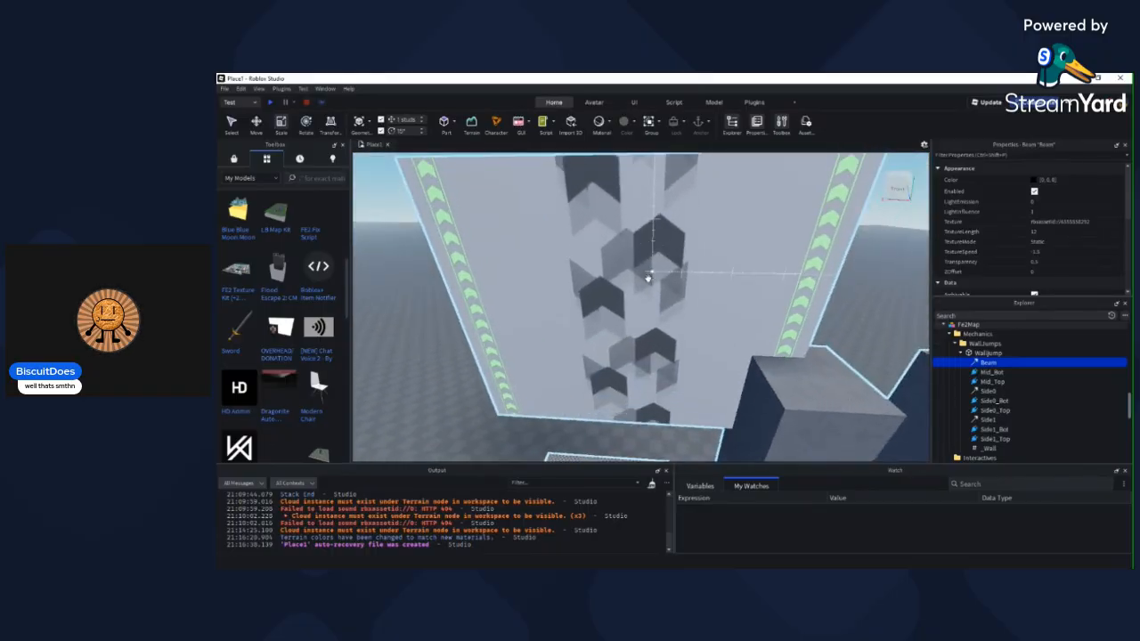
{"action": "scroll", "coordinate": [647, 278], "scroll_direction": "down", "scroll_amount": 4}
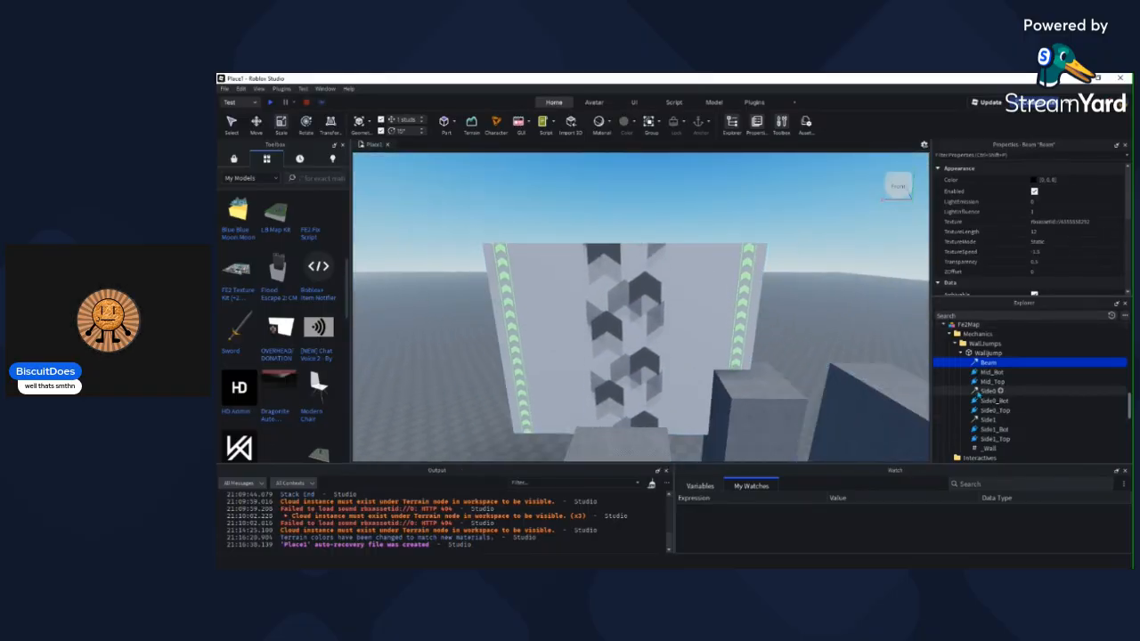
{"action": "left_click", "coordinate": [985, 419]}
{"action": "scroll", "coordinate": [694, 354], "scroll_direction": "up", "scroll_amount": 3}
{"action": "right_click_drag", "start_coordinate": [695, 354], "coordinate": [743, 432]}
{"action": "scroll", "coordinate": [683, 374], "scroll_direction": "down", "scroll_amount": 1}
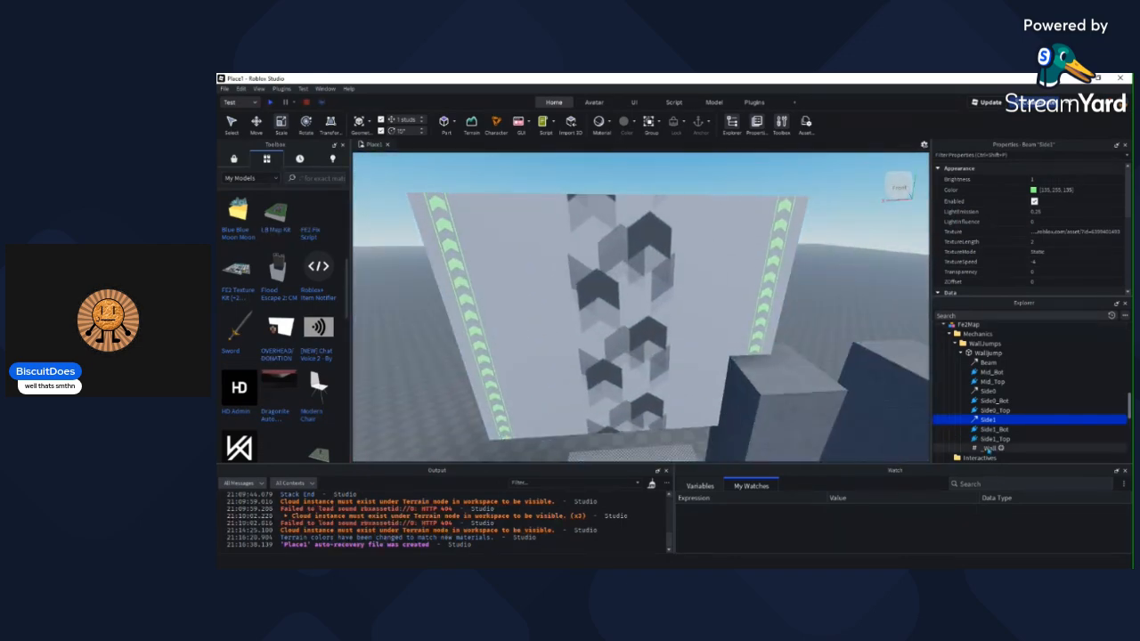
{"action": "left_click", "coordinate": [988, 449]}
{"action": "scroll", "coordinate": [894, 427], "scroll_direction": "down", "scroll_amount": 1}
{"action": "right_click_drag", "start_coordinate": [895, 427], "coordinate": [861, 436]}
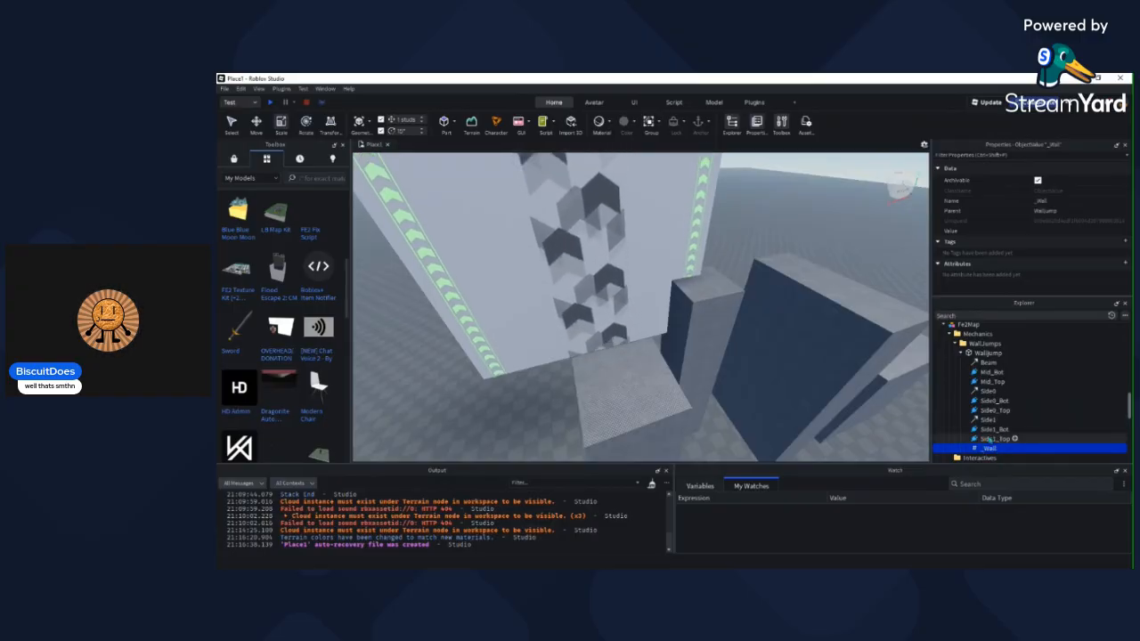
Step: Set the Walljump's Beam Width0 and Width1 to 32 so its arrow pattern spans more of the wall
{"action": "left_click", "coordinate": [988, 363]}
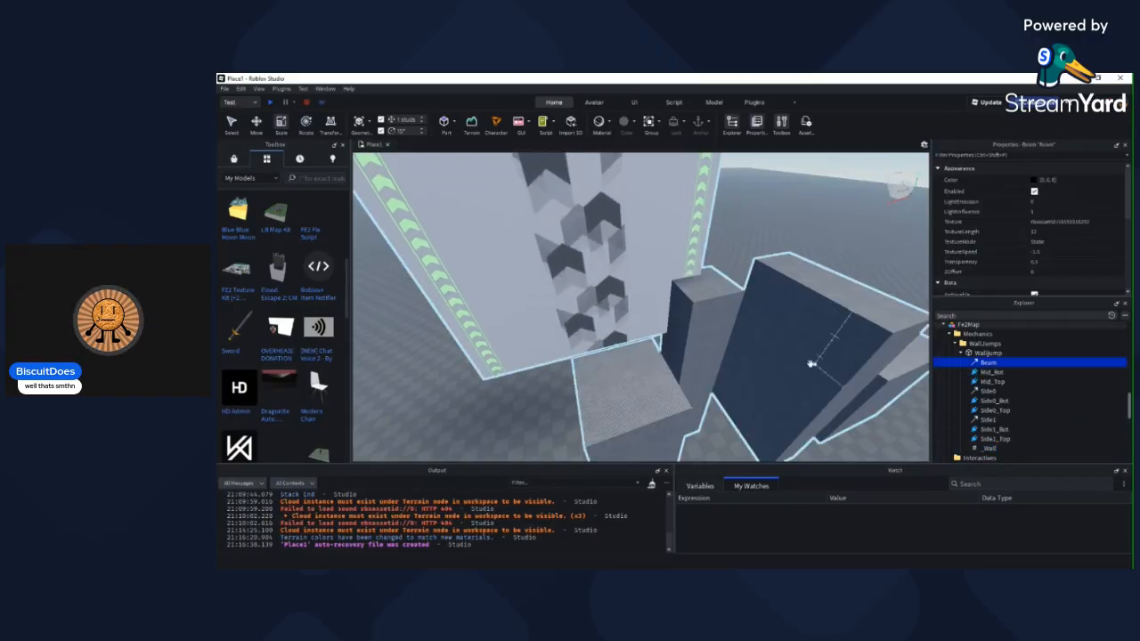
{"action": "key", "text": "f"}
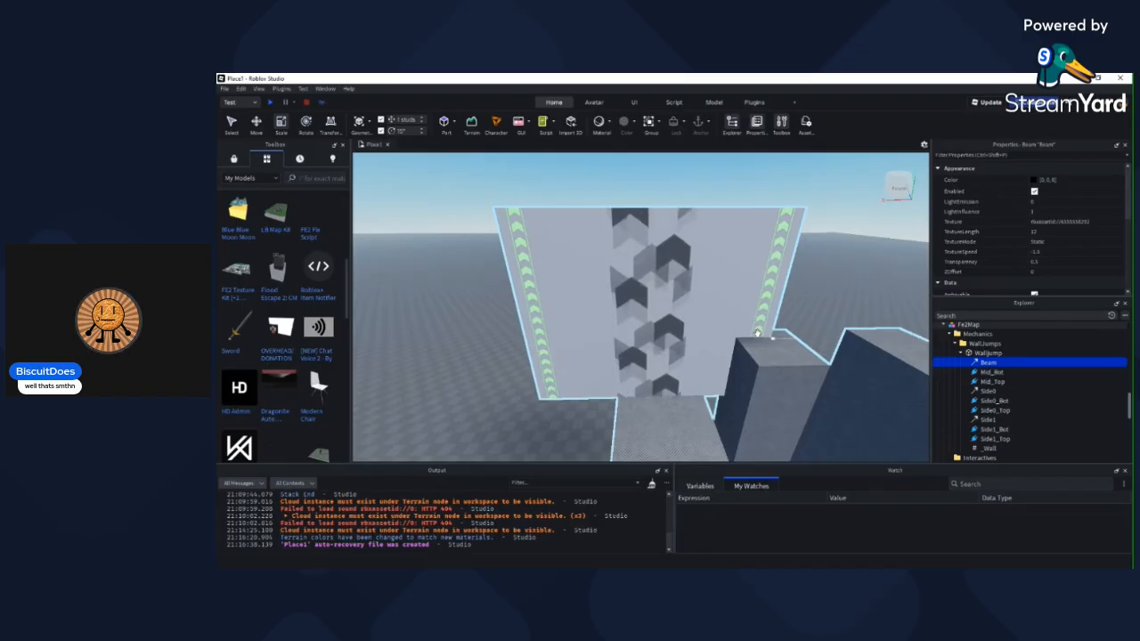
{"action": "right_click_drag", "start_coordinate": [757, 333], "coordinate": [758, 333]}
{"action": "scroll", "coordinate": [1004, 233], "scroll_direction": "down", "scroll_amount": 5}
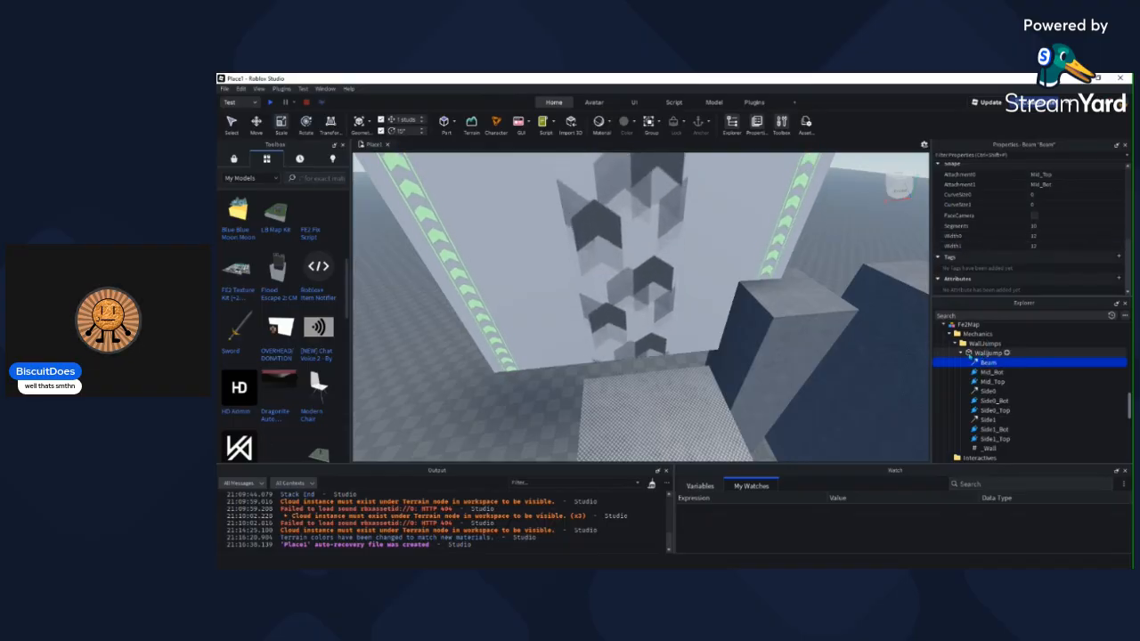
{"action": "left_click", "coordinate": [987, 352]}
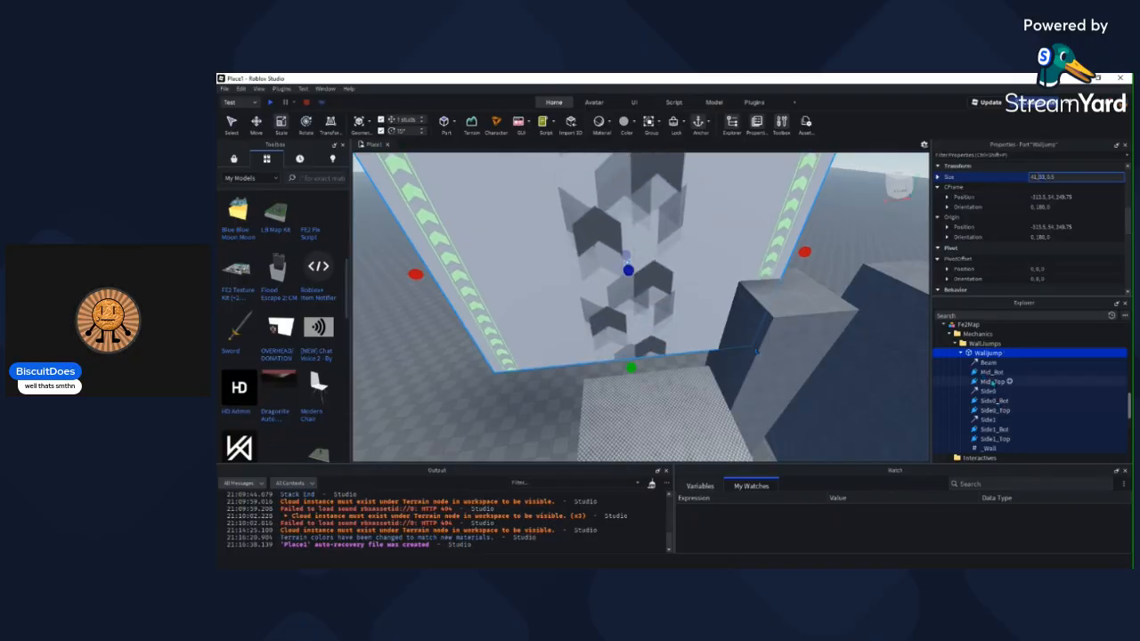
{"action": "left_click", "coordinate": [985, 363]}
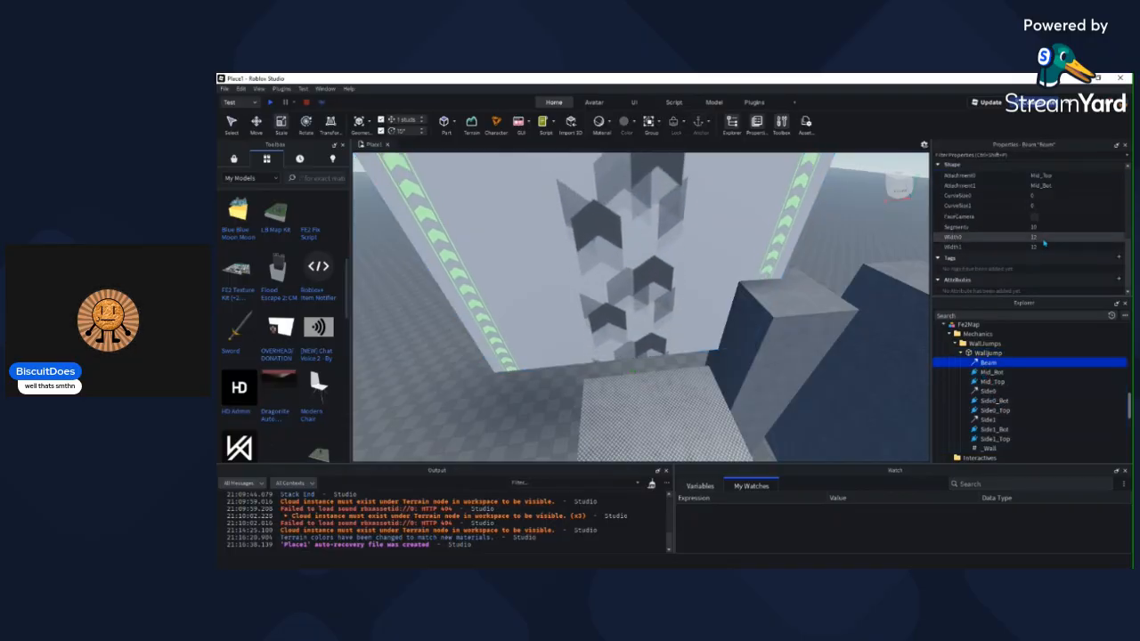
{"action": "type", "text": "32"}
{"action": "left_click", "coordinate": [1045, 247]}
{"action": "type", "text": "32"}
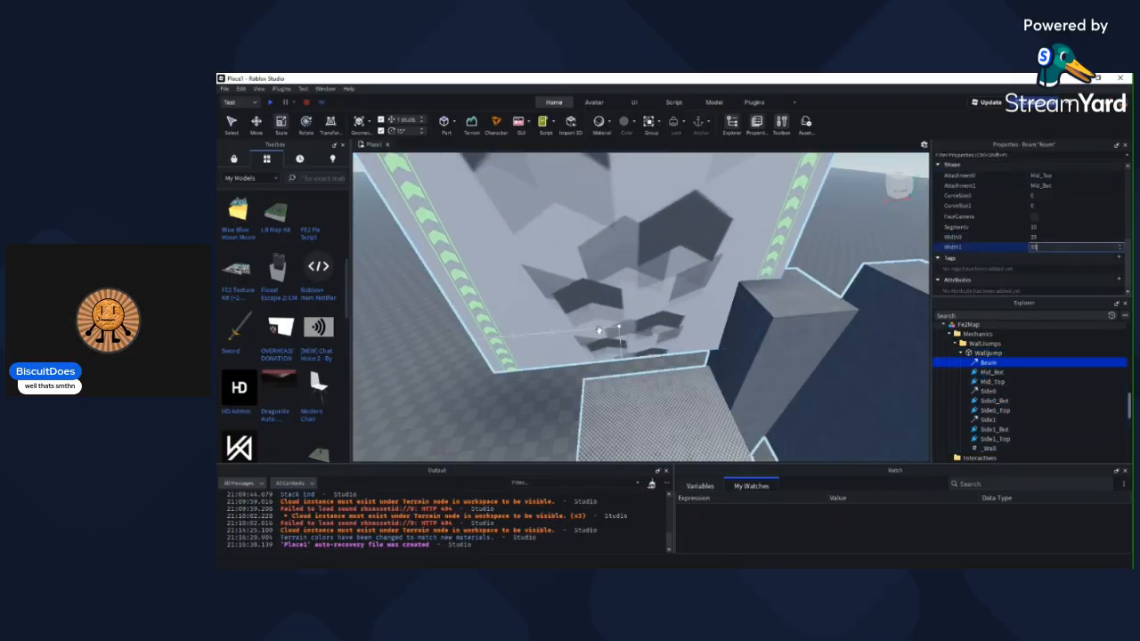
Step: Inspect the widened arrow pattern on the Walljump from several distances and check the part's own properties
{"action": "left_click", "coordinate": [550, 385]}
{"action": "right_click_drag", "start_coordinate": [550, 385], "coordinate": [702, 361]}
{"action": "scroll", "coordinate": [702, 361], "scroll_direction": "down", "scroll_amount": 3}
{"action": "scroll", "coordinate": [702, 361], "scroll_direction": "up", "scroll_amount": 2}
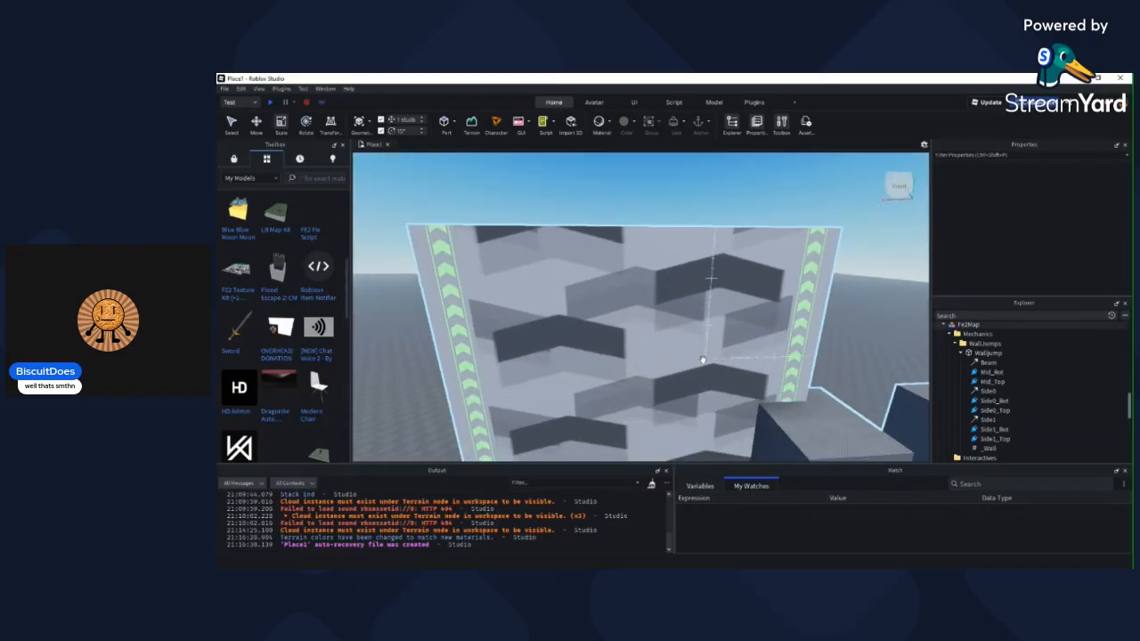
{"action": "left_click", "coordinate": [704, 341]}
{"action": "scroll", "coordinate": [710, 341], "scroll_direction": "down", "scroll_amount": 3}
{"action": "right_click_drag", "start_coordinate": [713, 341], "coordinate": [715, 334]}
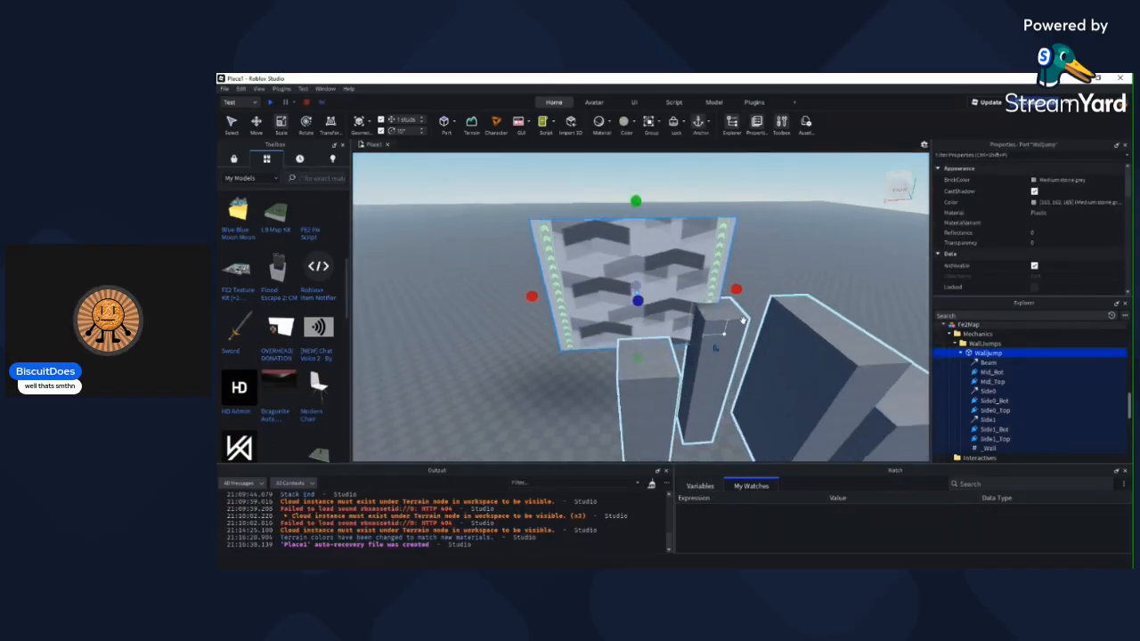
{"action": "scroll", "coordinate": [661, 247], "scroll_direction": "up", "scroll_amount": 3}
{"action": "right_click_drag", "start_coordinate": [731, 252], "coordinate": [626, 259]}
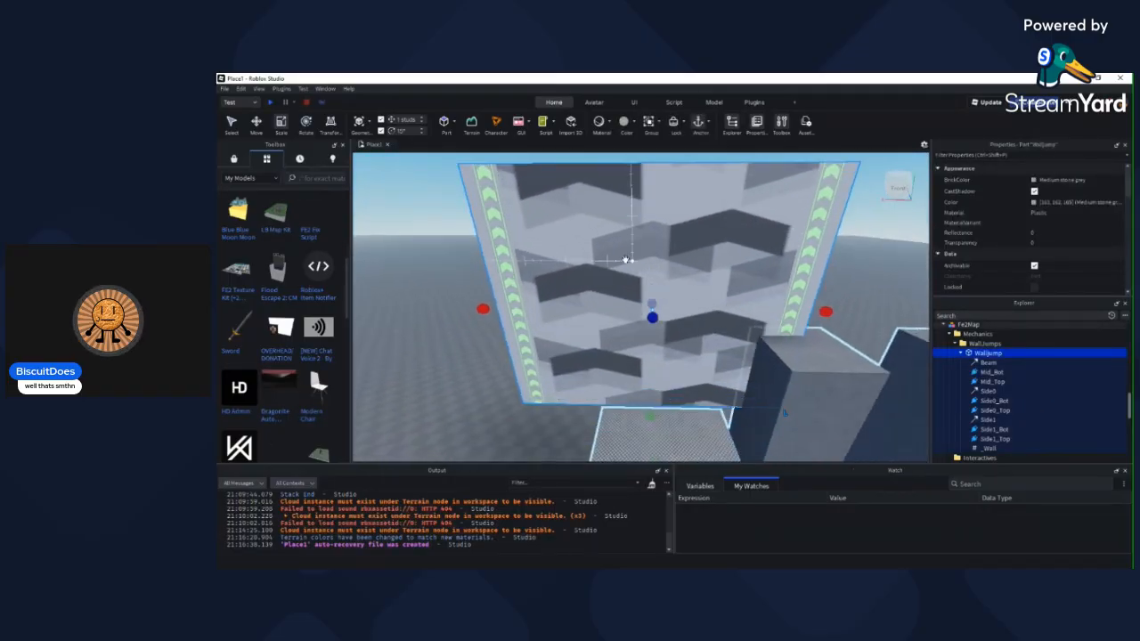
{"action": "right_click_drag", "start_coordinate": [700, 286], "coordinate": [699, 287]}
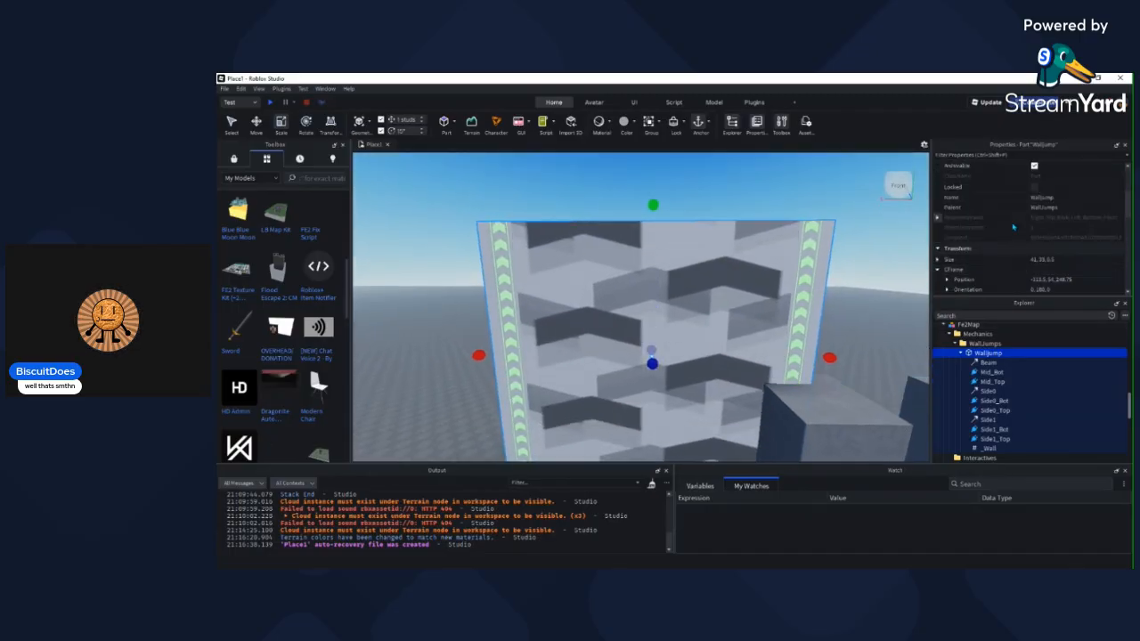
Step: Raise the Beam's TextureLength to stretch the arrow pattern vertically on the wall
{"action": "left_click", "coordinate": [987, 363]}
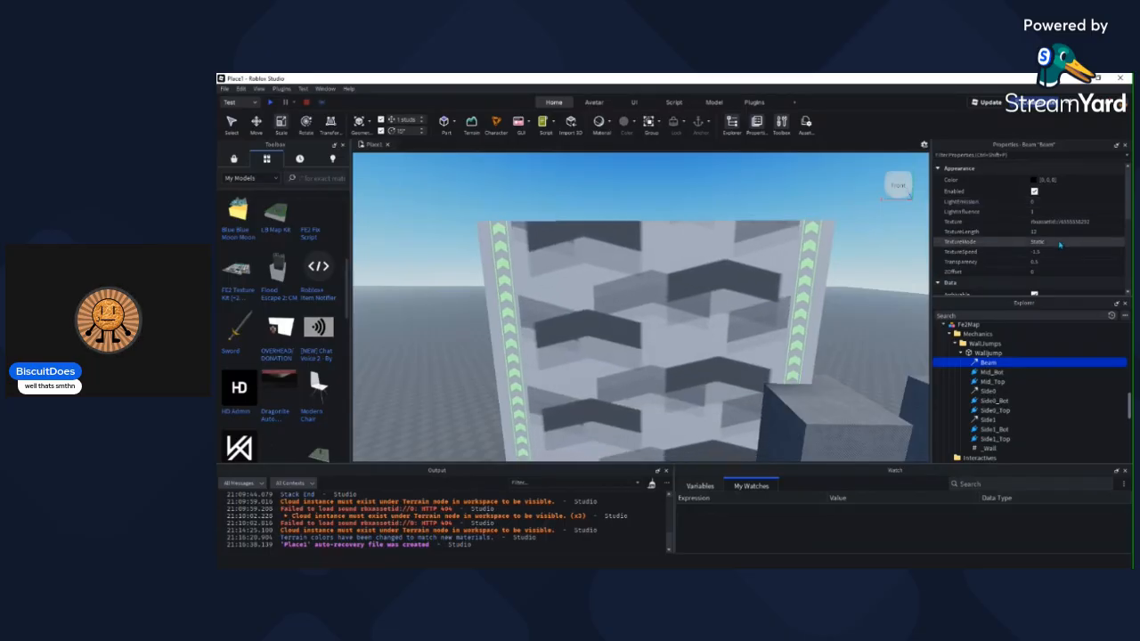
{"action": "scroll", "coordinate": [1024, 267], "scroll_direction": "down", "scroll_amount": 3}
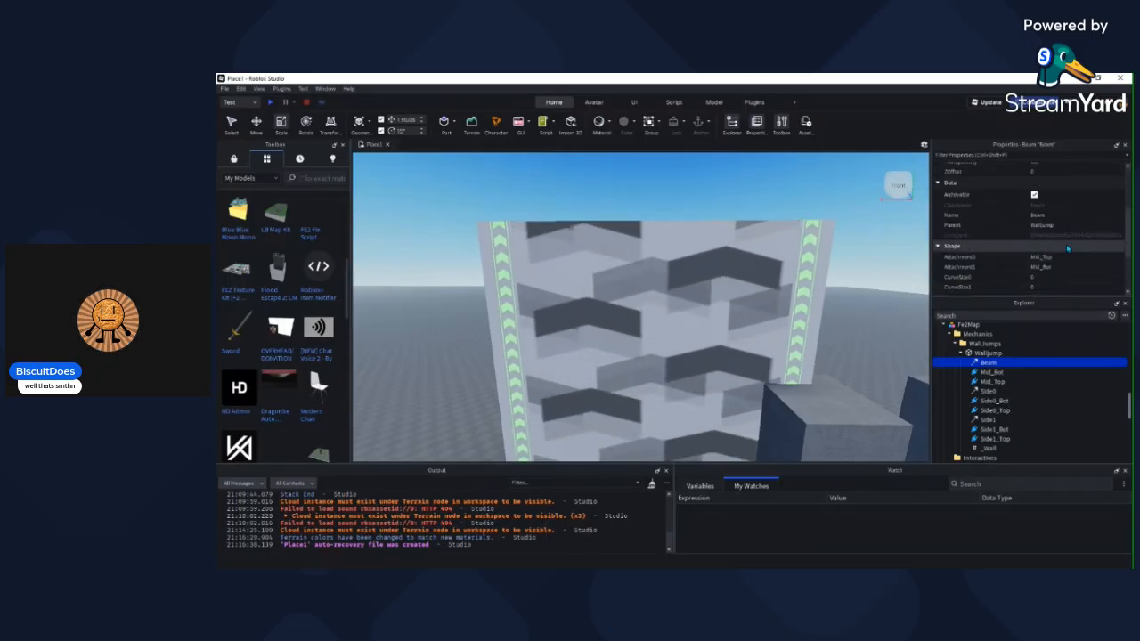
{"action": "scroll", "coordinate": [1075, 284], "scroll_direction": "down", "scroll_amount": 3}
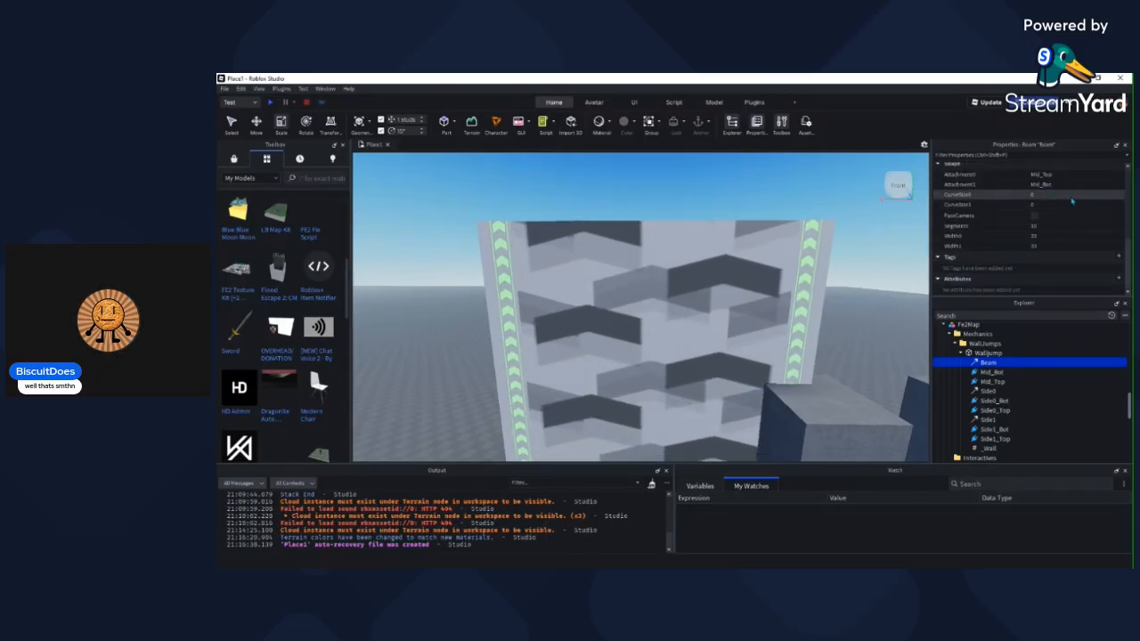
{"action": "scroll", "coordinate": [1070, 227], "scroll_direction": "up", "scroll_amount": 6}
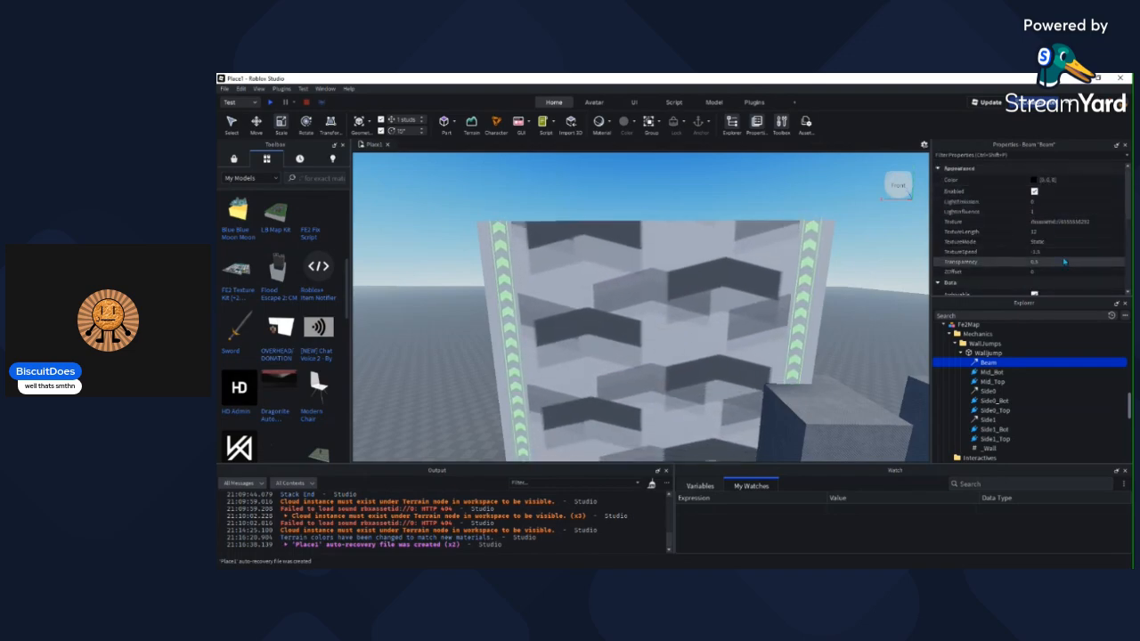
{"action": "left_click", "coordinate": [1050, 234]}
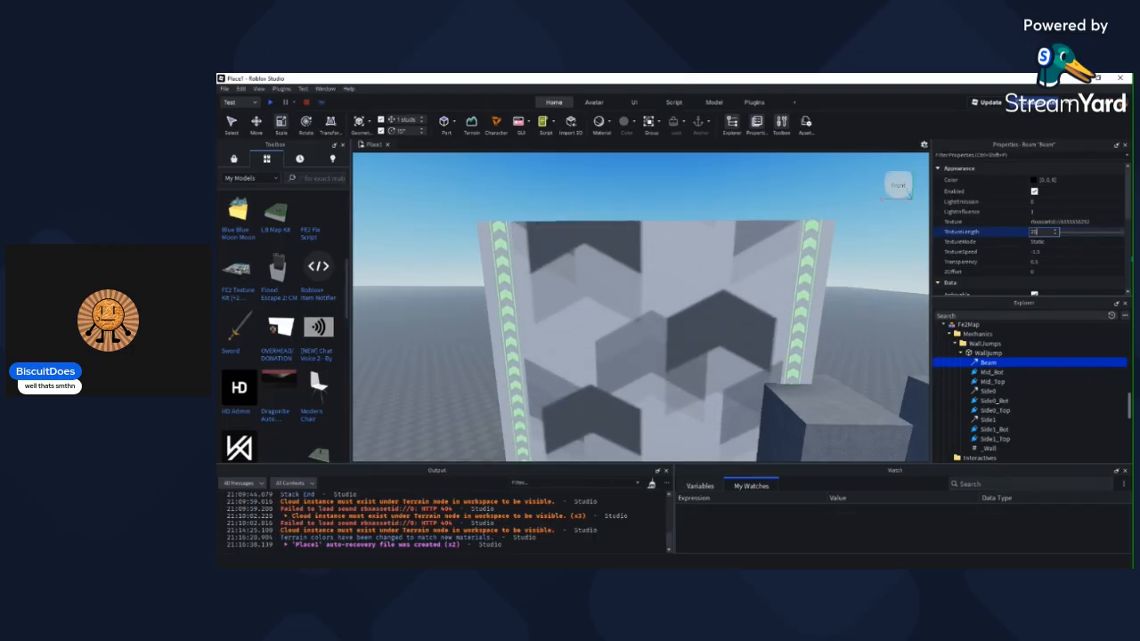
{"action": "right_click_drag", "start_coordinate": [863, 253], "coordinate": [852, 261]}
{"action": "scroll", "coordinate": [853, 262], "scroll_direction": "down", "scroll_amount": 2}
{"action": "scroll", "coordinate": [852, 262], "scroll_direction": "up", "scroll_amount": 2}
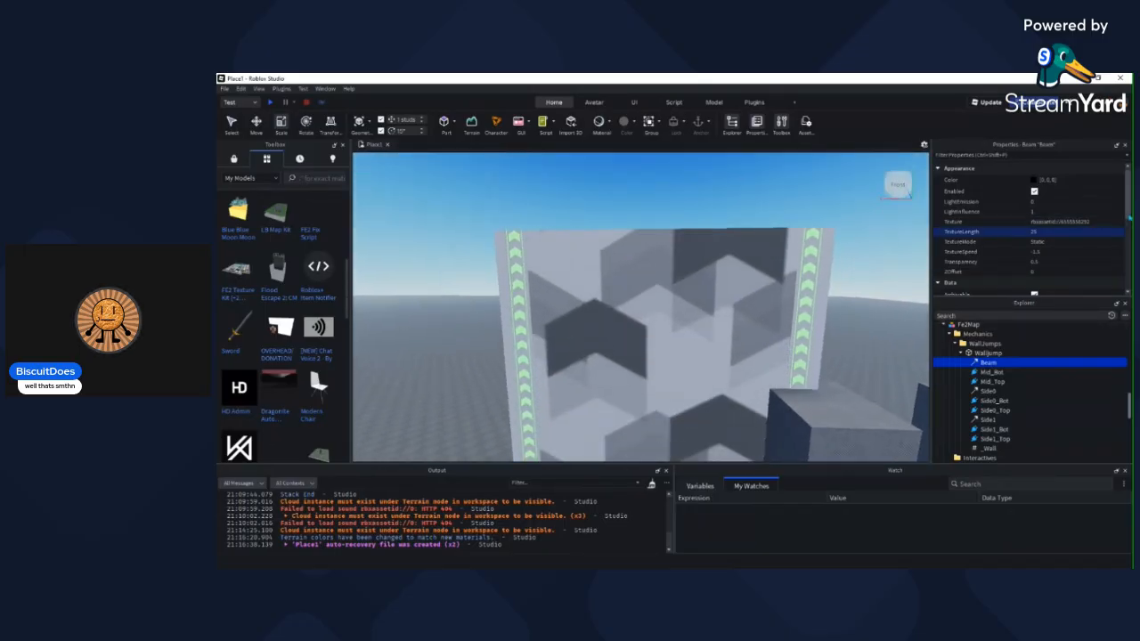
Step: Increase the Beam's TextureLength further to make the arrows even taller, then clear the selection
{"action": "left_click", "coordinate": [1037, 233]}
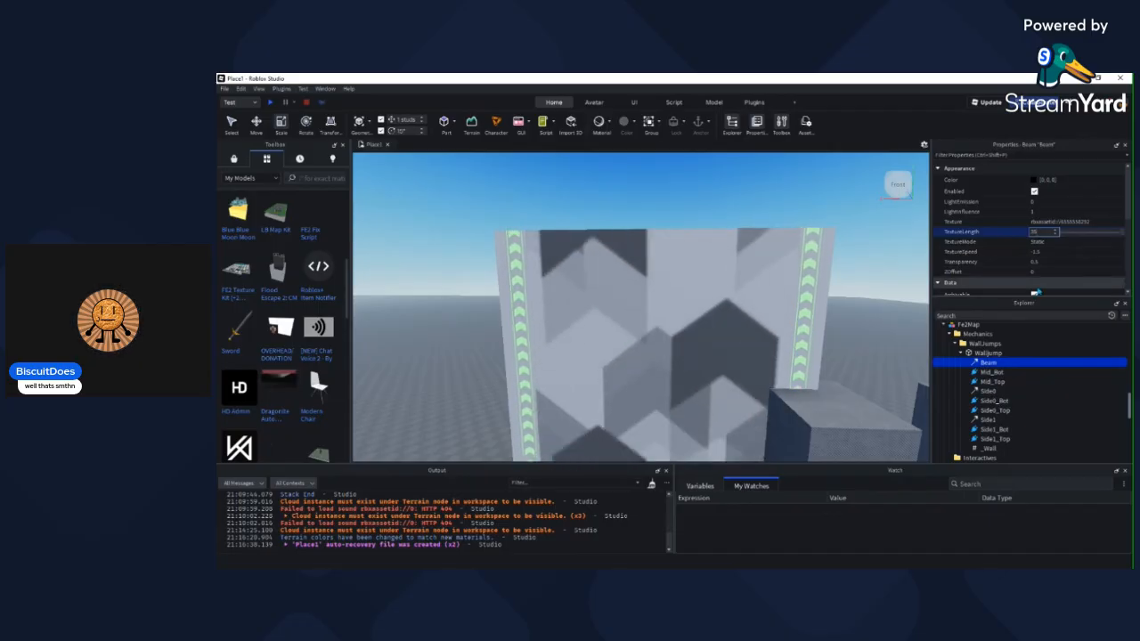
{"action": "left_click", "coordinate": [867, 318]}
{"action": "scroll", "coordinate": [867, 320], "scroll_direction": "down", "scroll_amount": 3}
{"action": "right_click_drag", "start_coordinate": [867, 318], "coordinate": [867, 320]}
{"action": "scroll", "coordinate": [867, 320], "scroll_direction": "up", "scroll_amount": 3}
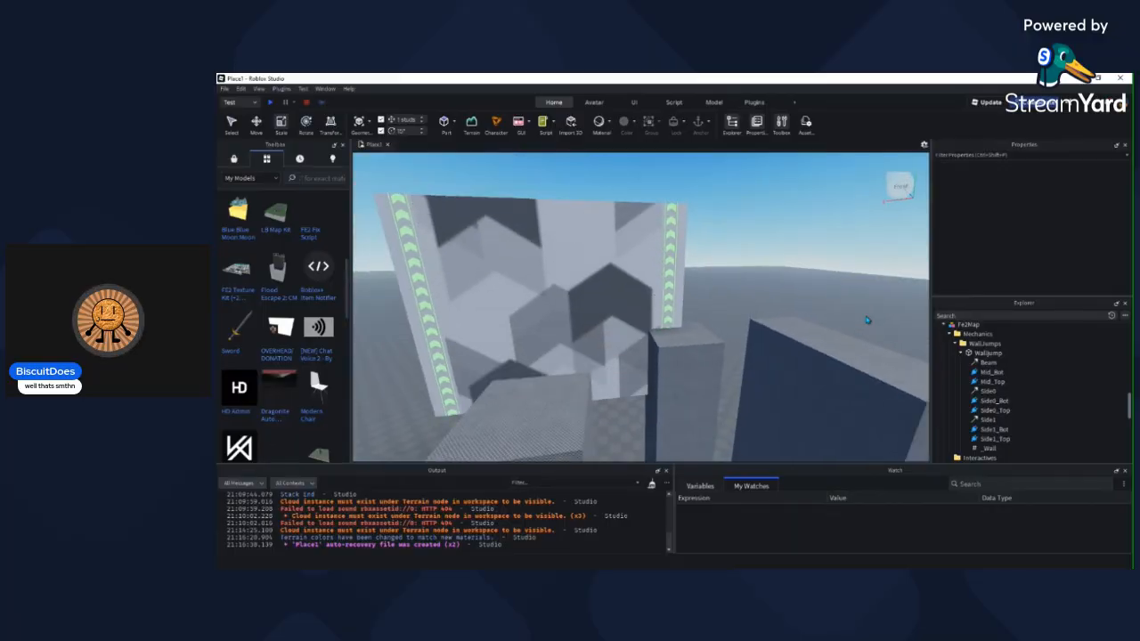
Step: Inspect the enlarged arrow pattern from near and far, and select the Walljump part
{"action": "right_click_drag", "start_coordinate": [660, 230], "coordinate": [660, 230]}
{"action": "scroll", "coordinate": [660, 229], "scroll_direction": "up", "scroll_amount": 3}
{"action": "scroll", "coordinate": [660, 230], "scroll_direction": "down", "scroll_amount": 3}
{"action": "scroll", "coordinate": [660, 230], "scroll_direction": "up", "scroll_amount": 2}
{"action": "scroll", "coordinate": [660, 230], "scroll_direction": "down", "scroll_amount": 3}
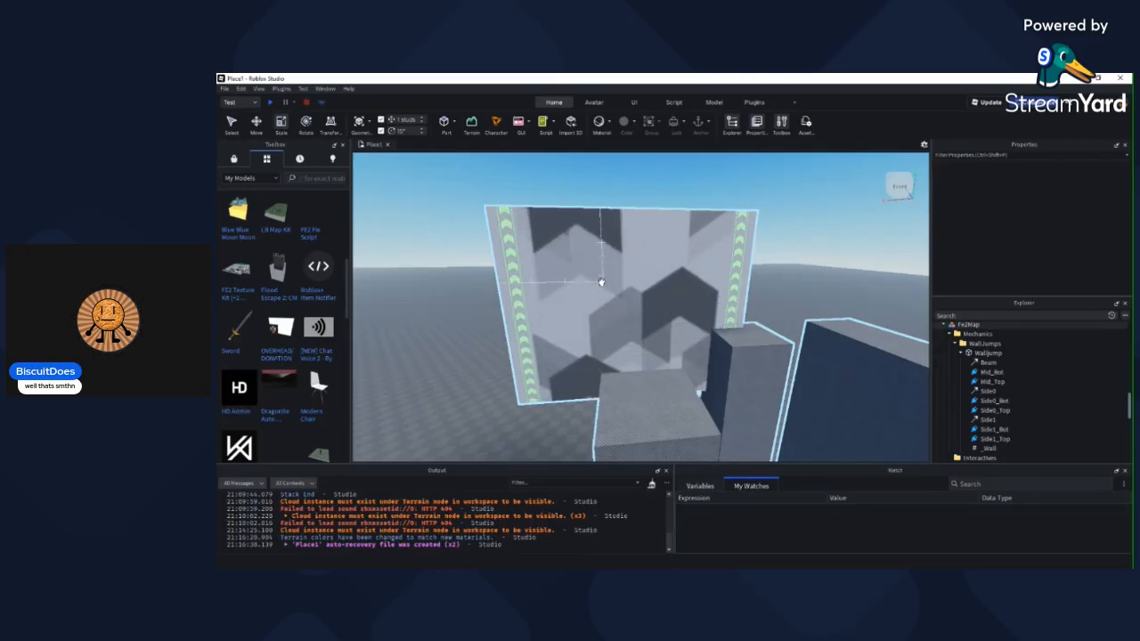
{"action": "scroll", "coordinate": [601, 281], "scroll_direction": "up", "scroll_amount": 2}
{"action": "left_click", "coordinate": [601, 282], "text": "alt"}
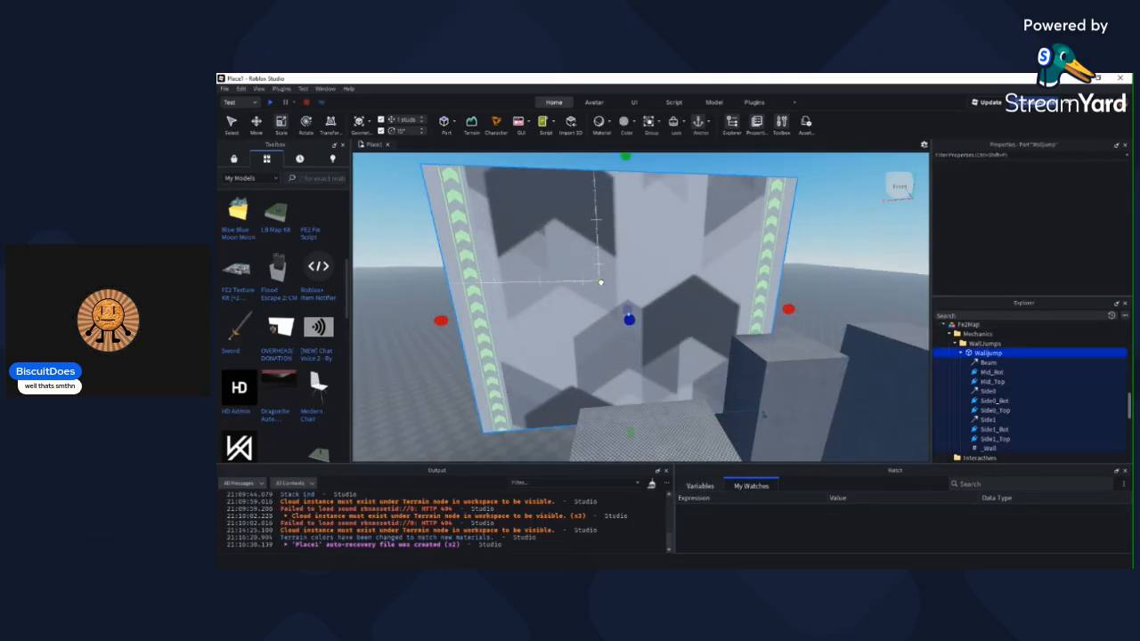
{"action": "right_click_drag", "start_coordinate": [601, 282], "coordinate": [601, 281]}
{"action": "scroll", "coordinate": [648, 288], "scroll_direction": "down", "scroll_amount": 2}
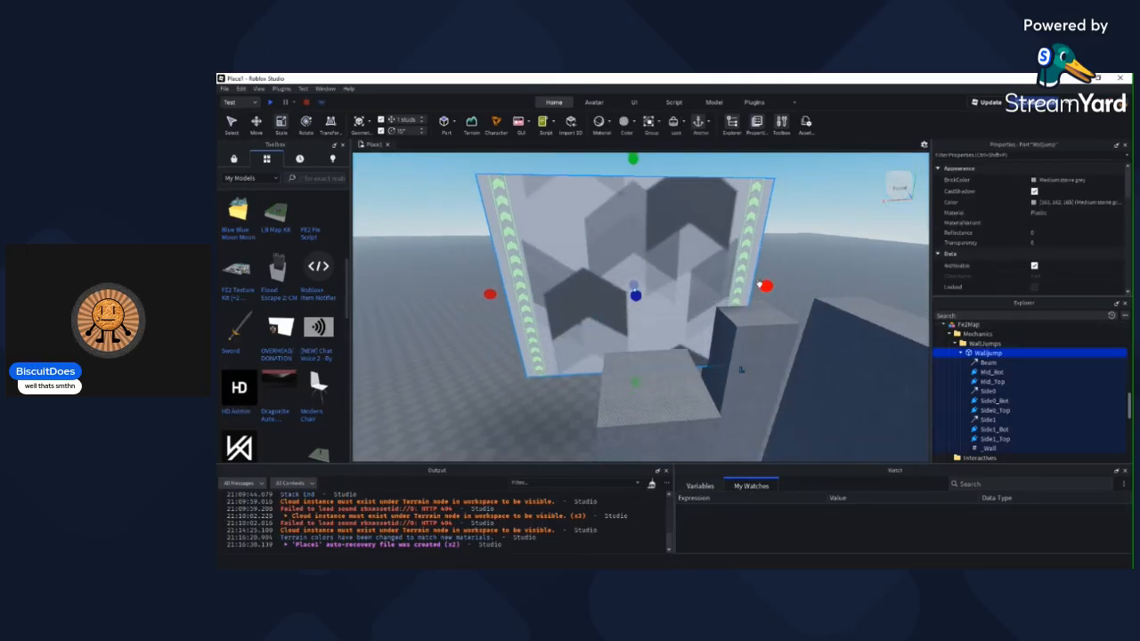
Step: Undo the latest Beam edits, including the TextureLength and Width1 changes
{"action": "key", "text": "ctrl+z"}
{"action": "key", "text": "ctrl+z"}
{"action": "key", "text": "ctrl+z"}
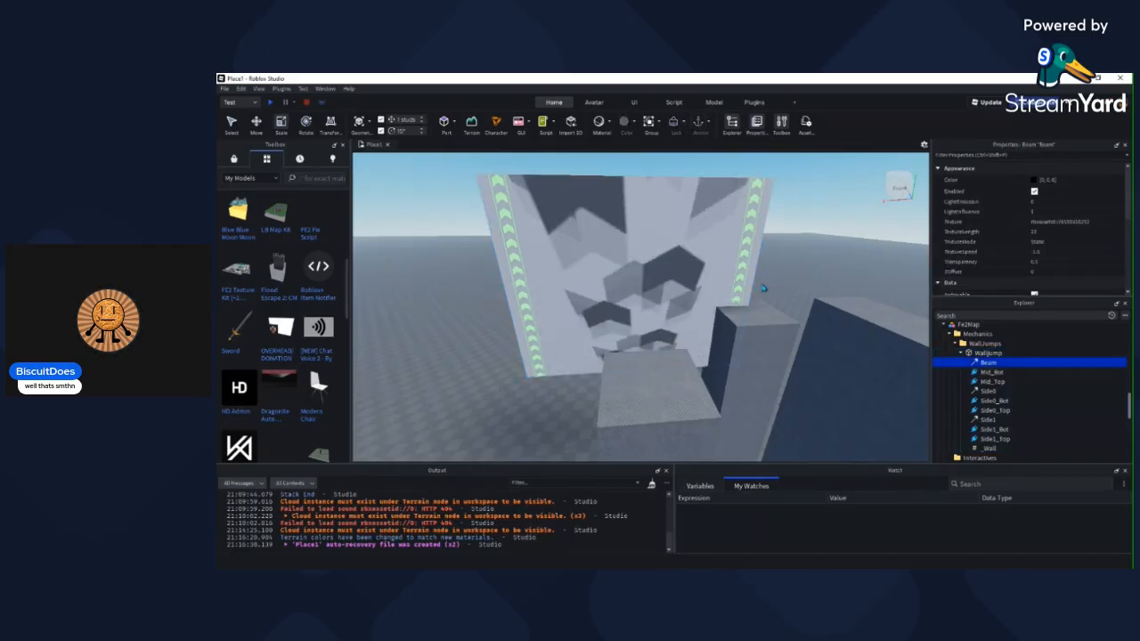
Step: Select the Walljump part and shift it with the Move tool relative to the nearby platforms
{"action": "right_click_drag", "start_coordinate": [763, 291], "coordinate": [722, 275]}
{"action": "key", "text": "ctrl+3"}
{"action": "key", "text": "ctrl+2"}
{"action": "left_click_drag", "start_coordinate": [640, 279], "coordinate": [664, 279]}
{"action": "right_click_drag", "start_coordinate": [668, 281], "coordinate": [677, 330]}
{"action": "scroll", "coordinate": [699, 294], "scroll_direction": "down", "scroll_amount": 3}
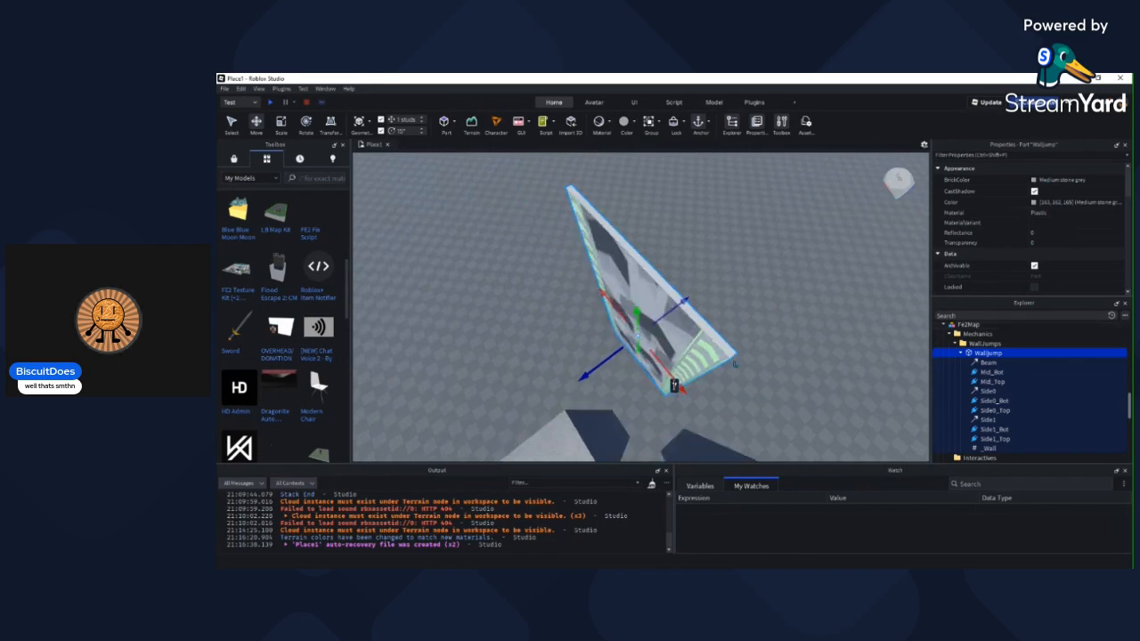
{"action": "left_click_drag", "start_coordinate": [679, 397], "coordinate": [664, 376]}
{"action": "right_click_drag", "start_coordinate": [664, 376], "coordinate": [616, 240]}
Step: Fly around the Walljump and neighbouring platforms to examine the layout from above
{"action": "left_click", "coordinate": [659, 334]}
{"action": "key", "text": "w"}
{"action": "key", "text": "s"}
{"action": "key", "text": "w"}
{"action": "key", "text": "s"}
{"action": "key", "text": "s"}
{"action": "key", "text": "w"}
{"action": "left_click", "coordinate": [612, 247], "text": "alt"}
{"action": "key", "text": "w"}
{"action": "key", "text": "e"}
{"action": "key", "text": "w"}
{"action": "key", "text": "s"}
{"action": "key", "text": "w"}
{"action": "key", "text": "w"}
{"action": "key", "text": "s"}
{"action": "left_click", "coordinate": [789, 265]}
{"action": "right_click_drag", "start_coordinate": [789, 264], "coordinate": [787, 262]}
{"action": "key", "text": "w"}
{"action": "key", "text": "s"}
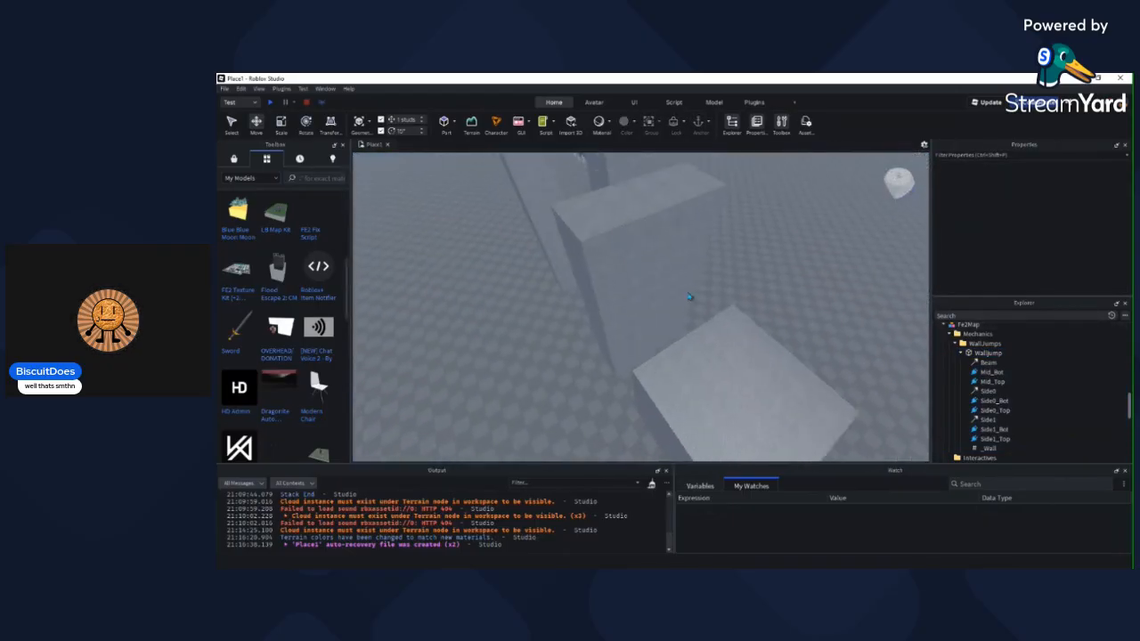
Step: Search the store models for "r6 dummy"
{"action": "left_click", "coordinate": [237, 159]}
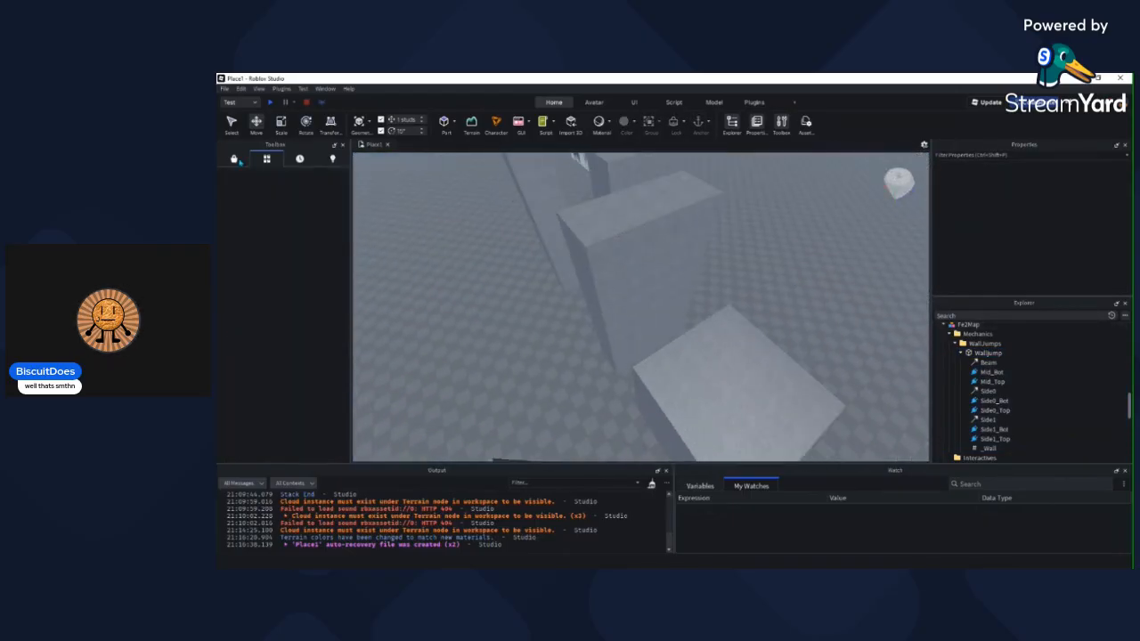
{"action": "left_click", "coordinate": [308, 177]}
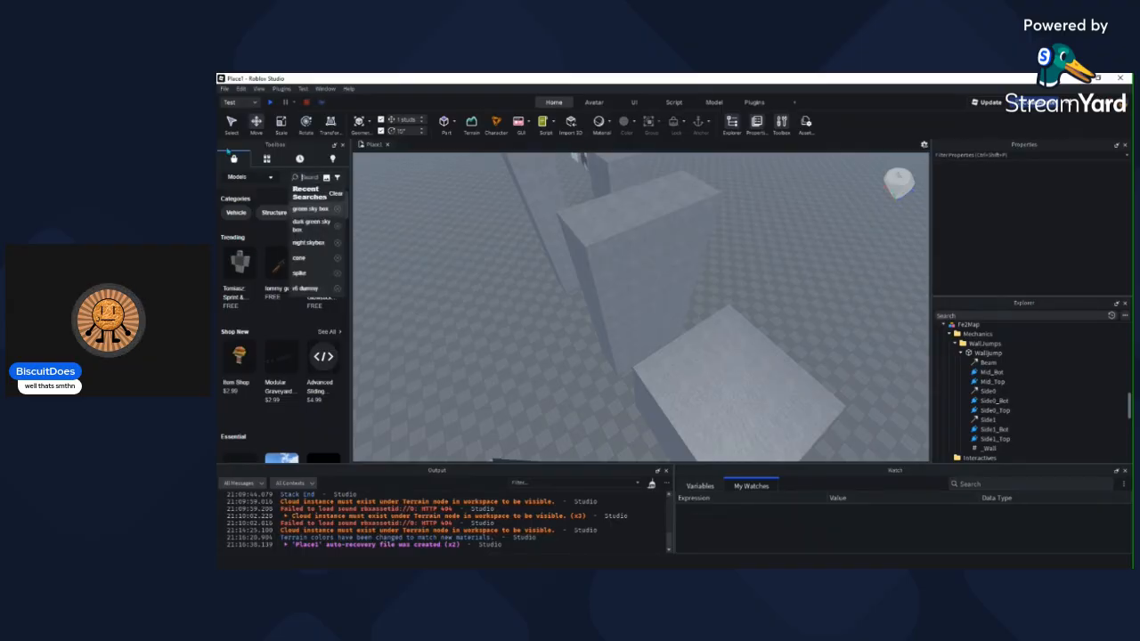
{"action": "type", "text": "rifl"}
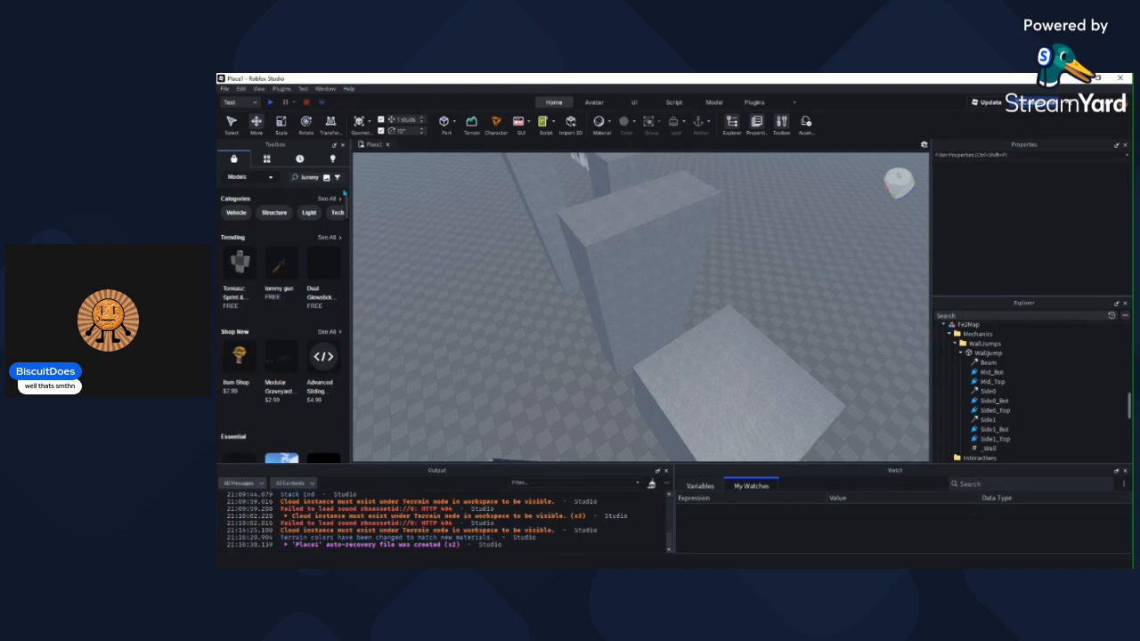
{"action": "key", "text": "Return"}
{"action": "left_click", "coordinate": [308, 178]}
{"action": "left_click", "coordinate": [311, 198]}
{"action": "left_click", "coordinate": [323, 200]}
{"action": "right_click_drag", "start_coordinate": [491, 258], "coordinate": [506, 255]}
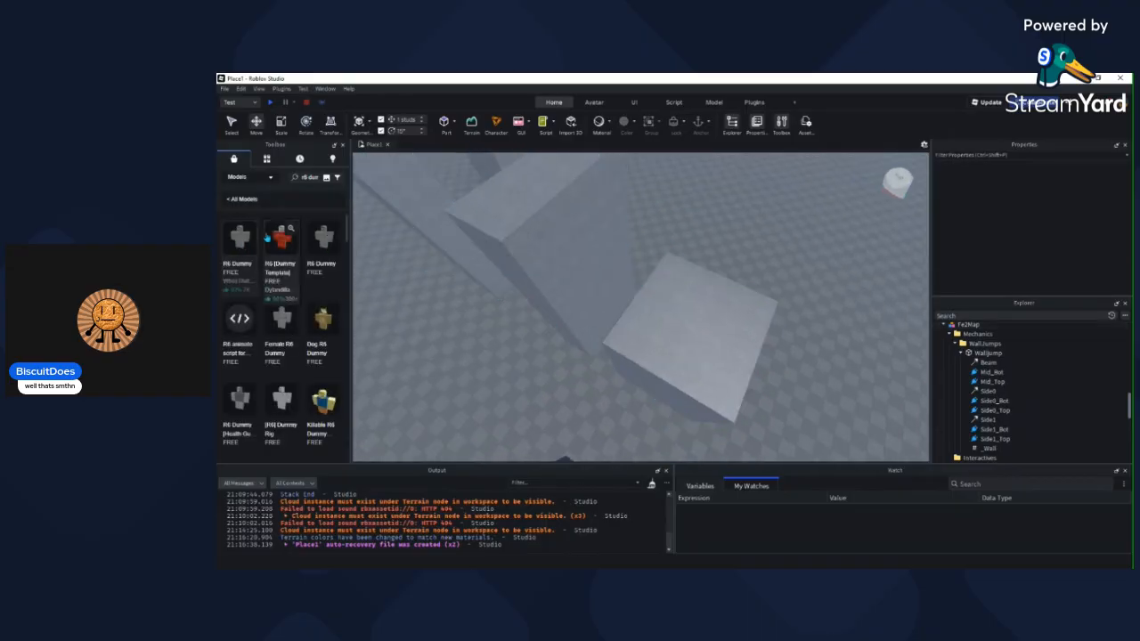
Step: Insert an R6 dummy model into the map and place it on top of a platform
{"action": "left_click", "coordinate": [268, 238]}
{"action": "scroll", "coordinate": [644, 313], "scroll_direction": "down", "scroll_amount": 3}
{"action": "left_click_drag", "start_coordinate": [635, 314], "coordinate": [633, 331]}
{"action": "right_click_drag", "start_coordinate": [642, 332], "coordinate": [633, 330]}
{"action": "left_click_drag", "start_coordinate": [633, 330], "coordinate": [629, 341]}
{"action": "right_click_drag", "start_coordinate": [633, 330], "coordinate": [628, 341]}
{"action": "left_click_drag", "start_coordinate": [629, 341], "coordinate": [615, 338]}
{"action": "mouse_move", "coordinate": [629, 341]}
{"action": "right_mouse_down"}
{"action": "mouse_move", "coordinate": [608, 333]}
{"action": "mouse_move", "coordinate": [614, 375]}
{"action": "mouse_move", "coordinate": [613, 335]}
{"action": "right_mouse_up"}
{"action": "left_click_drag", "start_coordinate": [629, 316], "coordinate": [619, 321]}
{"action": "right_click_drag", "start_coordinate": [630, 316], "coordinate": [620, 320]}
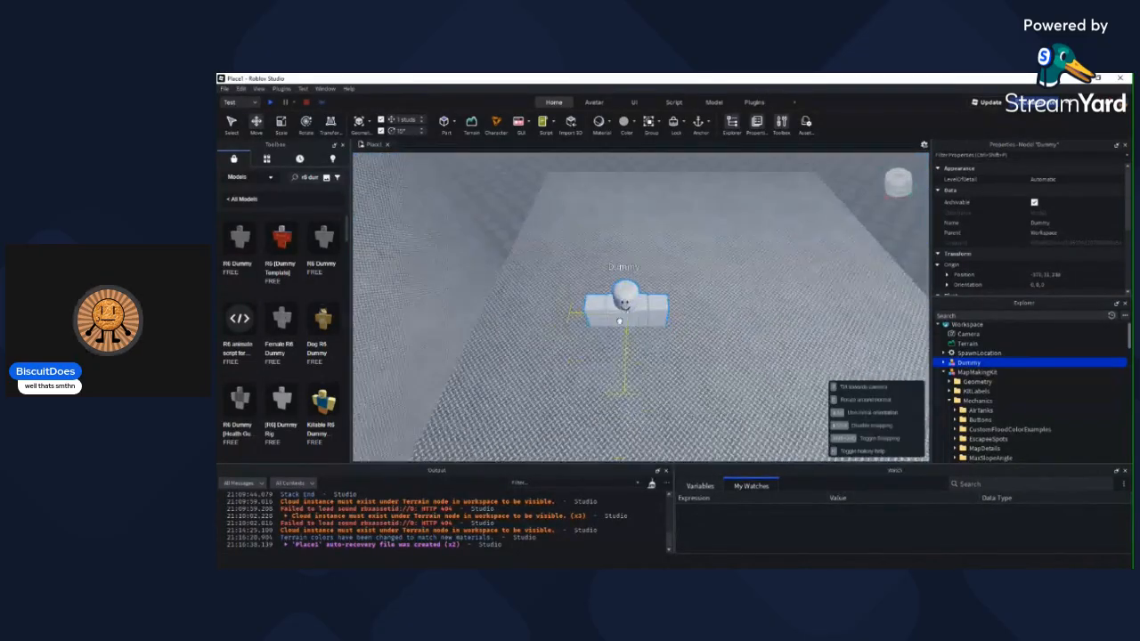
Step: Drag the Dummy across the neighbouring platforms and onto the top of the long, tall platform
{"action": "left_click_drag", "start_coordinate": [654, 301], "coordinate": [652, 299]}
{"action": "right_click_drag", "start_coordinate": [654, 301], "coordinate": [652, 299]}
{"action": "left_click_drag", "start_coordinate": [652, 299], "coordinate": [611, 305]}
{"action": "right_click_drag", "start_coordinate": [652, 299], "coordinate": [611, 305]}
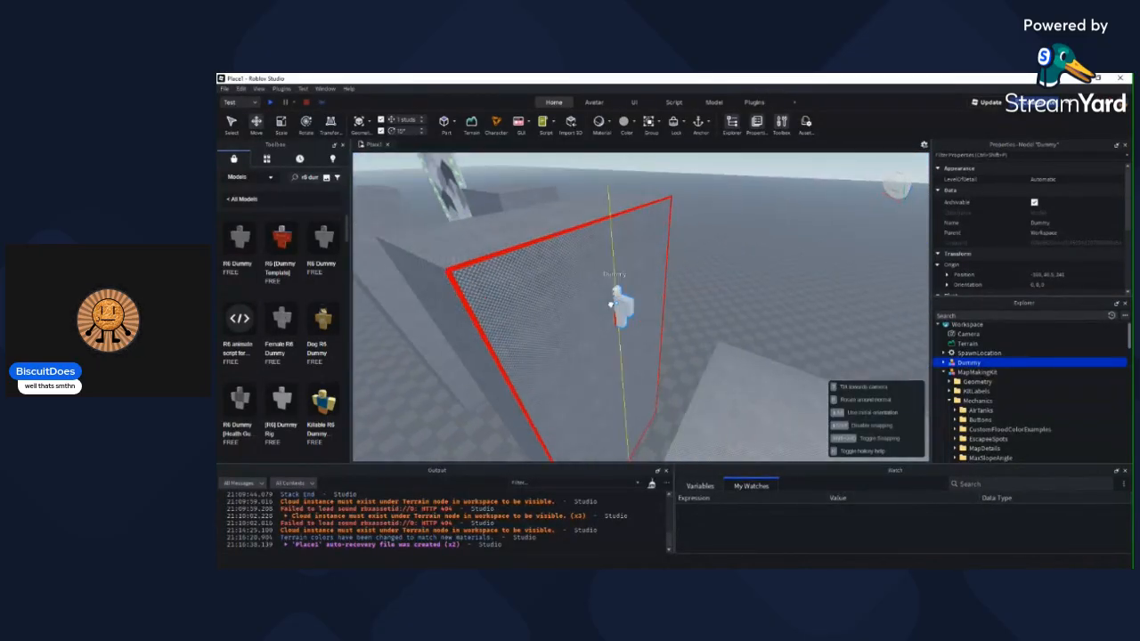
{"action": "left_click_drag", "start_coordinate": [576, 347], "coordinate": [581, 349]}
{"action": "right_click_drag", "start_coordinate": [576, 346], "coordinate": [581, 349]}
{"action": "scroll", "coordinate": [577, 347], "scroll_direction": "down", "scroll_amount": 2}
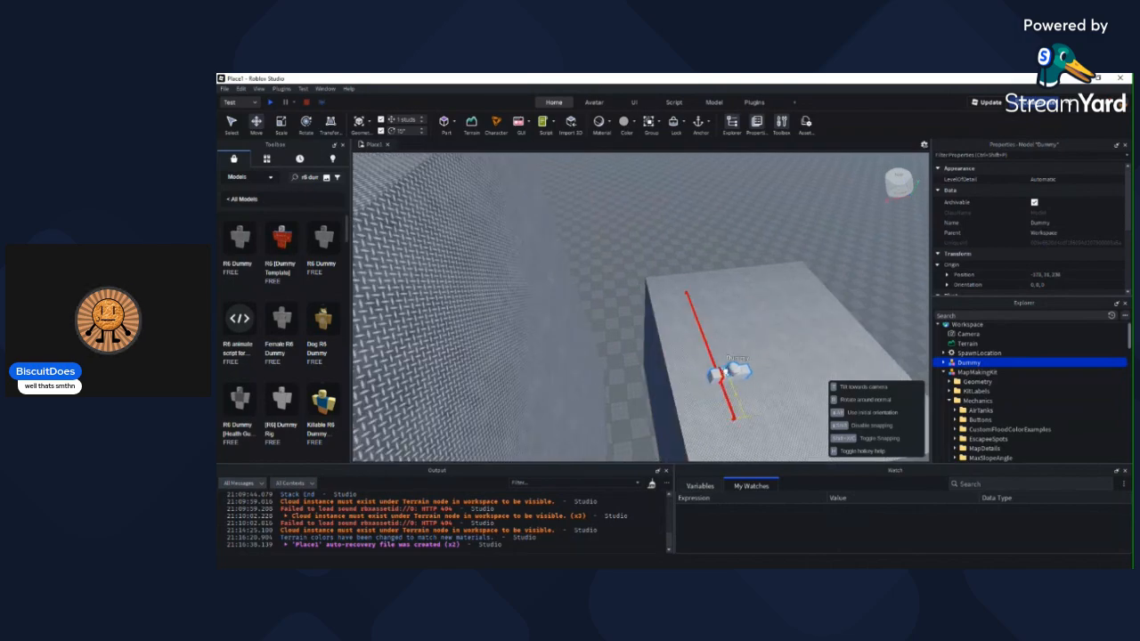
{"action": "scroll", "coordinate": [726, 370], "scroll_direction": "up", "scroll_amount": 5}
{"action": "left_click_drag", "start_coordinate": [726, 371], "coordinate": [721, 270]}
{"action": "scroll", "coordinate": [717, 306], "scroll_direction": "down", "scroll_amount": 6}
{"action": "right_click_drag", "start_coordinate": [710, 269], "coordinate": [721, 271]}
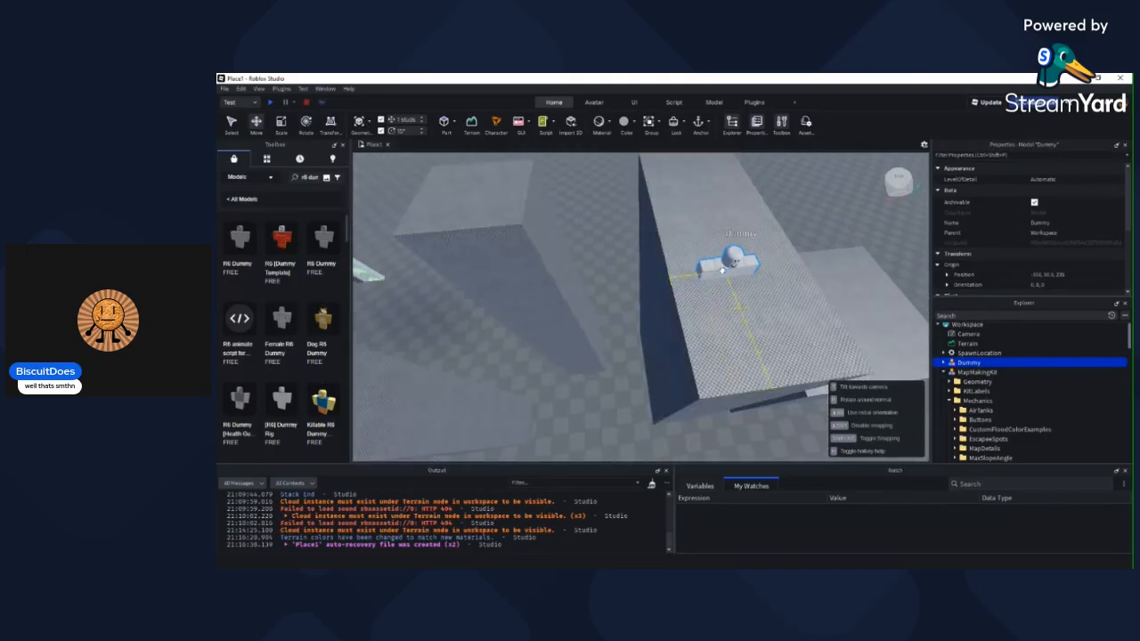
Step: Reposition the Dummy along the top of the long platform and deselect it
{"action": "left_click_drag", "start_coordinate": [533, 364], "coordinate": [624, 315]}
{"action": "right_click_drag", "start_coordinate": [533, 363], "coordinate": [623, 315]}
{"action": "left_click_drag", "start_coordinate": [624, 316], "coordinate": [624, 315]}
{"action": "right_click_drag", "start_coordinate": [624, 315], "coordinate": [623, 315]}
{"action": "left_click_drag", "start_coordinate": [624, 316], "coordinate": [636, 297]}
{"action": "right_click_drag", "start_coordinate": [623, 315], "coordinate": [636, 297]}
{"action": "left_click_drag", "start_coordinate": [636, 298], "coordinate": [682, 290]}
{"action": "right_click_drag", "start_coordinate": [684, 296], "coordinate": [682, 291]}
{"action": "left_click_drag", "start_coordinate": [683, 290], "coordinate": [738, 282]}
{"action": "right_click_drag", "start_coordinate": [683, 290], "coordinate": [738, 283]}
{"action": "left_click_drag", "start_coordinate": [738, 282], "coordinate": [710, 348]}
{"action": "right_click_drag", "start_coordinate": [710, 345], "coordinate": [725, 306]}
{"action": "key", "text": "s"}
{"action": "key", "text": "a"}
{"action": "key", "text": "w"}
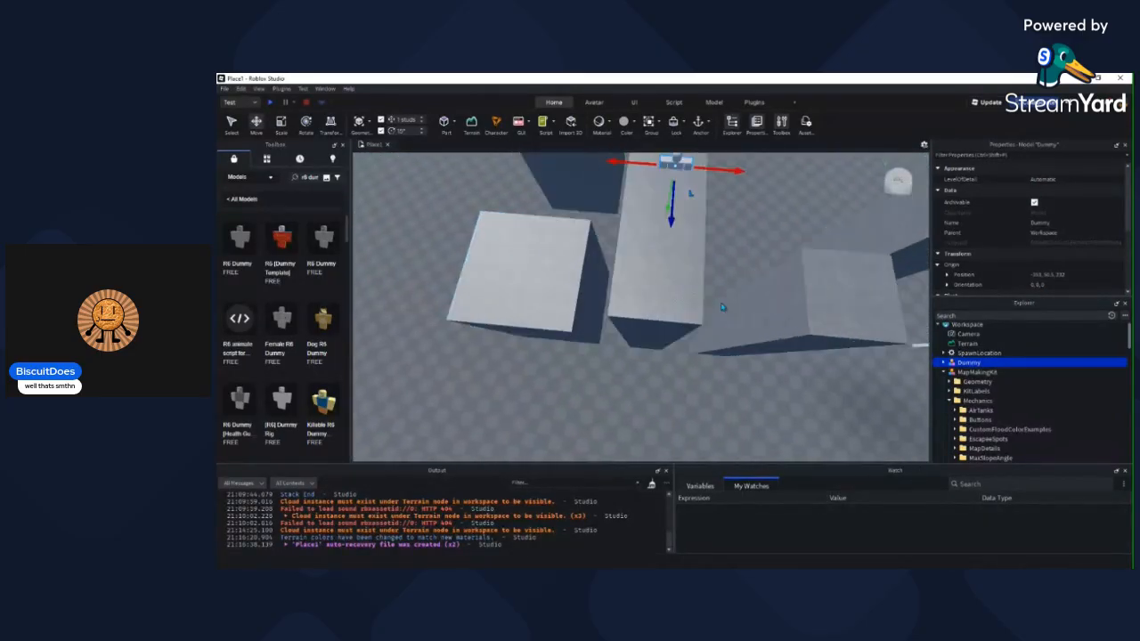
{"action": "left_click", "coordinate": [726, 299]}
{"action": "scroll", "coordinate": [734, 267], "scroll_direction": "down", "scroll_amount": 5}
{"action": "left_click", "coordinate": [734, 266]}
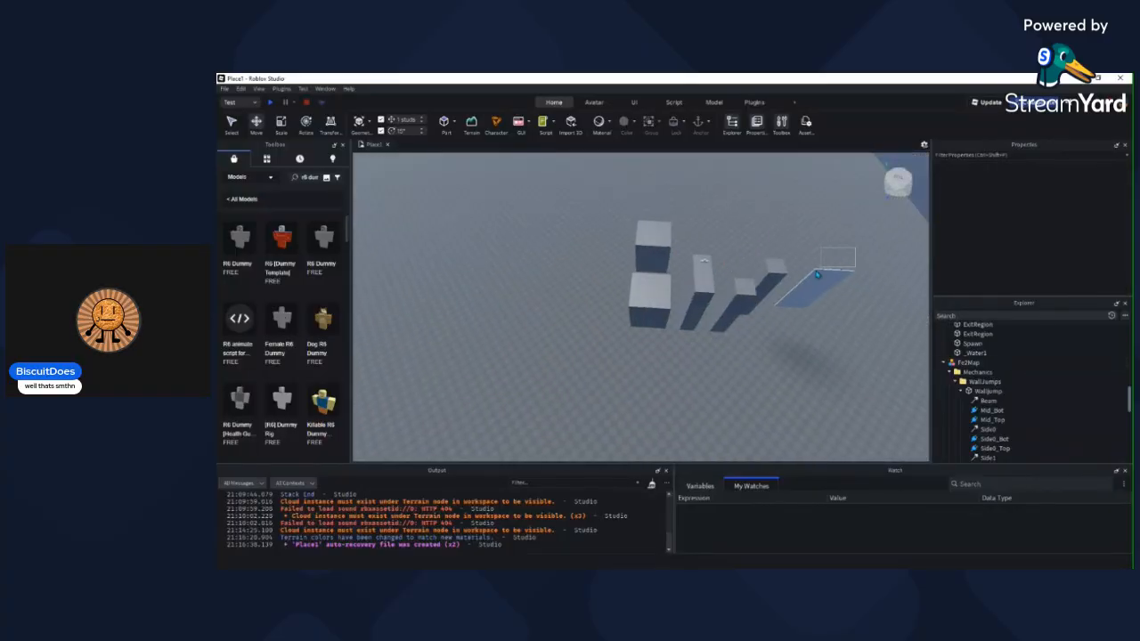
Step: Select the long platform, the neighbouring pillars and the dummy, and shift them together along the red axis towards the square blocks
{"action": "left_click_drag", "start_coordinate": [737, 311], "coordinate": [695, 288]}
{"action": "scroll", "coordinate": [695, 288], "scroll_direction": "up", "scroll_amount": 10}
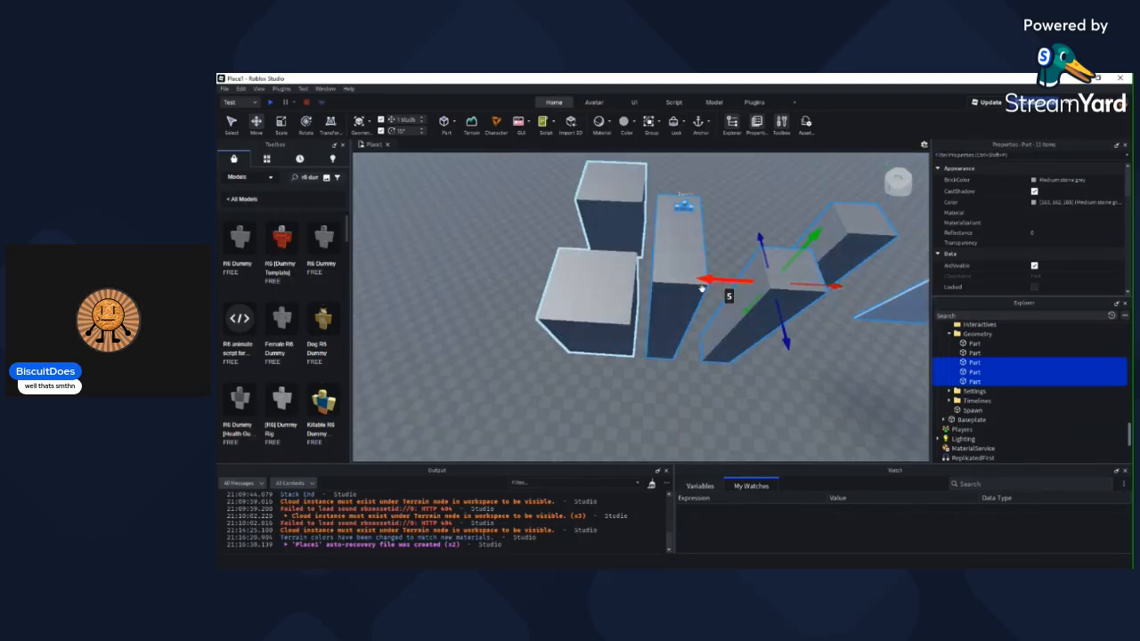
{"action": "scroll", "coordinate": [696, 288], "scroll_direction": "down", "scroll_amount": 6}
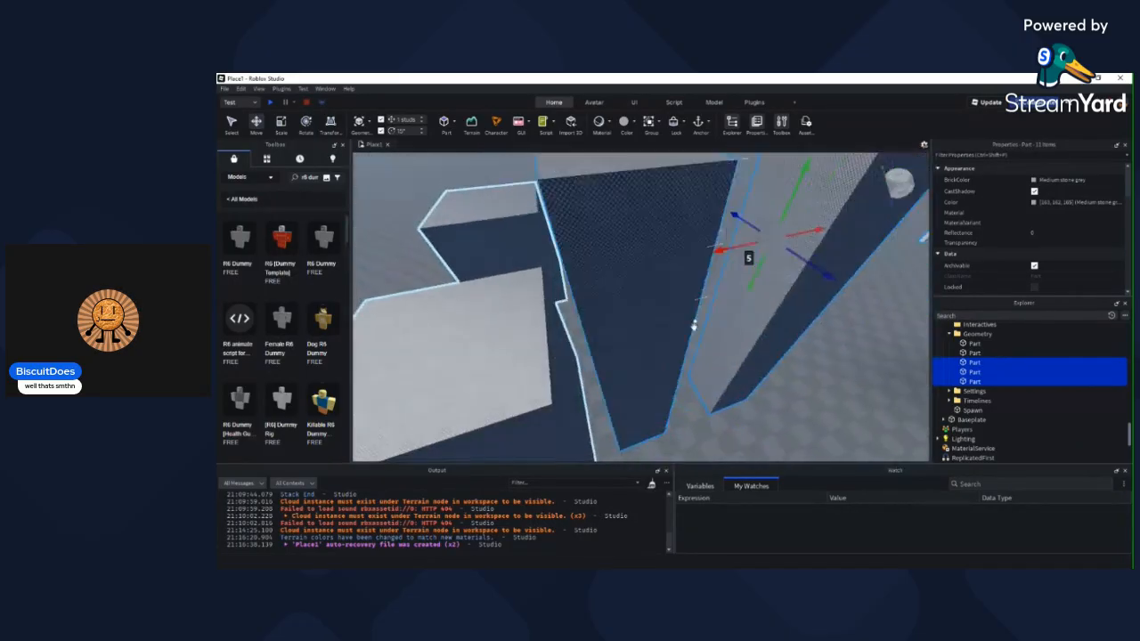
{"action": "left_click_drag", "start_coordinate": [749, 267], "coordinate": [720, 266]}
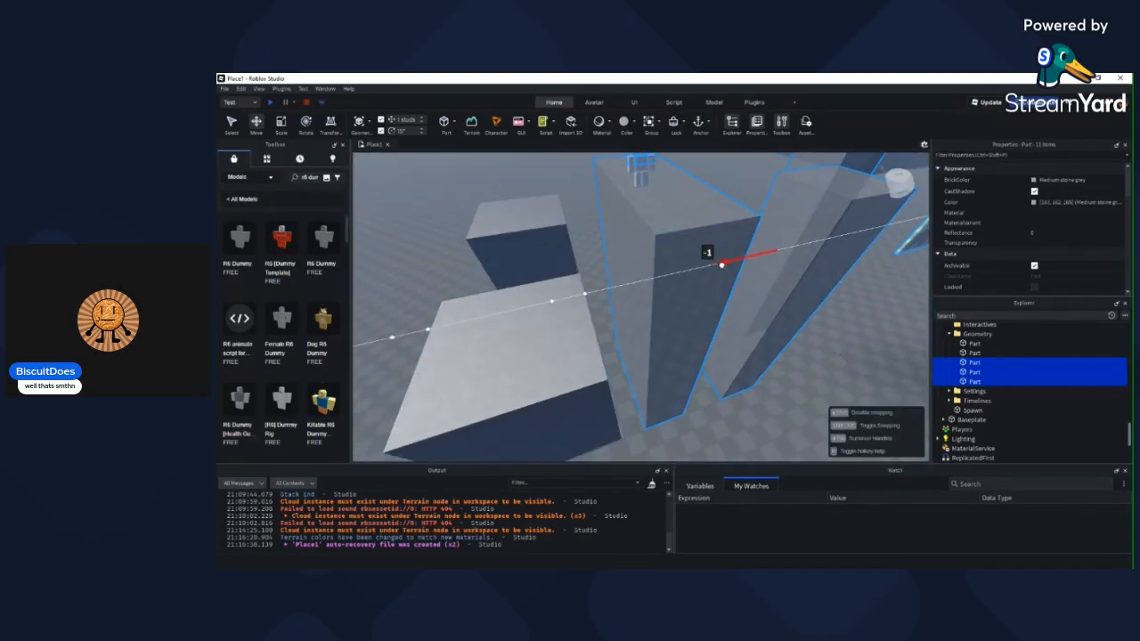
{"action": "scroll", "coordinate": [723, 400], "scroll_direction": "up", "scroll_amount": 3}
{"action": "left_click", "coordinate": [723, 400]}
{"action": "right_click_drag", "start_coordinate": [723, 400], "coordinate": [724, 400]}
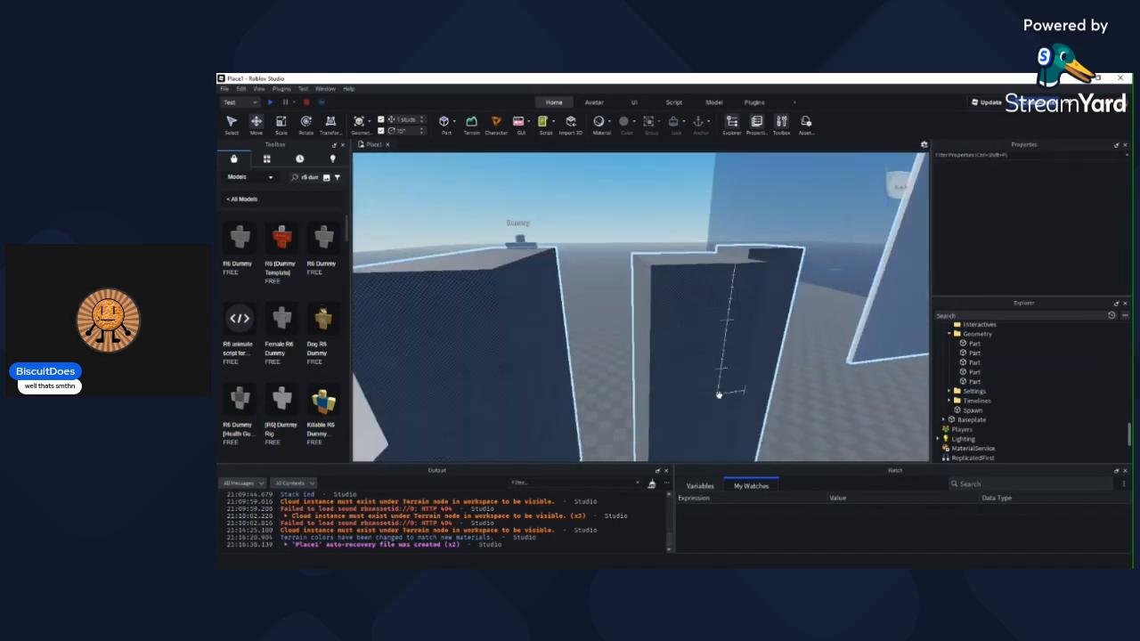
{"action": "key", "text": "a"}
{"action": "key", "text": "s"}
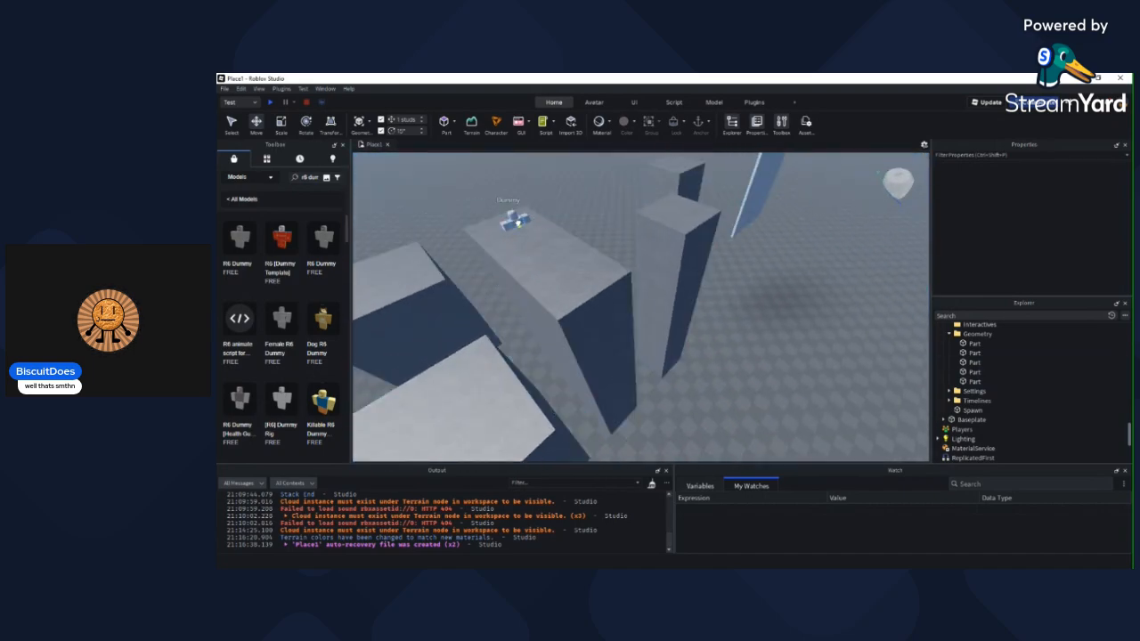
{"action": "left_click", "coordinate": [517, 223], "text": "alt"}
{"action": "left_click_drag", "start_coordinate": [515, 223], "coordinate": [532, 240]}
{"action": "scroll", "coordinate": [575, 254], "scroll_direction": "up", "scroll_amount": 3}
{"action": "right_click_drag", "start_coordinate": [574, 254], "coordinate": [575, 252]}
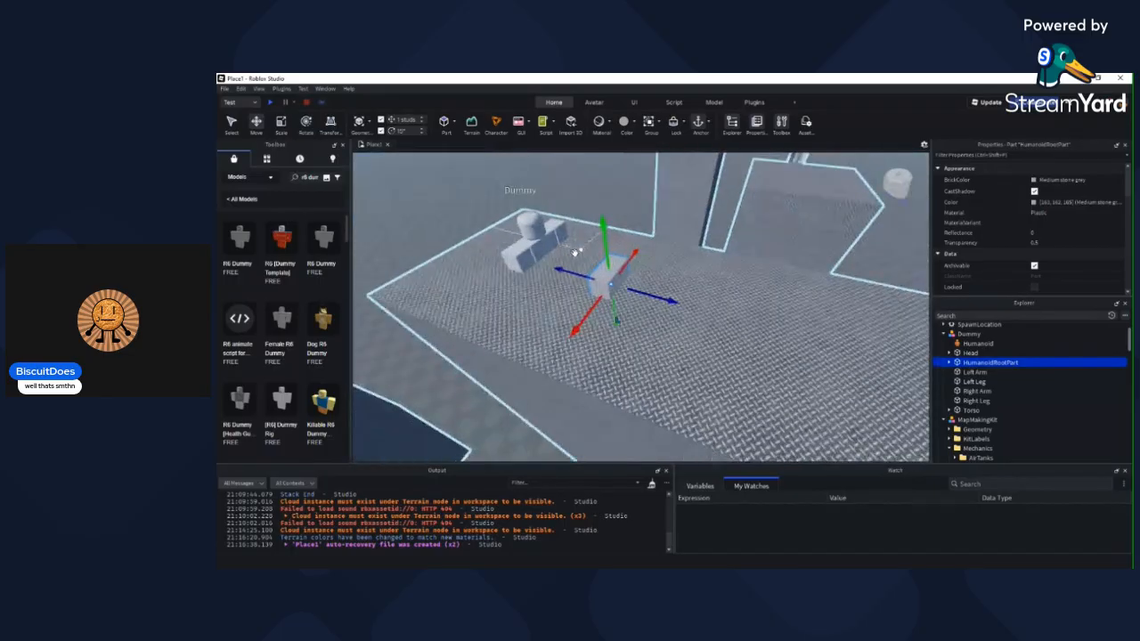
{"action": "key", "text": "ctrl+z"}
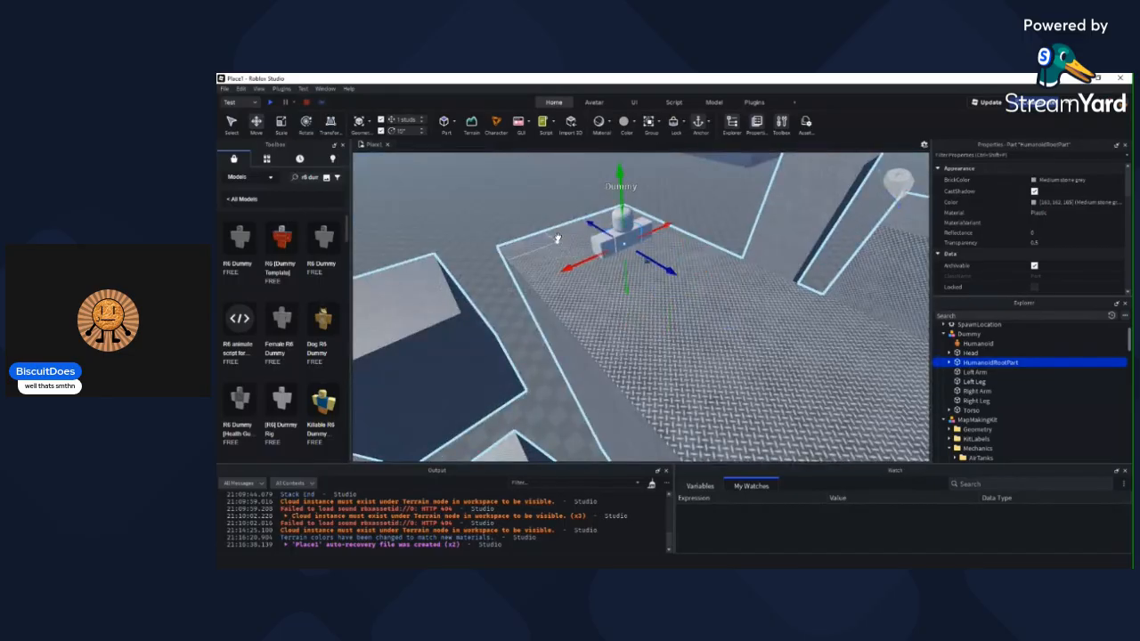
{"action": "scroll", "coordinate": [624, 285], "scroll_direction": "down", "scroll_amount": 2}
{"action": "left_click_drag", "start_coordinate": [631, 248], "coordinate": [614, 336]}
{"action": "key", "text": "ctrl+z"}
{"action": "key", "text": "ctrl+z"}
{"action": "right_click_drag", "start_coordinate": [590, 265], "coordinate": [590, 266]}
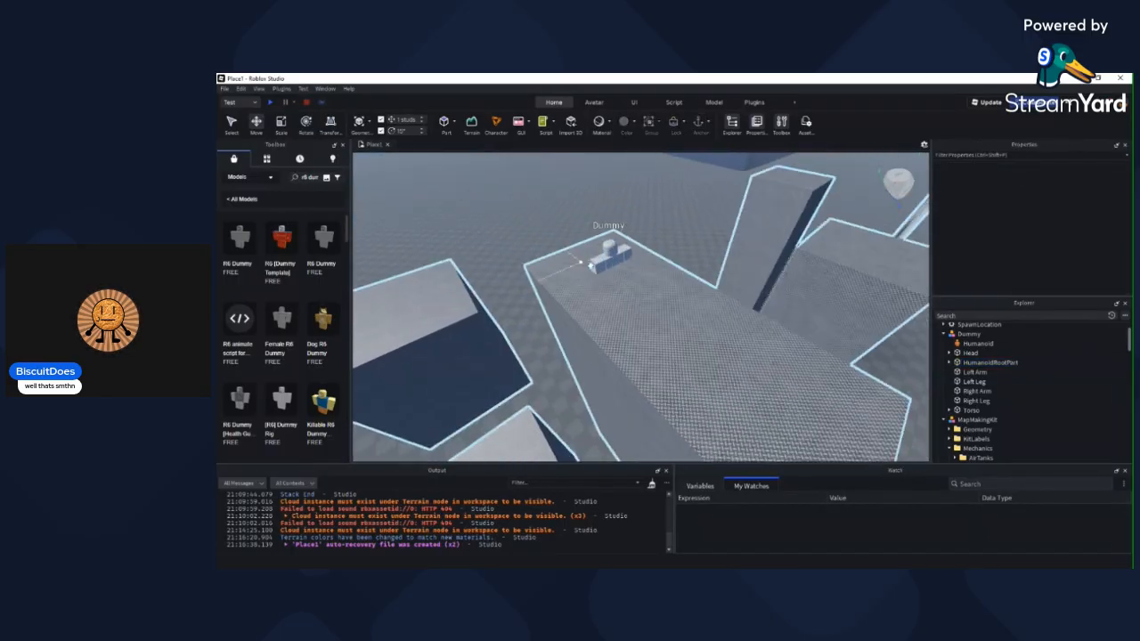
Step: Select the whole Dummy model and drag it to the end edge of the long platform
{"action": "left_click", "coordinate": [602, 256]}
{"action": "left_click_drag", "start_coordinate": [604, 258], "coordinate": [634, 354]}
{"action": "scroll", "coordinate": [647, 349], "scroll_direction": "up", "scroll_amount": 5}
{"action": "right_click_drag", "start_coordinate": [651, 344], "coordinate": [654, 345]}
{"action": "key", "text": "f"}
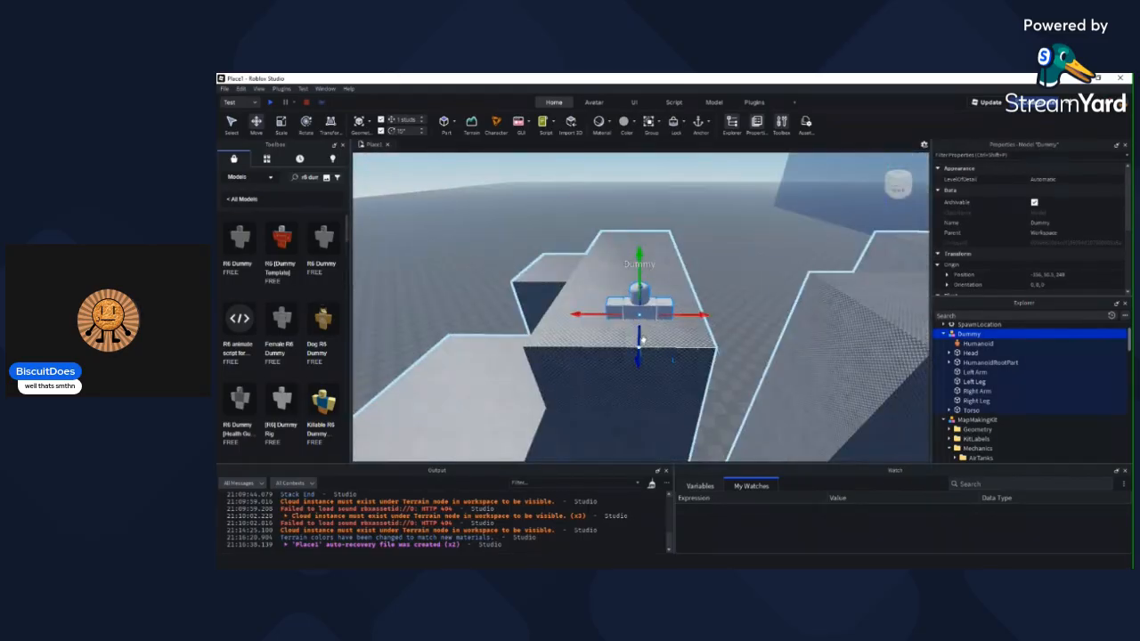
{"action": "scroll", "coordinate": [643, 341], "scroll_direction": "up", "scroll_amount": 5}
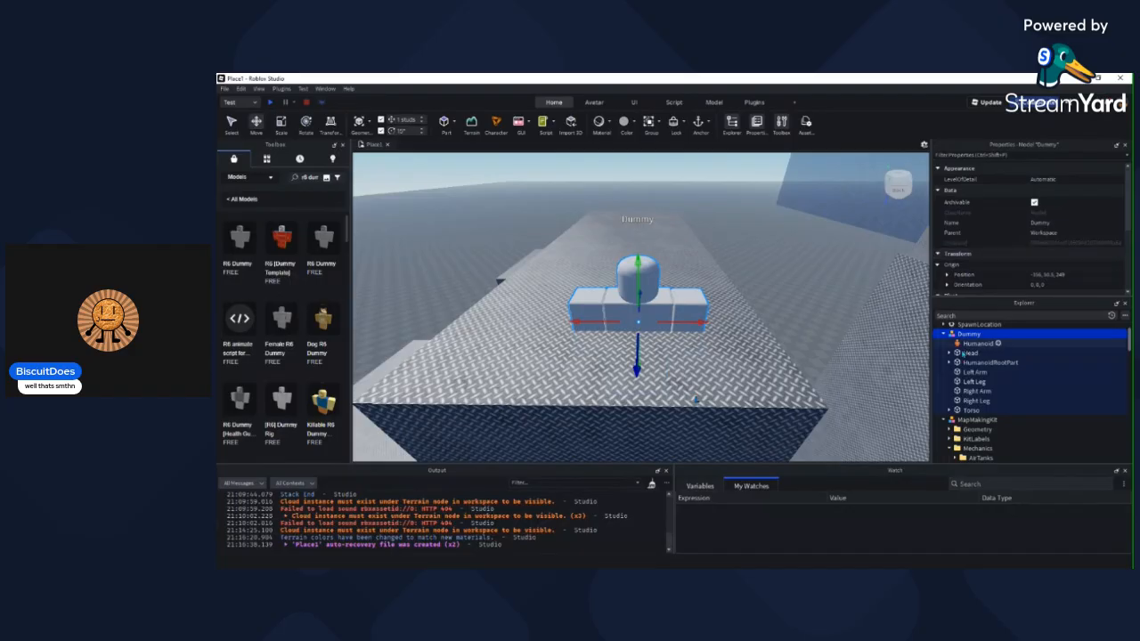
Step: Check the properties of the Humanoid and the Dummy model, and drag the dummy to a corner of the long platform
{"action": "left_click", "coordinate": [980, 343]}
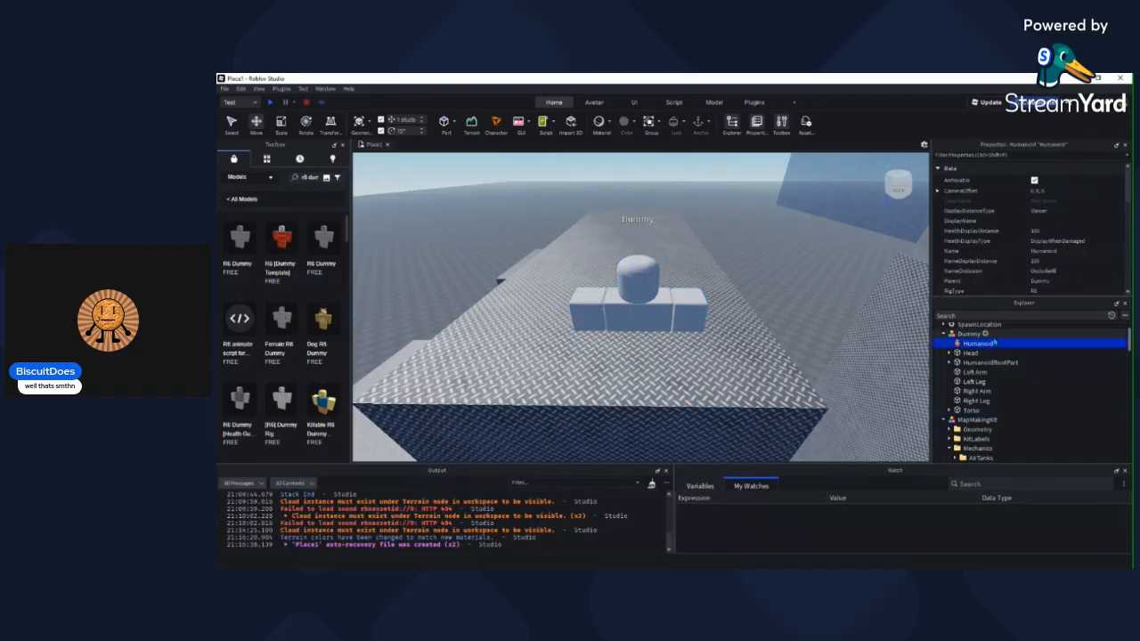
{"action": "scroll", "coordinate": [1027, 246], "scroll_direction": "down", "scroll_amount": 3}
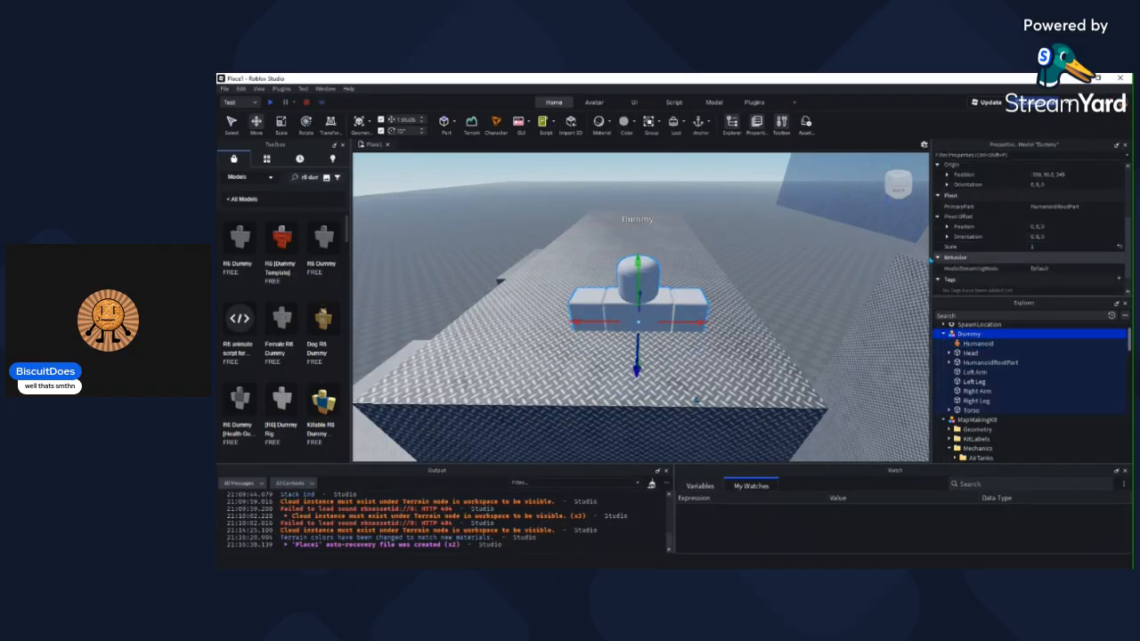
{"action": "scroll", "coordinate": [638, 323], "scroll_direction": "down", "scroll_amount": 5}
{"action": "mouse_move", "coordinate": [637, 323]}
{"action": "left_mouse_down"}
{"action": "mouse_move", "coordinate": [649, 330]}
{"action": "mouse_move", "coordinate": [598, 337]}
{"action": "mouse_move", "coordinate": [657, 334]}
{"action": "left_mouse_up"}
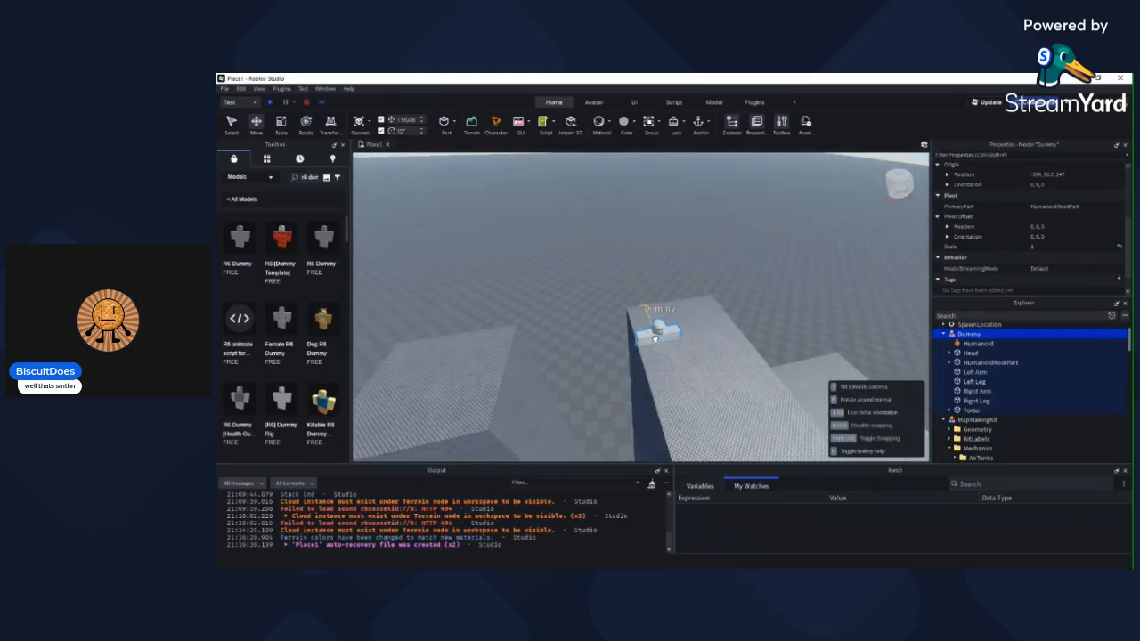
{"action": "right_click_drag", "start_coordinate": [653, 216], "coordinate": [654, 211]}
{"action": "left_click", "coordinate": [654, 216]}
Step: Select the Walljump together with the two narrow pillars and shift them along the red axis
{"action": "scroll", "coordinate": [653, 214], "scroll_direction": "down", "scroll_amount": 4}
{"action": "left_click_drag", "start_coordinate": [546, 268], "coordinate": [686, 450]}
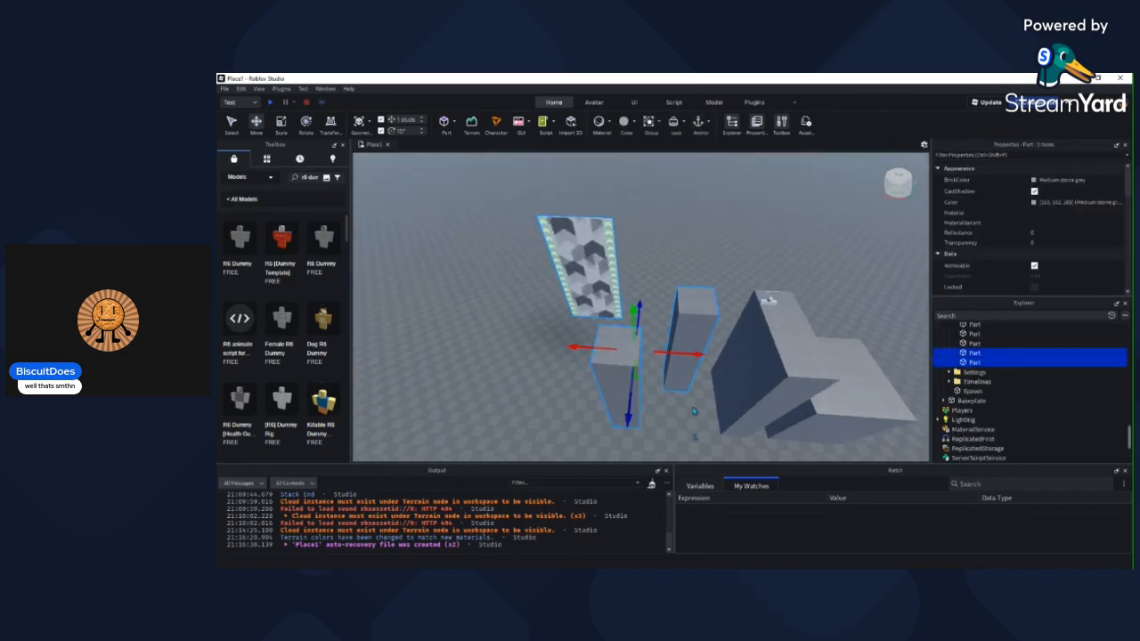
{"action": "left_click_drag", "start_coordinate": [684, 355], "coordinate": [694, 358]}
{"action": "left_click", "coordinate": [668, 257]}
Step: Drag the Dummy off the long platform and onto the pillar nearest the Walljump
{"action": "key", "text": "w"}
{"action": "mouse_move", "coordinate": [668, 257]}
{"action": "right_mouse_down"}
{"action": "mouse_move", "coordinate": [652, 254]}
{"action": "mouse_move", "coordinate": [667, 255]}
{"action": "right_mouse_up"}
{"action": "key", "text": "s"}
{"action": "key", "text": "w"}
{"action": "key", "text": "s"}
{"action": "key", "text": "w"}
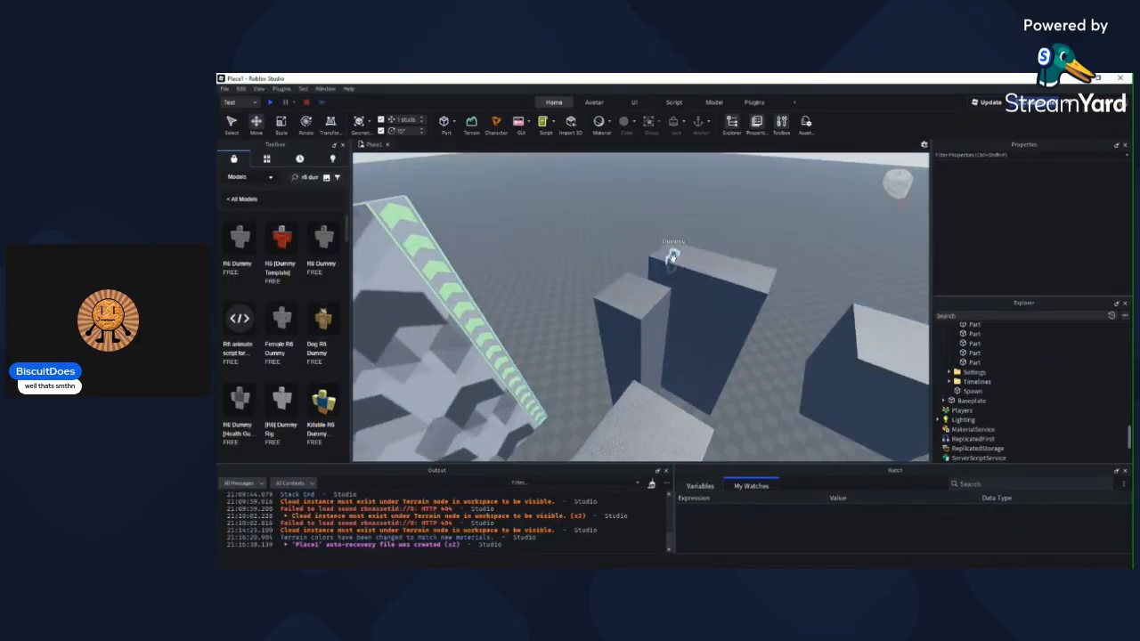
{"action": "left_click_drag", "start_coordinate": [672, 255], "coordinate": [628, 406]}
{"action": "key", "text": "s"}
{"action": "mouse_move", "coordinate": [628, 405]}
{"action": "right_mouse_down"}
{"action": "mouse_move", "coordinate": [638, 401]}
{"action": "mouse_move", "coordinate": [630, 405]}
{"action": "right_mouse_up"}
{"action": "key", "text": "w"}
{"action": "key", "text": "s"}
Step: Select the Walljump part and nudge it relative to the dummy's pillar
{"action": "left_click", "coordinate": [568, 267], "text": "alt"}
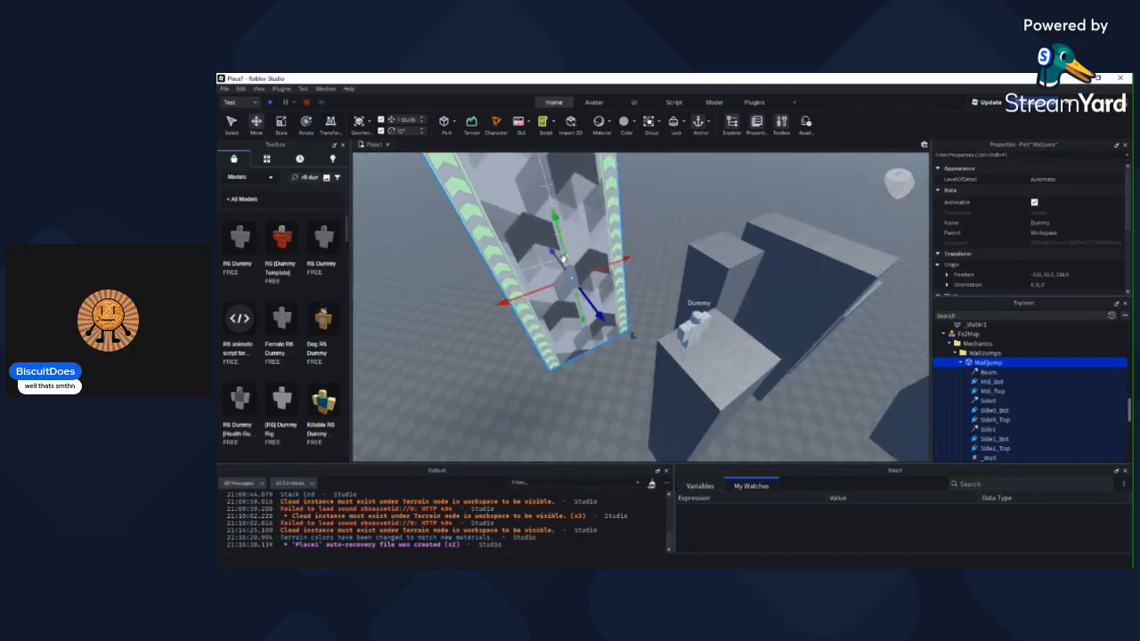
{"action": "left_click_drag", "start_coordinate": [624, 364], "coordinate": [626, 365]}
{"action": "key", "text": "d"}
{"action": "right_click_drag", "start_coordinate": [626, 365], "coordinate": [653, 338]}
{"action": "key", "text": "s"}
Step: Duplicate the dummy's pillar and move the copy along the red axis to the other side of the Walljump
{"action": "left_click", "coordinate": [654, 344]}
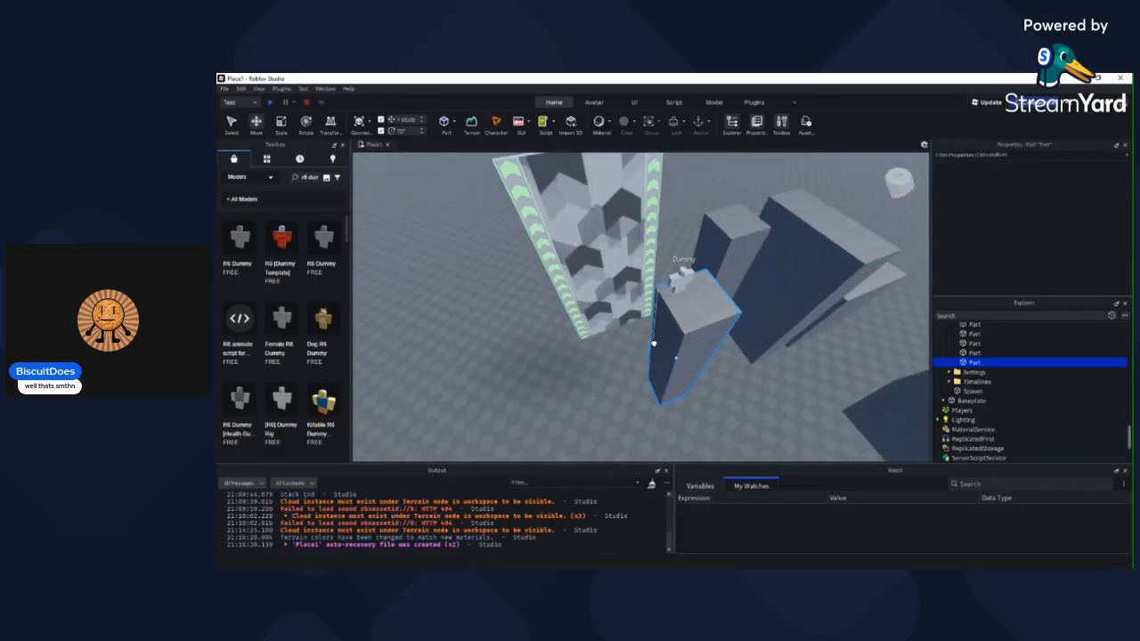
{"action": "key", "text": "ctrl+d"}
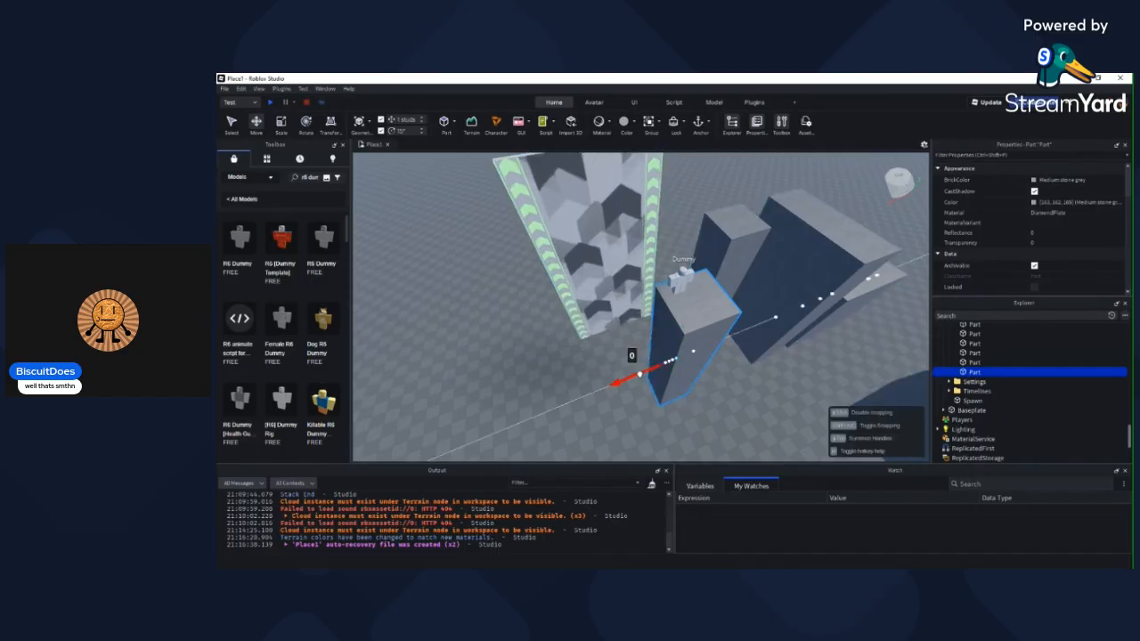
{"action": "left_click_drag", "start_coordinate": [533, 384], "coordinate": [531, 385]}
{"action": "key", "text": "a"}
{"action": "right_click_drag", "start_coordinate": [547, 371], "coordinate": [552, 371]}
{"action": "key", "text": "s"}
Step: Select the Walljump and adjust its position and height between the two pillars with the Move tool
{"action": "left_click", "coordinate": [639, 256]}
{"action": "key", "text": "d"}
{"action": "right_click_drag", "start_coordinate": [639, 256], "coordinate": [682, 287]}
{"action": "left_click", "coordinate": [655, 273]}
{"action": "left_click_drag", "start_coordinate": [684, 316], "coordinate": [676, 335]}
{"action": "key", "text": "d"}
{"action": "right_click_drag", "start_coordinate": [676, 335], "coordinate": [676, 335]}
{"action": "scroll", "coordinate": [676, 335], "scroll_direction": "down", "scroll_amount": 3}
{"action": "scroll", "coordinate": [679, 340], "scroll_direction": "up", "scroll_amount": 2}
{"action": "left_click_drag", "start_coordinate": [689, 357], "coordinate": [691, 339]}
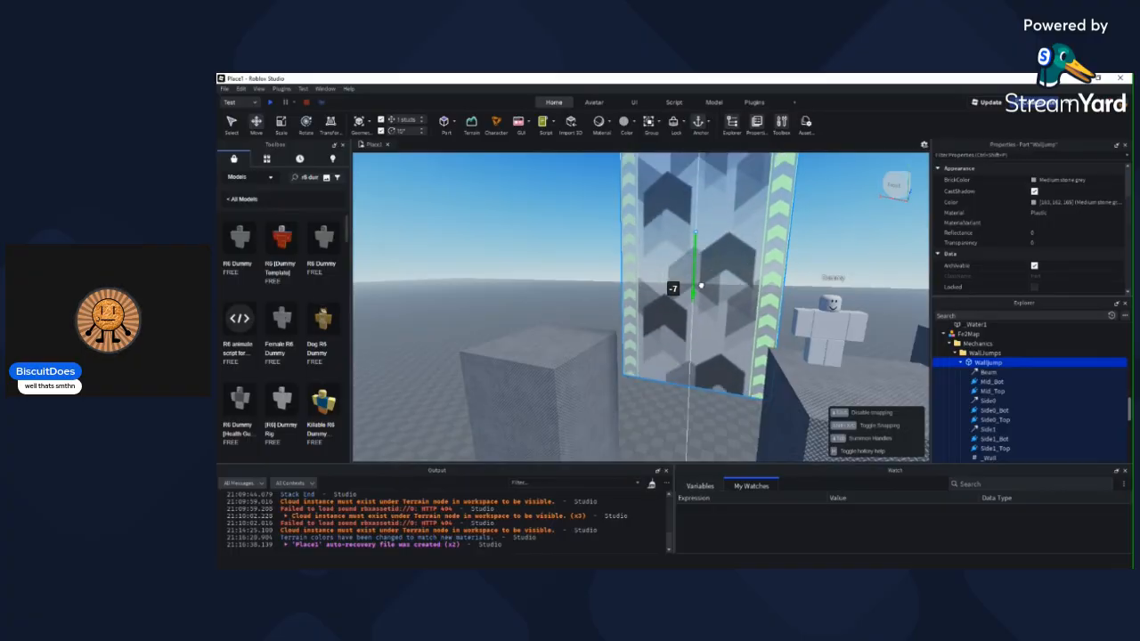
{"action": "left_click_drag", "start_coordinate": [681, 304], "coordinate": [673, 306]}
{"action": "left_click", "coordinate": [636, 411]}
Step: Examine the spacing between the Walljump, the dummy's pillar and the duplicated pillar
{"action": "right_click_drag", "start_coordinate": [636, 411], "coordinate": [636, 412]}
{"action": "scroll", "coordinate": [636, 412], "scroll_direction": "down", "scroll_amount": 3}
{"action": "scroll", "coordinate": [636, 411], "scroll_direction": "up", "scroll_amount": 2}
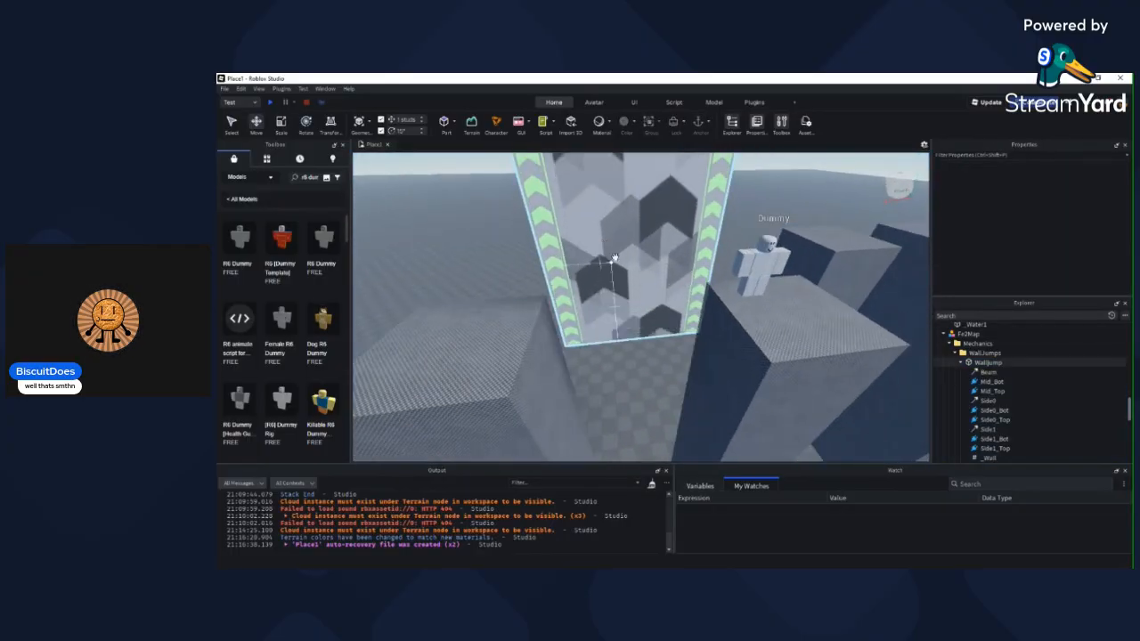
{"action": "left_click", "coordinate": [618, 260]}
{"action": "right_click_drag", "start_coordinate": [629, 255], "coordinate": [629, 256]}
{"action": "left_click", "coordinate": [641, 369]}
{"action": "right_click_drag", "start_coordinate": [641, 369], "coordinate": [641, 369]}
{"action": "scroll", "coordinate": [641, 297], "scroll_direction": "down", "scroll_amount": 8}
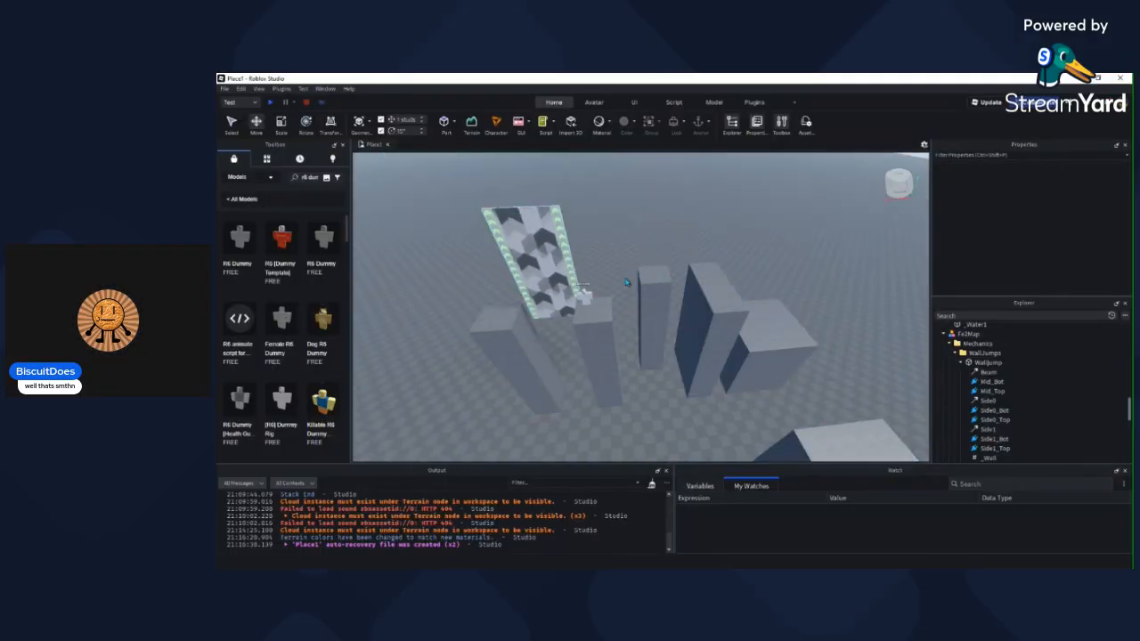
{"action": "left_click_drag", "start_coordinate": [624, 237], "coordinate": [815, 452]}
{"action": "scroll", "coordinate": [662, 314], "scroll_direction": "up", "scroll_amount": 2}
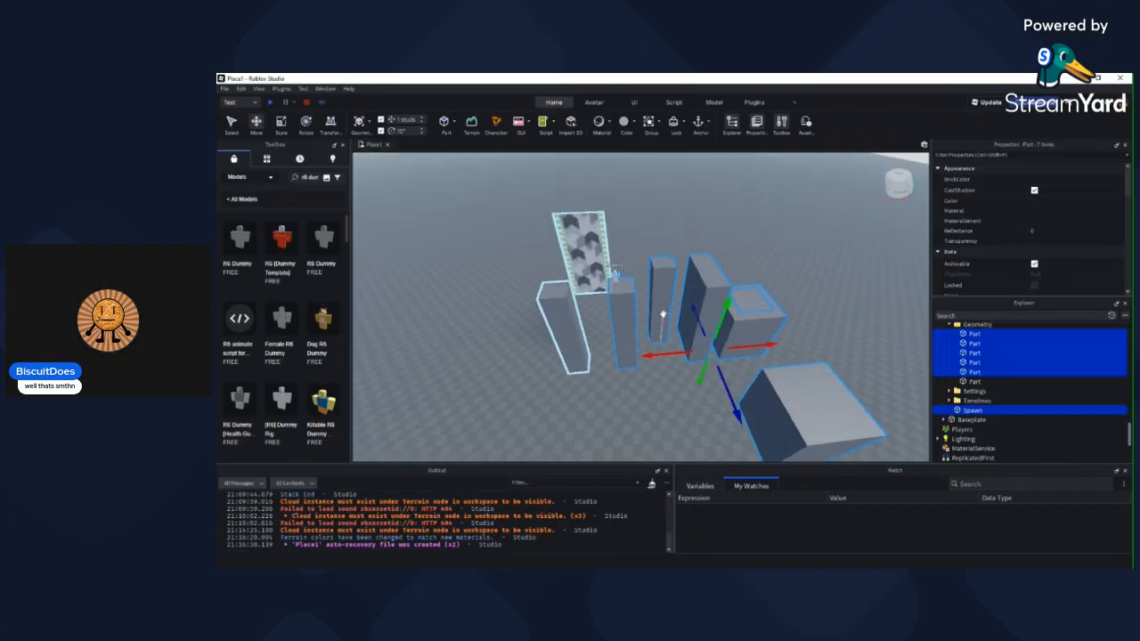
{"action": "scroll", "coordinate": [653, 324], "scroll_direction": "up", "scroll_amount": 3}
{"action": "left_click_drag", "start_coordinate": [611, 204], "coordinate": [573, 257]}
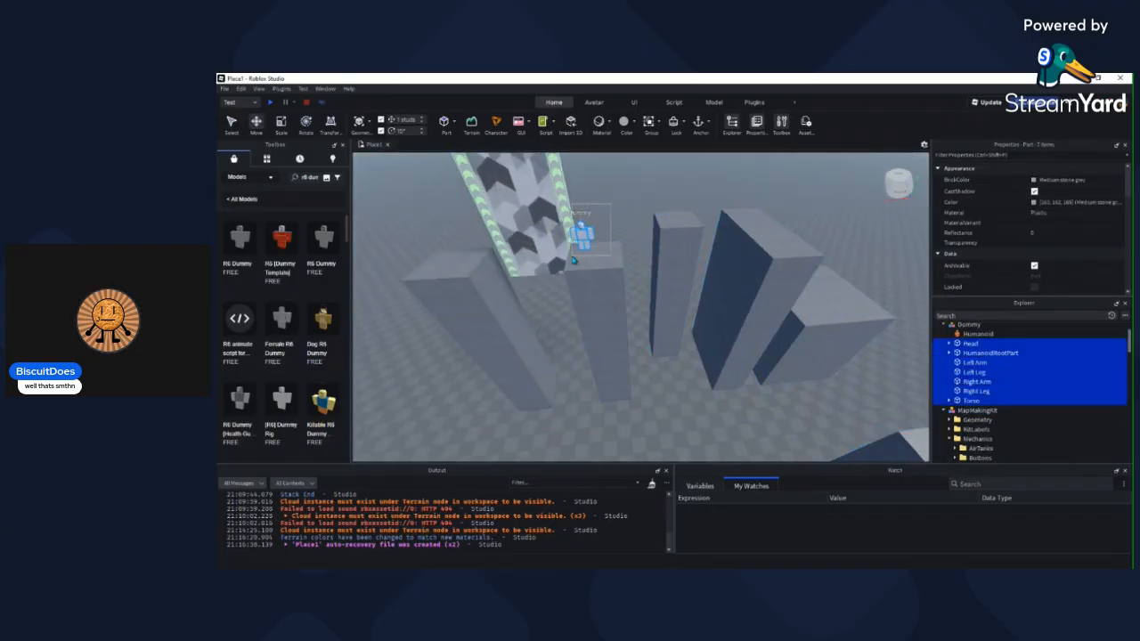
{"action": "right_click_drag", "start_coordinate": [690, 387], "coordinate": [694, 387]}
{"action": "left_click", "coordinate": [691, 385]}
{"action": "scroll", "coordinate": [690, 386], "scroll_direction": "down", "scroll_amount": 5}
{"action": "right_click_drag", "start_coordinate": [557, 250], "coordinate": [551, 244]}
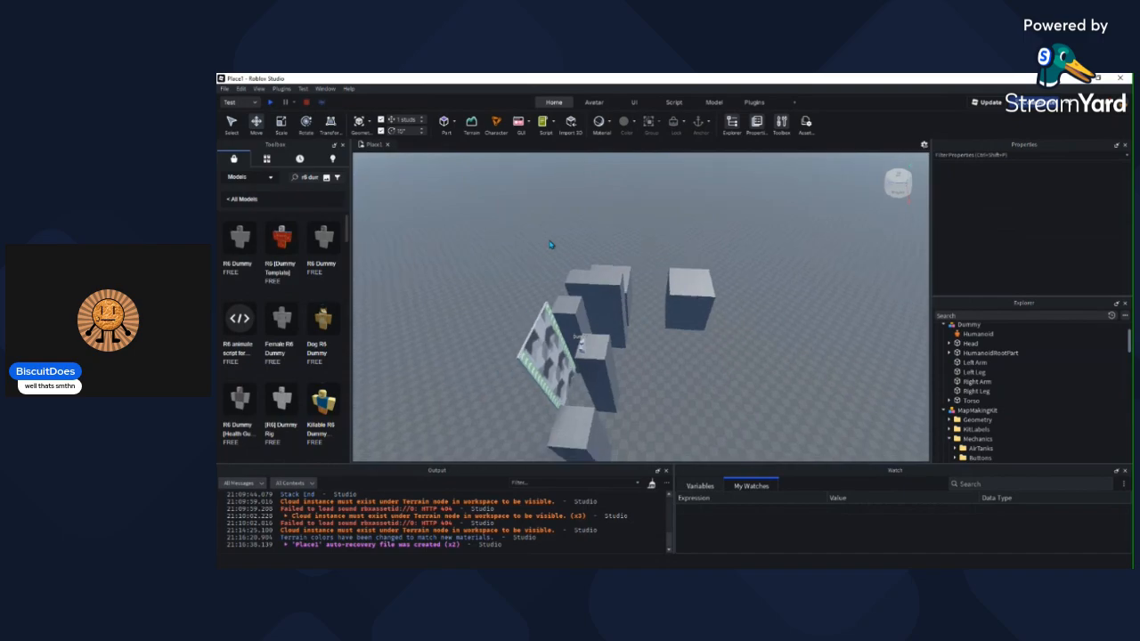
{"action": "left_click_drag", "start_coordinate": [552, 229], "coordinate": [726, 385]}
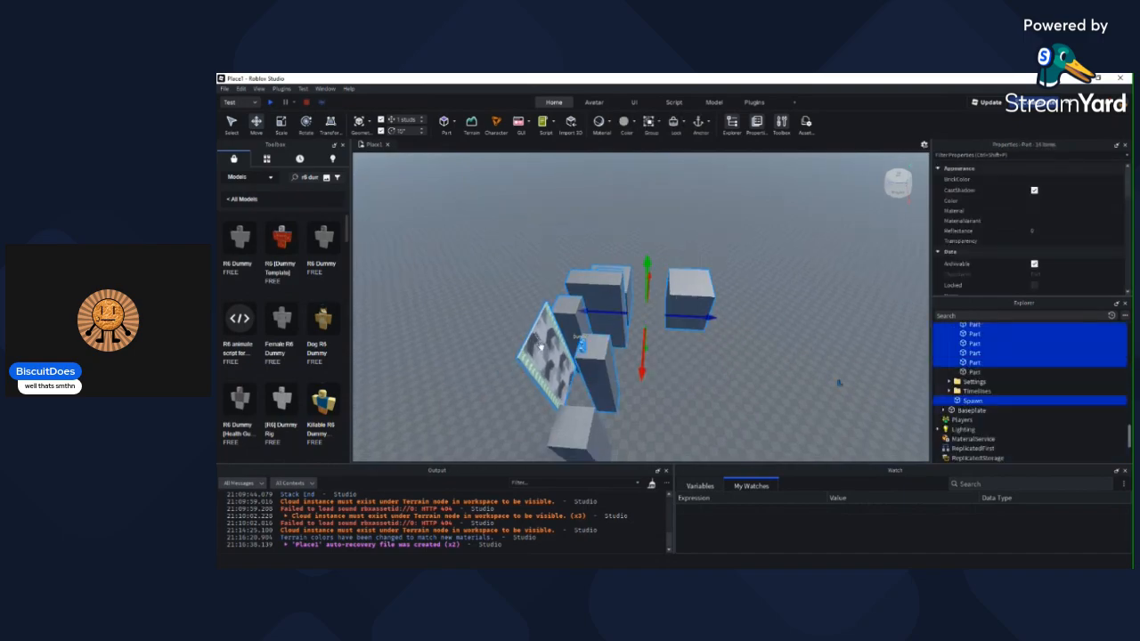
{"action": "left_click", "coordinate": [671, 399]}
{"action": "right_click_drag", "start_coordinate": [671, 399], "coordinate": [672, 399]}
{"action": "scroll", "coordinate": [671, 399], "scroll_direction": "down", "scroll_amount": 1}
{"action": "left_click_drag", "start_coordinate": [578, 225], "coordinate": [826, 401]}
{"action": "left_click", "coordinate": [606, 231]}
{"action": "left_click_drag", "start_coordinate": [580, 213], "coordinate": [827, 437]}
{"action": "left_click", "coordinate": [583, 226]}
Step: Box-select the platforms leading up to the Walljump and nudge the group with the Move tool
{"action": "left_click_drag", "start_coordinate": [578, 221], "coordinate": [794, 415]}
{"action": "right_click_drag", "start_coordinate": [735, 330], "coordinate": [735, 330]}
{"action": "scroll", "coordinate": [735, 330], "scroll_direction": "up", "scroll_amount": 3}
{"action": "left_click_drag", "start_coordinate": [734, 362], "coordinate": [736, 361]}
{"action": "left_click", "coordinate": [682, 356]}
Step: Examine the jump from the dummy's pillar past the Walljump to the landing pillar from several angles
{"action": "scroll", "coordinate": [682, 357], "scroll_direction": "up", "scroll_amount": 4}
{"action": "right_click_drag", "start_coordinate": [683, 356], "coordinate": [683, 360]}
{"action": "scroll", "coordinate": [682, 356], "scroll_direction": "down", "scroll_amount": 2}
{"action": "scroll", "coordinate": [681, 355], "scroll_direction": "down", "scroll_amount": 3}
{"action": "scroll", "coordinate": [678, 356], "scroll_direction": "up", "scroll_amount": 4}
{"action": "scroll", "coordinate": [678, 355], "scroll_direction": "down", "scroll_amount": 4}
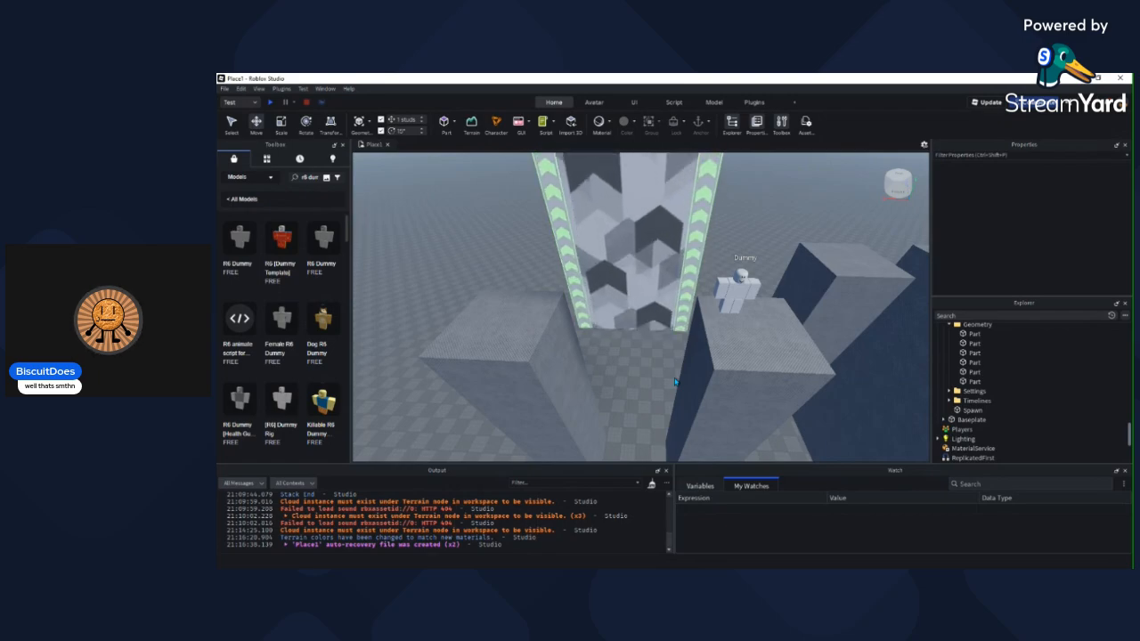
{"action": "right_click_drag", "start_coordinate": [734, 332], "coordinate": [722, 335]}
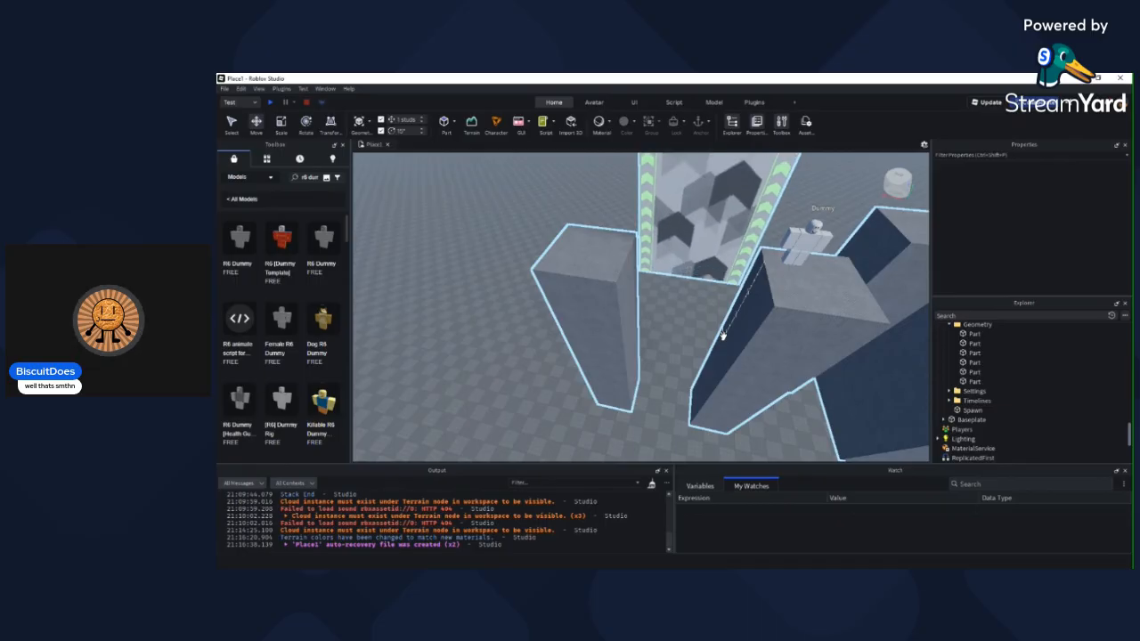
{"action": "right_click_drag", "start_coordinate": [723, 336], "coordinate": [727, 334]}
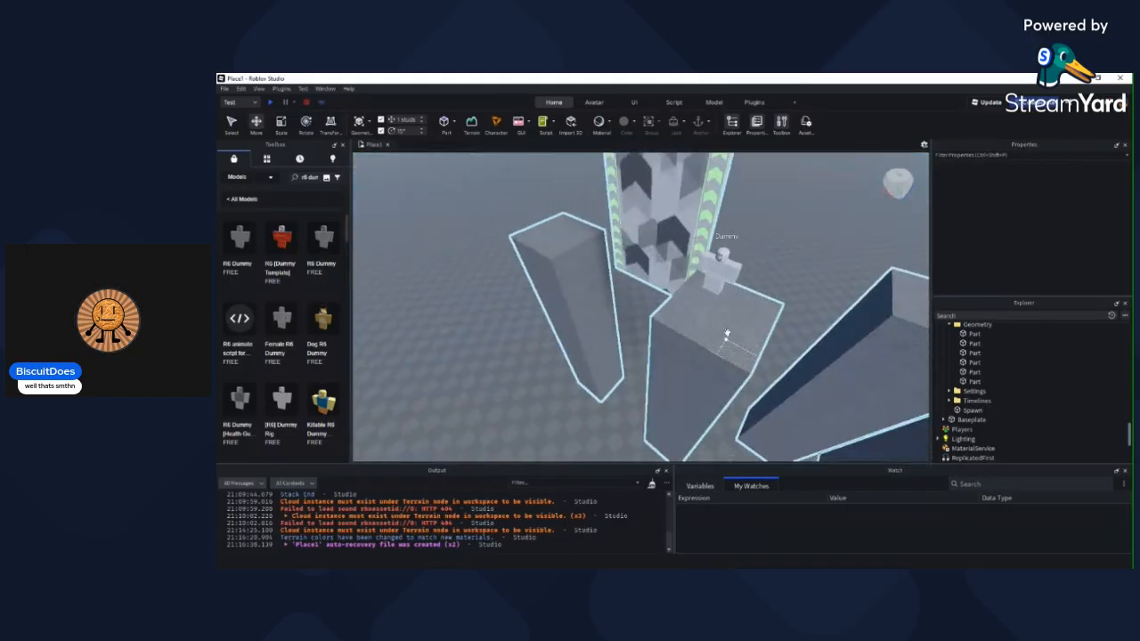
Step: Duplicate the landing pillar and move the copy beyond it as the following platform
{"action": "right_click_drag", "start_coordinate": [662, 306], "coordinate": [600, 231]}
{"action": "right_click_drag", "start_coordinate": [627, 298], "coordinate": [636, 342]}
{"action": "left_click", "coordinate": [668, 312]}
{"action": "key", "text": "ctrl+d"}
{"action": "left_click_drag", "start_coordinate": [651, 304], "coordinate": [720, 296]}
{"action": "right_click_drag", "start_coordinate": [720, 296], "coordinate": [720, 296]}
Step: Scale the duplicated pillar to make it taller than the landing pillar
{"action": "key", "text": "ctrl+1"}
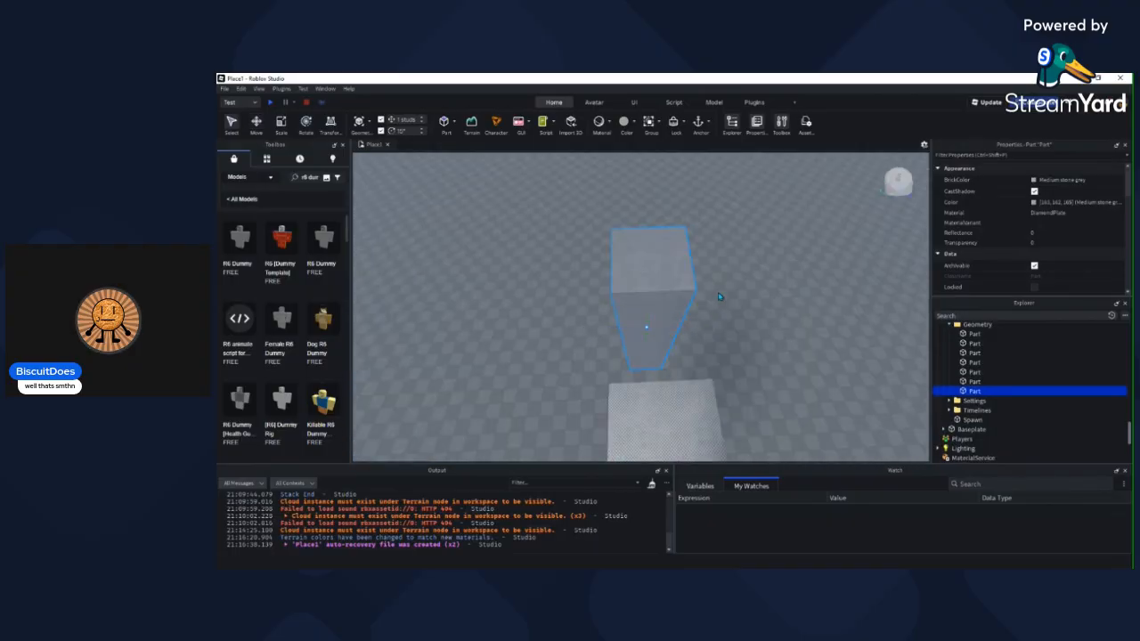
{"action": "key", "text": "ctrl+3"}
{"action": "right_click_drag", "start_coordinate": [664, 308], "coordinate": [643, 314]}
{"action": "left_click_drag", "start_coordinate": [619, 323], "coordinate": [656, 269]}
{"action": "left_click", "coordinate": [672, 267]}
Step: Select the tall pillar again and shift it with the Move tool relative to the landing pillar
{"action": "right_click_drag", "start_coordinate": [695, 267], "coordinate": [659, 279]}
{"action": "key", "text": "s"}
{"action": "left_click", "coordinate": [596, 272]}
{"action": "key", "text": "ctrl+1"}
{"action": "key", "text": "ctrl+2"}
{"action": "left_click_drag", "start_coordinate": [634, 310], "coordinate": [661, 317]}
{"action": "left_click", "coordinate": [730, 385]}
{"action": "right_click_drag", "start_coordinate": [730, 386], "coordinate": [736, 343]}
{"action": "key", "text": "s"}
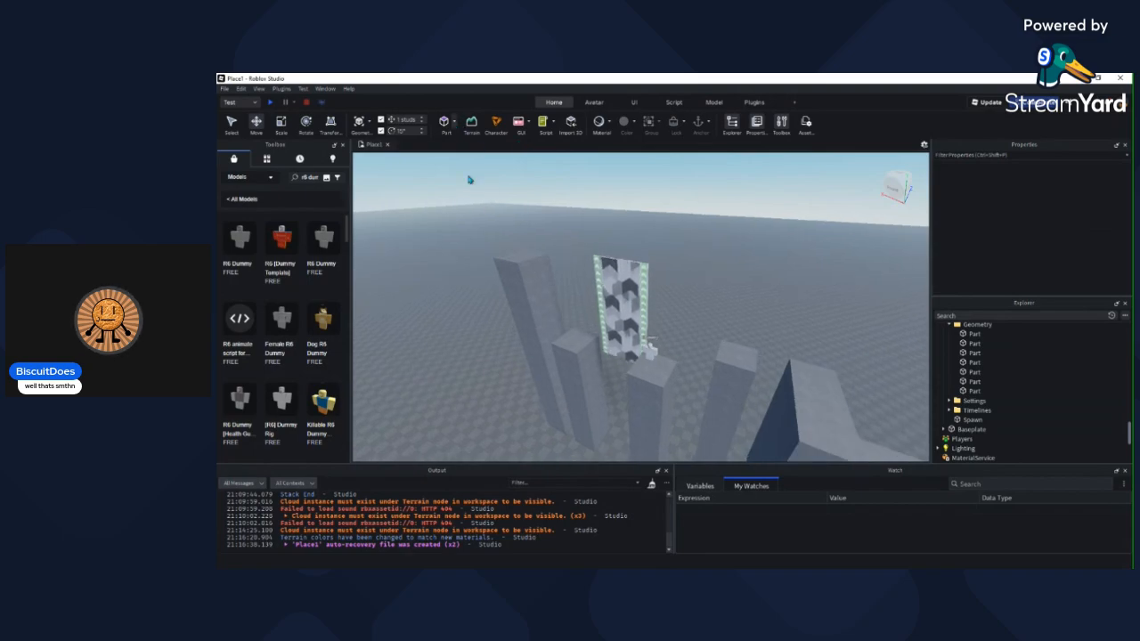
Step: Insert a truss part into the Geometry folder of the map
{"action": "right_click_drag", "start_coordinate": [838, 306], "coordinate": [840, 304]}
{"action": "scroll", "coordinate": [954, 405], "scroll_direction": "up", "scroll_amount": 1}
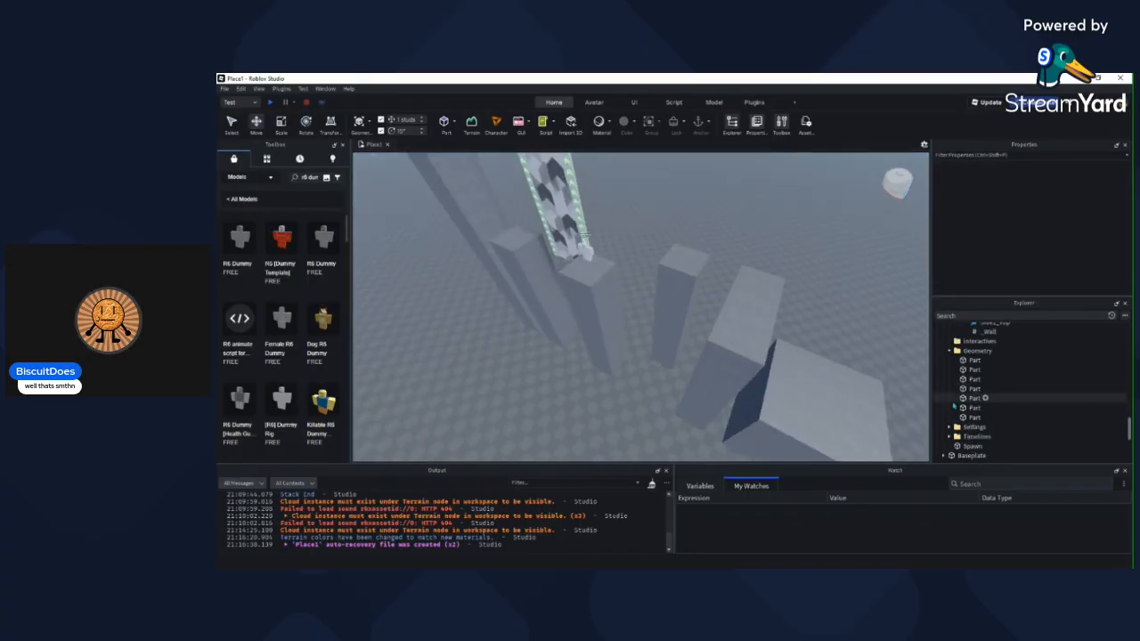
{"action": "scroll", "coordinate": [967, 392], "scroll_direction": "up", "scroll_amount": 2}
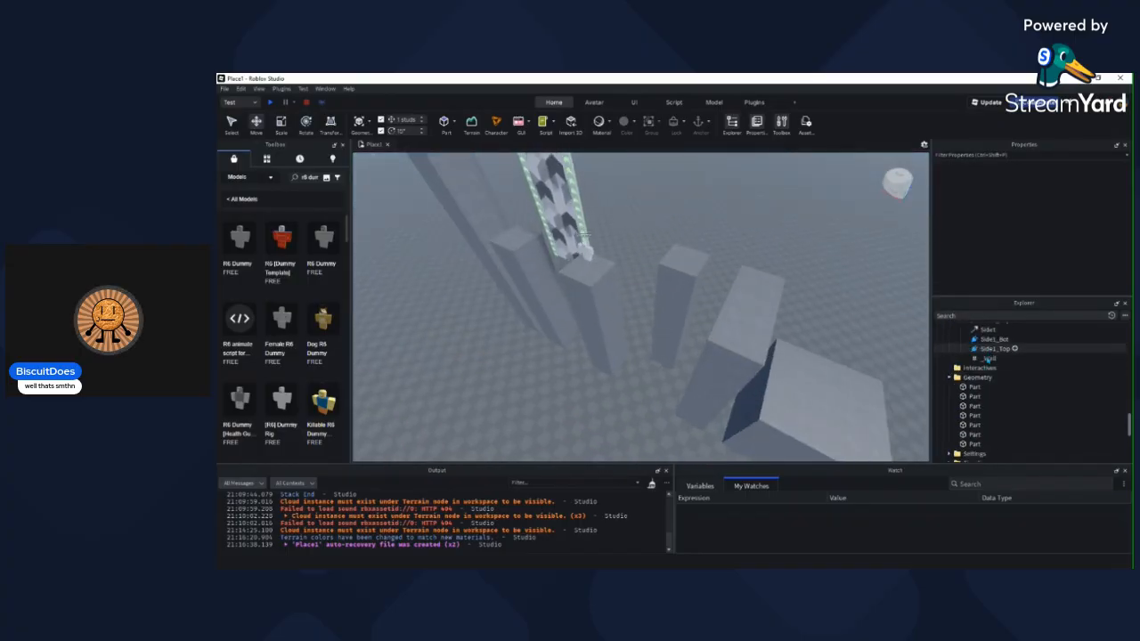
{"action": "left_click", "coordinate": [997, 378]}
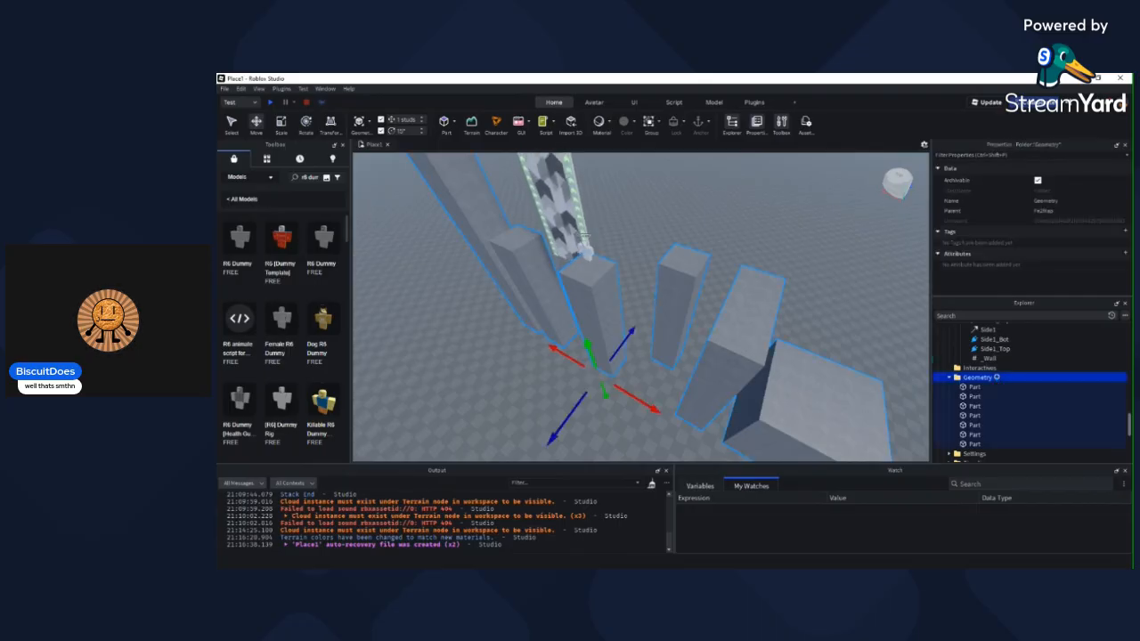
{"action": "left_click", "coordinate": [885, 308]}
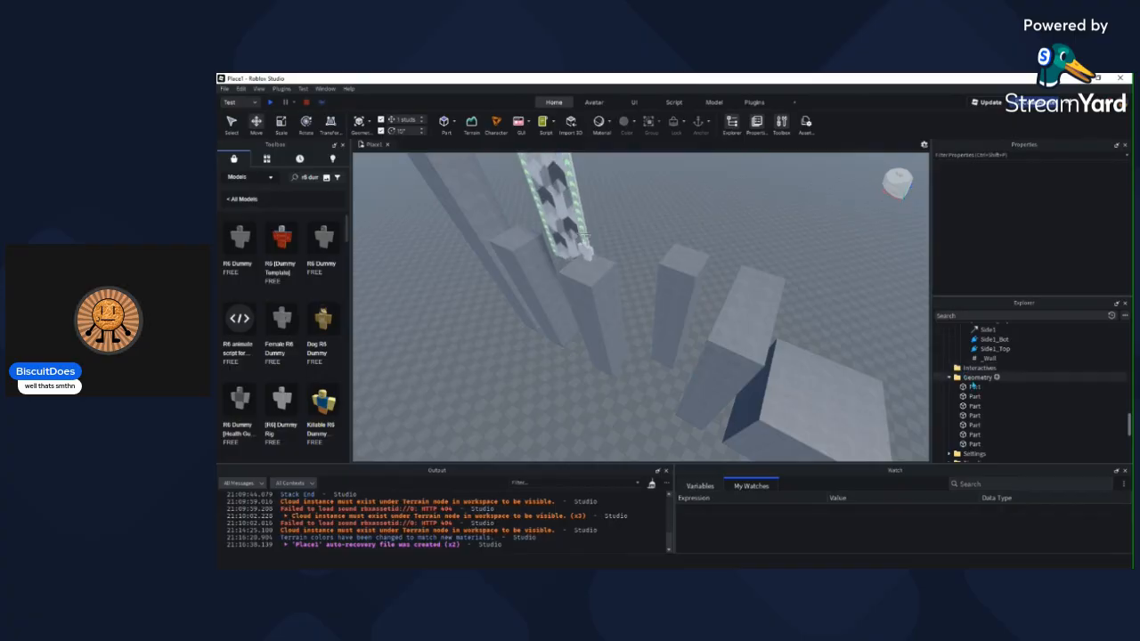
{"action": "left_click", "coordinate": [996, 379]}
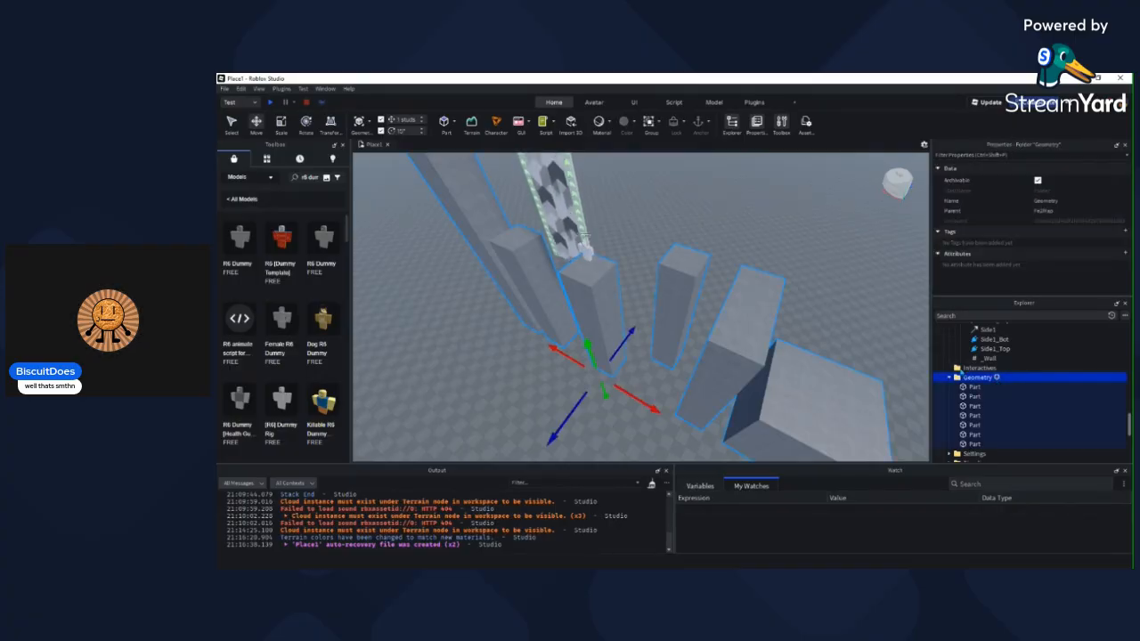
{"action": "left_click", "coordinate": [932, 375]}
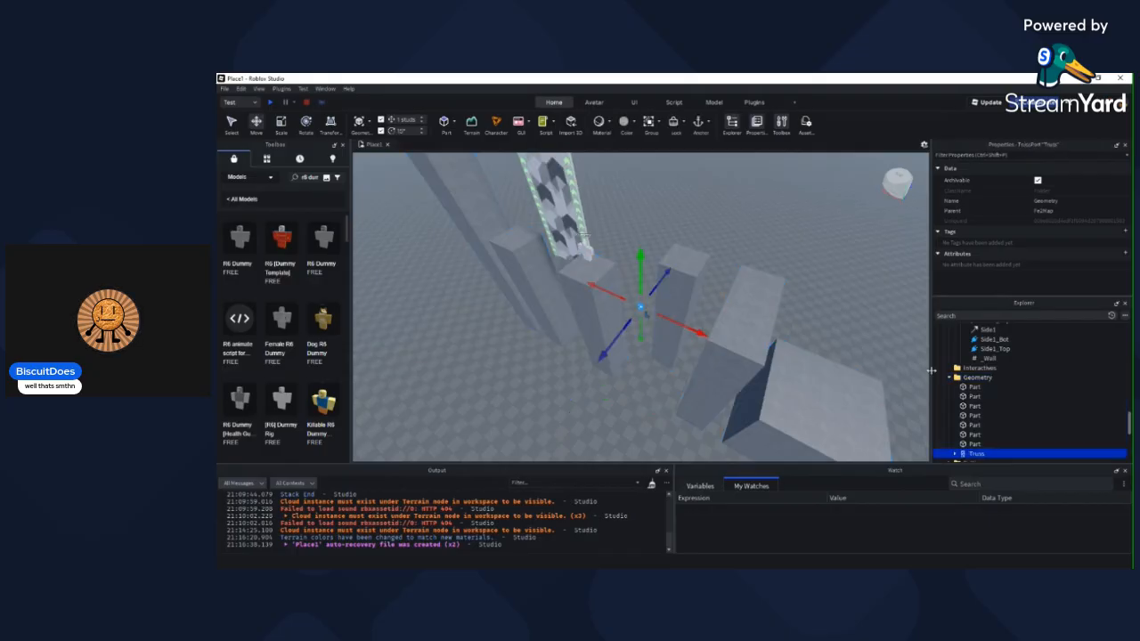
Step: Move the new truss over to the long diamond-plate pillar beside the lower wide block
{"action": "key", "text": "w"}
{"action": "key", "text": "w"}
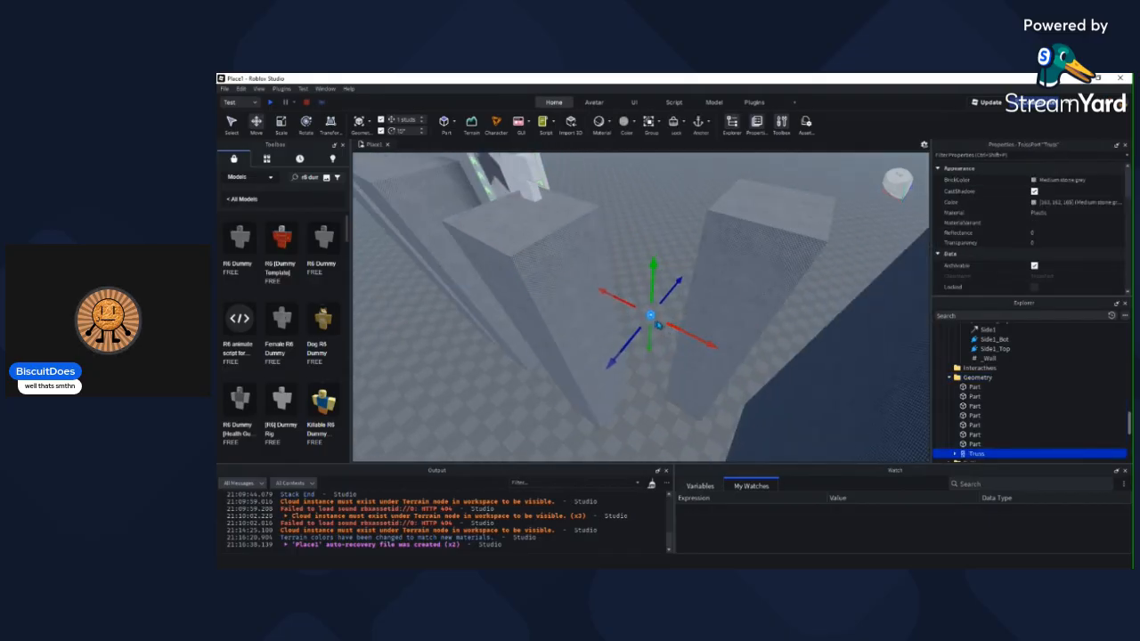
{"action": "left_click_drag", "start_coordinate": [650, 315], "coordinate": [588, 295]}
{"action": "key", "text": "d"}
{"action": "key", "text": "w"}
{"action": "key", "text": "w"}
{"action": "key", "text": "a"}
{"action": "key", "text": "d"}
{"action": "key", "text": "w"}
{"action": "right_click_drag", "start_coordinate": [588, 297], "coordinate": [583, 315]}
{"action": "key", "text": "s"}
{"action": "left_click_drag", "start_coordinate": [578, 305], "coordinate": [578, 442]}
{"action": "right_click_drag", "start_coordinate": [604, 410], "coordinate": [604, 410]}
{"action": "key", "text": "s"}
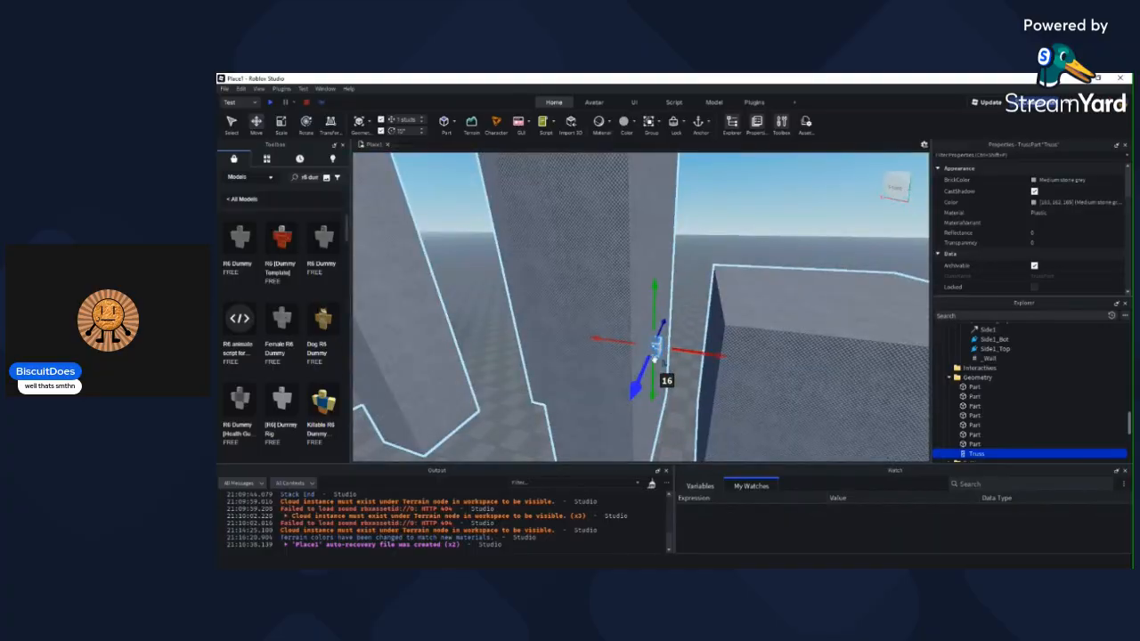
Step: Align the truss against the long pillar's side face, just above the lower wide block
{"action": "left_click_drag", "start_coordinate": [654, 308], "coordinate": [653, 301]}
{"action": "right_click_drag", "start_coordinate": [654, 300], "coordinate": [653, 301]}
{"action": "left_click_drag", "start_coordinate": [656, 324], "coordinate": [665, 316]}
{"action": "scroll", "coordinate": [665, 315], "scroll_direction": "up", "scroll_amount": 1}
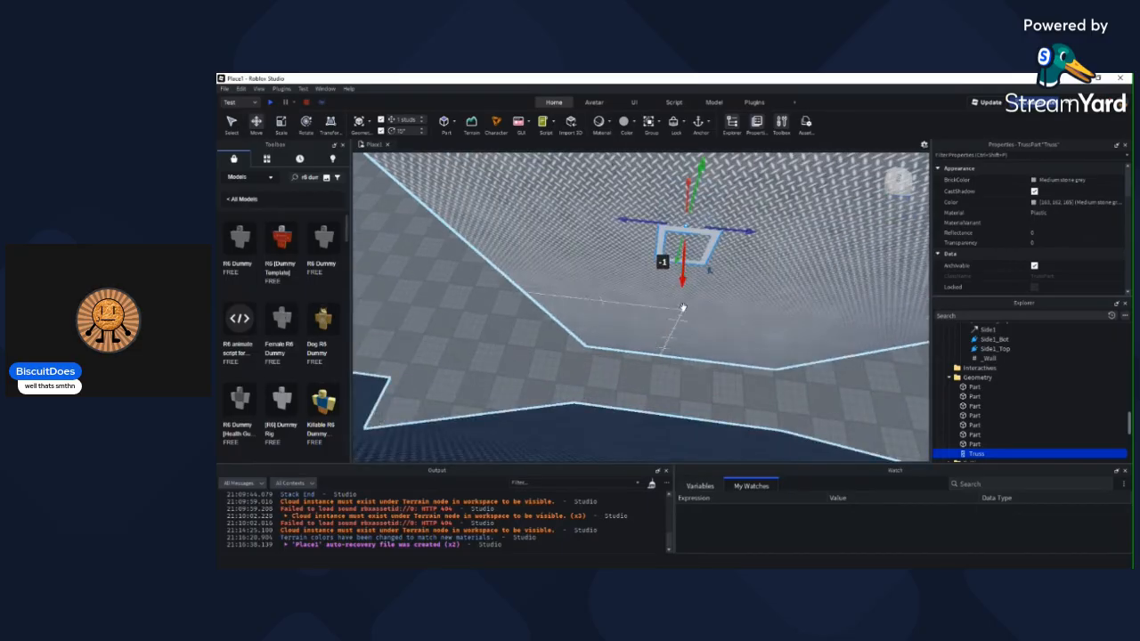
{"action": "right_click_drag", "start_coordinate": [683, 307], "coordinate": [646, 234]}
{"action": "left_click_drag", "start_coordinate": [646, 234], "coordinate": [670, 233]}
{"action": "right_click_drag", "start_coordinate": [670, 234], "coordinate": [668, 233]}
Step: Scale the truss upward so it reaches the long pillar's top edge
{"action": "key", "text": "ctrl+3"}
{"action": "scroll", "coordinate": [572, 280], "scroll_direction": "down", "scroll_amount": 2}
{"action": "left_click_drag", "start_coordinate": [602, 297], "coordinate": [592, 232]}
{"action": "right_click_drag", "start_coordinate": [593, 231], "coordinate": [594, 232]}
Step: Duplicate the truss four times at 2-stud spacing to form a climbing wall of five side-by-side trusses
{"action": "key", "text": "ctrl+d"}
{"action": "key", "text": "ctrl+2"}
{"action": "left_click_drag", "start_coordinate": [649, 325], "coordinate": [718, 329]}
{"action": "key", "text": "ctrl+d"}
{"action": "key", "text": "ctrl+d"}
{"action": "key", "text": "ctrl+d"}
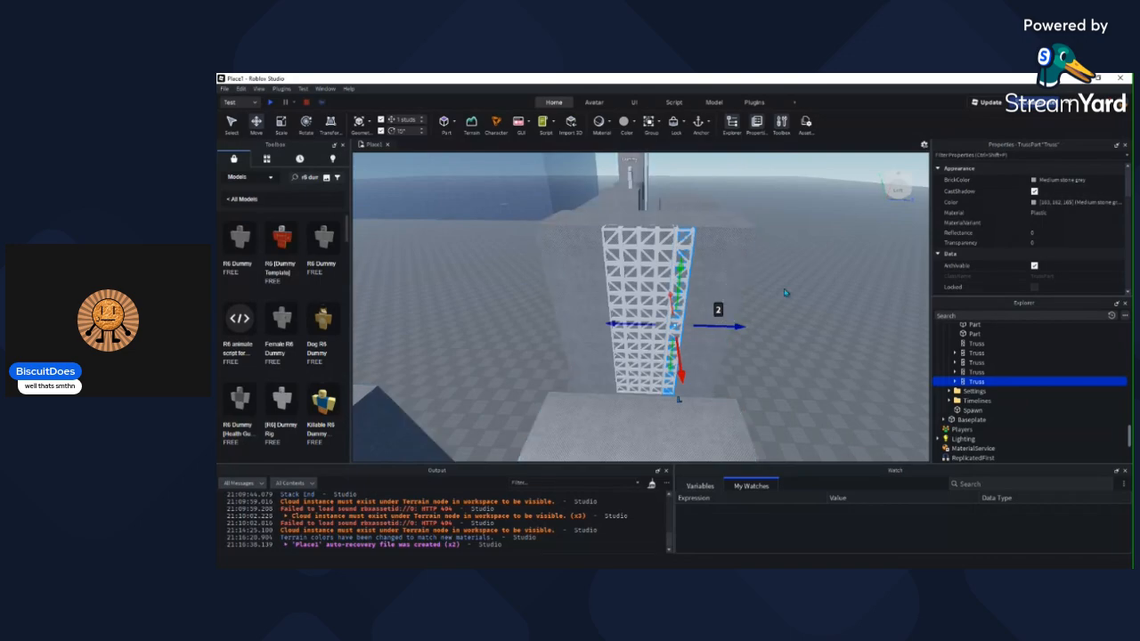
{"action": "left_click", "coordinate": [754, 312]}
{"action": "right_click_drag", "start_coordinate": [754, 312], "coordinate": [781, 288]}
{"action": "scroll", "coordinate": [781, 287], "scroll_direction": "up", "scroll_amount": 3}
{"action": "scroll", "coordinate": [781, 287], "scroll_direction": "down", "scroll_amount": 4}
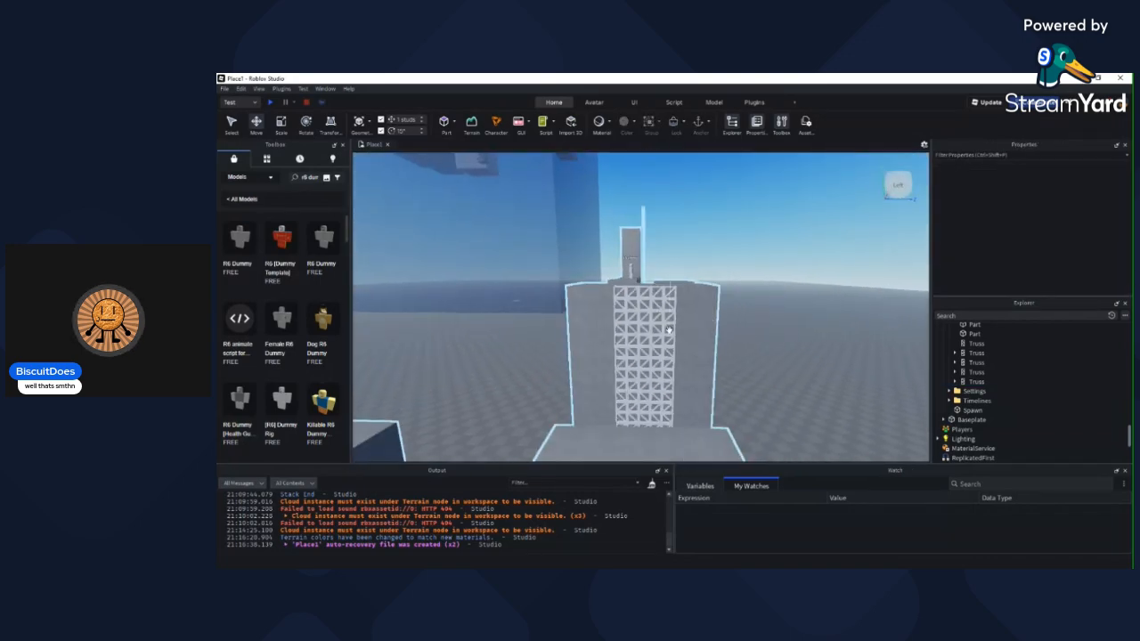
Step: Select all five trusses together and shift them sideways along the pillar face
{"action": "scroll", "coordinate": [669, 331], "scroll_direction": "up", "scroll_amount": 2}
{"action": "left_click", "coordinate": [678, 319]}
{"action": "left_click", "coordinate": [662, 314], "text": "shift"}
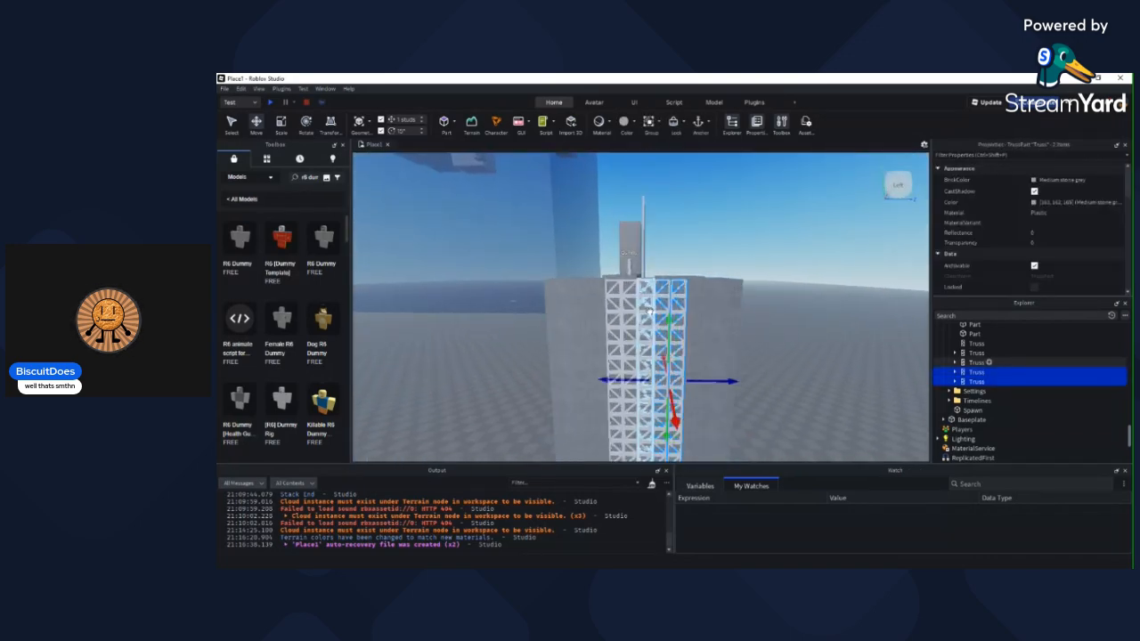
{"action": "left_click", "coordinate": [630, 317], "text": "shift"}
{"action": "left_click", "coordinate": [615, 328], "text": "shift"}
{"action": "left_click", "coordinate": [615, 331], "text": "shift"}
{"action": "left_click", "coordinate": [613, 334], "text": "shift"}
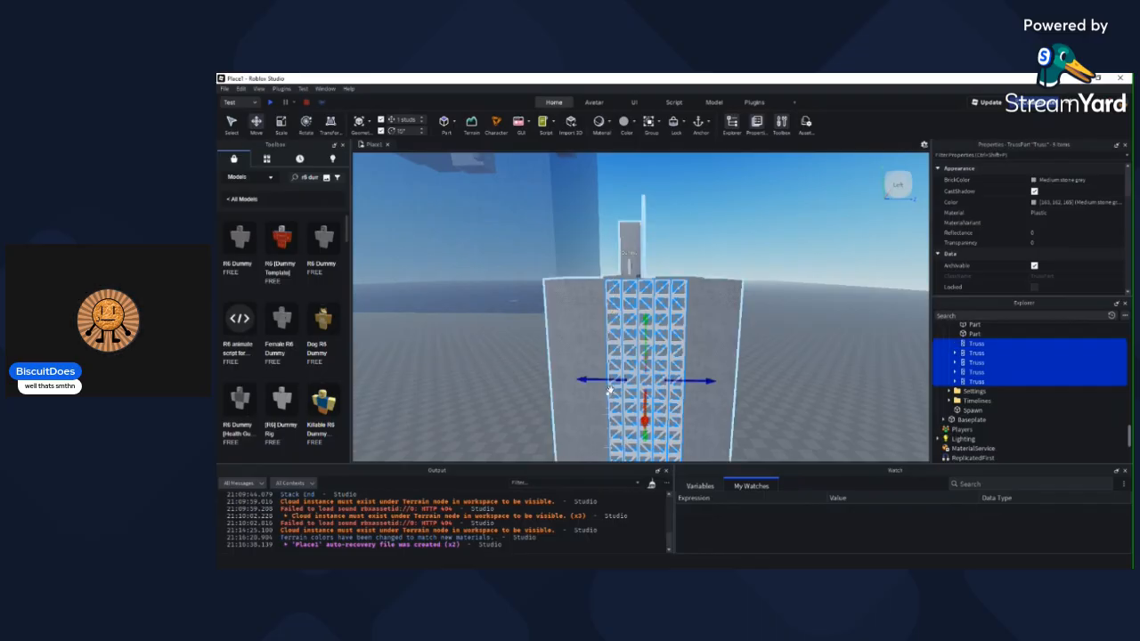
{"action": "left_click_drag", "start_coordinate": [607, 384], "coordinate": [594, 379]}
Step: Examine the truss wall and the pillar's top edge from several angles
{"action": "left_click", "coordinate": [778, 361]}
{"action": "right_click_drag", "start_coordinate": [779, 360], "coordinate": [792, 324]}
{"action": "scroll", "coordinate": [775, 360], "scroll_direction": "up", "scroll_amount": 3}
{"action": "scroll", "coordinate": [775, 360], "scroll_direction": "down", "scroll_amount": 3}
{"action": "scroll", "coordinate": [775, 360], "scroll_direction": "up", "scroll_amount": 3}
{"action": "scroll", "coordinate": [775, 359], "scroll_direction": "up", "scroll_amount": 2}
{"action": "scroll", "coordinate": [784, 348], "scroll_direction": "down", "scroll_amount": 3}
{"action": "scroll", "coordinate": [781, 330], "scroll_direction": "up", "scroll_amount": 3}
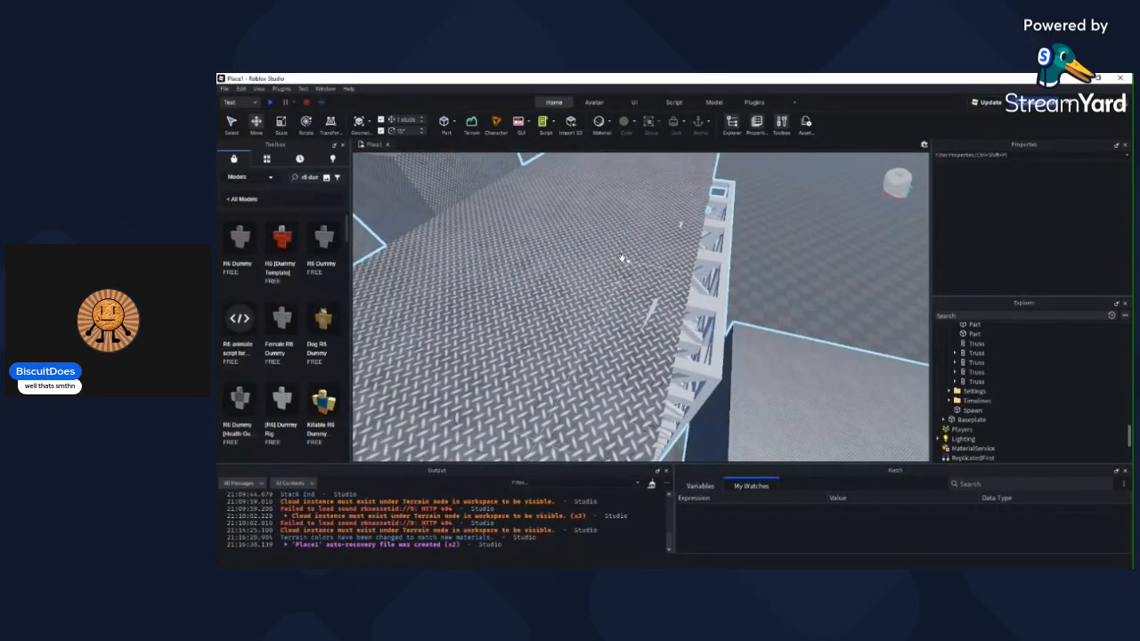
{"action": "scroll", "coordinate": [649, 302], "scroll_direction": "down", "scroll_amount": 5}
Step: Set the Y size of the pillar behind the trusses to 50.001, keeping its other dimensions
{"action": "left_click", "coordinate": [647, 297]}
{"action": "key", "text": "f"}
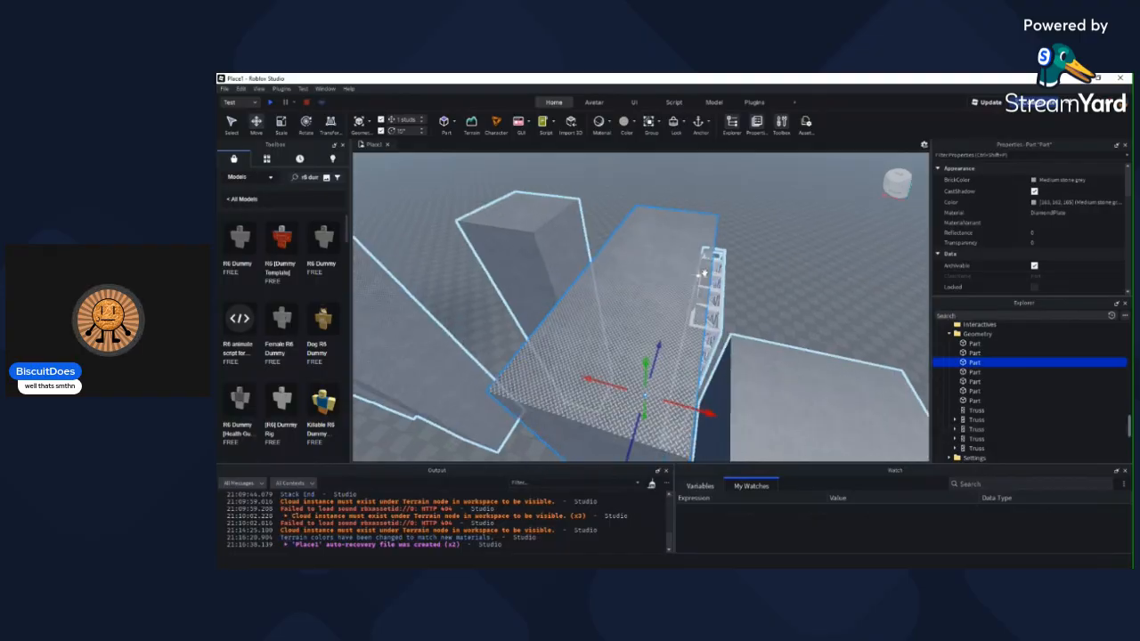
{"action": "scroll", "coordinate": [1003, 252], "scroll_direction": "down", "scroll_amount": 3}
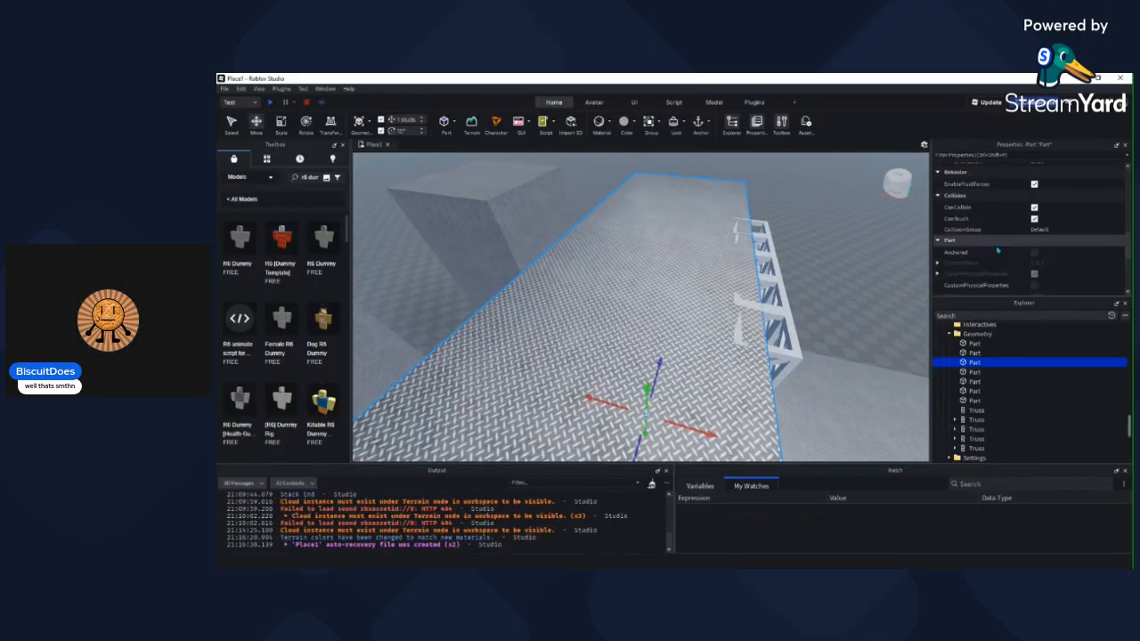
{"action": "scroll", "coordinate": [998, 251], "scroll_direction": "up", "scroll_amount": 3}
{"action": "scroll", "coordinate": [997, 251], "scroll_direction": "down", "scroll_amount": 3}
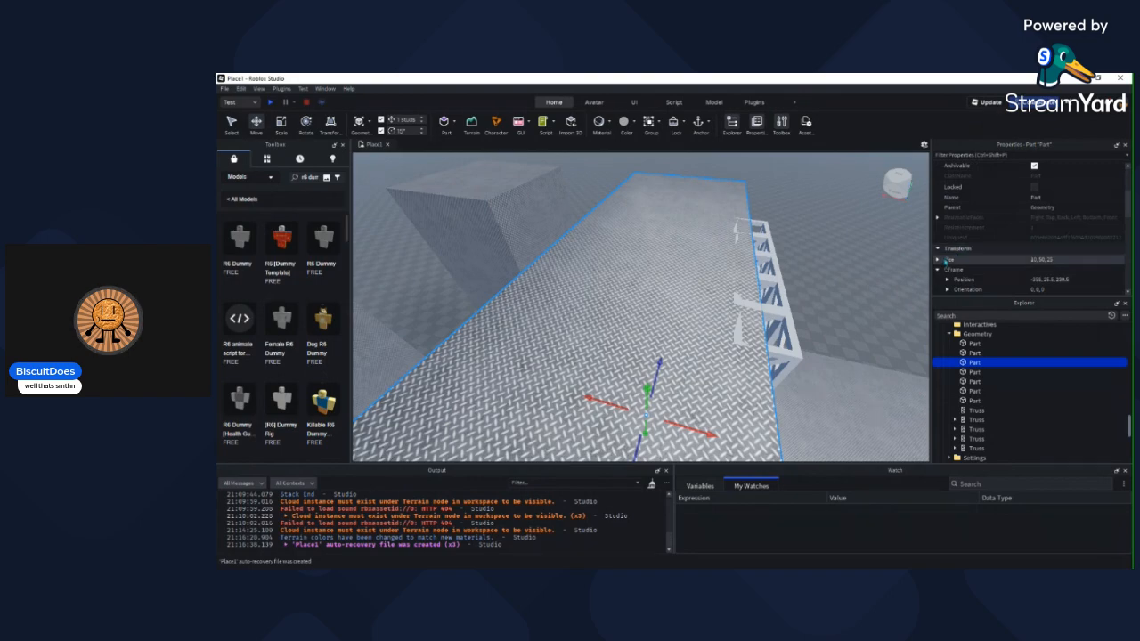
{"action": "key", "text": "s"}
{"action": "key", "text": "d"}
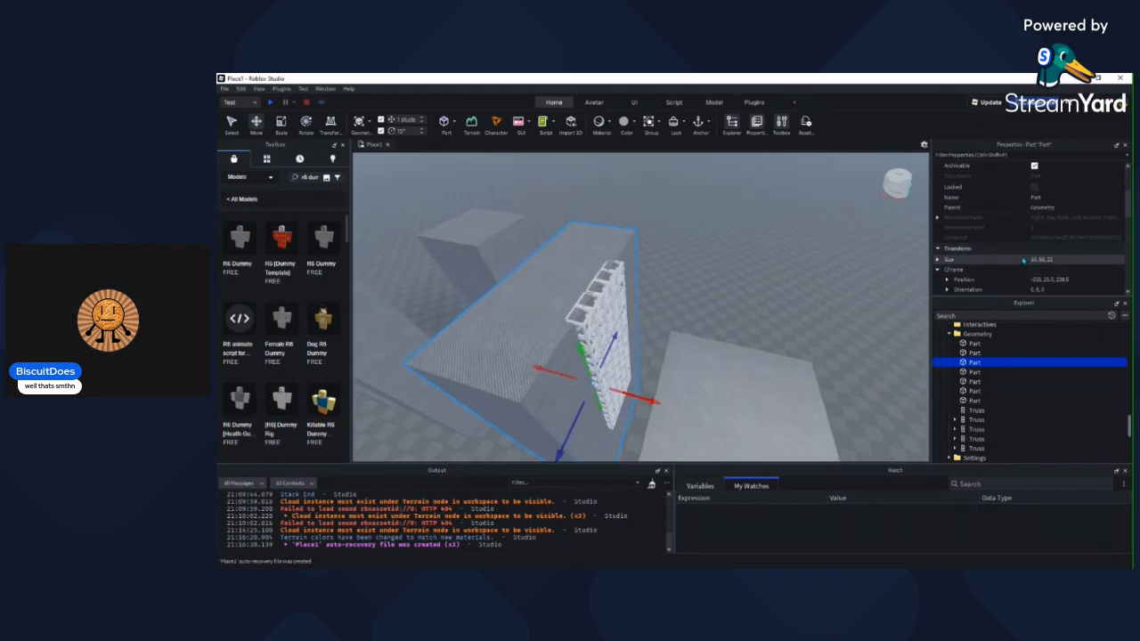
{"action": "left_click", "coordinate": [1042, 261]}
{"action": "left_click", "coordinate": [1043, 261]}
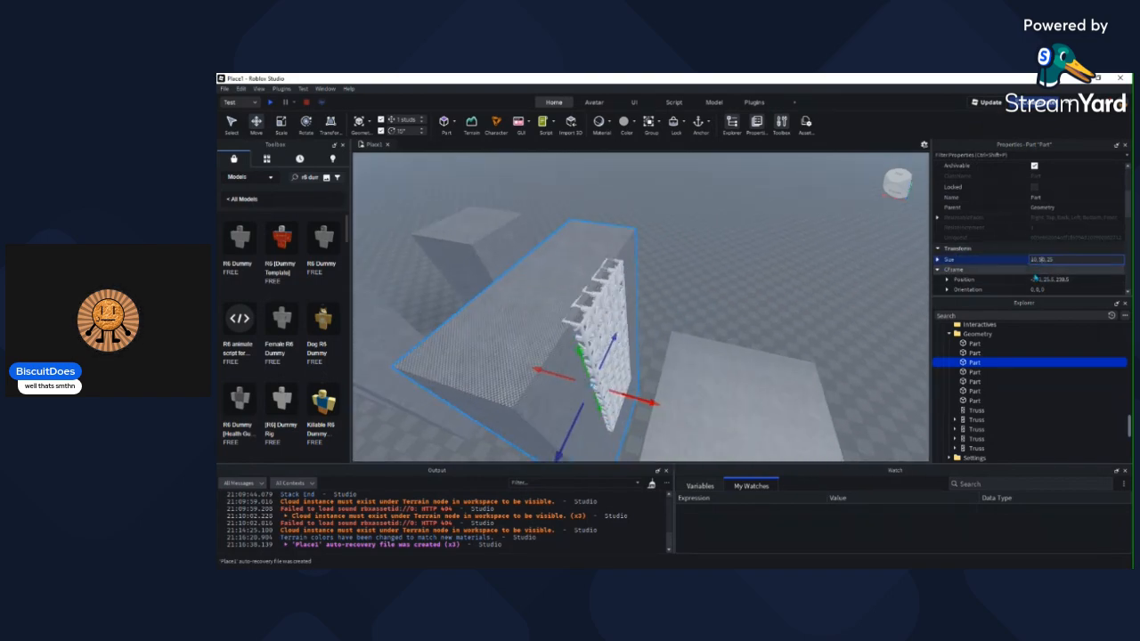
{"action": "type", "text": "1"}
{"action": "key", "text": "Return"}
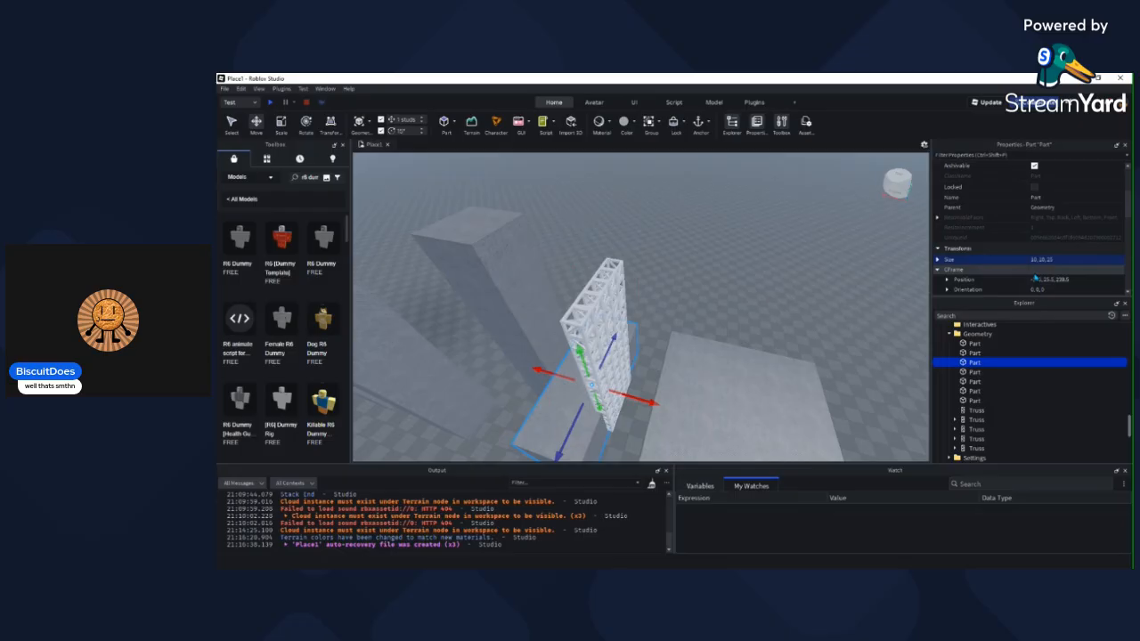
{"action": "left_click", "coordinate": [1042, 259]}
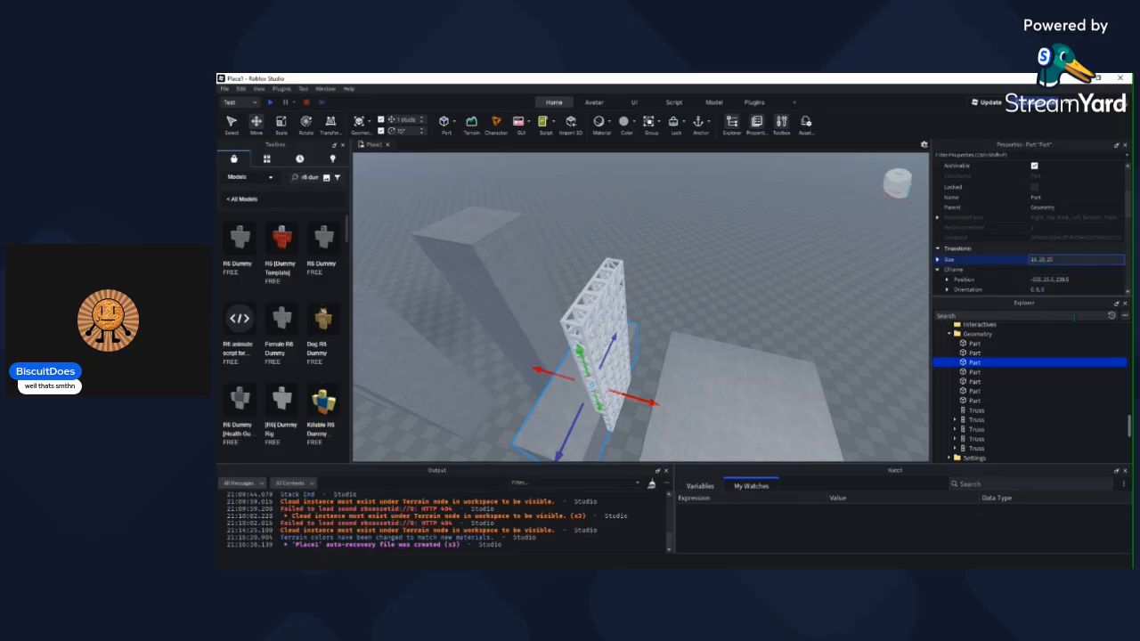
{"action": "key", "text": "Return"}
{"action": "left_click", "coordinate": [1042, 259]}
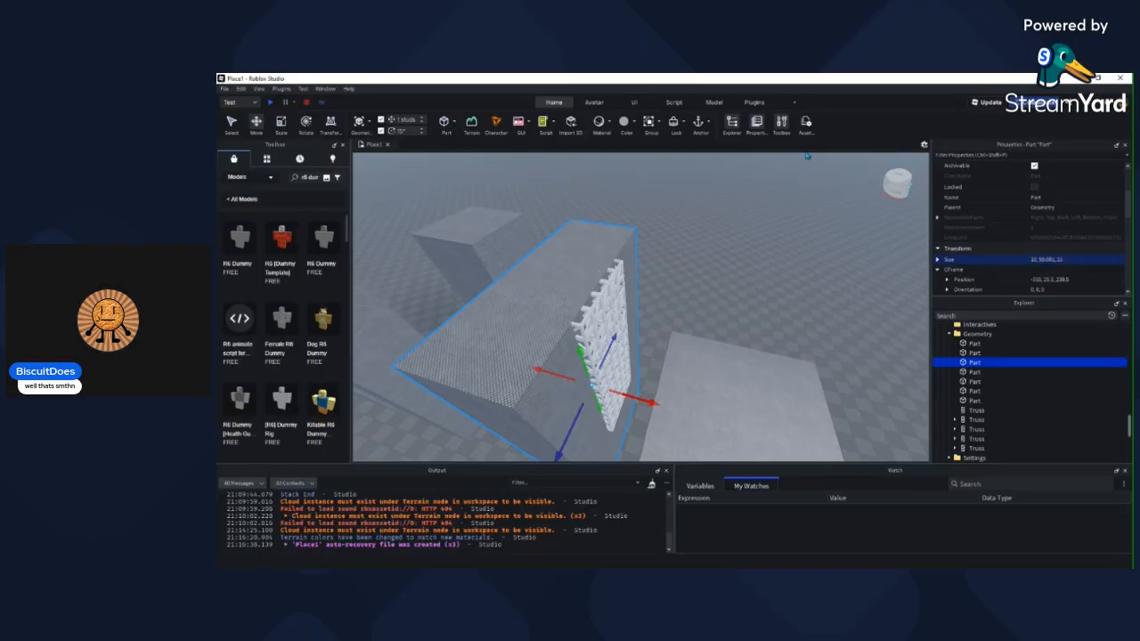
Step: Inspect the truss climb from several angles and go over to the example map's feature showcase
{"action": "left_click", "coordinate": [662, 157]}
{"action": "scroll", "coordinate": [675, 207], "scroll_direction": "up", "scroll_amount": 3}
{"action": "right_click_drag", "start_coordinate": [687, 234], "coordinate": [682, 228]}
{"action": "scroll", "coordinate": [682, 229], "scroll_direction": "down", "scroll_amount": 1}
{"action": "scroll", "coordinate": [682, 229], "scroll_direction": "up", "scroll_amount": 3}
{"action": "scroll", "coordinate": [669, 254], "scroll_direction": "down", "scroll_amount": 3}
{"action": "scroll", "coordinate": [666, 258], "scroll_direction": "down", "scroll_amount": 3}
{"action": "right_click_drag", "start_coordinate": [713, 283], "coordinate": [708, 277]}
{"action": "scroll", "coordinate": [716, 285], "scroll_direction": "up", "scroll_amount": 2}
{"action": "scroll", "coordinate": [711, 283], "scroll_direction": "down", "scroll_amount": 2}
{"action": "scroll", "coordinate": [706, 277], "scroll_direction": "up", "scroll_amount": 2}
{"action": "scroll", "coordinate": [707, 278], "scroll_direction": "down", "scroll_amount": 3}
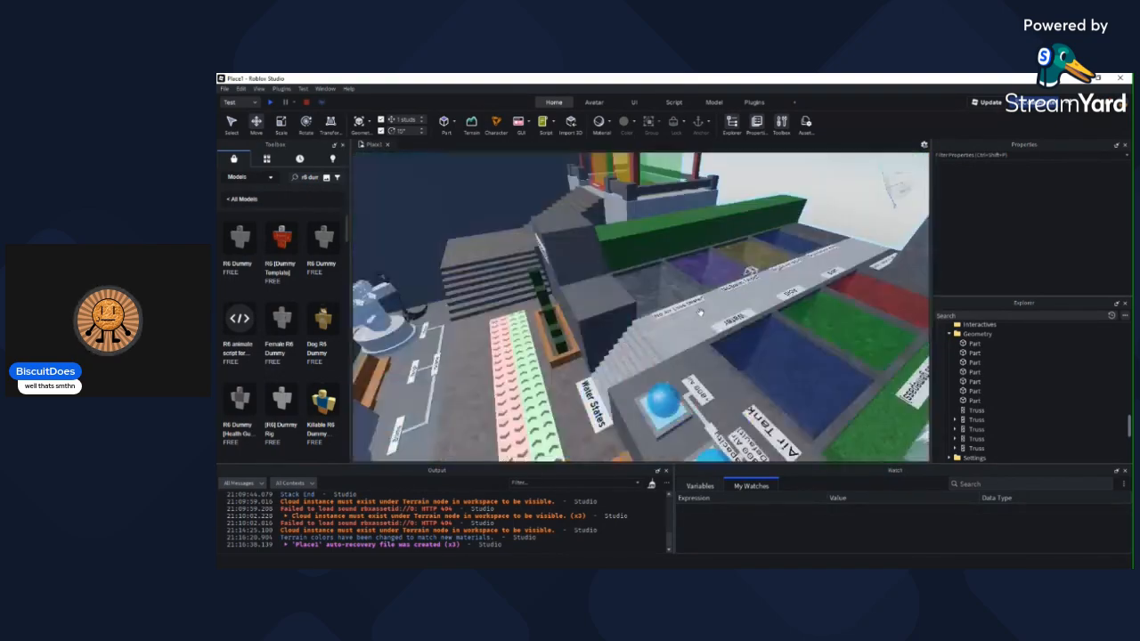
Step: Examine the row of example buttons in the showcase area
{"action": "right_click_drag", "start_coordinate": [702, 317], "coordinate": [701, 311]}
{"action": "key", "text": "w"}
{"action": "key", "text": "w"}
{"action": "key", "text": "w"}
{"action": "key", "text": "a"}
{"action": "key", "text": "w"}
{"action": "key", "text": "d"}
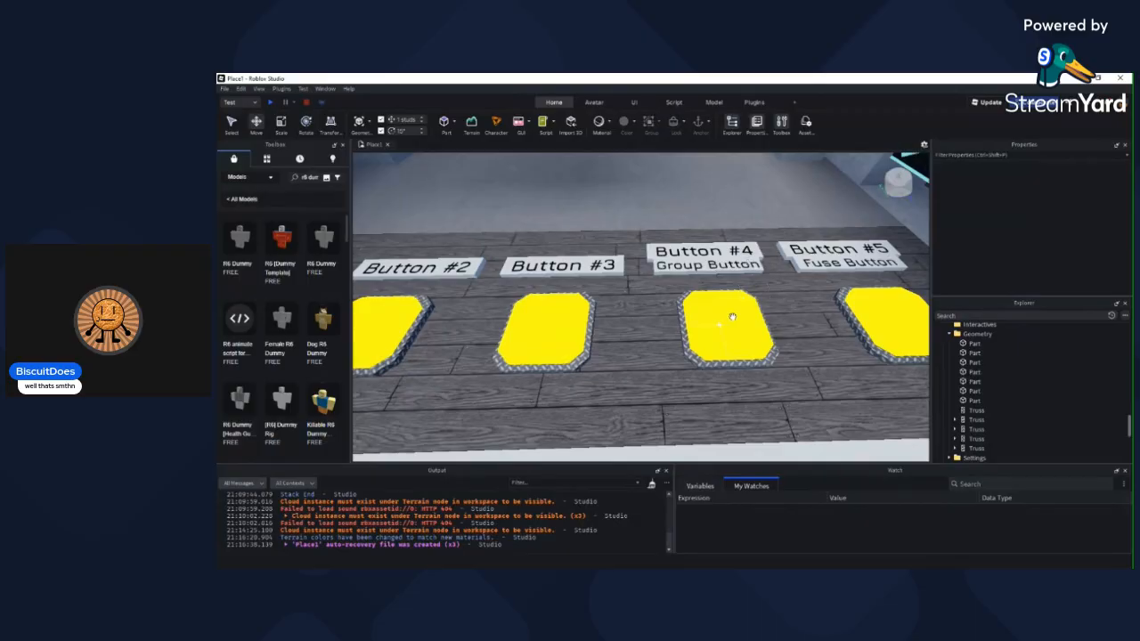
{"action": "key", "text": "d"}
{"action": "key", "text": "a"}
{"action": "key", "text": "s"}
{"action": "right_click_drag", "start_coordinate": [796, 261], "coordinate": [650, 275]}
{"action": "left_click", "coordinate": [641, 335]}
{"action": "mouse_move", "coordinate": [641, 335]}
{"action": "right_mouse_down"}
{"action": "mouse_move", "coordinate": [676, 270]}
{"action": "mouse_move", "coordinate": [645, 338]}
{"action": "right_mouse_up"}
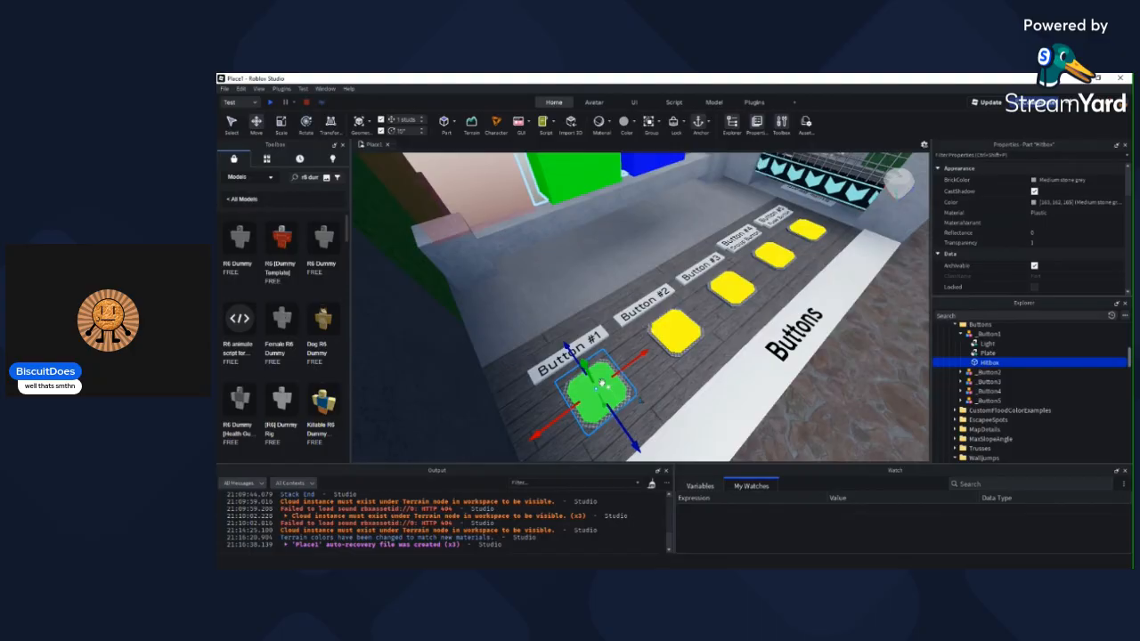
{"action": "key", "text": "ctrl+d"}
{"action": "left_click_drag", "start_coordinate": [597, 388], "coordinate": [603, 381]}
{"action": "key", "text": "s"}
{"action": "right_click_drag", "start_coordinate": [596, 390], "coordinate": [603, 381]}
{"action": "left_click_drag", "start_coordinate": [603, 381], "coordinate": [559, 405]}
{"action": "key", "text": "w"}
{"action": "right_click_drag", "start_coordinate": [560, 405], "coordinate": [595, 346]}
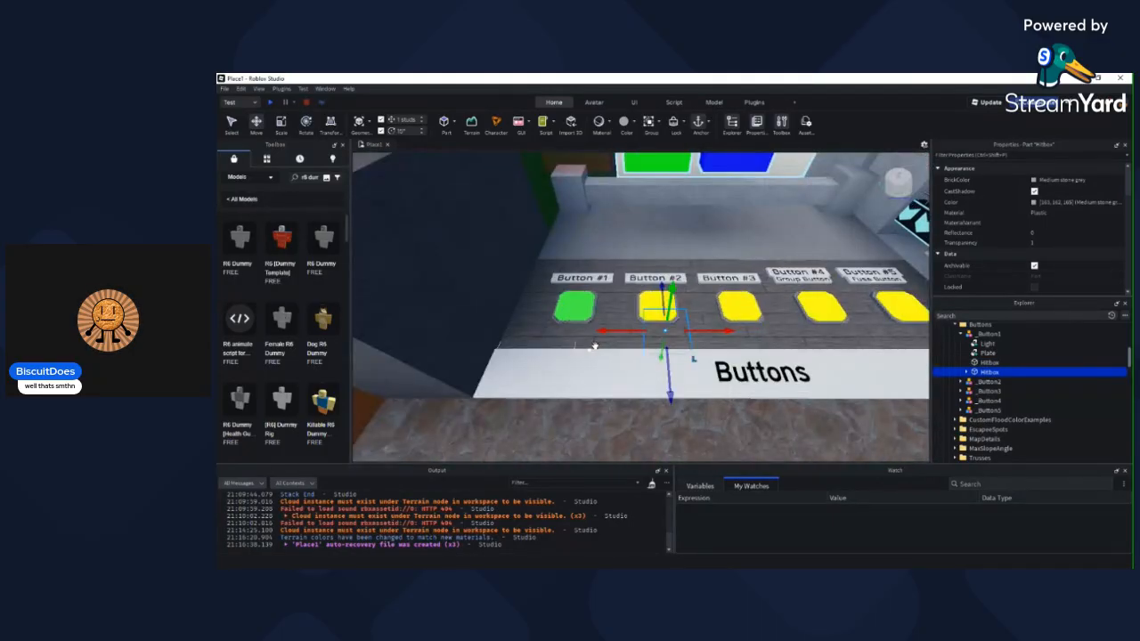
{"action": "key", "text": "Delete"}
Step: Copy the example _Button1 model and paste it into the Interactives folder of Fe2Map
{"action": "key", "text": "w"}
{"action": "key", "text": "a"}
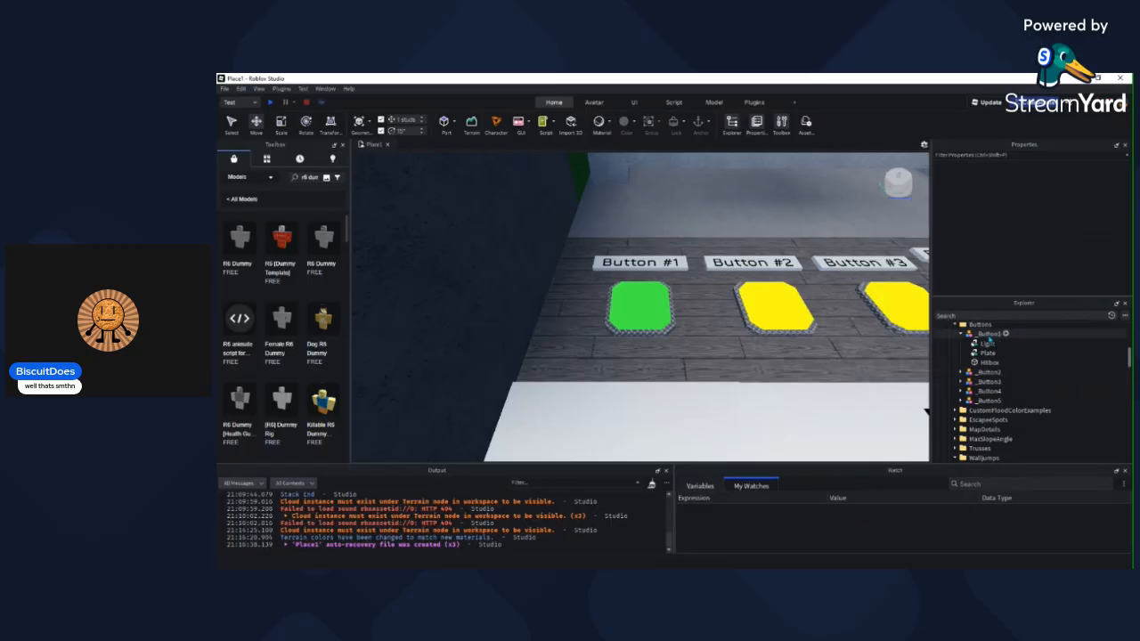
{"action": "left_click", "coordinate": [983, 336]}
{"action": "left_click", "coordinate": [962, 335]}
{"action": "right_click_drag", "start_coordinate": [745, 326], "coordinate": [823, 329]}
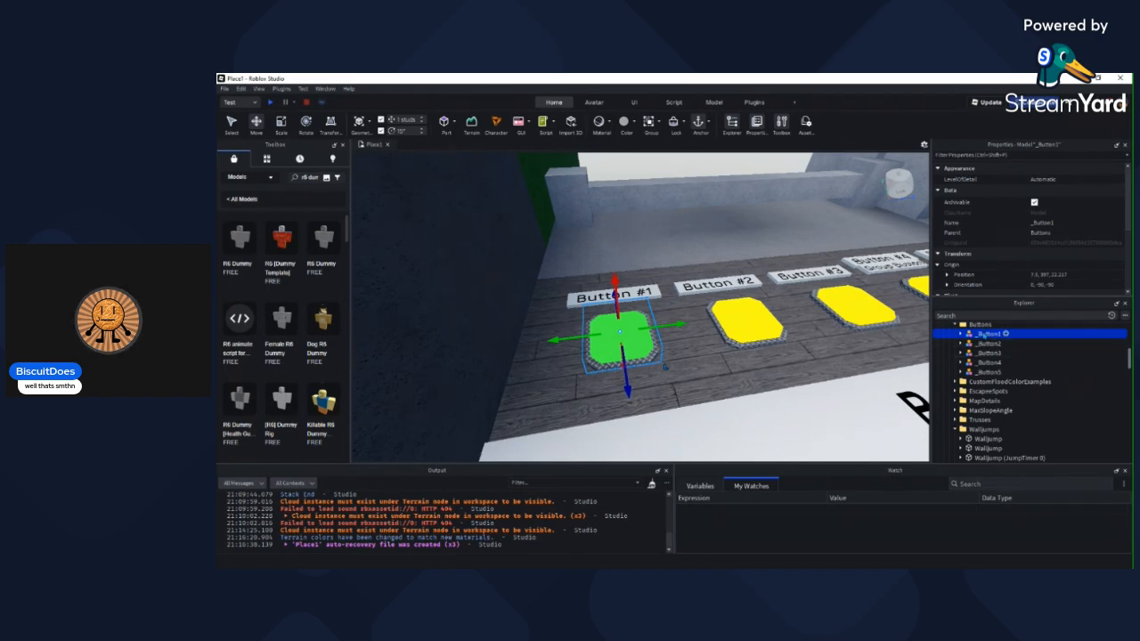
{"action": "scroll", "coordinate": [974, 346], "scroll_direction": "down", "scroll_amount": 3}
{"action": "scroll", "coordinate": [973, 347], "scroll_direction": "down", "scroll_amount": 10}
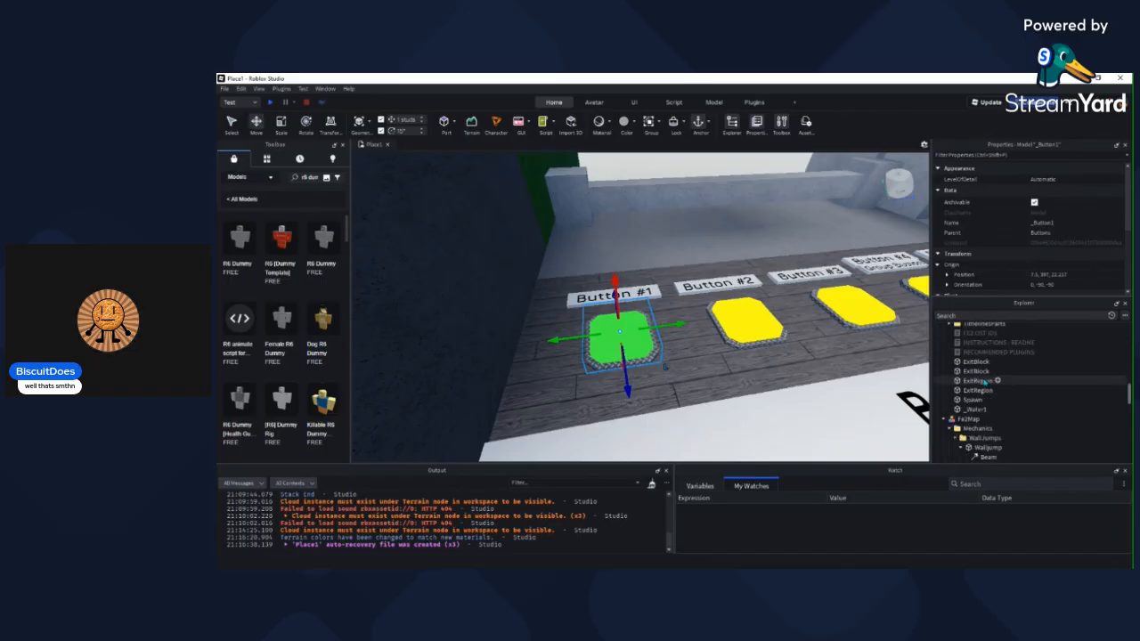
{"action": "scroll", "coordinate": [980, 364], "scroll_direction": "down", "scroll_amount": 10}
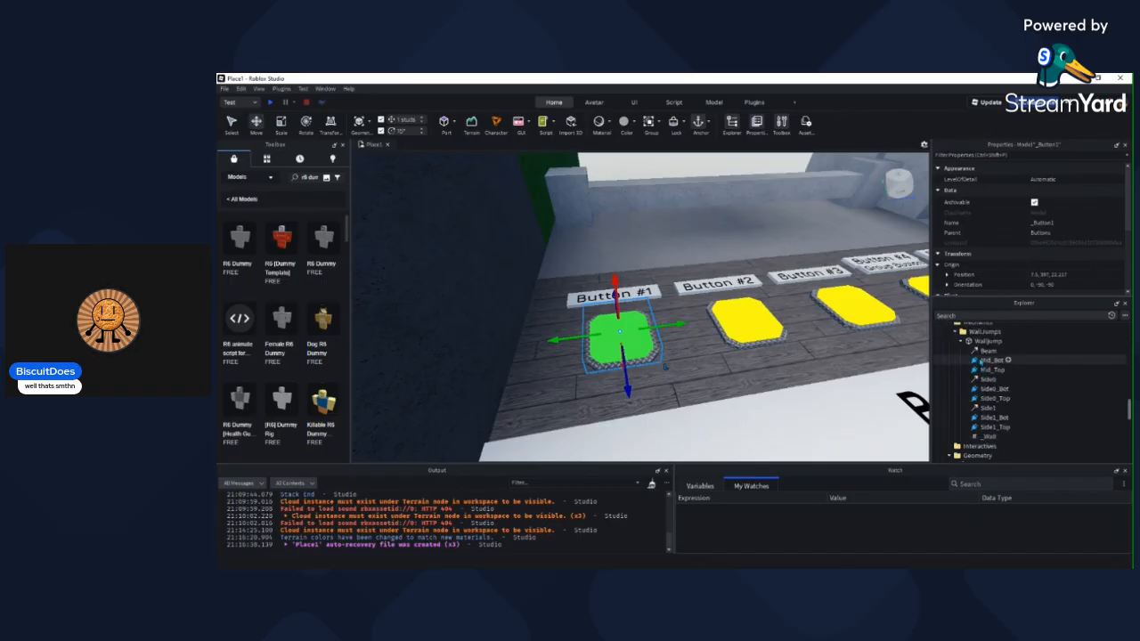
{"action": "left_click", "coordinate": [976, 341]}
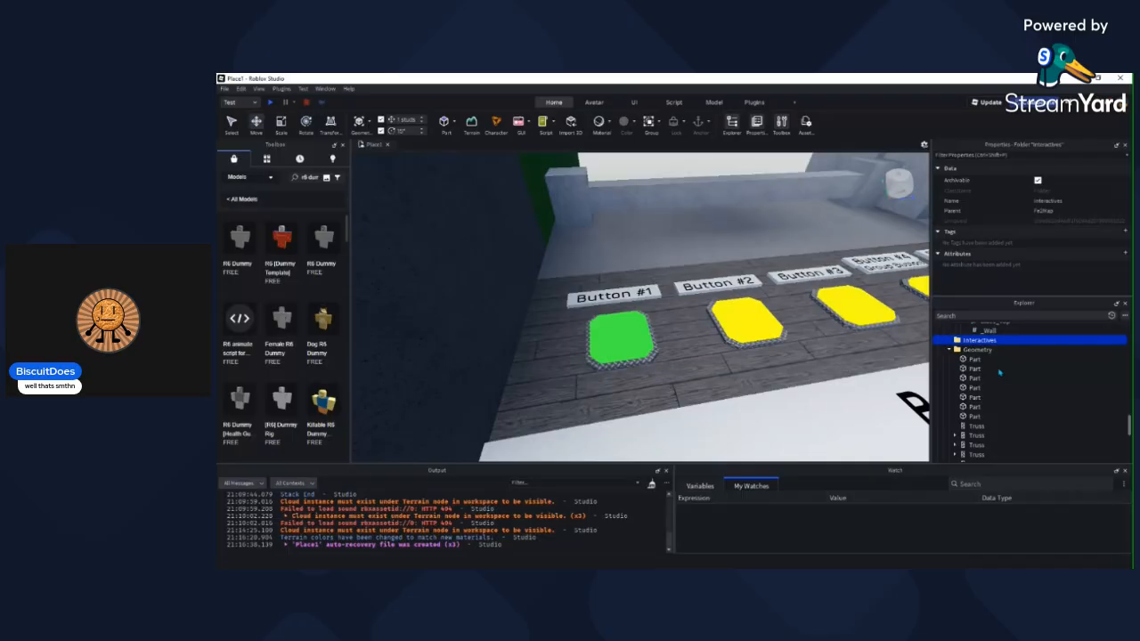
{"action": "key", "text": "ctrl+shift+v"}
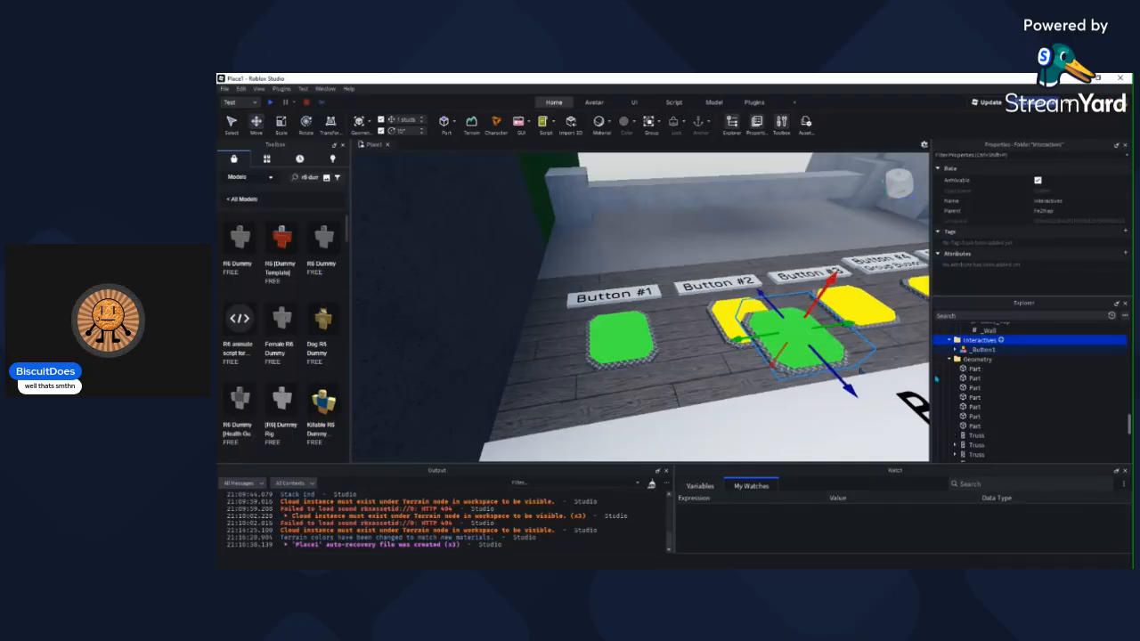
Step: Add a folder inside Interactives and name it Interactive1
{"action": "left_click", "coordinate": [978, 349]}
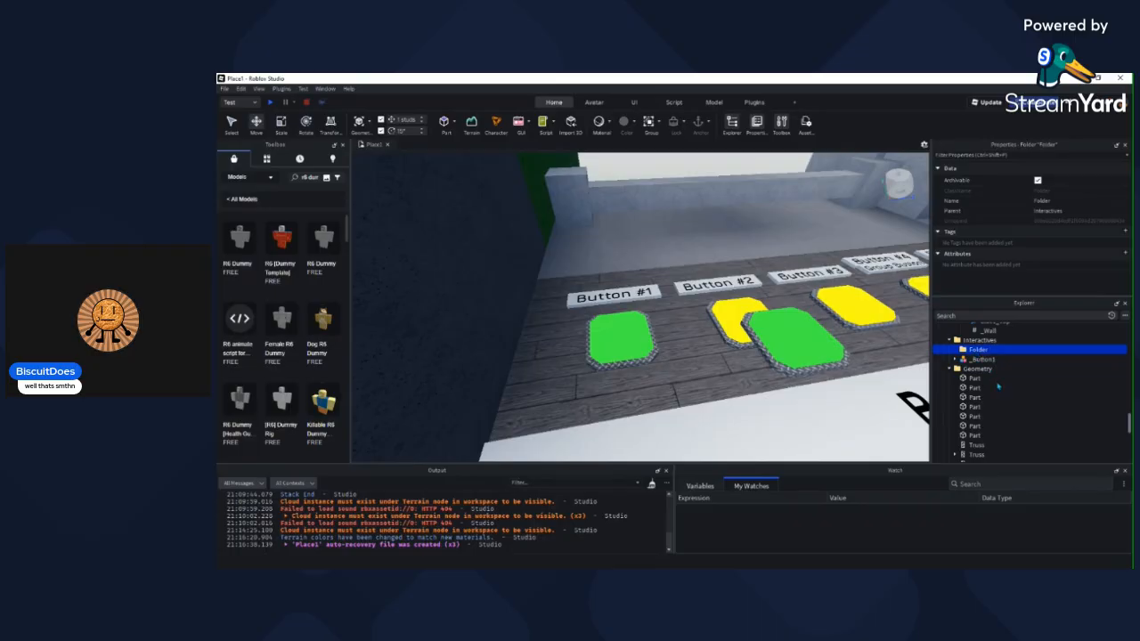
{"action": "key", "text": "F2"}
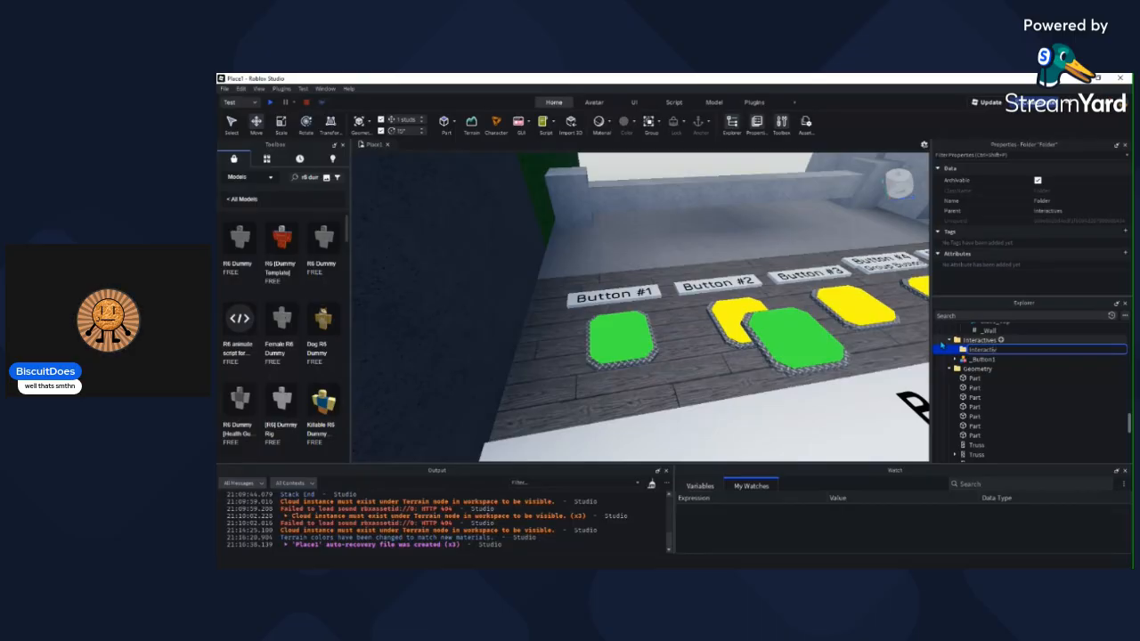
{"action": "type", "text": "Interactive1"}
{"action": "key", "text": "Return"}
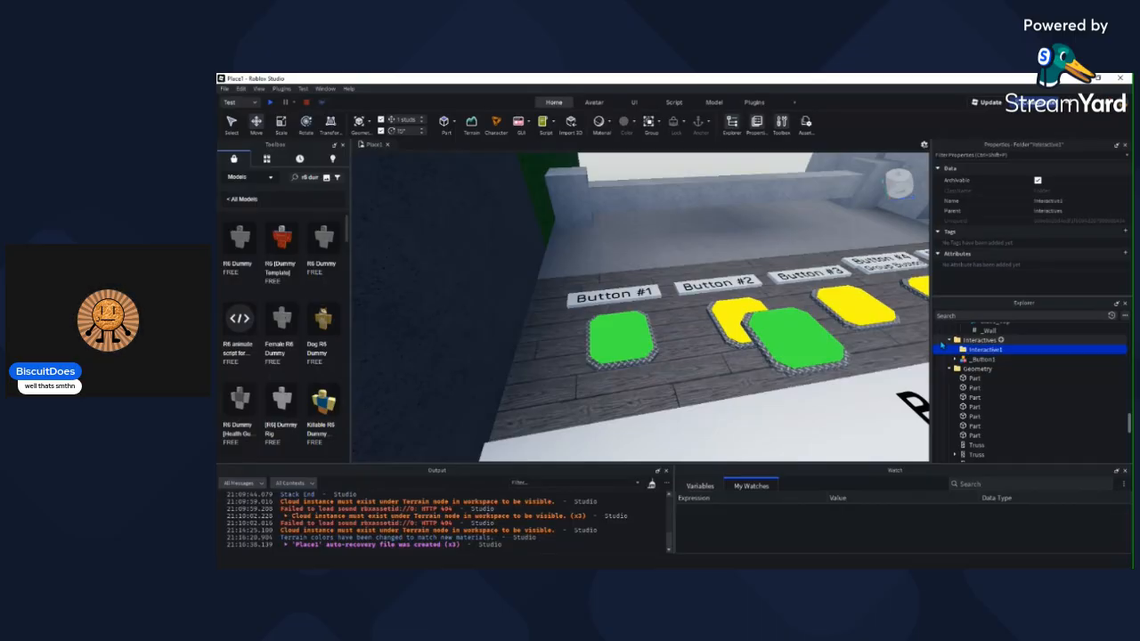
Step: Put the _Button1 model into the Interactive1 folder and carry it out of the showcase towards the map's pillars
{"action": "left_click_drag", "start_coordinate": [984, 361], "coordinate": [978, 354]}
{"action": "right_click_drag", "start_coordinate": [792, 330], "coordinate": [789, 327]}
{"action": "scroll", "coordinate": [788, 327], "scroll_direction": "down", "scroll_amount": 3}
{"action": "left_click_drag", "start_coordinate": [592, 373], "coordinate": [611, 404]}
{"action": "key", "text": "w"}
{"action": "scroll", "coordinate": [713, 368], "scroll_direction": "down", "scroll_amount": 8}
{"action": "key", "text": "w"}
{"action": "key", "text": "w"}
{"action": "right_click_drag", "start_coordinate": [611, 405], "coordinate": [611, 404]}
Step: Place the green _Button1 flat on top of the tall pillar and align it near the middle
{"action": "left_click_drag", "start_coordinate": [611, 405], "coordinate": [625, 384]}
{"action": "key", "text": "w"}
{"action": "key", "text": "w"}
{"action": "right_click_drag", "start_coordinate": [627, 382], "coordinate": [710, 323]}
{"action": "left_click_drag", "start_coordinate": [701, 275], "coordinate": [704, 260]}
{"action": "right_click_drag", "start_coordinate": [835, 293], "coordinate": [832, 293]}
{"action": "key", "text": "s"}
{"action": "key", "text": "s"}
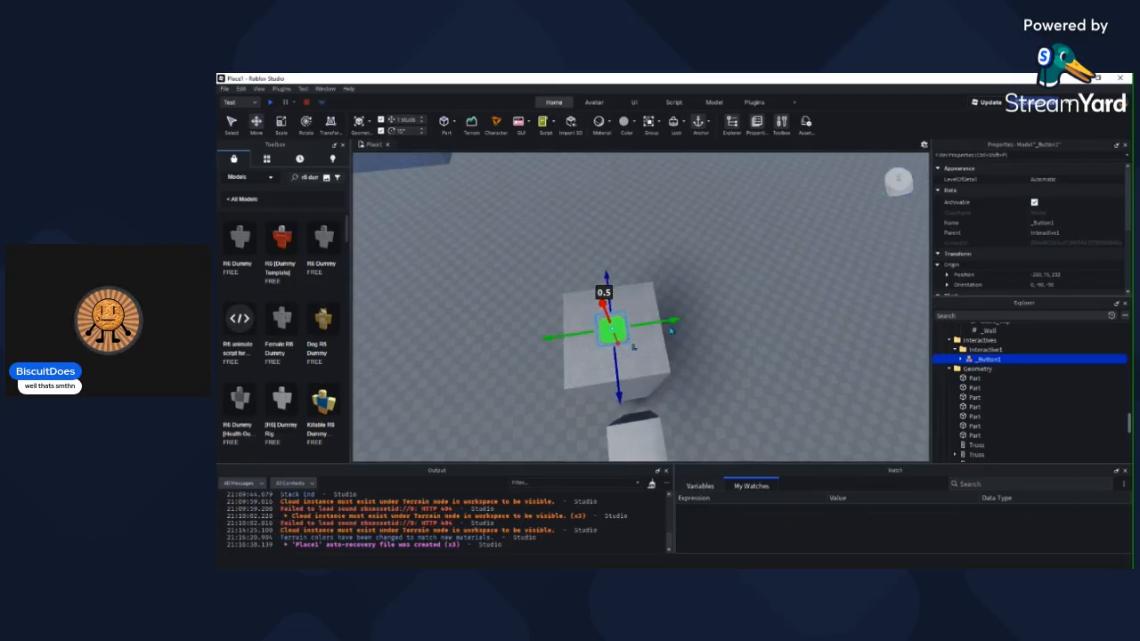
{"action": "left_click_drag", "start_coordinate": [671, 319], "coordinate": [671, 319]}
{"action": "left_click", "coordinate": [715, 279]}
Step: Duplicate the truss of the climb and place the copy against the side of the pillar that carries the button
{"action": "key", "text": "w"}
{"action": "right_click_drag", "start_coordinate": [715, 280], "coordinate": [665, 288]}
{"action": "key", "text": "w"}
{"action": "key", "text": "e"}
{"action": "left_click", "coordinate": [812, 331]}
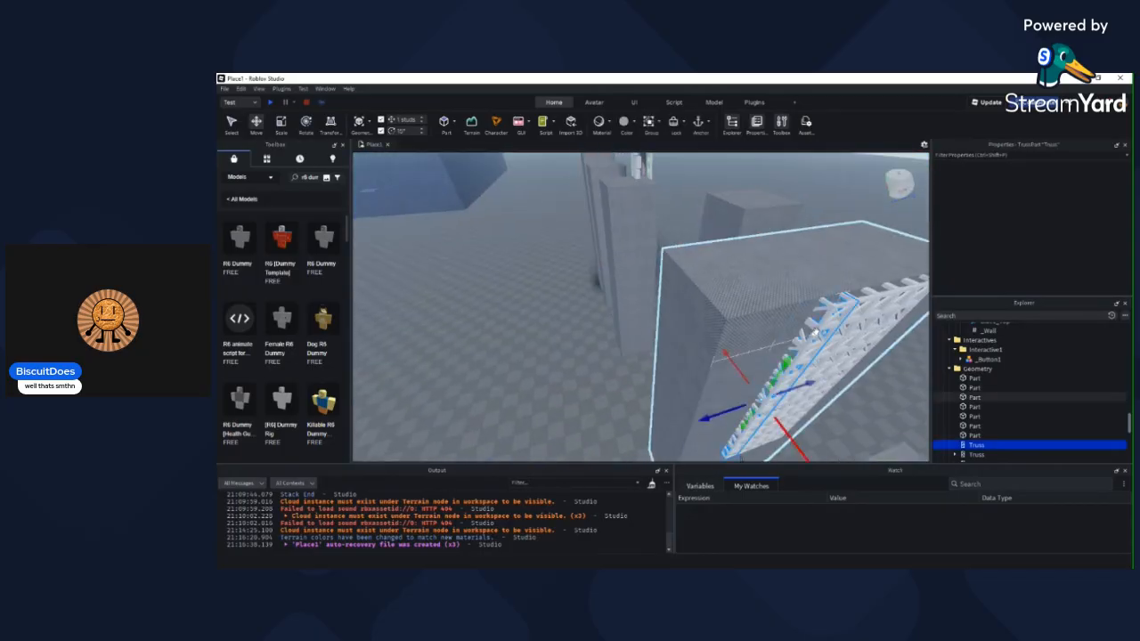
{"action": "key", "text": "ctrl+d"}
{"action": "left_click_drag", "start_coordinate": [773, 342], "coordinate": [718, 377]}
{"action": "right_click_drag", "start_coordinate": [764, 294], "coordinate": [718, 376]}
{"action": "left_click_drag", "start_coordinate": [717, 376], "coordinate": [761, 435]}
{"action": "right_click_drag", "start_coordinate": [762, 433], "coordinate": [760, 434]}
{"action": "left_click_drag", "start_coordinate": [760, 435], "coordinate": [794, 436]}
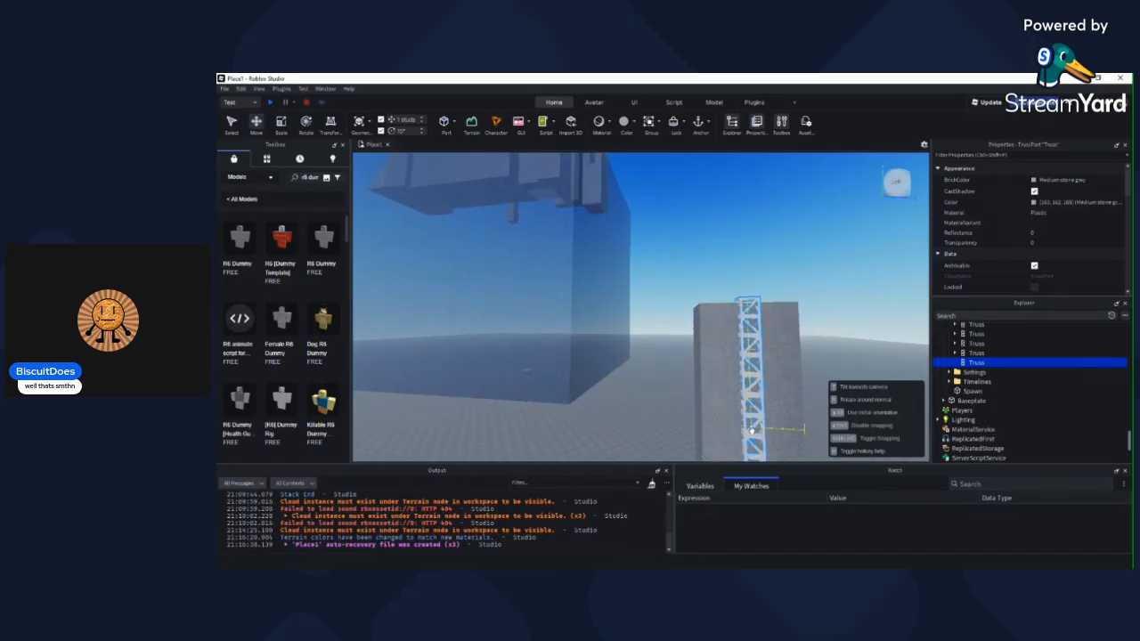
Step: Adjust the copied truss sideways and in height so it lines up with the button pillar's face
{"action": "scroll", "coordinate": [754, 424], "scroll_direction": "up", "scroll_amount": 2}
{"action": "right_click_drag", "start_coordinate": [754, 424], "coordinate": [757, 438]}
{"action": "left_click_drag", "start_coordinate": [640, 301], "coordinate": [641, 306]}
{"action": "right_click_drag", "start_coordinate": [662, 311], "coordinate": [663, 314]}
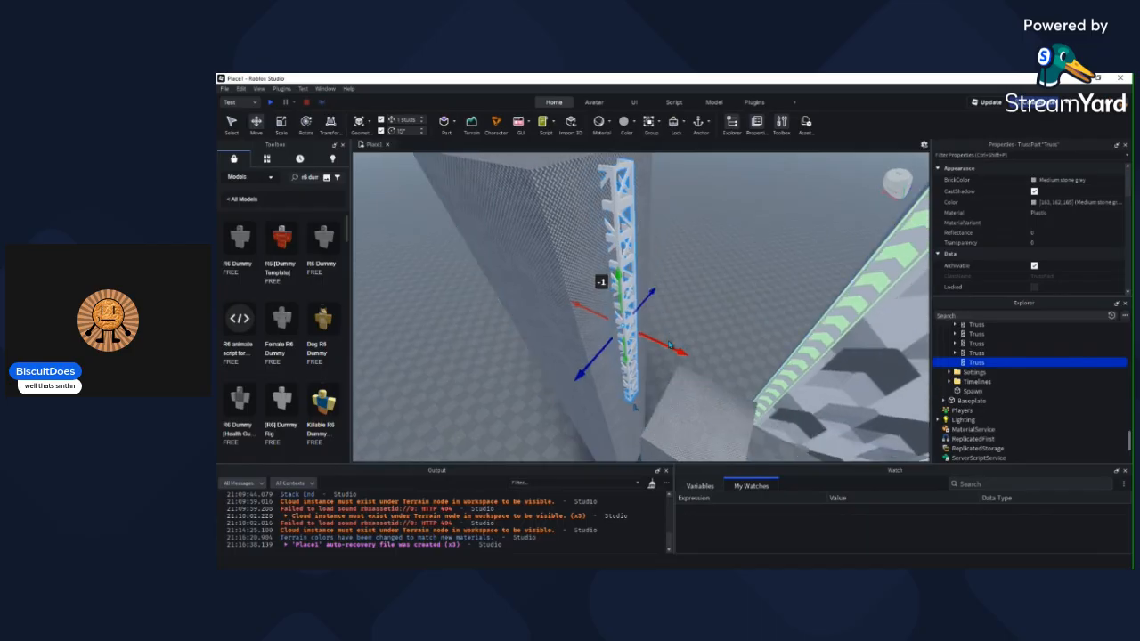
{"action": "left_click_drag", "start_coordinate": [663, 341], "coordinate": [668, 343]}
{"action": "right_click_drag", "start_coordinate": [700, 317], "coordinate": [702, 319]}
{"action": "scroll", "coordinate": [702, 319], "scroll_direction": "up", "scroll_amount": 3}
{"action": "scroll", "coordinate": [702, 318], "scroll_direction": "down", "scroll_amount": 3}
{"action": "left_click_drag", "start_coordinate": [612, 330], "coordinate": [613, 350]}
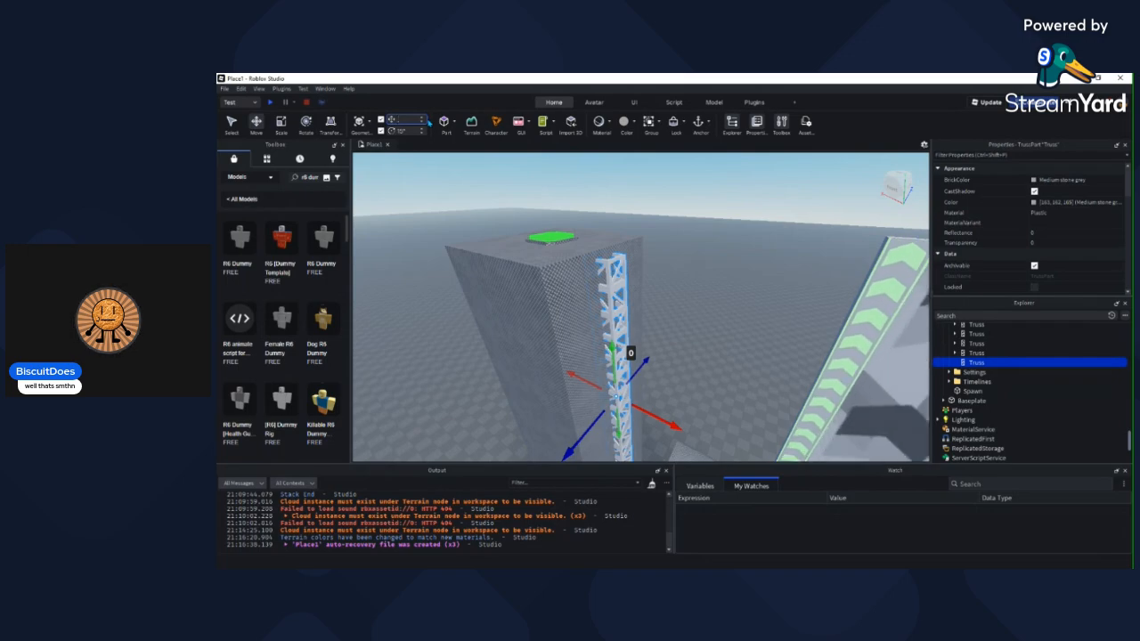
Step: Set the move snapping to 0.5 studs and raise the copied truss slightly towards the pillar's top edge
{"action": "left_click_drag", "start_coordinate": [613, 348], "coordinate": [611, 340]}
{"action": "right_click_drag", "start_coordinate": [595, 341], "coordinate": [702, 262]}
{"action": "scroll", "coordinate": [630, 249], "scroll_direction": "up", "scroll_amount": 5}
{"action": "scroll", "coordinate": [702, 262], "scroll_direction": "down", "scroll_amount": 5}
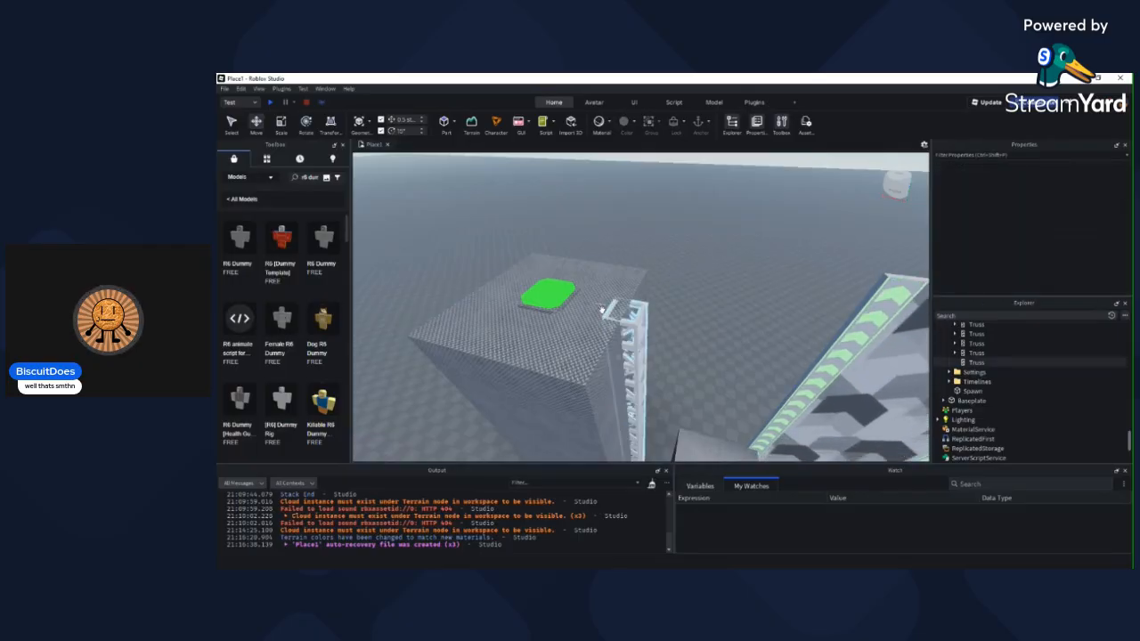
Step: Fine-tune the height value in the Size property of the pillar under the button
{"action": "left_click", "coordinate": [580, 335]}
{"action": "scroll", "coordinate": [1051, 228], "scroll_direction": "down", "scroll_amount": 4}
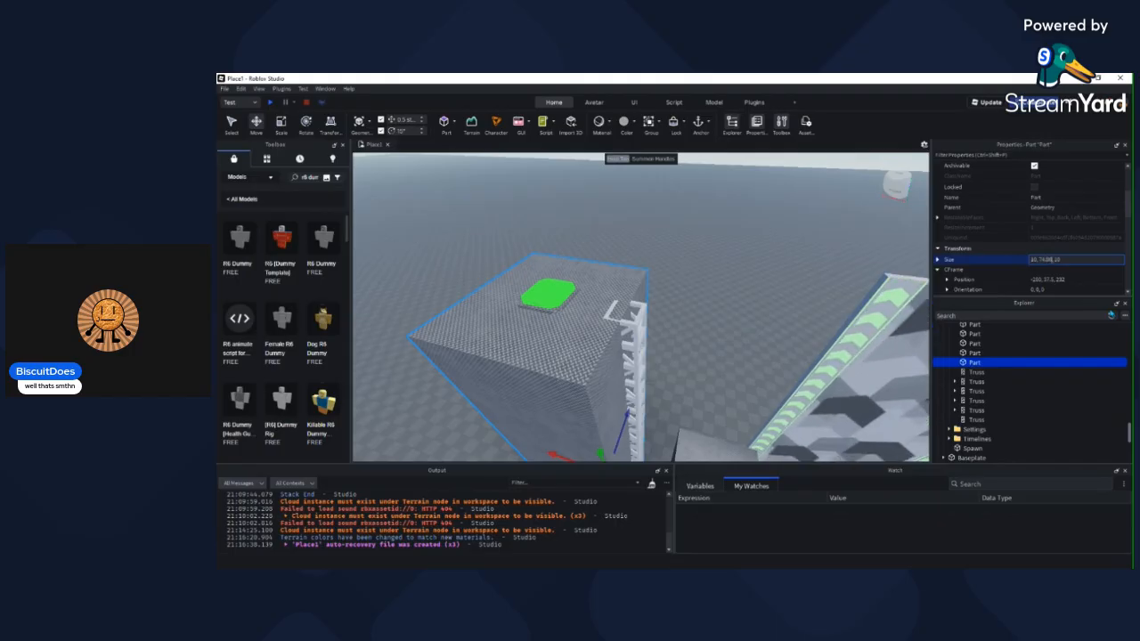
{"action": "left_click", "coordinate": [765, 267]}
{"action": "scroll", "coordinate": [674, 240], "scroll_direction": "up", "scroll_amount": 4}
{"action": "right_click_drag", "start_coordinate": [763, 267], "coordinate": [675, 234]}
Step: Insert a new block part, move it into the Interactive1 folder and name it Interactive1
{"action": "scroll", "coordinate": [675, 238], "scroll_direction": "down", "scroll_amount": 5}
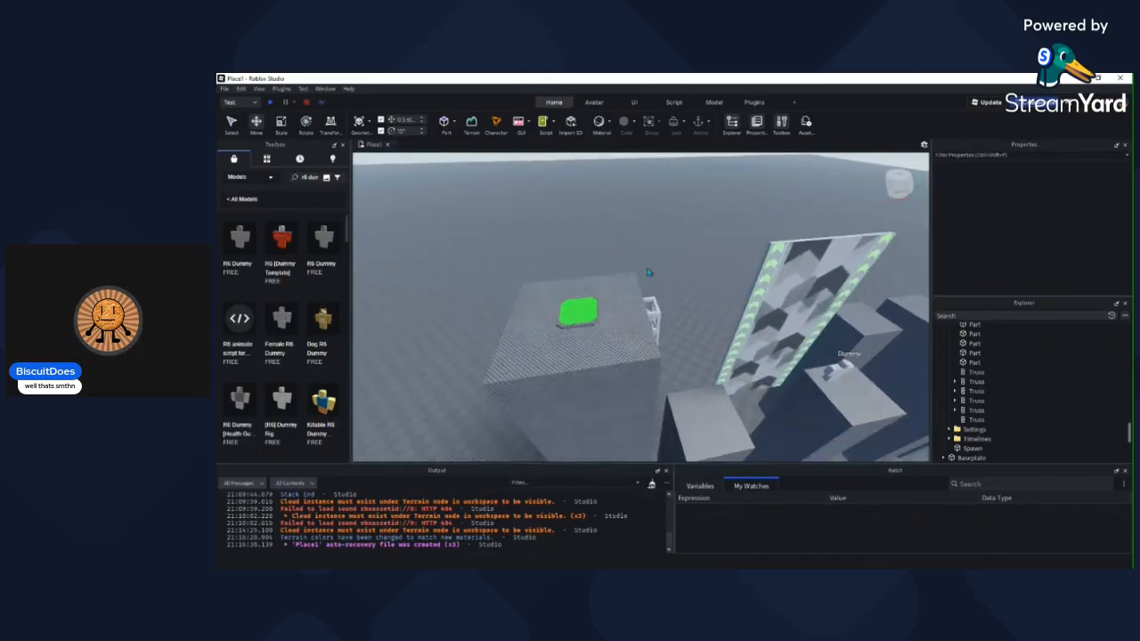
{"action": "right_click_drag", "start_coordinate": [617, 275], "coordinate": [597, 273]}
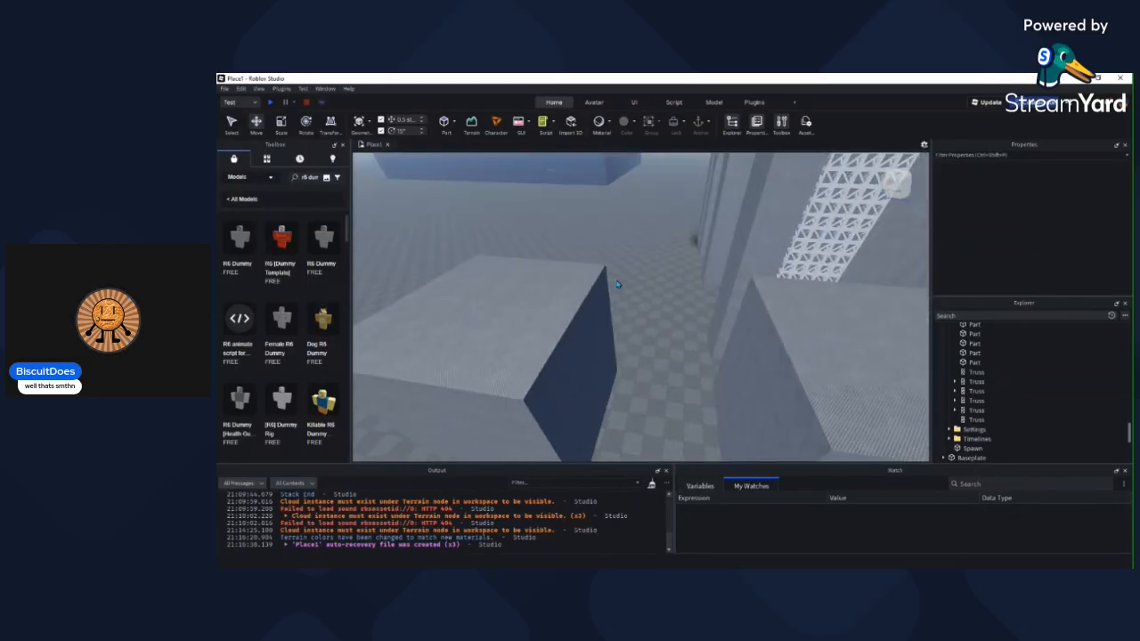
{"action": "key", "text": "a"}
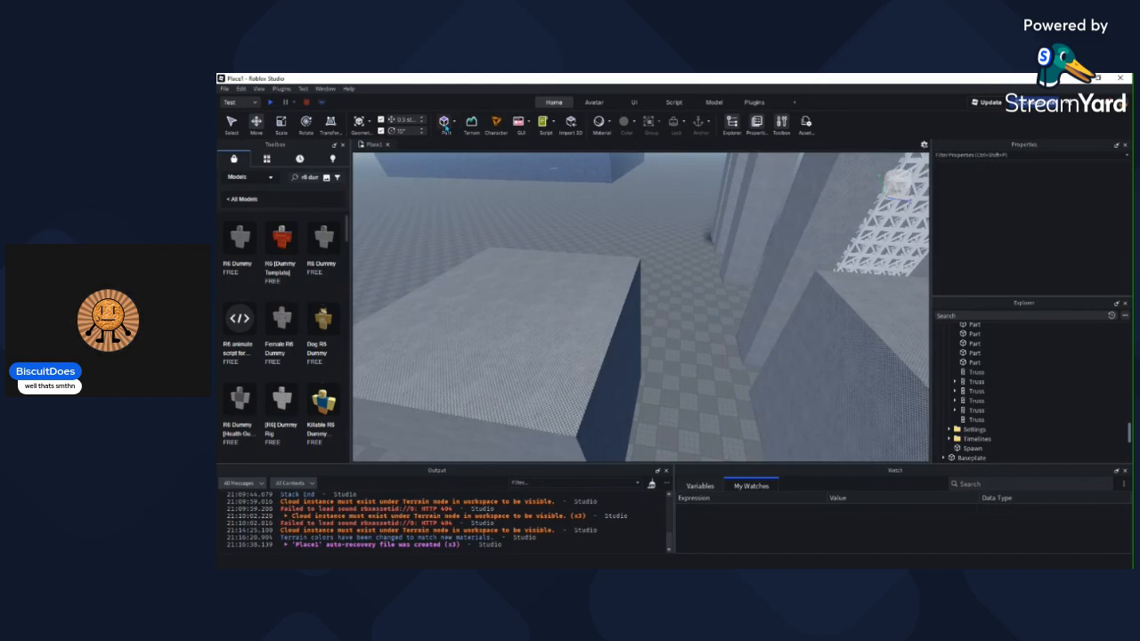
{"action": "left_click", "coordinate": [445, 125]}
{"action": "scroll", "coordinate": [969, 320], "scroll_direction": "up", "scroll_amount": 10}
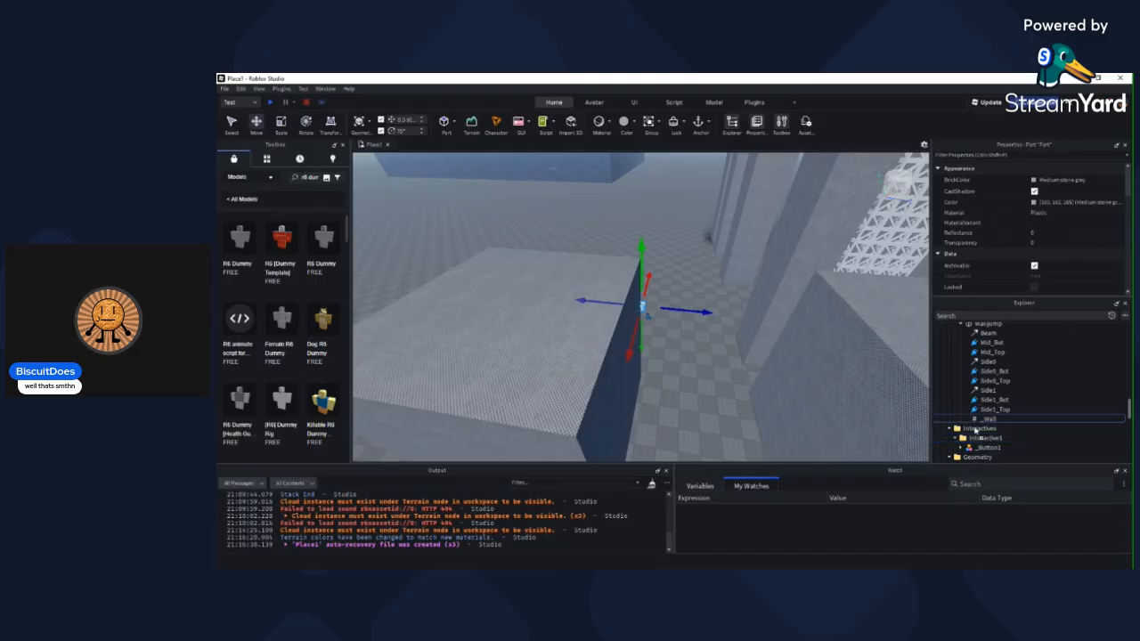
{"action": "left_click_drag", "start_coordinate": [999, 442], "coordinate": [986, 441]}
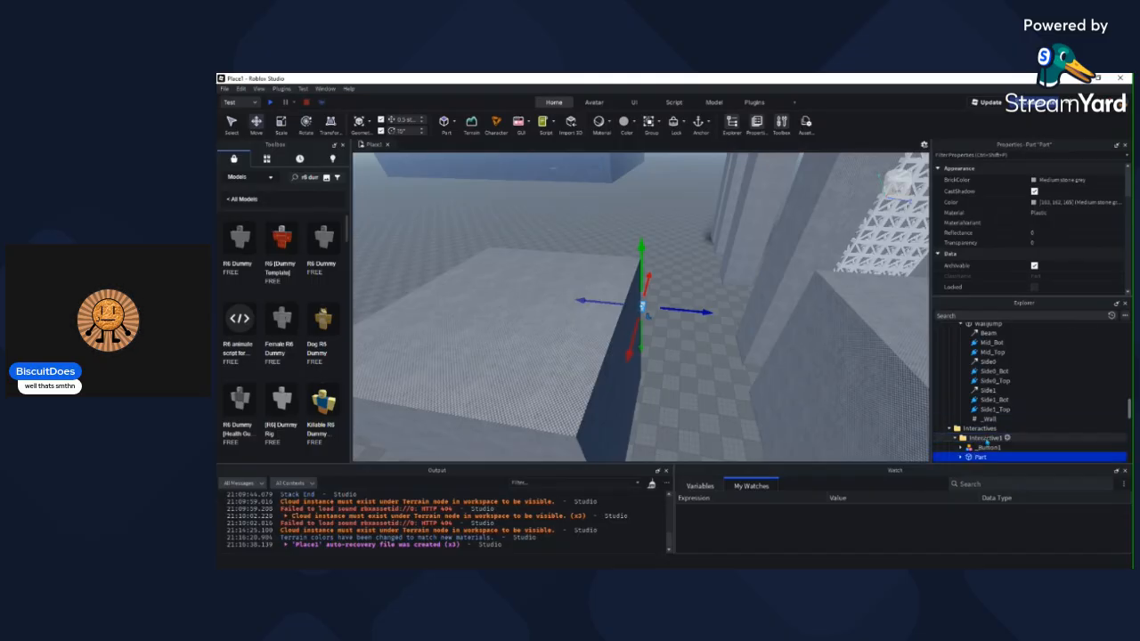
{"action": "scroll", "coordinate": [984, 434], "scroll_direction": "down", "scroll_amount": 1}
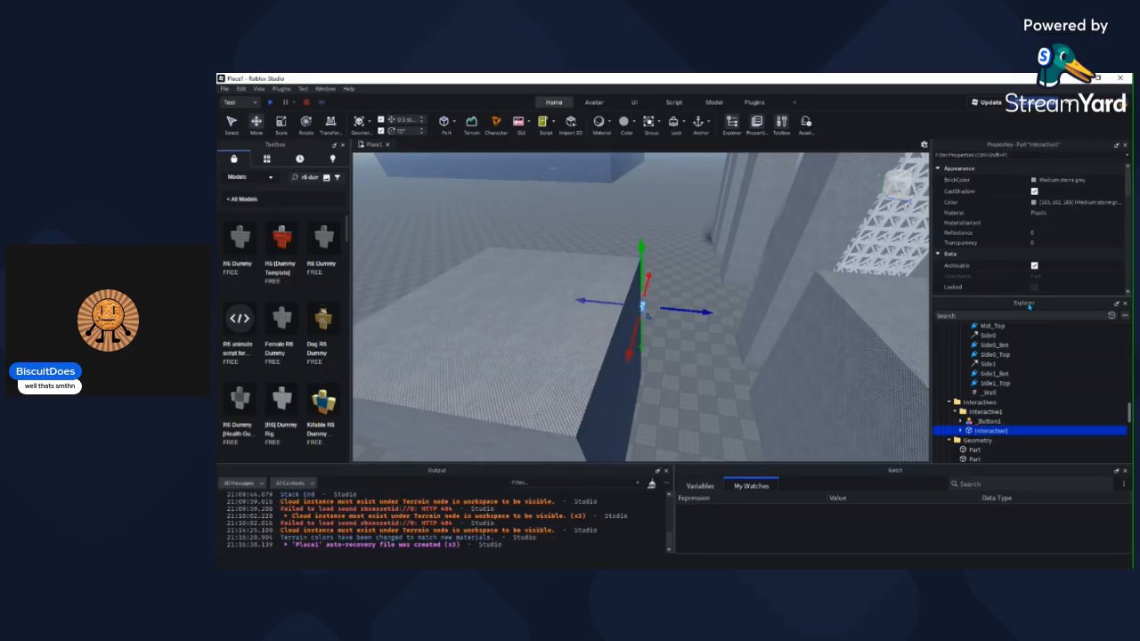
Step: Move the small Interactive1 part to the edge of the block facing the neighbouring truss platform
{"action": "right_click_drag", "start_coordinate": [690, 381], "coordinate": [650, 331]}
{"action": "key", "text": "w"}
{"action": "left_click_drag", "start_coordinate": [627, 329], "coordinate": [601, 346]}
{"action": "key", "text": "s"}
{"action": "right_click_drag", "start_coordinate": [601, 346], "coordinate": [607, 348]}
{"action": "key", "text": "e"}
{"action": "key", "text": "d"}
{"action": "left_click_drag", "start_coordinate": [643, 290], "coordinate": [609, 288]}
Step: Rescale and position the Interactive1 part as a long, flat plank bridging the gap between the two blocks
{"action": "key", "text": "ctrl+3"}
{"action": "left_click_drag", "start_coordinate": [574, 326], "coordinate": [579, 320]}
{"action": "right_click_drag", "start_coordinate": [607, 318], "coordinate": [607, 318]}
{"action": "key", "text": "a"}
{"action": "key", "text": "ctrl+2"}
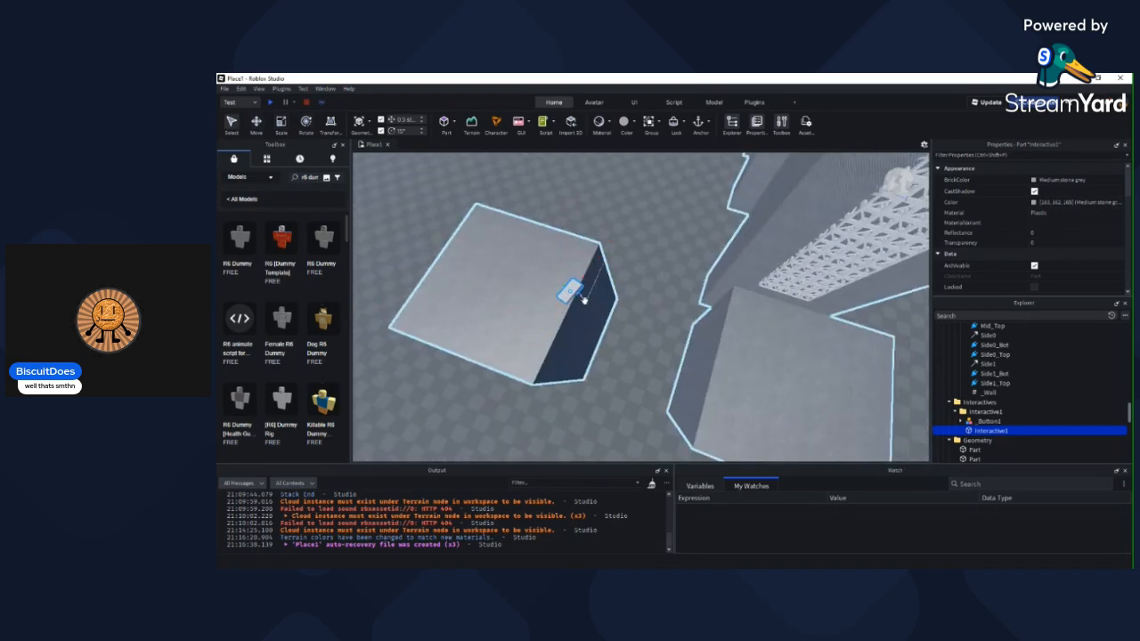
{"action": "left_click_drag", "start_coordinate": [585, 302], "coordinate": [681, 388]}
{"action": "key", "text": "w"}
{"action": "right_click_drag", "start_coordinate": [678, 369], "coordinate": [676, 366]}
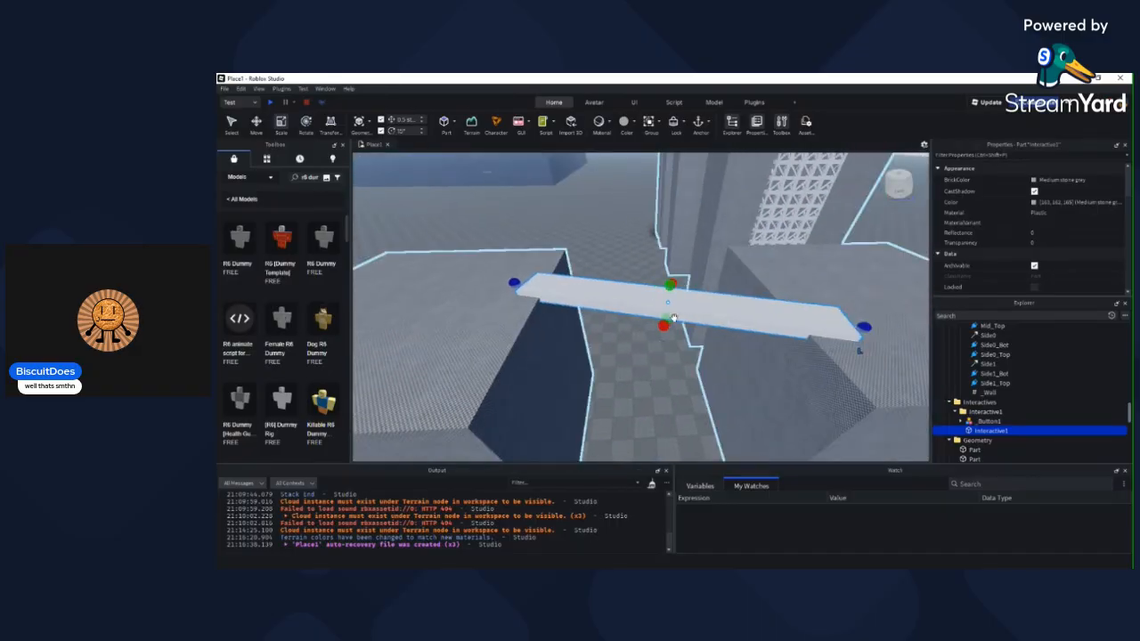
{"action": "left_click_drag", "start_coordinate": [669, 318], "coordinate": [667, 312]}
{"action": "key", "text": "w"}
{"action": "right_click_drag", "start_coordinate": [649, 319], "coordinate": [646, 317]}
{"action": "key", "text": "d"}
Step: Colour the Interactive1 plank Dark taupe and set its material to Wood
{"action": "right_click_drag", "start_coordinate": [581, 243], "coordinate": [1051, 208]}
{"action": "left_click", "coordinate": [1055, 180]}
{"action": "left_click", "coordinate": [1068, 337]}
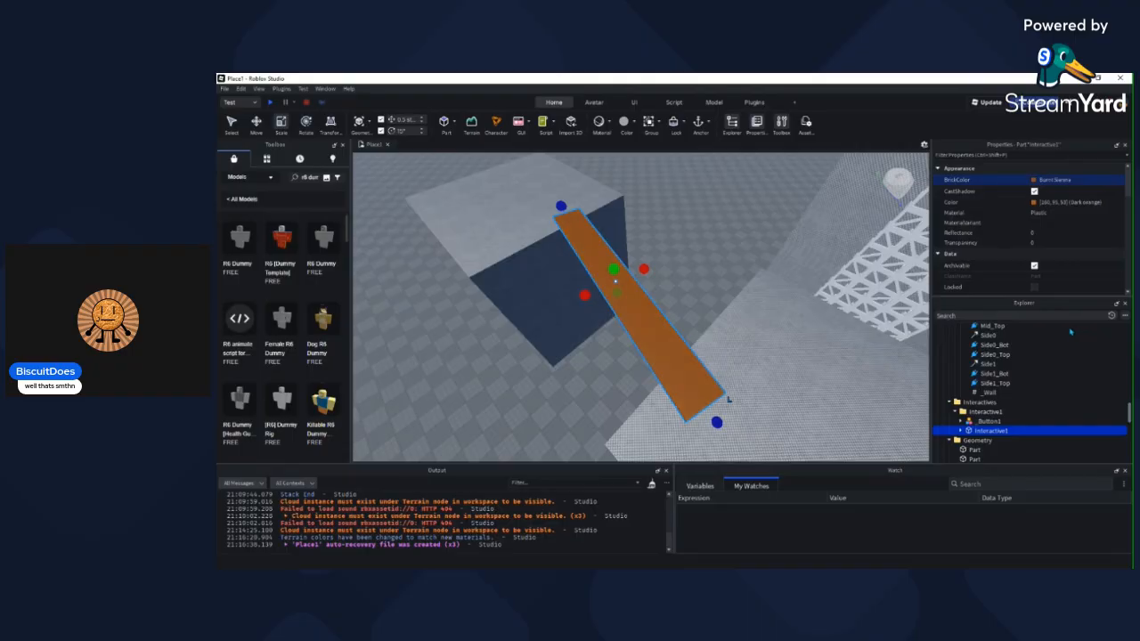
{"action": "left_click", "coordinate": [1066, 333]}
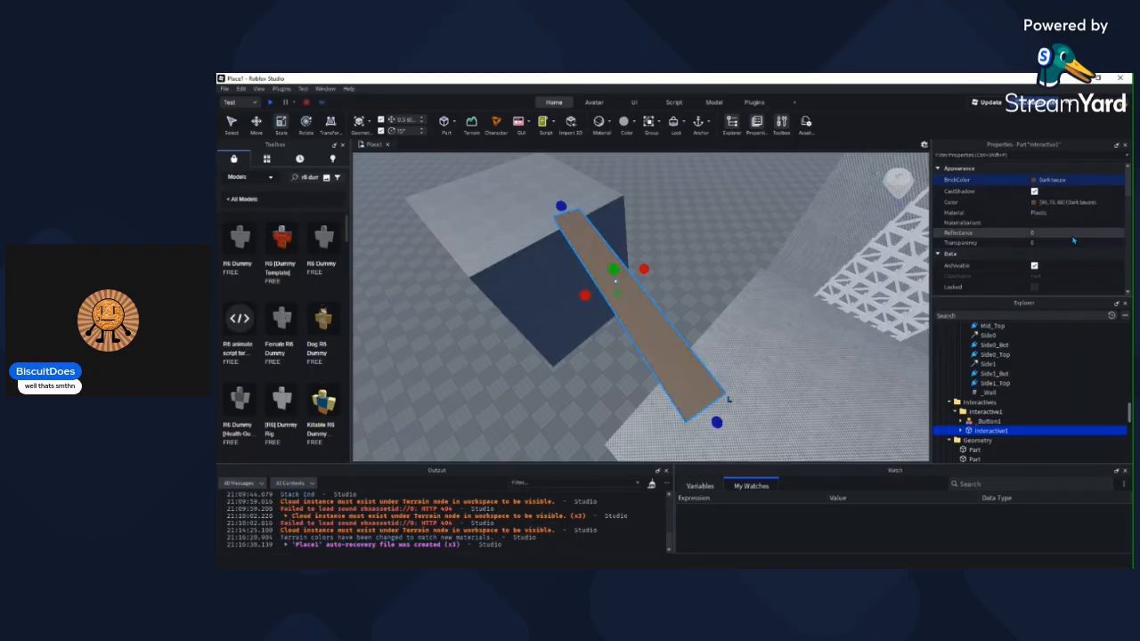
{"action": "left_click", "coordinate": [1046, 216]}
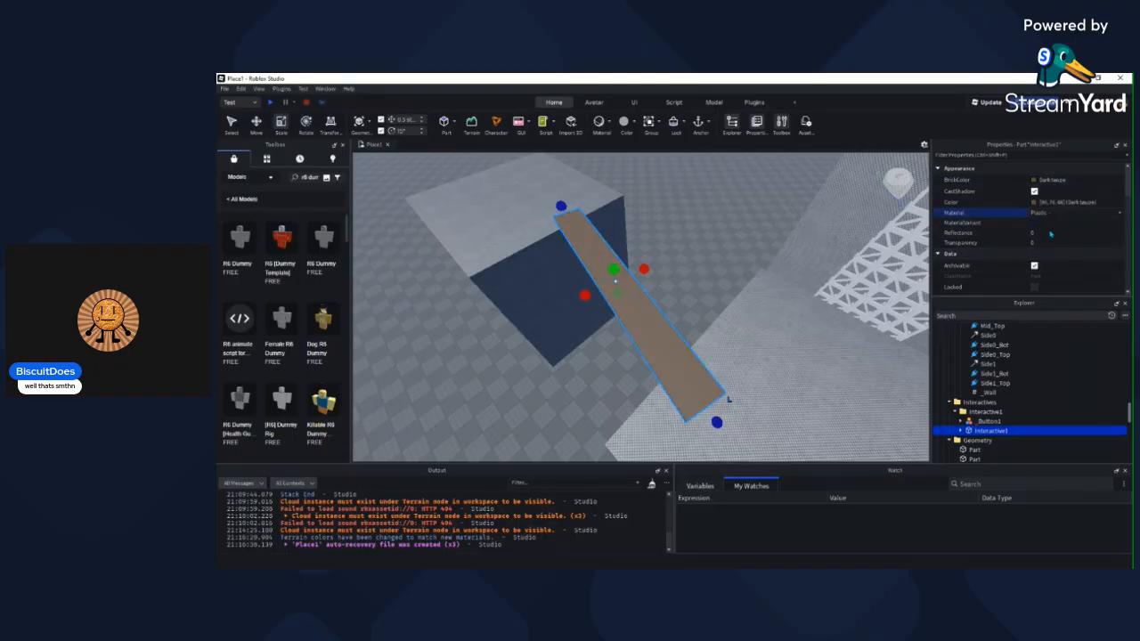
{"action": "left_click", "coordinate": [1037, 281]}
{"action": "left_click", "coordinate": [730, 255]}
{"action": "right_click_drag", "start_coordinate": [730, 224], "coordinate": [732, 219]}
{"action": "right_click_drag", "start_coordinate": [662, 327], "coordinate": [662, 327]}
{"action": "scroll", "coordinate": [668, 330], "scroll_direction": "up", "scroll_amount": 5}
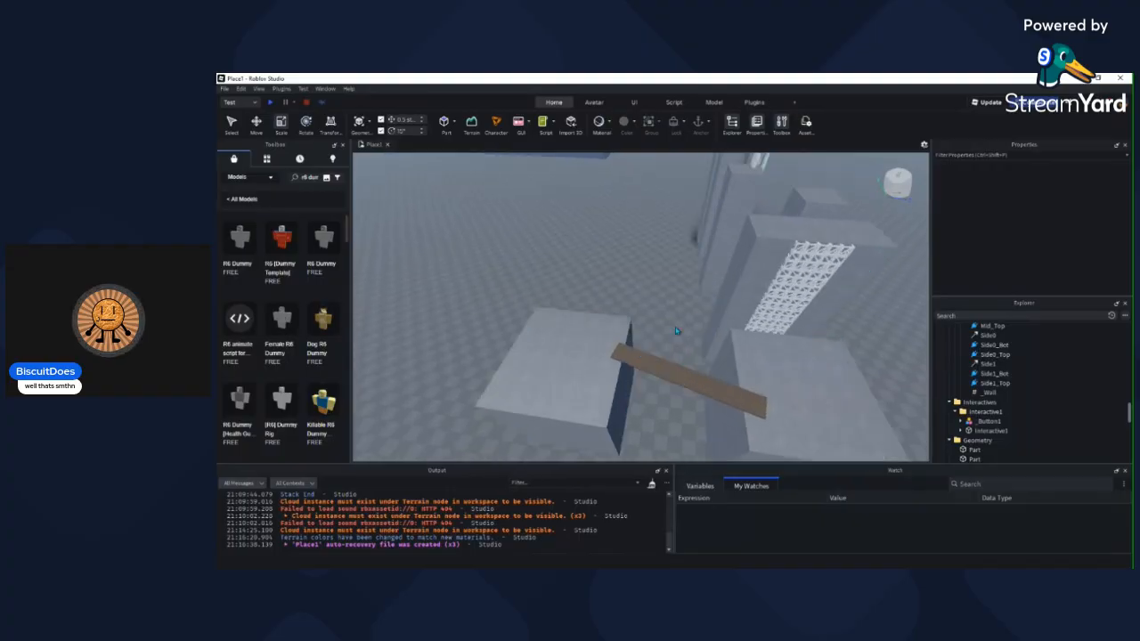
Step: Turn off CanCollide for the Interactive1 plank
{"action": "right_click_drag", "start_coordinate": [675, 332], "coordinate": [674, 329]}
{"action": "left_click", "coordinate": [591, 344]}
{"action": "scroll", "coordinate": [1068, 241], "scroll_direction": "down", "scroll_amount": 5}
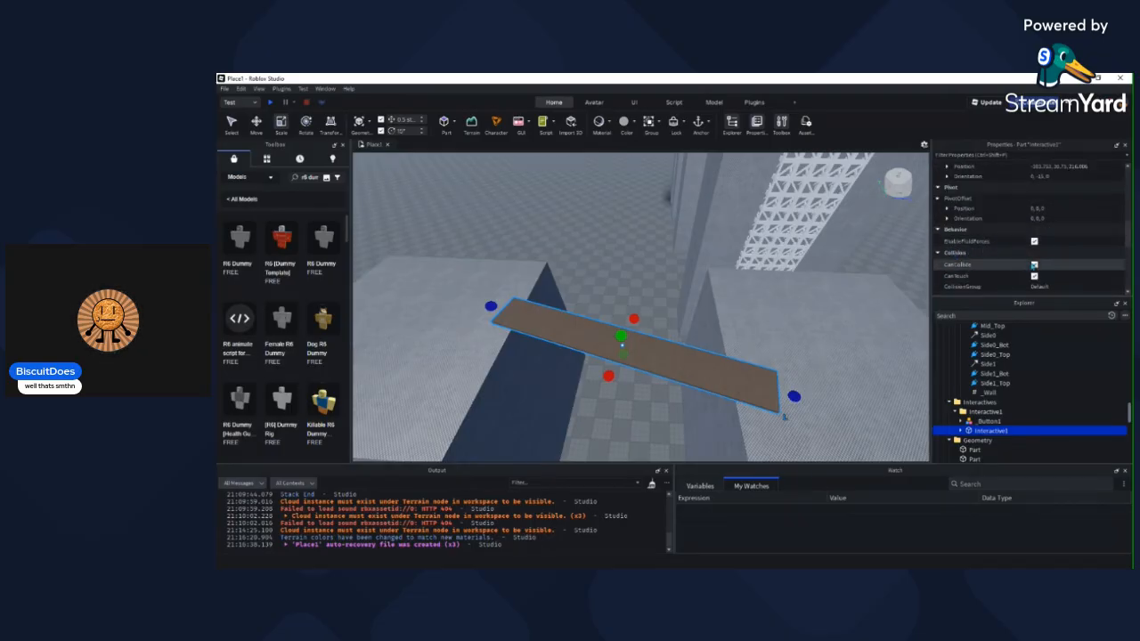
{"action": "left_click", "coordinate": [1034, 265]}
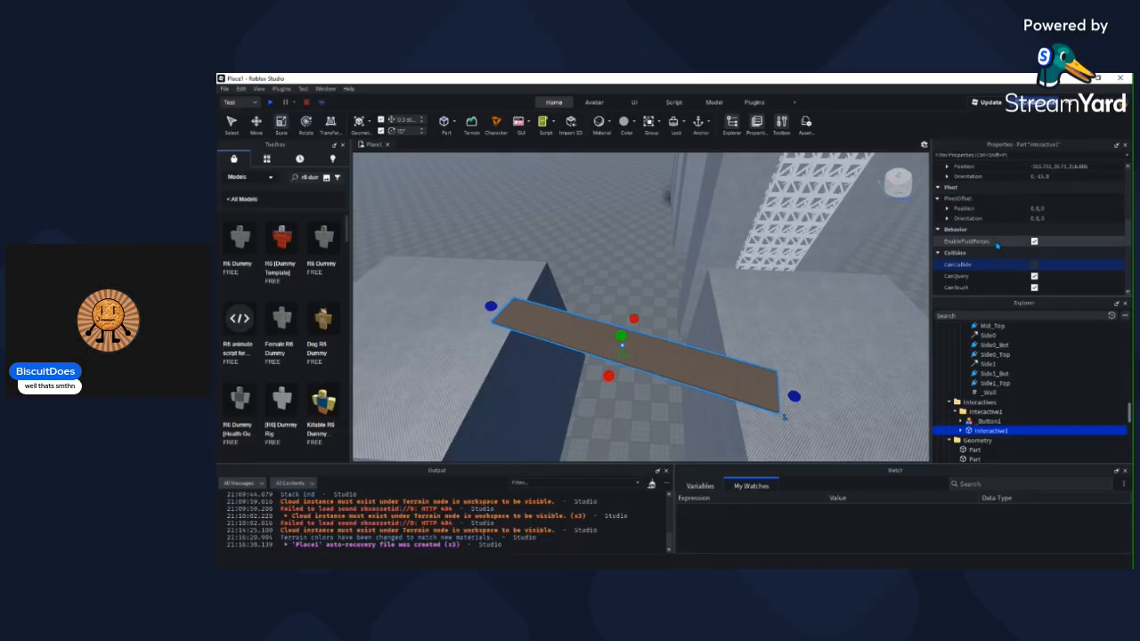
Step: Adjust the transparency of the Interactive1 plank so it is semi-transparent
{"action": "scroll", "coordinate": [997, 245], "scroll_direction": "up", "scroll_amount": 5}
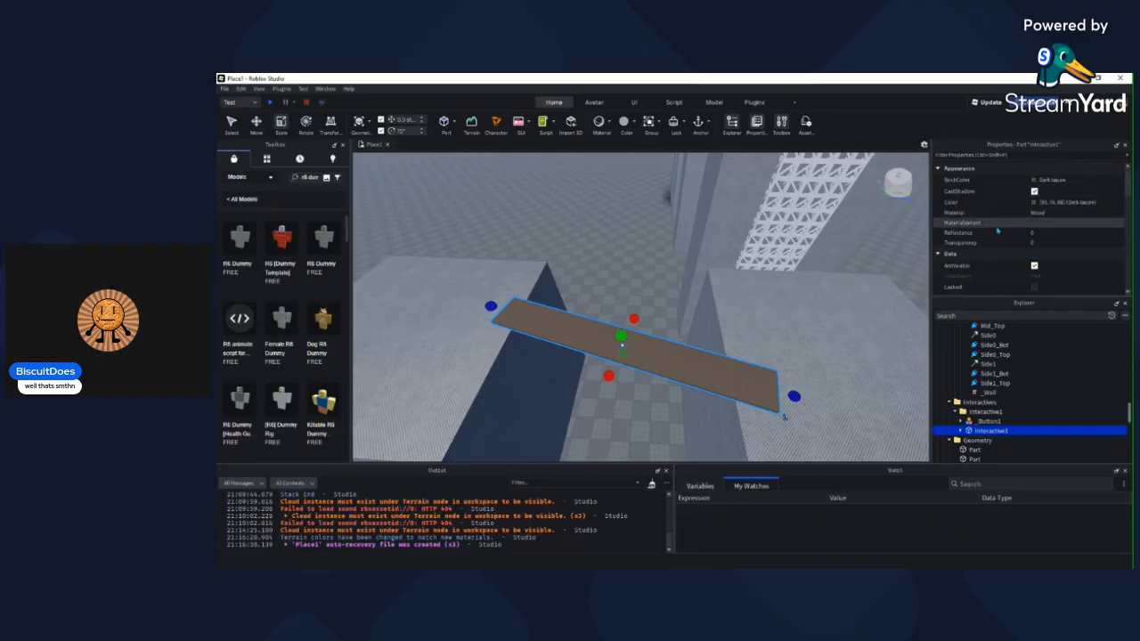
{"action": "left_click", "coordinate": [1042, 243]}
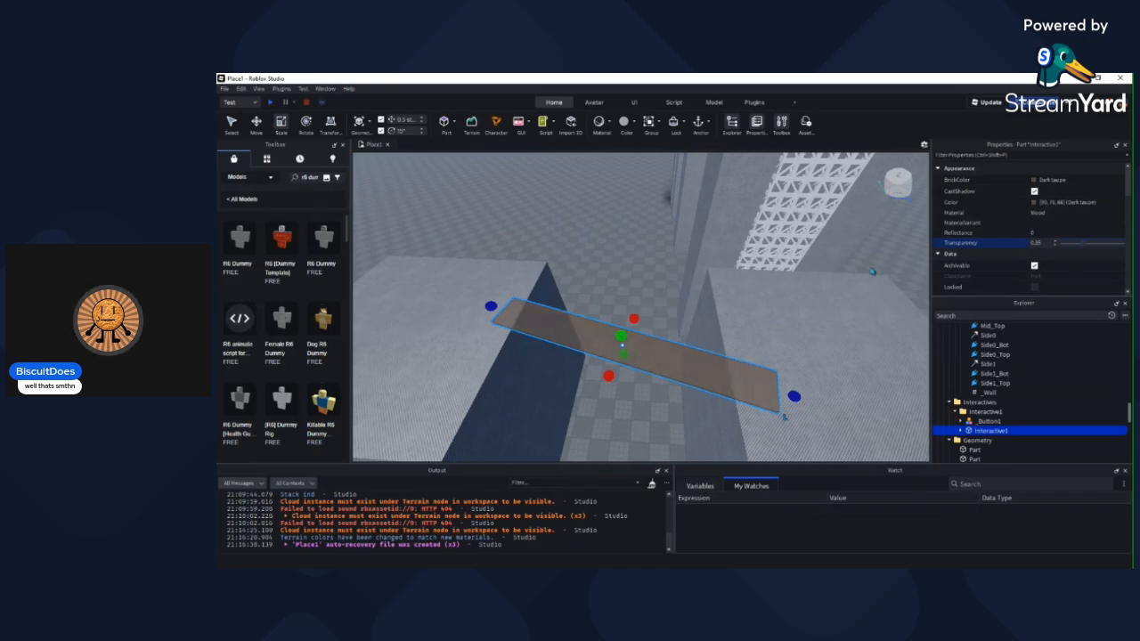
{"action": "right_click_drag", "start_coordinate": [802, 272], "coordinate": [801, 305]}
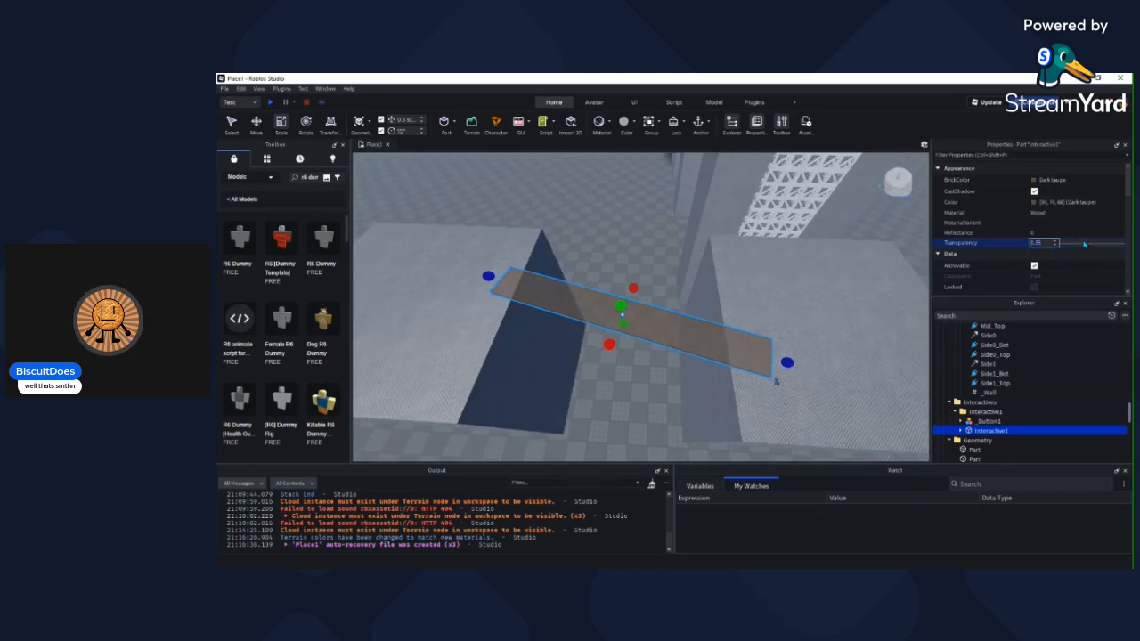
{"action": "left_click_drag", "start_coordinate": [1084, 243], "coordinate": [1120, 243]}
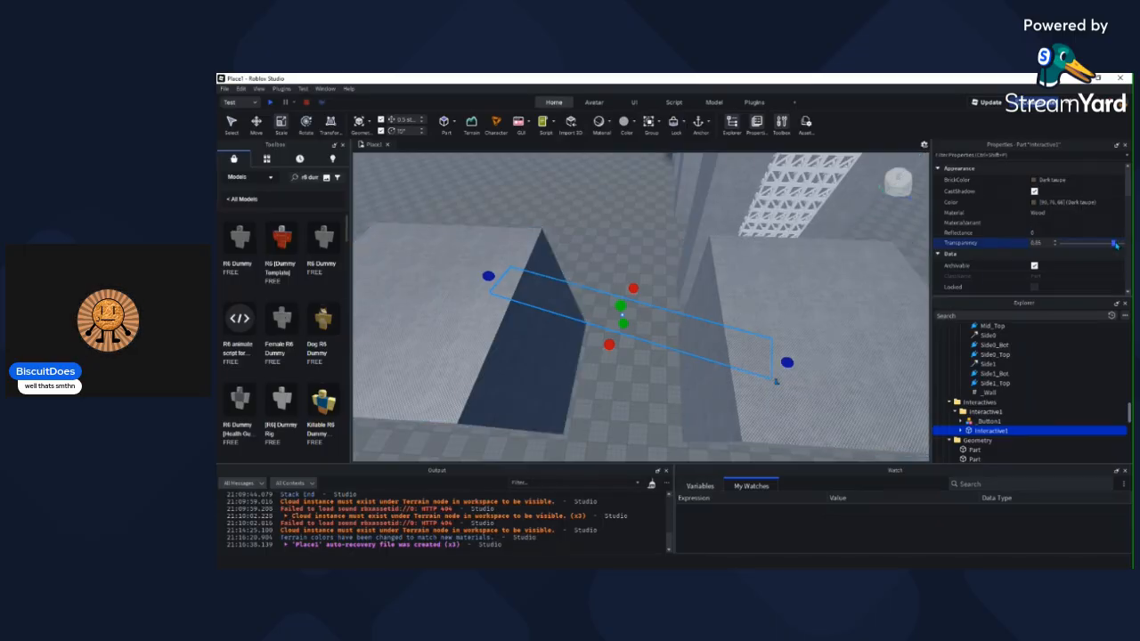
{"action": "left_click_drag", "start_coordinate": [1105, 243], "coordinate": [1091, 243]}
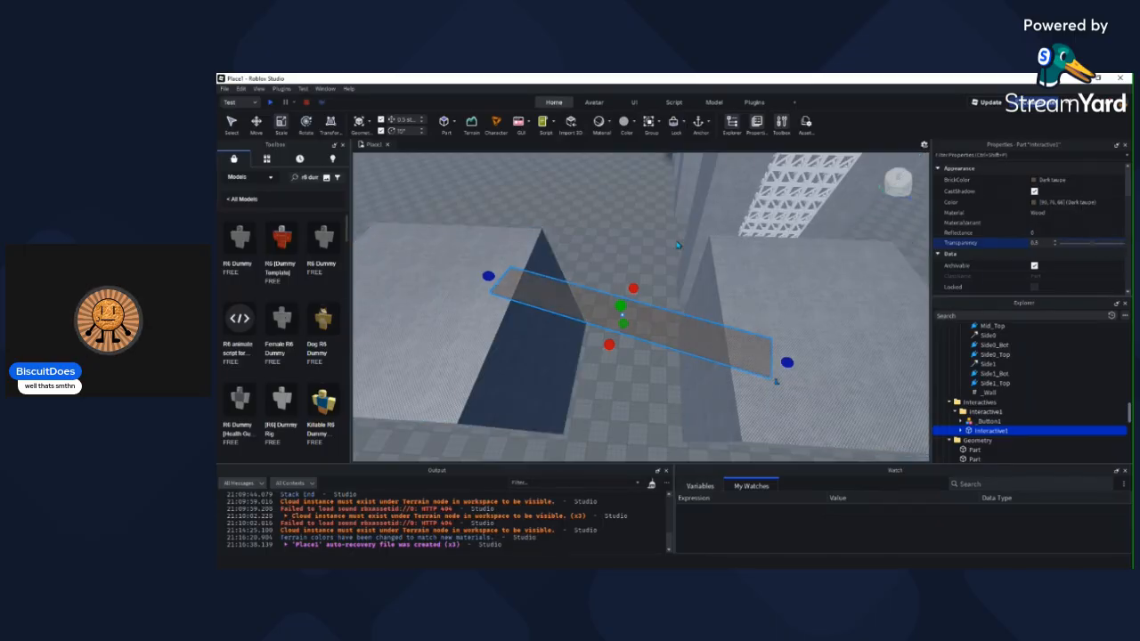
Step: Deselect the plank and collapse the Walljump and Geometry contents of Fe2Map
{"action": "left_click", "coordinate": [673, 244]}
{"action": "right_click_drag", "start_coordinate": [673, 245], "coordinate": [745, 341]}
{"action": "key", "text": "w"}
{"action": "key", "text": "w"}
{"action": "key", "text": "s"}
{"action": "scroll", "coordinate": [1074, 391], "scroll_direction": "up", "scroll_amount": 4}
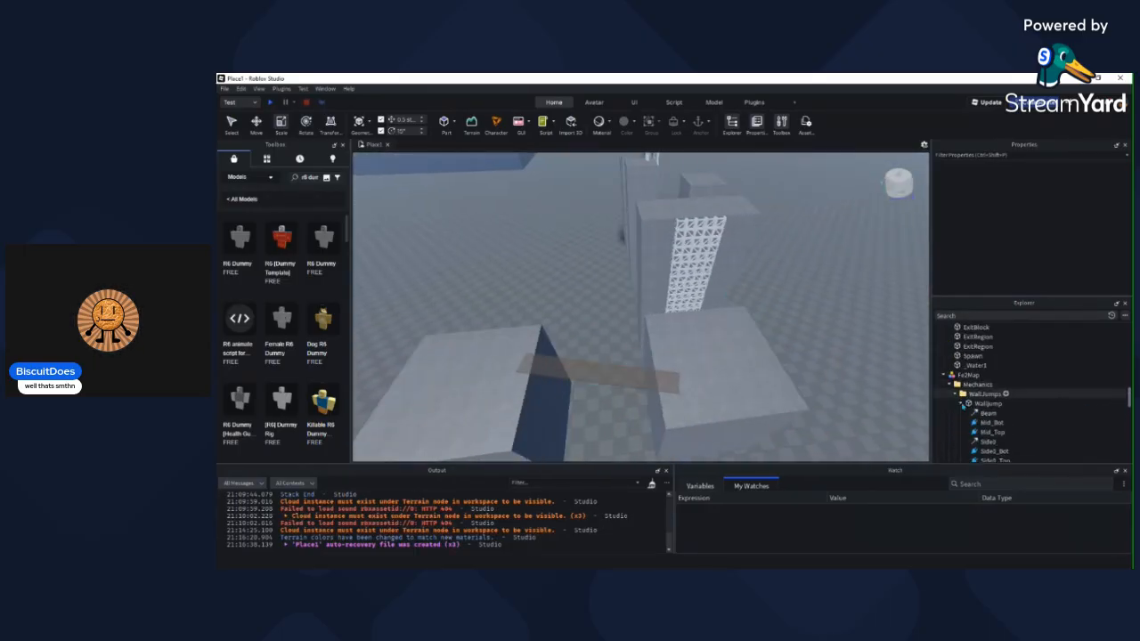
{"action": "left_click", "coordinate": [960, 403]}
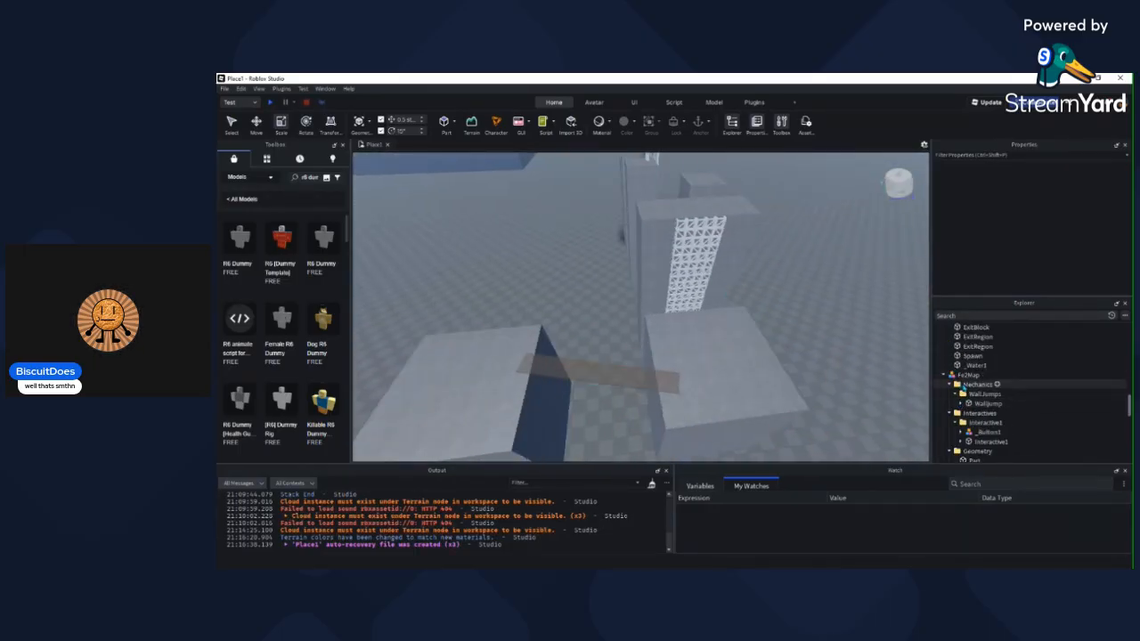
{"action": "scroll", "coordinate": [957, 396], "scroll_direction": "down", "scroll_amount": 6}
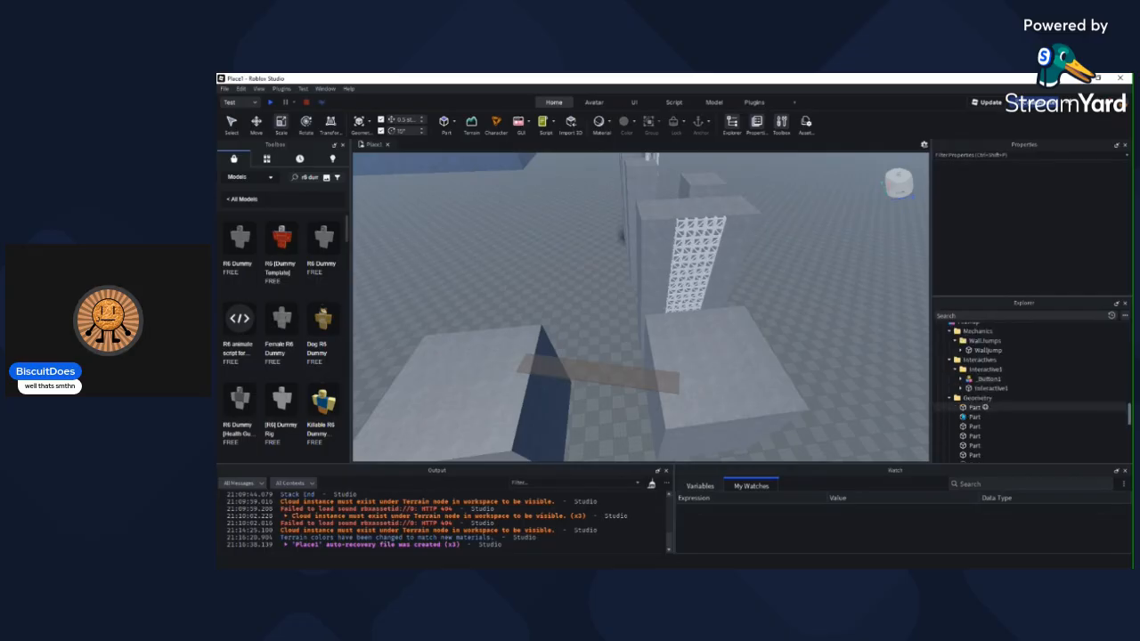
Step: Expand the Timelines folder of Fe2Map down to the contents of BUTTON 01 in ButtonTimelines
{"action": "left_click", "coordinate": [677, 388]}
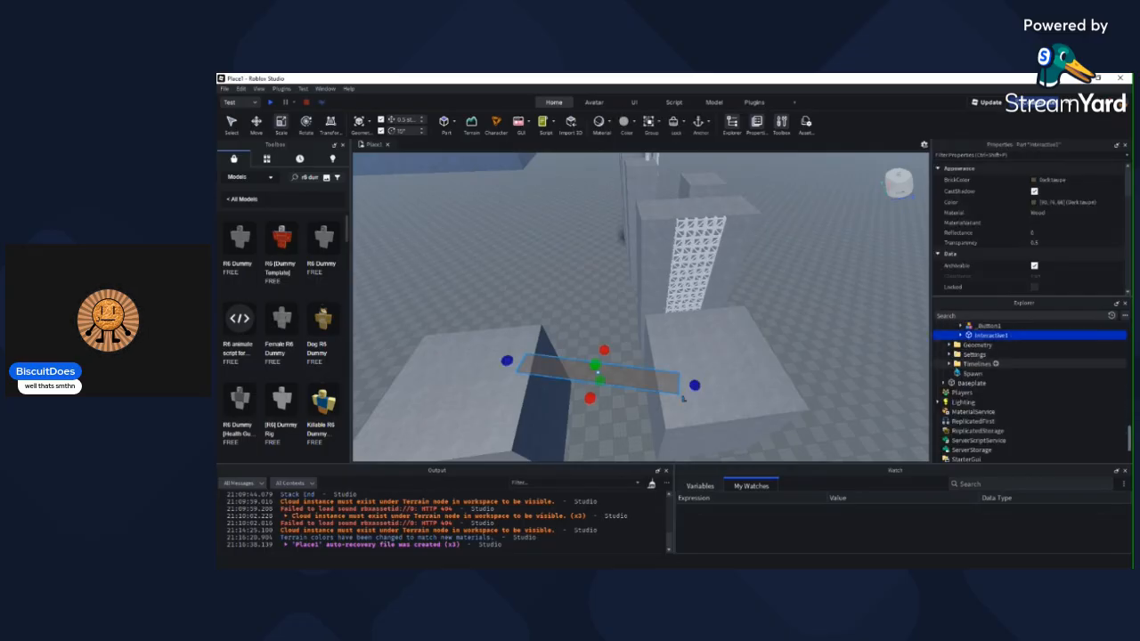
{"action": "left_click", "coordinate": [949, 364]}
{"action": "left_click", "coordinate": [972, 365]}
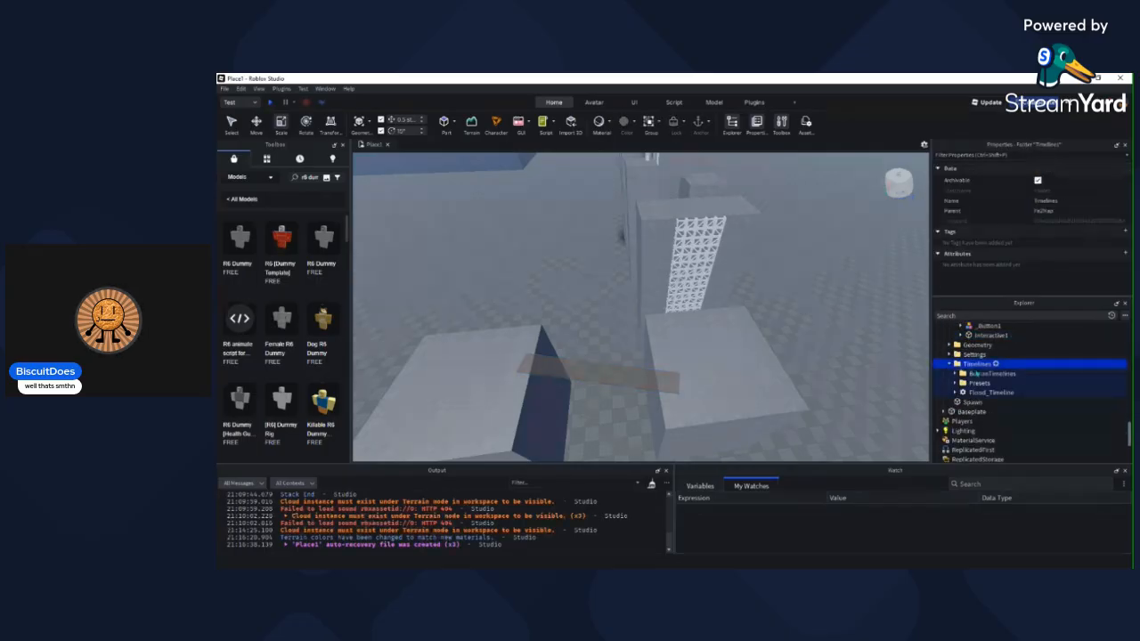
{"action": "left_click", "coordinate": [970, 375]}
{"action": "left_click", "coordinate": [957, 374]}
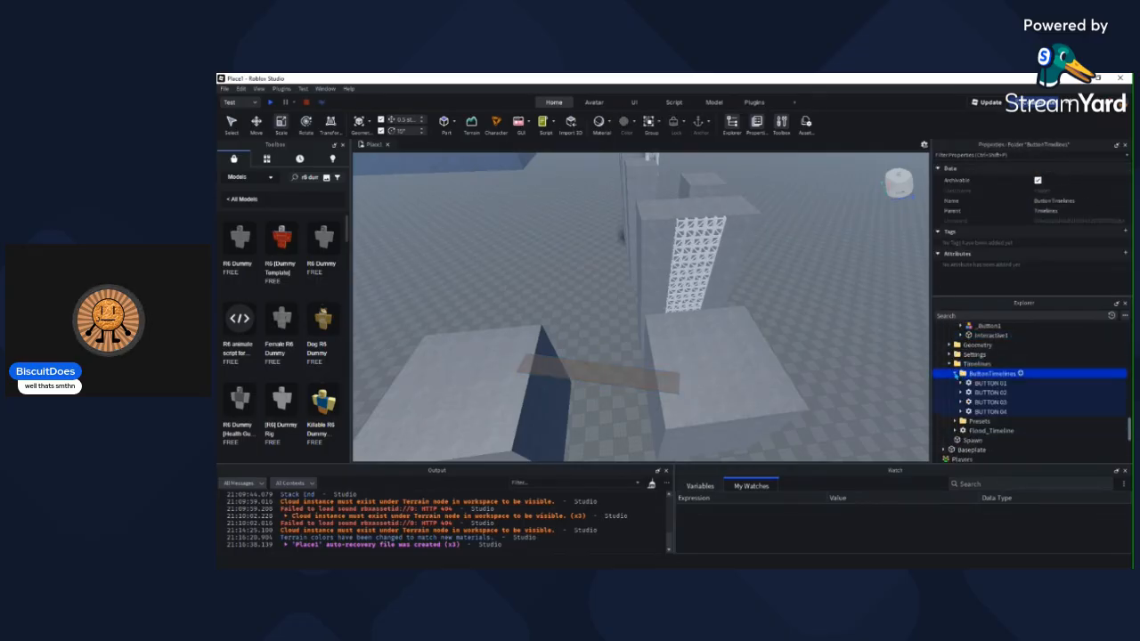
{"action": "left_click", "coordinate": [984, 384]}
{"action": "left_click", "coordinate": [961, 383]}
Step: Set the Value of BUTTON 01's Appear object to the Interactive1 plank and view its attributes
{"action": "left_click", "coordinate": [984, 392]}
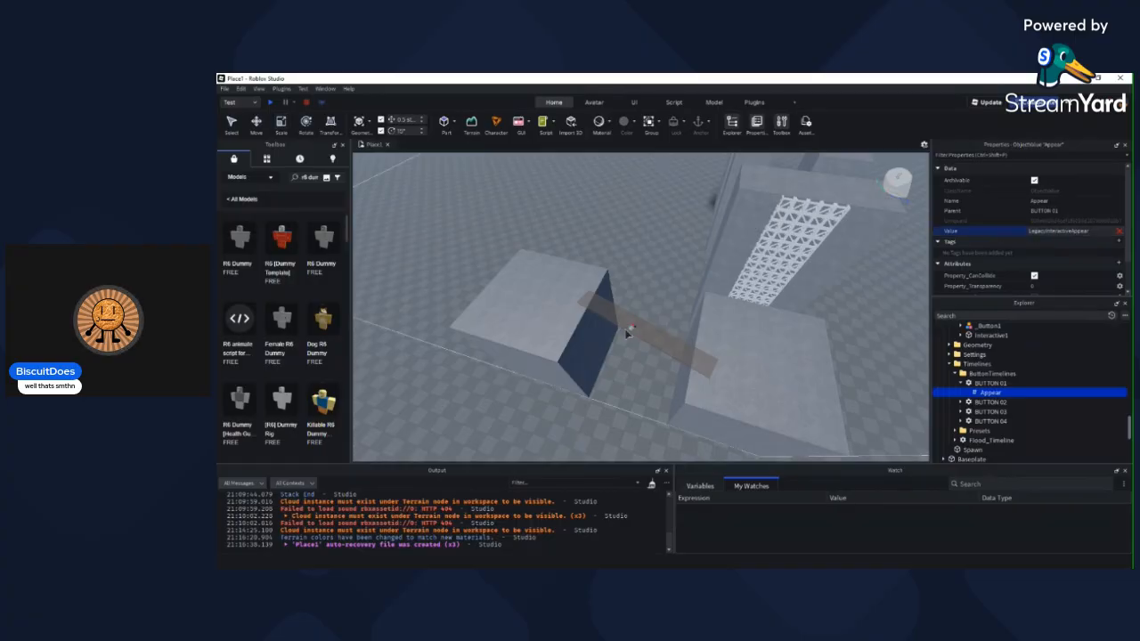
{"action": "right_click_drag", "start_coordinate": [651, 323], "coordinate": [693, 291]}
{"action": "scroll", "coordinate": [694, 293], "scroll_direction": "down", "scroll_amount": 3}
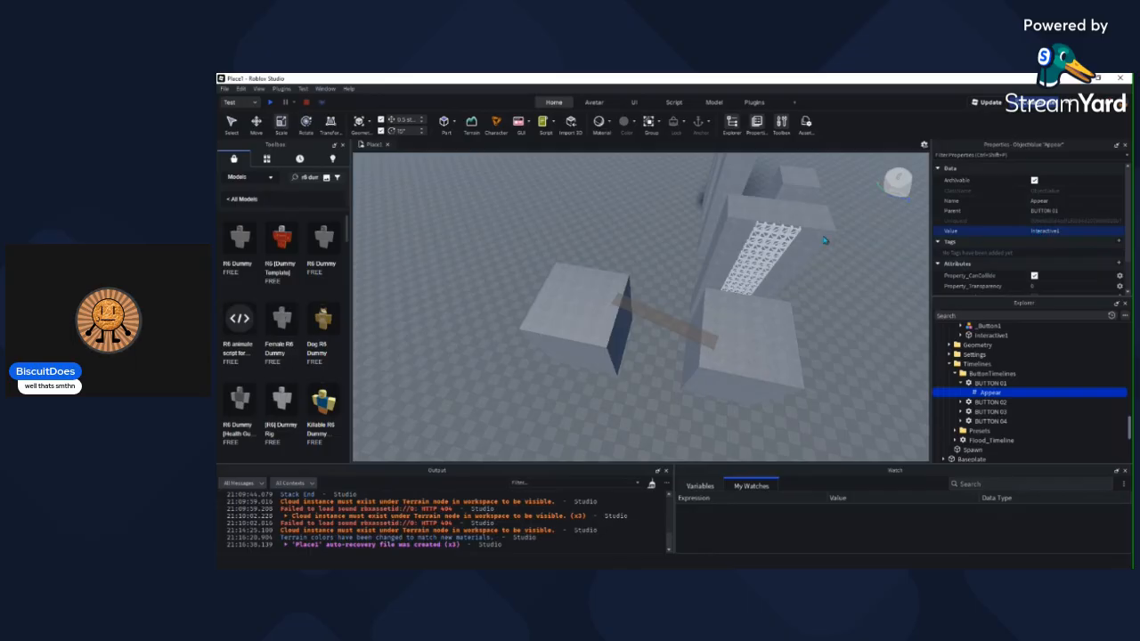
{"action": "scroll", "coordinate": [969, 249], "scroll_direction": "down", "scroll_amount": 1}
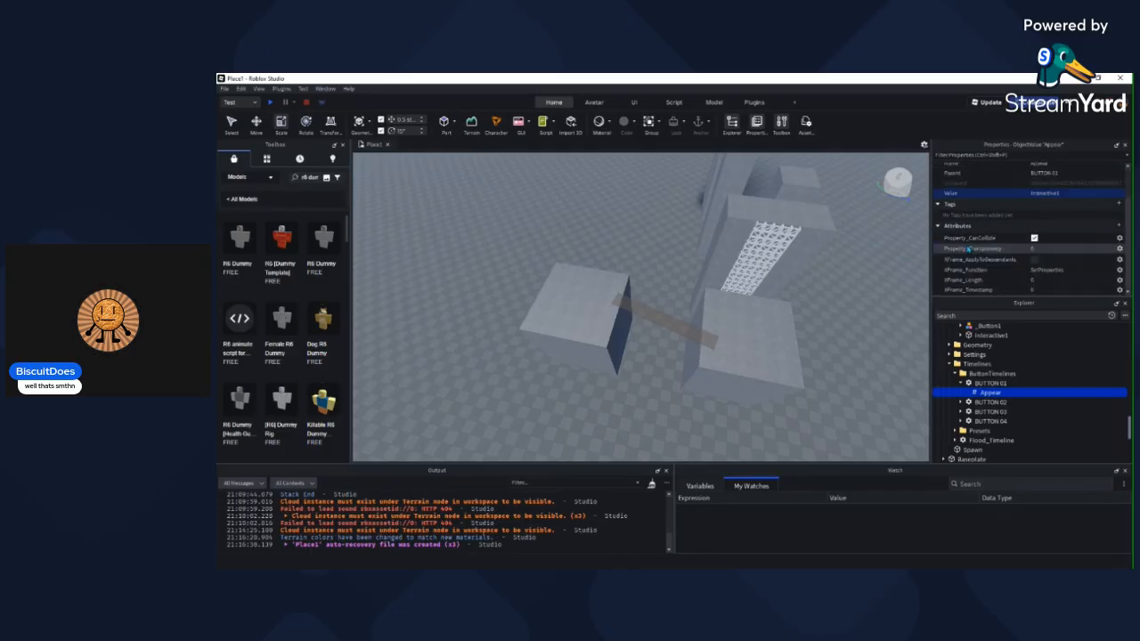
Step: View the trigger attributes of the BUTTON 01 timeline, and clear the selection
{"action": "left_click", "coordinate": [627, 252]}
{"action": "left_click", "coordinate": [1003, 383]}
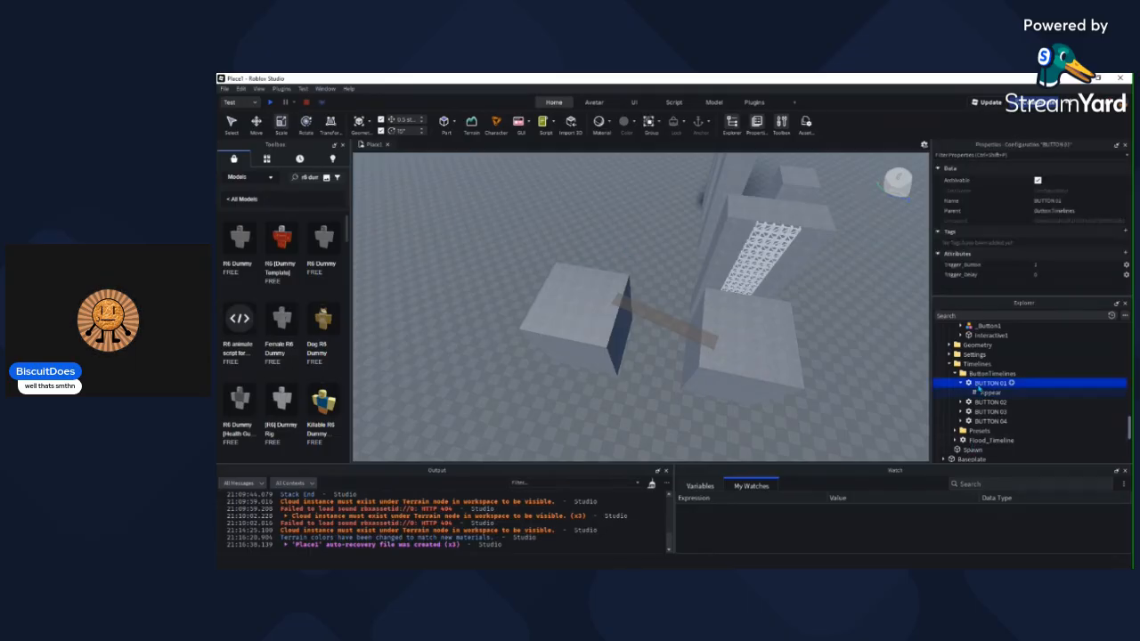
{"action": "left_click", "coordinate": [687, 211]}
Step: Expand the BUTTON 02, BUTTON 03 and BUTTON 04 timelines and view the properties of BUTTON 04's Sound object
{"action": "scroll", "coordinate": [1013, 388], "scroll_direction": "up", "scroll_amount": 2}
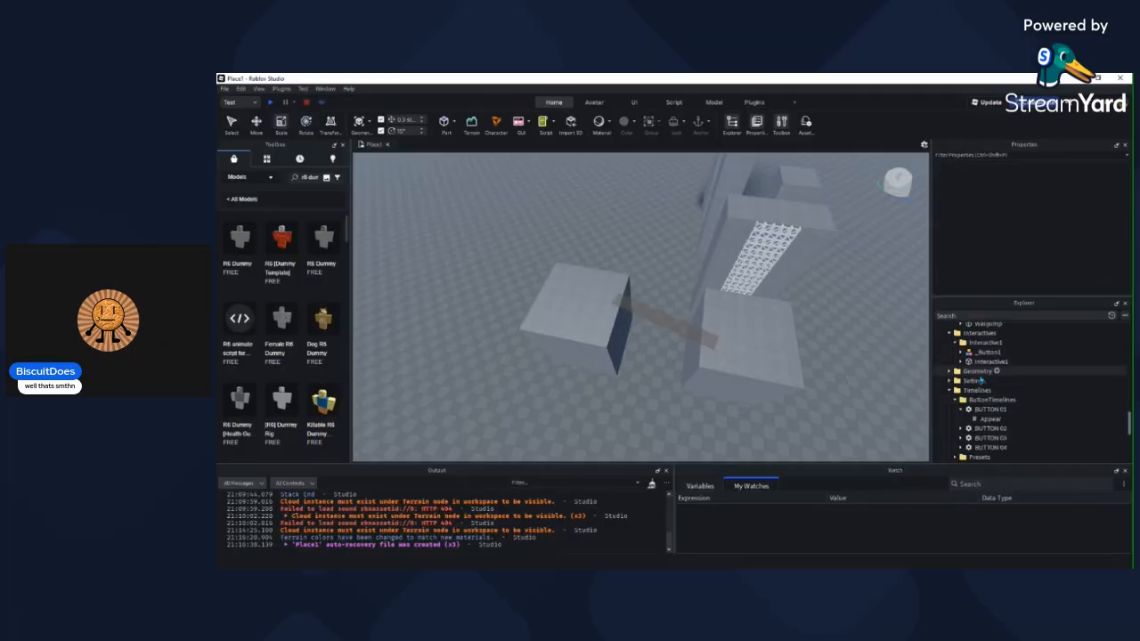
{"action": "scroll", "coordinate": [980, 383], "scroll_direction": "down", "scroll_amount": 1}
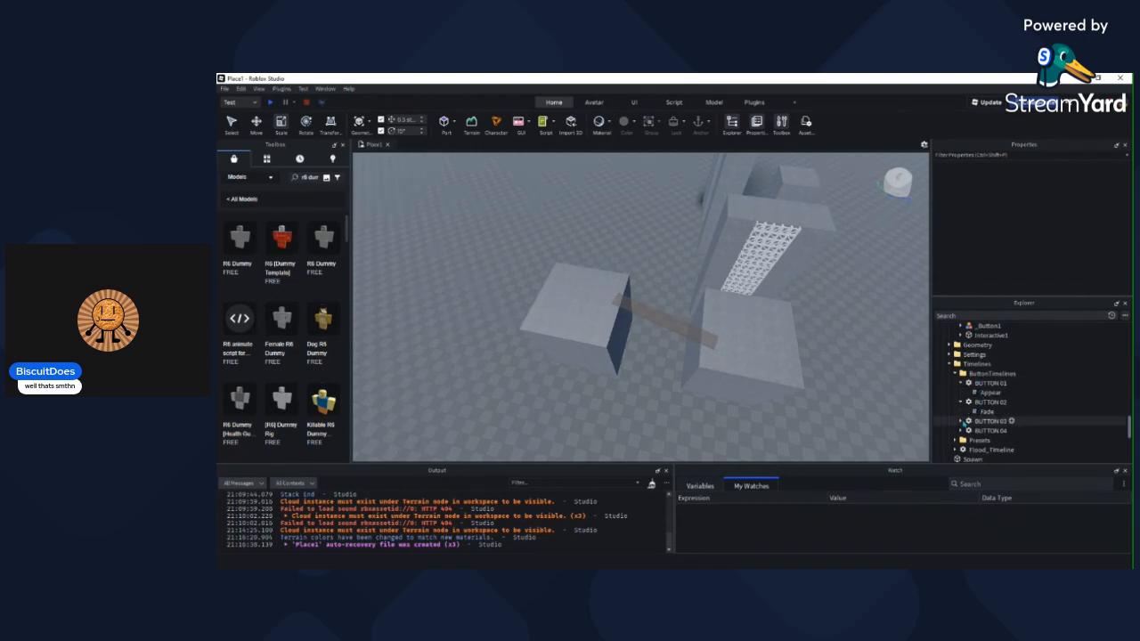
{"action": "left_click", "coordinate": [961, 440]}
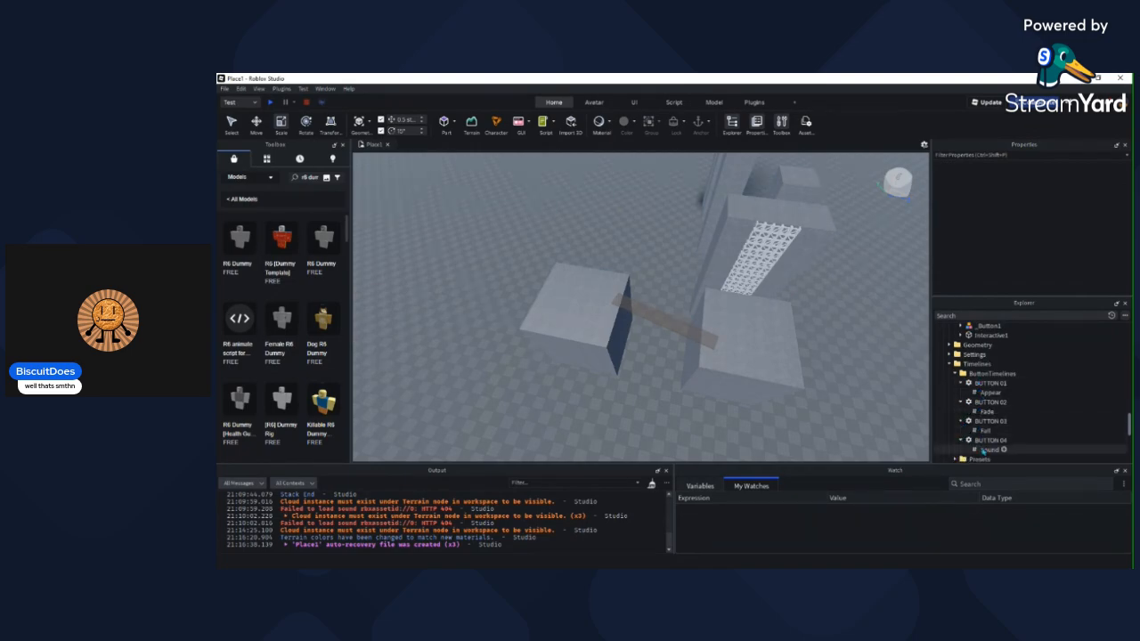
{"action": "left_click", "coordinate": [983, 450]}
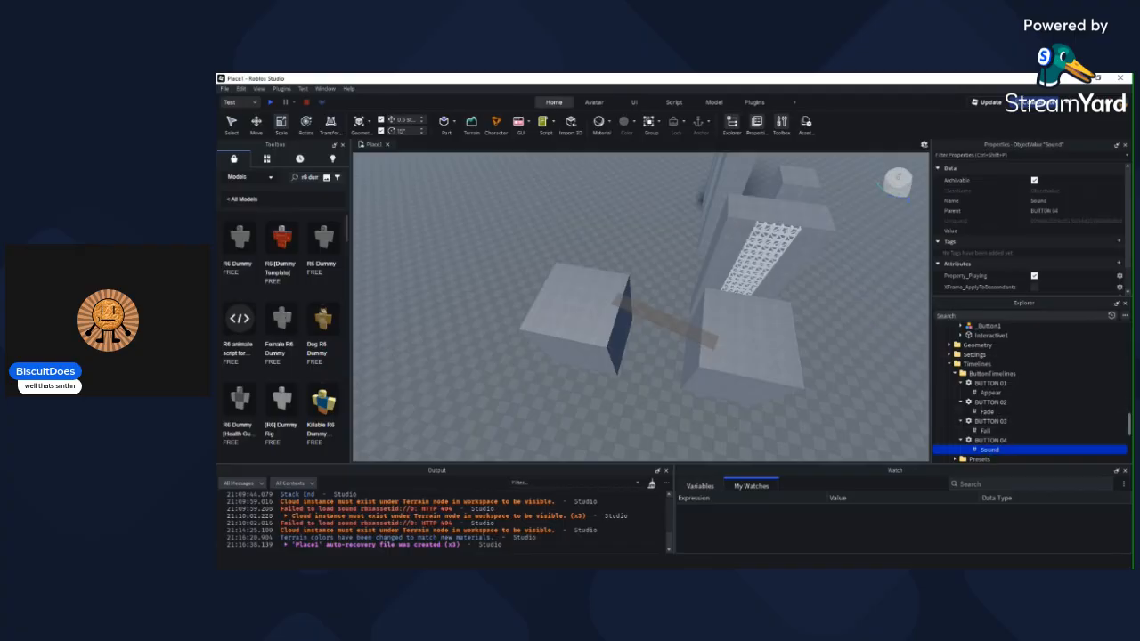
{"action": "left_click", "coordinate": [874, 351]}
{"action": "scroll", "coordinate": [856, 347], "scroll_direction": "up", "scroll_amount": 10}
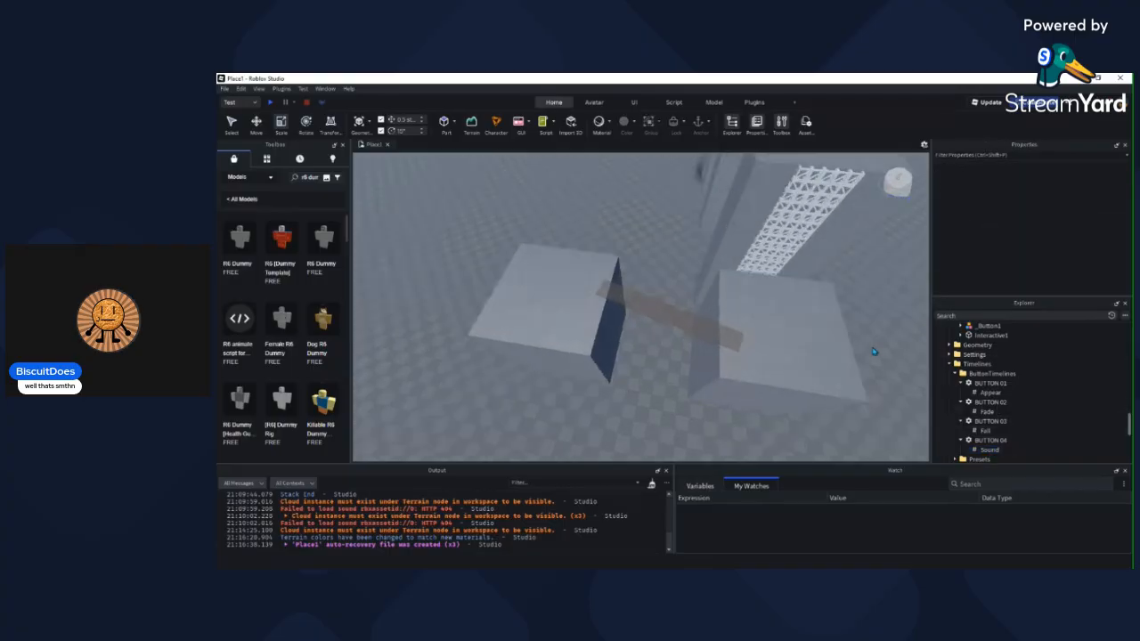
{"action": "scroll", "coordinate": [797, 341], "scroll_direction": "down", "scroll_amount": 5}
{"action": "right_click_drag", "start_coordinate": [798, 341], "coordinate": [796, 342]}
{"action": "scroll", "coordinate": [797, 341], "scroll_direction": "down", "scroll_amount": 2}
{"action": "scroll", "coordinate": [797, 341], "scroll_direction": "down", "scroll_amount": 3}
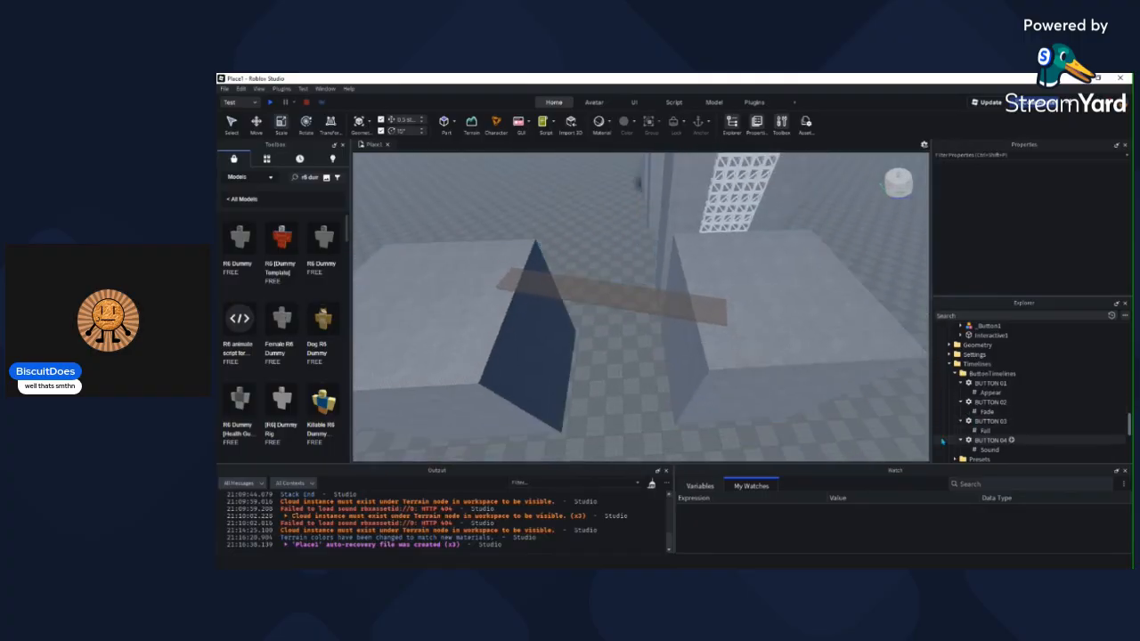
{"action": "left_click", "coordinate": [961, 441]}
{"action": "scroll", "coordinate": [971, 427], "scroll_direction": "down", "scroll_amount": 1}
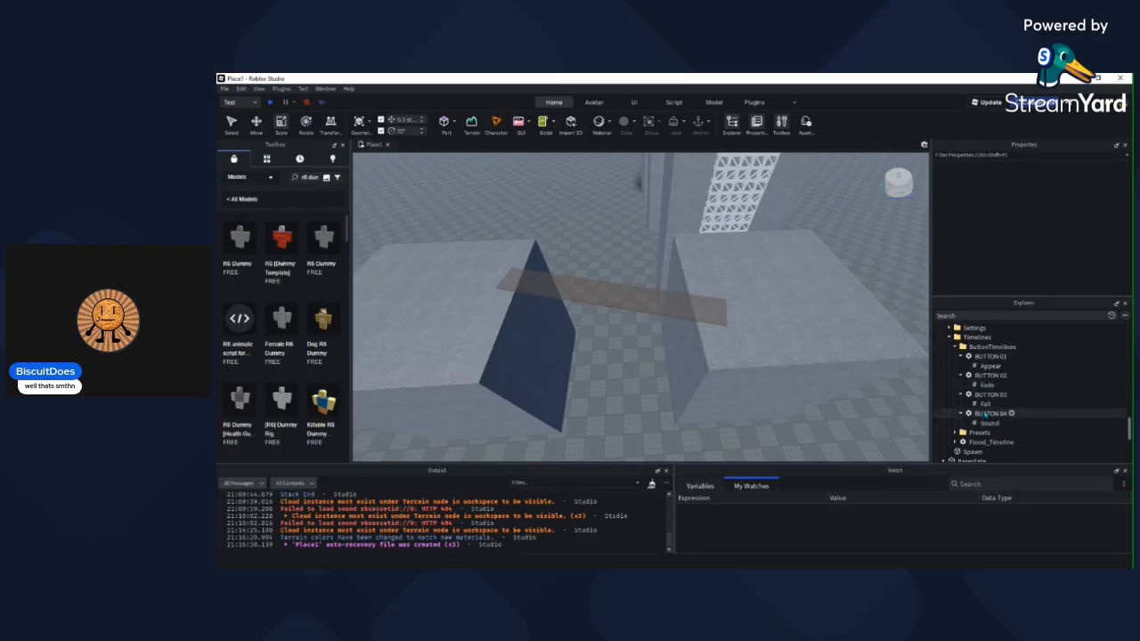
Step: Review the properties and attributes of the Appear, Fade, Fall and Sound entries under the four button timelines
{"action": "left_click", "coordinate": [982, 367]}
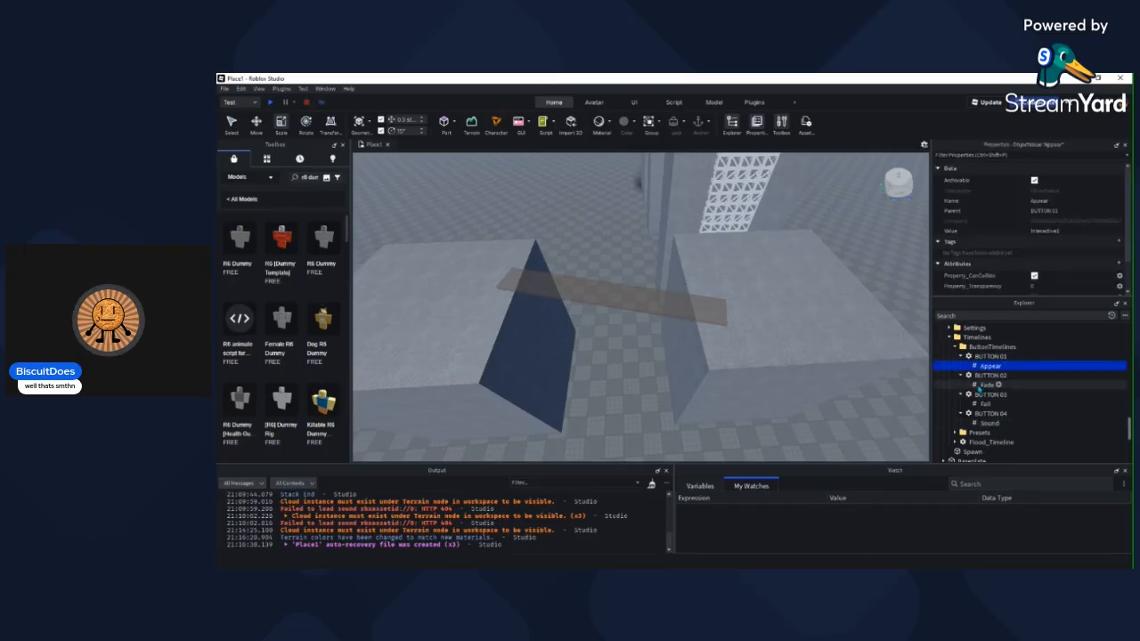
{"action": "left_click", "coordinate": [986, 385]}
{"action": "left_click", "coordinate": [985, 405]}
{"action": "left_click", "coordinate": [989, 423]}
{"action": "scroll", "coordinate": [1044, 282], "scroll_direction": "down", "scroll_amount": 1}
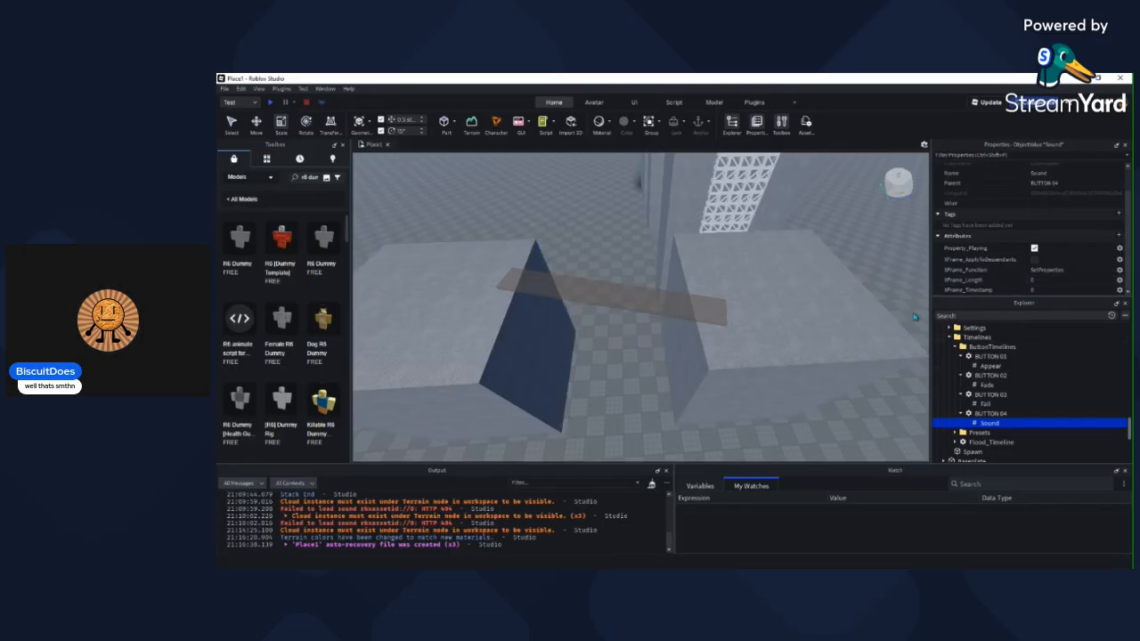
Step: Look over the bridge, its two platforms and the surrounding map layout from several angles
{"action": "left_click", "coordinate": [910, 274]}
{"action": "right_click_drag", "start_coordinate": [910, 275], "coordinate": [814, 275]}
{"action": "key", "text": "w"}
{"action": "scroll", "coordinate": [855, 271], "scroll_direction": "down", "scroll_amount": 3}
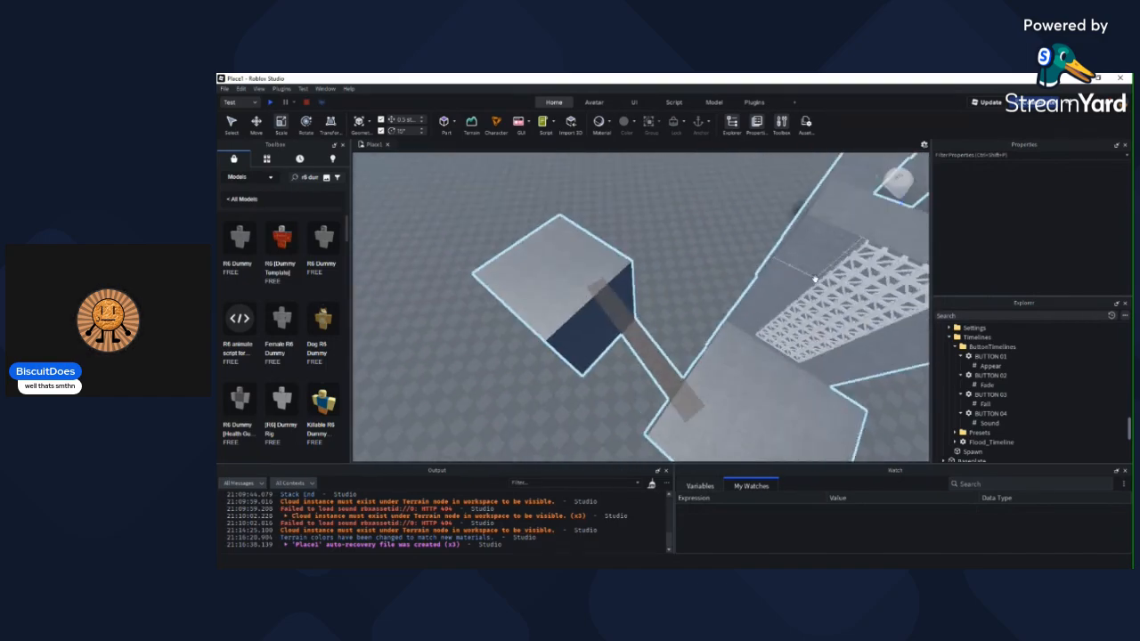
{"action": "scroll", "coordinate": [774, 338], "scroll_direction": "up", "scroll_amount": 2}
{"action": "scroll", "coordinate": [774, 338], "scroll_direction": "down", "scroll_amount": 2}
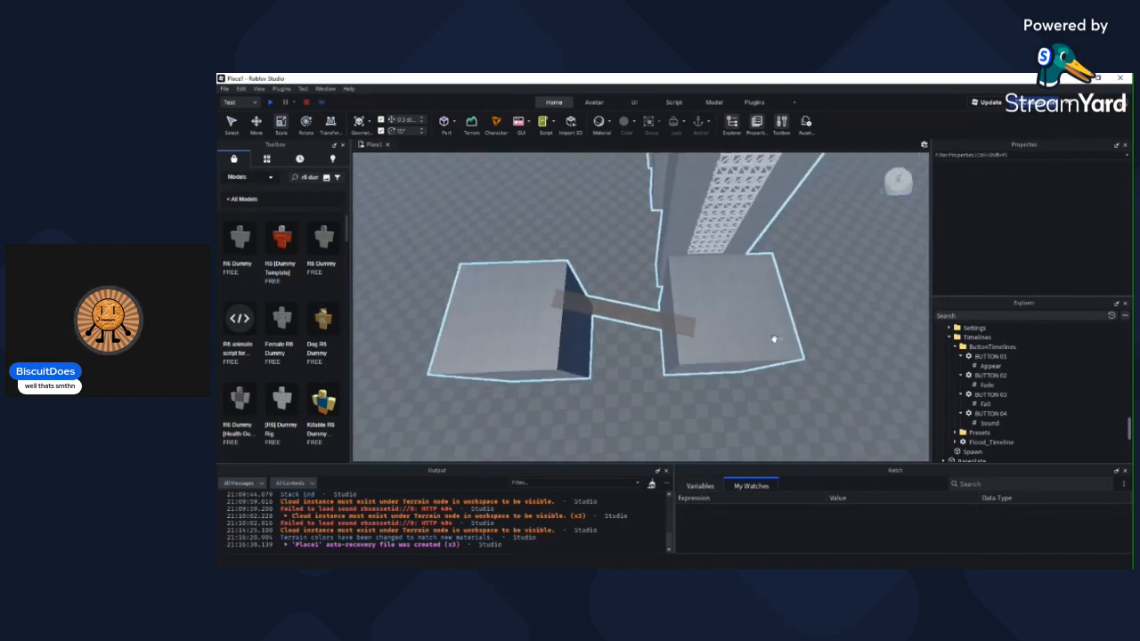
{"action": "key", "text": "w"}
{"action": "right_click_drag", "start_coordinate": [728, 311], "coordinate": [728, 311]}
{"action": "key", "text": "w"}
{"action": "right_click_drag", "start_coordinate": [781, 359], "coordinate": [764, 362]}
{"action": "key", "text": "w"}
{"action": "key", "text": "s"}
{"action": "key", "text": "a"}
{"action": "right_click_drag", "start_coordinate": [740, 304], "coordinate": [687, 265]}
{"action": "key", "text": "w"}
{"action": "key", "text": "w"}
{"action": "key", "text": "s"}
{"action": "key", "text": "d"}
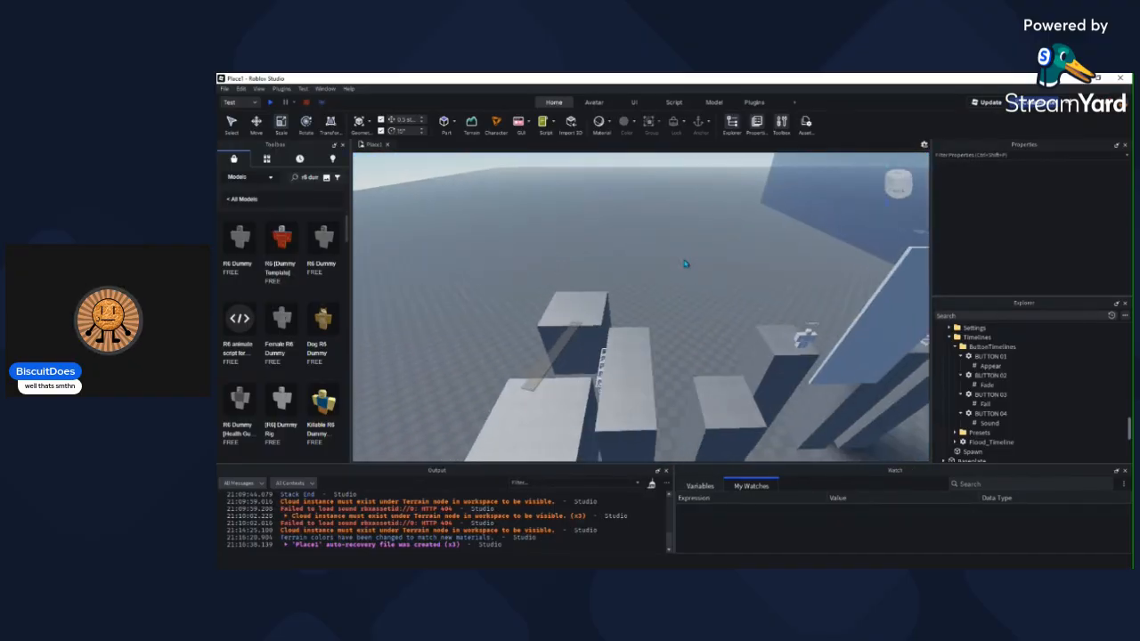
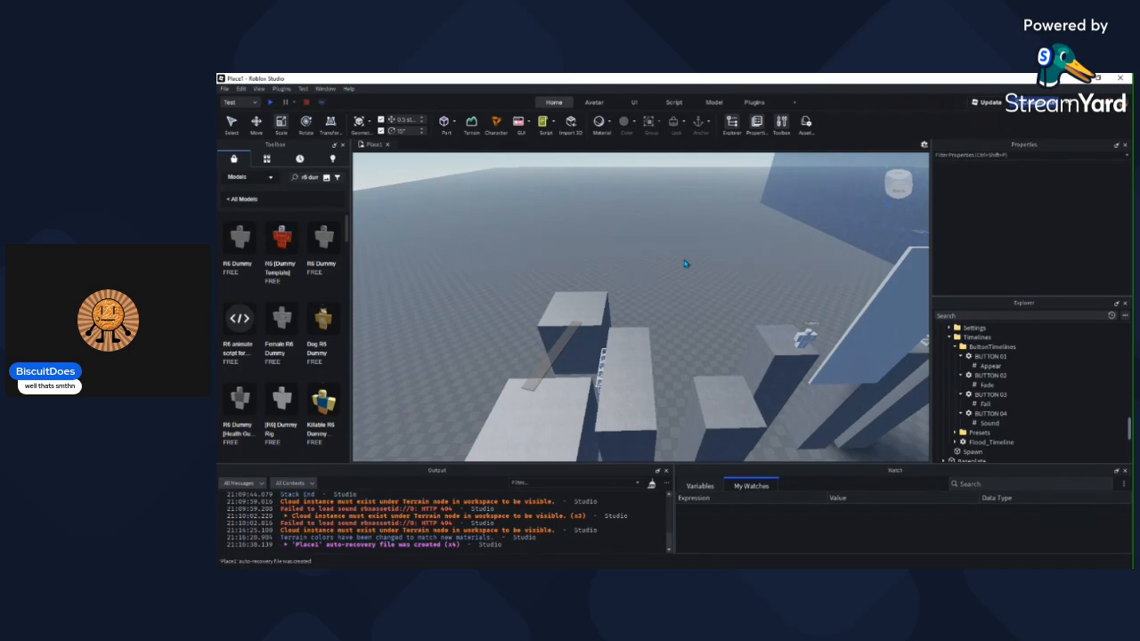
Step: Place a block beyond the bridge's end platform and scale it symmetrically to about 9 studs wide
{"action": "key", "text": "w"}
{"action": "right_click_drag", "start_coordinate": [685, 264], "coordinate": [639, 310]}
{"action": "key", "text": "s"}
{"action": "key", "text": "s"}
{"action": "key", "text": "w"}
{"action": "left_click", "coordinate": [640, 297]}
{"action": "left_click", "coordinate": [640, 311]}
{"action": "left_click_drag", "start_coordinate": [697, 308], "coordinate": [608, 329]}
{"action": "key", "text": "ctrl+3"}
{"action": "left_click_drag", "start_coordinate": [691, 263], "coordinate": [642, 284], "text": "ctrl"}
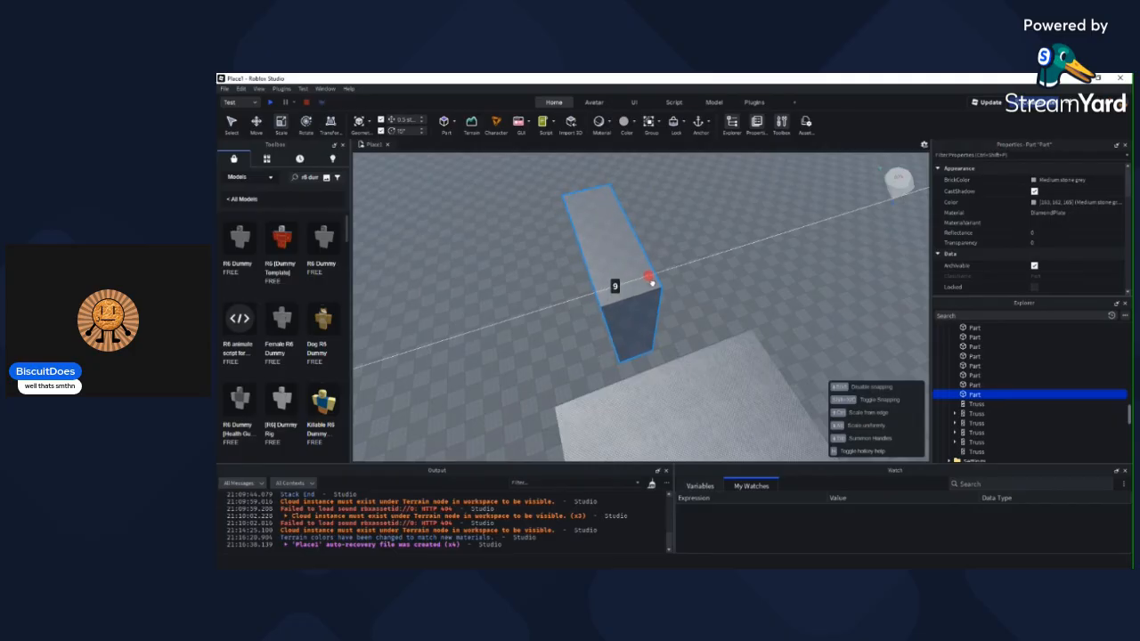
{"action": "left_click_drag", "start_coordinate": [653, 282], "coordinate": [662, 279]}
Step: Nudge the narrowed block into place beside the bridge's end platform
{"action": "right_click_drag", "start_coordinate": [662, 280], "coordinate": [639, 303]}
{"action": "key", "text": "ctrl+1"}
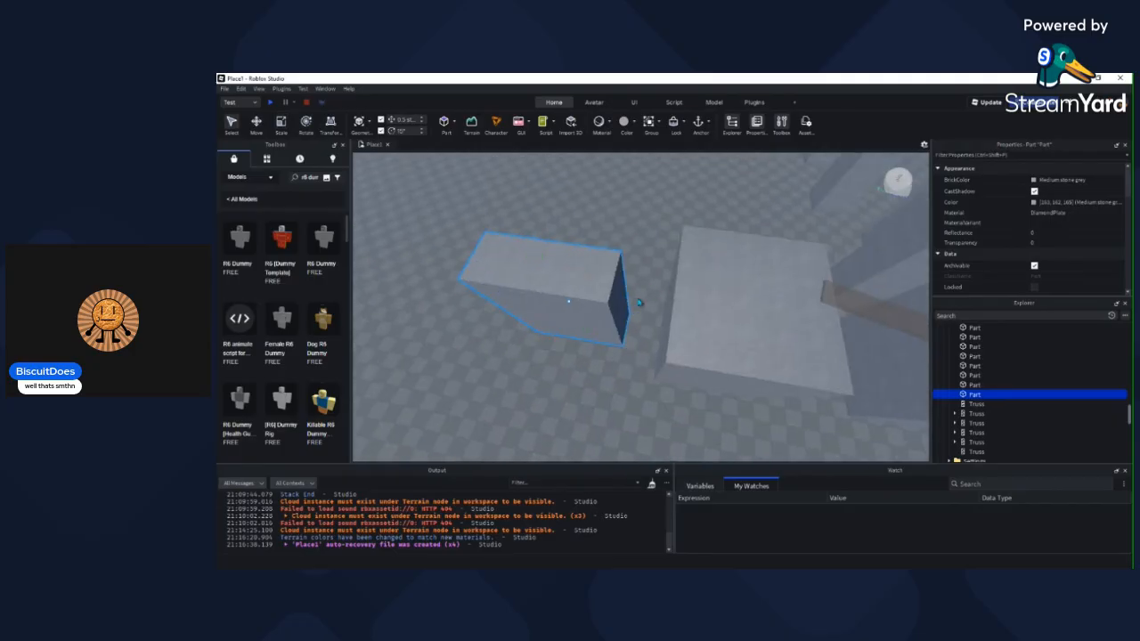
{"action": "left_click_drag", "start_coordinate": [632, 304], "coordinate": [623, 305]}
{"action": "scroll", "coordinate": [622, 305], "scroll_direction": "up", "scroll_amount": 1}
{"action": "right_click_drag", "start_coordinate": [622, 304], "coordinate": [633, 295]}
Step: Duplicate the block and scale the copy into a thin upright wall about 15.5 studs tall on top of it
{"action": "key", "text": "ctrl+3"}
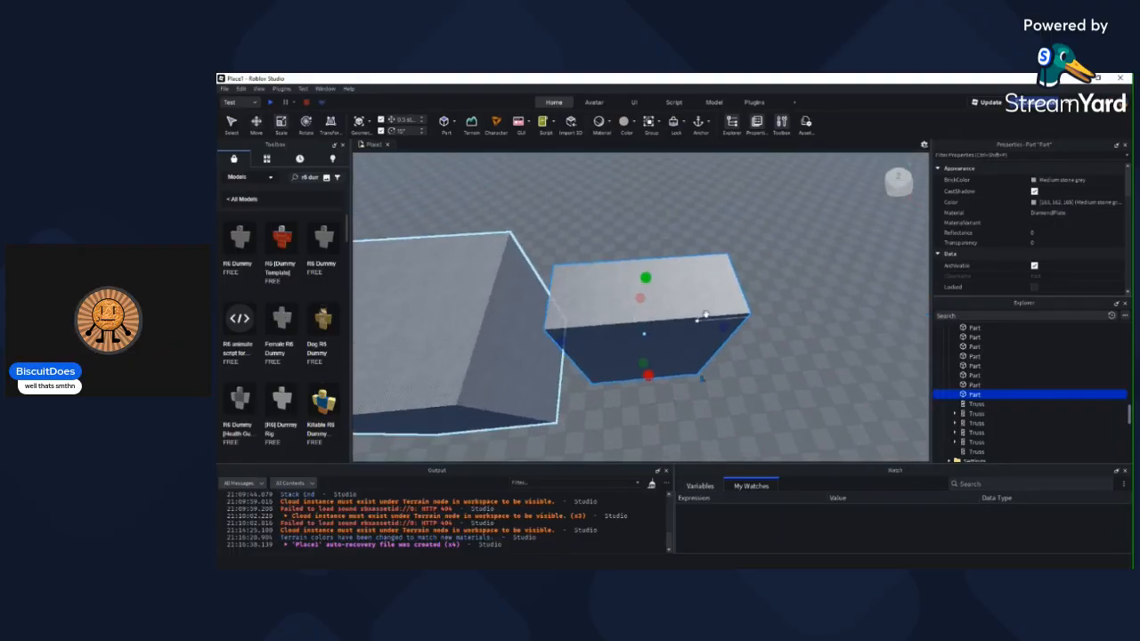
{"action": "key", "text": "ctrl+d"}
{"action": "left_click_drag", "start_coordinate": [646, 277], "coordinate": [619, 300]}
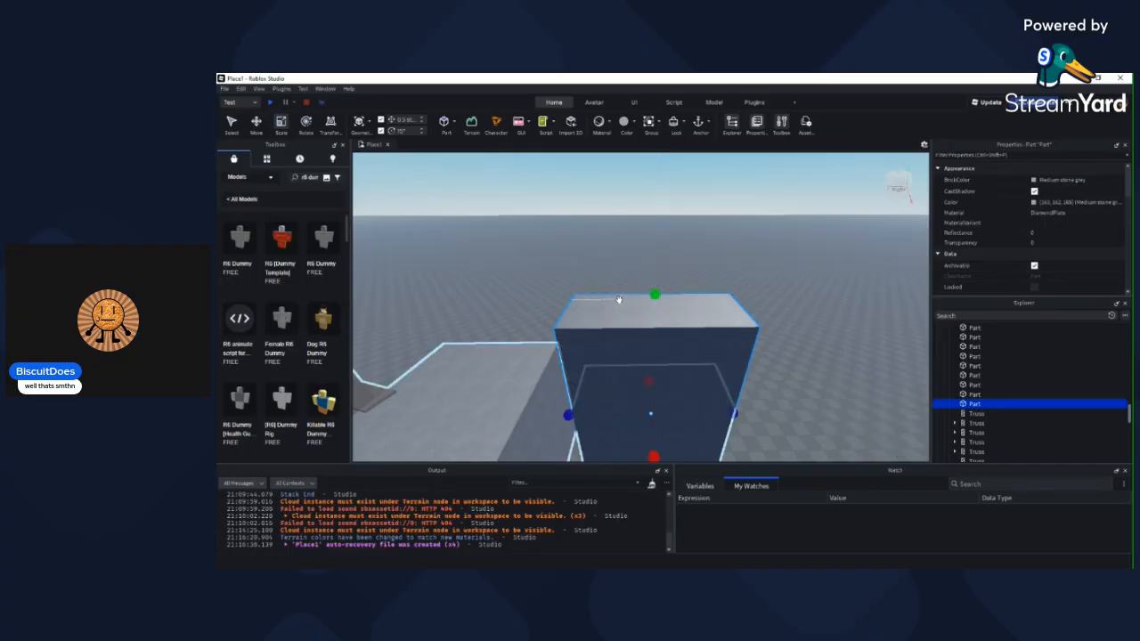
{"action": "right_click_drag", "start_coordinate": [619, 300], "coordinate": [623, 349]}
{"action": "scroll", "coordinate": [619, 301], "scroll_direction": "down", "scroll_amount": 1}
{"action": "left_click_drag", "start_coordinate": [562, 369], "coordinate": [615, 365]}
{"action": "left_click_drag", "start_coordinate": [638, 414], "coordinate": [641, 380]}
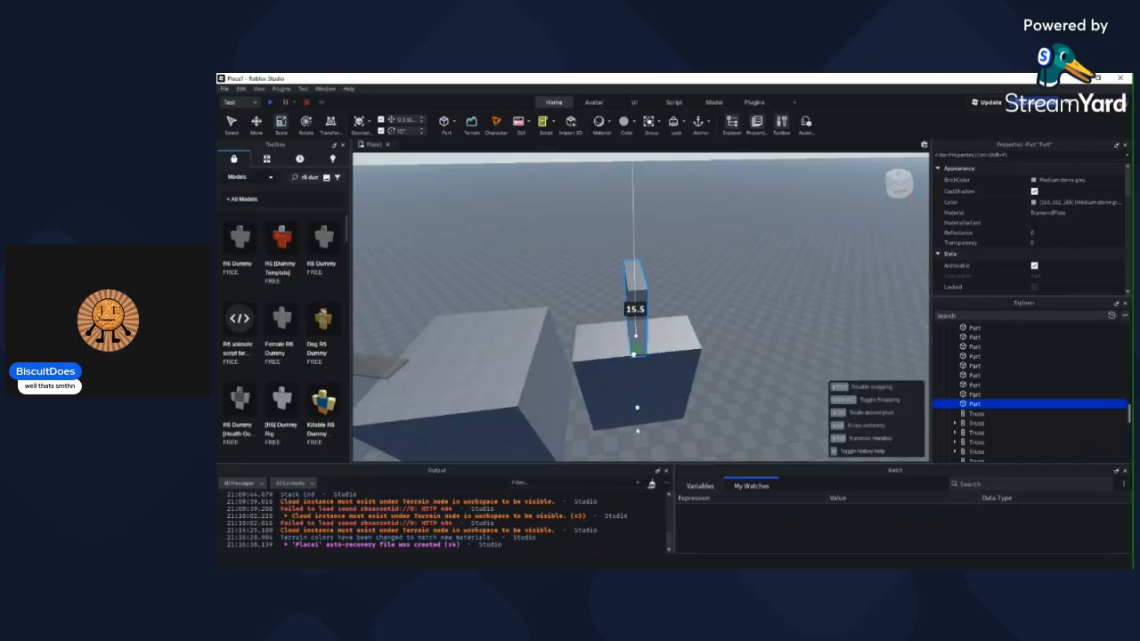
{"action": "left_click_drag", "start_coordinate": [630, 353], "coordinate": [632, 352]}
{"action": "right_click_drag", "start_coordinate": [632, 352], "coordinate": [645, 222]}
{"action": "mouse_move", "coordinate": [645, 223]}
{"action": "left_mouse_down"}
{"action": "mouse_move", "coordinate": [654, 202]}
{"action": "mouse_move", "coordinate": [643, 158]}
{"action": "mouse_move", "coordinate": [634, 199]}
{"action": "mouse_move", "coordinate": [645, 204]}
{"action": "left_mouse_up"}
{"action": "scroll", "coordinate": [643, 160], "scroll_direction": "down", "scroll_amount": 2}
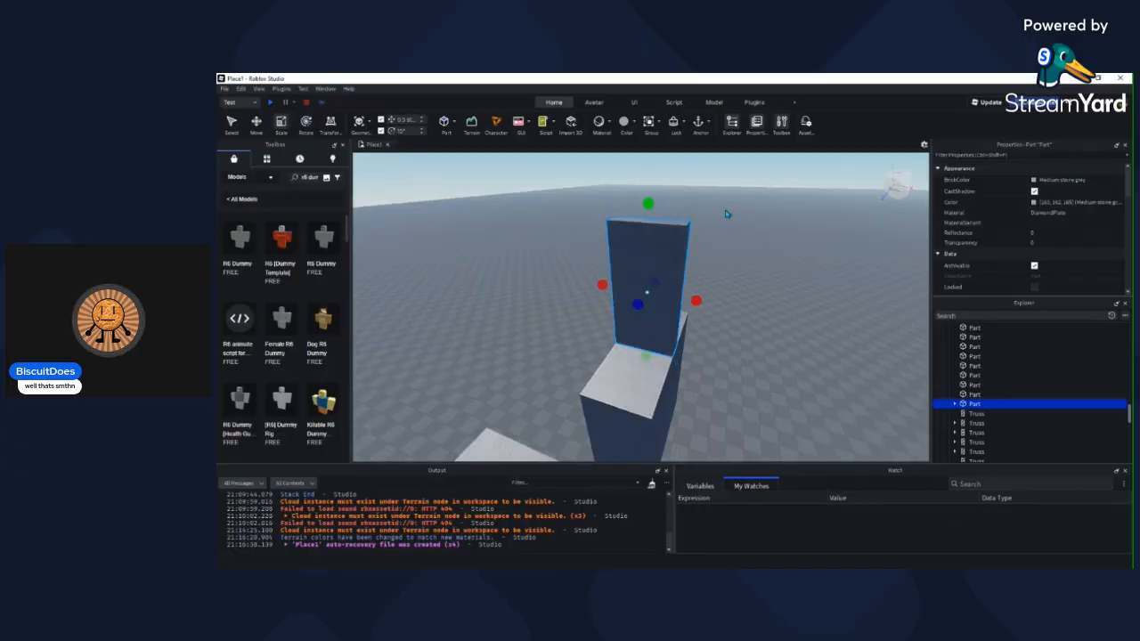
{"action": "left_click", "coordinate": [700, 255]}
Step: Duplicate the base block under the wall and move the copy farther along the course as the next platform
{"action": "key", "text": "d"}
{"action": "right_click_drag", "start_coordinate": [700, 254], "coordinate": [636, 287]}
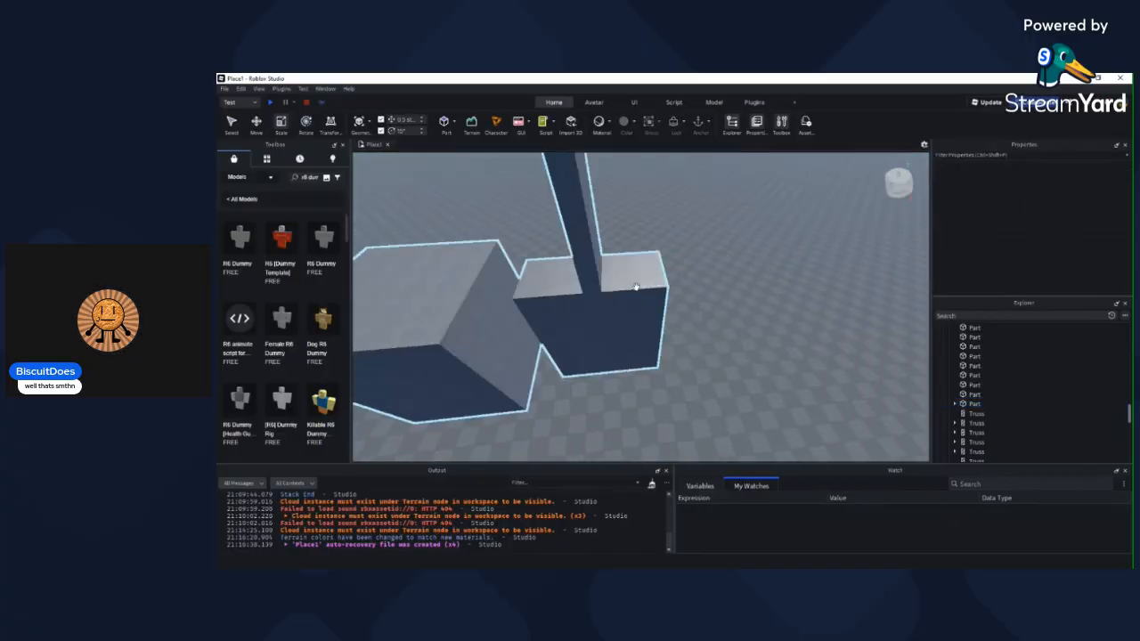
{"action": "left_click", "coordinate": [638, 287]}
{"action": "right_click_drag", "start_coordinate": [663, 287], "coordinate": [662, 249]}
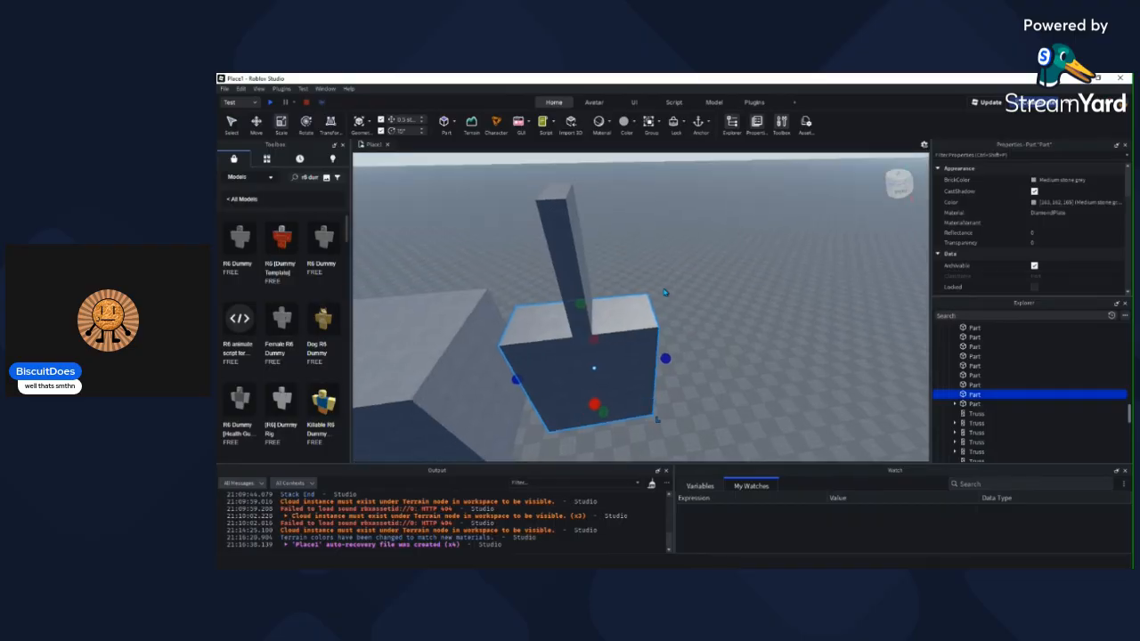
{"action": "key", "text": "ctrl+d"}
{"action": "key", "text": "ctrl+2"}
{"action": "key", "text": "d"}
{"action": "left_click_drag", "start_coordinate": [648, 361], "coordinate": [799, 343]}
{"action": "left_click", "coordinate": [537, 347]}
{"action": "key", "text": "ctrl+z"}
{"action": "right_click_drag", "start_coordinate": [669, 344], "coordinate": [626, 333]}
Step: Duplicate the thin wall, raised 0.5 studs, and scale the copy into a flat top slab overhanging about 10.5 studs
{"action": "left_click", "coordinate": [620, 333]}
{"action": "key", "text": "ctrl+d"}
{"action": "scroll", "coordinate": [615, 335], "scroll_direction": "down", "scroll_amount": 1}
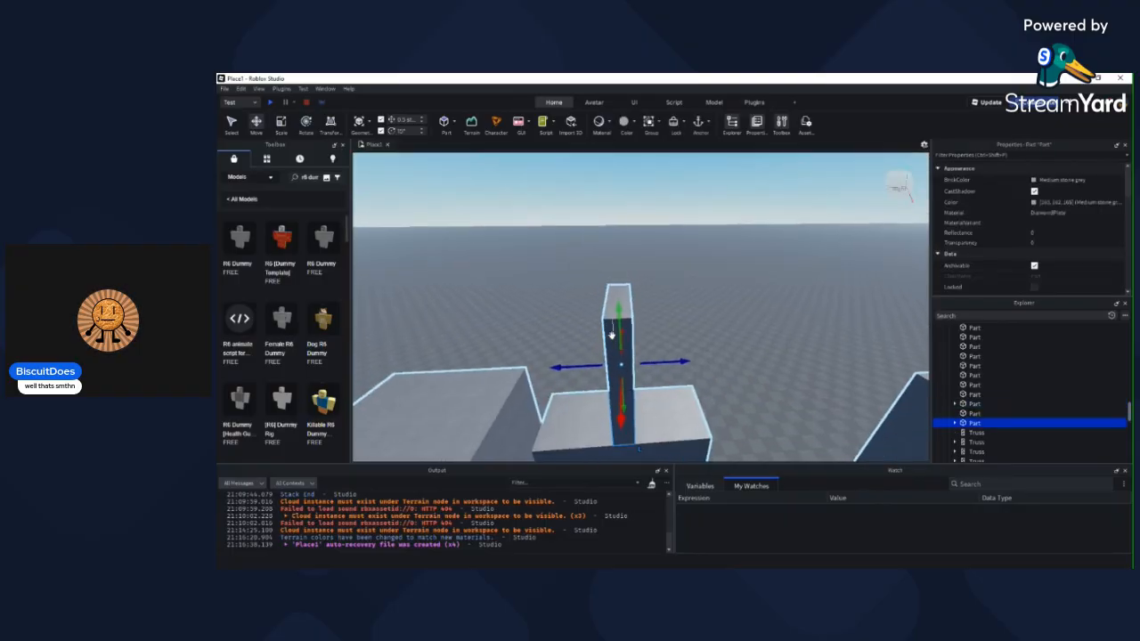
{"action": "left_click_drag", "start_coordinate": [620, 322], "coordinate": [621, 313]}
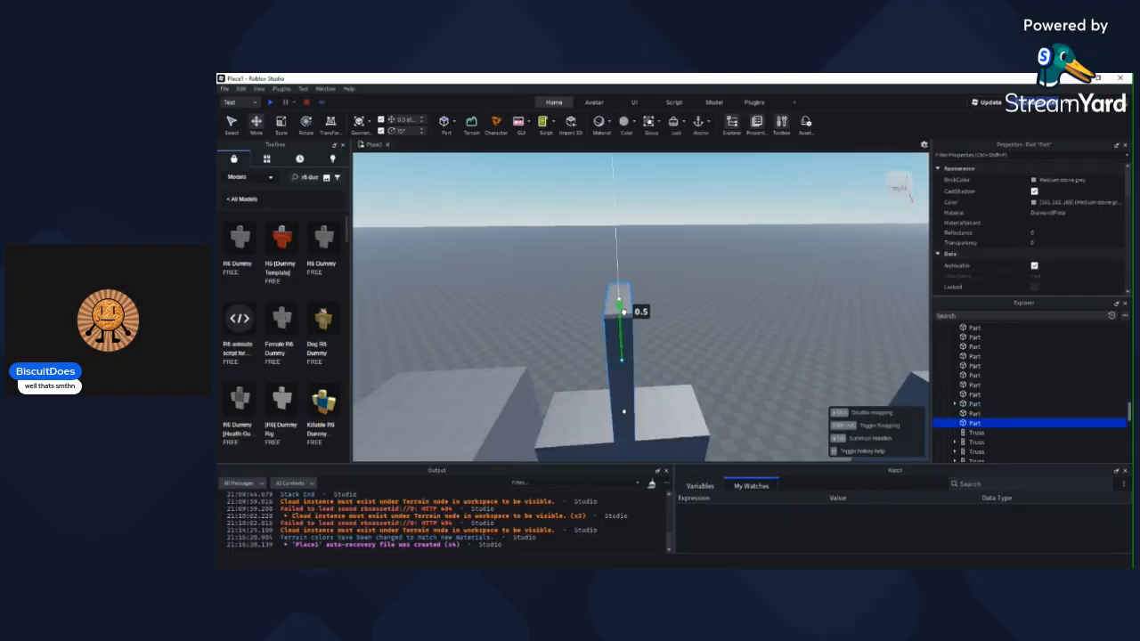
{"action": "key", "text": "ctrl+1"}
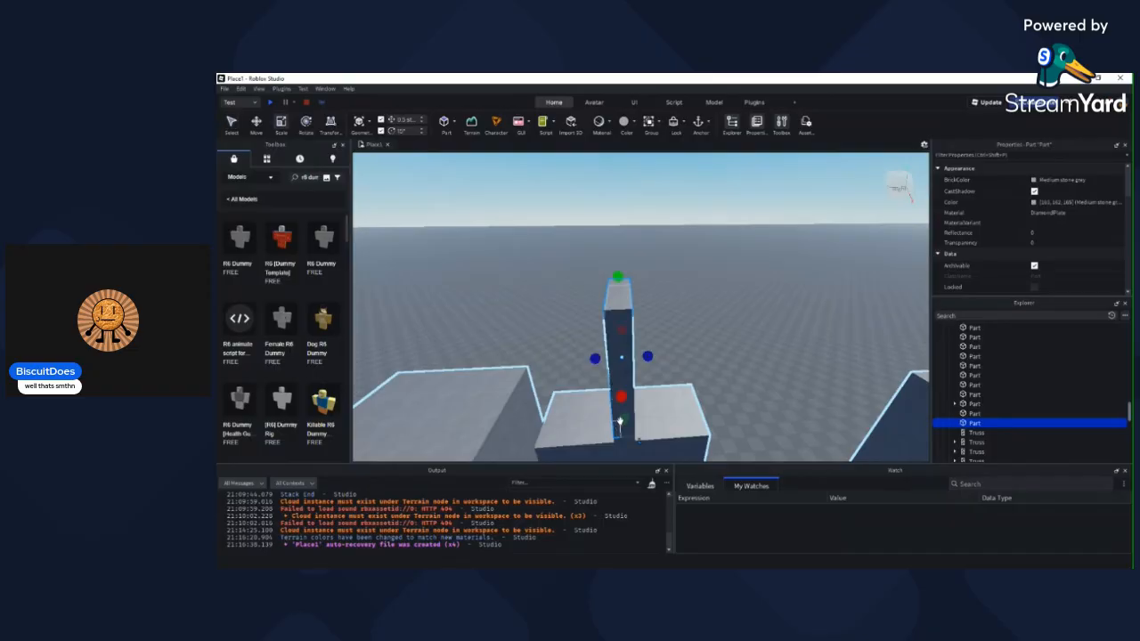
{"action": "left_click_drag", "start_coordinate": [621, 421], "coordinate": [626, 421]}
{"action": "left_click_drag", "start_coordinate": [623, 354], "coordinate": [548, 297]}
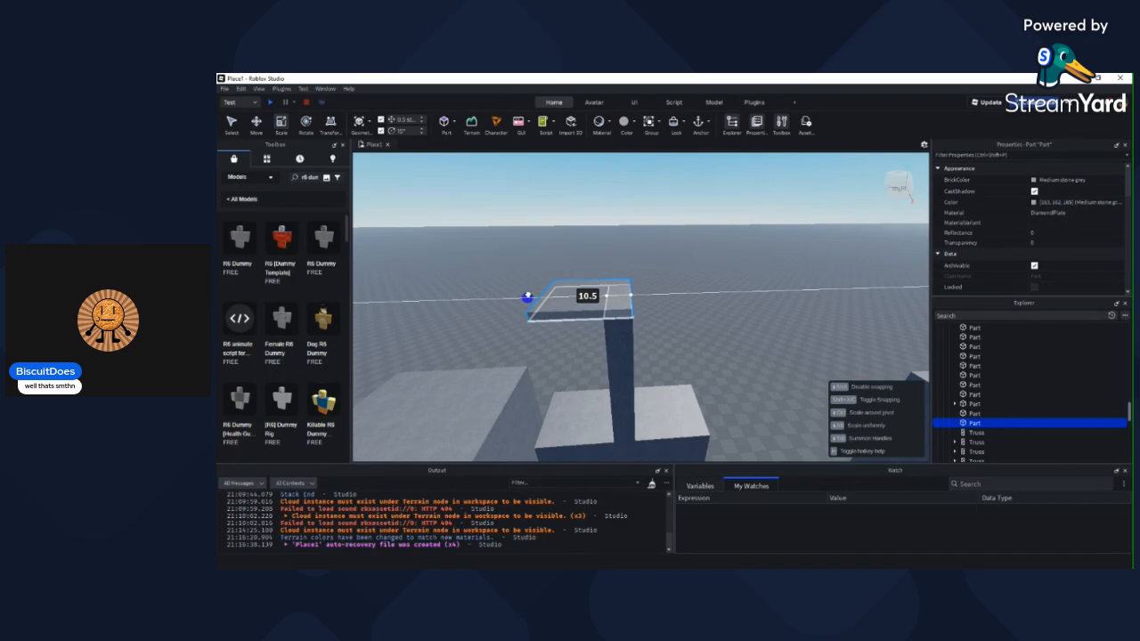
{"action": "left_click_drag", "start_coordinate": [531, 296], "coordinate": [530, 297]}
Step: Duplicate the thin wall again and extend the copy outward past the face opposite the overhang
{"action": "right_click_drag", "start_coordinate": [531, 297], "coordinate": [555, 356]}
{"action": "left_click", "coordinate": [553, 315]}
{"action": "right_click_drag", "start_coordinate": [552, 293], "coordinate": [551, 336]}
{"action": "left_click", "coordinate": [538, 285]}
{"action": "left_click", "coordinate": [553, 341]}
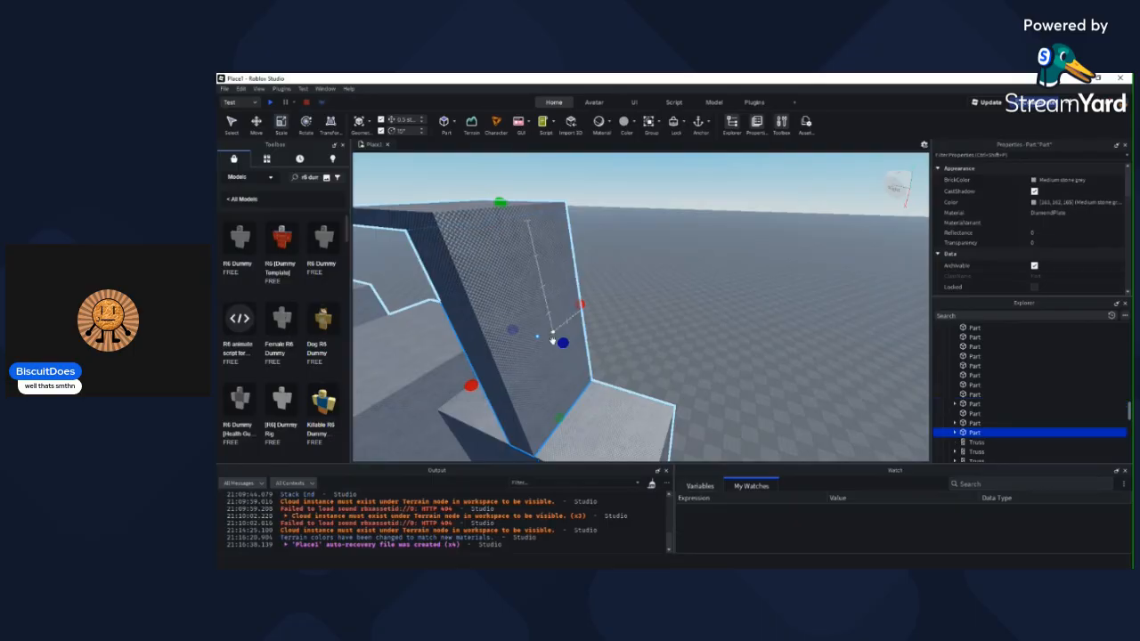
{"action": "left_click_drag", "start_coordinate": [562, 344], "coordinate": [585, 350]}
{"action": "scroll", "coordinate": [588, 350], "scroll_direction": "down", "scroll_amount": 3}
{"action": "right_click_drag", "start_coordinate": [588, 351], "coordinate": [613, 342]}
Step: Shorten the wall copy from both ends into a low strip near the wall's top and lower it 1 stud
{"action": "left_click_drag", "start_coordinate": [648, 256], "coordinate": [643, 272]}
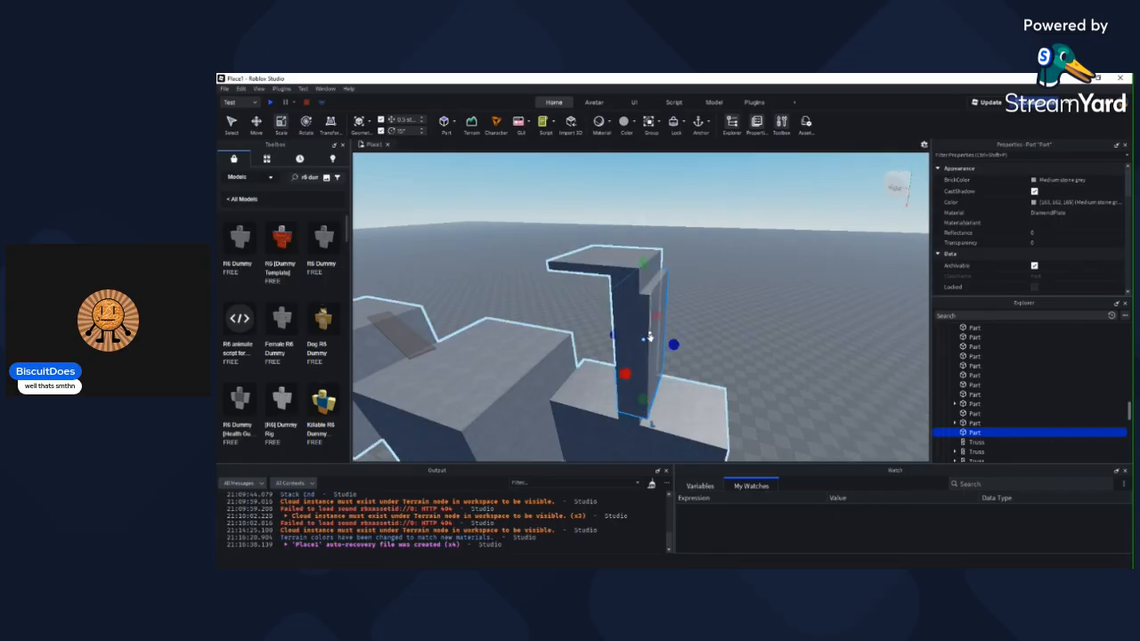
{"action": "left_click_drag", "start_coordinate": [645, 395], "coordinate": [644, 397]}
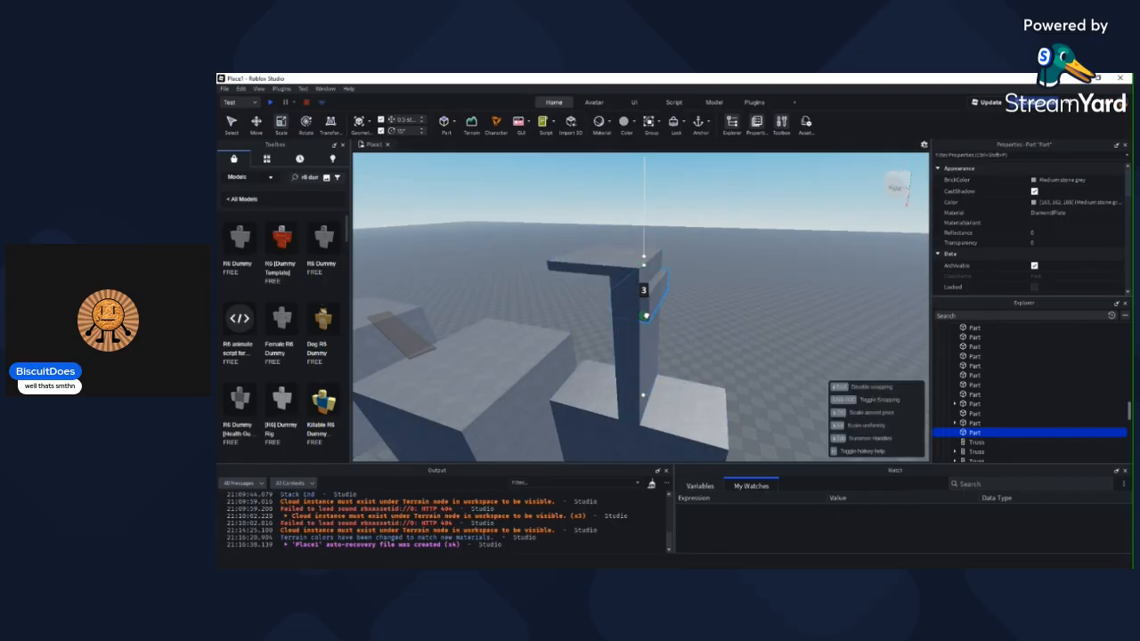
{"action": "left_click_drag", "start_coordinate": [650, 299], "coordinate": [646, 268]}
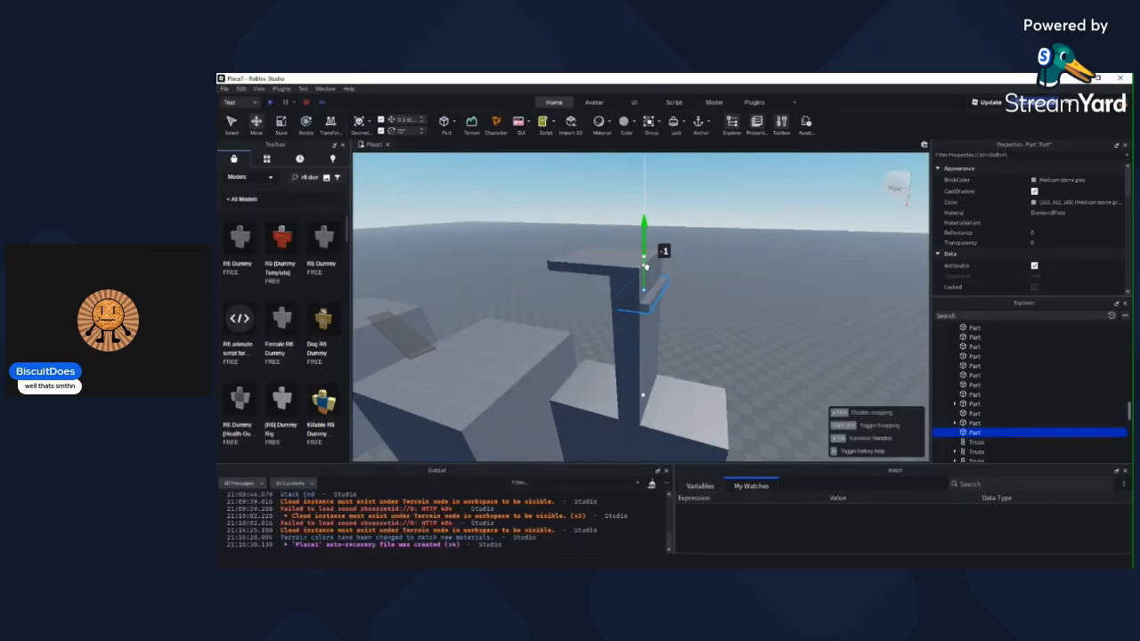
{"action": "left_click_drag", "start_coordinate": [648, 308], "coordinate": [651, 307]}
Step: Select the wall structure, its base block and the far platform together and move them 3 studs toward the bridge's end platform
{"action": "right_click_drag", "start_coordinate": [652, 307], "coordinate": [614, 300]}
{"action": "left_click_drag", "start_coordinate": [722, 299], "coordinate": [613, 294]}
{"action": "left_click", "coordinate": [692, 386]}
{"action": "scroll", "coordinate": [692, 386], "scroll_direction": "down", "scroll_amount": 5}
{"action": "left_click", "coordinate": [784, 374]}
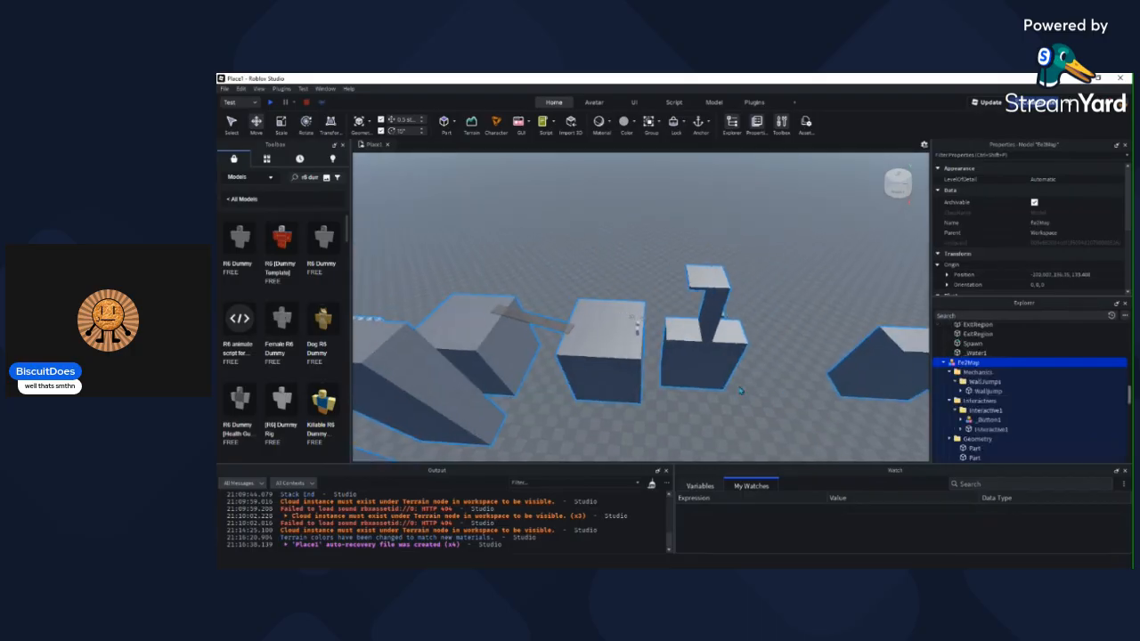
{"action": "left_click_drag", "start_coordinate": [821, 366], "coordinate": [663, 393]}
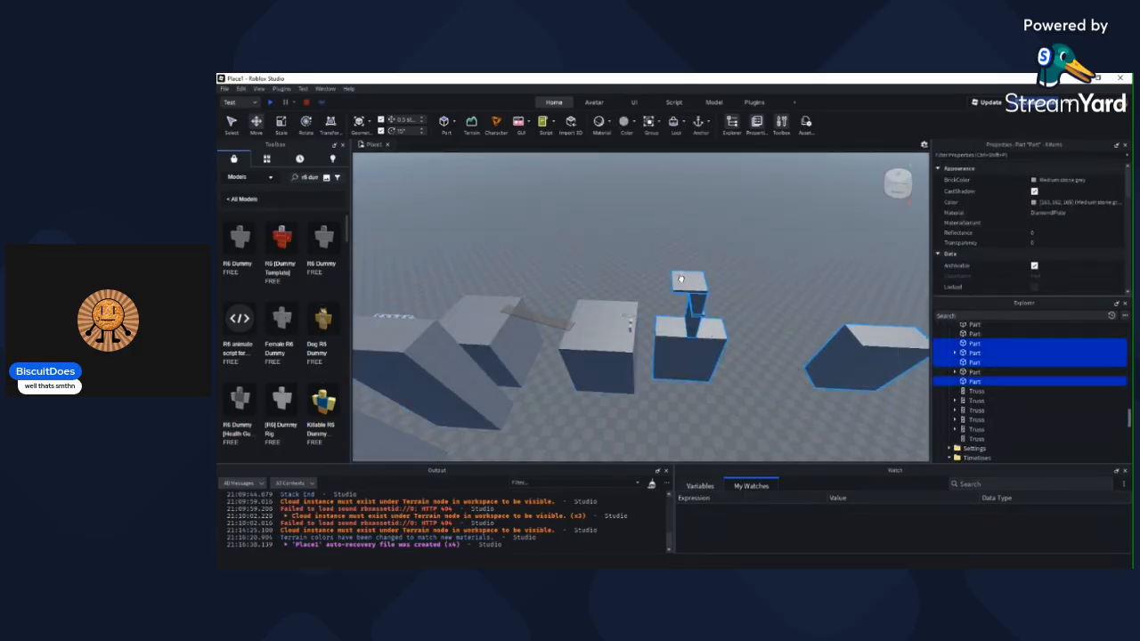
{"action": "left_click_drag", "start_coordinate": [737, 339], "coordinate": [726, 337]}
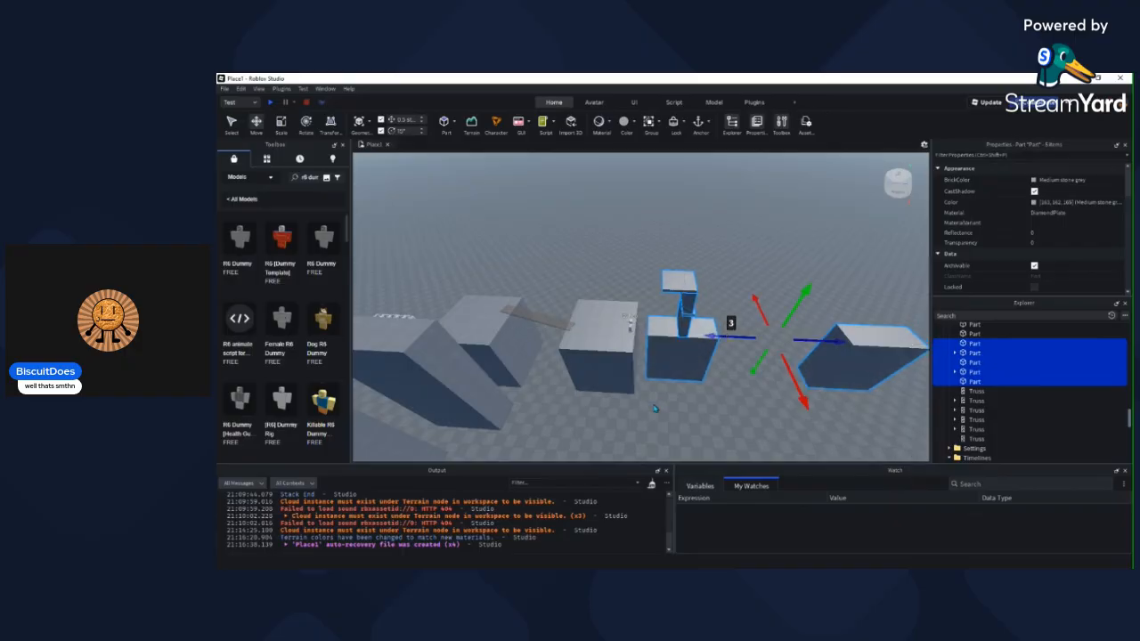
Step: Move the dummy onto the base block, on the side of the wall opposite the overhang
{"action": "left_click", "coordinate": [643, 309]}
{"action": "scroll", "coordinate": [641, 312], "scroll_direction": "up", "scroll_amount": 5}
{"action": "left_click_drag", "start_coordinate": [612, 345], "coordinate": [618, 410]}
{"action": "scroll", "coordinate": [619, 410], "scroll_direction": "up", "scroll_amount": 3}
{"action": "right_click_drag", "start_coordinate": [618, 409], "coordinate": [608, 344]}
Step: Lower the strip on the wall face and scale its ends to fit the wall's width, about 10.03 studs
{"action": "left_click", "coordinate": [580, 283]}
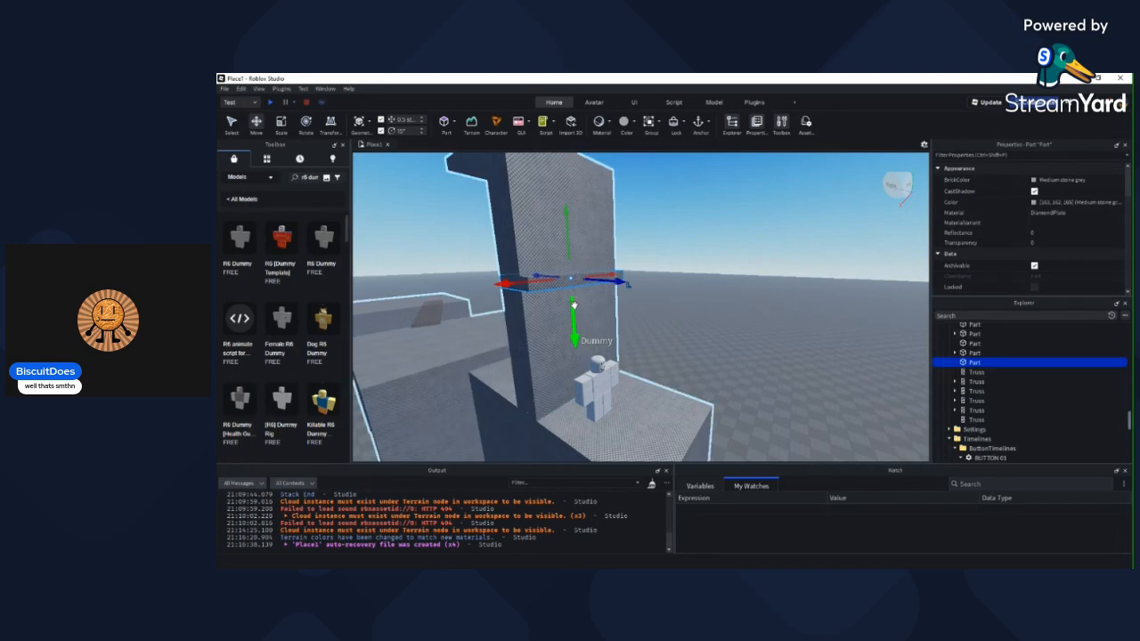
{"action": "right_click_drag", "start_coordinate": [574, 305], "coordinate": [579, 313]}
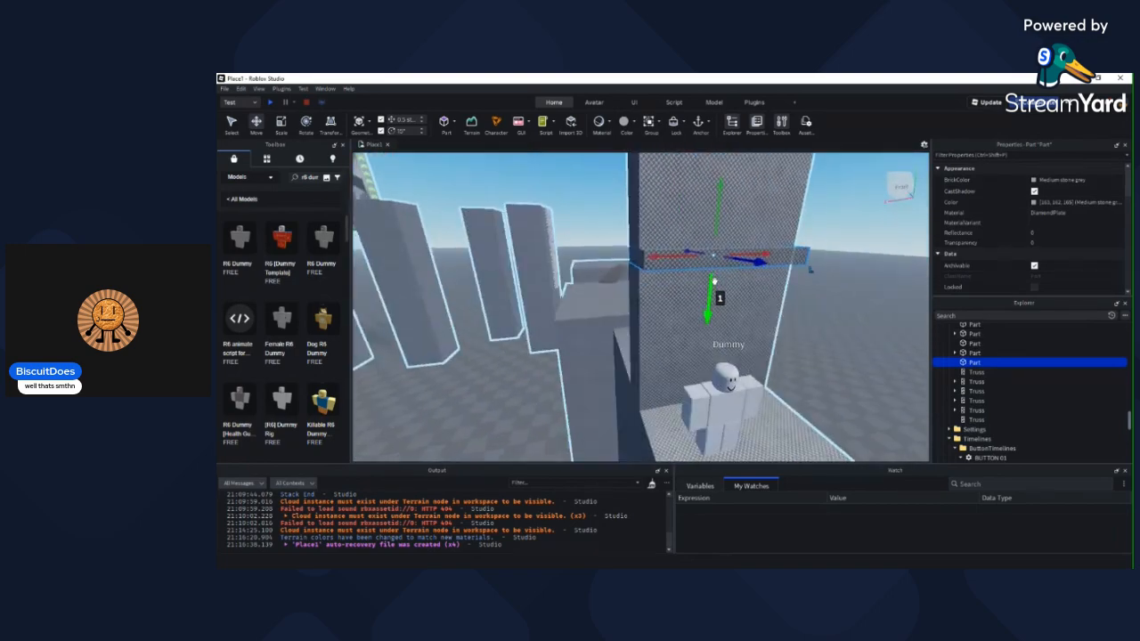
{"action": "right_click_drag", "start_coordinate": [714, 282], "coordinate": [714, 281]}
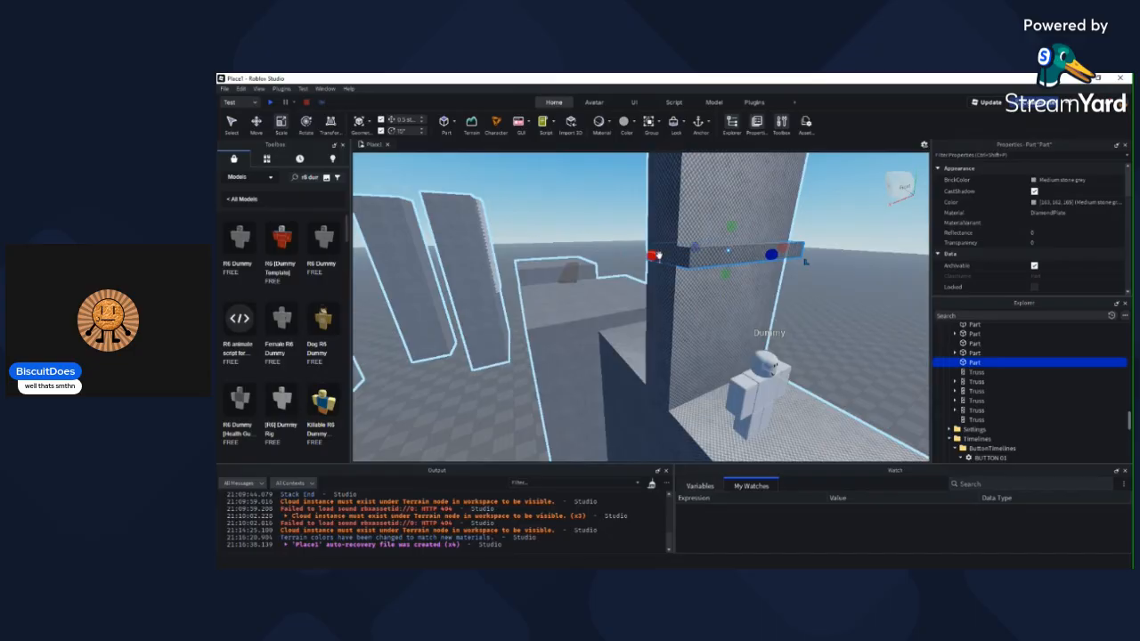
{"action": "left_click_drag", "start_coordinate": [653, 255], "coordinate": [655, 257]}
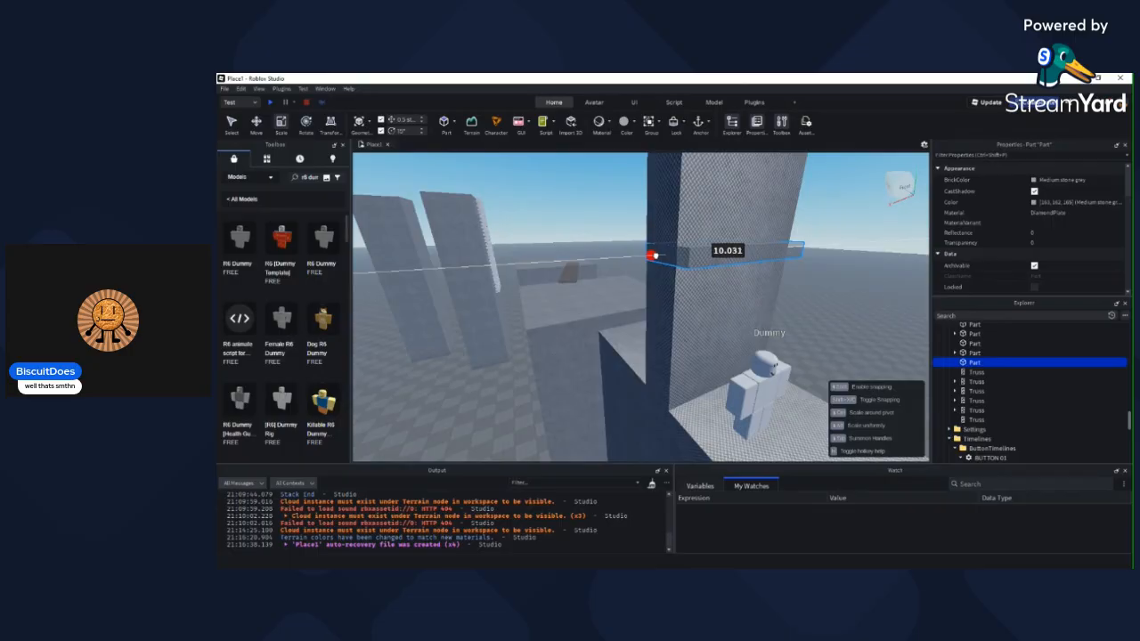
{"action": "left_click_drag", "start_coordinate": [654, 256], "coordinate": [655, 255]}
{"action": "right_click_drag", "start_coordinate": [673, 259], "coordinate": [673, 258]}
{"action": "left_click_drag", "start_coordinate": [610, 199], "coordinate": [638, 204]}
{"action": "right_click_drag", "start_coordinate": [638, 203], "coordinate": [636, 204]}
{"action": "left_click_drag", "start_coordinate": [630, 185], "coordinate": [622, 183]}
{"action": "right_click_drag", "start_coordinate": [623, 184], "coordinate": [727, 258]}
{"action": "scroll", "coordinate": [740, 252], "scroll_direction": "down", "scroll_amount": 3}
Step: Lower the strip 4 studs along the wall, closer to the dummy's head, and raise it back 0.5 studs
{"action": "key", "text": "ctrl+2"}
{"action": "left_click_drag", "start_coordinate": [665, 241], "coordinate": [662, 275]}
{"action": "right_click_drag", "start_coordinate": [662, 275], "coordinate": [657, 264]}
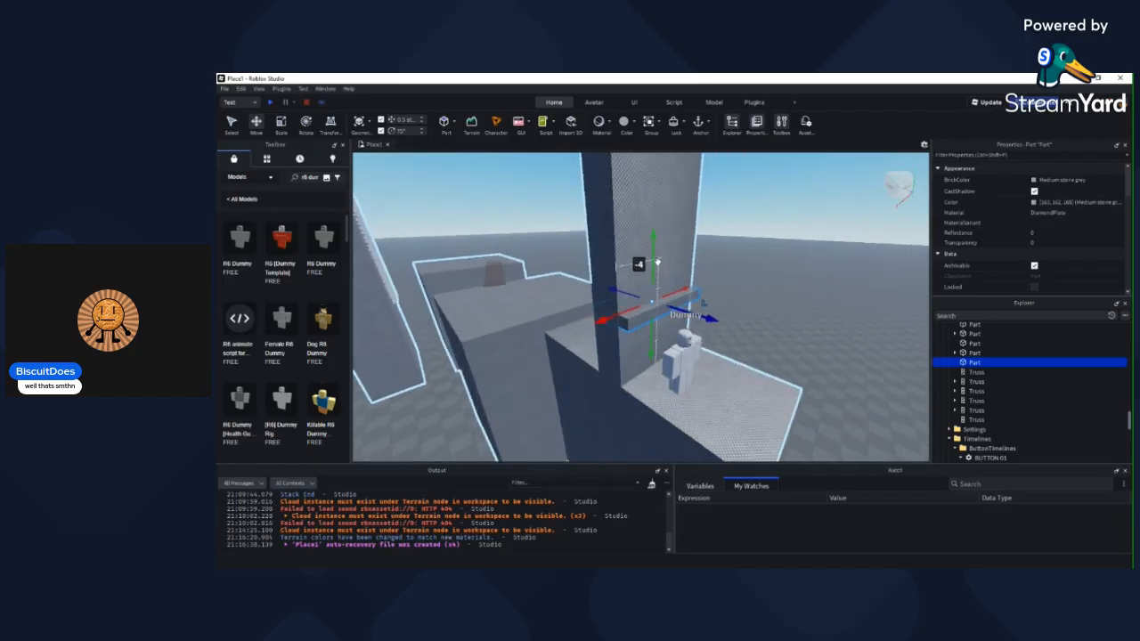
{"action": "left_click_drag", "start_coordinate": [656, 264], "coordinate": [658, 258]}
{"action": "right_click_drag", "start_coordinate": [658, 258], "coordinate": [690, 258]}
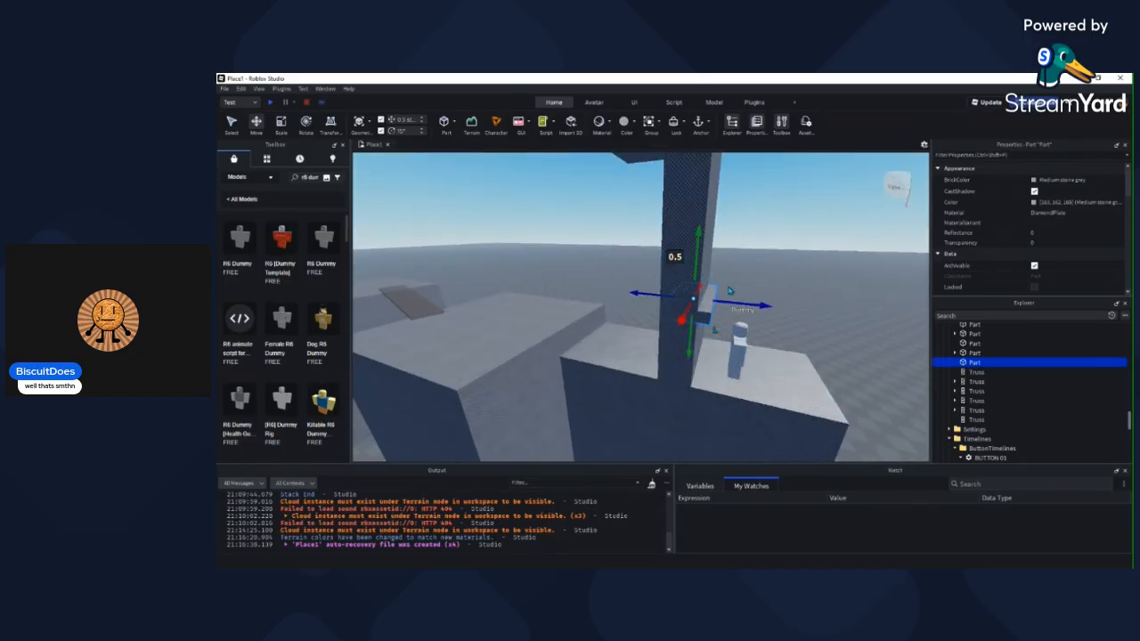
Step: Move the strip 9 studs out from the wall as a floating ledge and adjust its height
{"action": "mouse_move", "coordinate": [738, 303]}
{"action": "left_mouse_down"}
{"action": "mouse_move", "coordinate": [743, 318]}
{"action": "mouse_move", "coordinate": [793, 323]}
{"action": "mouse_move", "coordinate": [738, 315]}
{"action": "left_mouse_up"}
{"action": "right_click_drag", "start_coordinate": [738, 315], "coordinate": [751, 294]}
{"action": "key", "text": "s"}
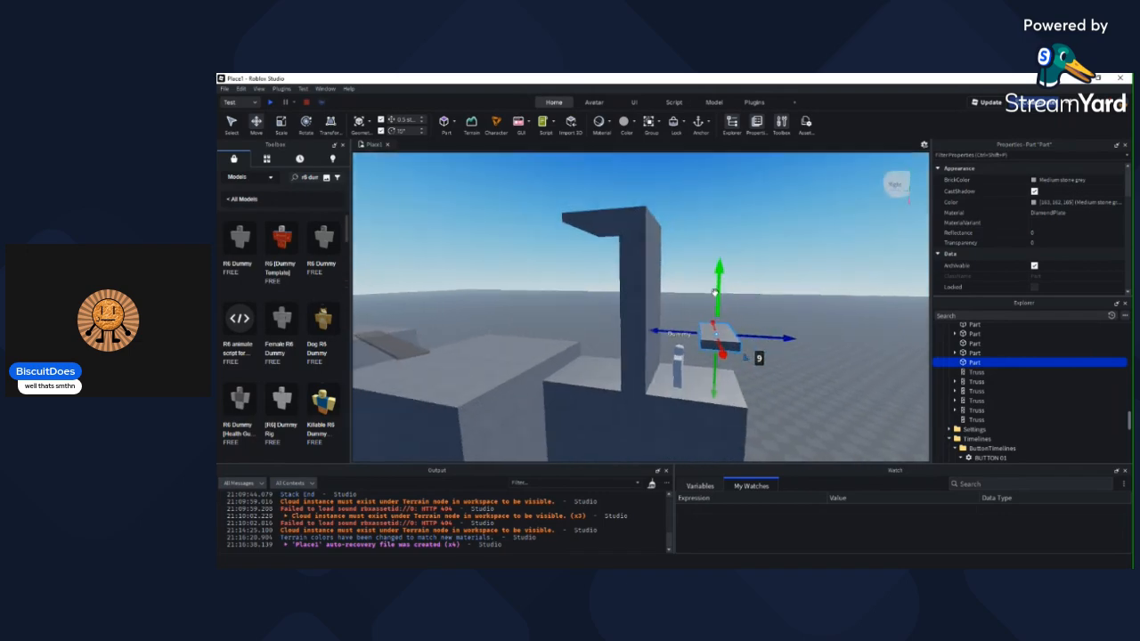
{"action": "left_click_drag", "start_coordinate": [719, 296], "coordinate": [723, 276]}
{"action": "key", "text": "w"}
{"action": "right_click_drag", "start_coordinate": [736, 289], "coordinate": [733, 290]}
{"action": "key", "text": "s"}
Step: Duplicate the floating ledge and place the copy against the wall's face at a higher level
{"action": "key", "text": "ctrl+d"}
{"action": "left_click_drag", "start_coordinate": [708, 335], "coordinate": [703, 335]}
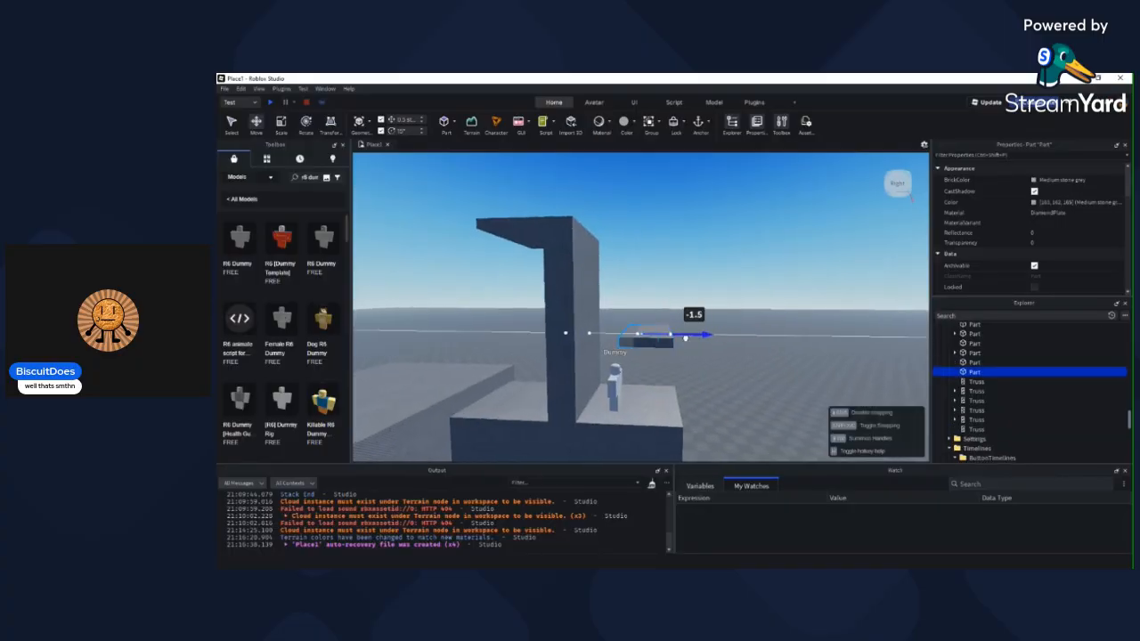
{"action": "left_click_drag", "start_coordinate": [631, 341], "coordinate": [563, 337]}
{"action": "left_click_drag", "start_coordinate": [580, 269], "coordinate": [598, 240]}
{"action": "left_click", "coordinate": [639, 259]}
Step: Raise the ledge attached to the wall further above the floating one
{"action": "right_click_drag", "start_coordinate": [639, 260], "coordinate": [625, 256]}
{"action": "scroll", "coordinate": [624, 255], "scroll_direction": "up", "scroll_amount": 3}
{"action": "scroll", "coordinate": [624, 256], "scroll_direction": "down", "scroll_amount": 4}
{"action": "left_click", "coordinate": [571, 257]}
{"action": "left_click_drag", "start_coordinate": [562, 228], "coordinate": [567, 203]}
{"action": "left_click", "coordinate": [636, 226]}
{"action": "scroll", "coordinate": [636, 227], "scroll_direction": "up", "scroll_amount": 3}
{"action": "right_click_drag", "start_coordinate": [636, 226], "coordinate": [635, 254]}
{"action": "scroll", "coordinate": [638, 224], "scroll_direction": "down", "scroll_amount": 2}
{"action": "scroll", "coordinate": [637, 224], "scroll_direction": "down", "scroll_amount": 2}
{"action": "scroll", "coordinate": [640, 229], "scroll_direction": "down", "scroll_amount": 4}
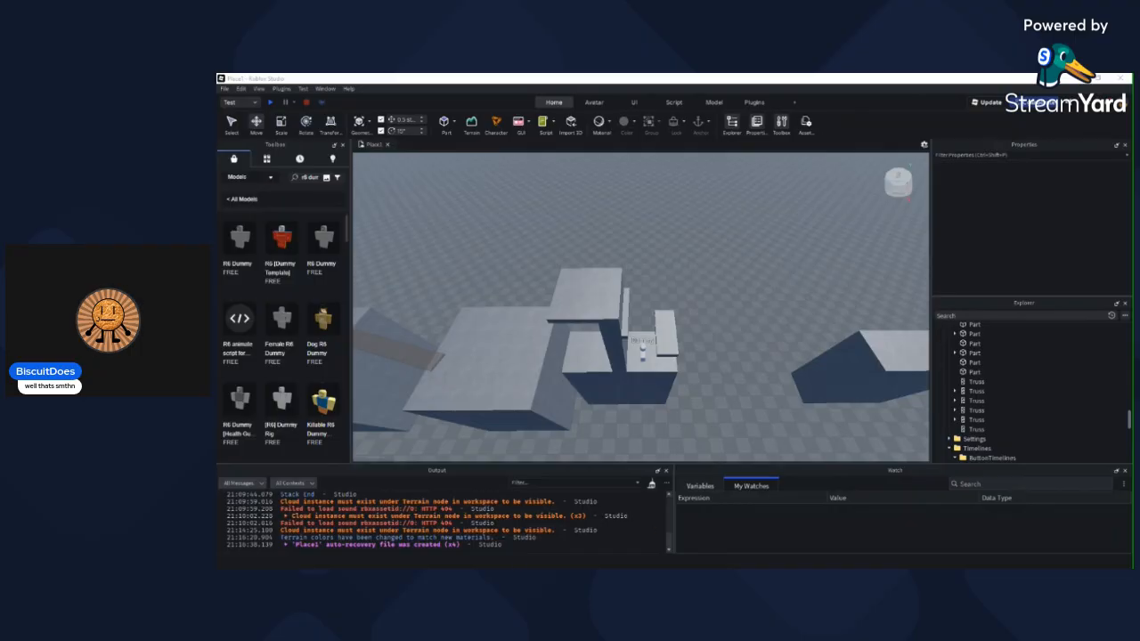
{"action": "scroll", "coordinate": [618, 256], "scroll_direction": "up", "scroll_amount": 4}
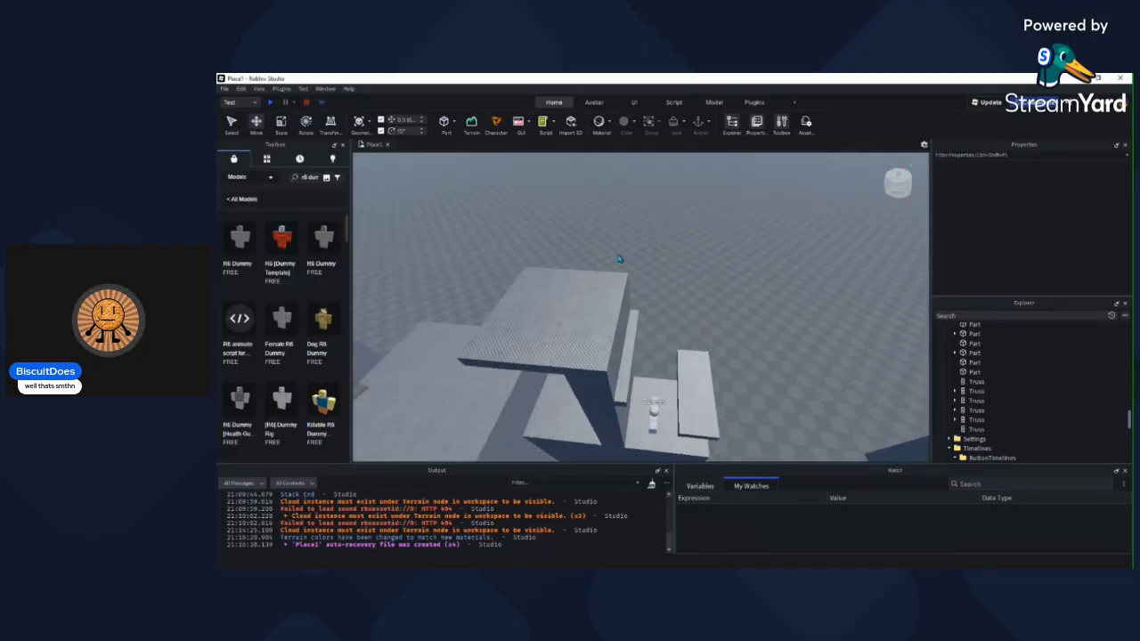
Step: Select the MapMakingKit model at the sample ziplines and look through its Mechanics folders
{"action": "scroll", "coordinate": [618, 256], "scroll_direction": "down", "scroll_amount": 4}
{"action": "right_click_drag", "start_coordinate": [618, 257], "coordinate": [708, 279]}
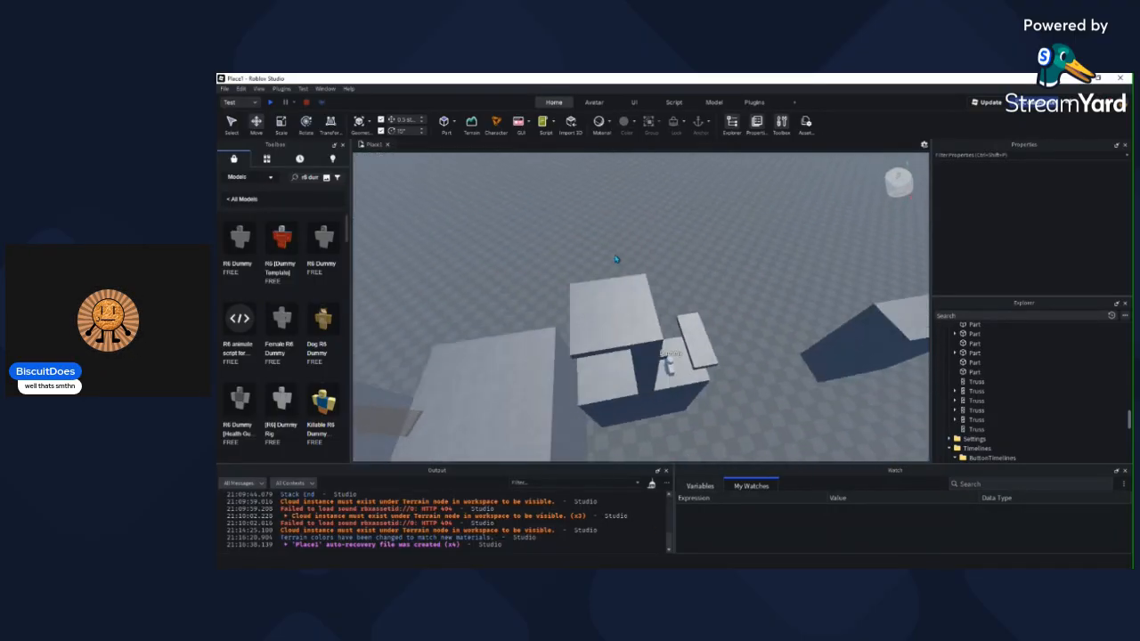
{"action": "key", "text": "w"}
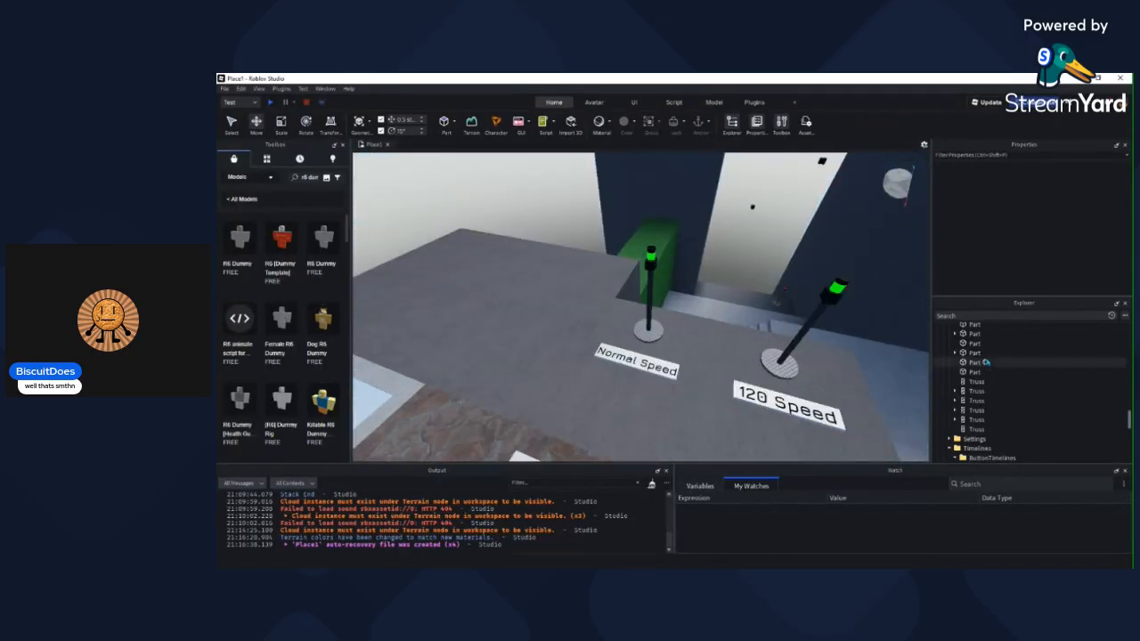
{"action": "left_click", "coordinate": [656, 333]}
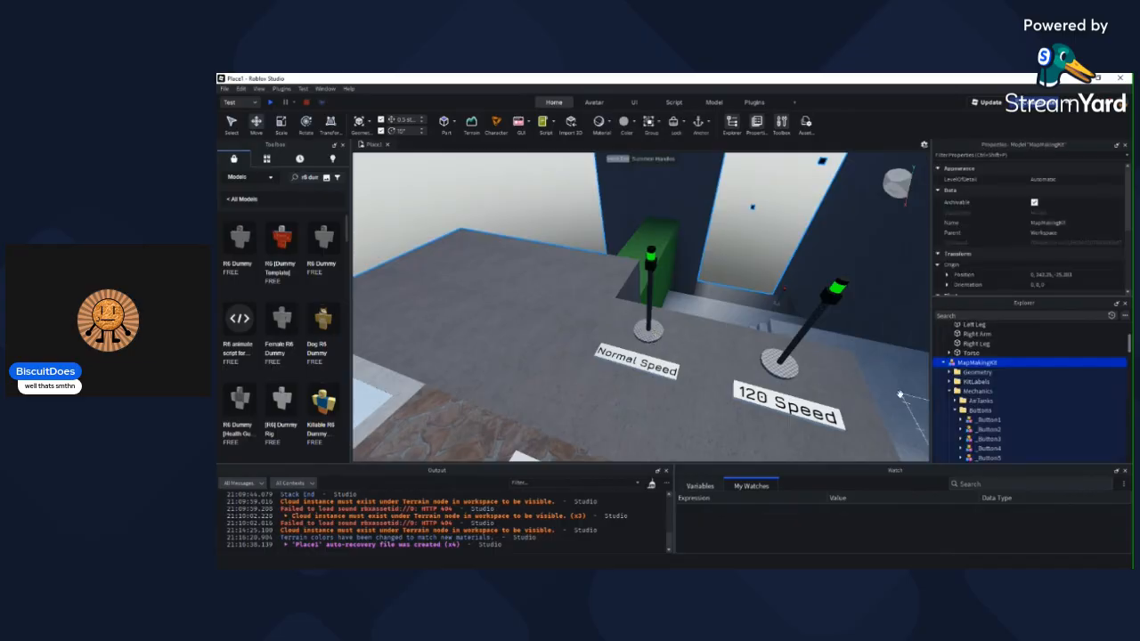
{"action": "scroll", "coordinate": [977, 390], "scroll_direction": "down", "scroll_amount": 2}
{"action": "scroll", "coordinate": [977, 390], "scroll_direction": "down", "scroll_amount": 2}
{"action": "scroll", "coordinate": [989, 385], "scroll_direction": "up", "scroll_amount": 2}
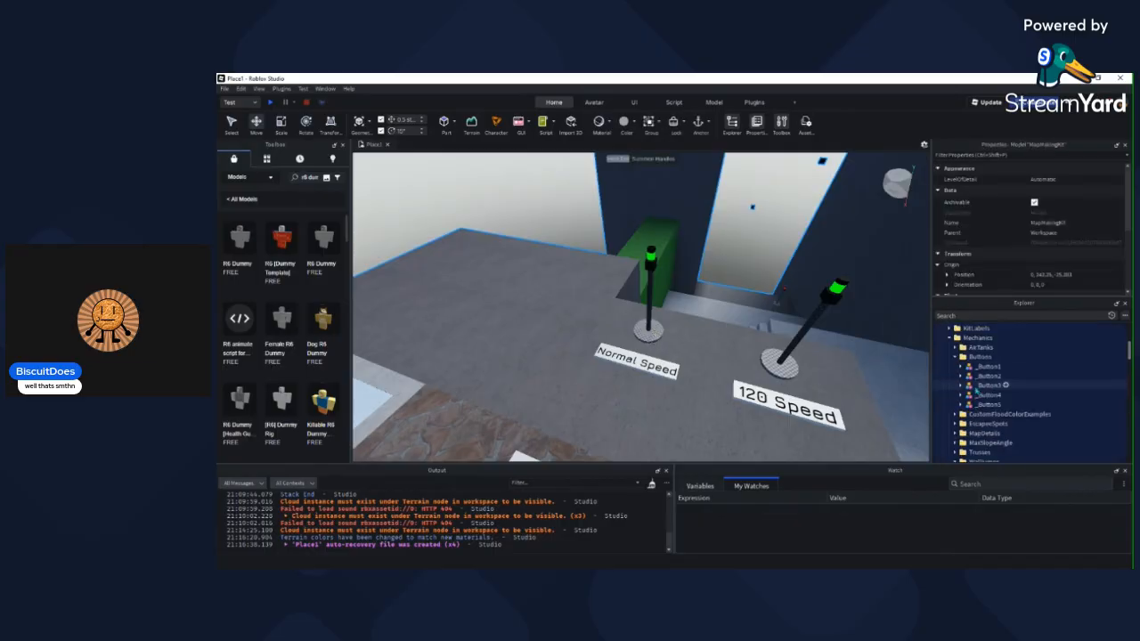
Step: Collapse the kit's Buttons and WallJumps folders, expand Ziplines and select the first _Rope model
{"action": "right_click_drag", "start_coordinate": [699, 343], "coordinate": [693, 313]}
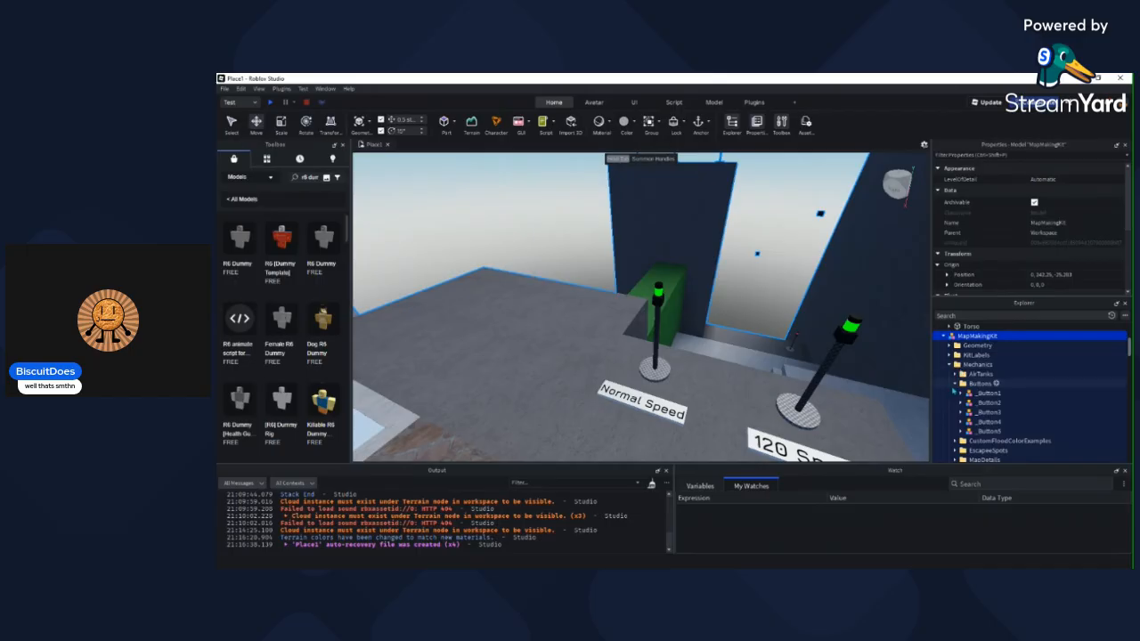
{"action": "right_click_drag", "start_coordinate": [878, 397], "coordinate": [944, 382]}
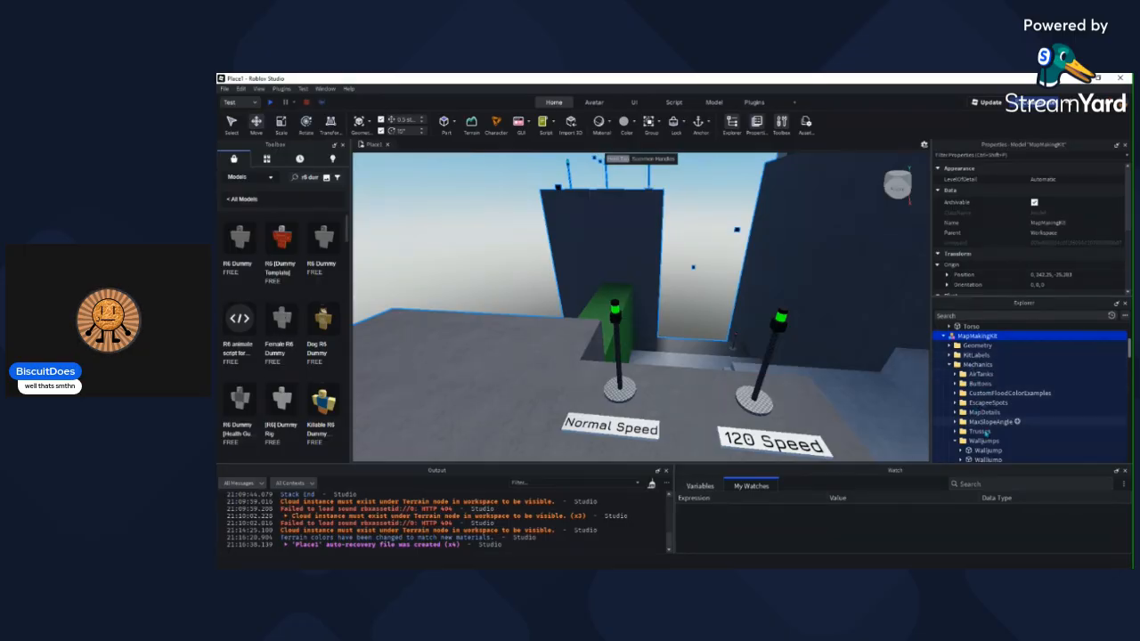
{"action": "scroll", "coordinate": [973, 418], "scroll_direction": "down", "scroll_amount": 1}
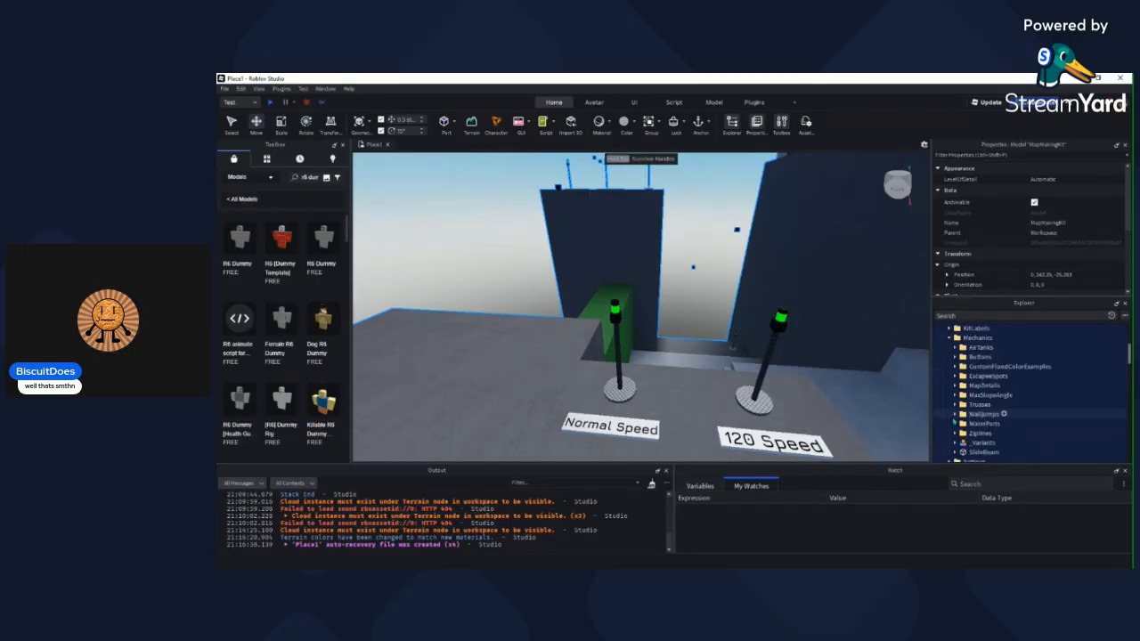
{"action": "left_click", "coordinate": [979, 433]}
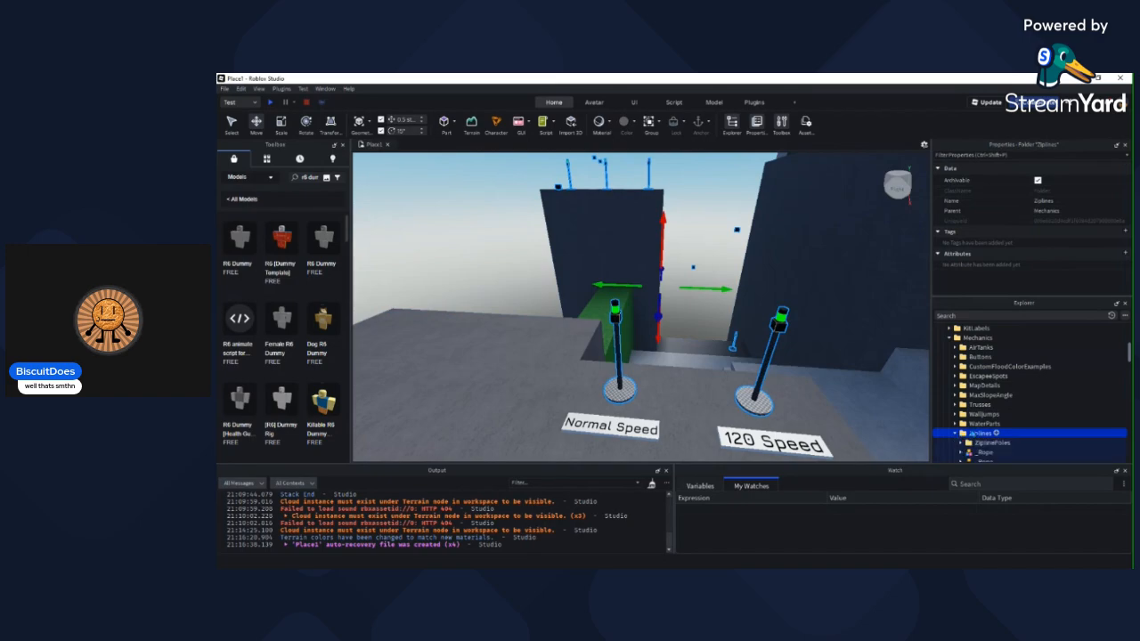
{"action": "scroll", "coordinate": [977, 431], "scroll_direction": "down", "scroll_amount": 1}
{"action": "left_click", "coordinate": [984, 426]}
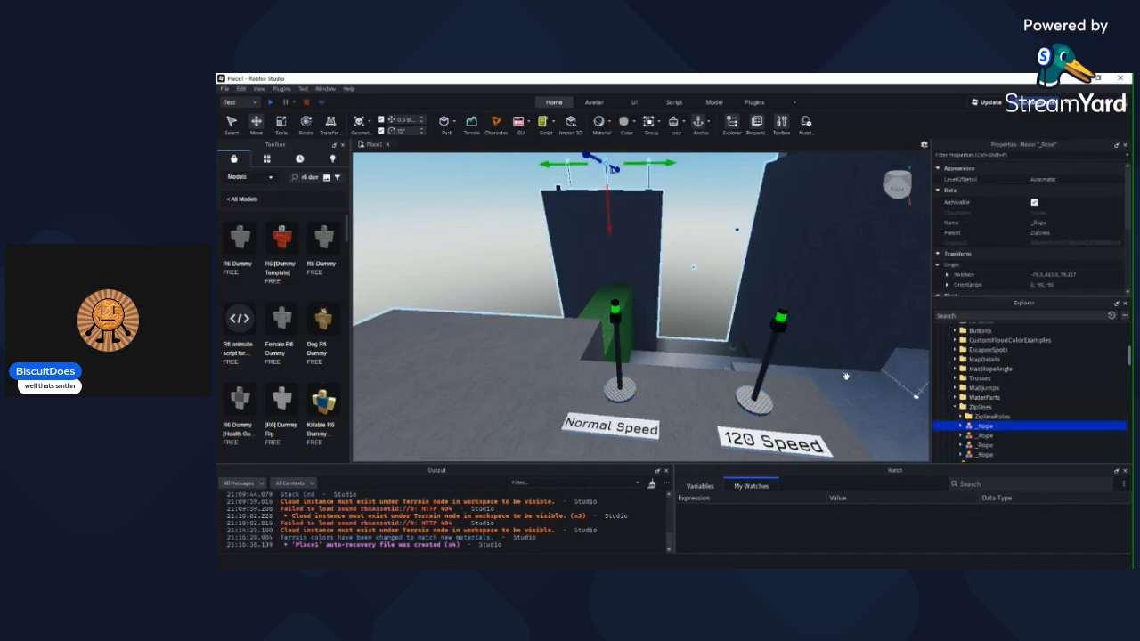
Step: Examine the first sample rope in the kit and check its RopeSpeed and VelocityInheritance attributes
{"action": "key", "text": "f"}
{"action": "key", "text": "w"}
{"action": "right_click_drag", "start_coordinate": [692, 333], "coordinate": [739, 346]}
{"action": "key", "text": "a"}
{"action": "key", "text": "s"}
{"action": "key", "text": "w"}
{"action": "key", "text": "d"}
{"action": "key", "text": "w"}
{"action": "key", "text": "s"}
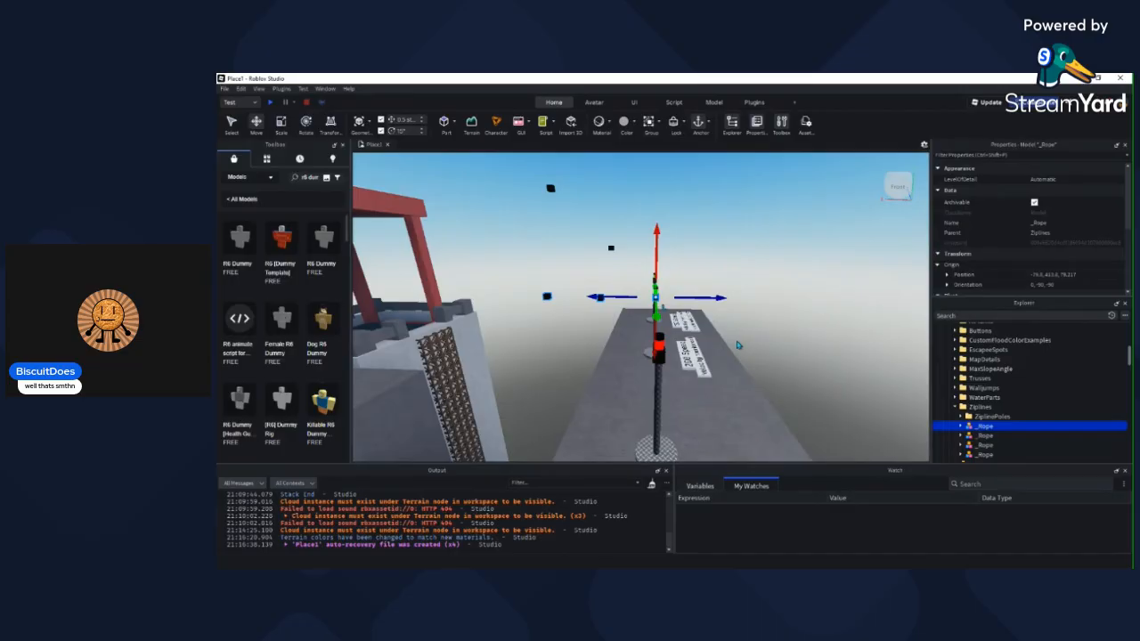
{"action": "scroll", "coordinate": [1021, 258], "scroll_direction": "down", "scroll_amount": 5}
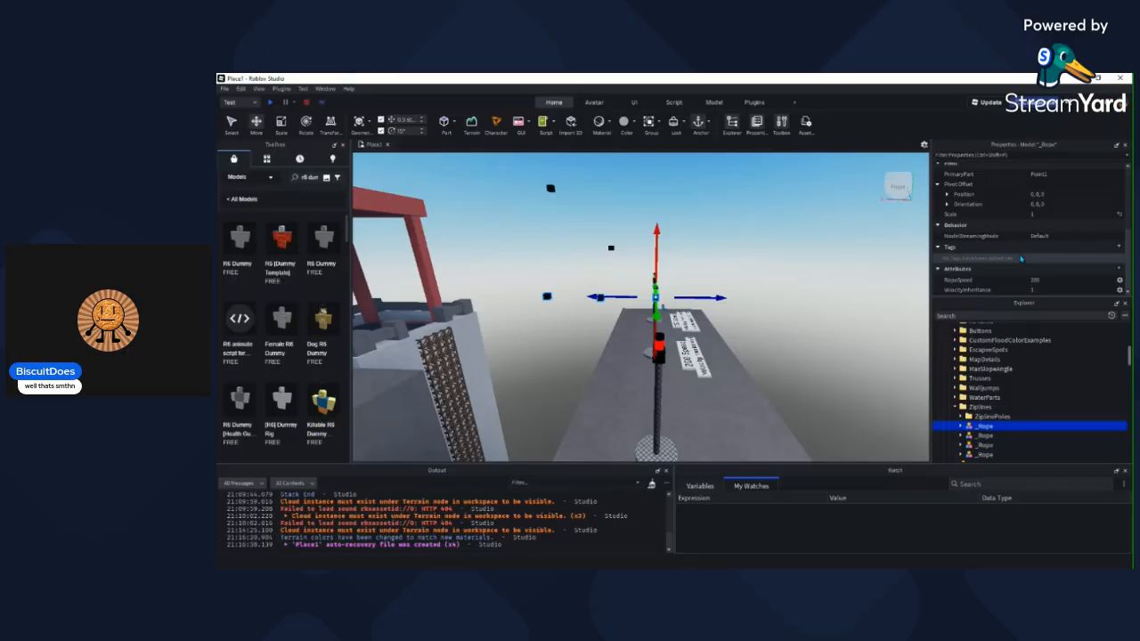
{"action": "right_click_drag", "start_coordinate": [640, 312], "coordinate": [640, 304]}
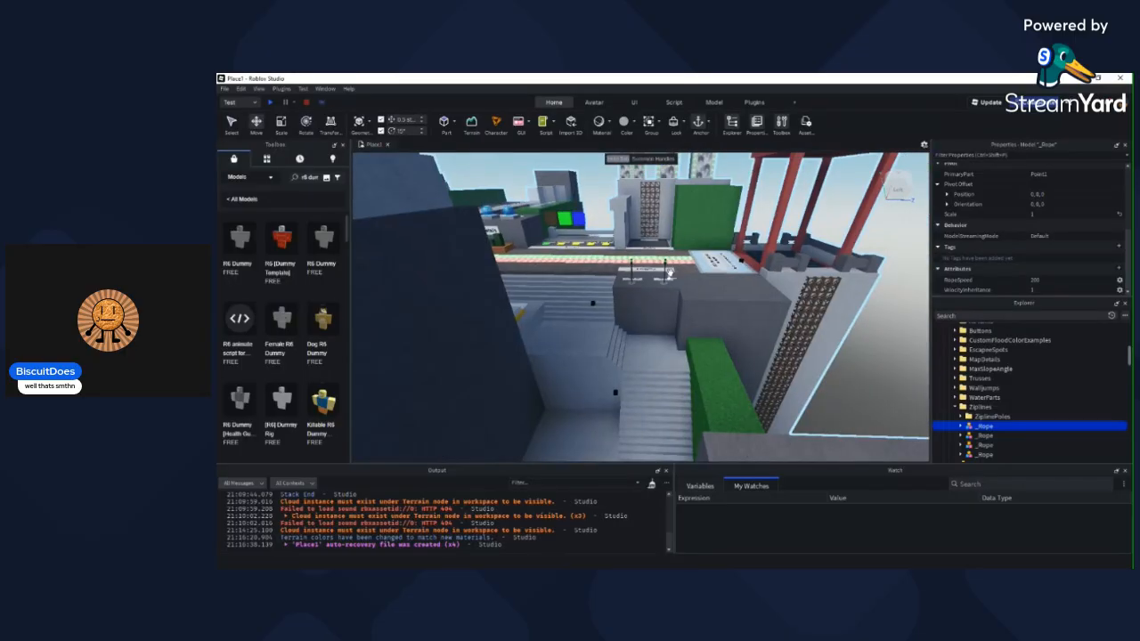
Step: Compare the attributes of the other three sample ropes in the kit's Ziplines folder
{"action": "left_click", "coordinate": [955, 436]}
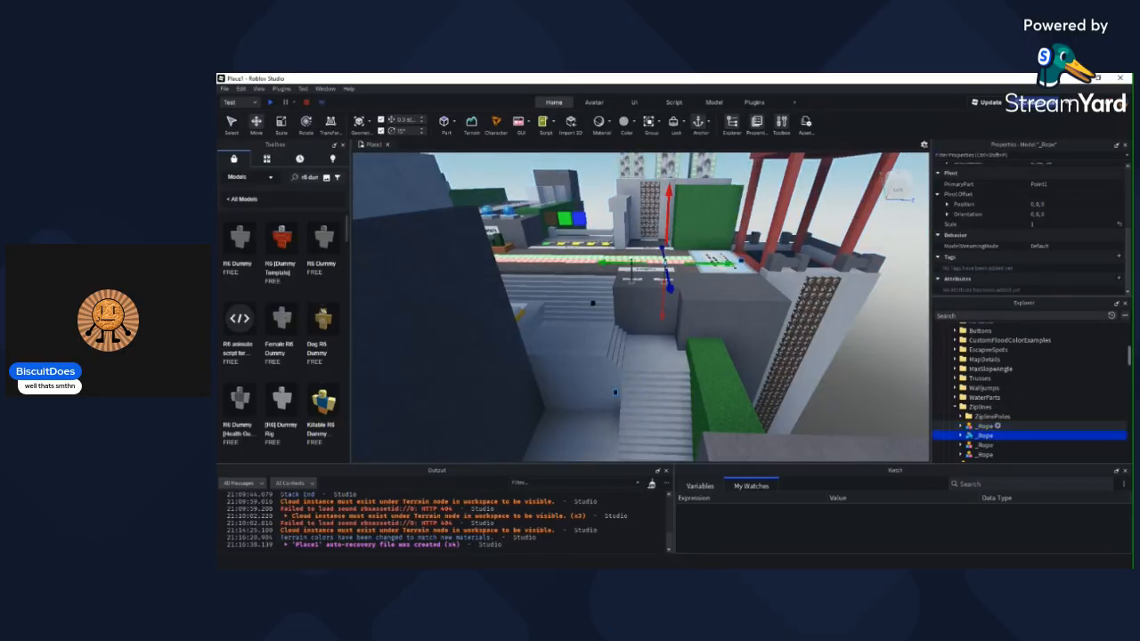
{"action": "left_click", "coordinate": [975, 446]}
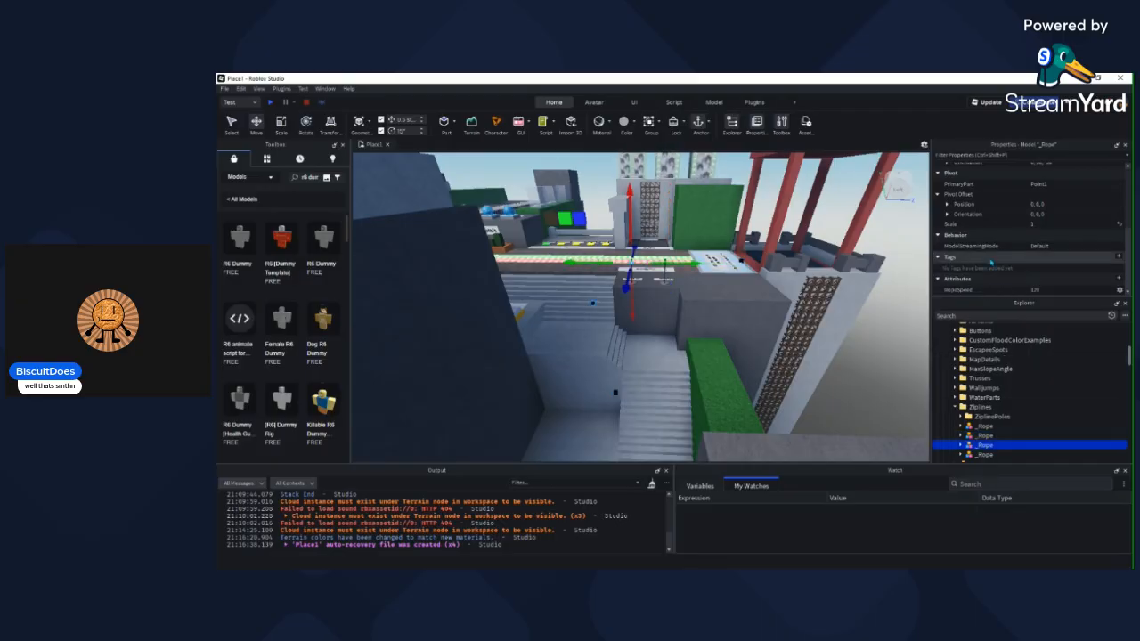
{"action": "left_click", "coordinate": [980, 455]}
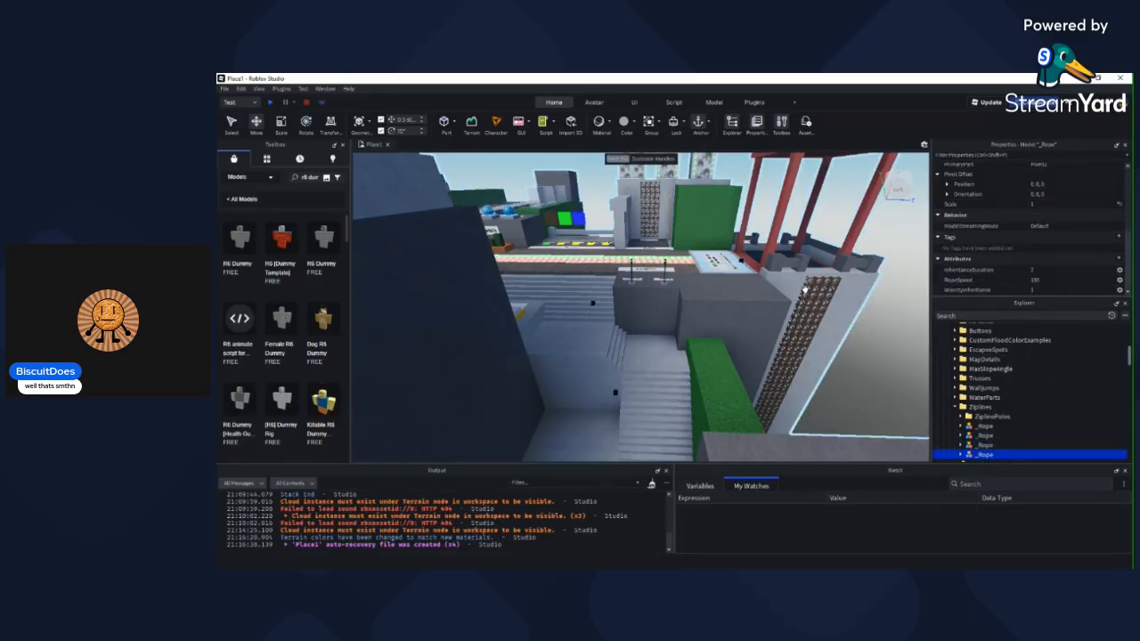
{"action": "key", "text": "f"}
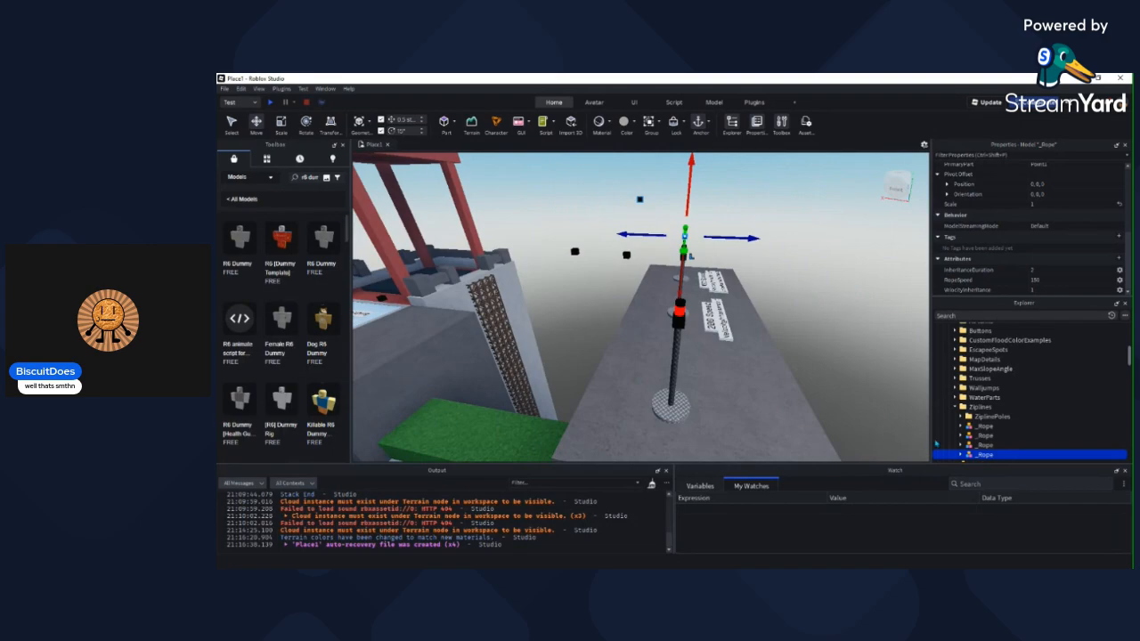
Step: Select the sample rope beside the 200 Speed label and copy it
{"action": "left_click", "coordinate": [976, 436]}
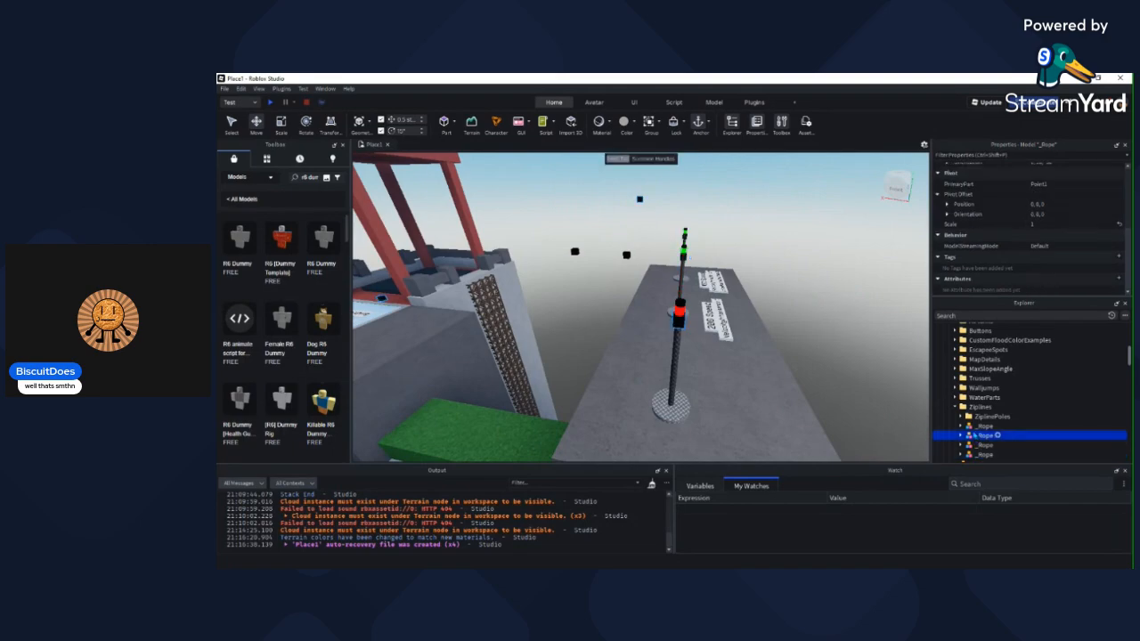
{"action": "left_click", "coordinate": [976, 427]}
{"action": "mouse_move", "coordinate": [912, 295]}
{"action": "right_mouse_down"}
{"action": "mouse_move", "coordinate": [850, 254]}
{"action": "mouse_move", "coordinate": [852, 278]}
{"action": "mouse_move", "coordinate": [900, 298]}
{"action": "right_mouse_up"}
{"action": "key", "text": "w"}
{"action": "key", "text": "d"}
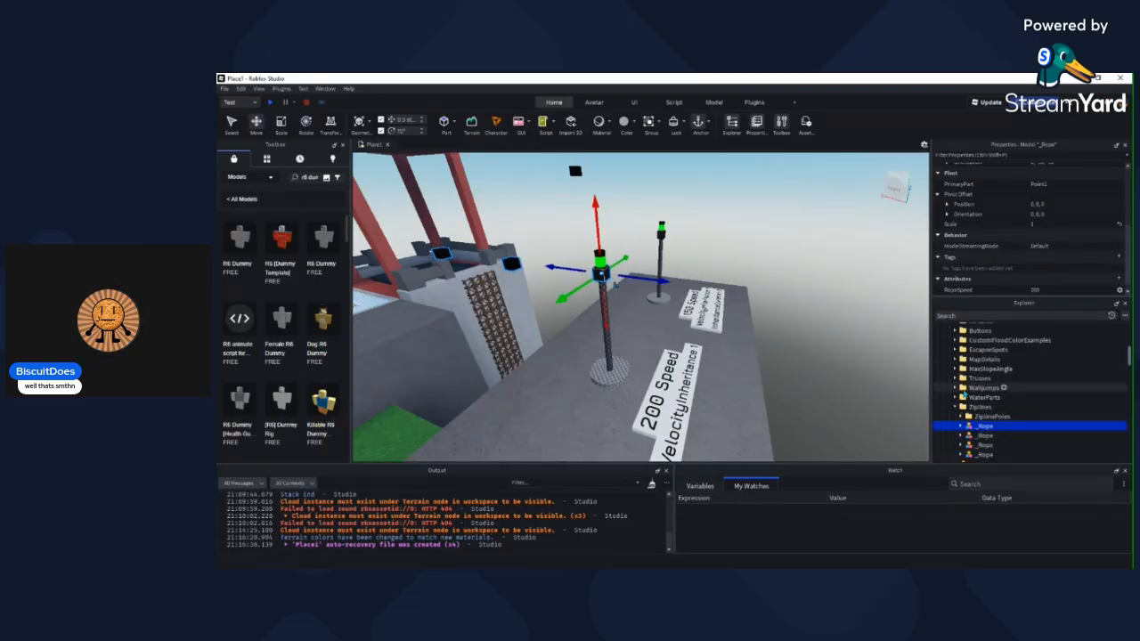
{"action": "scroll", "coordinate": [963, 389], "scroll_direction": "down", "scroll_amount": 1}
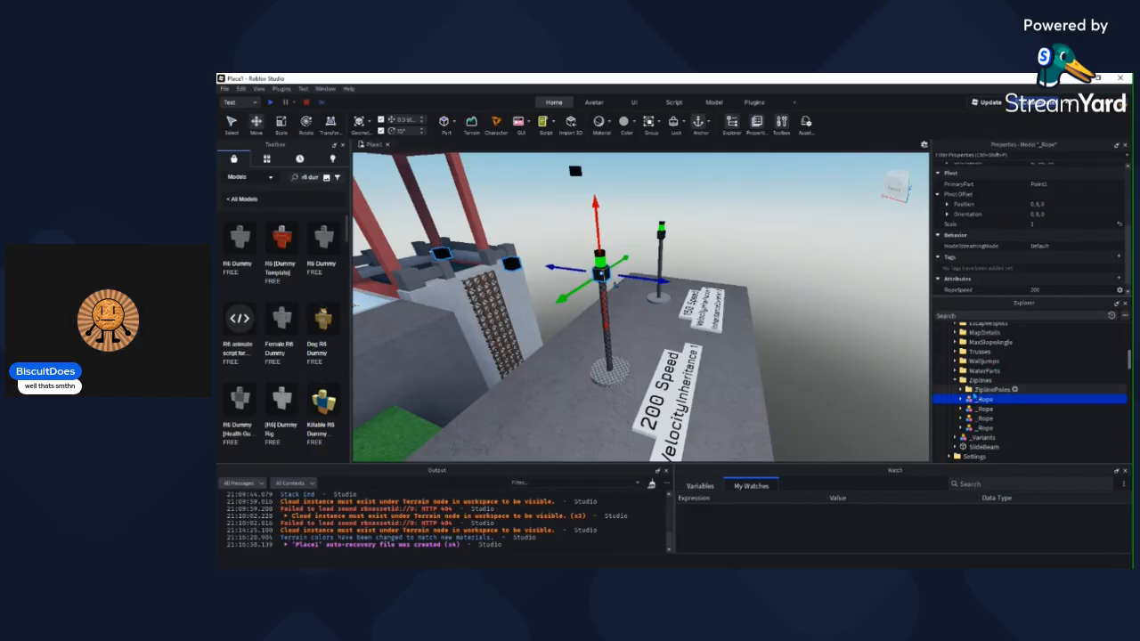
{"action": "mouse_move", "coordinate": [752, 333]}
{"action": "right_mouse_down"}
{"action": "mouse_move", "coordinate": [682, 312]}
{"action": "mouse_move", "coordinate": [752, 333]}
{"action": "right_mouse_up"}
{"action": "key", "text": "w"}
{"action": "key", "text": "a"}
{"action": "key", "text": "a"}
{"action": "right_click_drag", "start_coordinate": [588, 300], "coordinate": [588, 300]}
{"action": "key", "text": "s"}
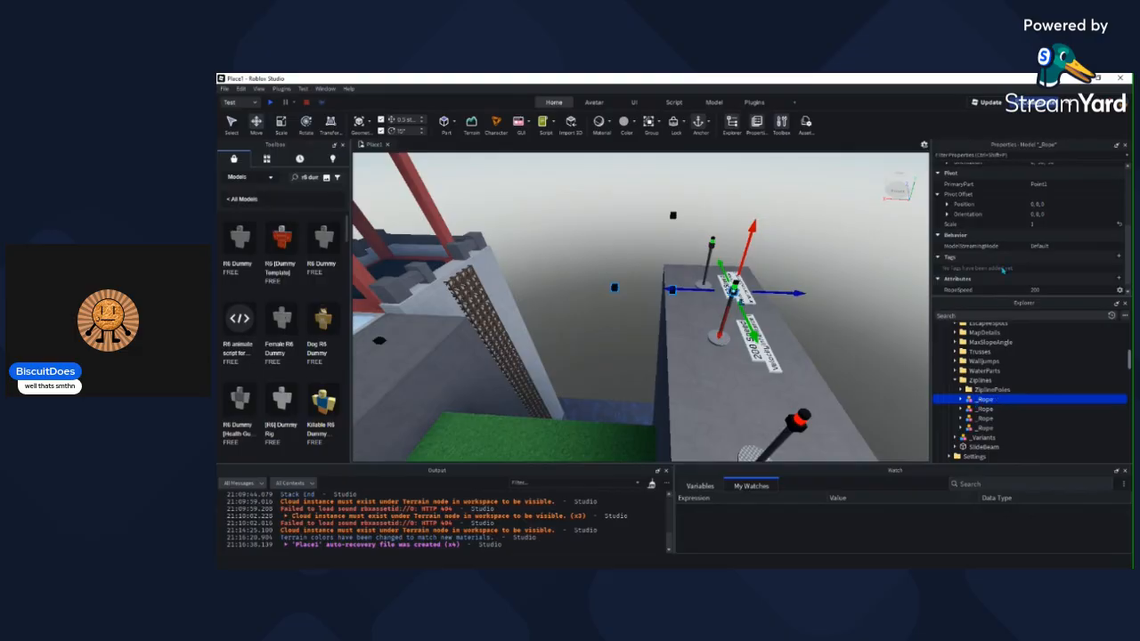
Step: Add a folder named Ziplines to Fe2Map's Mechanics folder and create a subfolder inside it
{"action": "scroll", "coordinate": [969, 394], "scroll_direction": "down", "scroll_amount": 5}
{"action": "scroll", "coordinate": [969, 394], "scroll_direction": "down", "scroll_amount": 3}
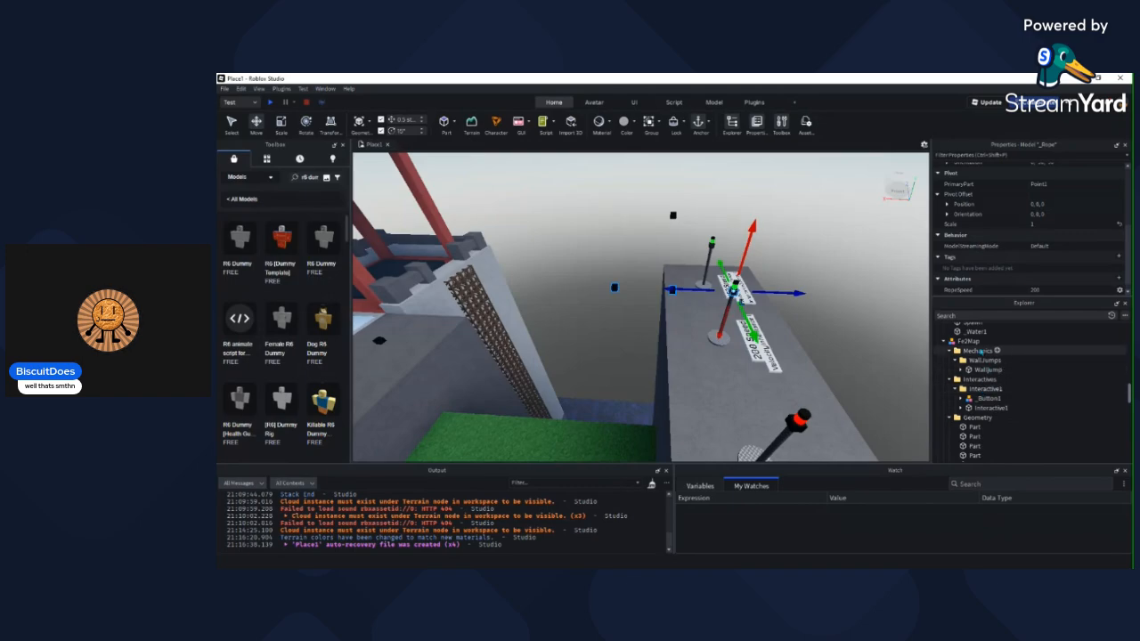
{"action": "left_click", "coordinate": [954, 360]}
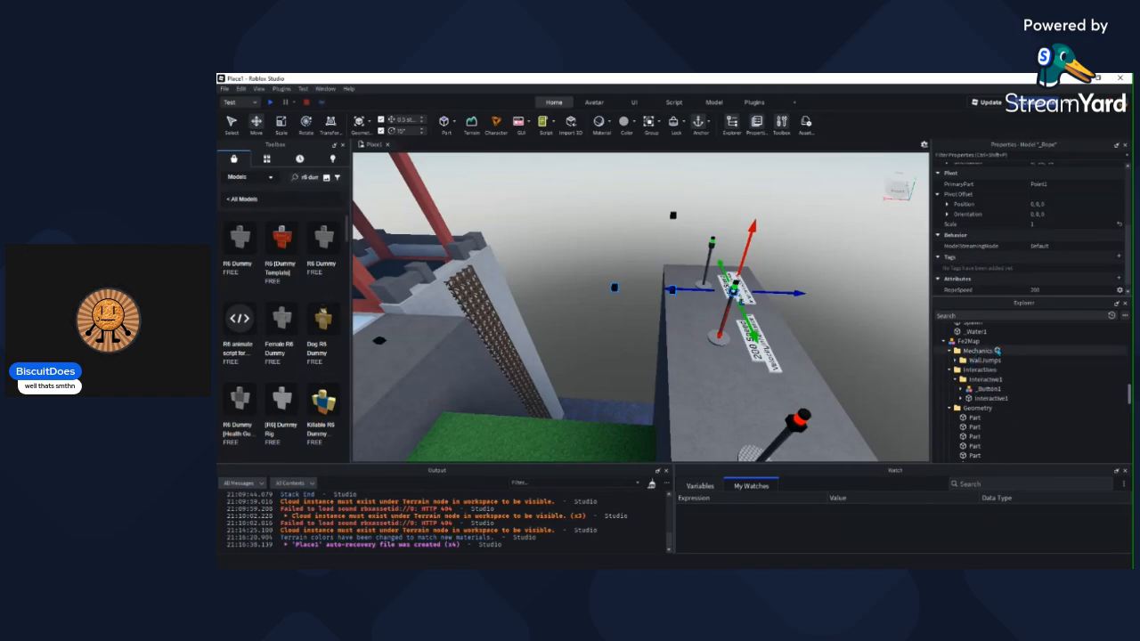
{"action": "left_click", "coordinate": [997, 351]}
{"action": "left_click", "coordinate": [911, 382]}
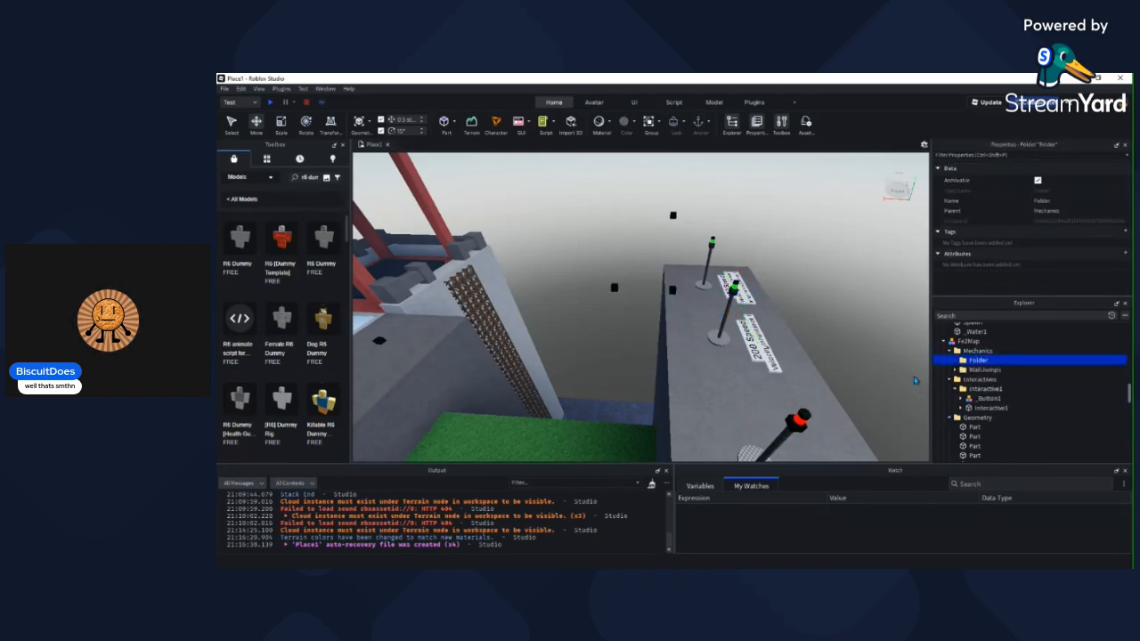
{"action": "key", "text": "F2"}
{"action": "key", "text": "ctrl+shift+v"}
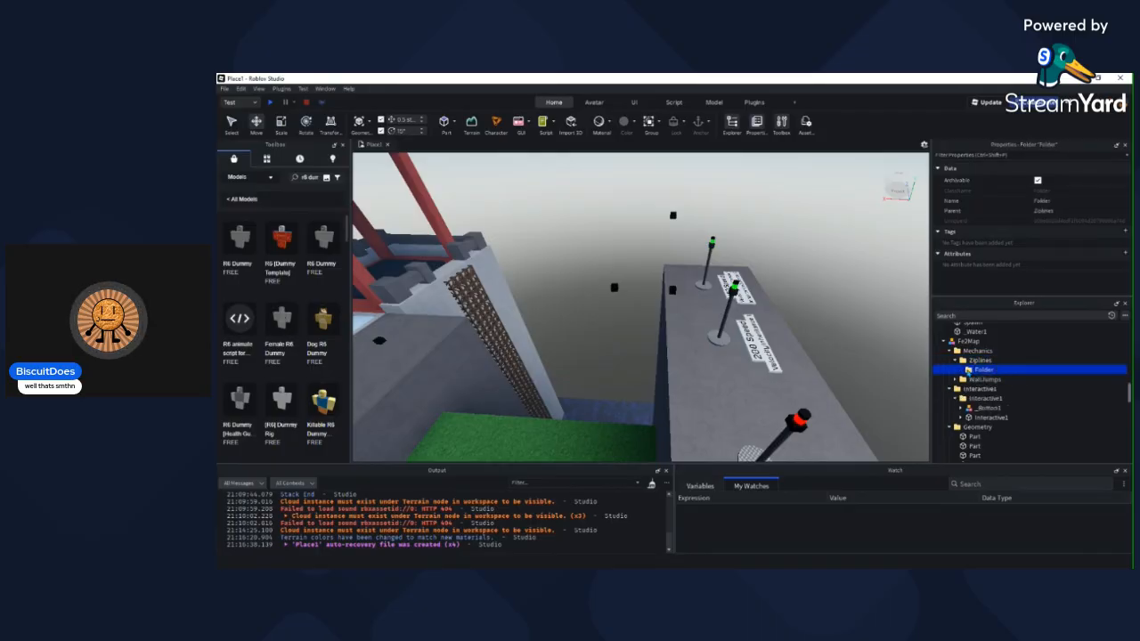
Step: Name the new subfolder Zipline1 and paste the copied rope into it
{"action": "key", "text": "F2"}
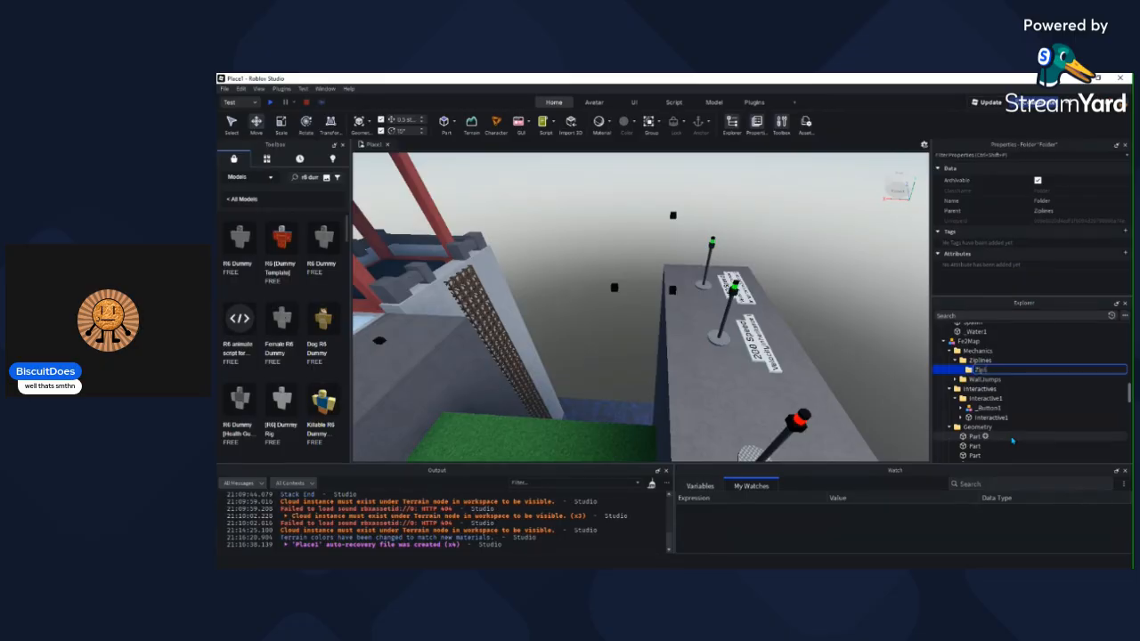
{"action": "type", "text": "Zipline1"}
{"action": "key", "text": "Return"}
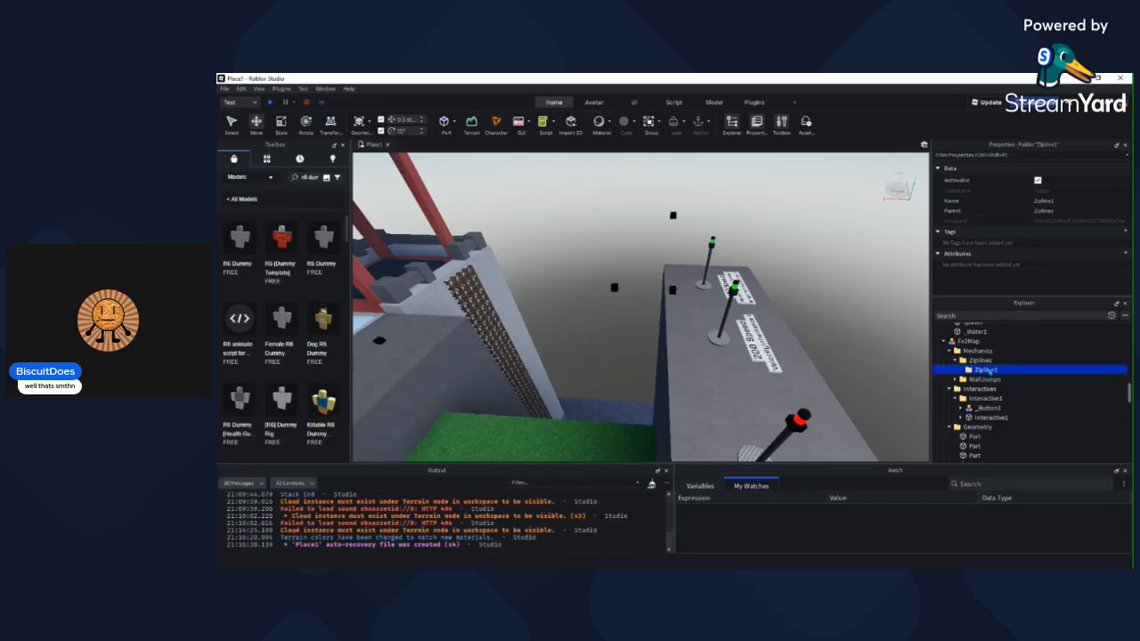
{"action": "key", "text": "ctrl+shift+v"}
{"action": "right_click_drag", "start_coordinate": [809, 426], "coordinate": [810, 426]}
{"action": "key", "text": "d"}
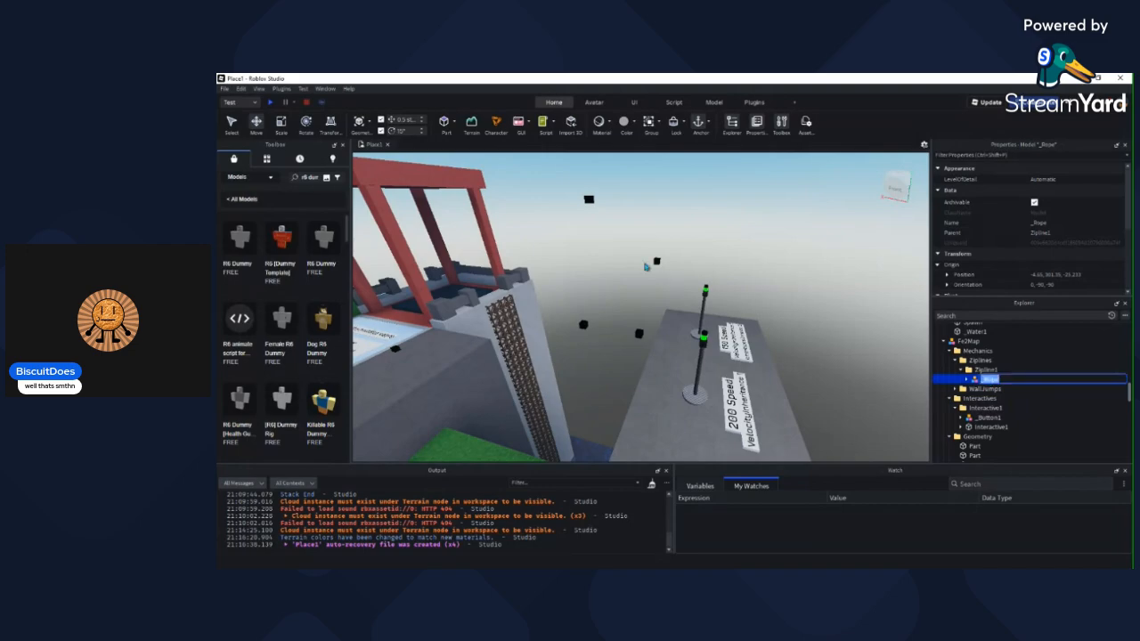
Step: Find the pasted rope's small point blocks near the dark pillar and select the rope there with the Select tool
{"action": "left_click", "coordinate": [263, 127]}
{"action": "right_click_drag", "start_coordinate": [606, 308], "coordinate": [603, 336]}
{"action": "key", "text": "d"}
{"action": "scroll", "coordinate": [629, 306], "scroll_direction": "down", "scroll_amount": 5}
{"action": "scroll", "coordinate": [603, 337], "scroll_direction": "up", "scroll_amount": 6}
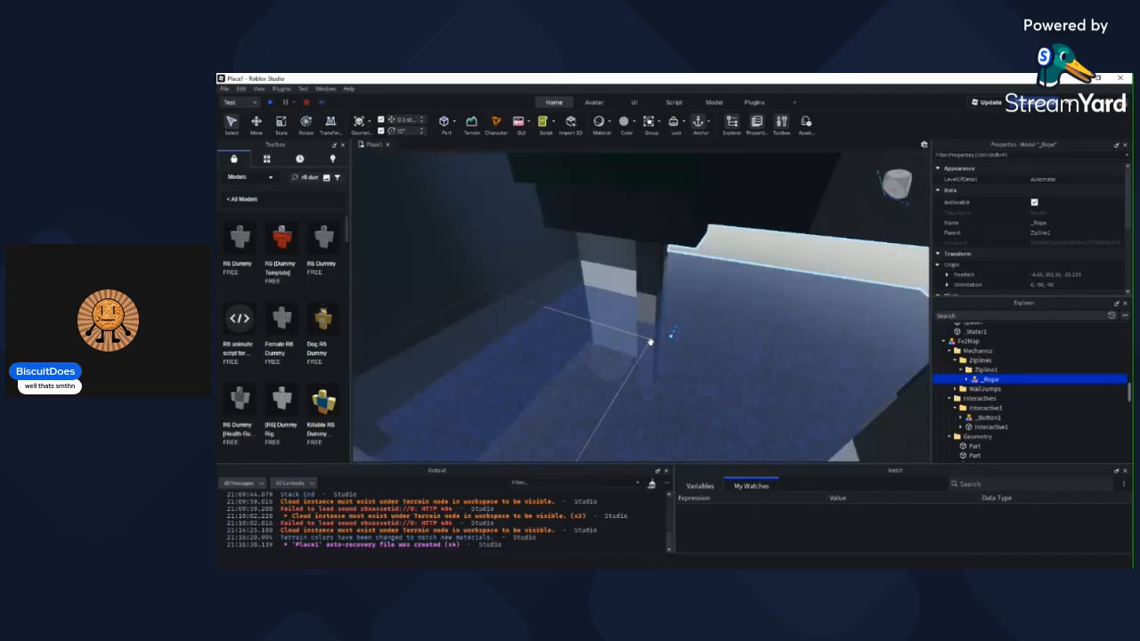
{"action": "scroll", "coordinate": [683, 346], "scroll_direction": "up", "scroll_amount": 4}
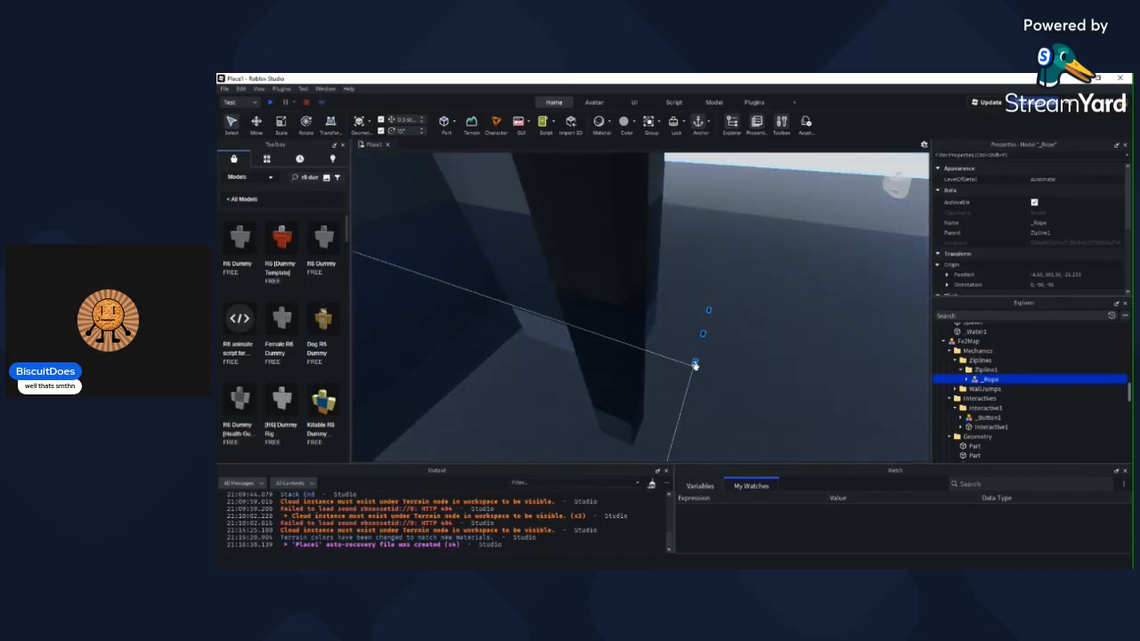
{"action": "left_click_drag", "start_coordinate": [694, 362], "coordinate": [748, 385]}
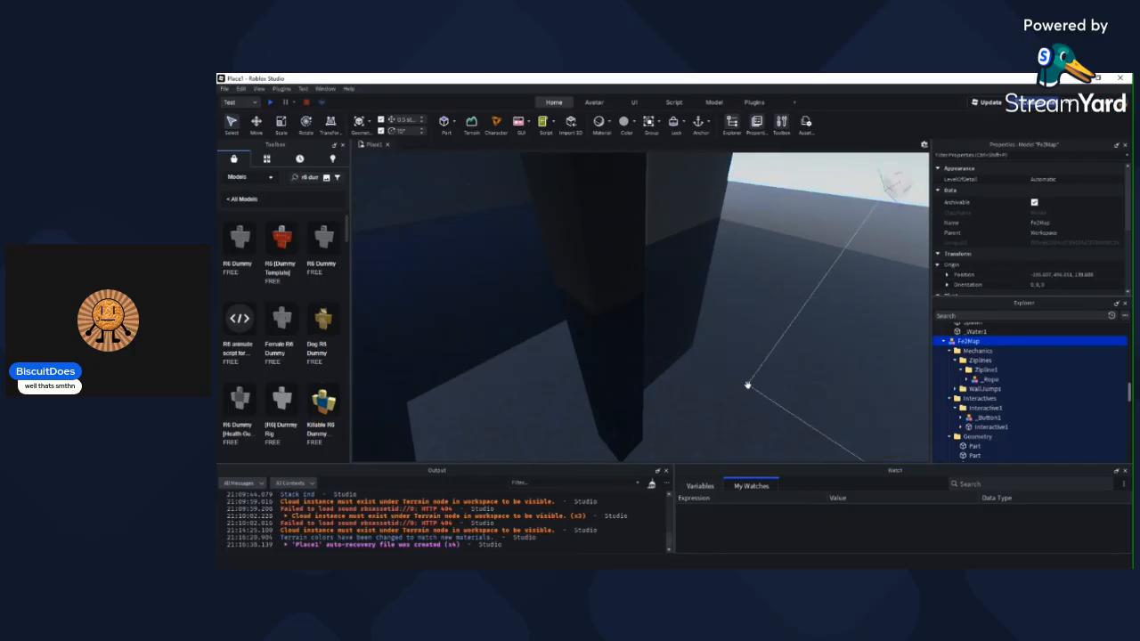
{"action": "left_click", "coordinate": [619, 396]}
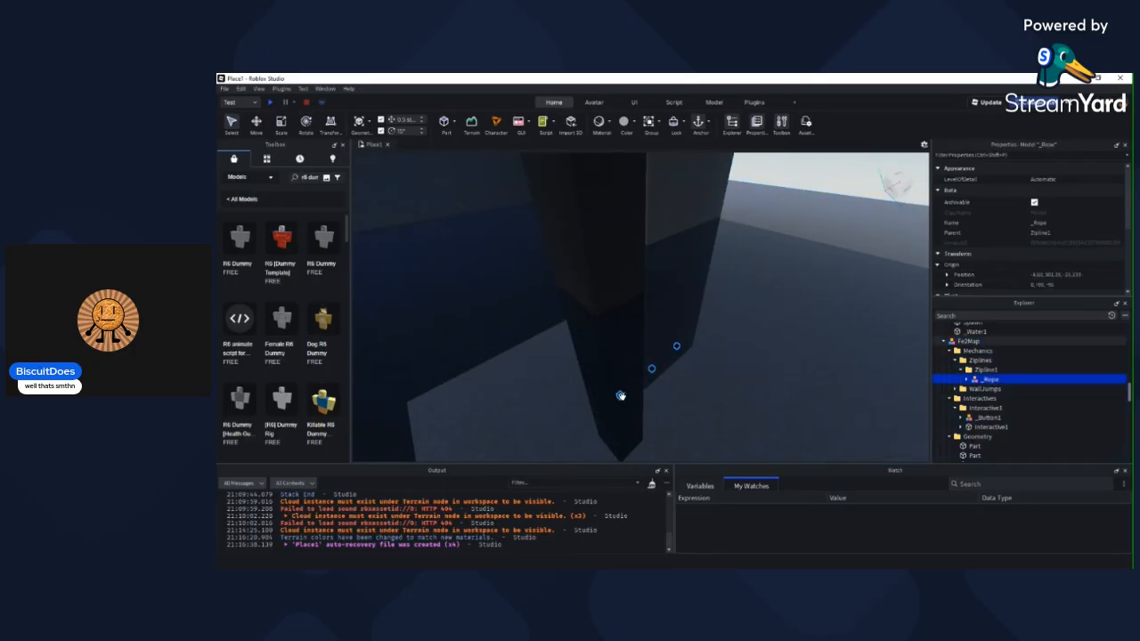
{"action": "scroll", "coordinate": [621, 395], "scroll_direction": "up", "scroll_amount": 4}
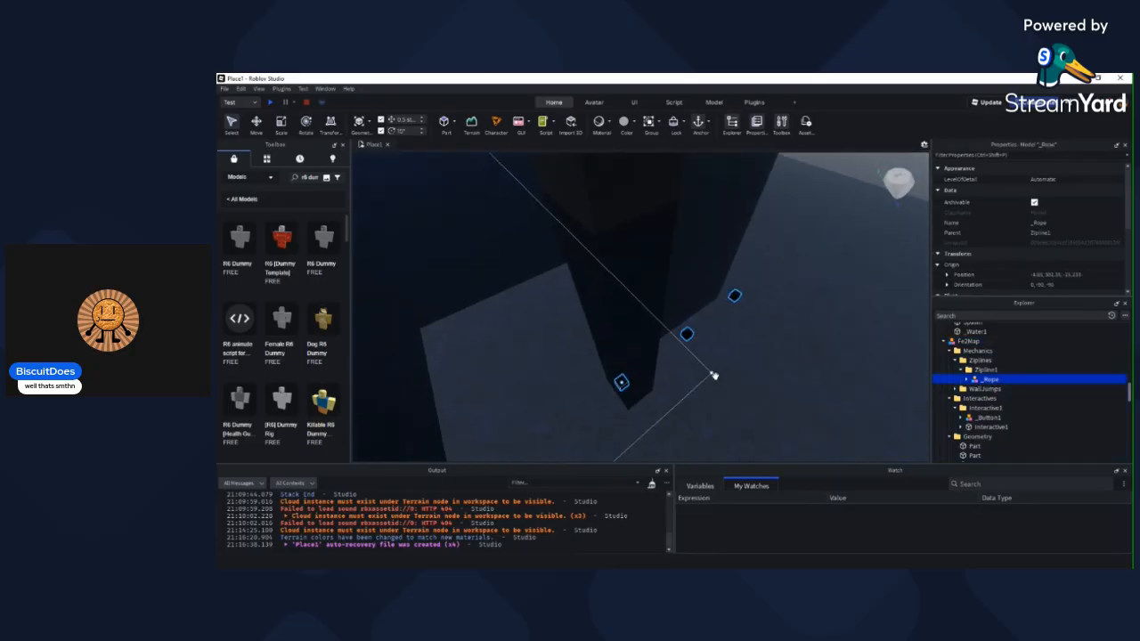
Step: Delete the Weld inside Point2 of the rope in the Zipline1 folder
{"action": "left_click", "coordinate": [620, 384]}
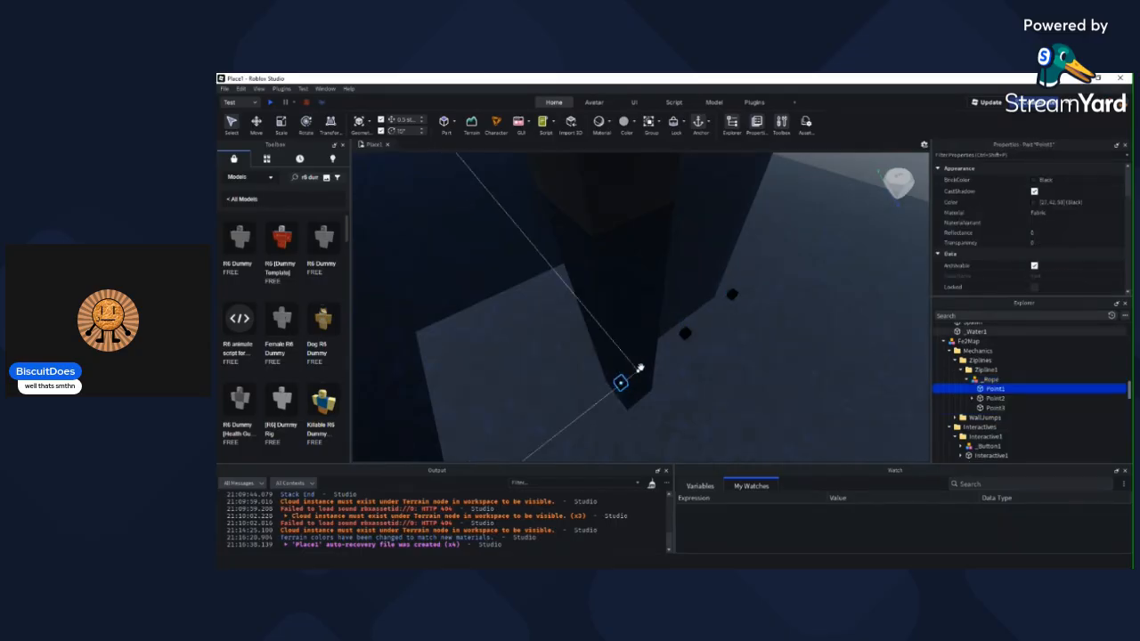
{"action": "left_click", "coordinate": [684, 336], "text": "ctrl"}
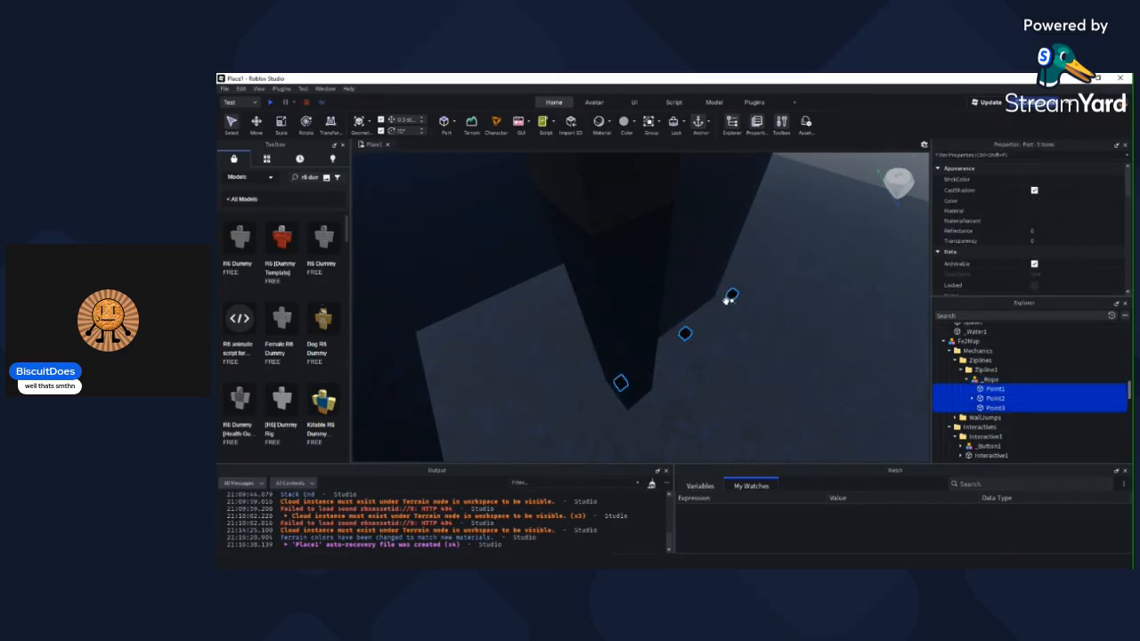
{"action": "right_click_drag", "start_coordinate": [748, 335], "coordinate": [617, 325]}
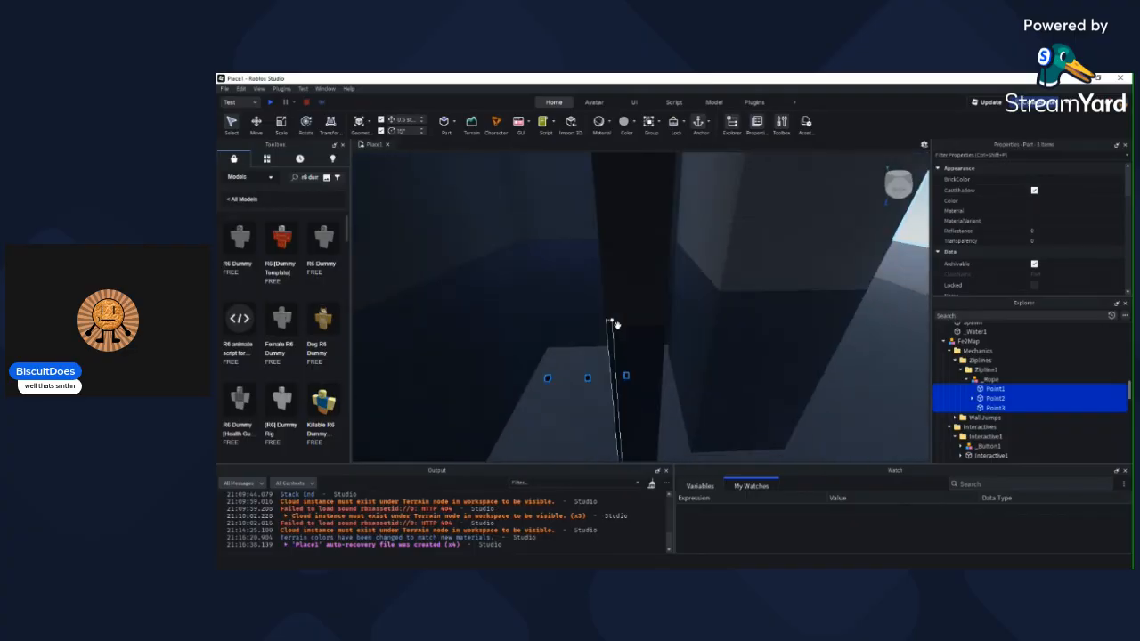
{"action": "scroll", "coordinate": [617, 321], "scroll_direction": "down", "scroll_amount": 3}
{"action": "left_click", "coordinate": [973, 398]}
{"action": "left_click", "coordinate": [999, 409]}
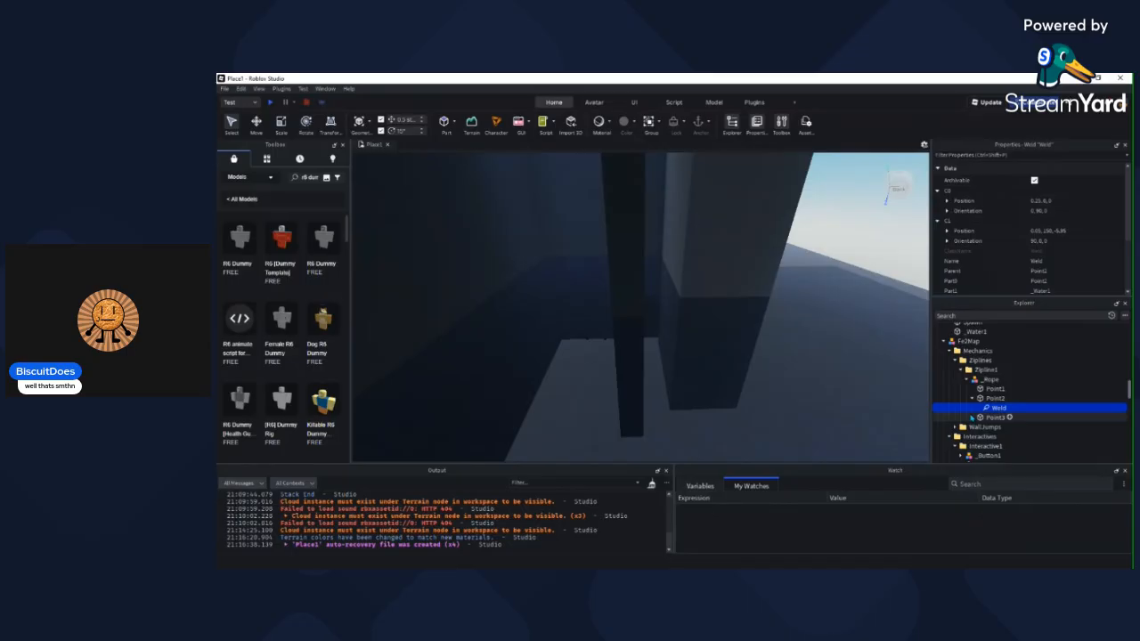
{"action": "key", "text": "Delete"}
Step: Select the rope's Point1, Point2 and Point3 together and move them away from the dark pillar to the platform course
{"action": "left_click", "coordinate": [991, 391]}
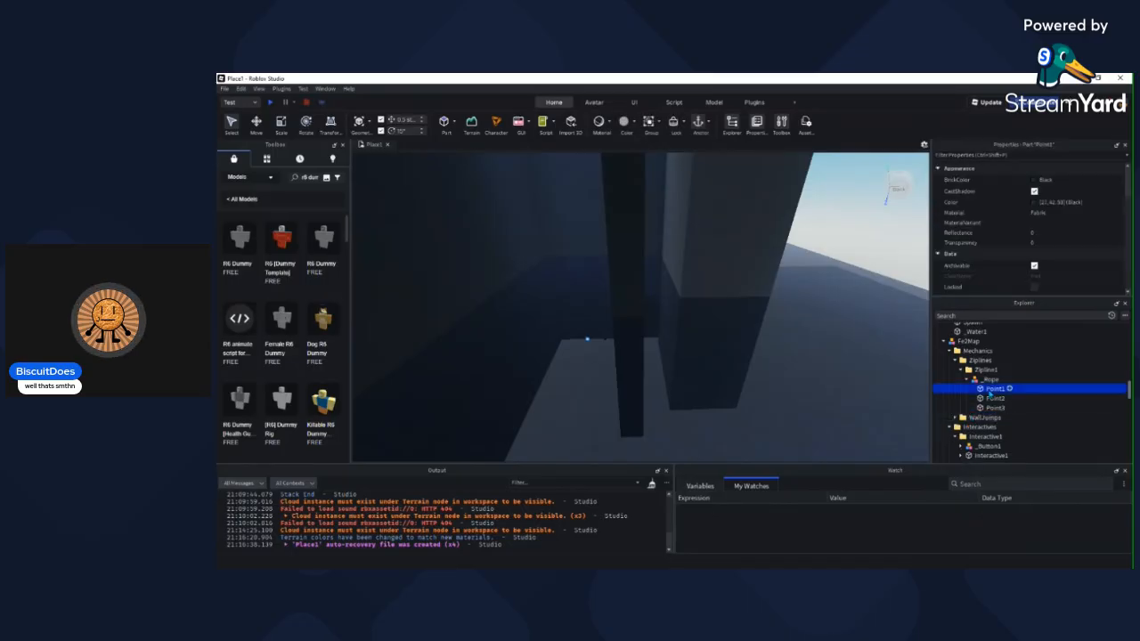
{"action": "left_click", "coordinate": [998, 408], "text": "shift"}
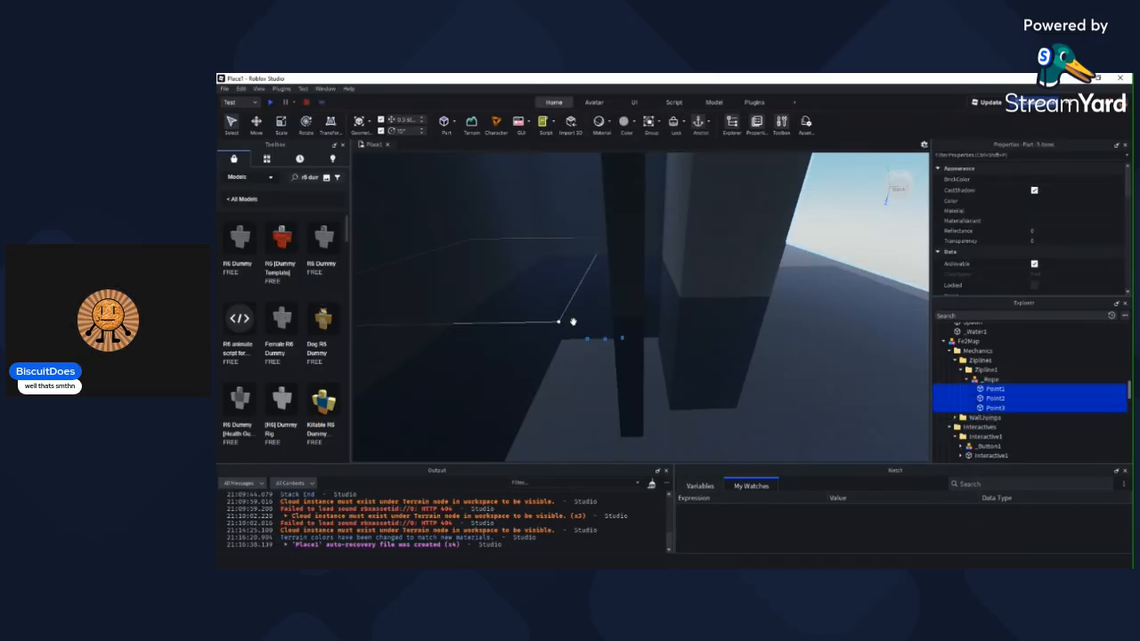
{"action": "key", "text": "w"}
{"action": "right_click_drag", "start_coordinate": [671, 321], "coordinate": [403, 77]}
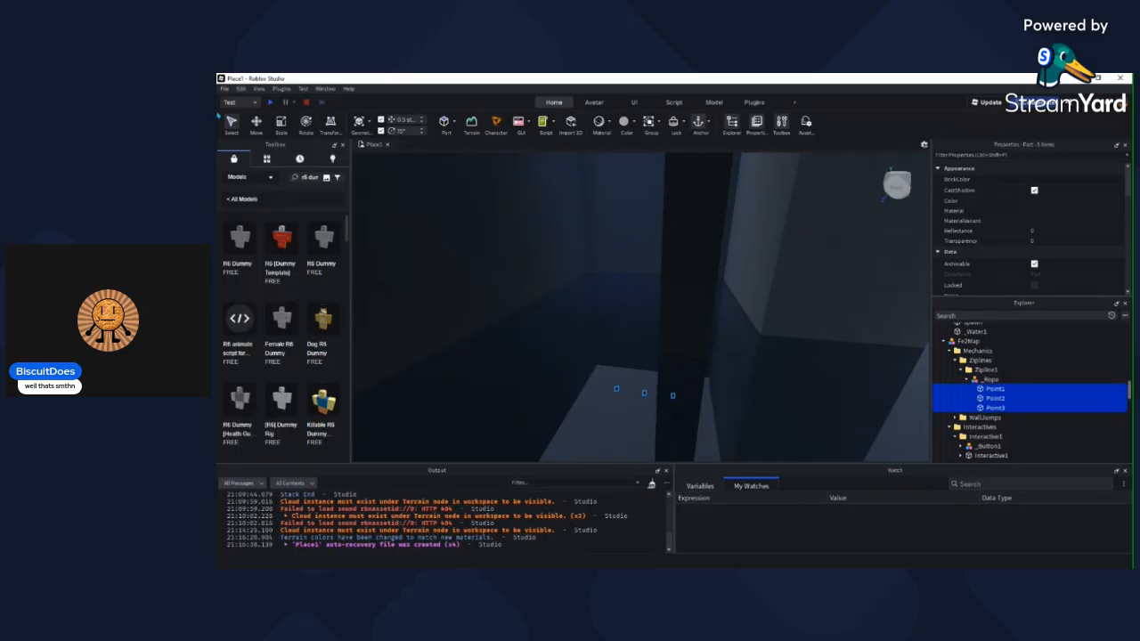
{"action": "right_click_drag", "start_coordinate": [531, 231], "coordinate": [715, 308]}
{"action": "key", "text": "s"}
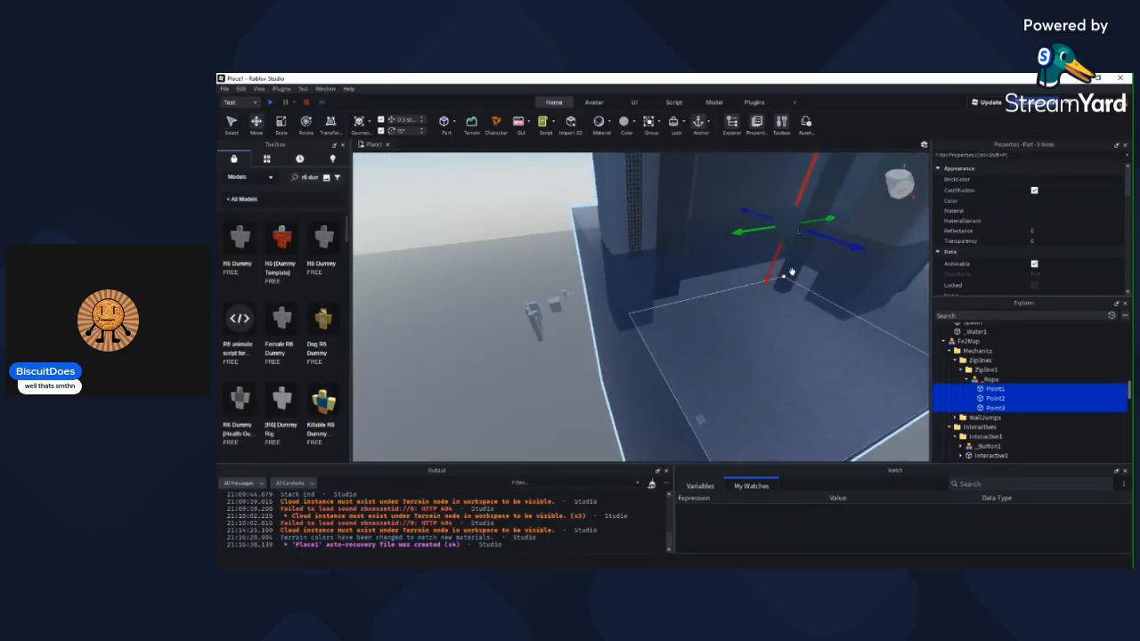
{"action": "left_click_drag", "start_coordinate": [829, 236], "coordinate": [697, 201]}
{"action": "key", "text": "a"}
{"action": "left_click_drag", "start_coordinate": [632, 185], "coordinate": [559, 224]}
{"action": "key", "text": "a"}
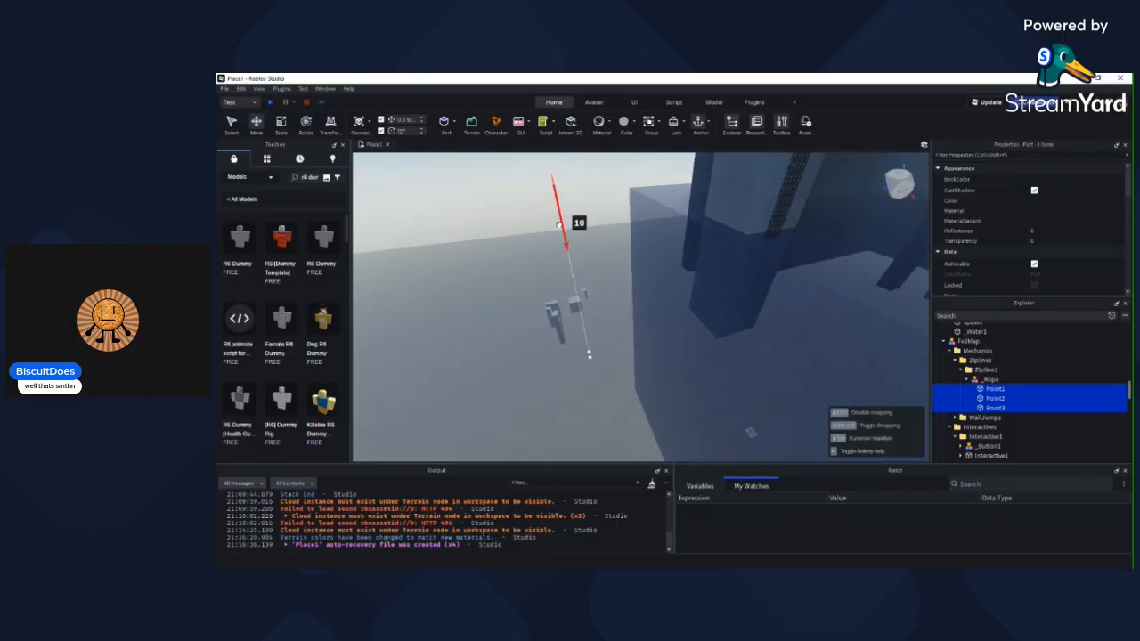
{"action": "left_click_drag", "start_coordinate": [570, 335], "coordinate": [573, 348]}
{"action": "key", "text": "w"}
{"action": "key", "text": "a"}
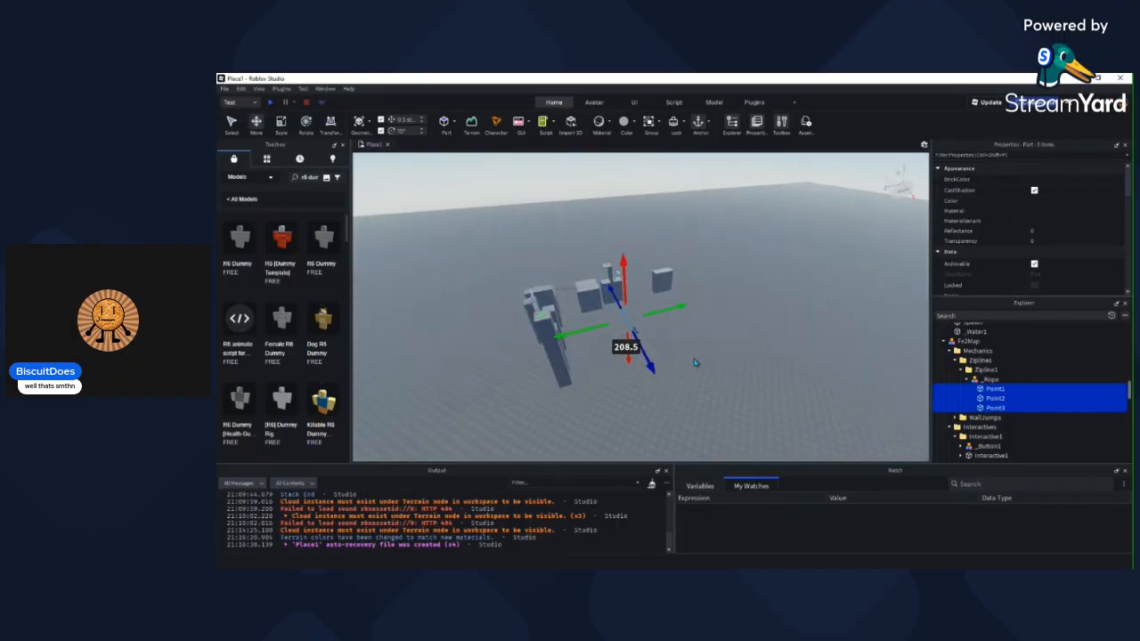
{"action": "key", "text": "w"}
{"action": "left_click_drag", "start_coordinate": [658, 372], "coordinate": [570, 245]}
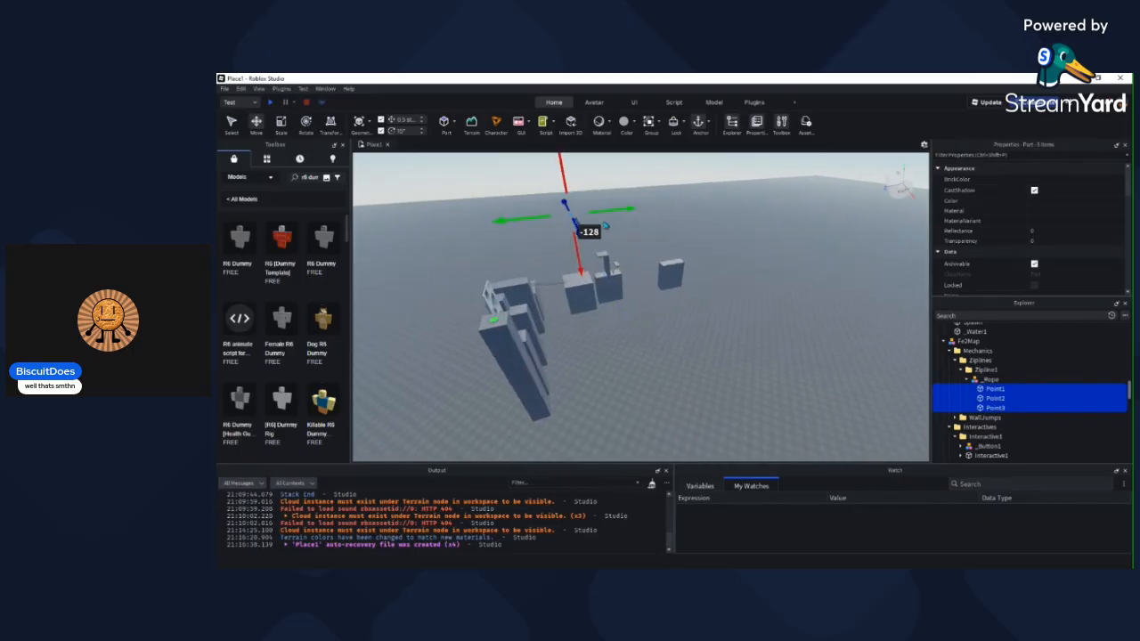
Step: Place the three rope points in the air just beyond the course's highest platform, near the dummy
{"action": "right_click_drag", "start_coordinate": [609, 220], "coordinate": [608, 216]}
{"action": "key", "text": "w"}
{"action": "left_click_drag", "start_coordinate": [615, 209], "coordinate": [678, 205]}
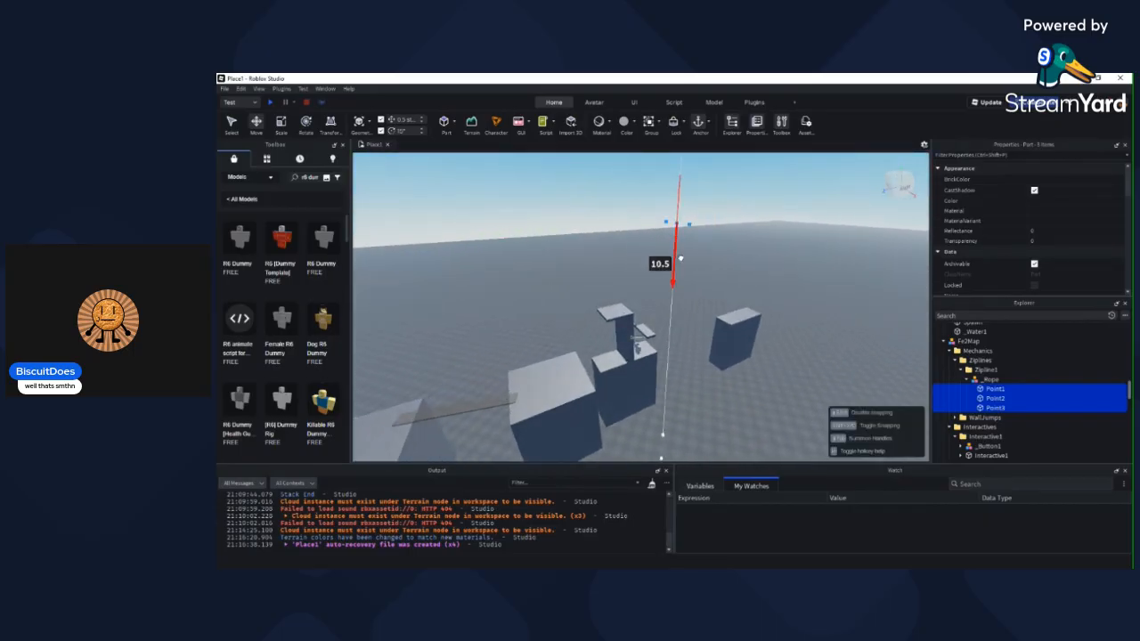
{"action": "left_click_drag", "start_coordinate": [671, 331], "coordinate": [669, 349]}
{"action": "key", "text": "w"}
{"action": "right_click_drag", "start_coordinate": [670, 348], "coordinate": [690, 361]}
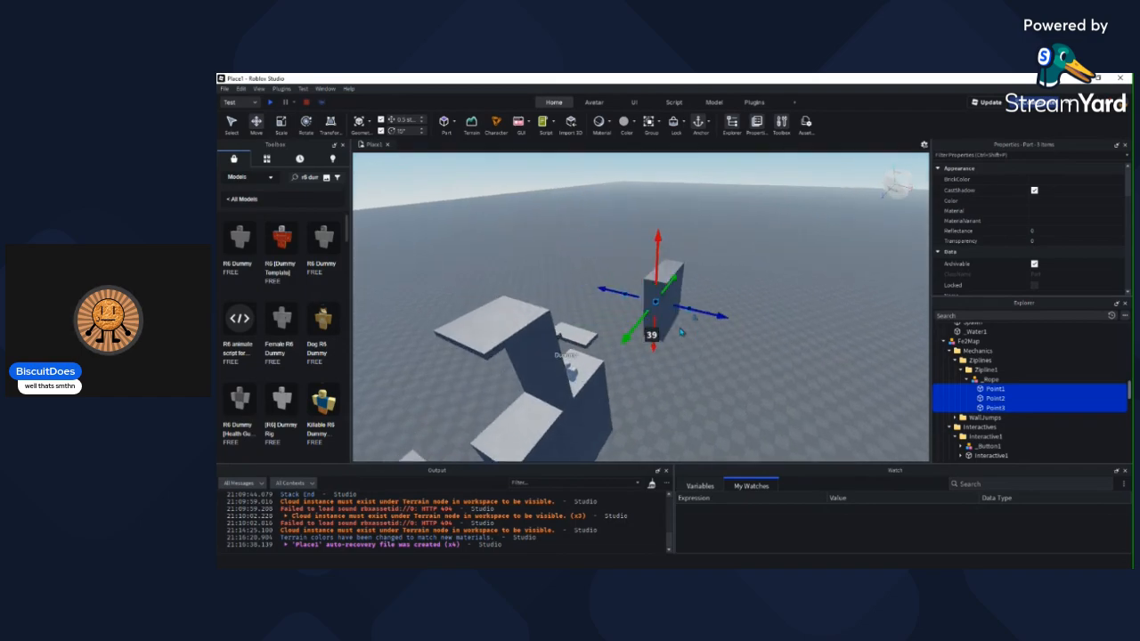
{"action": "left_click_drag", "start_coordinate": [730, 312], "coordinate": [697, 307]}
{"action": "left_click_drag", "start_coordinate": [608, 295], "coordinate": [609, 295]}
{"action": "key", "text": "w"}
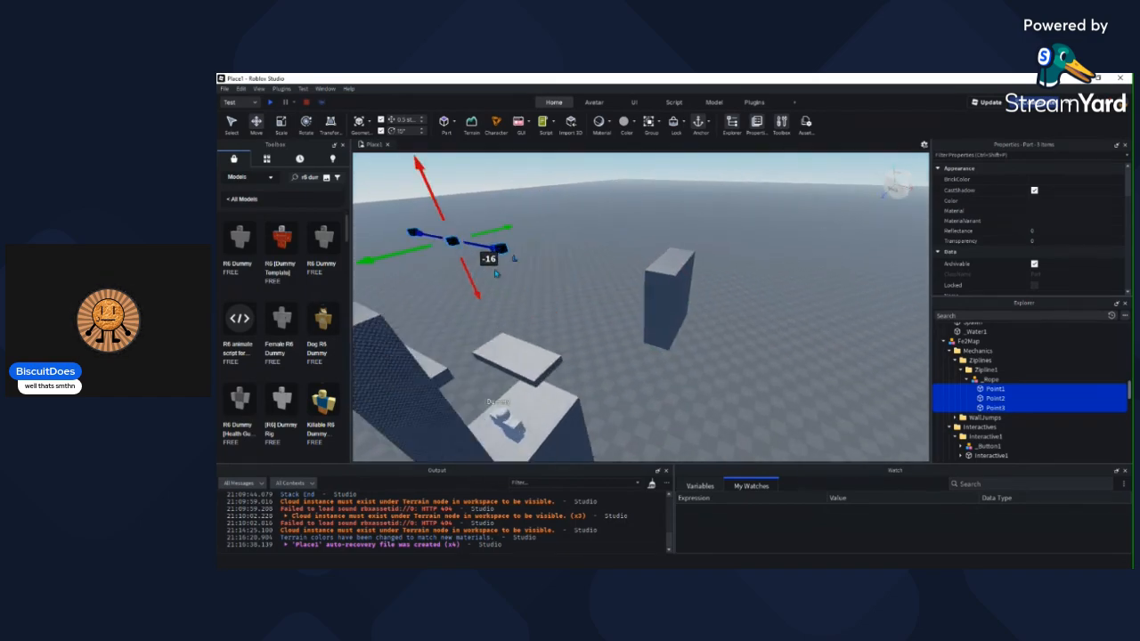
{"action": "right_click_drag", "start_coordinate": [608, 295], "coordinate": [659, 278]}
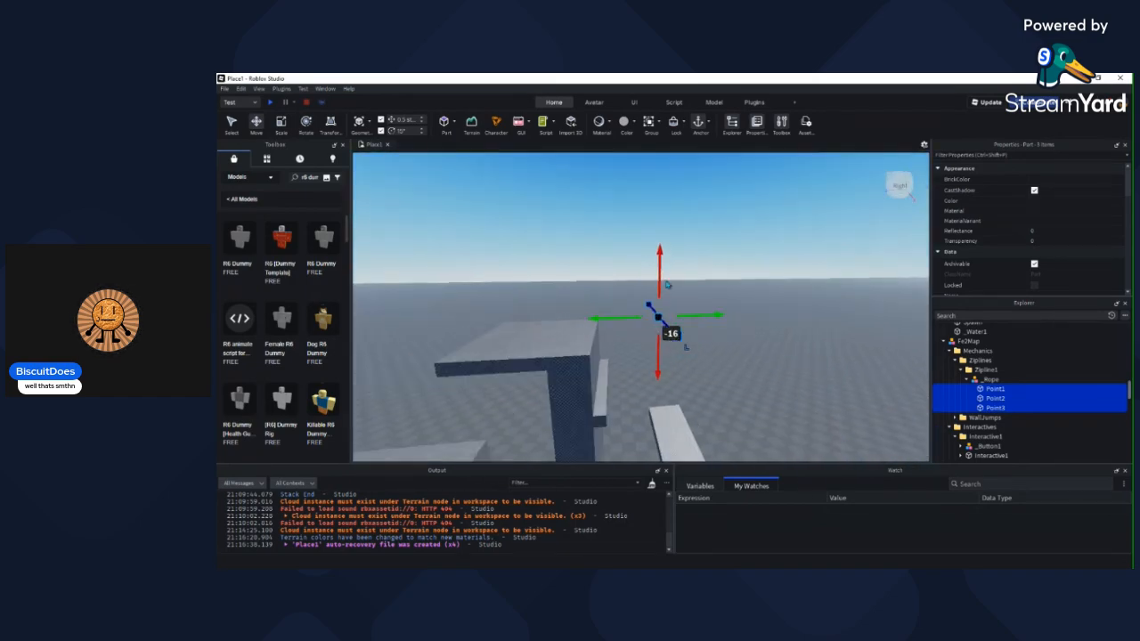
{"action": "left_click_drag", "start_coordinate": [662, 280], "coordinate": [662, 280]}
{"action": "left_click_drag", "start_coordinate": [669, 238], "coordinate": [669, 232]}
Step: Select one EndPole and one StartPole in the map kit's ZiplinePoles folder and copy them
{"action": "left_click", "coordinate": [740, 232]}
{"action": "right_click_drag", "start_coordinate": [741, 232], "coordinate": [702, 229]}
{"action": "key", "text": "w"}
{"action": "key", "text": "w"}
{"action": "key", "text": "s"}
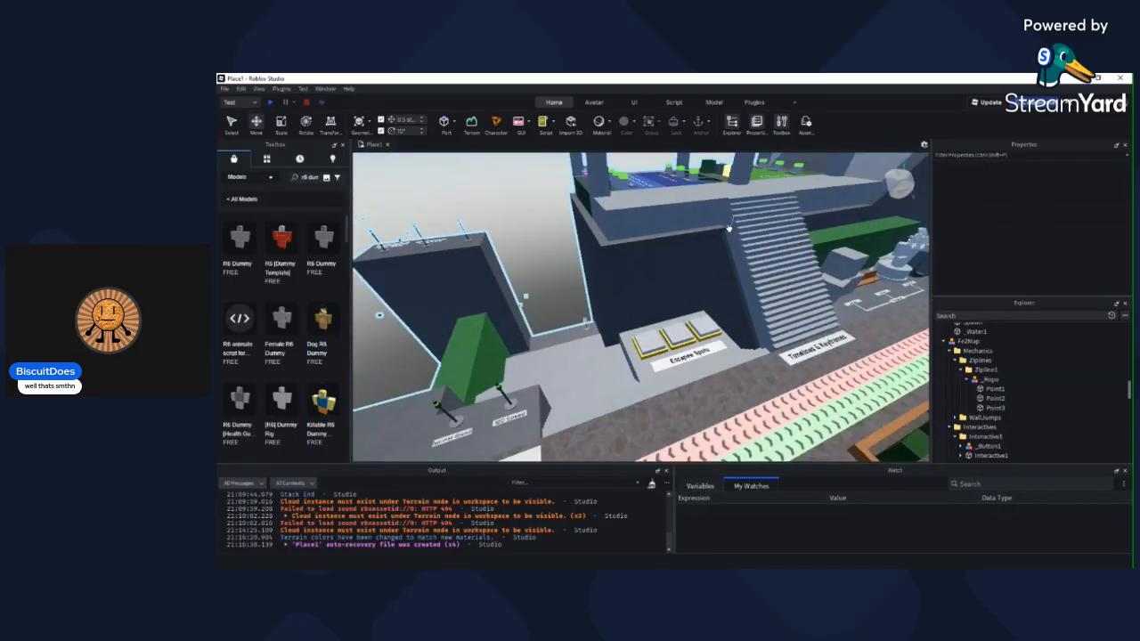
{"action": "scroll", "coordinate": [1087, 420], "scroll_direction": "up", "scroll_amount": 1}
{"action": "scroll", "coordinate": [1086, 420], "scroll_direction": "up", "scroll_amount": 4}
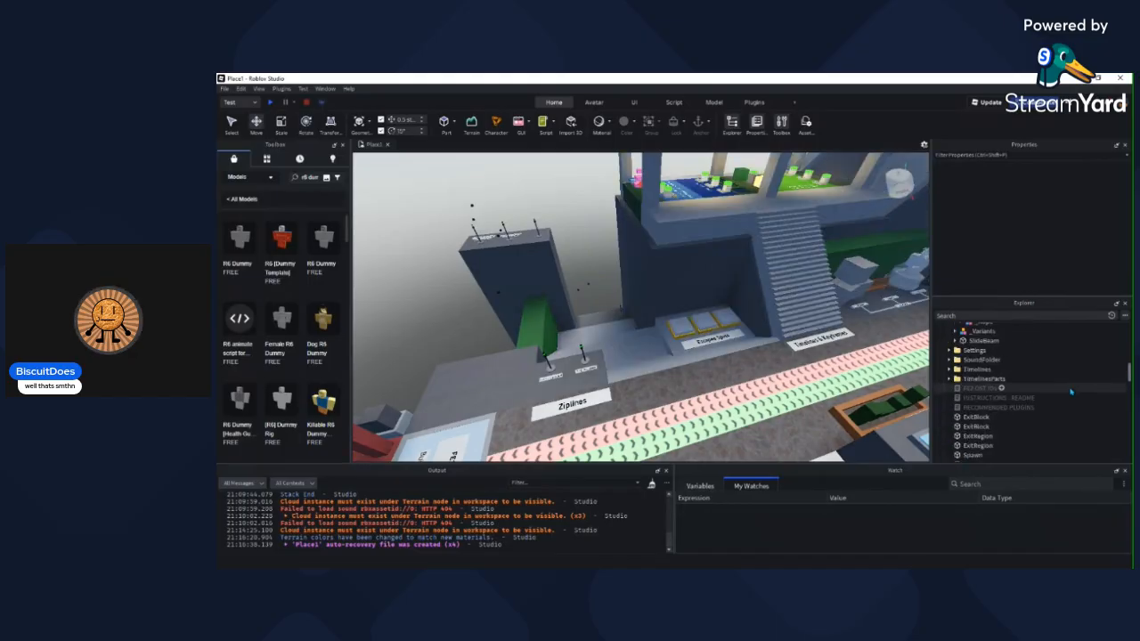
{"action": "scroll", "coordinate": [1070, 392], "scroll_direction": "up", "scroll_amount": 4}
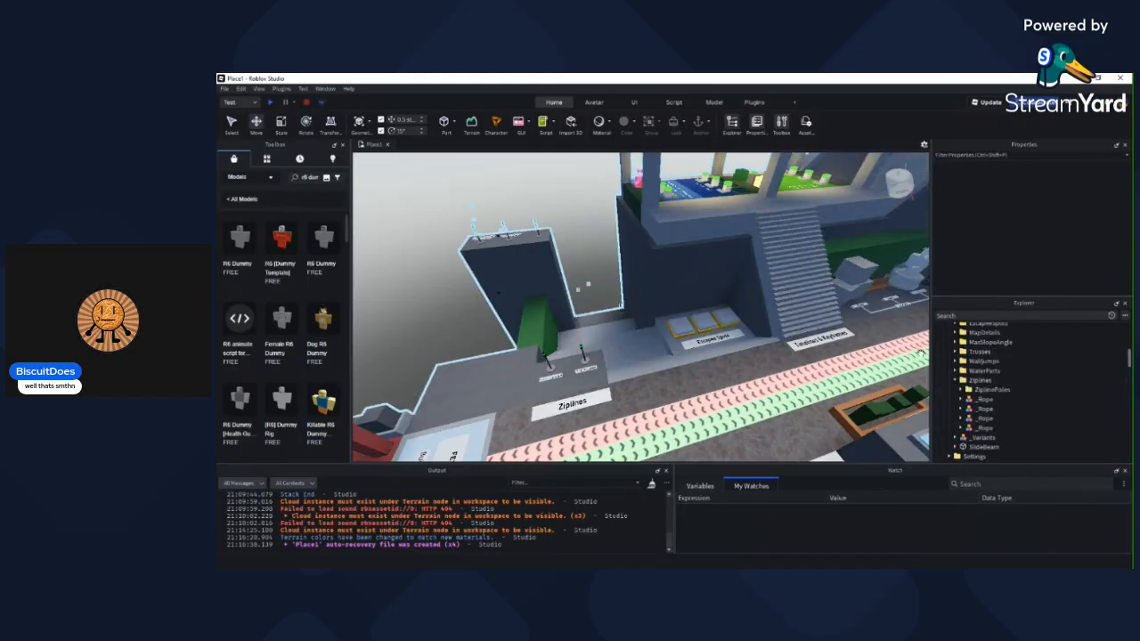
{"action": "left_click", "coordinate": [962, 390]}
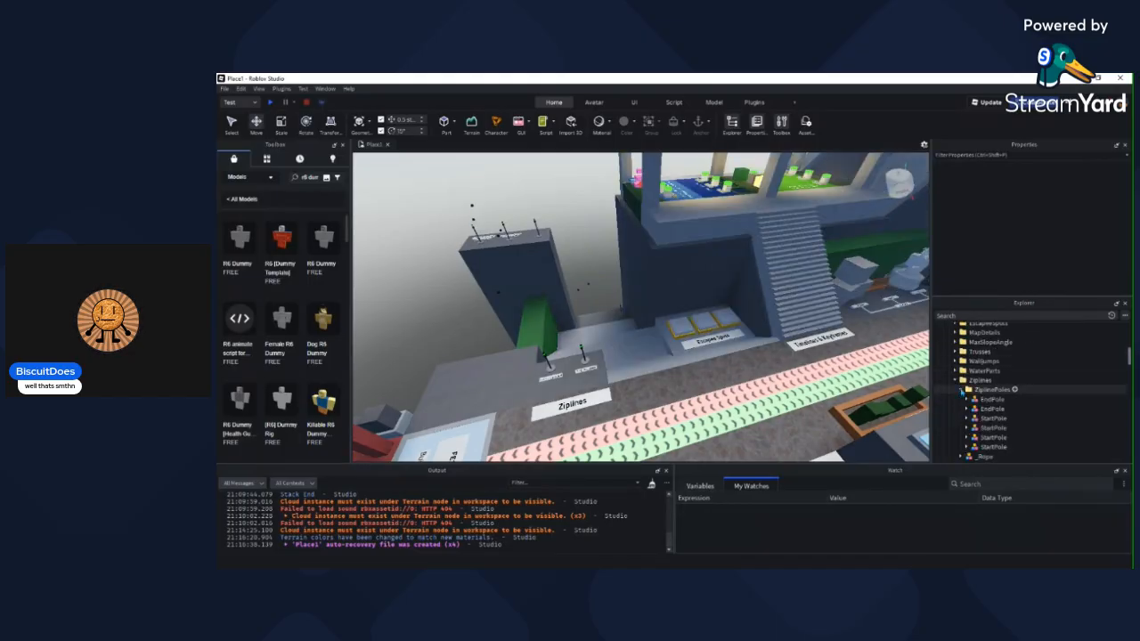
{"action": "left_click", "coordinate": [991, 400]}
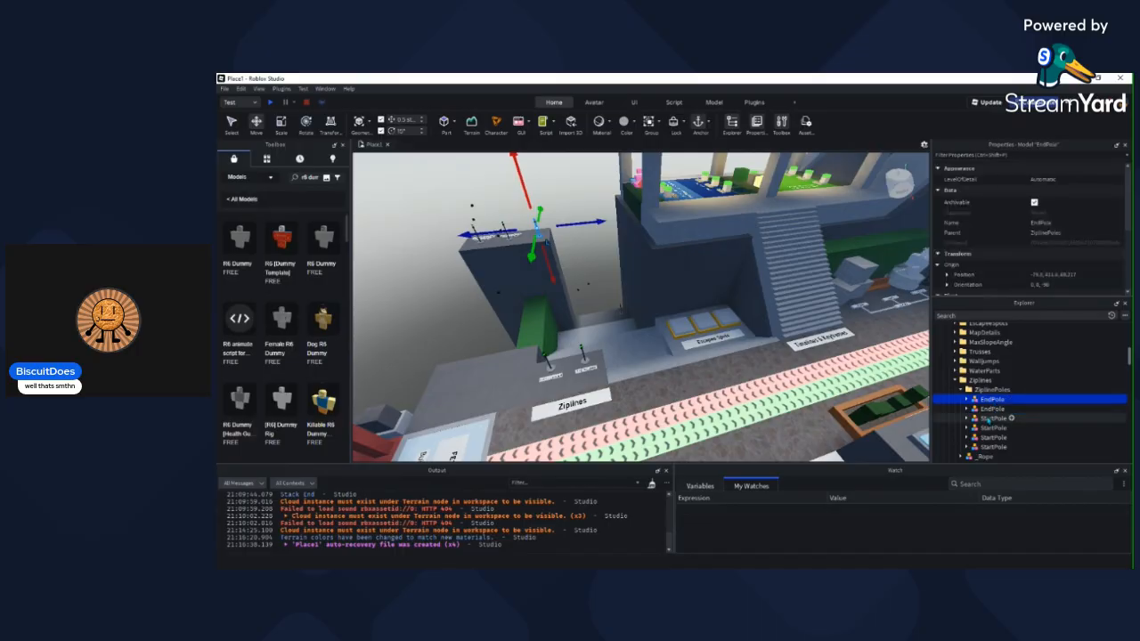
{"action": "left_click", "coordinate": [989, 418], "text": "ctrl"}
{"action": "key", "text": "f"}
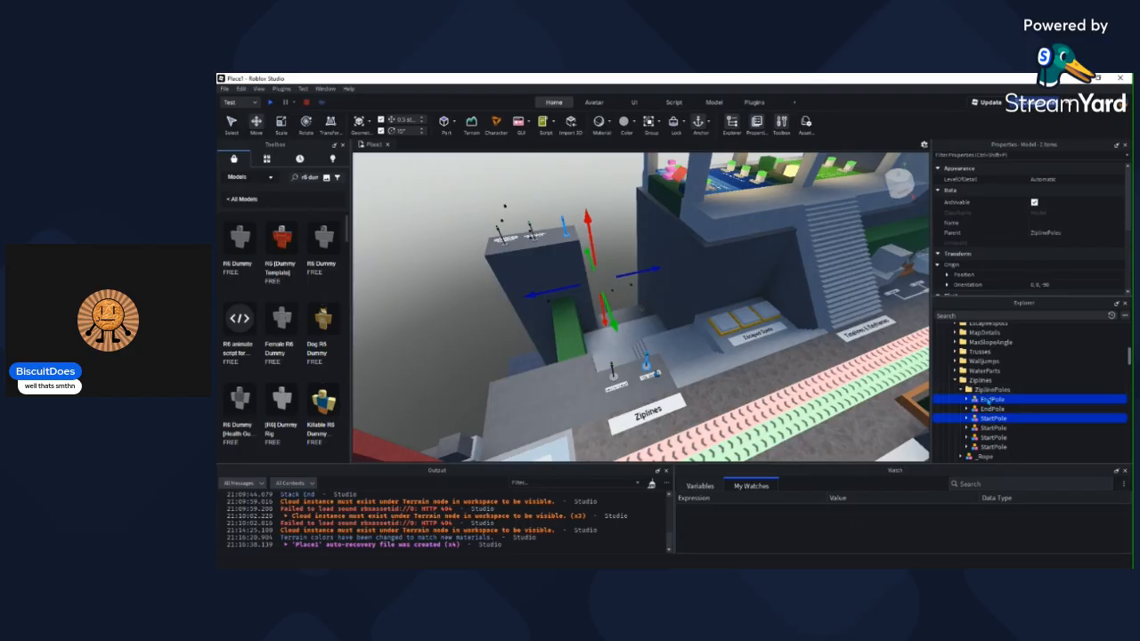
Step: Paste the copied poles into the Zipline1 folder and move them from the kit area over to the course
{"action": "scroll", "coordinate": [1000, 409], "scroll_direction": "down", "scroll_amount": 5}
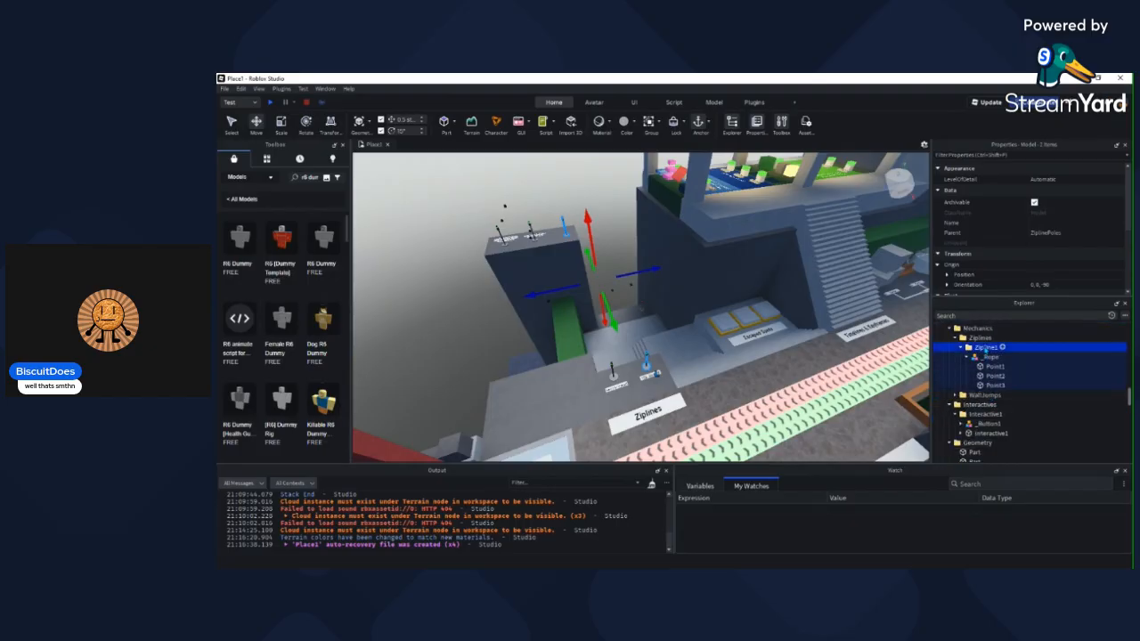
{"action": "left_click", "coordinate": [987, 349]}
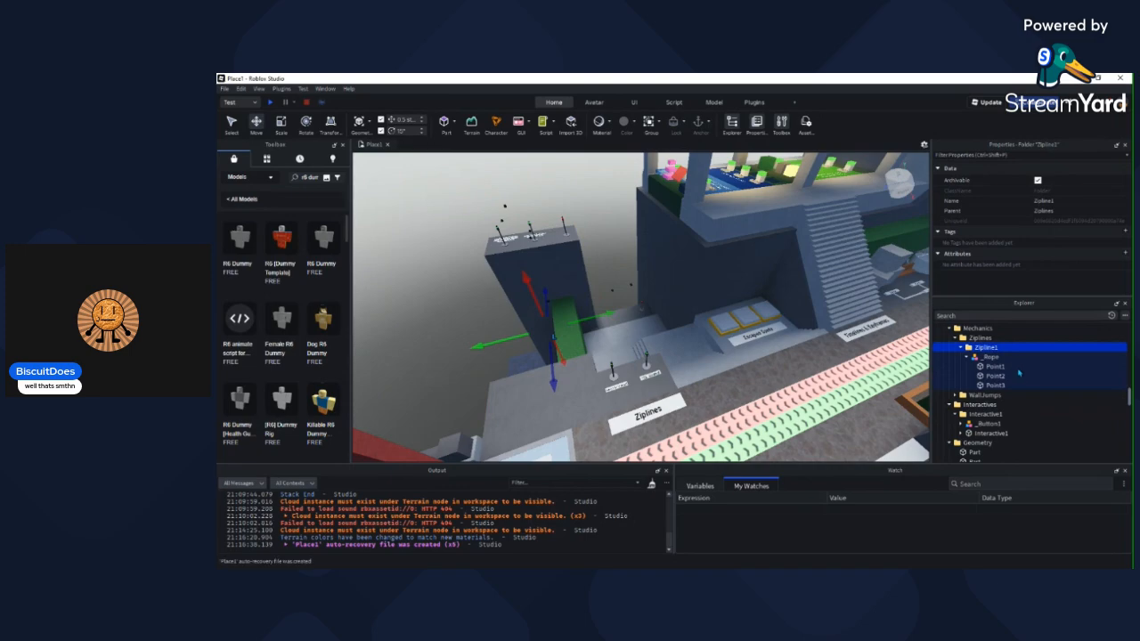
{"action": "key", "text": "ctrl+shift+v"}
{"action": "right_click_drag", "start_coordinate": [833, 358], "coordinate": [707, 364]}
{"action": "key", "text": "w"}
{"action": "left_click_drag", "start_coordinate": [675, 326], "coordinate": [588, 275]}
{"action": "left_click", "coordinate": [655, 265]}
{"action": "right_click_drag", "start_coordinate": [656, 265], "coordinate": [656, 265]}
{"action": "key", "text": "w"}
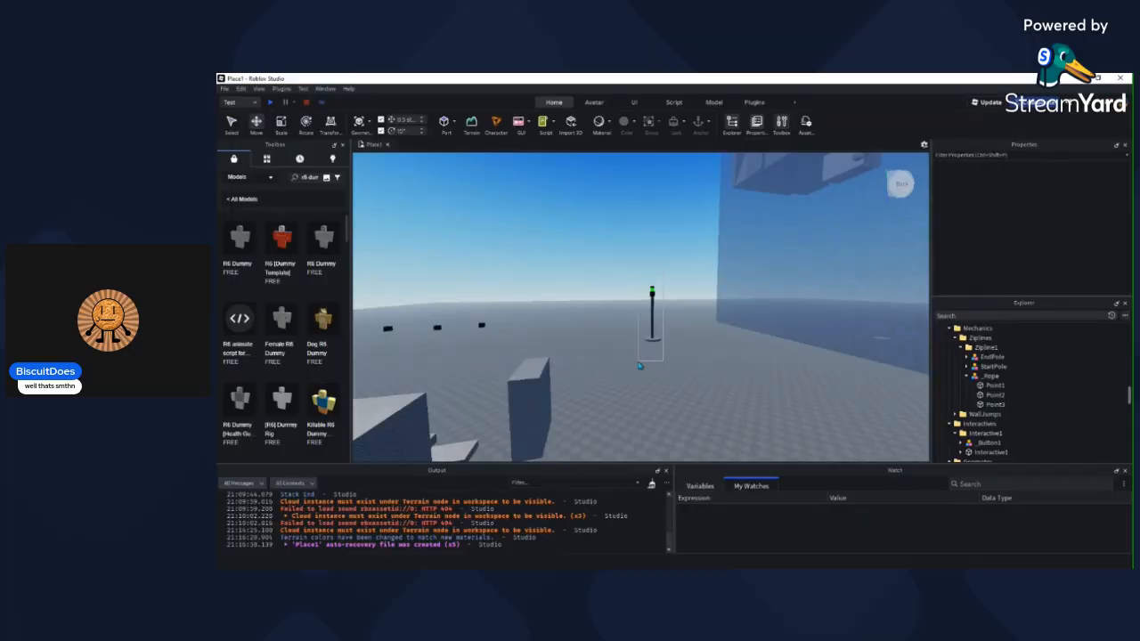
Step: Select the StartPole in Zipline1 and move it onto the highest platform of the course
{"action": "scroll", "coordinate": [661, 318], "scroll_direction": "up", "scroll_amount": 1}
{"action": "left_click", "coordinate": [661, 317]}
{"action": "key", "text": "ctrl+z"}
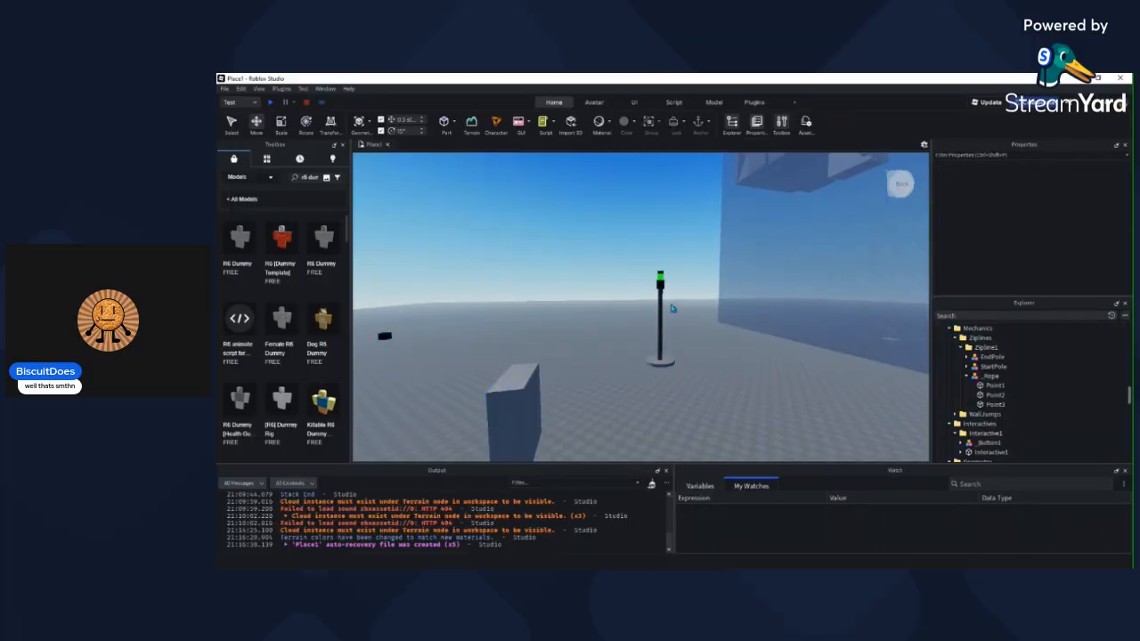
{"action": "left_click", "coordinate": [993, 366]}
{"action": "key", "text": "f"}
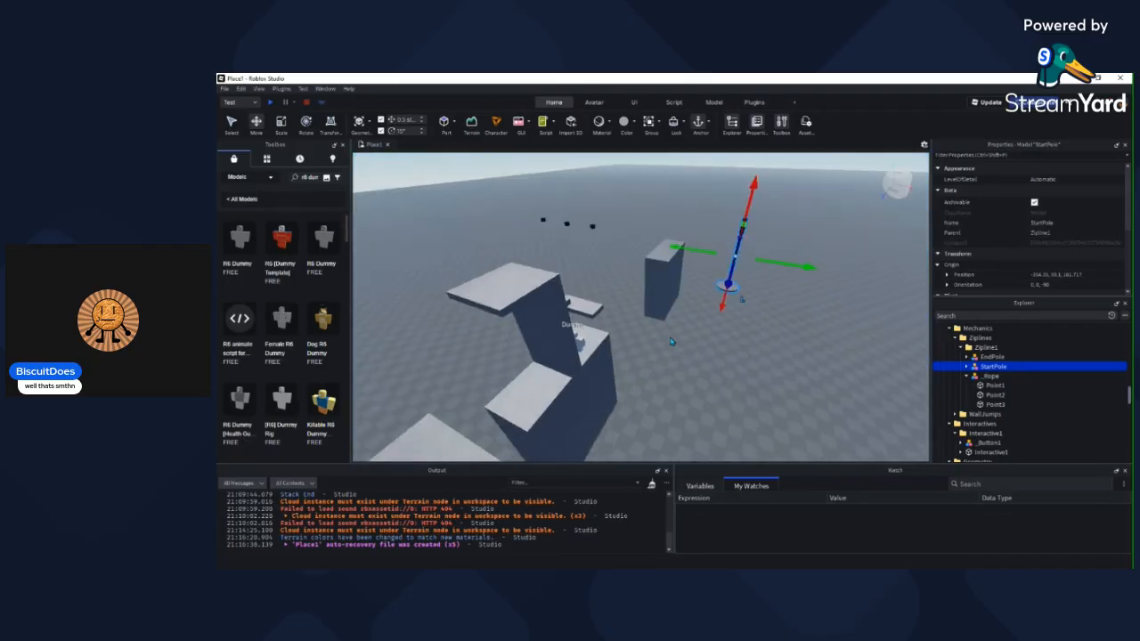
{"action": "left_click_drag", "start_coordinate": [715, 274], "coordinate": [509, 237]}
{"action": "right_click_drag", "start_coordinate": [508, 212], "coordinate": [508, 212]}
{"action": "key", "text": "w"}
{"action": "left_click_drag", "start_coordinate": [615, 187], "coordinate": [615, 253]}
{"action": "left_click_drag", "start_coordinate": [559, 313], "coordinate": [517, 312]}
{"action": "key", "text": "a"}
{"action": "right_click_drag", "start_coordinate": [549, 316], "coordinate": [549, 315]}
{"action": "key", "text": "a"}
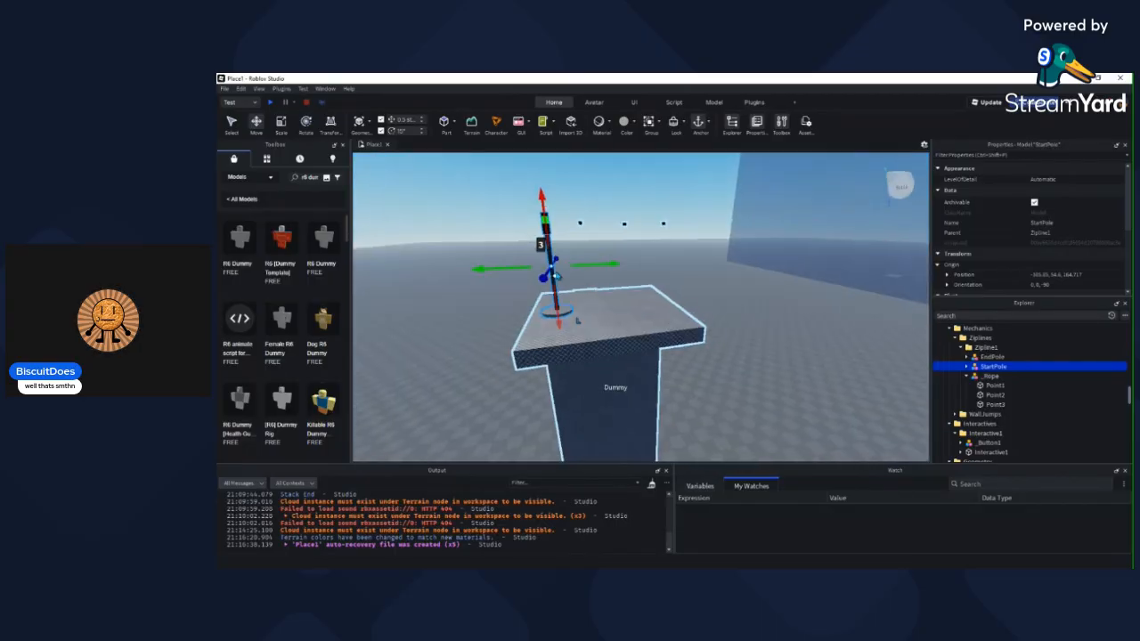
Step: Shift the StartPole inward from the platform's edge to stand near its middle
{"action": "left_click_drag", "start_coordinate": [583, 265], "coordinate": [637, 270]}
{"action": "key", "text": "e"}
{"action": "right_click_drag", "start_coordinate": [638, 270], "coordinate": [638, 269]}
{"action": "left_click_drag", "start_coordinate": [602, 258], "coordinate": [596, 259]}
{"action": "key", "text": "ctrl+z"}
{"action": "right_click_drag", "start_coordinate": [605, 262], "coordinate": [606, 262]}
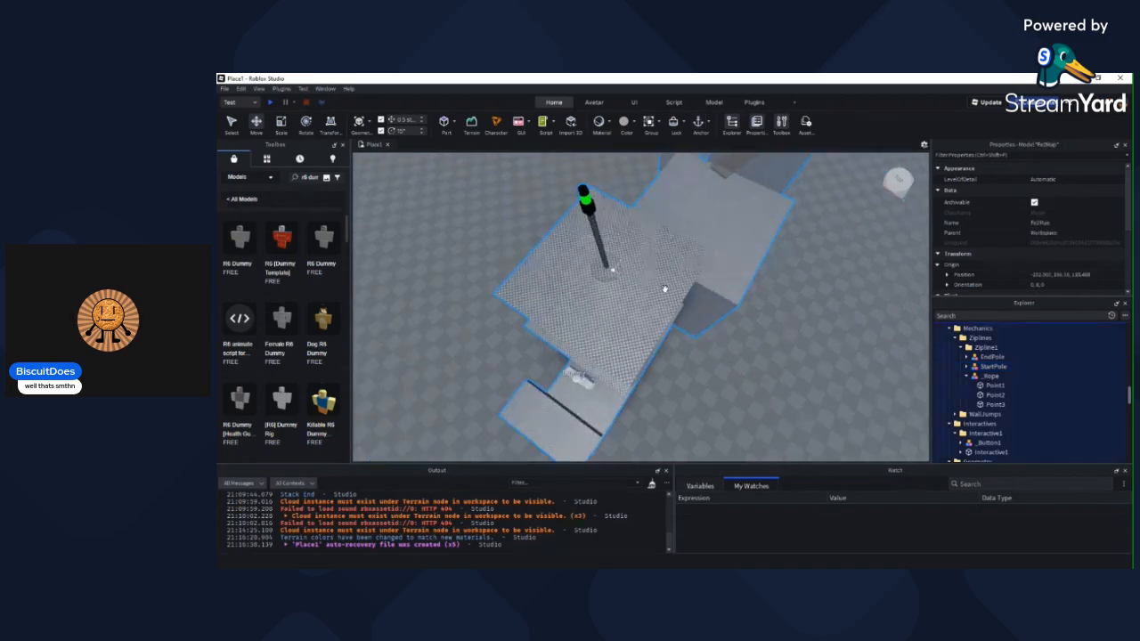
{"action": "left_click", "coordinate": [989, 367]}
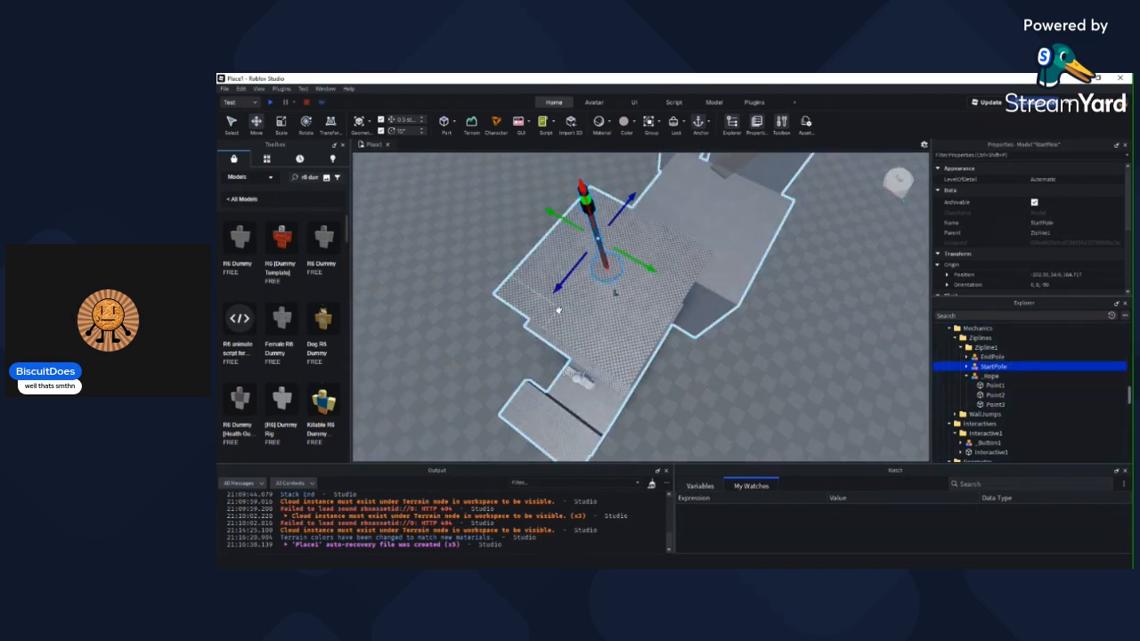
{"action": "left_click_drag", "start_coordinate": [557, 281], "coordinate": [552, 290]}
{"action": "scroll", "coordinate": [553, 290], "scroll_direction": "up", "scroll_amount": 3}
{"action": "right_click_drag", "start_coordinate": [552, 290], "coordinate": [650, 347]}
{"action": "scroll", "coordinate": [623, 291], "scroll_direction": "down", "scroll_amount": 2}
{"action": "scroll", "coordinate": [651, 347], "scroll_direction": "down", "scroll_amount": 3}
{"action": "left_click", "coordinate": [700, 272]}
Step: Move the rope's Point1 block to the StartPole and align it with the black head of the pole
{"action": "right_click_drag", "start_coordinate": [700, 272], "coordinate": [677, 339]}
{"action": "scroll", "coordinate": [677, 339], "scroll_direction": "up", "scroll_amount": 2}
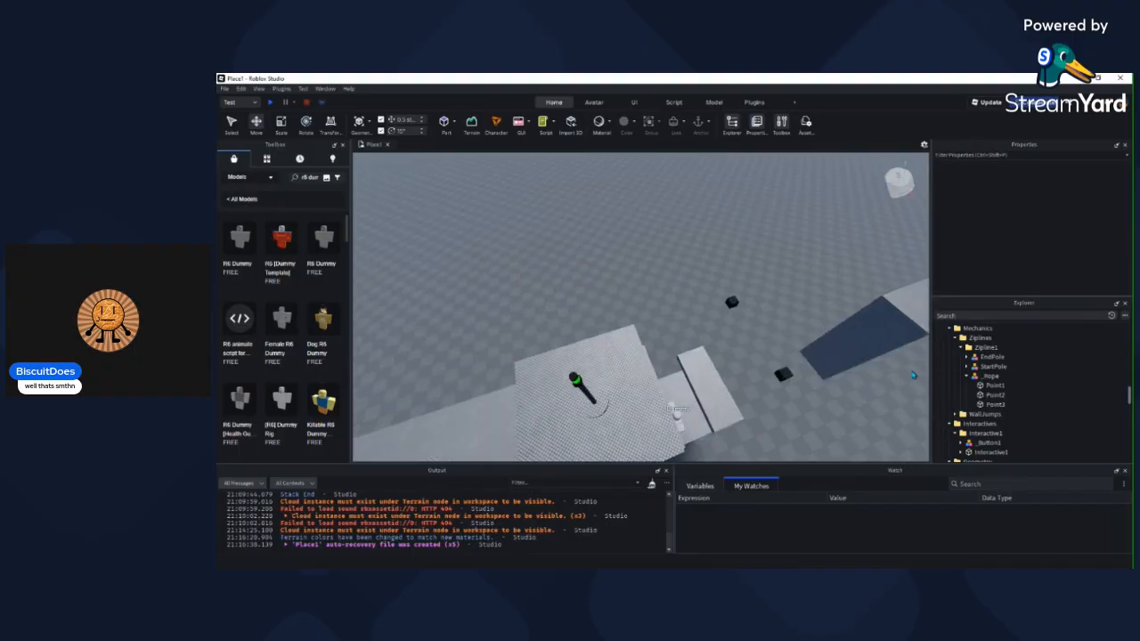
{"action": "right_click_drag", "start_coordinate": [758, 344], "coordinate": [611, 290]}
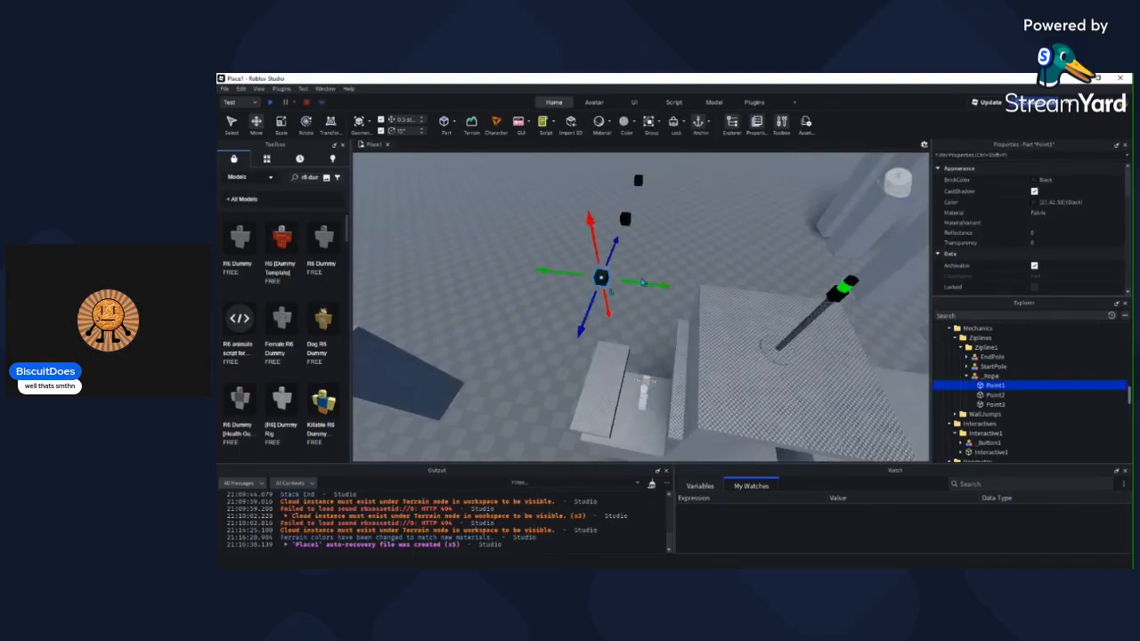
{"action": "left_click_drag", "start_coordinate": [858, 342], "coordinate": [734, 325]}
{"action": "right_click_drag", "start_coordinate": [734, 324], "coordinate": [623, 267]}
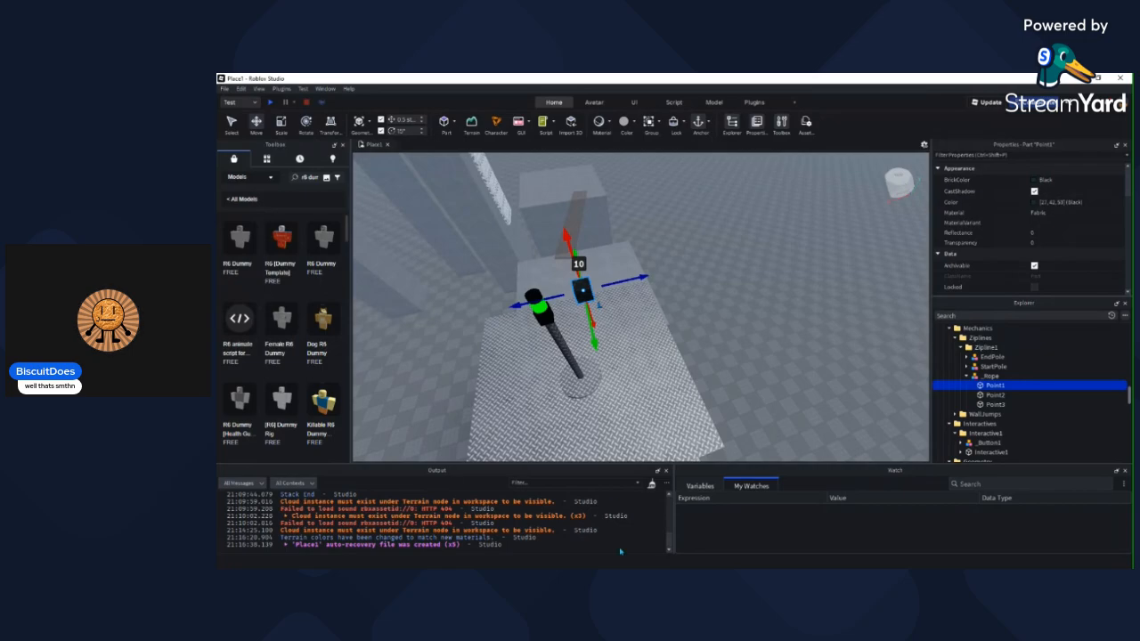
{"action": "right_click_drag", "start_coordinate": [633, 335], "coordinate": [589, 340]}
{"action": "left_click_drag", "start_coordinate": [749, 285], "coordinate": [682, 281]}
{"action": "left_click", "coordinate": [677, 281]}
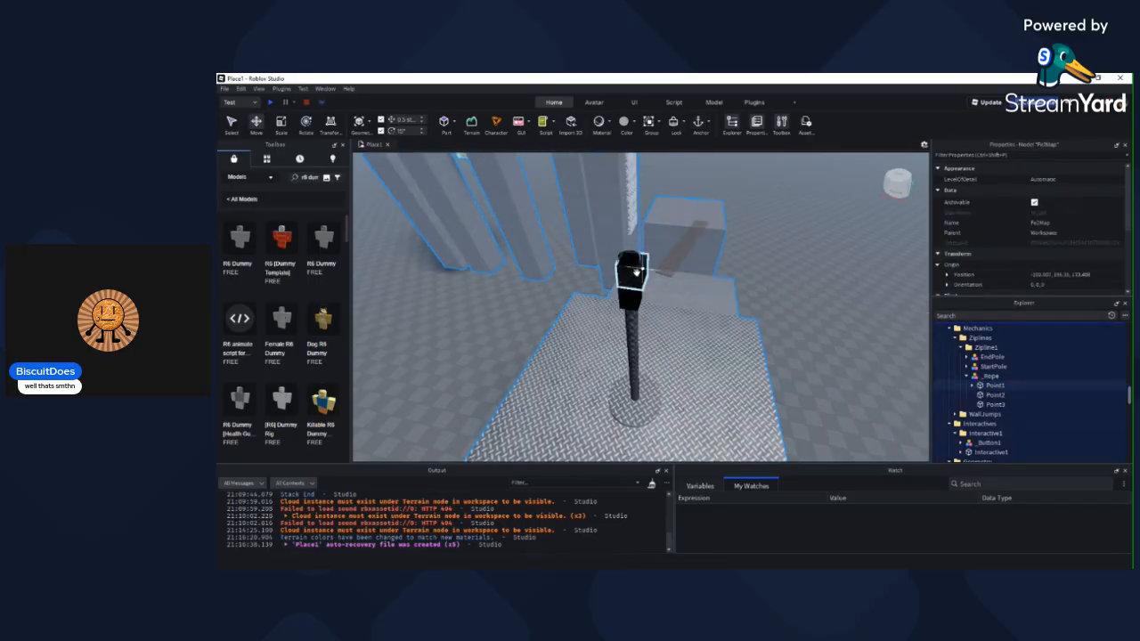
{"action": "left_click", "coordinate": [635, 272]}
{"action": "left_click_drag", "start_coordinate": [632, 233], "coordinate": [633, 260]}
{"action": "left_click_drag", "start_coordinate": [662, 301], "coordinate": [660, 303]}
{"action": "right_click_drag", "start_coordinate": [660, 303], "coordinate": [808, 288]}
{"action": "scroll", "coordinate": [665, 308], "scroll_direction": "up", "scroll_amount": 2}
{"action": "left_click", "coordinate": [826, 234]}
Step: Move the rope's Point2 block into the open space beyond the start platform, along the zipline's path
{"action": "scroll", "coordinate": [823, 230], "scroll_direction": "down", "scroll_amount": 4}
{"action": "right_click_drag", "start_coordinate": [822, 230], "coordinate": [822, 247]}
{"action": "left_click", "coordinate": [995, 395]}
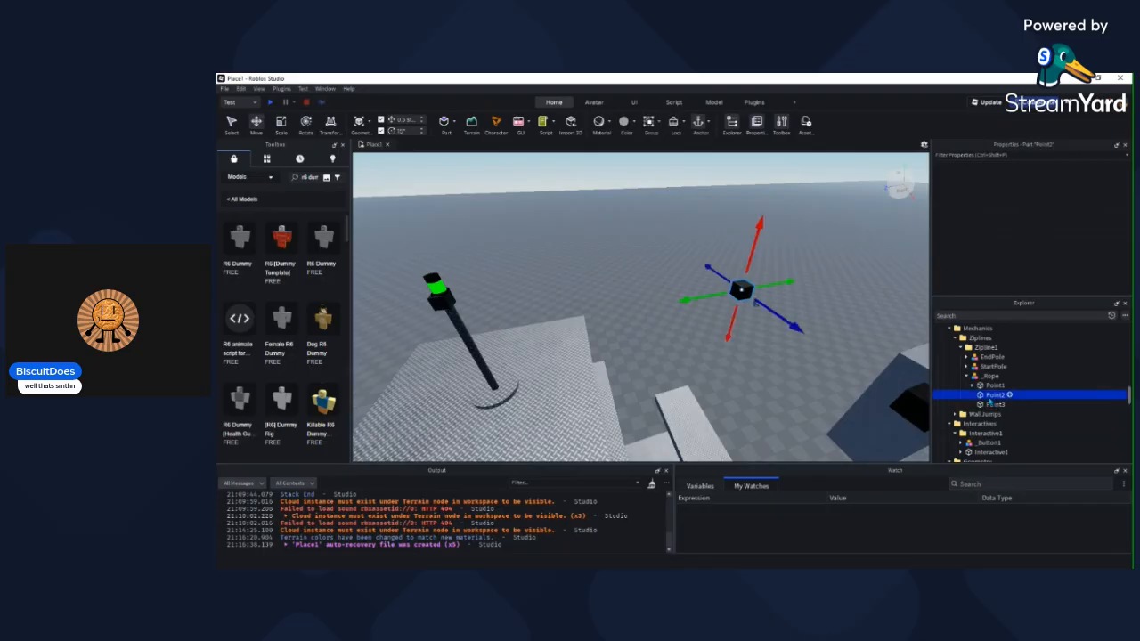
{"action": "key", "text": "f"}
{"action": "right_click_drag", "start_coordinate": [751, 284], "coordinate": [777, 268]}
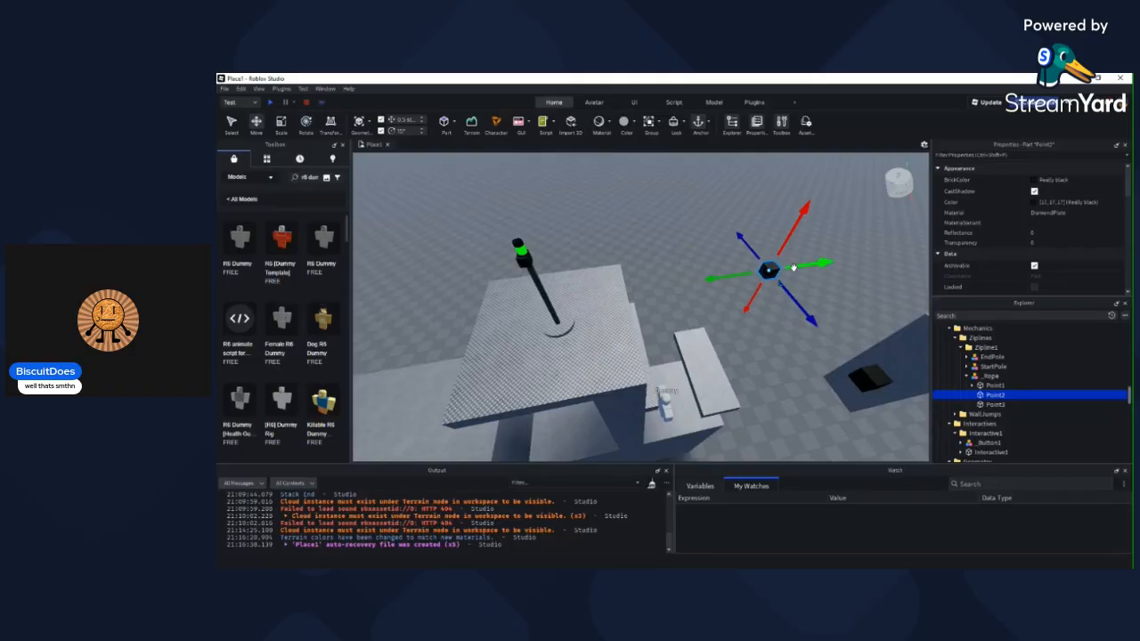
{"action": "left_click_drag", "start_coordinate": [794, 267], "coordinate": [694, 316]}
{"action": "left_click_drag", "start_coordinate": [790, 285], "coordinate": [802, 283]}
{"action": "right_click_drag", "start_coordinate": [682, 273], "coordinate": [661, 270]}
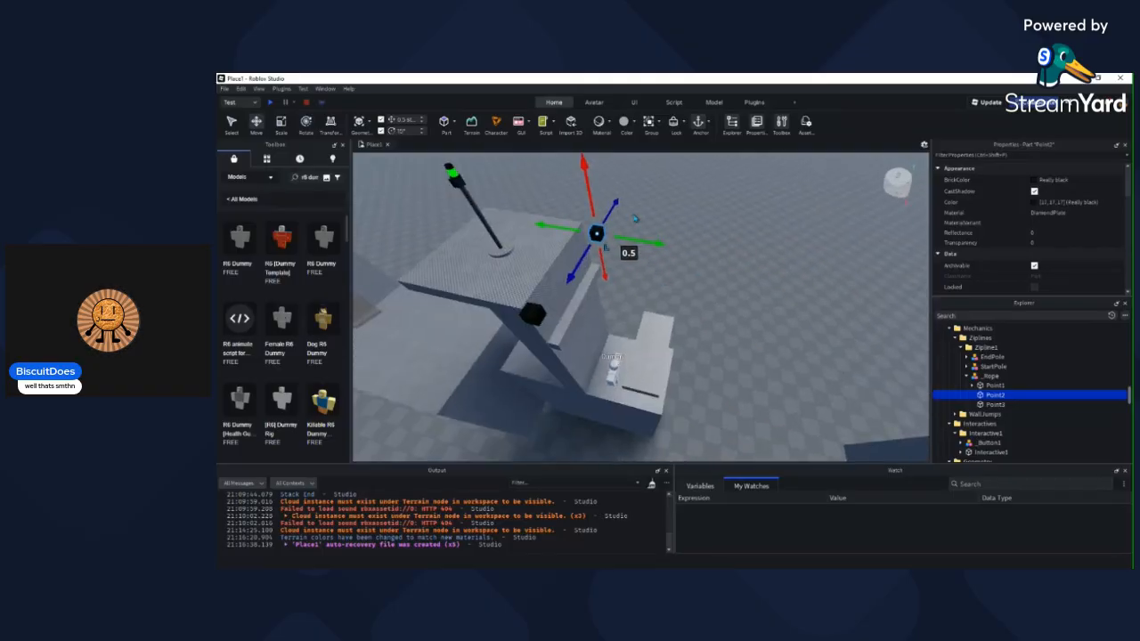
{"action": "left_click_drag", "start_coordinate": [648, 237], "coordinate": [691, 261]}
Step: Adjust the height and sideways position of Point2 in the gap between the start platform and the far platform
{"action": "right_click_drag", "start_coordinate": [691, 261], "coordinate": [609, 346]}
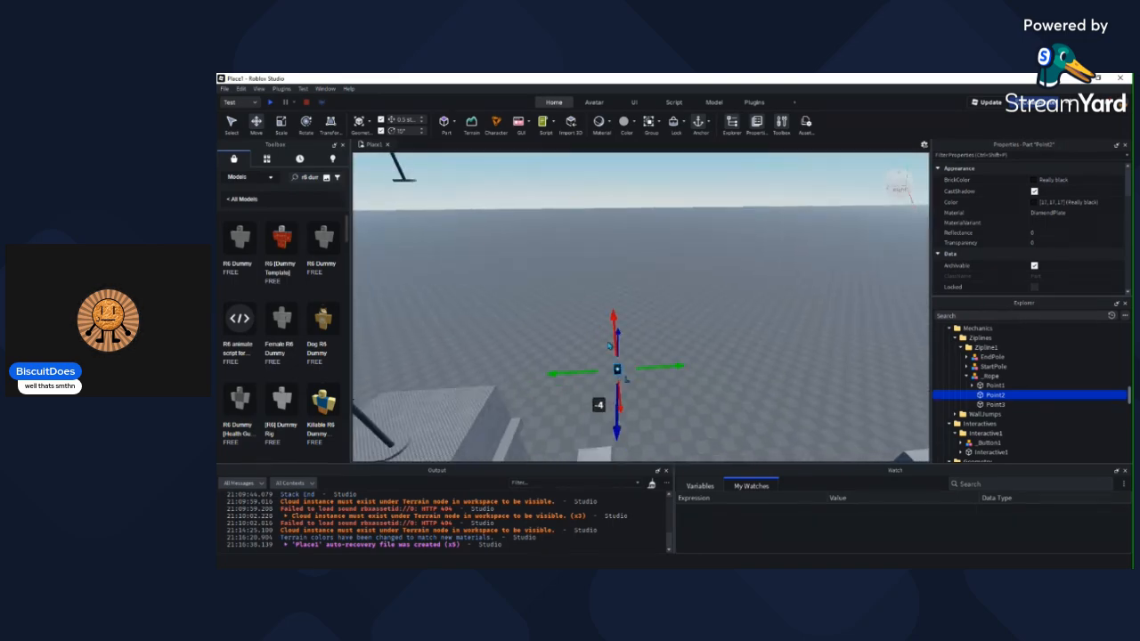
{"action": "scroll", "coordinate": [610, 345], "scroll_direction": "down", "scroll_amount": 3}
{"action": "left_click_drag", "start_coordinate": [628, 275], "coordinate": [629, 210]}
{"action": "left_click_drag", "start_coordinate": [670, 261], "coordinate": [738, 271]}
{"action": "right_click_drag", "start_coordinate": [739, 272], "coordinate": [699, 381]}
{"action": "left_click", "coordinate": [735, 245]}
{"action": "scroll", "coordinate": [541, 228], "scroll_direction": "up", "scroll_amount": 1}
{"action": "scroll", "coordinate": [580, 216], "scroll_direction": "down", "scroll_amount": 2}
{"action": "scroll", "coordinate": [606, 230], "scroll_direction": "up", "scroll_amount": 3}
Step: Place the Zipline1 EndPole on top of the far platform, close to its near corner
{"action": "left_click", "coordinate": [992, 357]}
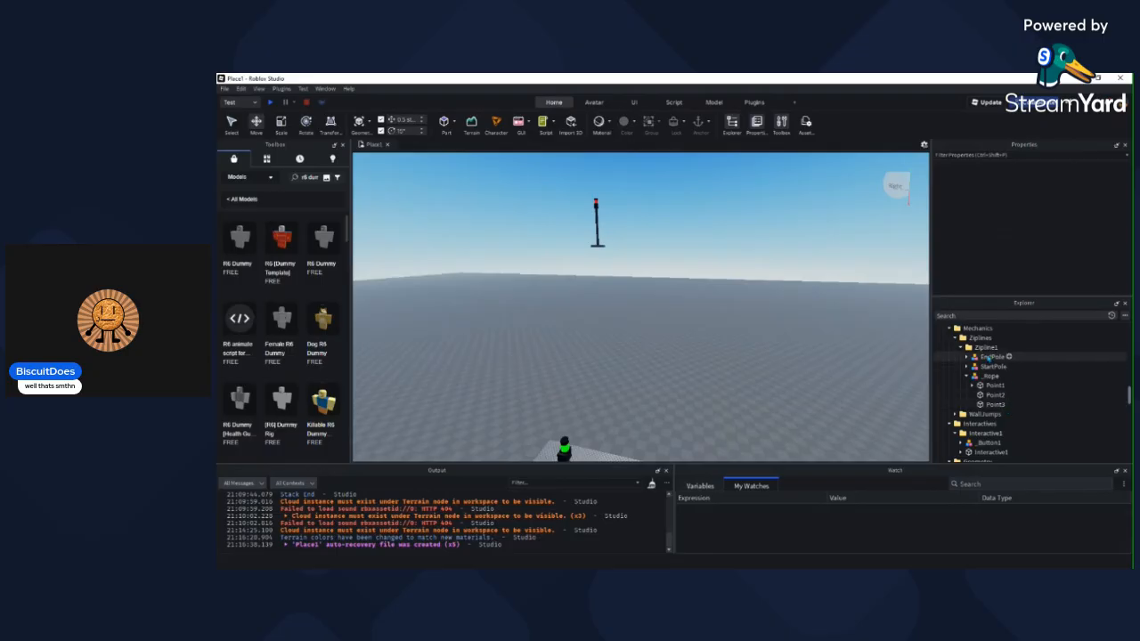
{"action": "key", "text": "f"}
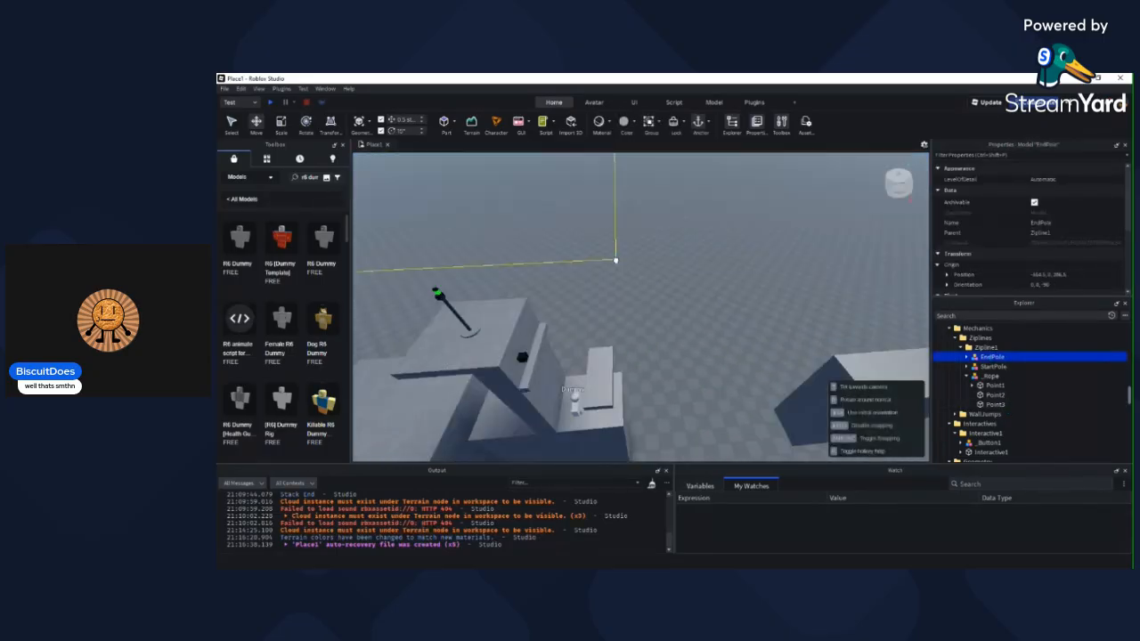
{"action": "scroll", "coordinate": [633, 303], "scroll_direction": "up", "scroll_amount": 2}
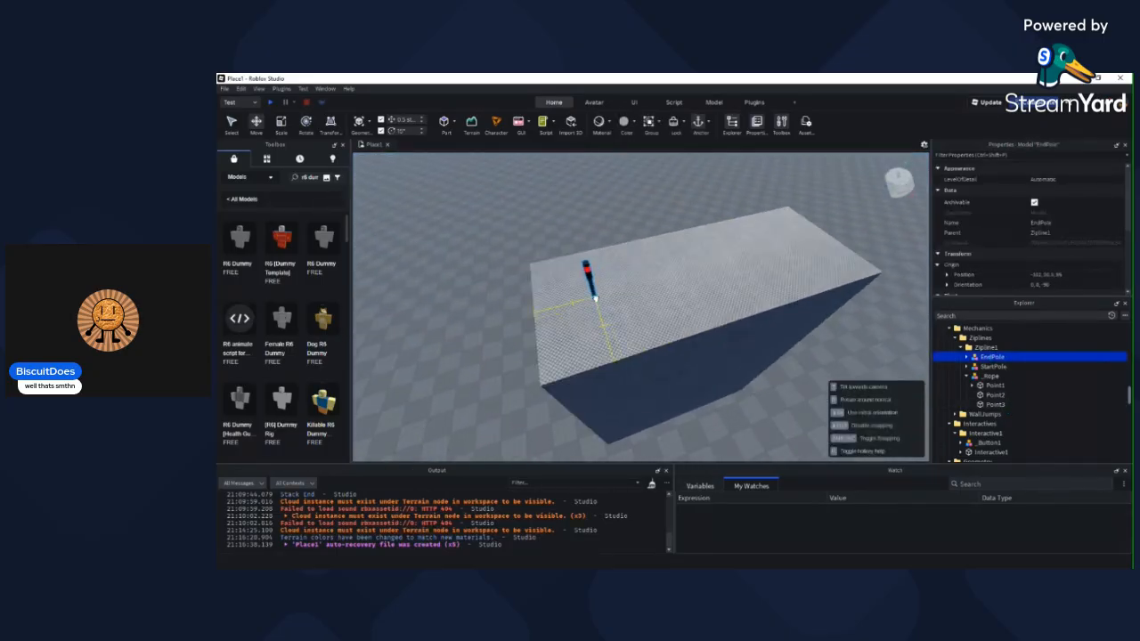
{"action": "left_click_drag", "start_coordinate": [587, 299], "coordinate": [552, 216]}
{"action": "right_click_drag", "start_coordinate": [626, 359], "coordinate": [671, 368]}
{"action": "left_click", "coordinate": [671, 369]}
Step: Move the rope's Point3 block to the EndPole and align it with the black head of the pole
{"action": "right_click_drag", "start_coordinate": [633, 267], "coordinate": [633, 270]}
{"action": "left_click", "coordinate": [666, 275]}
{"action": "left_click_drag", "start_coordinate": [666, 276], "coordinate": [677, 222]}
{"action": "key", "text": "d"}
{"action": "key", "text": "w"}
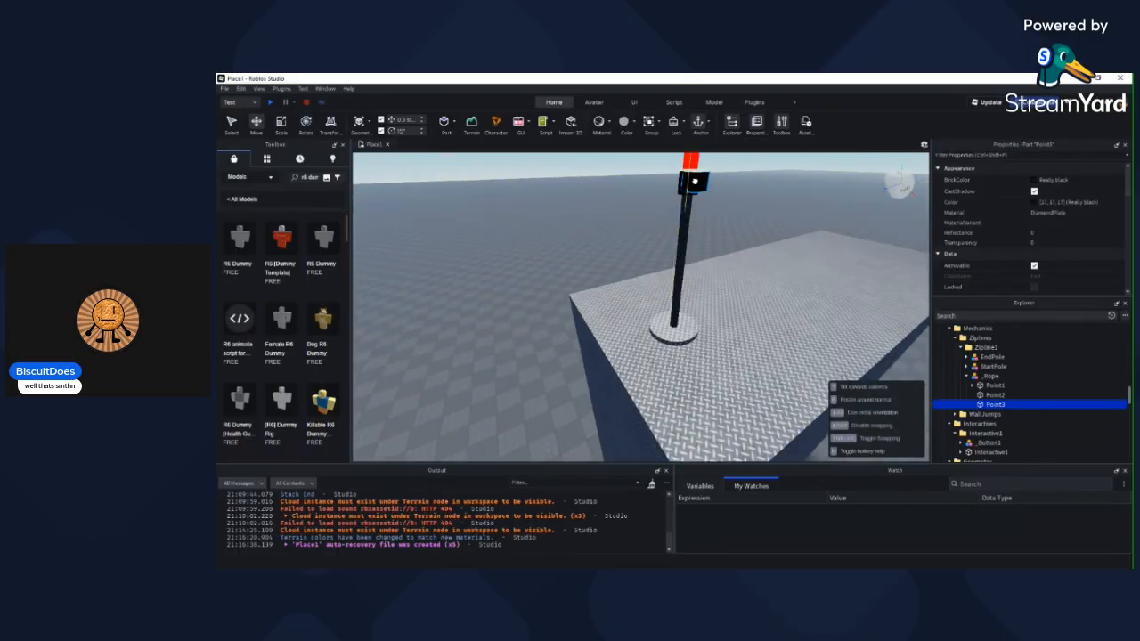
{"action": "left_click_drag", "start_coordinate": [694, 181], "coordinate": [694, 182]}
{"action": "right_click_drag", "start_coordinate": [636, 253], "coordinate": [636, 240]}
{"action": "left_click_drag", "start_coordinate": [593, 323], "coordinate": [597, 316]}
{"action": "scroll", "coordinate": [657, 277], "scroll_direction": "up", "scroll_amount": 2}
{"action": "left_click", "coordinate": [660, 277]}
Step: Examine the zipline's path between the StartPole and the EndPole from several angles
{"action": "right_click_drag", "start_coordinate": [659, 277], "coordinate": [672, 142]}
{"action": "scroll", "coordinate": [659, 271], "scroll_direction": "down", "scroll_amount": 1}
{"action": "scroll", "coordinate": [672, 273], "scroll_direction": "up", "scroll_amount": 3}
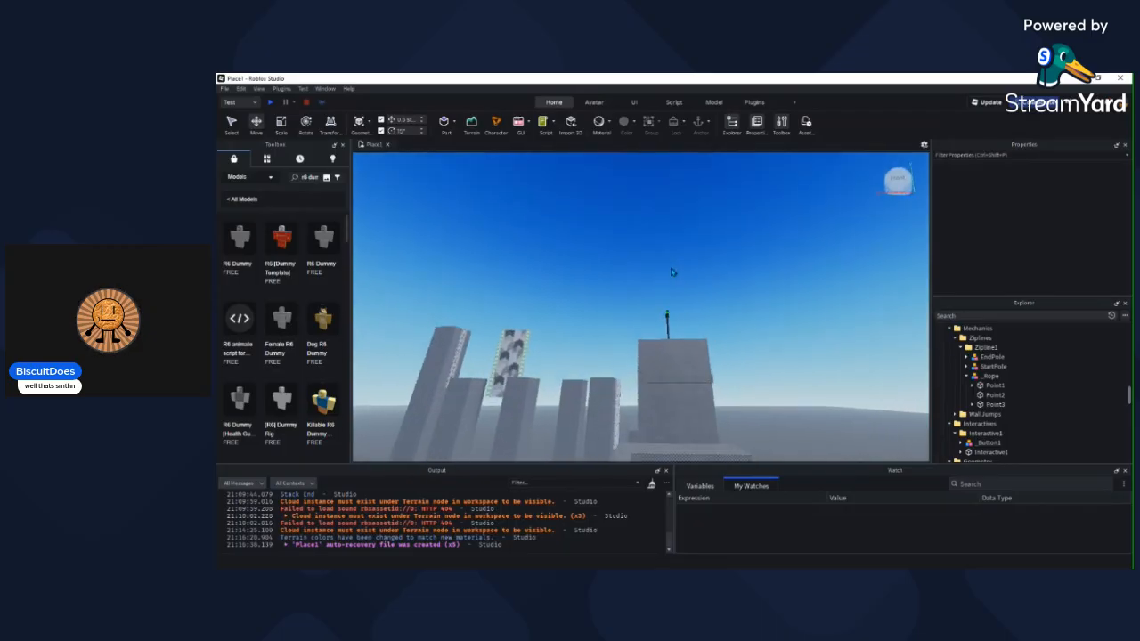
{"action": "right_click_drag", "start_coordinate": [673, 271], "coordinate": [730, 251]}
{"action": "scroll", "coordinate": [665, 269], "scroll_direction": "down", "scroll_amount": 4}
{"action": "scroll", "coordinate": [668, 265], "scroll_direction": "up", "scroll_amount": 2}
{"action": "scroll", "coordinate": [669, 266], "scroll_direction": "down", "scroll_amount": 2}
{"action": "scroll", "coordinate": [669, 264], "scroll_direction": "down", "scroll_amount": 3}
{"action": "scroll", "coordinate": [731, 251], "scroll_direction": "down", "scroll_amount": 2}
{"action": "key", "text": "d"}
{"action": "key", "text": "w"}
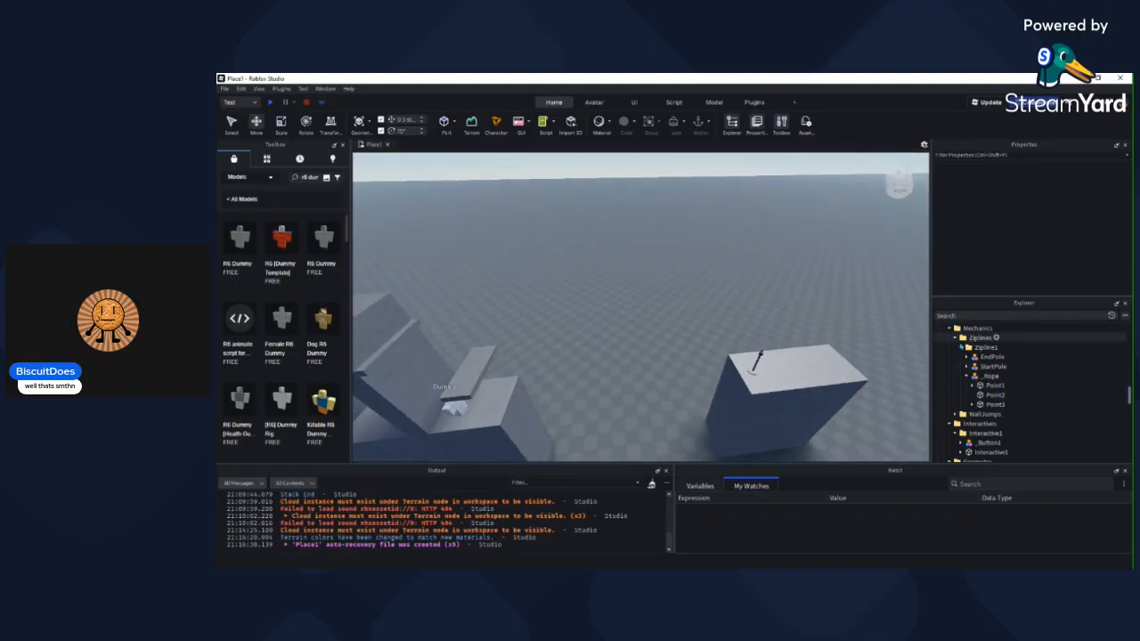
Step: Collapse the _Rope model and the Zipline1 folder in the object hierarchy
{"action": "right_click_drag", "start_coordinate": [863, 330], "coordinate": [862, 330]}
{"action": "scroll", "coordinate": [862, 330], "scroll_direction": "down", "scroll_amount": 3}
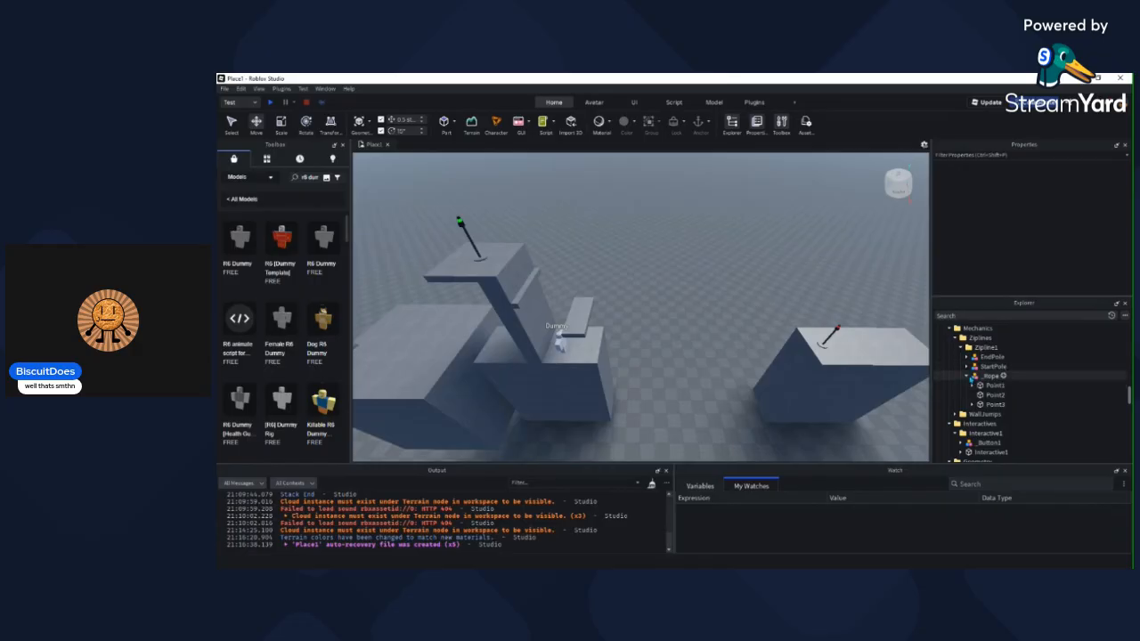
{"action": "left_click", "coordinate": [969, 376]}
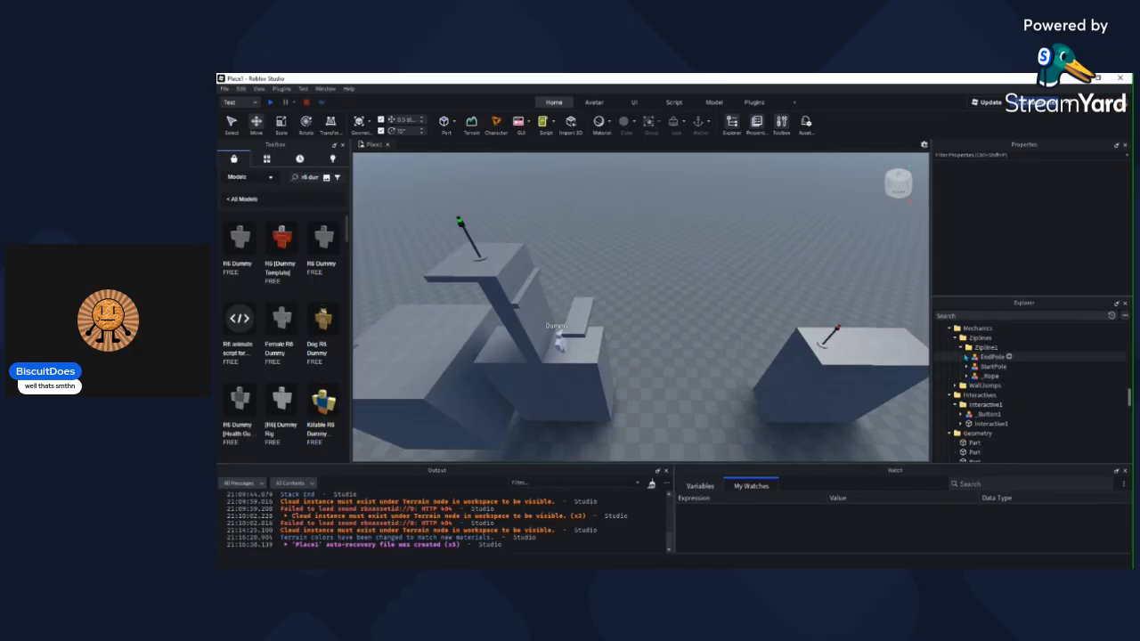
{"action": "left_click", "coordinate": [964, 347]}
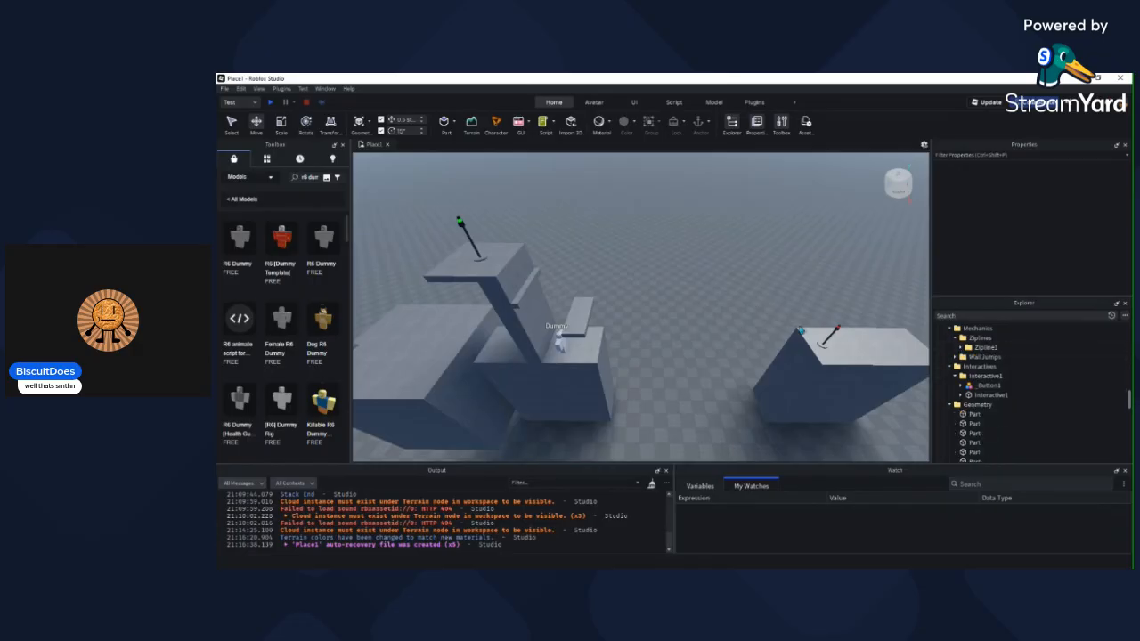
Step: Duplicate the far platform block that carries the EndPole
{"action": "right_click_drag", "start_coordinate": [777, 302], "coordinate": [773, 302]}
{"action": "key", "text": "w"}
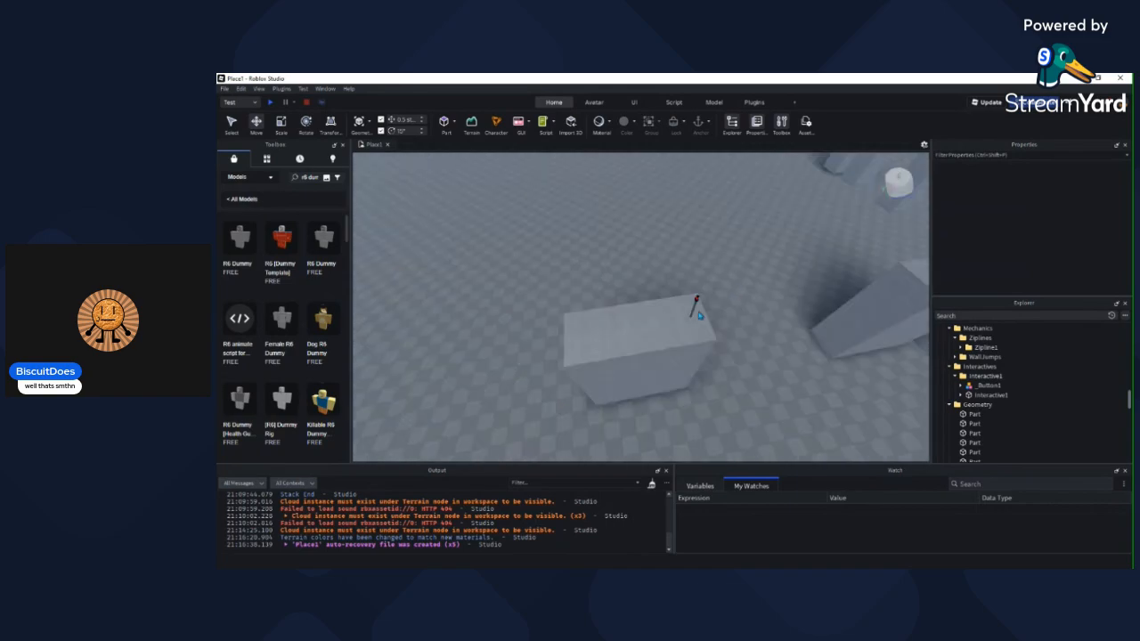
{"action": "left_click", "coordinate": [687, 308]}
{"action": "right_click_drag", "start_coordinate": [687, 308], "coordinate": [677, 333]}
{"action": "key", "text": "d"}
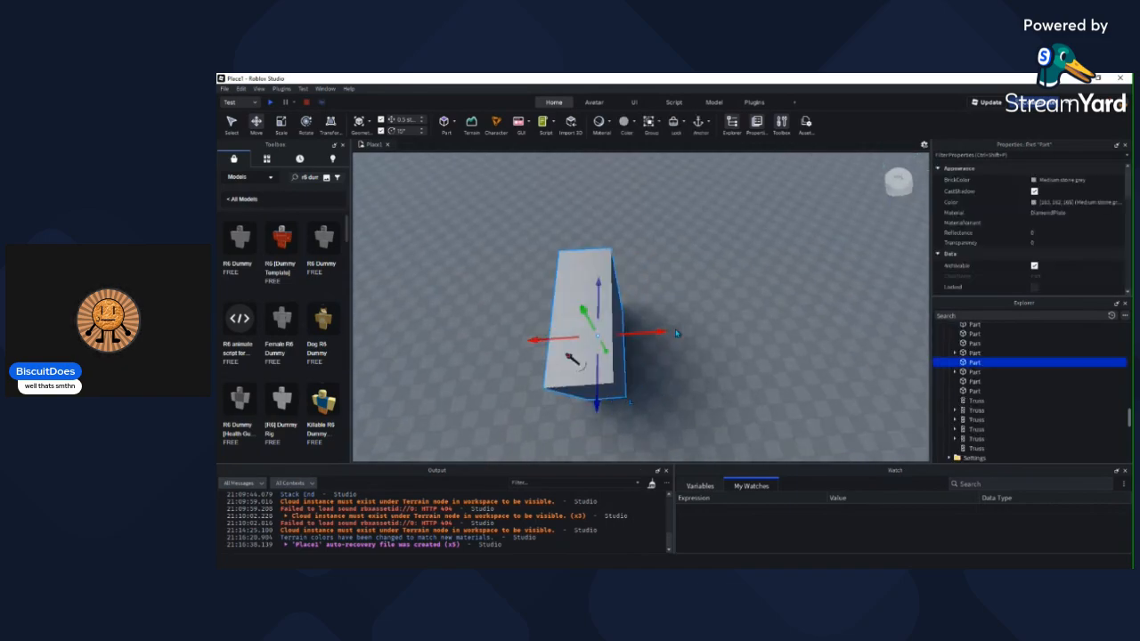
{"action": "key", "text": "ctrl+d"}
{"action": "right_click_drag", "start_coordinate": [570, 357], "coordinate": [550, 341]}
{"action": "key", "text": "w"}
{"action": "key", "text": "a"}
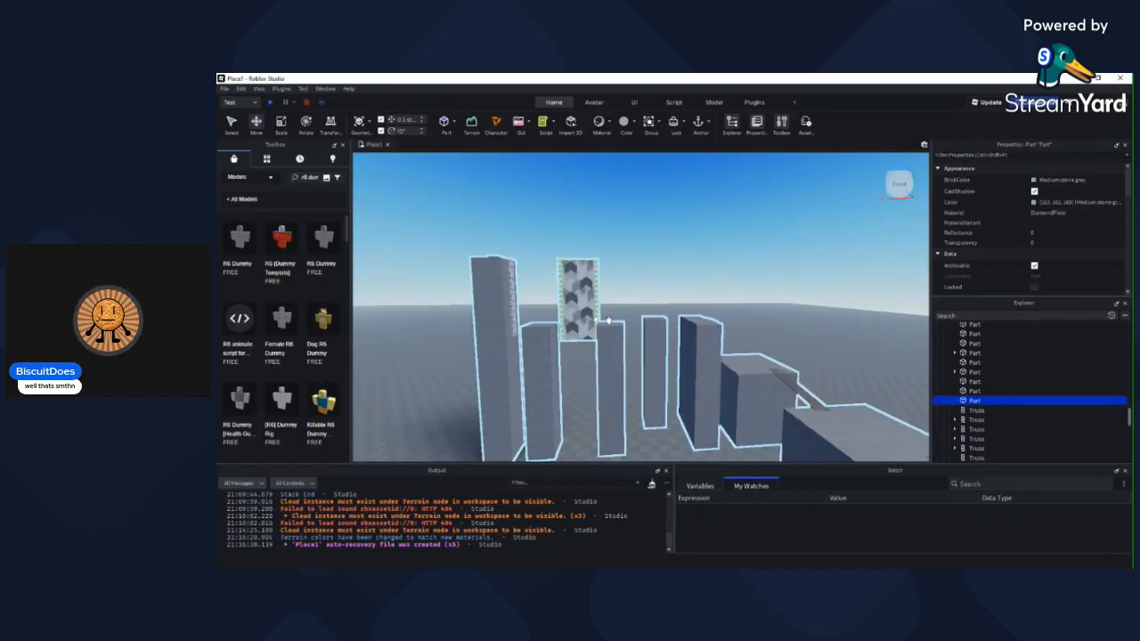
{"action": "key", "text": "a"}
{"action": "key", "text": "w"}
Step: Scale the duplicated block into a shorter block standing beside the far end of the EndPole platform
{"action": "right_click_drag", "start_coordinate": [674, 276], "coordinate": [661, 303]}
{"action": "key", "text": "w"}
{"action": "key", "text": "ctrl+3"}
{"action": "left_click_drag", "start_coordinate": [653, 425], "coordinate": [705, 377]}
{"action": "right_click_drag", "start_coordinate": [705, 377], "coordinate": [709, 335]}
{"action": "left_click_drag", "start_coordinate": [692, 335], "coordinate": [686, 335]}
{"action": "left_click", "coordinate": [699, 335]}
{"action": "right_click_drag", "start_coordinate": [699, 335], "coordinate": [659, 335]}
{"action": "left_click", "coordinate": [652, 277]}
{"action": "left_click_drag", "start_coordinate": [694, 283], "coordinate": [709, 286]}
{"action": "left_click", "coordinate": [727, 317]}
{"action": "right_click_drag", "start_coordinate": [727, 317], "coordinate": [727, 317]}
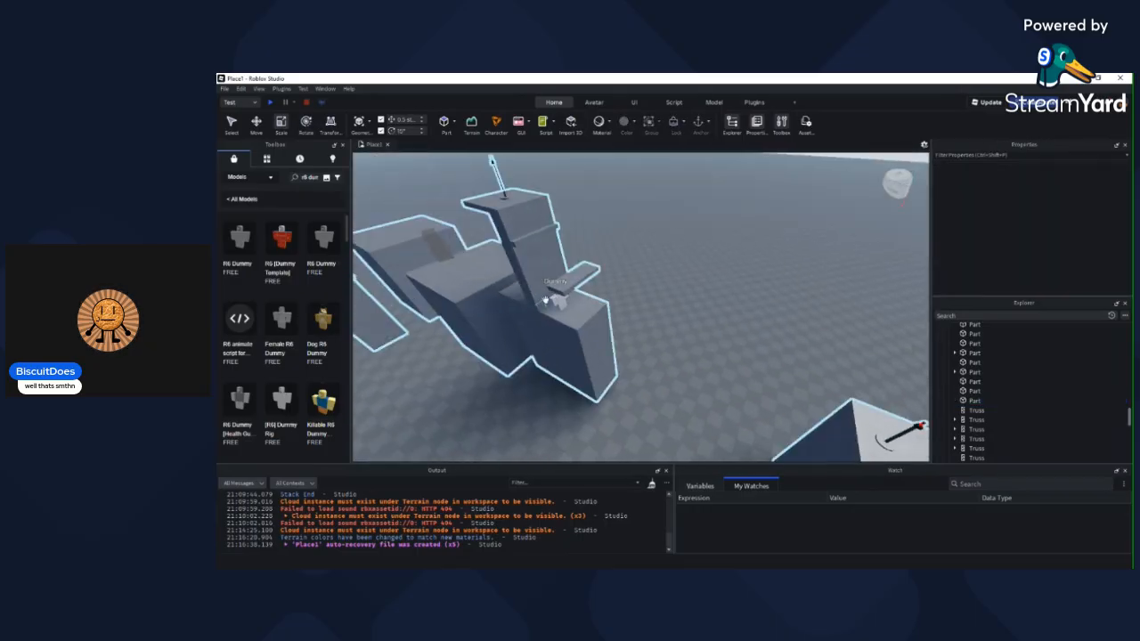
Step: Move the dummy from the jump ledges onto the far platform near the EndPole
{"action": "left_click_drag", "start_coordinate": [556, 302], "coordinate": [593, 326]}
{"action": "left_click", "coordinate": [811, 239]}
{"action": "right_click_drag", "start_coordinate": [811, 239], "coordinate": [751, 295]}
Step: Collapse the Dummy model and bring the map's Interactives folder into view in the object hierarchy
{"action": "scroll", "coordinate": [1038, 416], "scroll_direction": "down", "scroll_amount": 4}
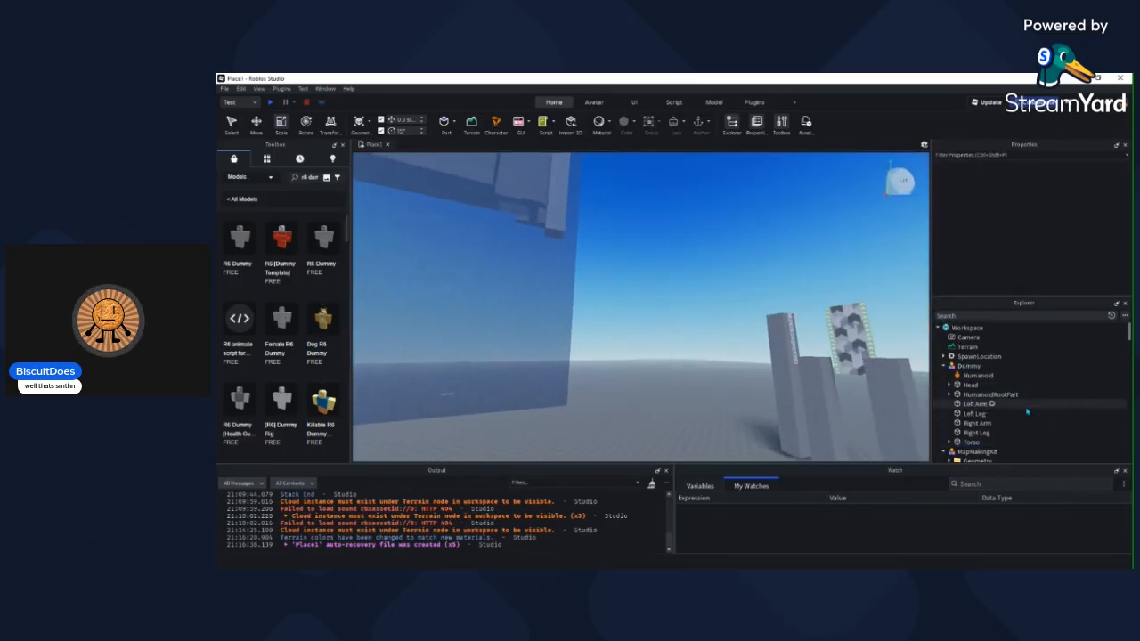
{"action": "scroll", "coordinate": [971, 409], "scroll_direction": "down", "scroll_amount": 8}
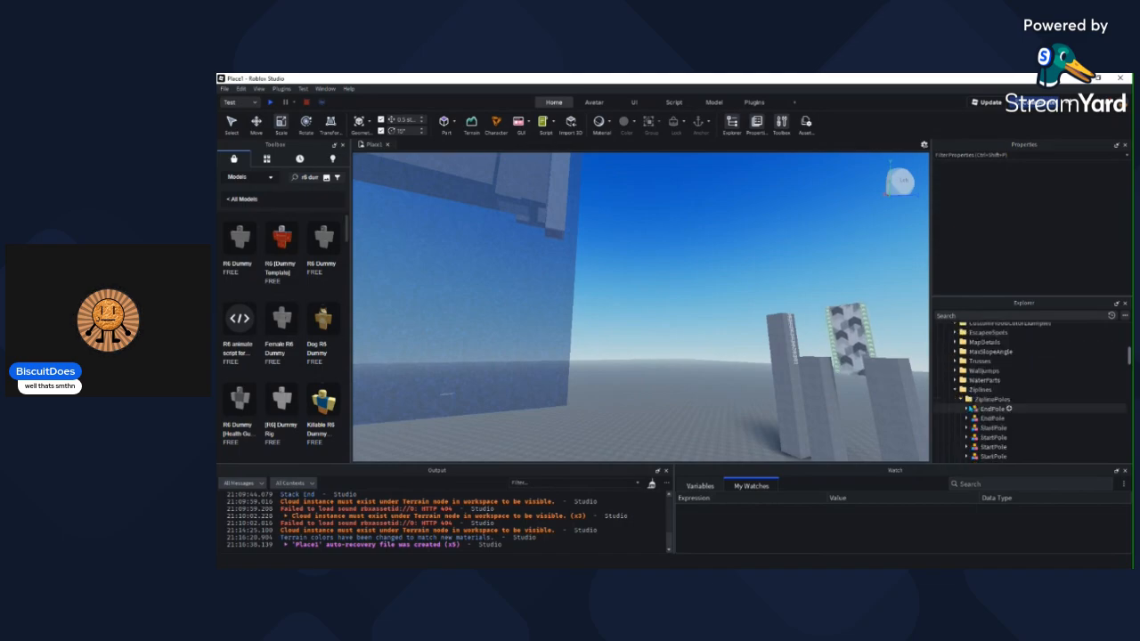
{"action": "scroll", "coordinate": [999, 402], "scroll_direction": "up", "scroll_amount": 9}
{"action": "scroll", "coordinate": [937, 450], "scroll_direction": "up", "scroll_amount": 3}
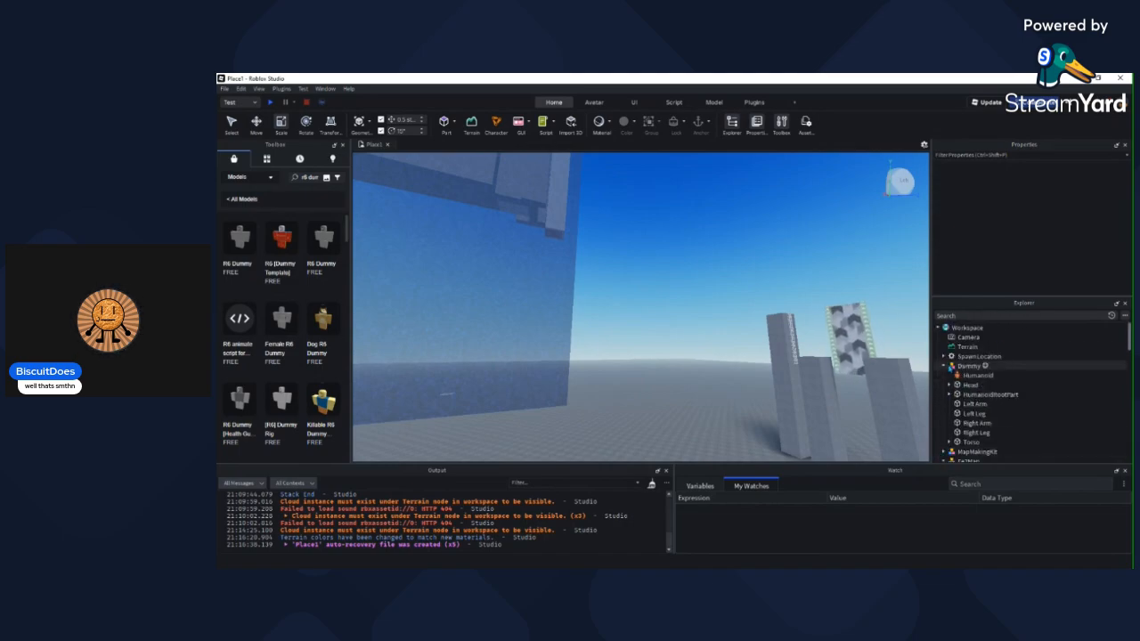
{"action": "left_click", "coordinate": [945, 367]}
{"action": "scroll", "coordinate": [960, 369], "scroll_direction": "down", "scroll_amount": 1}
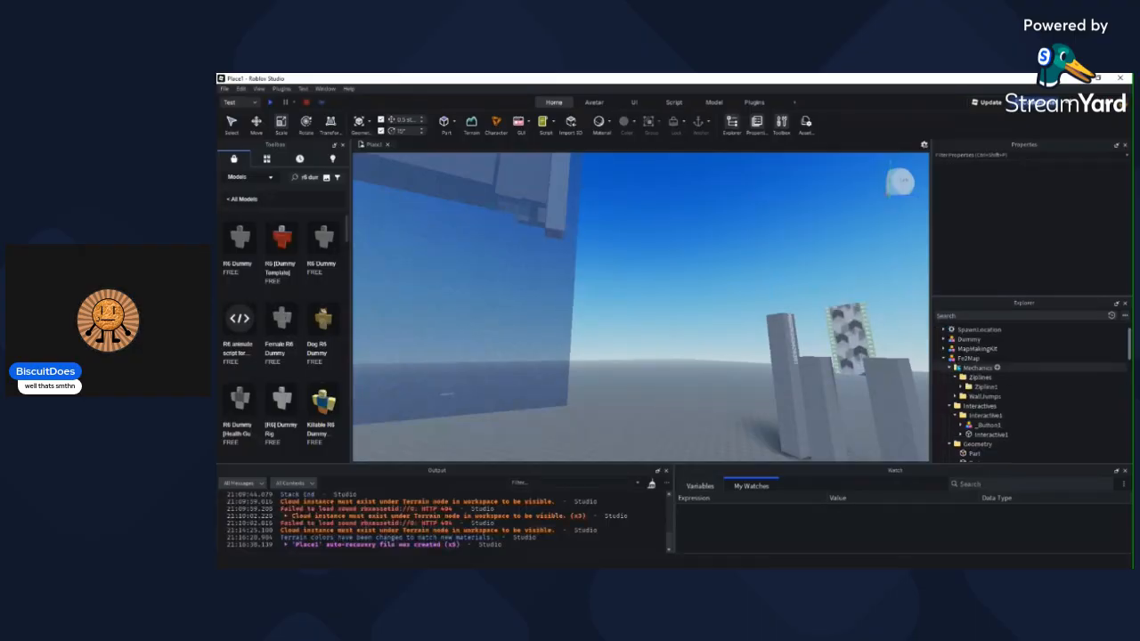
{"action": "right_click_drag", "start_coordinate": [833, 377], "coordinate": [881, 409]}
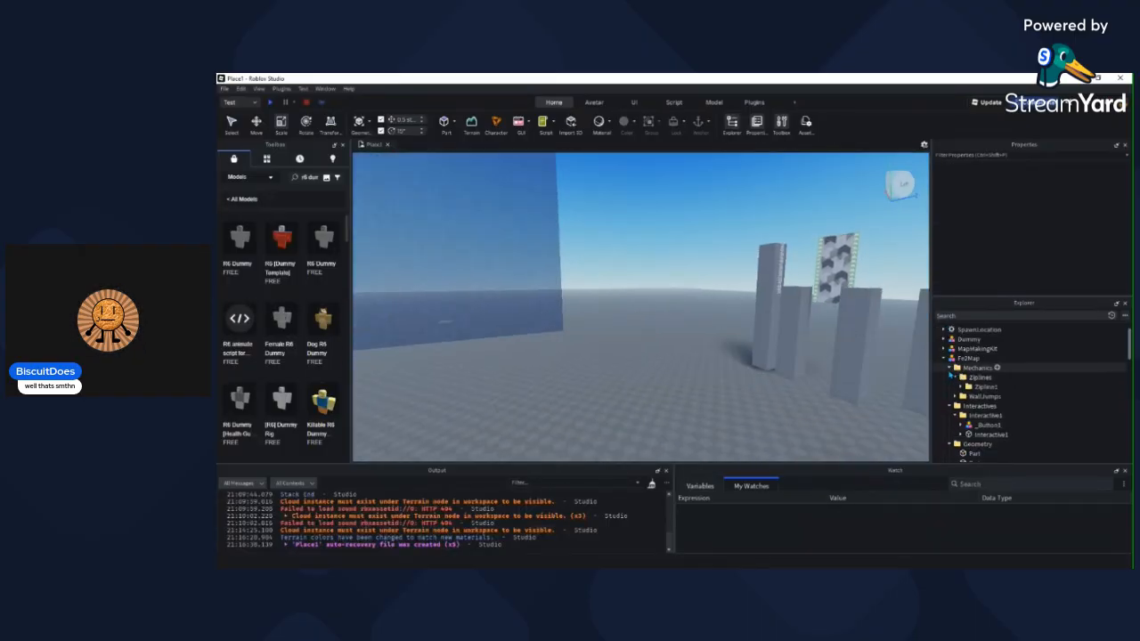
Step: Add a new folder named Interactive2 inside the Interactives folder
{"action": "left_click", "coordinate": [989, 426]}
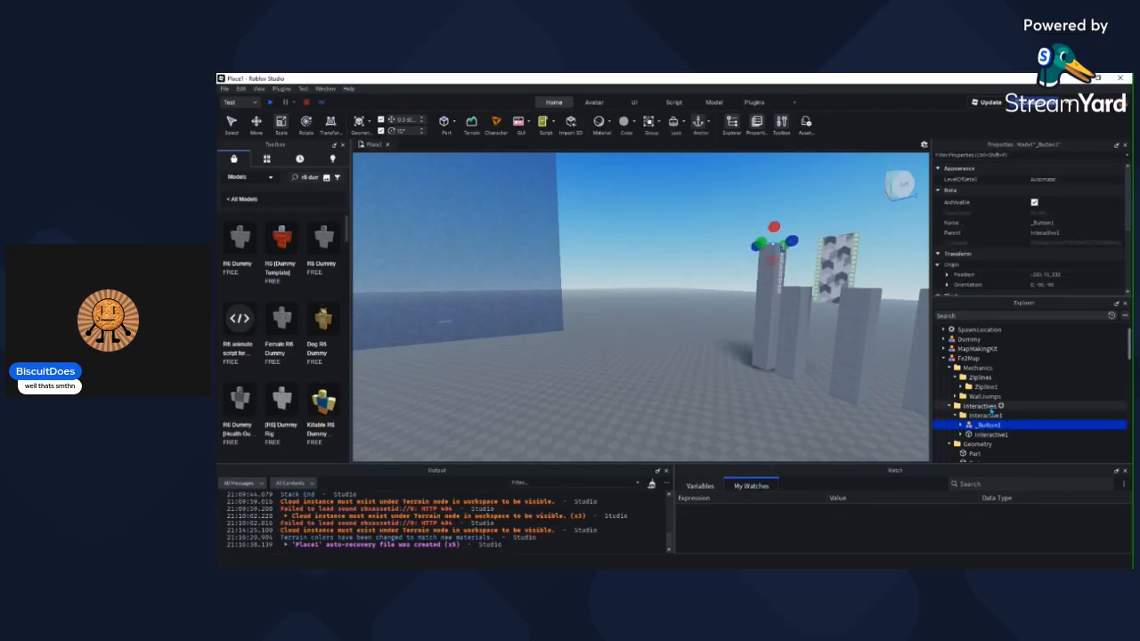
{"action": "left_click", "coordinate": [1002, 407]}
{"action": "left_click", "coordinate": [1003, 388]}
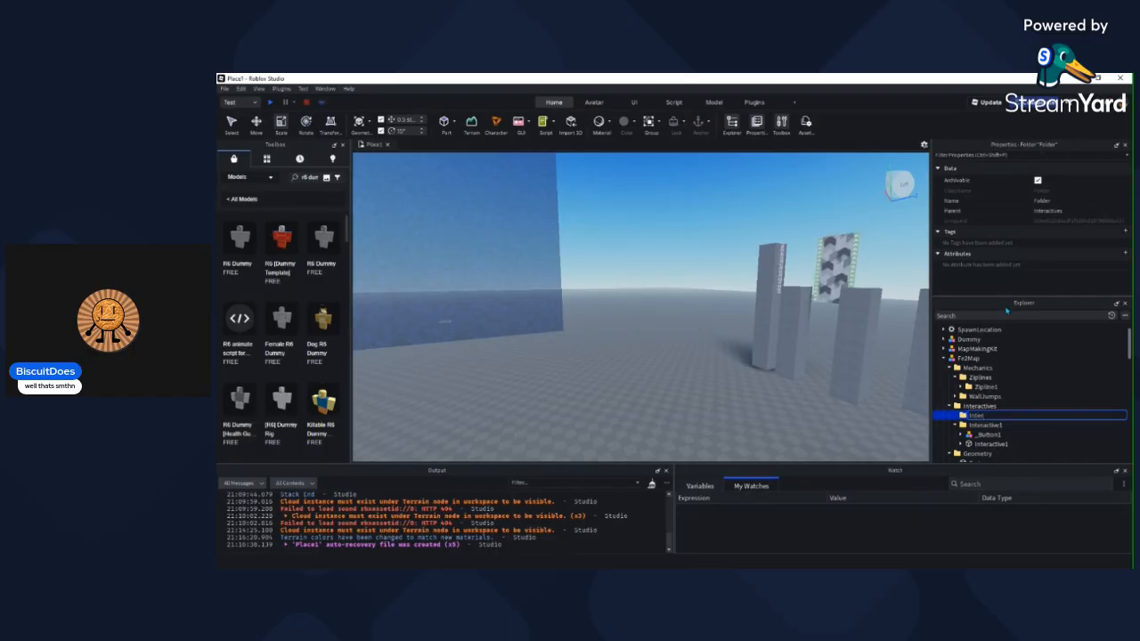
{"action": "type", "text": "2"}
{"action": "key", "text": "Return"}
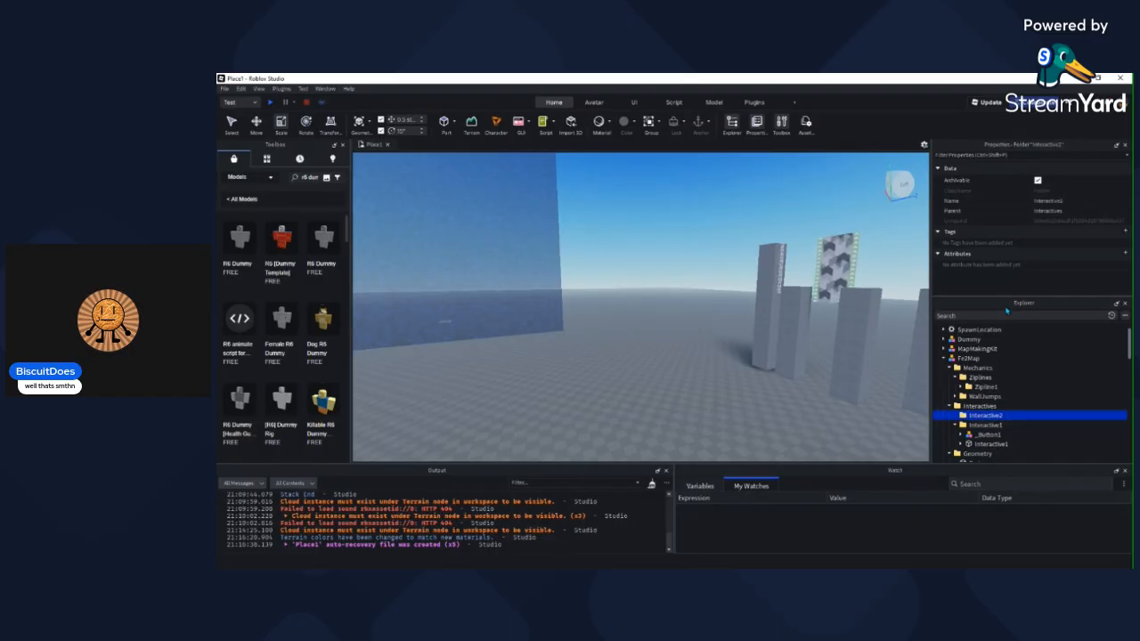
Step: Copy _Button1 into the Interactive2 folder and rename the copy _Button2
{"action": "left_click", "coordinate": [986, 435]}
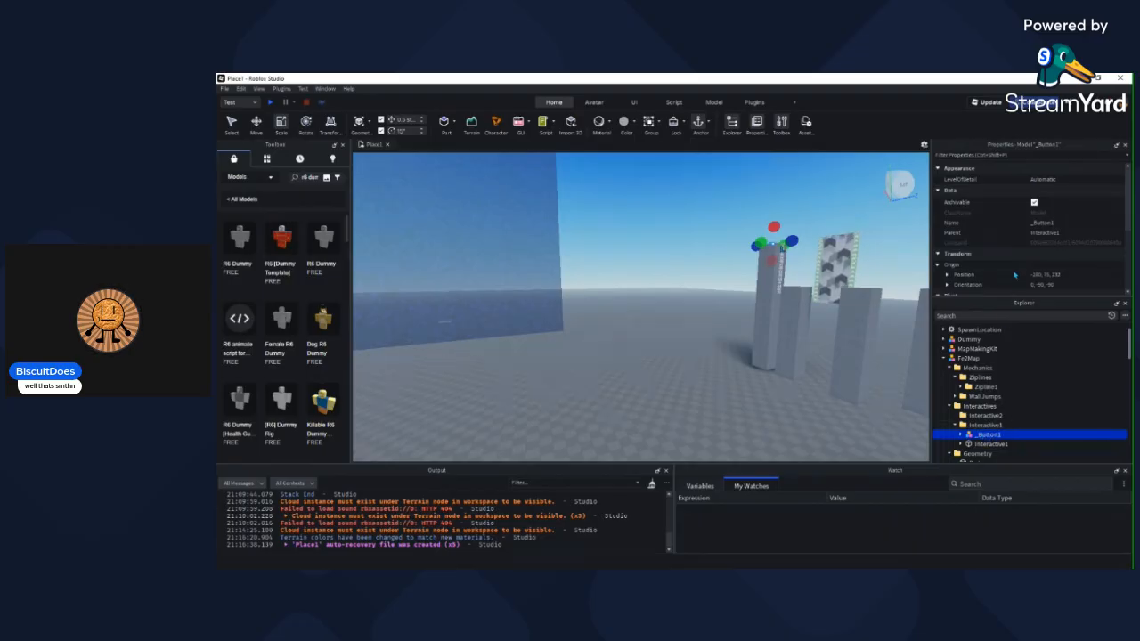
{"action": "left_click", "coordinate": [982, 416]}
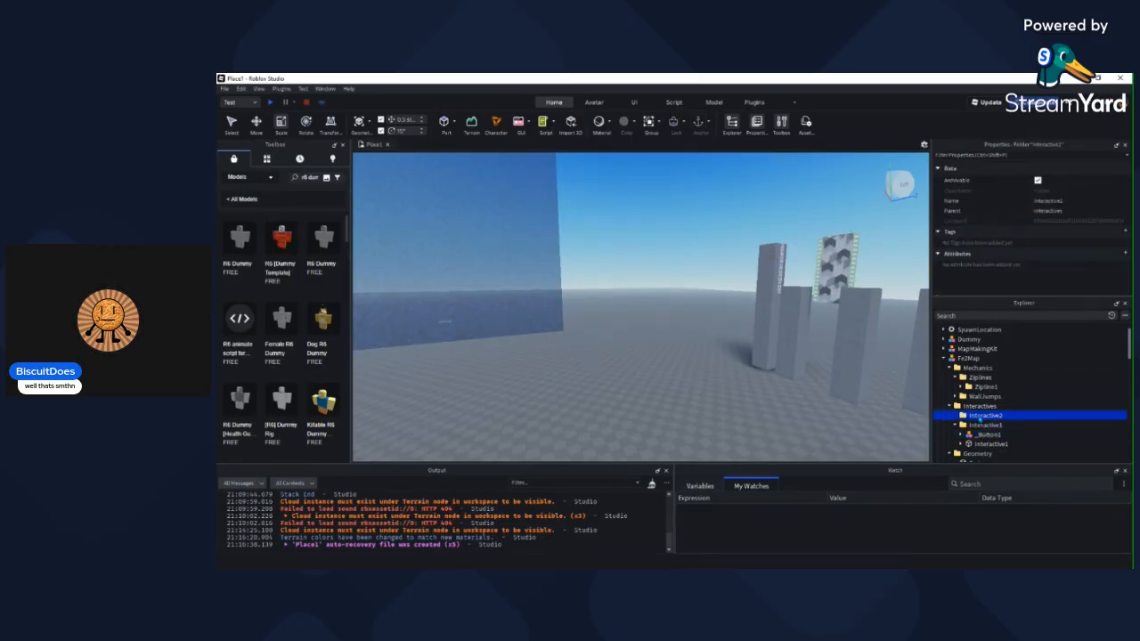
{"action": "key", "text": "ctrl+shift+v"}
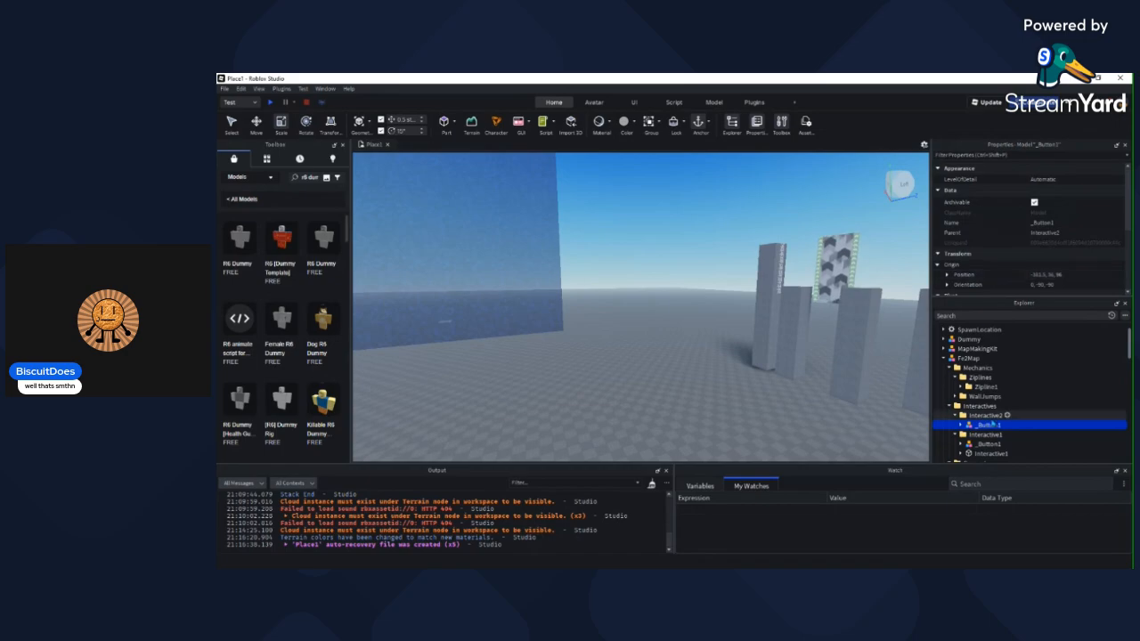
{"action": "key", "text": "F2"}
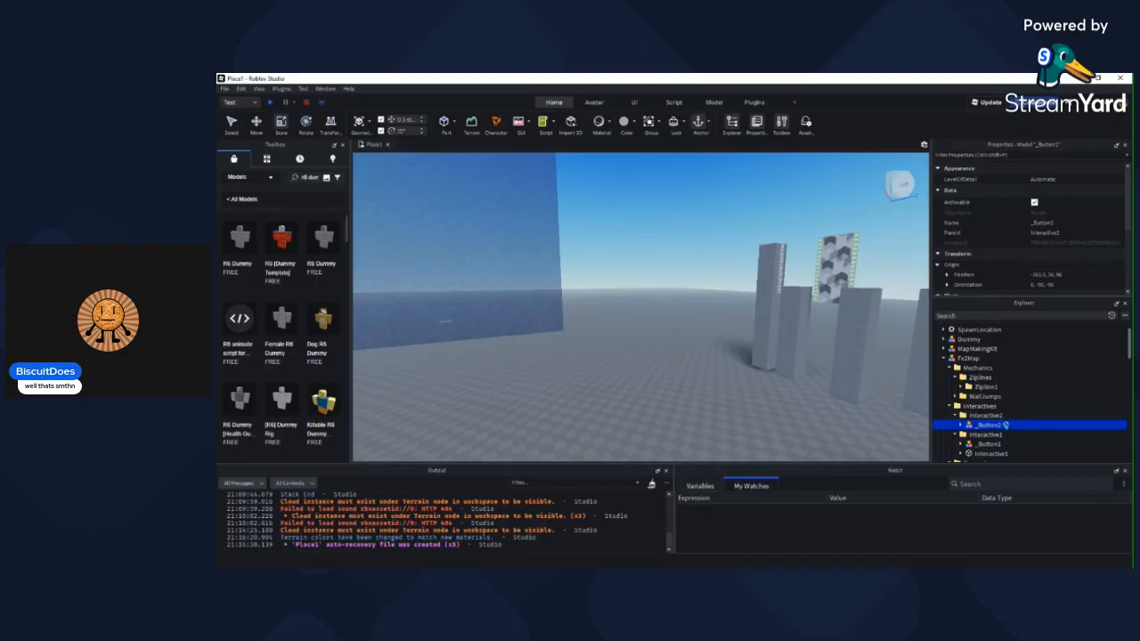
Step: Move _Button2 from the far platform onto the top of the new block beside it
{"action": "right_click_drag", "start_coordinate": [784, 390], "coordinate": [746, 391]}
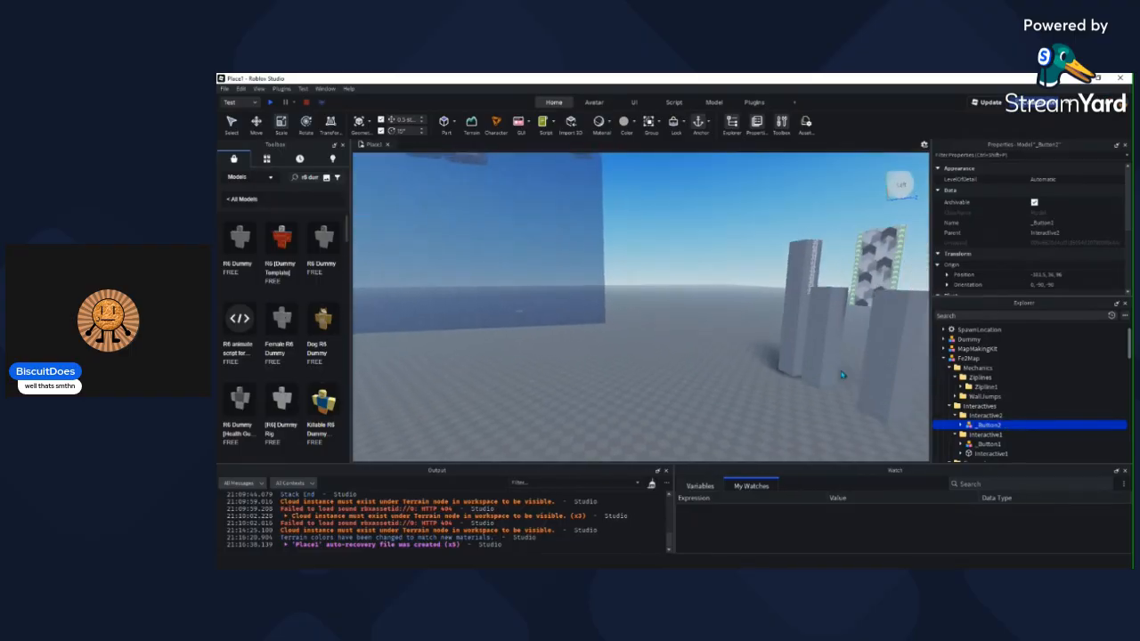
{"action": "right_click_drag", "start_coordinate": [882, 372], "coordinate": [834, 374]}
{"action": "key", "text": "f"}
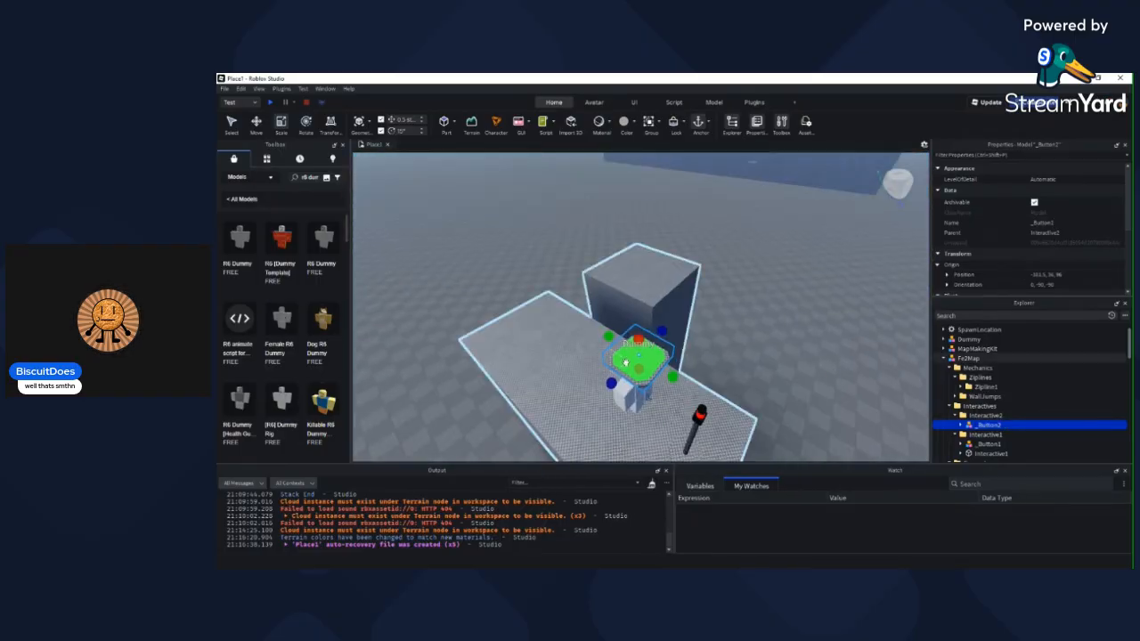
{"action": "key", "text": "d"}
{"action": "right_click_drag", "start_coordinate": [639, 355], "coordinate": [631, 356]}
{"action": "left_click_drag", "start_coordinate": [639, 356], "coordinate": [703, 311]}
{"action": "key", "text": "d"}
{"action": "right_click_drag", "start_coordinate": [703, 311], "coordinate": [697, 312]}
Step: Center _Button2 on the block's top face by shifting it in small increments
{"action": "key", "text": "ctrl+2"}
{"action": "left_click_drag", "start_coordinate": [691, 290], "coordinate": [690, 297]}
{"action": "key", "text": "e"}
{"action": "right_click_drag", "start_coordinate": [690, 297], "coordinate": [697, 226]}
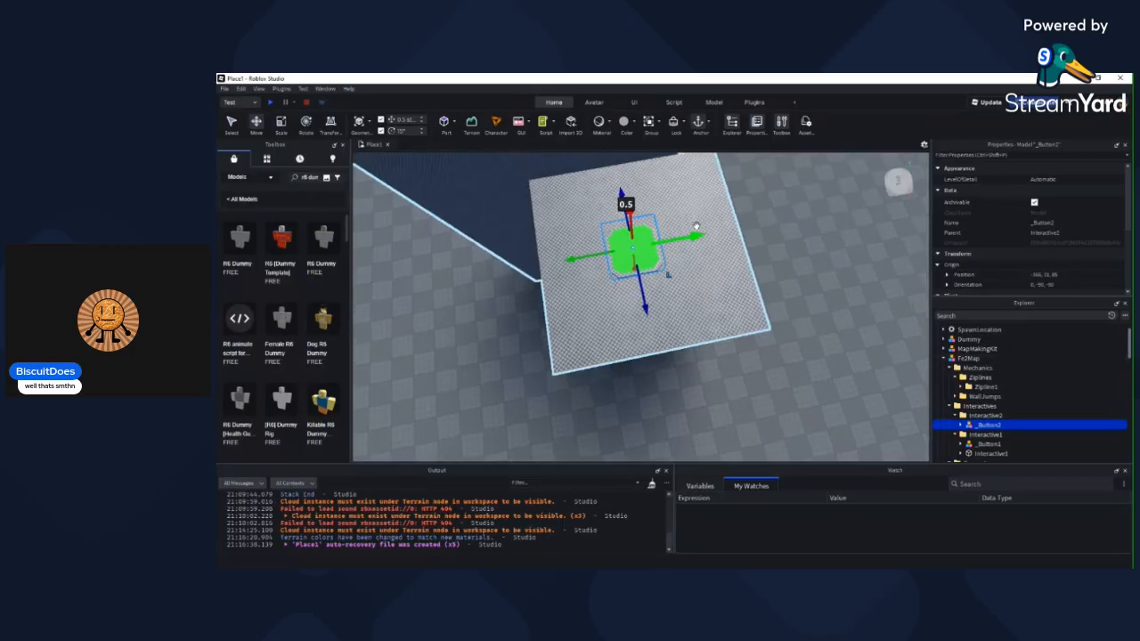
{"action": "left_click_drag", "start_coordinate": [692, 231], "coordinate": [699, 234]}
{"action": "left_click", "coordinate": [848, 248]}
{"action": "key", "text": "e"}
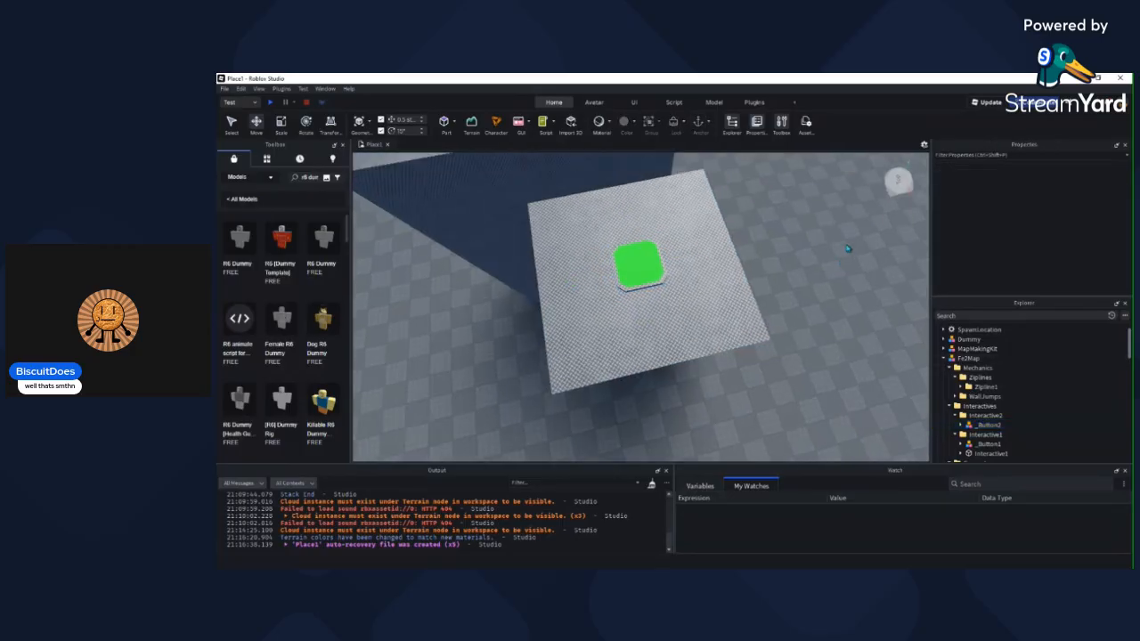
{"action": "right_click_drag", "start_coordinate": [848, 248], "coordinate": [848, 248]}
{"action": "key", "text": "s"}
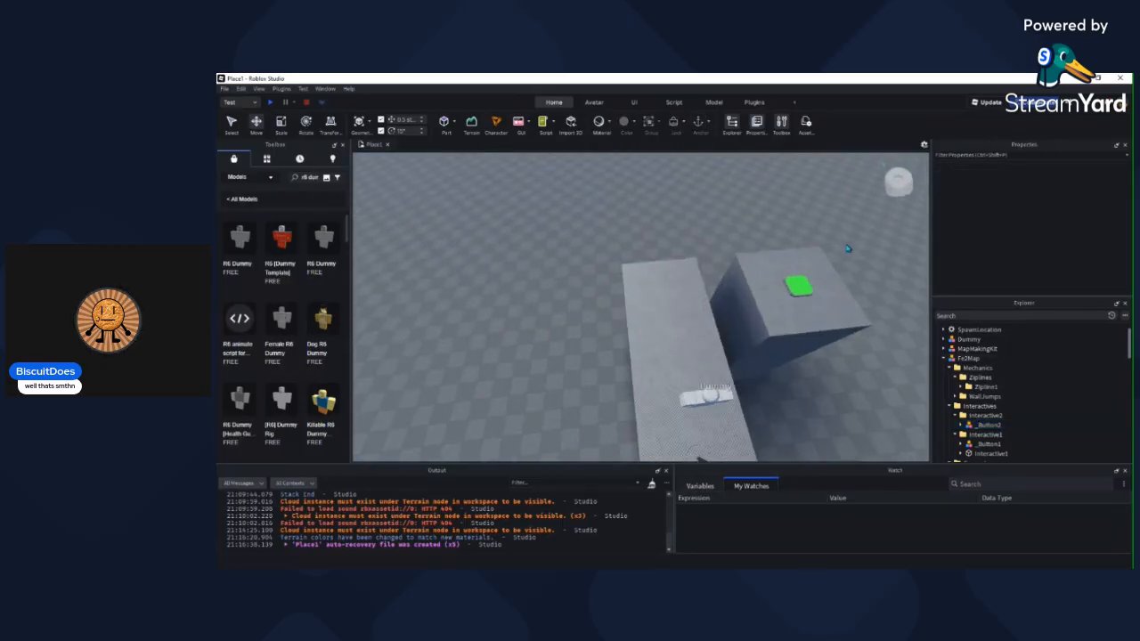
{"action": "key", "text": "w"}
{"action": "right_click_drag", "start_coordinate": [842, 338], "coordinate": [864, 328]}
{"action": "key", "text": "d"}
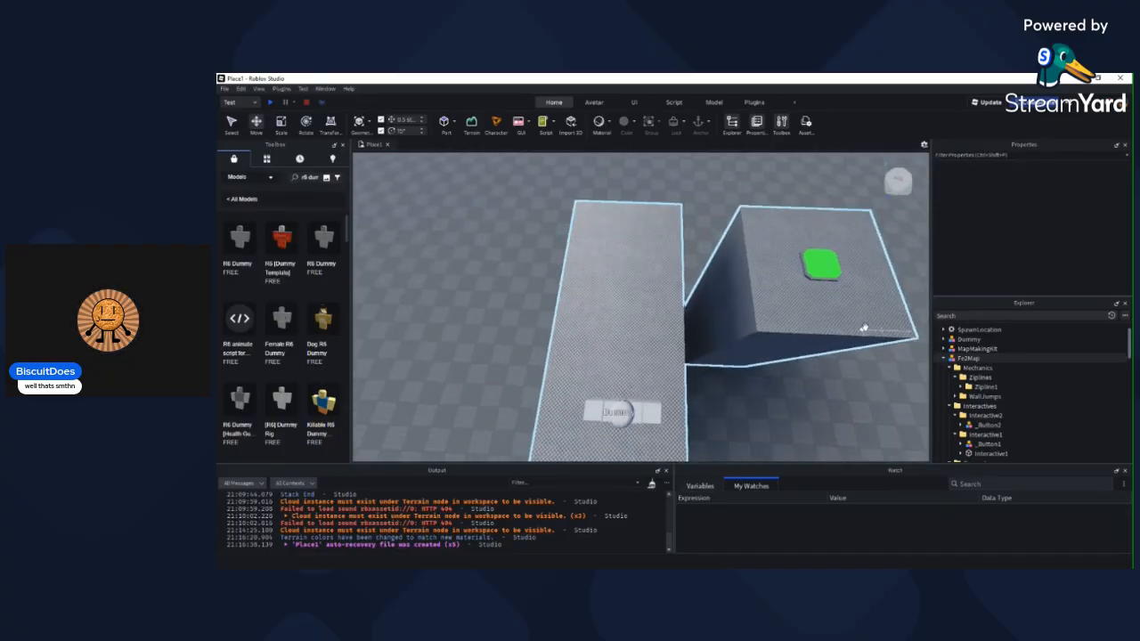
Step: Swap the effects in the button timelines so Fall sits under BUTTON 02 and Fade under BUTTON 03
{"action": "scroll", "coordinate": [999, 380], "scroll_direction": "down", "scroll_amount": 1}
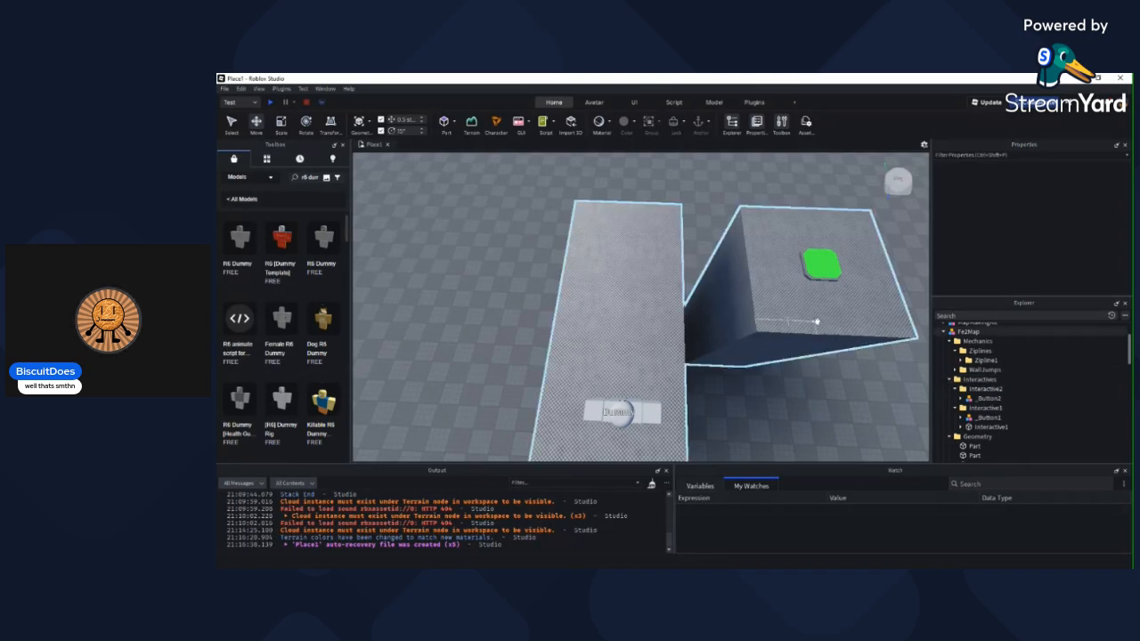
{"action": "right_click_drag", "start_coordinate": [798, 344], "coordinate": [797, 346]}
{"action": "scroll", "coordinate": [984, 415], "scroll_direction": "down", "scroll_amount": 6}
{"action": "scroll", "coordinate": [977, 410], "scroll_direction": "down", "scroll_amount": 5}
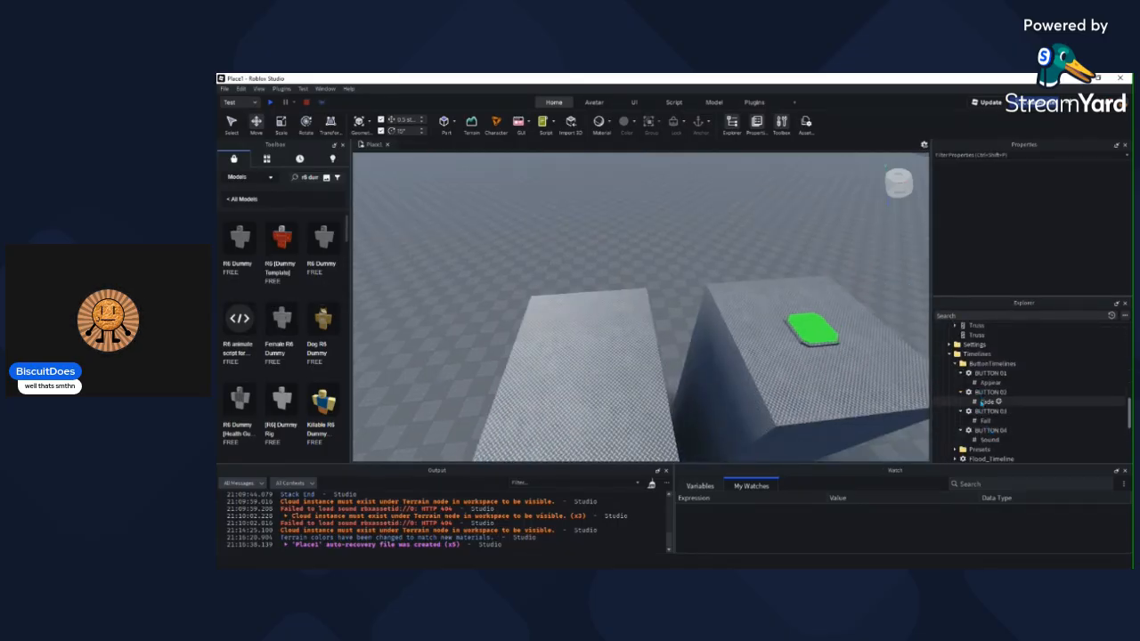
{"action": "scroll", "coordinate": [696, 403], "scroll_direction": "down", "scroll_amount": 3}
{"action": "right_click_drag", "start_coordinate": [696, 403], "coordinate": [701, 377]}
{"action": "scroll", "coordinate": [703, 380], "scroll_direction": "down", "scroll_amount": 3}
{"action": "scroll", "coordinate": [701, 378], "scroll_direction": "up", "scroll_amount": 5}
{"action": "mouse_move", "coordinate": [988, 402]}
{"action": "left_mouse_down"}
{"action": "mouse_move", "coordinate": [987, 426]}
{"action": "mouse_move", "coordinate": [980, 393]}
{"action": "left_mouse_up"}
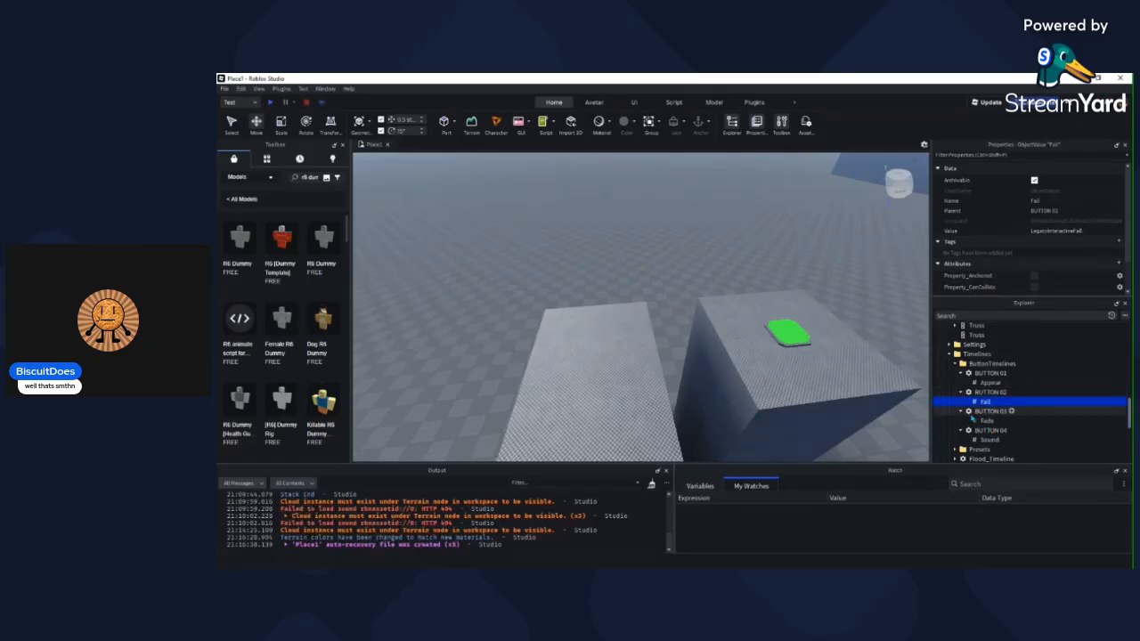
Step: Lengthen the platform holding the dummy by scaling its far end outward
{"action": "right_click_drag", "start_coordinate": [843, 393], "coordinate": [829, 349]}
{"action": "scroll", "coordinate": [1049, 407], "scroll_direction": "up", "scroll_amount": 2}
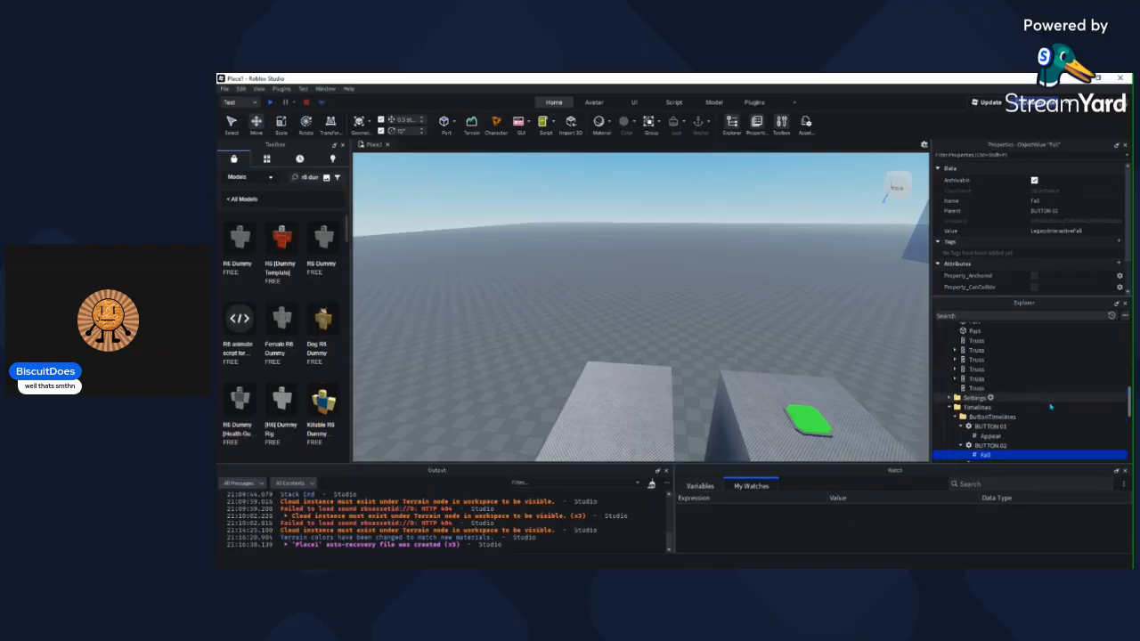
{"action": "scroll", "coordinate": [801, 339], "scroll_direction": "up", "scroll_amount": 3}
{"action": "scroll", "coordinate": [650, 294], "scroll_direction": "down", "scroll_amount": 5}
{"action": "left_click", "coordinate": [657, 282]}
{"action": "scroll", "coordinate": [690, 280], "scroll_direction": "up", "scroll_amount": 2}
{"action": "right_click_drag", "start_coordinate": [690, 281], "coordinate": [792, 318]}
{"action": "scroll", "coordinate": [734, 324], "scroll_direction": "down", "scroll_amount": 4}
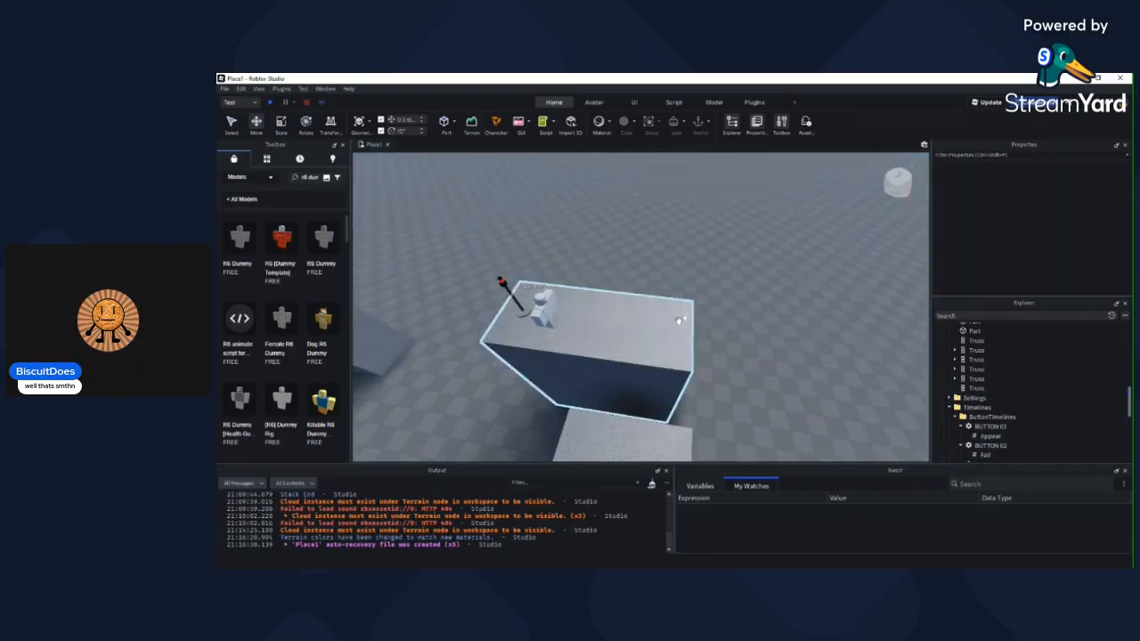
{"action": "left_click", "coordinate": [677, 319]}
{"action": "right_click_drag", "start_coordinate": [678, 319], "coordinate": [666, 321]}
{"action": "key", "text": "ctrl+3"}
{"action": "left_click_drag", "start_coordinate": [683, 370], "coordinate": [760, 377]}
Step: Duplicate the platform and scale the copy into a tall, wide wall crossing the course ahead of the dummy
{"action": "left_click", "coordinate": [725, 293]}
{"action": "right_click_drag", "start_coordinate": [725, 293], "coordinate": [639, 313]}
{"action": "left_click", "coordinate": [640, 313]}
{"action": "key", "text": "ctrl+d"}
{"action": "left_click_drag", "start_coordinate": [645, 261], "coordinate": [639, 257]}
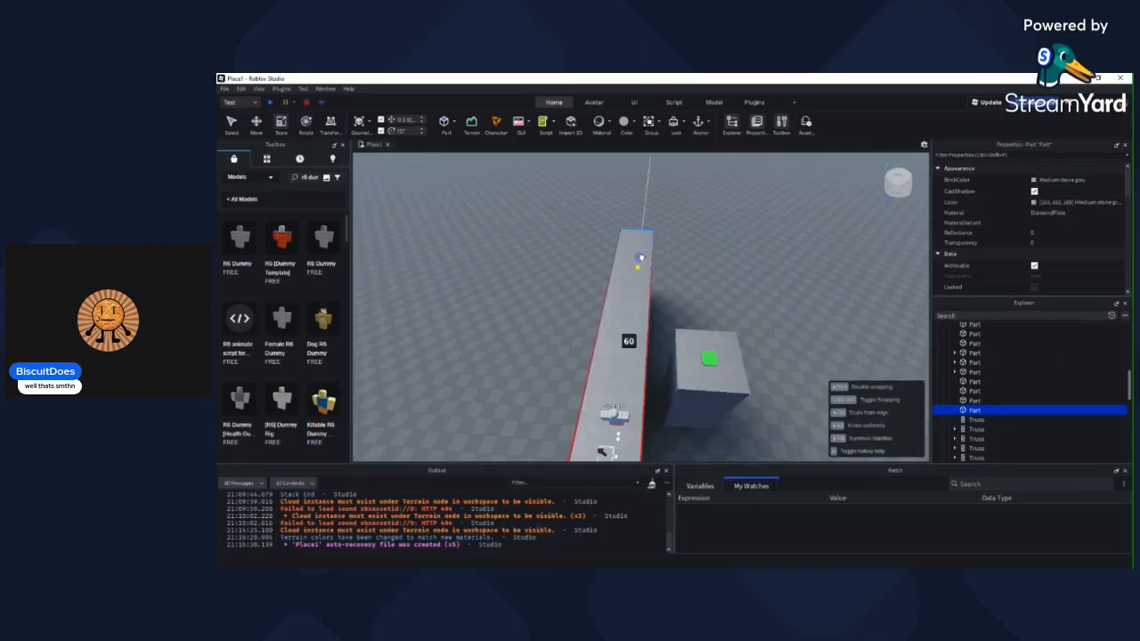
{"action": "left_click_drag", "start_coordinate": [631, 322], "coordinate": [633, 227]}
{"action": "left_click_drag", "start_coordinate": [660, 325], "coordinate": [720, 326]}
{"action": "left_click_drag", "start_coordinate": [616, 220], "coordinate": [618, 169]}
Step: Examine from several angles how the new wall blocks the platform beside the button block
{"action": "left_click", "coordinate": [834, 270]}
{"action": "scroll", "coordinate": [832, 270], "scroll_direction": "up", "scroll_amount": 3}
{"action": "right_click_drag", "start_coordinate": [830, 272], "coordinate": [827, 295]}
{"action": "scroll", "coordinate": [827, 295], "scroll_direction": "up", "scroll_amount": 2}
{"action": "right_click_drag", "start_coordinate": [685, 219], "coordinate": [685, 219]}
{"action": "scroll", "coordinate": [685, 220], "scroll_direction": "down", "scroll_amount": 2}
{"action": "left_click", "coordinate": [687, 253]}
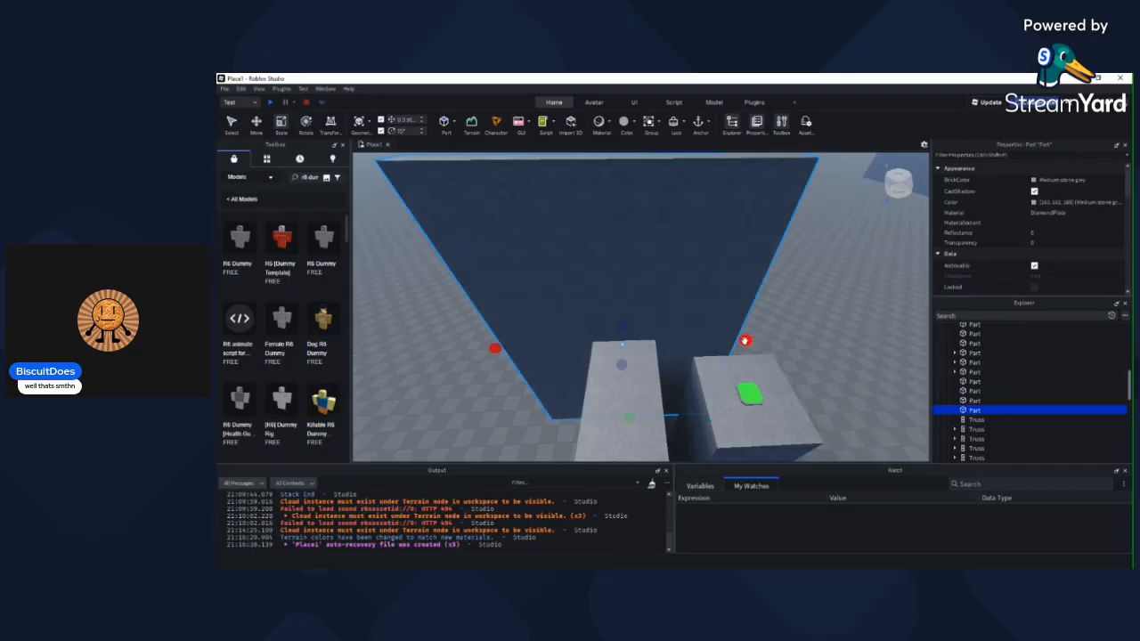
{"action": "left_click", "coordinate": [793, 308]}
{"action": "right_click_drag", "start_coordinate": [794, 308], "coordinate": [711, 298]}
{"action": "scroll", "coordinate": [591, 260], "scroll_direction": "down", "scroll_amount": 2}
{"action": "right_click_drag", "start_coordinate": [590, 259], "coordinate": [644, 219]}
{"action": "scroll", "coordinate": [644, 219], "scroll_direction": "down", "scroll_amount": 3}
{"action": "scroll", "coordinate": [670, 229], "scroll_direction": "up", "scroll_amount": 3}
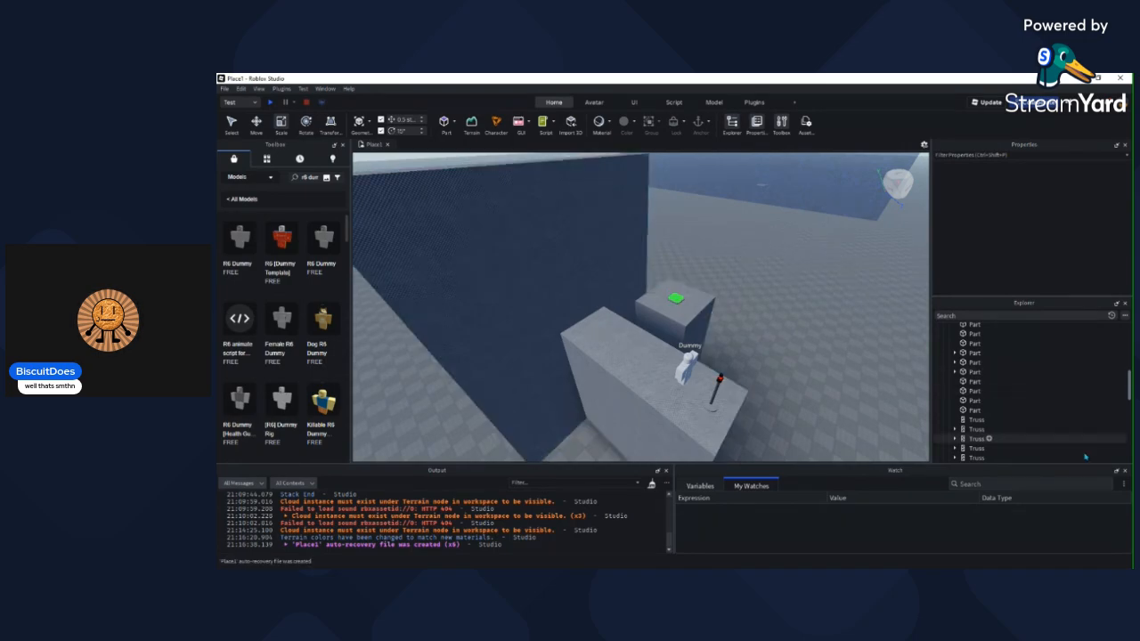
Step: Move the wall part into the Interactive2 folder and rename it Interactive2
{"action": "scroll", "coordinate": [997, 392], "scroll_direction": "down", "scroll_amount": 3}
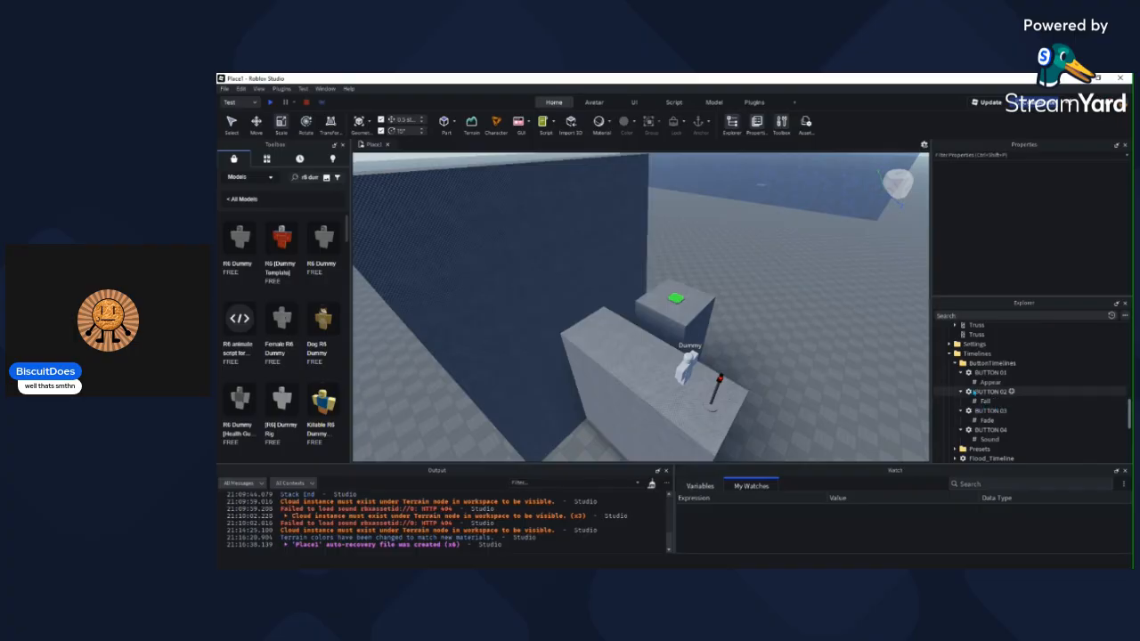
{"action": "left_click", "coordinate": [552, 218]}
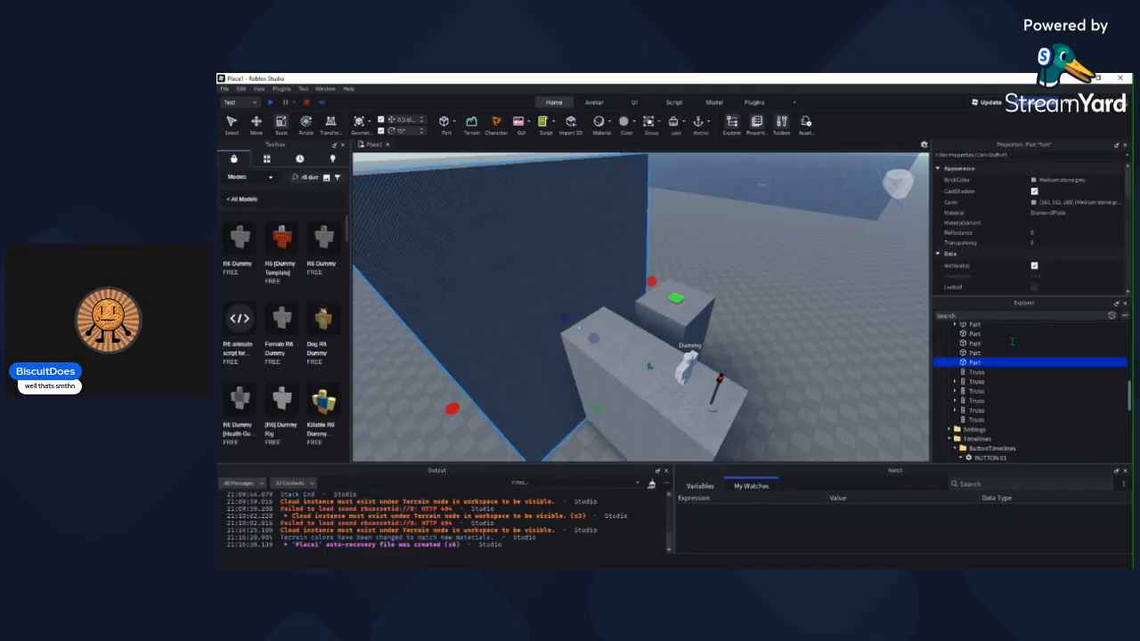
{"action": "scroll", "coordinate": [971, 392], "scroll_direction": "up", "scroll_amount": 1}
{"action": "scroll", "coordinate": [969, 397], "scroll_direction": "down", "scroll_amount": 3}
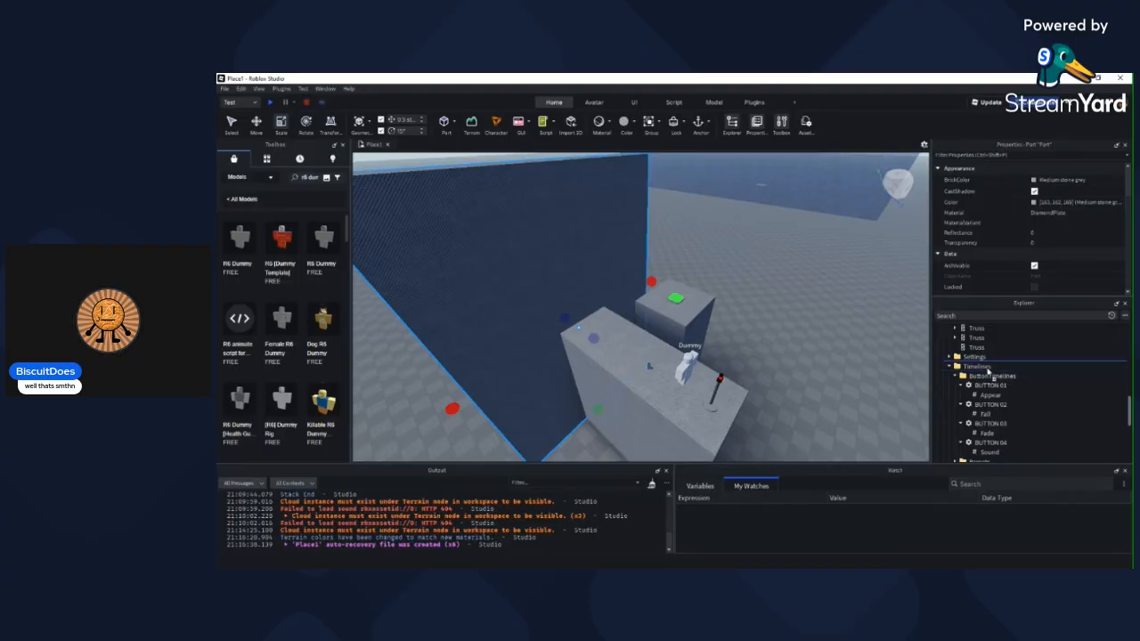
{"action": "scroll", "coordinate": [981, 327], "scroll_direction": "up", "scroll_amount": 1}
{"action": "scroll", "coordinate": [979, 331], "scroll_direction": "up", "scroll_amount": 5}
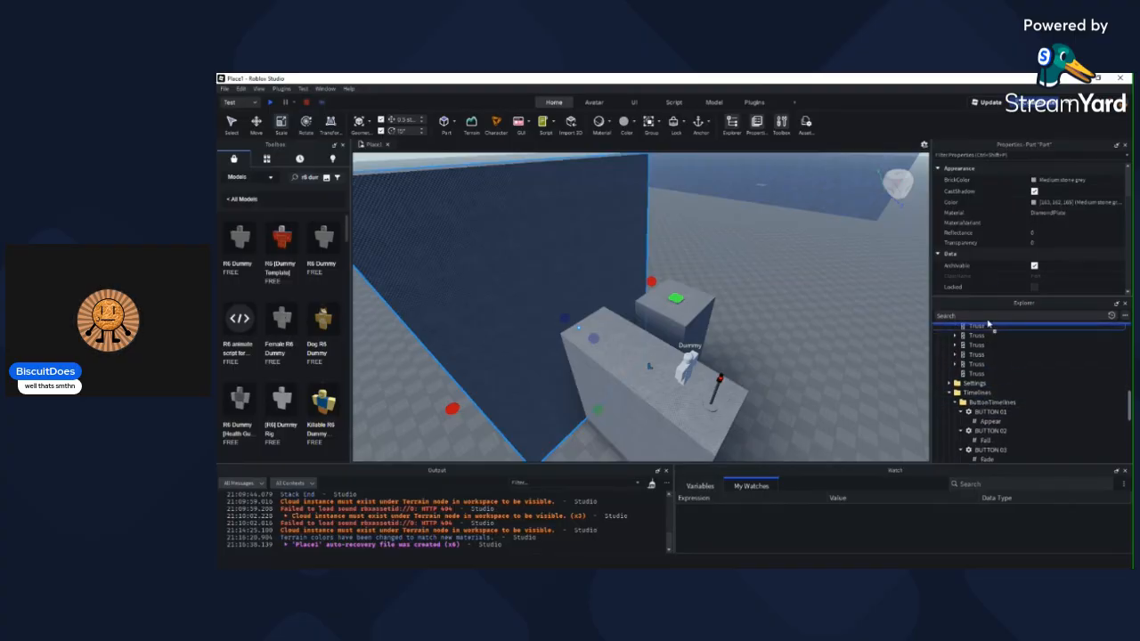
{"action": "left_click_drag", "start_coordinate": [980, 365], "coordinate": [976, 426]}
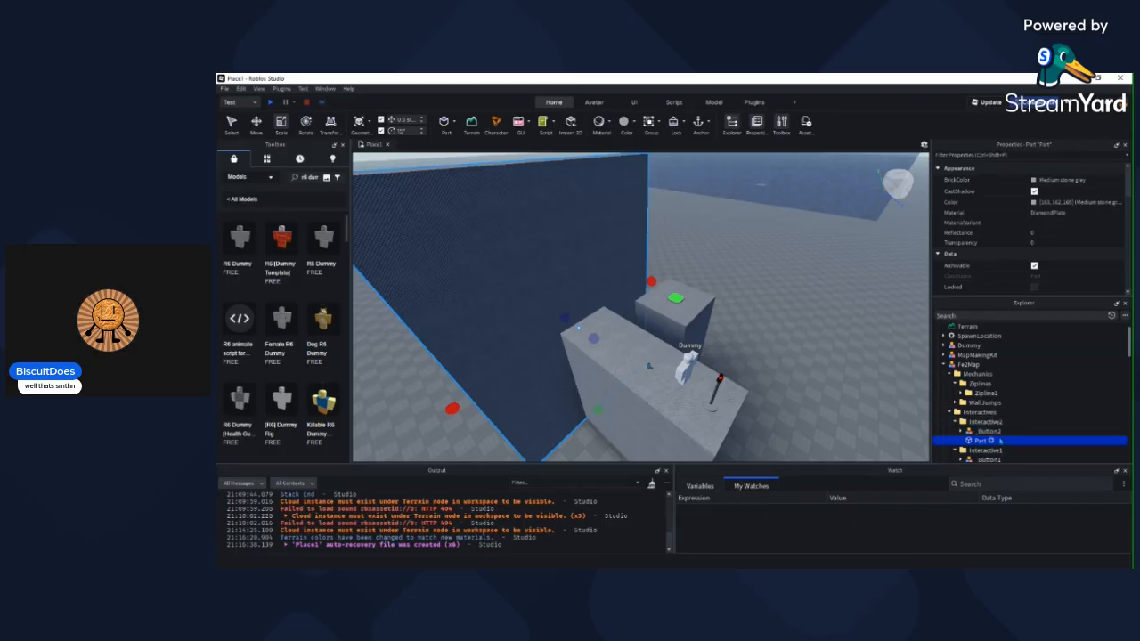
{"action": "key", "text": "F2"}
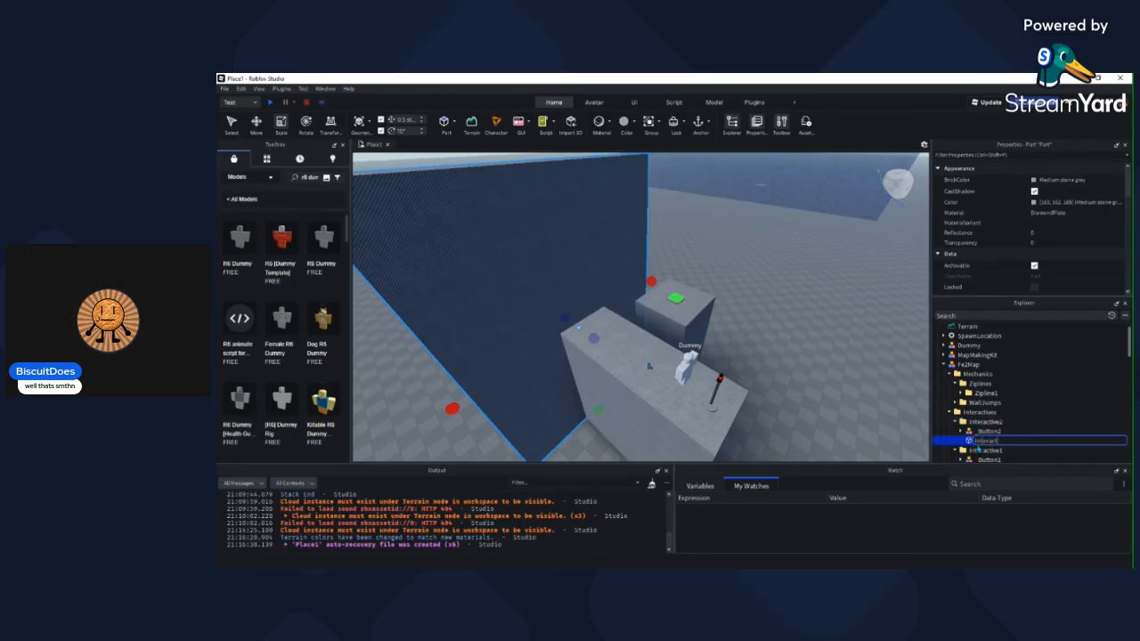
{"action": "key", "text": "Return"}
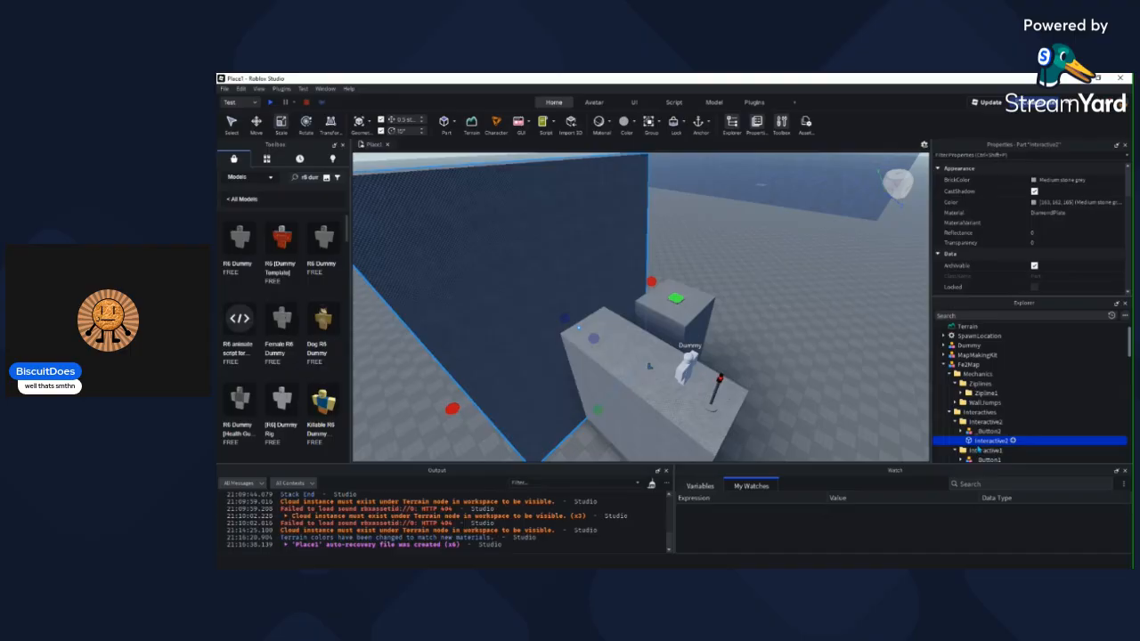
Step: Change the Trigger_Delay attribute of the BUTTON 02 timeline
{"action": "left_click", "coordinate": [804, 393]}
{"action": "scroll", "coordinate": [1007, 422], "scroll_direction": "down", "scroll_amount": 12}
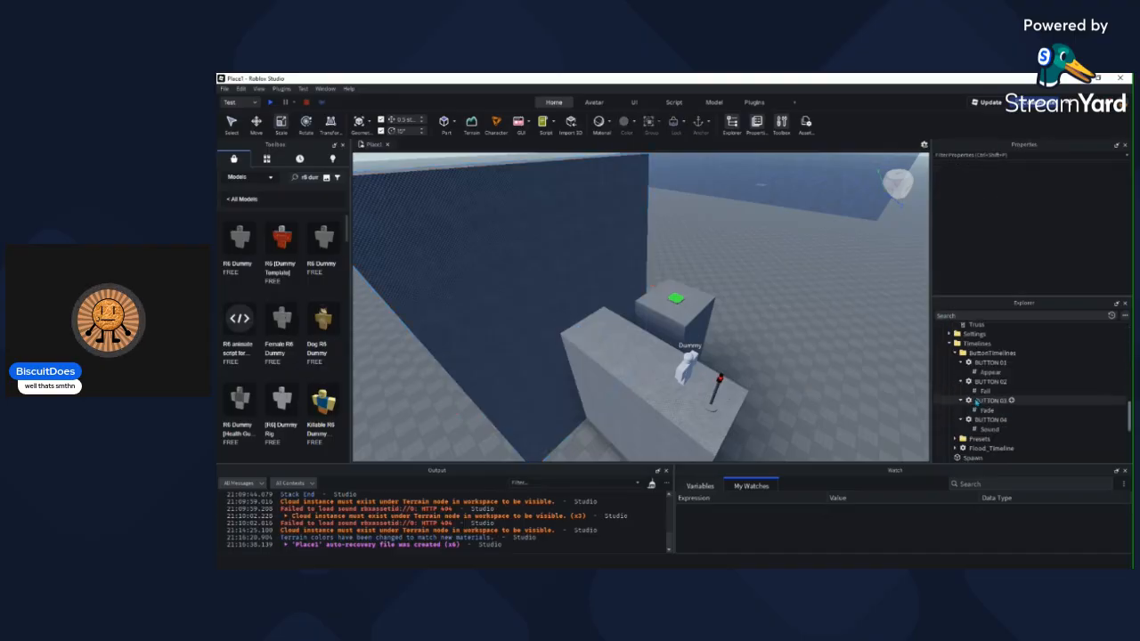
{"action": "left_click", "coordinate": [987, 382]}
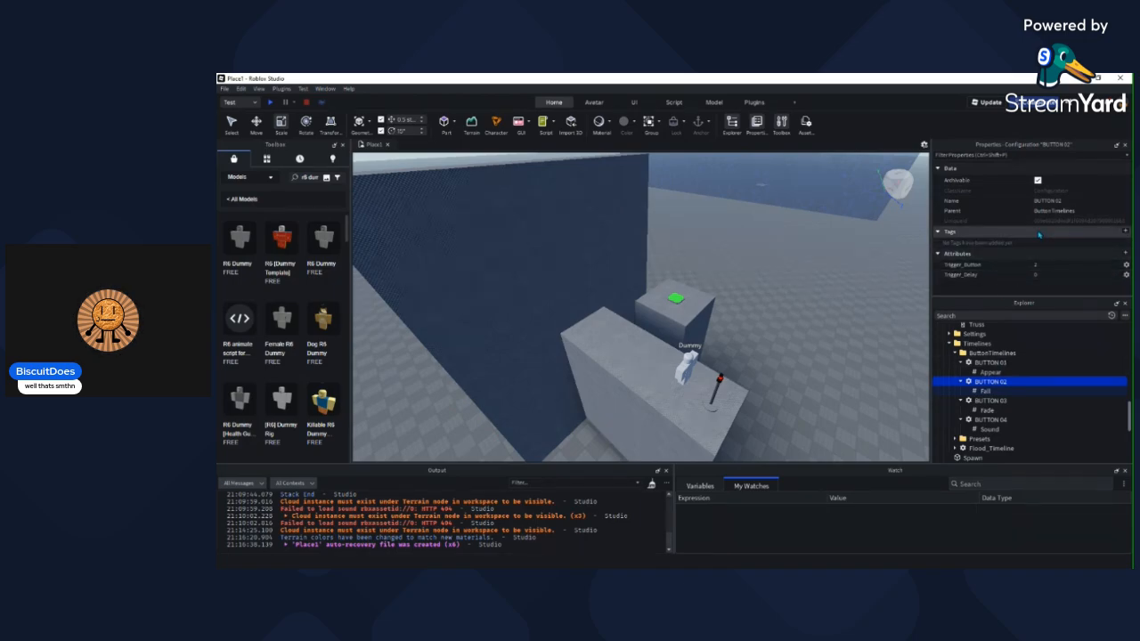
{"action": "right_click_drag", "start_coordinate": [823, 301], "coordinate": [768, 310]}
{"action": "scroll", "coordinate": [768, 309], "scroll_direction": "up", "scroll_amount": 2}
{"action": "scroll", "coordinate": [826, 322], "scroll_direction": "up", "scroll_amount": 1}
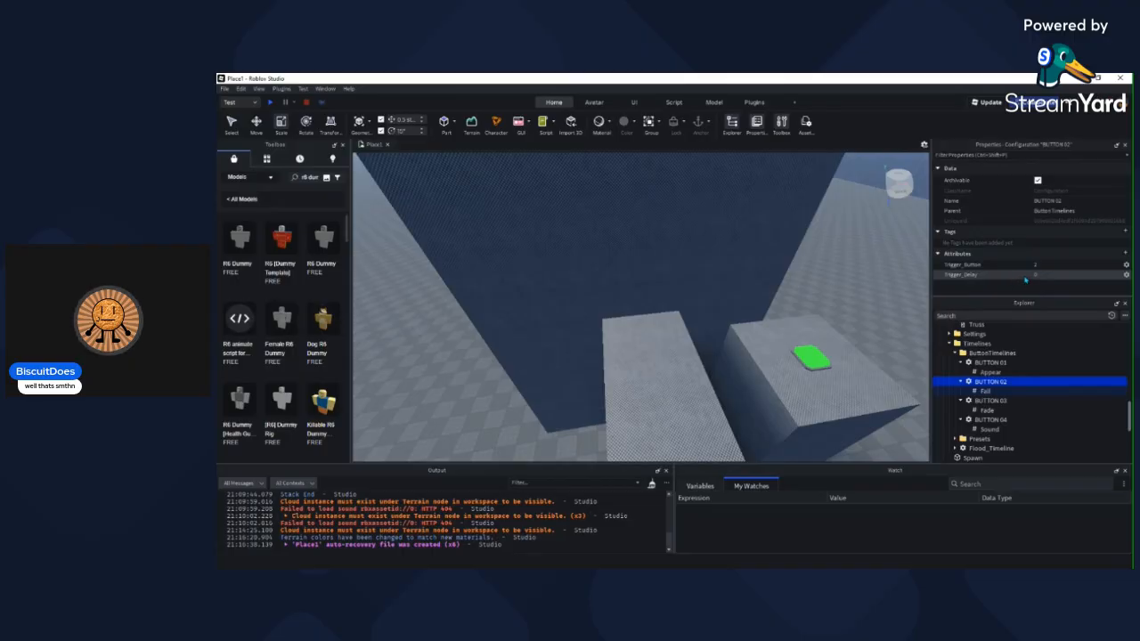
{"action": "left_click", "coordinate": [1038, 276]}
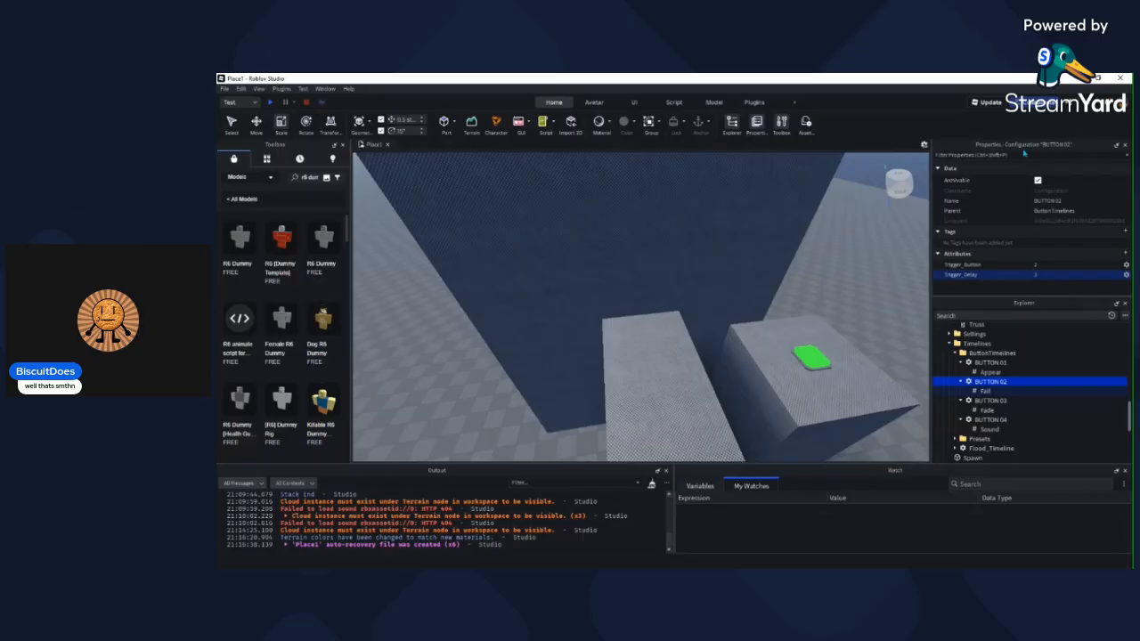
Step: Set the Value of the Fall effect under BUTTON 02 to the wall part
{"action": "right_click_drag", "start_coordinate": [813, 258], "coordinate": [814, 259]}
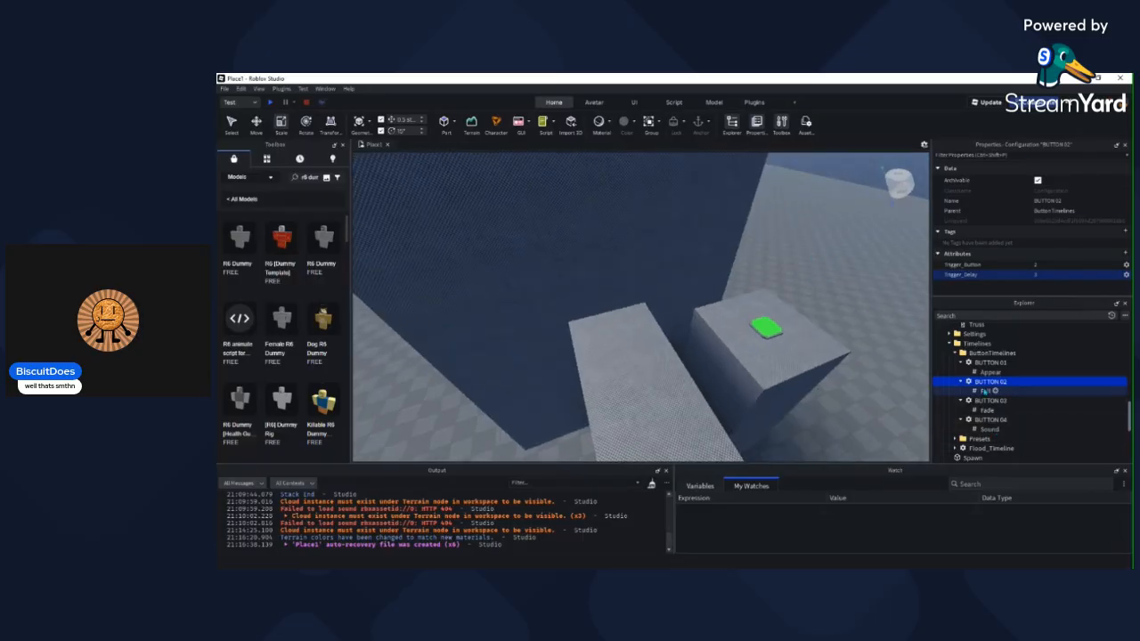
{"action": "left_click", "coordinate": [985, 391]}
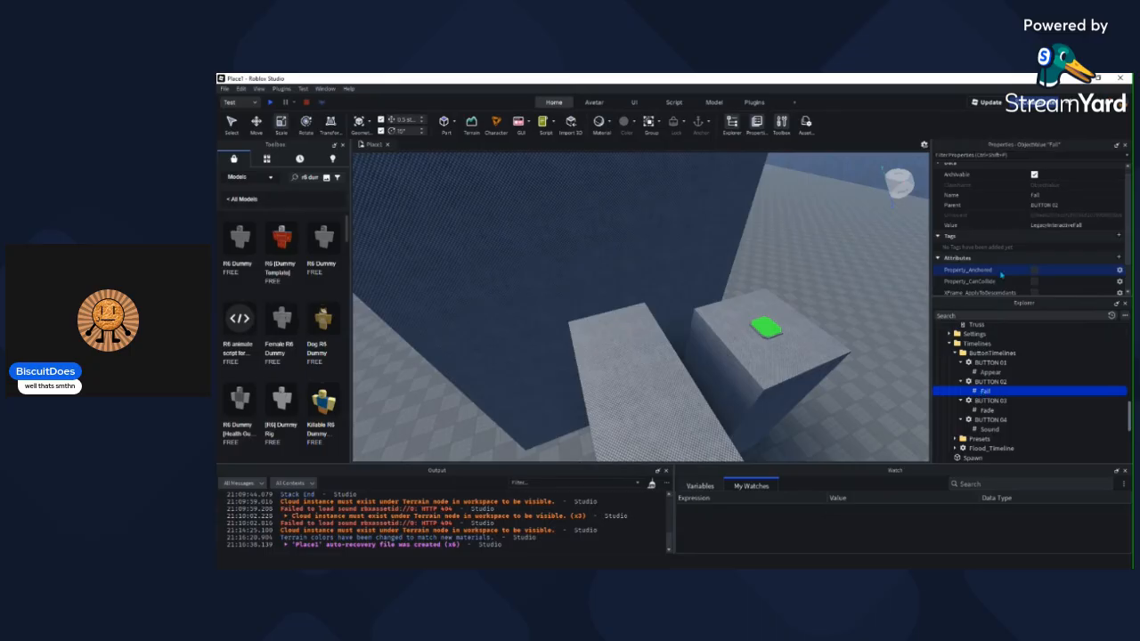
{"action": "left_click", "coordinate": [997, 225]}
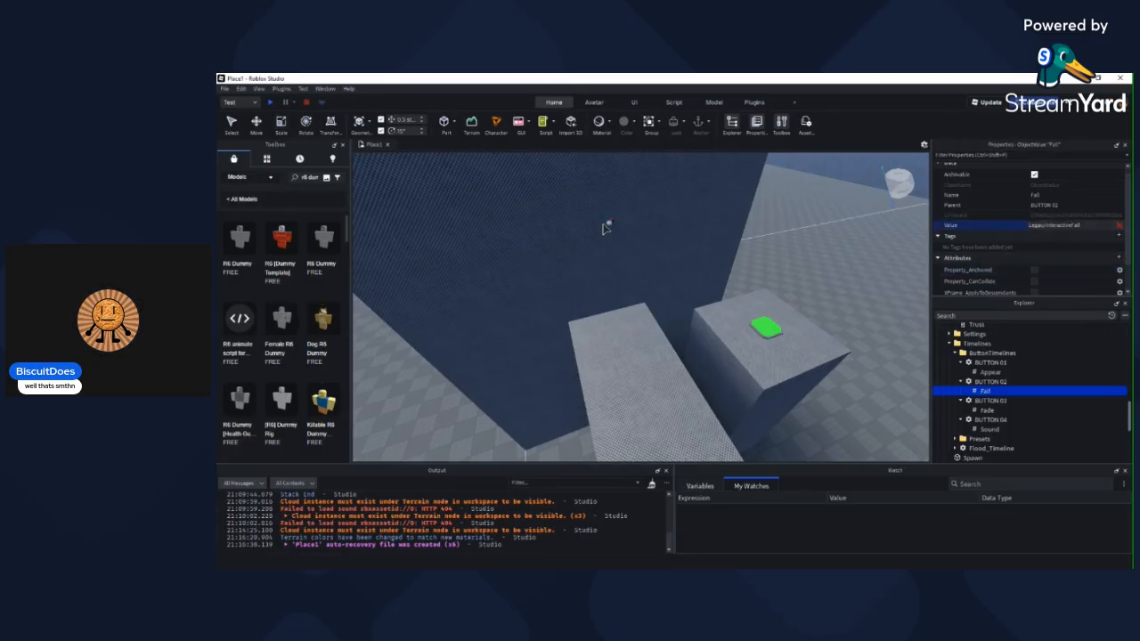
{"action": "right_click_drag", "start_coordinate": [687, 200], "coordinate": [703, 179]}
{"action": "left_click", "coordinate": [651, 246]}
{"action": "right_click_drag", "start_coordinate": [864, 255], "coordinate": [762, 327]}
{"action": "left_click", "coordinate": [828, 371]}
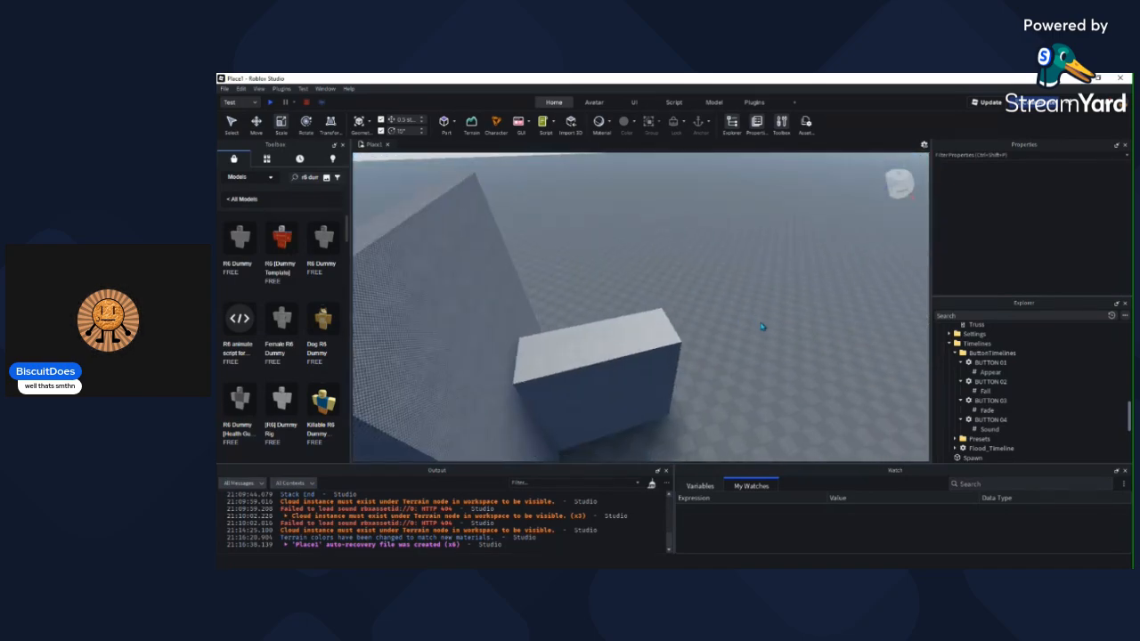
Step: Duplicate the button block together with the wall and move the copies farther along the course
{"action": "key", "text": "a"}
{"action": "right_click_drag", "start_coordinate": [762, 326], "coordinate": [762, 327]}
{"action": "left_click", "coordinate": [653, 423]}
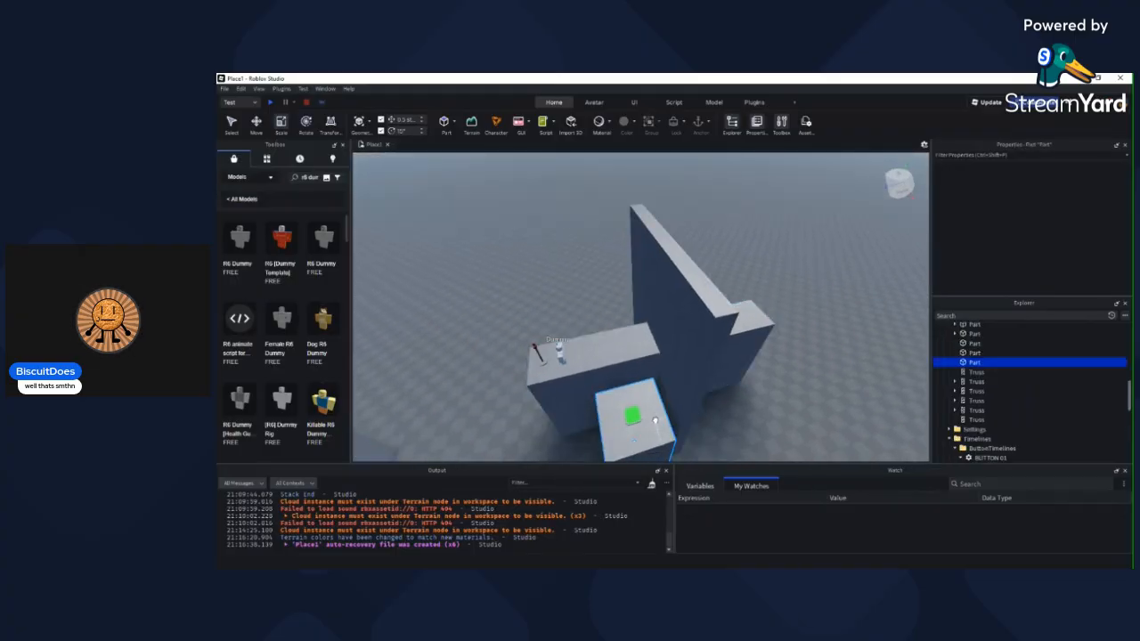
{"action": "left_click", "coordinate": [674, 281], "text": "shift"}
{"action": "key", "text": "d"}
{"action": "right_click_drag", "start_coordinate": [676, 280], "coordinate": [678, 285]}
{"action": "key", "text": "ctrl+d"}
{"action": "key", "text": "ctrl+2"}
{"action": "left_click_drag", "start_coordinate": [638, 331], "coordinate": [772, 343]}
{"action": "key", "text": "d"}
{"action": "left_click", "coordinate": [850, 326]}
Step: Extend the long platform so that it continues past the second wall
{"action": "left_click", "coordinate": [526, 344]}
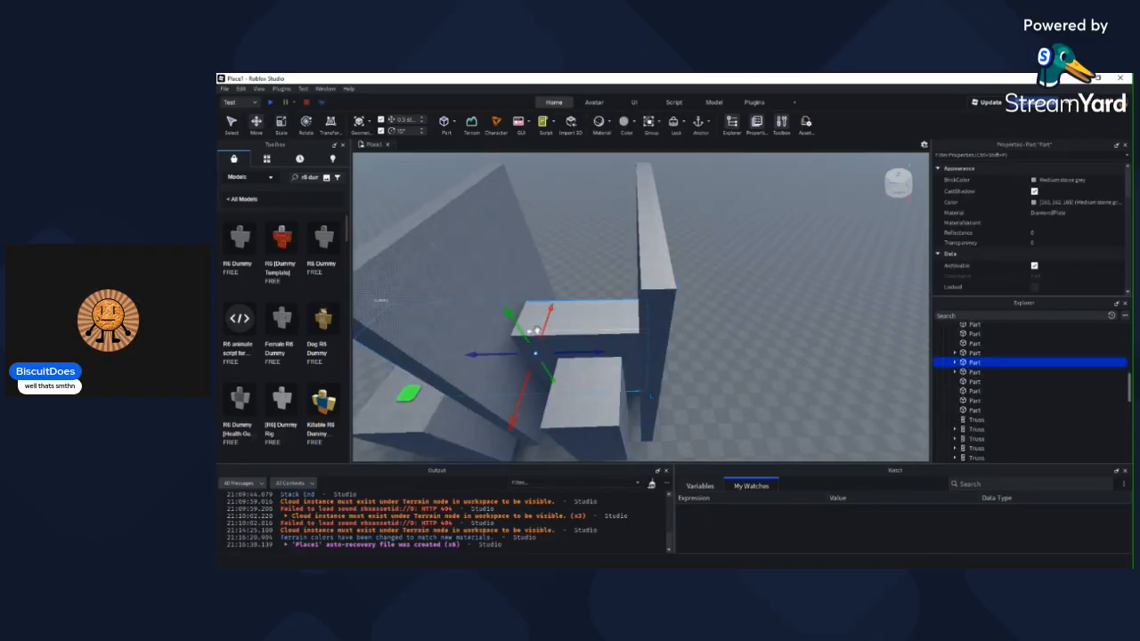
{"action": "key", "text": "ctrl+3"}
{"action": "left_click_drag", "start_coordinate": [662, 358], "coordinate": [799, 355]}
{"action": "key", "text": "a"}
{"action": "left_click", "coordinate": [753, 413]}
Step: Move the copied block to the opposite side of the platform, between the two walls
{"action": "right_click_drag", "start_coordinate": [754, 413], "coordinate": [706, 370]}
{"action": "left_click", "coordinate": [705, 384]}
{"action": "key", "text": "ctrl+2"}
{"action": "left_click_drag", "start_coordinate": [673, 331], "coordinate": [618, 341]}
{"action": "key", "text": "a"}
{"action": "left_click_drag", "start_coordinate": [630, 292], "coordinate": [611, 303]}
{"action": "left_click", "coordinate": [686, 267]}
Step: Add a new folder named Interactive3 inside the Interactives folder
{"action": "right_click_drag", "start_coordinate": [686, 267], "coordinate": [746, 333]}
{"action": "left_click", "coordinate": [746, 330]}
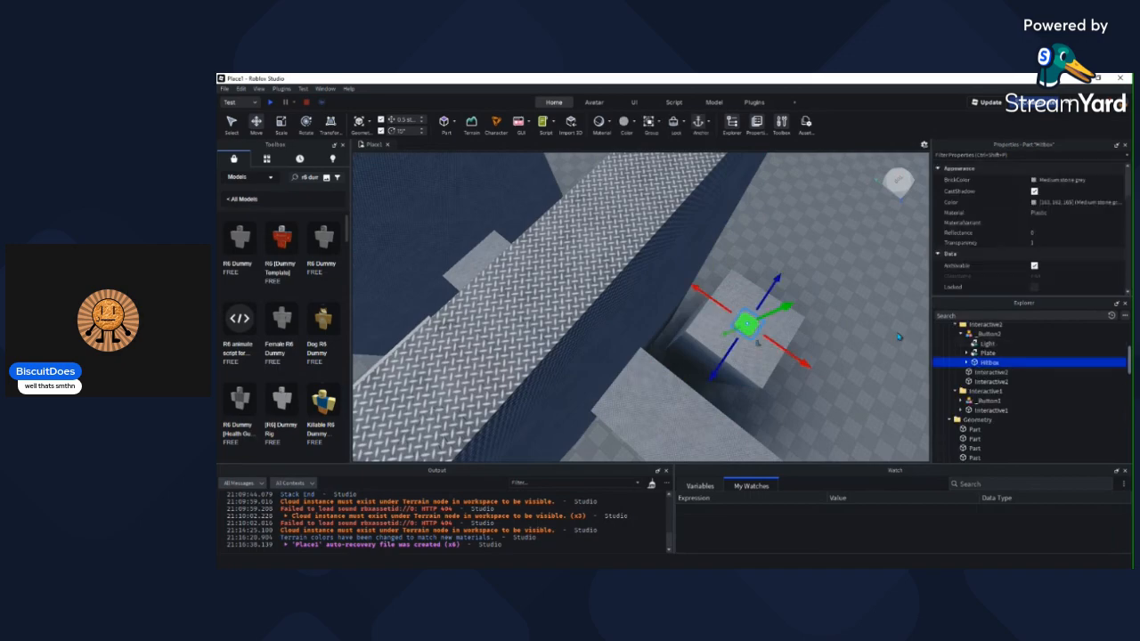
{"action": "left_click", "coordinate": [756, 342]}
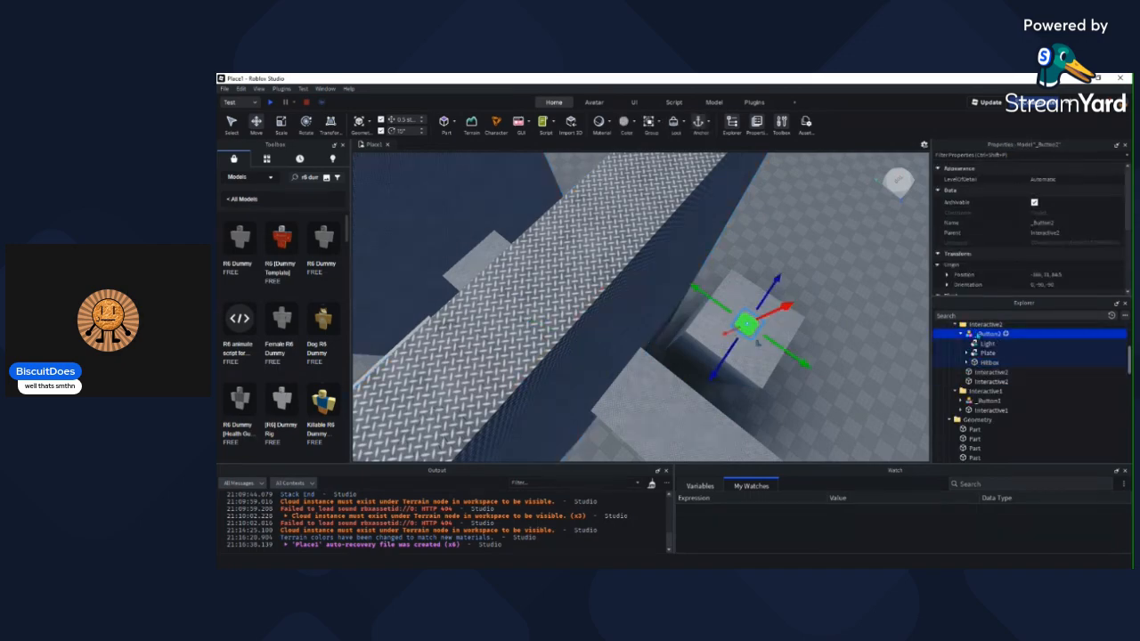
{"action": "right_click_drag", "start_coordinate": [922, 332], "coordinate": [907, 305]}
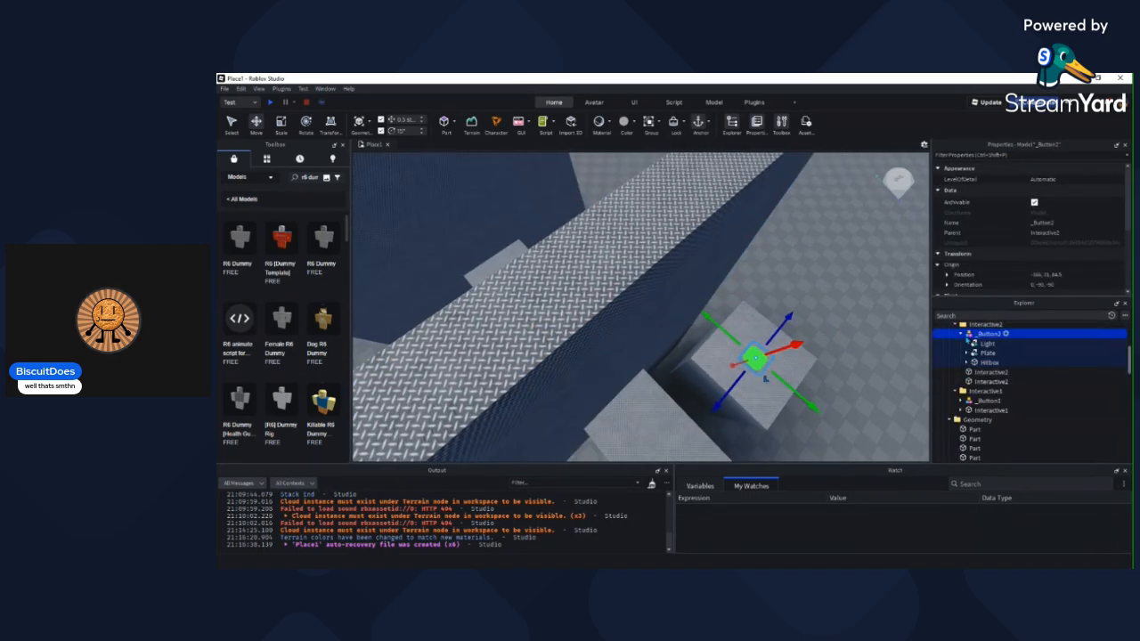
{"action": "left_click", "coordinate": [960, 335]}
{"action": "scroll", "coordinate": [998, 360], "scroll_direction": "up", "scroll_amount": 2}
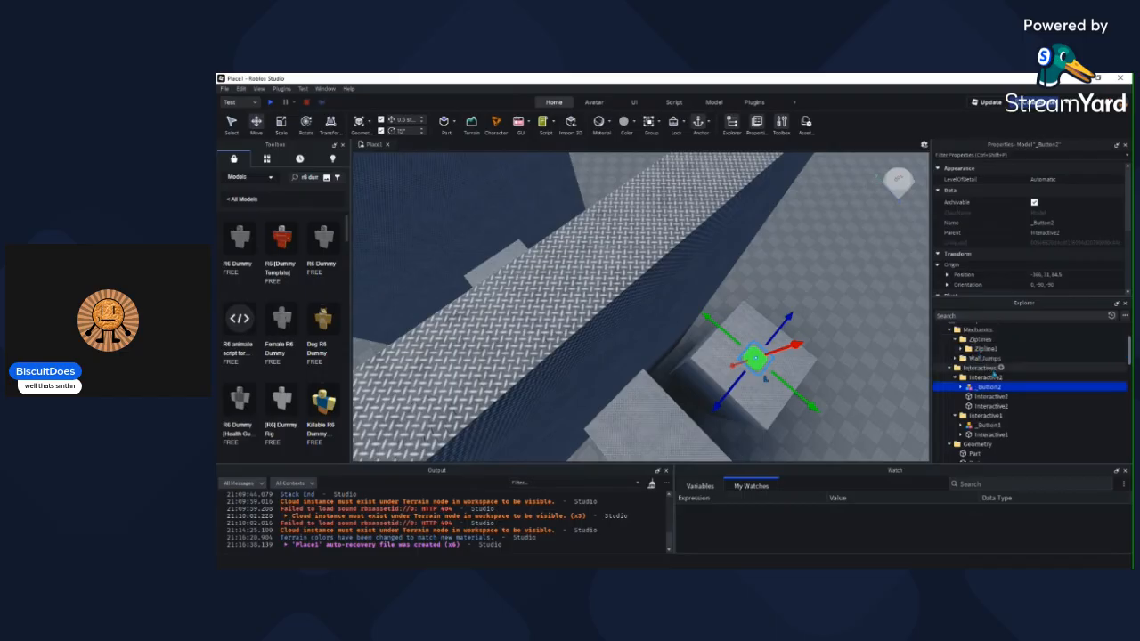
{"action": "left_click", "coordinate": [1002, 368]}
{"action": "left_click", "coordinate": [975, 392]}
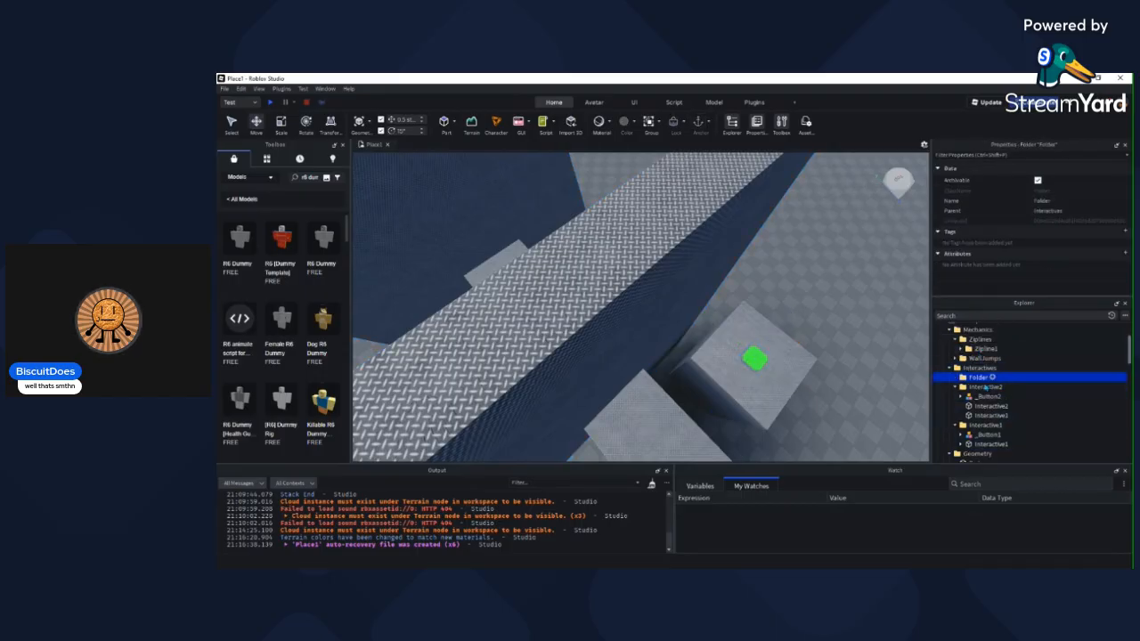
{"action": "key", "text": "F2"}
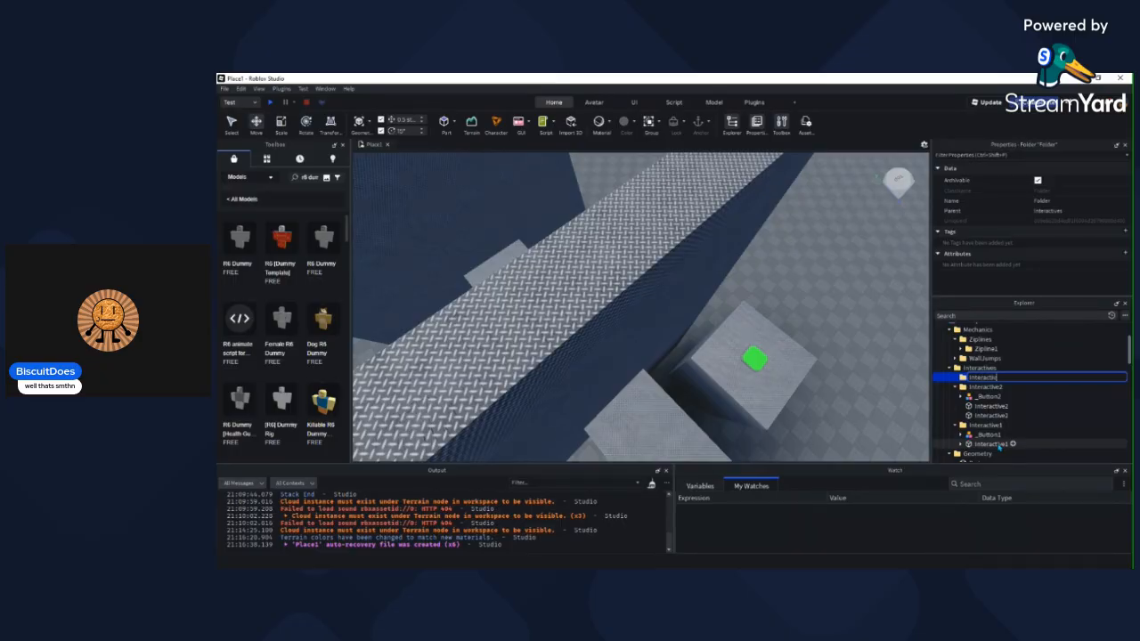
{"action": "key", "text": "Return"}
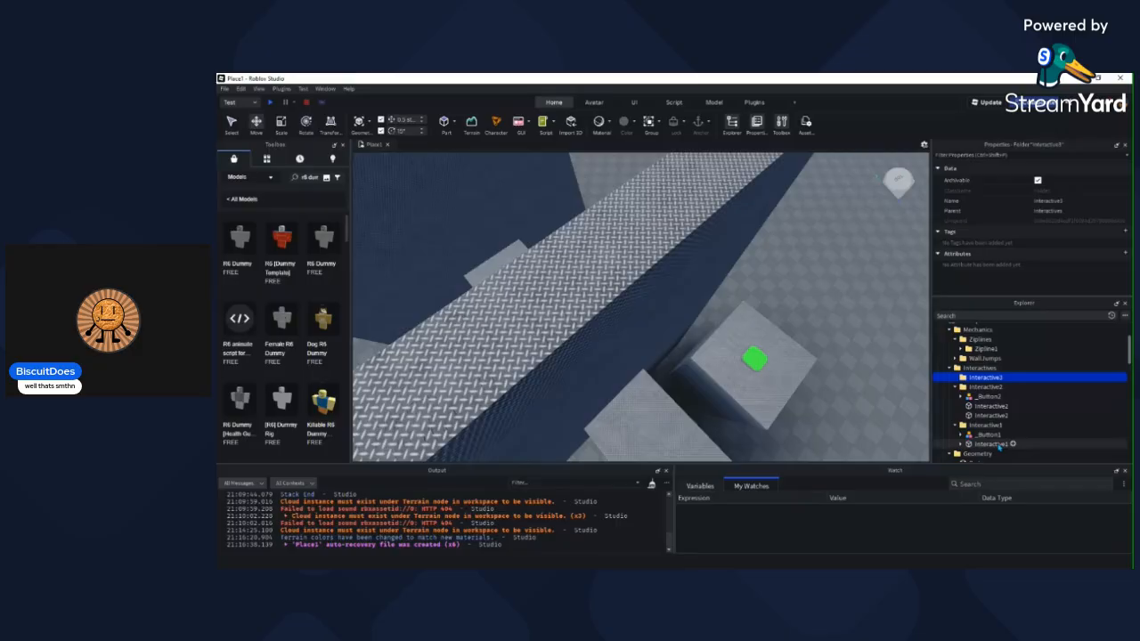
Step: Copy the _Button2 model into the Interactive3 folder
{"action": "right_click_drag", "start_coordinate": [739, 366], "coordinate": [739, 366]}
{"action": "scroll", "coordinate": [739, 366], "scroll_direction": "down", "scroll_amount": 3}
{"action": "left_click", "coordinate": [999, 396]}
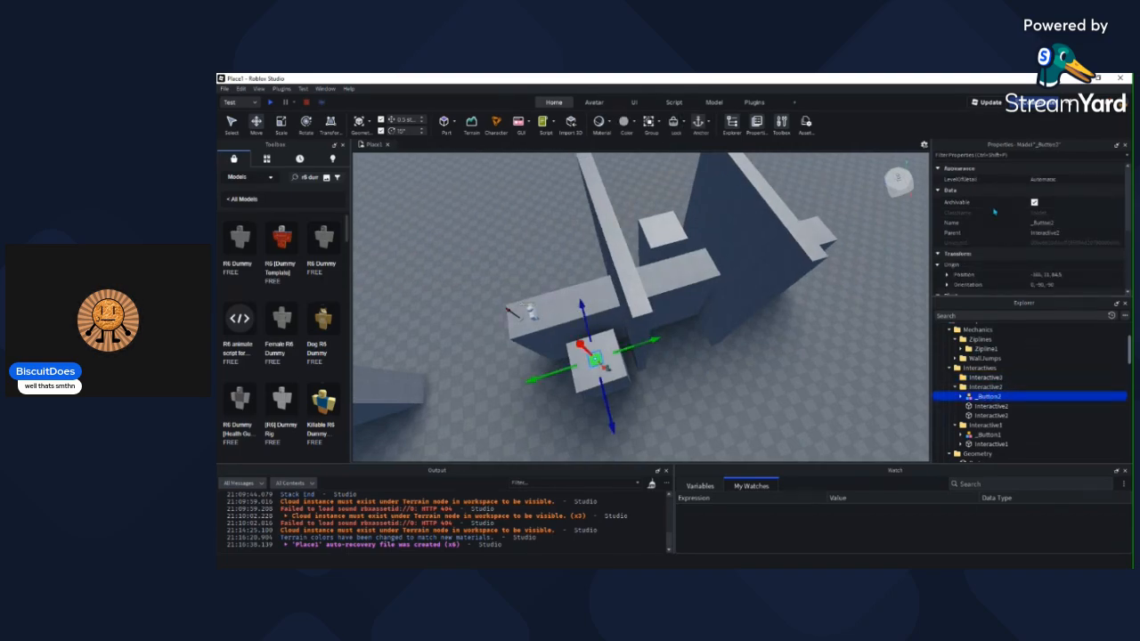
{"action": "left_click", "coordinate": [985, 377]}
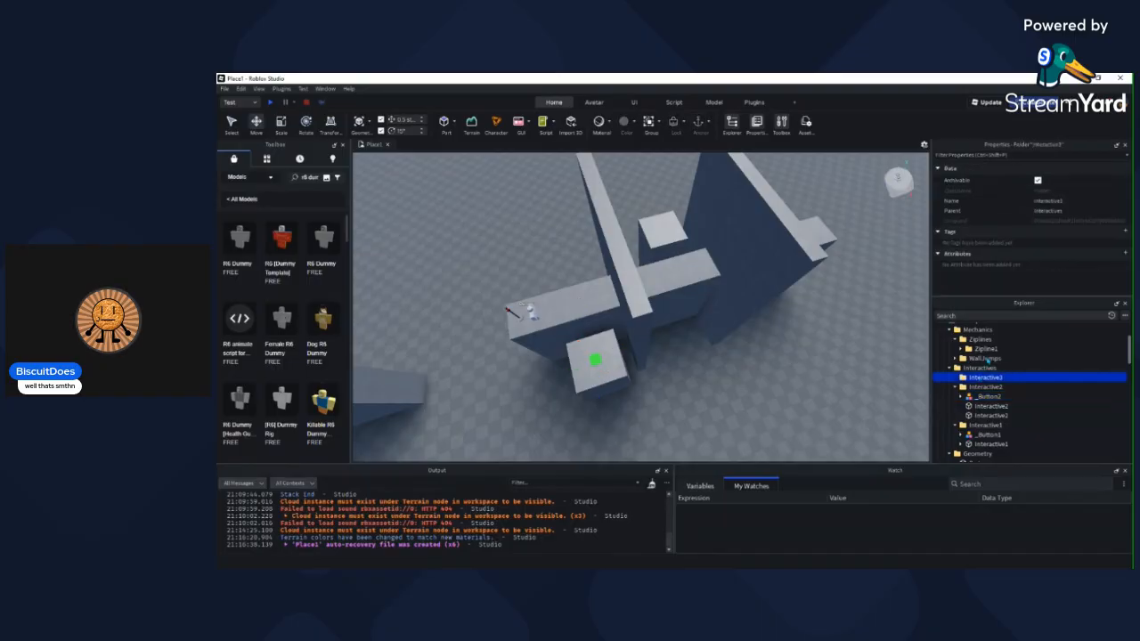
{"action": "left_click_drag", "start_coordinate": [1009, 399], "coordinate": [985, 378]}
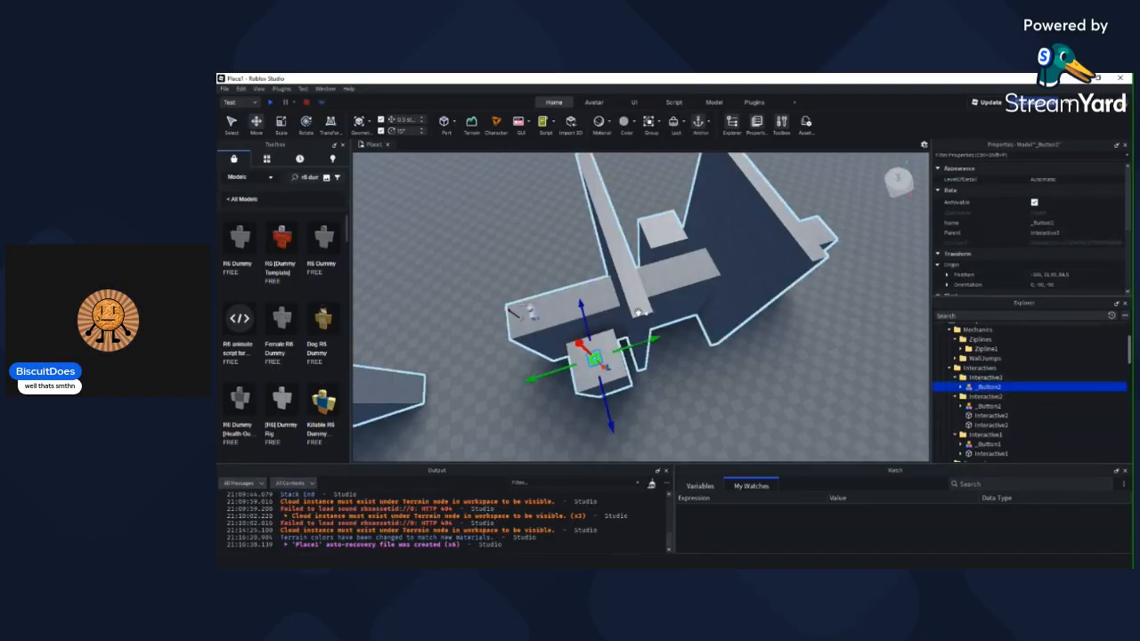
Step: Place the copied button on top of the block between the two walls and rename it _Button3
{"action": "left_click_drag", "start_coordinate": [598, 362], "coordinate": [661, 228]}
{"action": "right_click_drag", "start_coordinate": [689, 279], "coordinate": [690, 279]}
{"action": "key", "text": "w"}
{"action": "key", "text": "F2"}
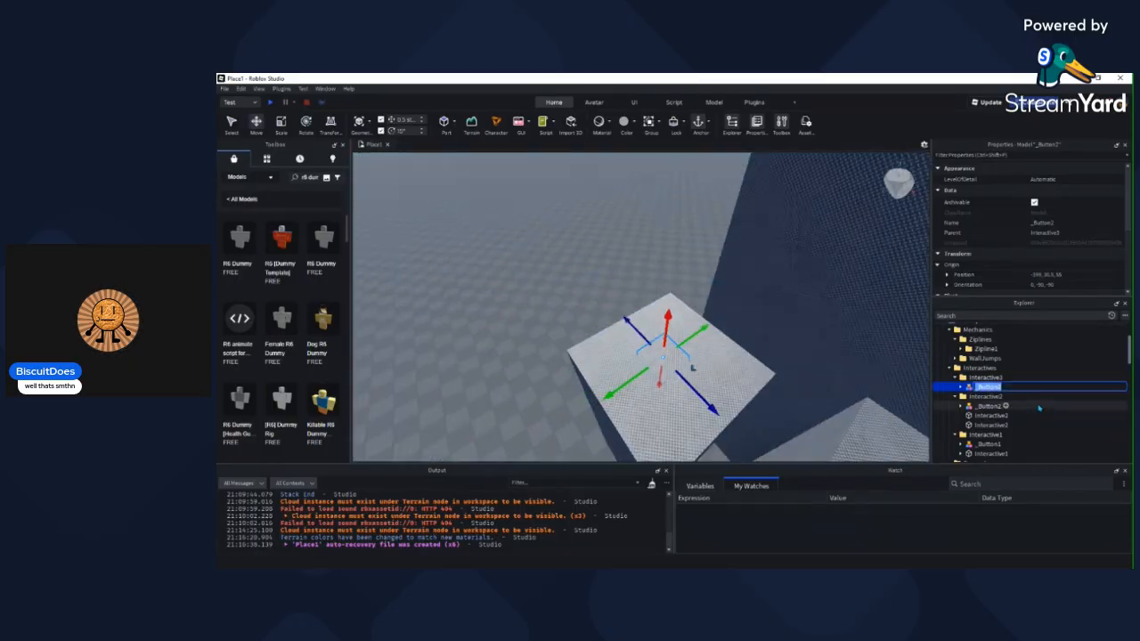
{"action": "key", "text": "Return"}
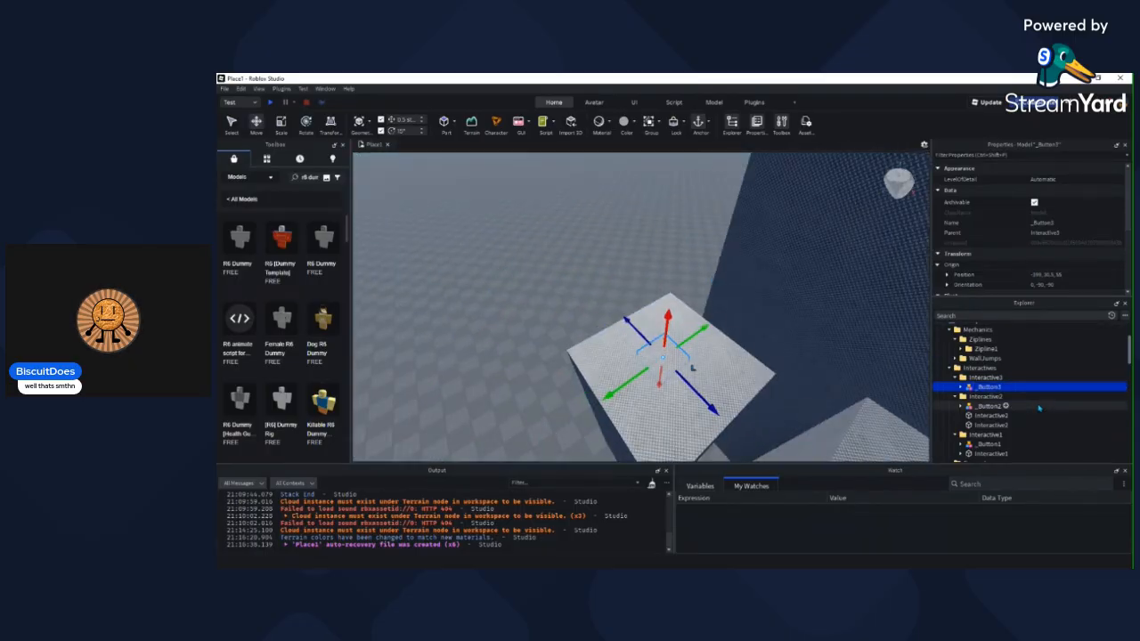
{"action": "left_click_drag", "start_coordinate": [666, 316], "coordinate": [669, 307]}
{"action": "right_click_drag", "start_coordinate": [669, 307], "coordinate": [749, 338]}
Step: Move the second wall's part into the Interactive3 folder and rename it Interactive3
{"action": "left_click", "coordinate": [618, 237]}
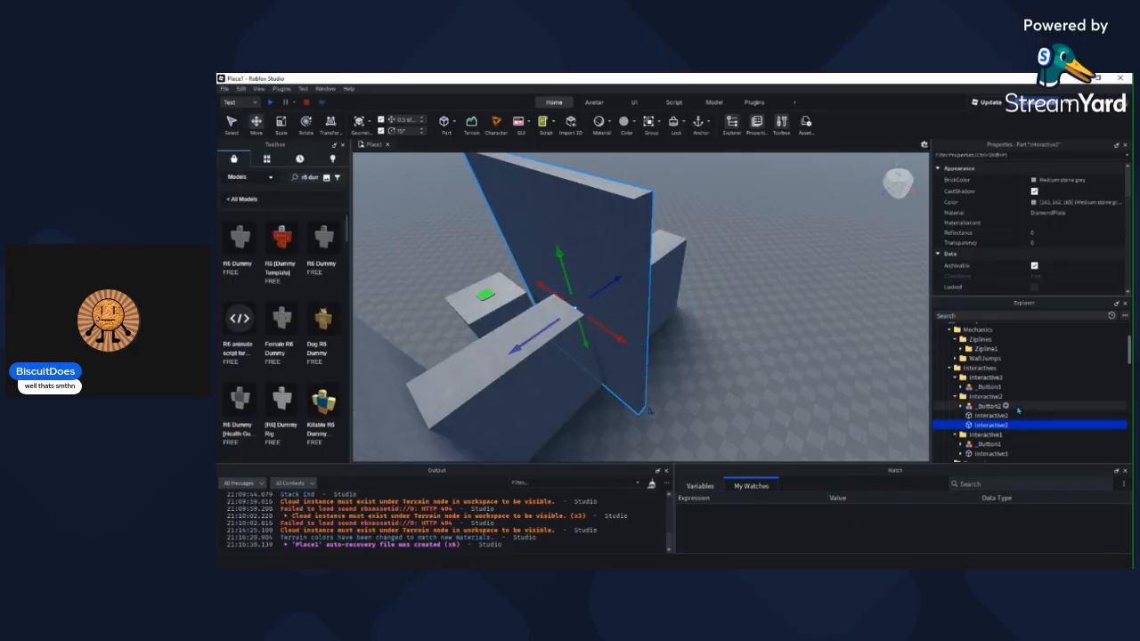
{"action": "left_click_drag", "start_coordinate": [980, 376], "coordinate": [980, 378]}
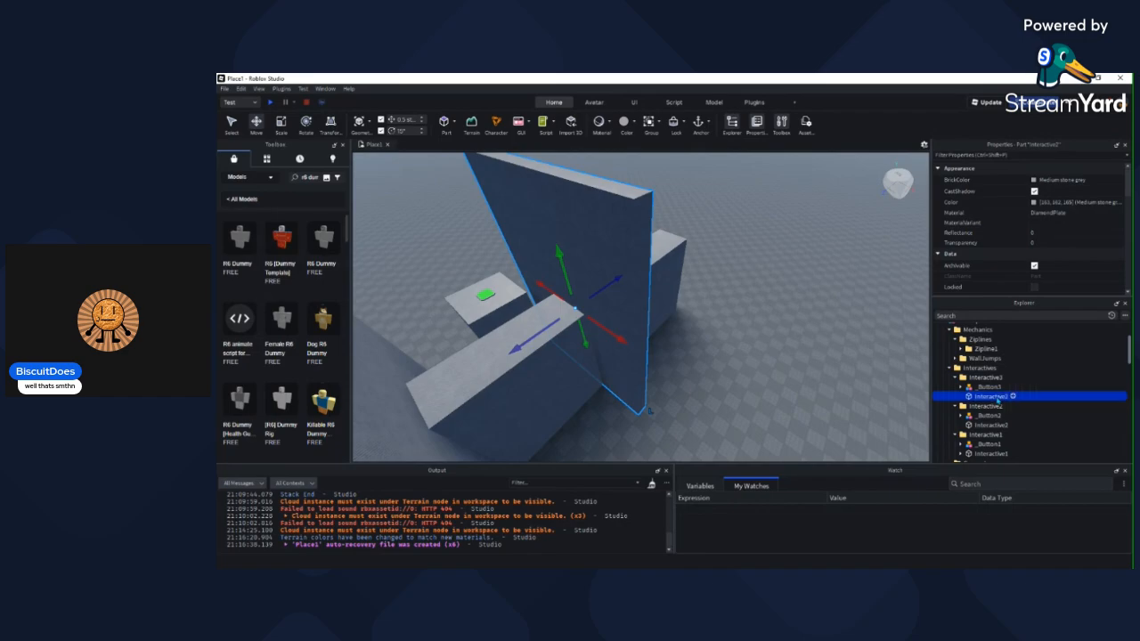
{"action": "double_click", "coordinate": [996, 399]}
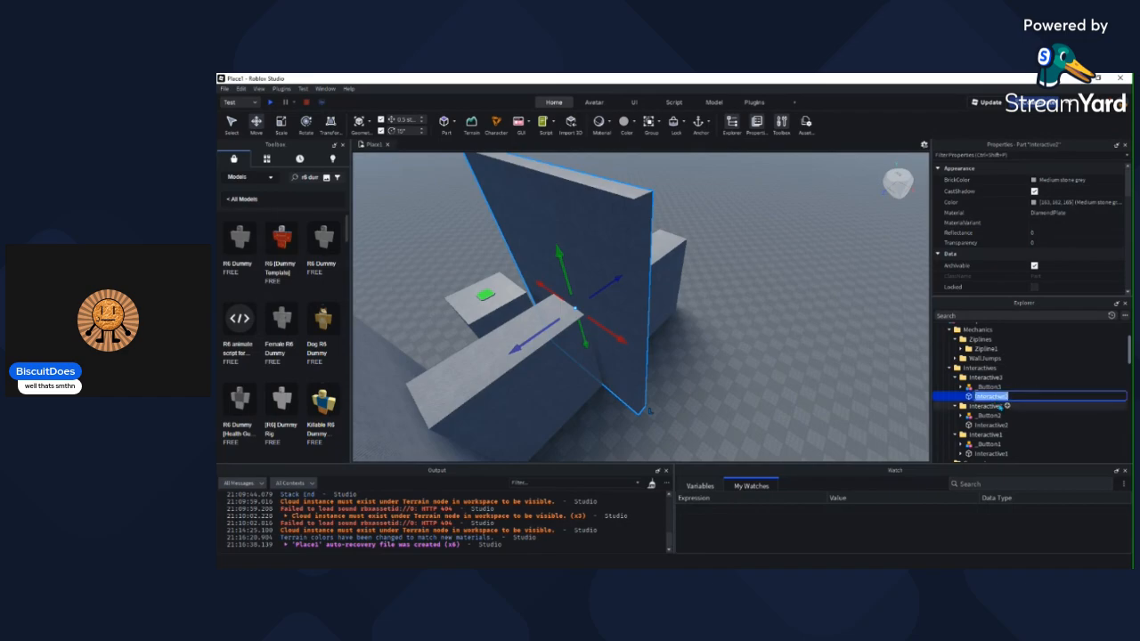
{"action": "type", "text": "Interactive3"}
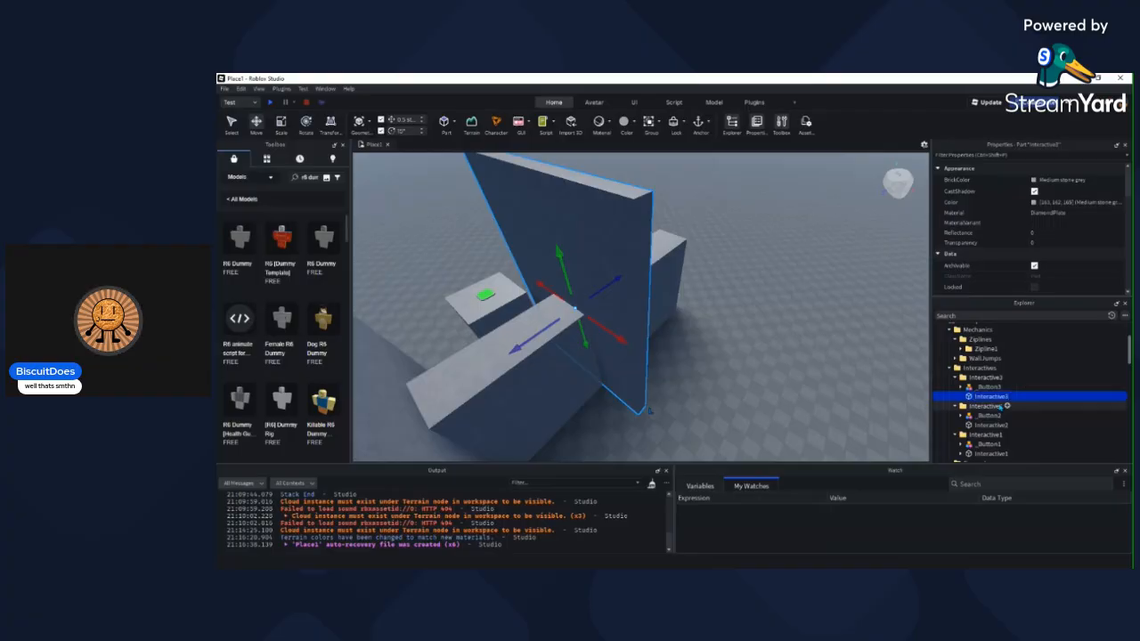
{"action": "key", "text": "Return"}
Step: Assign the Interactive3 wall as the Value of the Fade object under BUTTON 03 in ButtonTimelines
{"action": "left_click", "coordinate": [791, 353]}
{"action": "key", "text": "w"}
{"action": "key", "text": "a"}
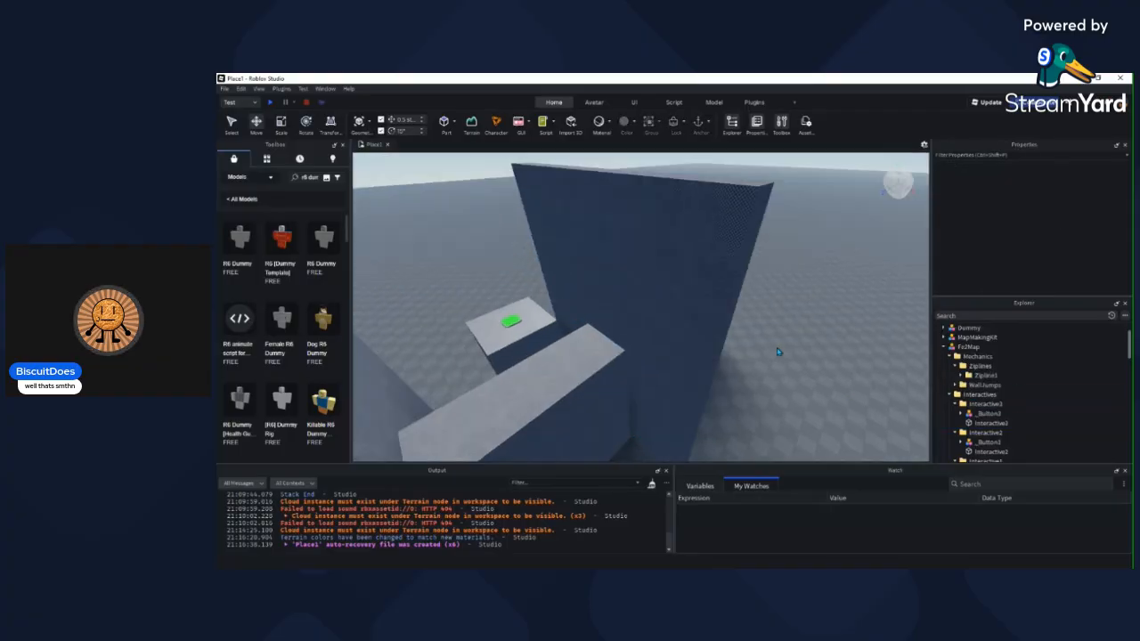
{"action": "key", "text": "s"}
{"action": "scroll", "coordinate": [1033, 385], "scroll_direction": "down", "scroll_amount": 10}
{"action": "scroll", "coordinate": [1034, 385], "scroll_direction": "up", "scroll_amount": 3}
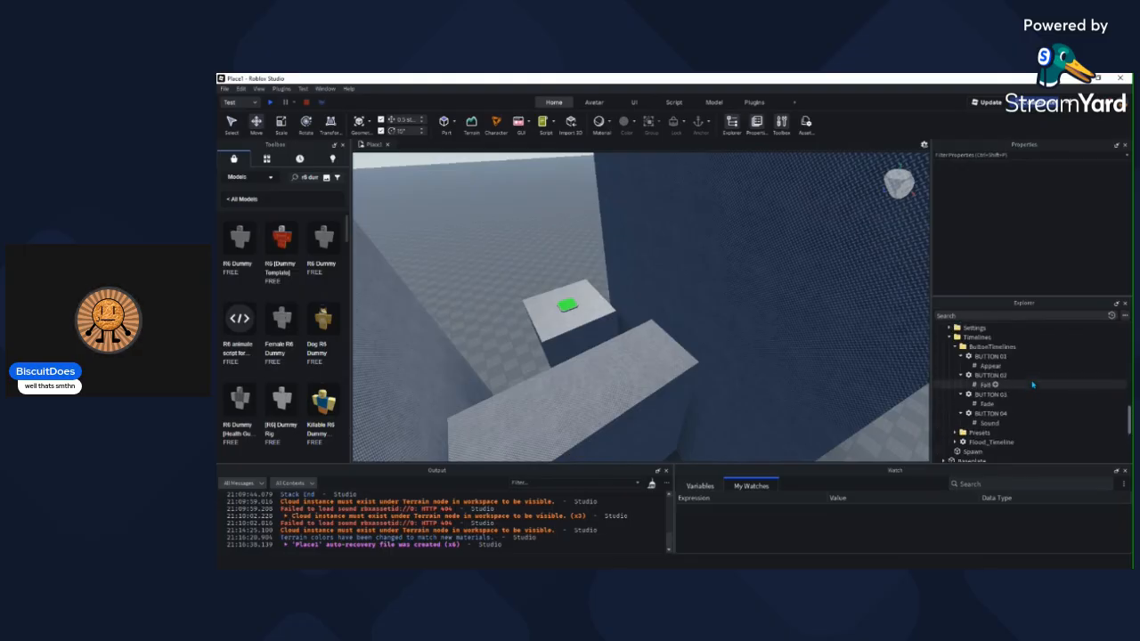
{"action": "left_click", "coordinate": [987, 394]}
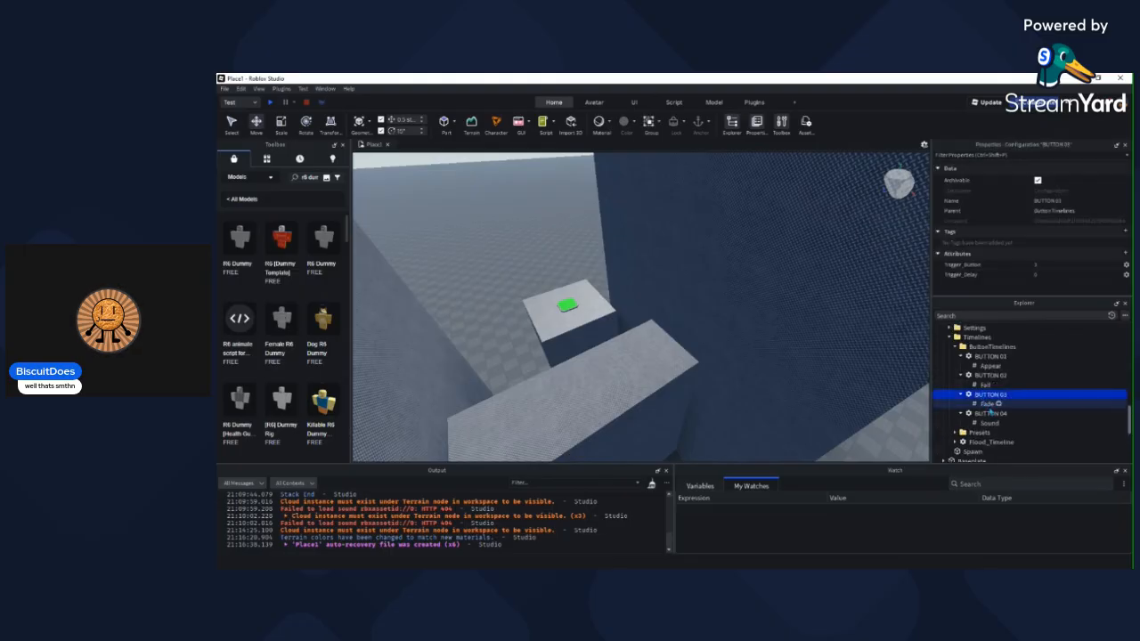
{"action": "left_click", "coordinate": [984, 403]}
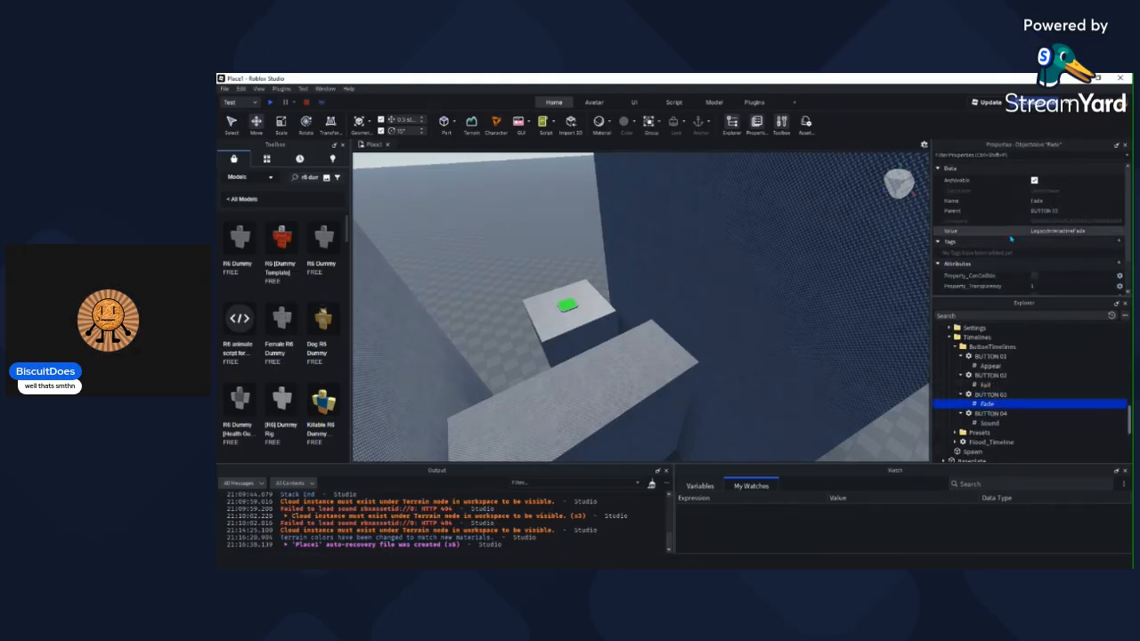
{"action": "left_click", "coordinate": [1001, 233]}
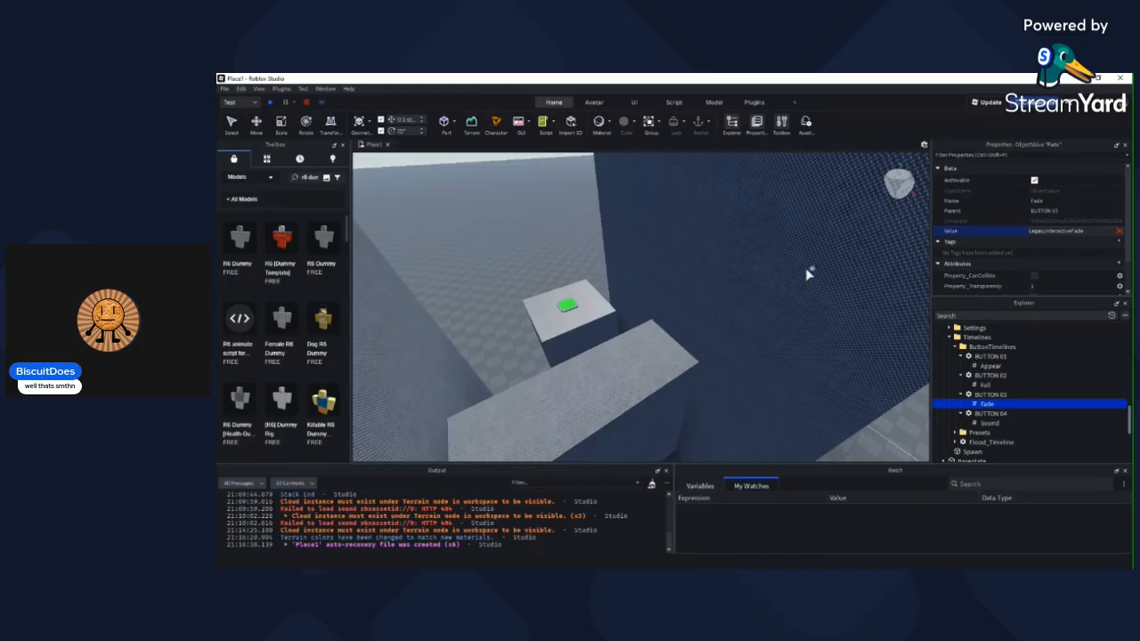
{"action": "scroll", "coordinate": [806, 275], "scroll_direction": "down", "scroll_amount": 4}
{"action": "scroll", "coordinate": [821, 264], "scroll_direction": "down", "scroll_amount": 5}
{"action": "left_click", "coordinate": [720, 283]}
Step: Copy the +800 Air AirTank model from the Air Tank display in the map making kit
{"action": "right_click_drag", "start_coordinate": [793, 335], "coordinate": [789, 339]}
{"action": "left_click", "coordinate": [790, 389]}
{"action": "right_click_drag", "start_coordinate": [790, 389], "coordinate": [690, 290]}
{"action": "key", "text": "w"}
{"action": "key", "text": "w"}
{"action": "key", "text": "w"}
{"action": "key", "text": "s"}
{"action": "key", "text": "w"}
{"action": "key", "text": "s"}
{"action": "key", "text": "d"}
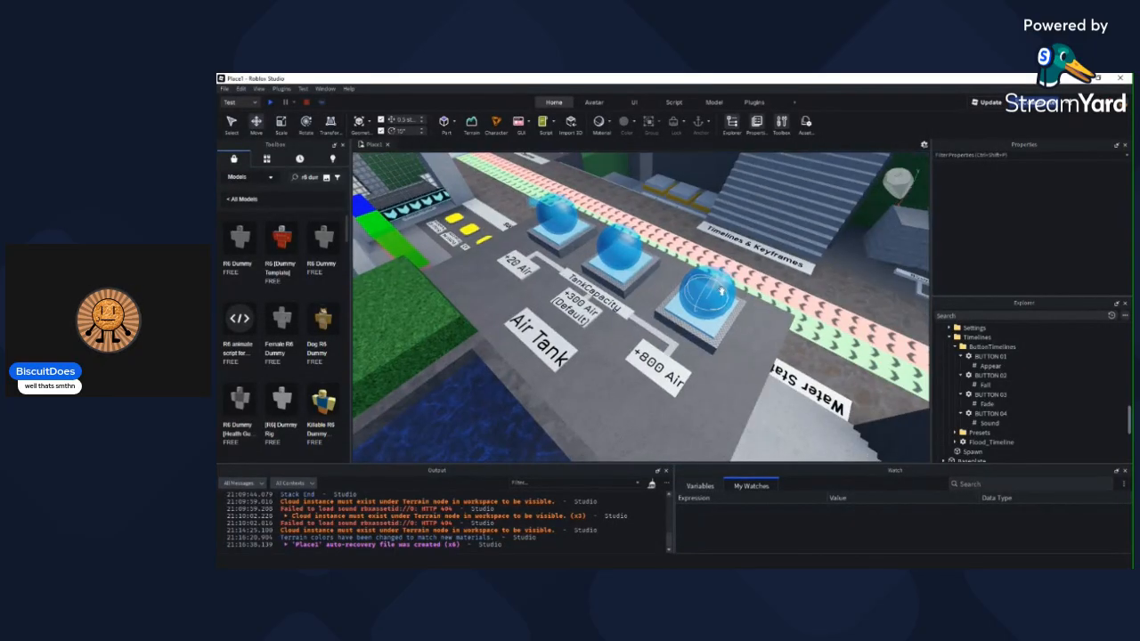
{"action": "right_click_drag", "start_coordinate": [703, 290], "coordinate": [707, 291]}
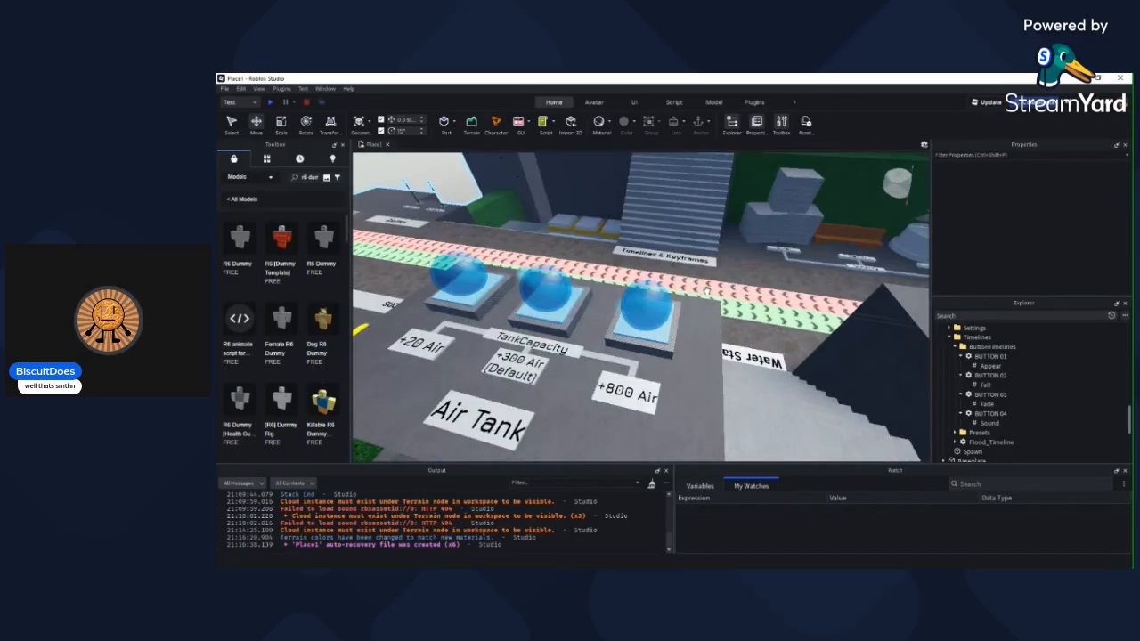
{"action": "key", "text": "w"}
{"action": "key", "text": "s"}
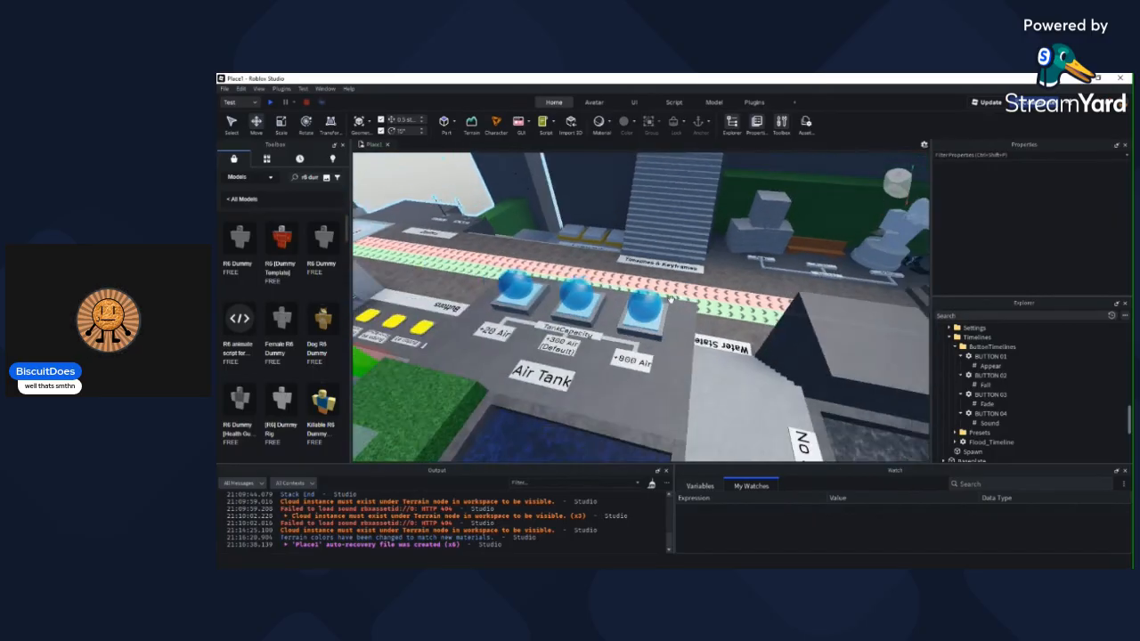
{"action": "right_click_drag", "start_coordinate": [685, 292], "coordinate": [685, 293]}
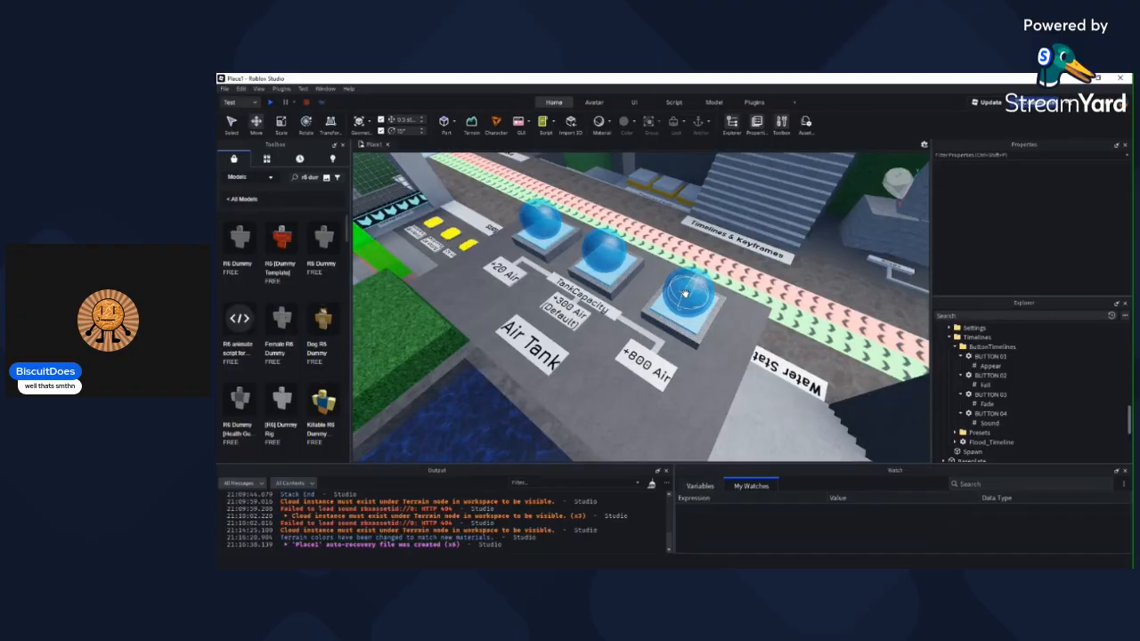
{"action": "left_click", "coordinate": [686, 295]}
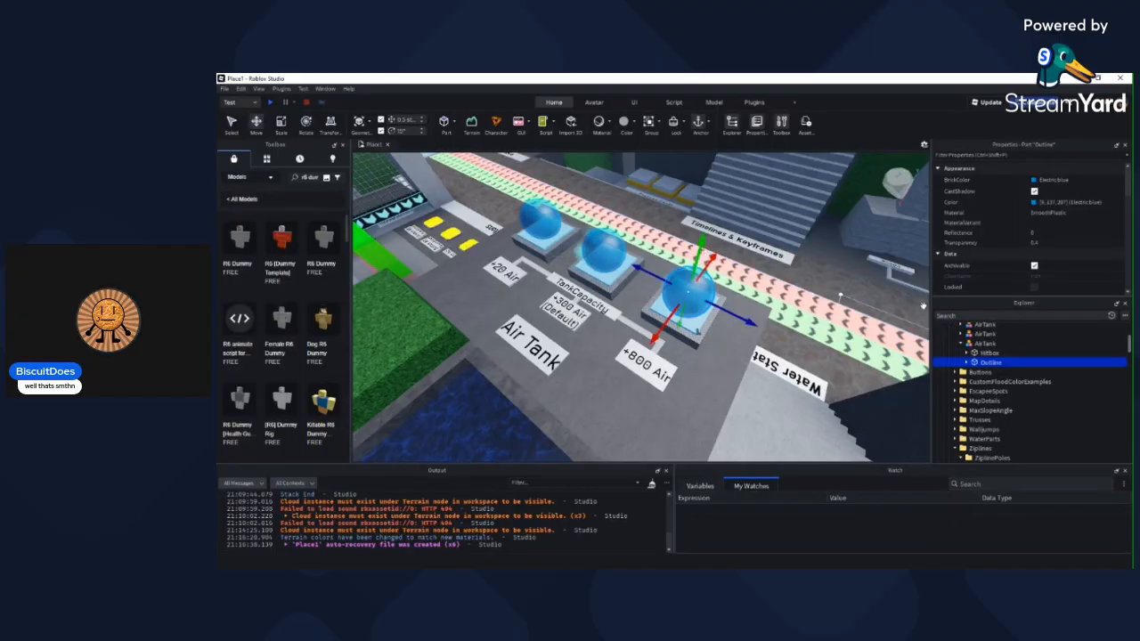
{"action": "left_click", "coordinate": [984, 343]}
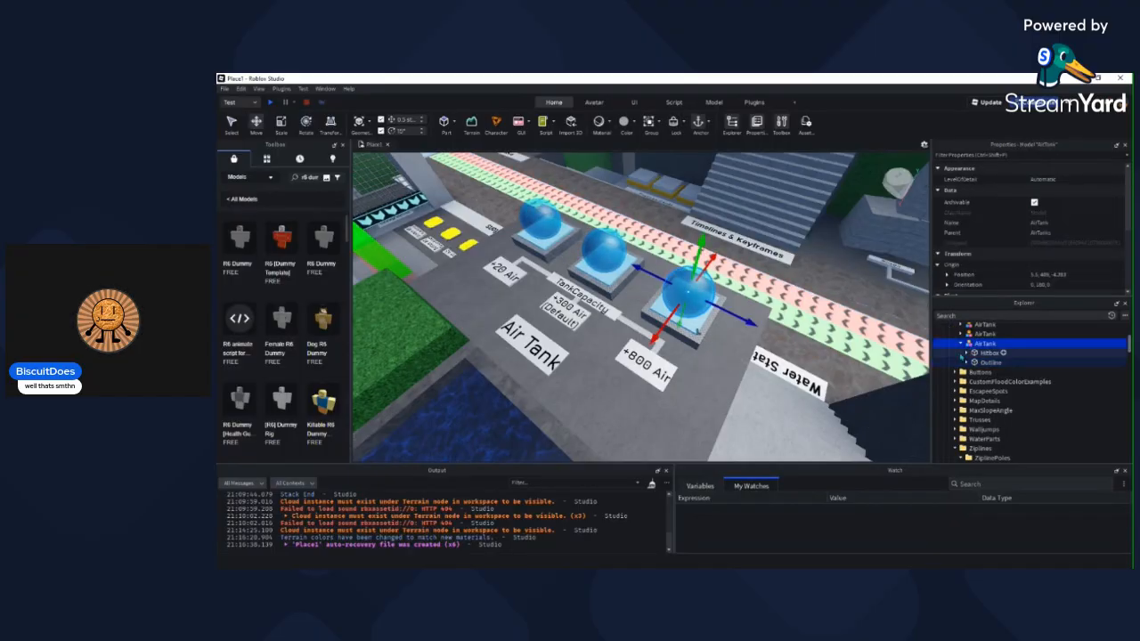
{"action": "key", "text": "f"}
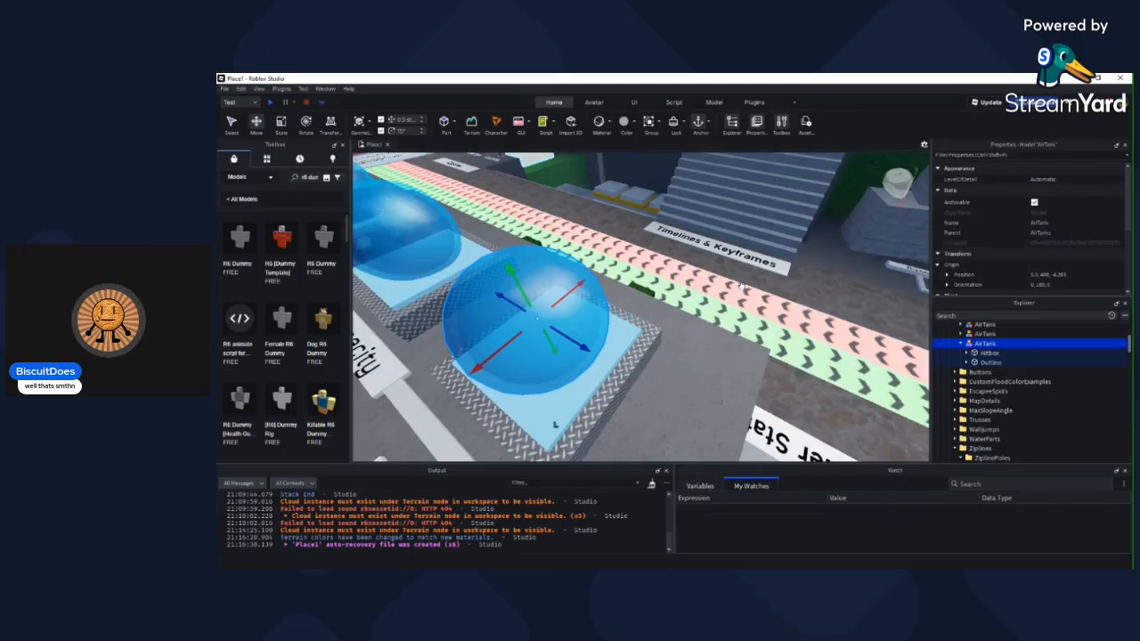
{"action": "scroll", "coordinate": [742, 287], "scroll_direction": "down", "scroll_amount": 5}
{"action": "scroll", "coordinate": [748, 284], "scroll_direction": "up", "scroll_amount": 1}
{"action": "scroll", "coordinate": [754, 283], "scroll_direction": "down", "scroll_amount": 1}
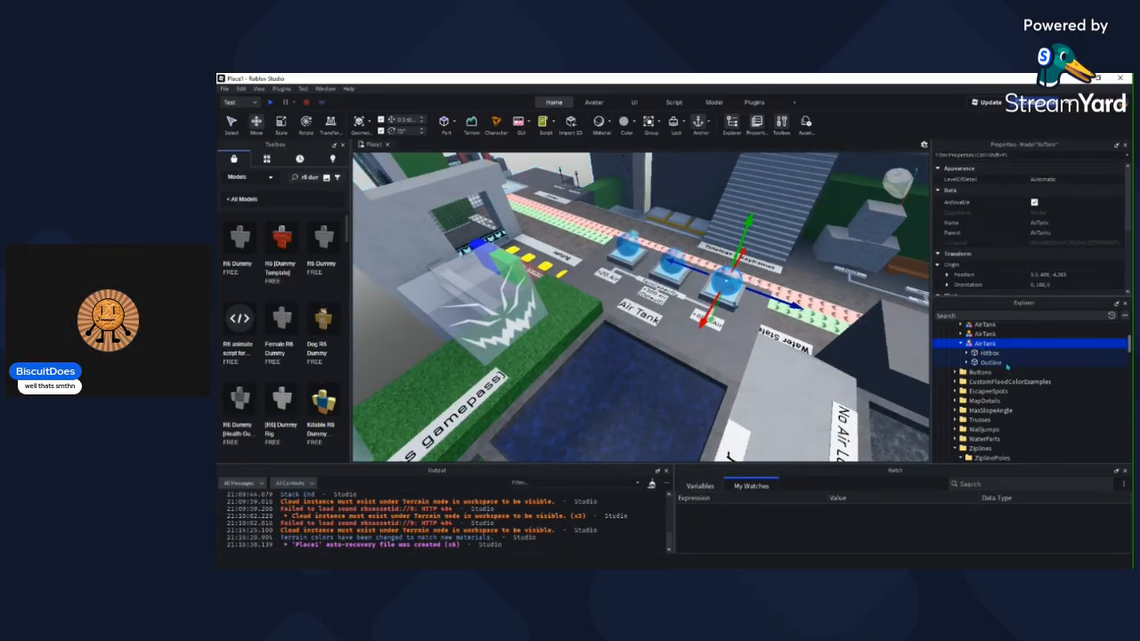
Step: Add a new folder named Airtanks inside the Mechanics folder of Fe2Map
{"action": "scroll", "coordinate": [998, 366], "scroll_direction": "down", "scroll_amount": 10}
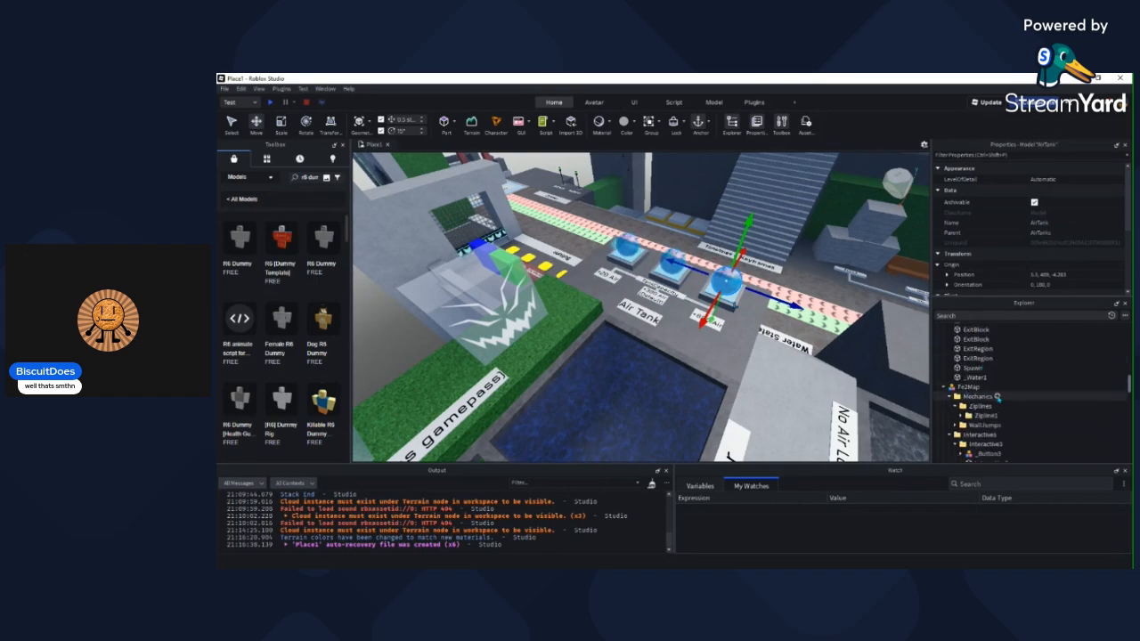
{"action": "left_click", "coordinate": [997, 396]}
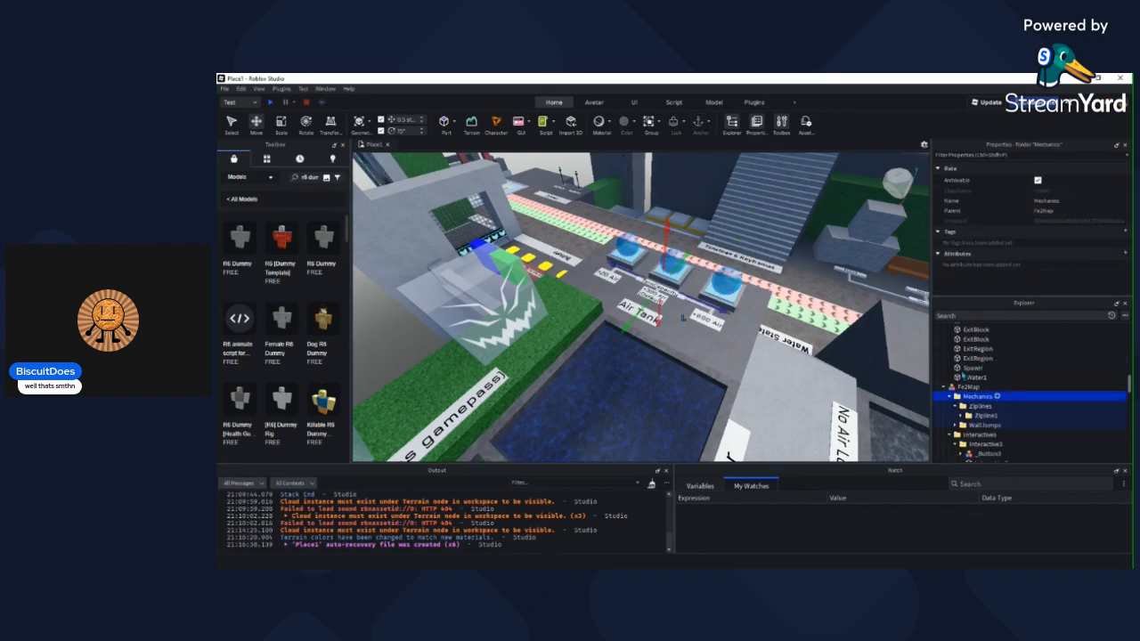
{"action": "left_click", "coordinate": [934, 366]}
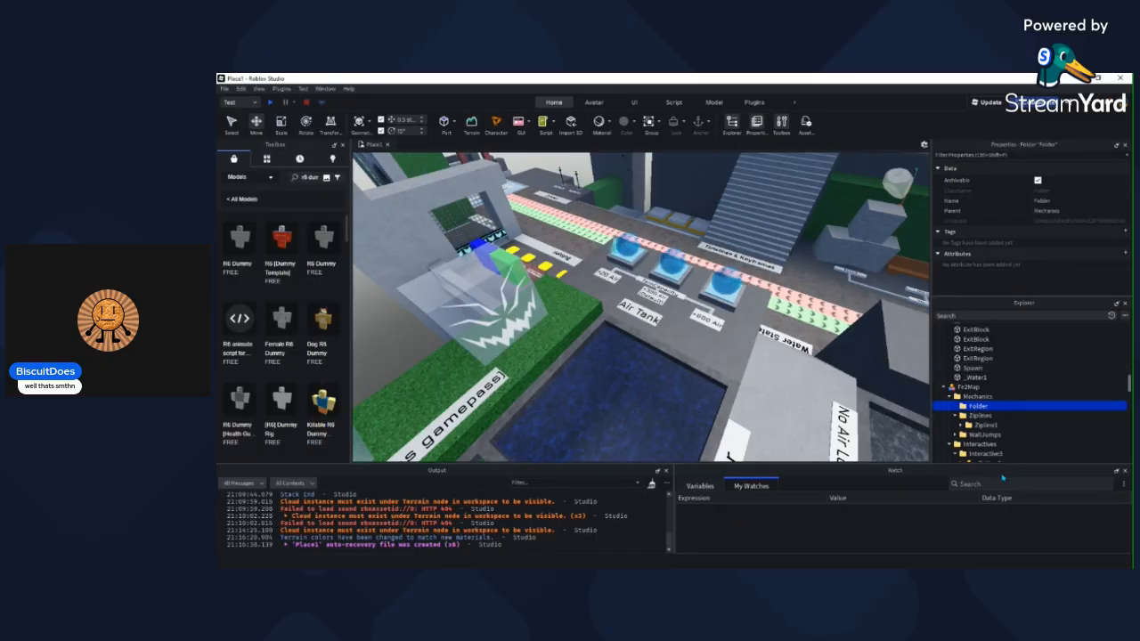
{"action": "key", "text": "F2"}
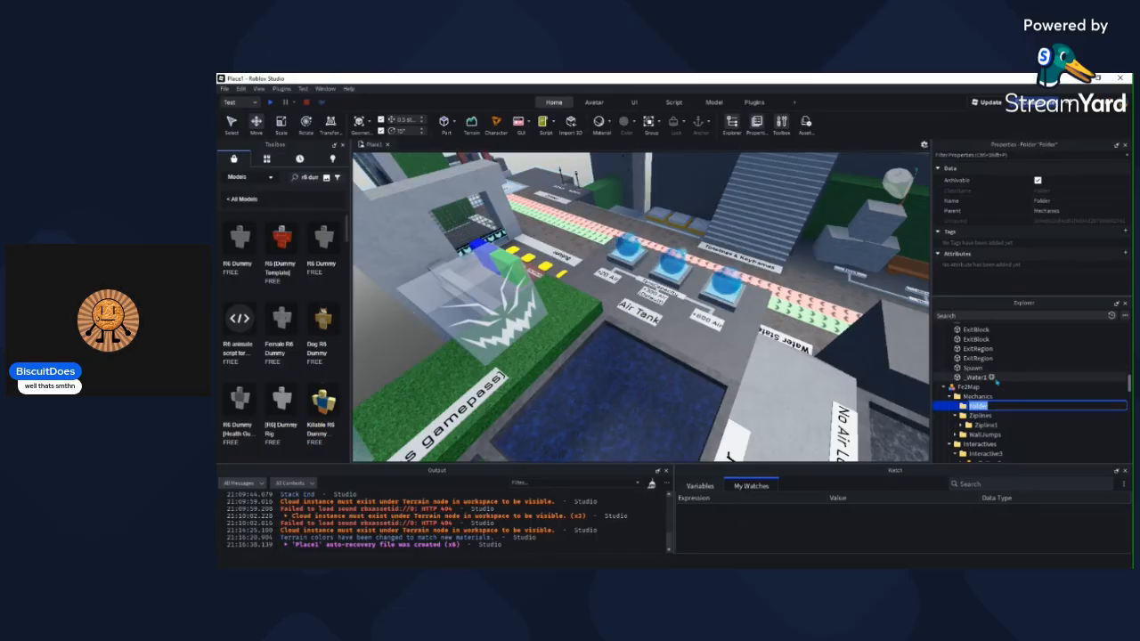
{"action": "key", "text": "Return"}
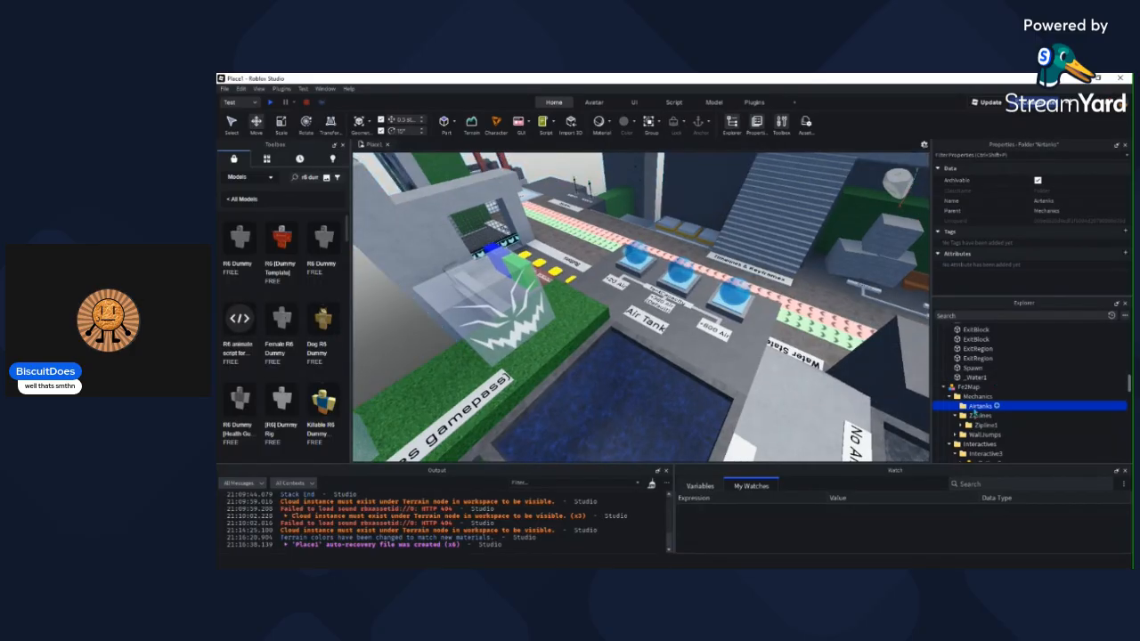
Step: Paste the AirTank model into the Airtanks folder and place it on the course floor beside the truss wall
{"action": "key", "text": "ctrl+shift+v"}
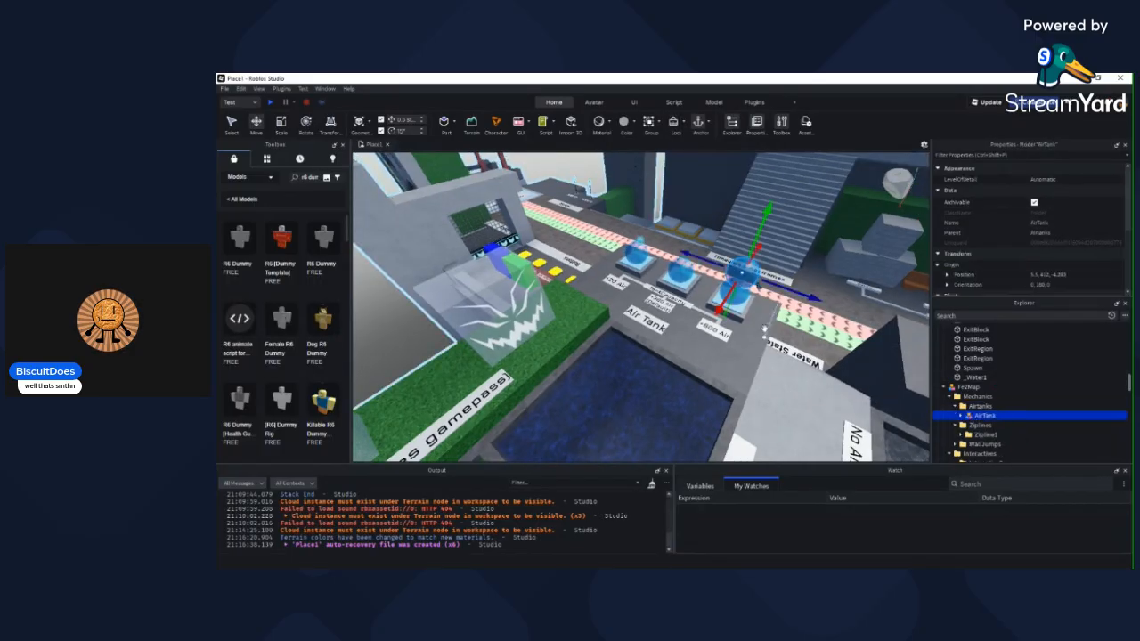
{"action": "right_click_drag", "start_coordinate": [743, 283], "coordinate": [743, 276]}
{"action": "left_click_drag", "start_coordinate": [743, 277], "coordinate": [701, 392]}
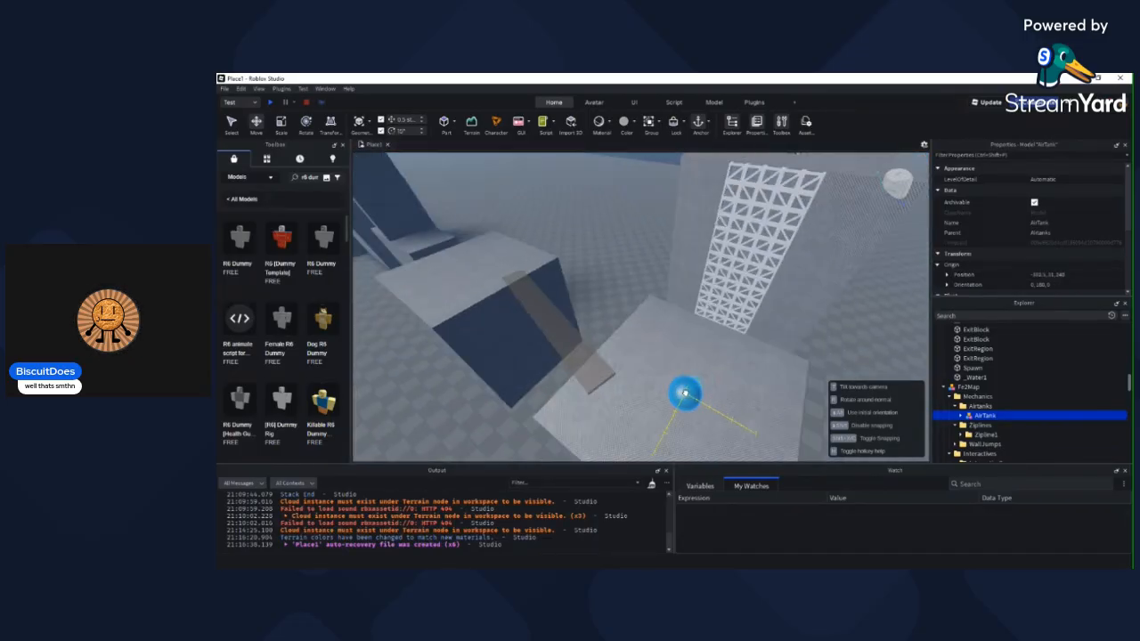
{"action": "left_click_drag", "start_coordinate": [645, 319], "coordinate": [667, 281]}
{"action": "scroll", "coordinate": [670, 280], "scroll_direction": "up", "scroll_amount": 3}
{"action": "right_click_drag", "start_coordinate": [680, 281], "coordinate": [643, 300]}
{"action": "left_click_drag", "start_coordinate": [644, 287], "coordinate": [647, 291]}
{"action": "right_click_drag", "start_coordinate": [695, 294], "coordinate": [650, 258]}
{"action": "scroll", "coordinate": [677, 285], "scroll_direction": "up", "scroll_amount": 2}
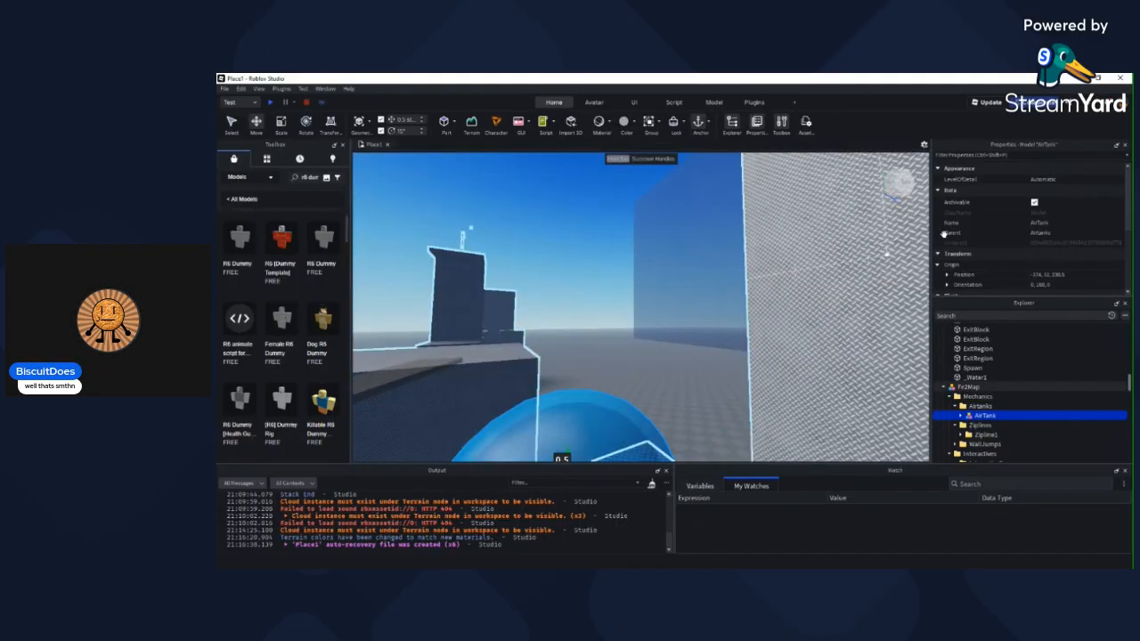
Step: Examine the TankCapacity attribute of the placed AirTank model
{"action": "scroll", "coordinate": [1033, 222], "scroll_direction": "down", "scroll_amount": 3}
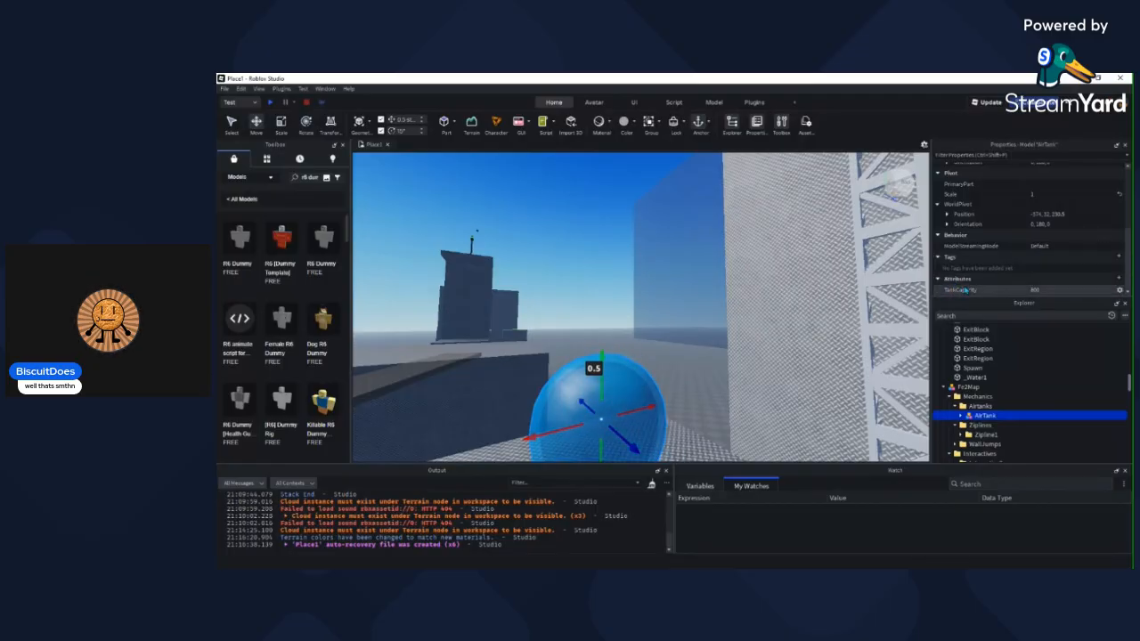
{"action": "left_click", "coordinate": [1040, 293]}
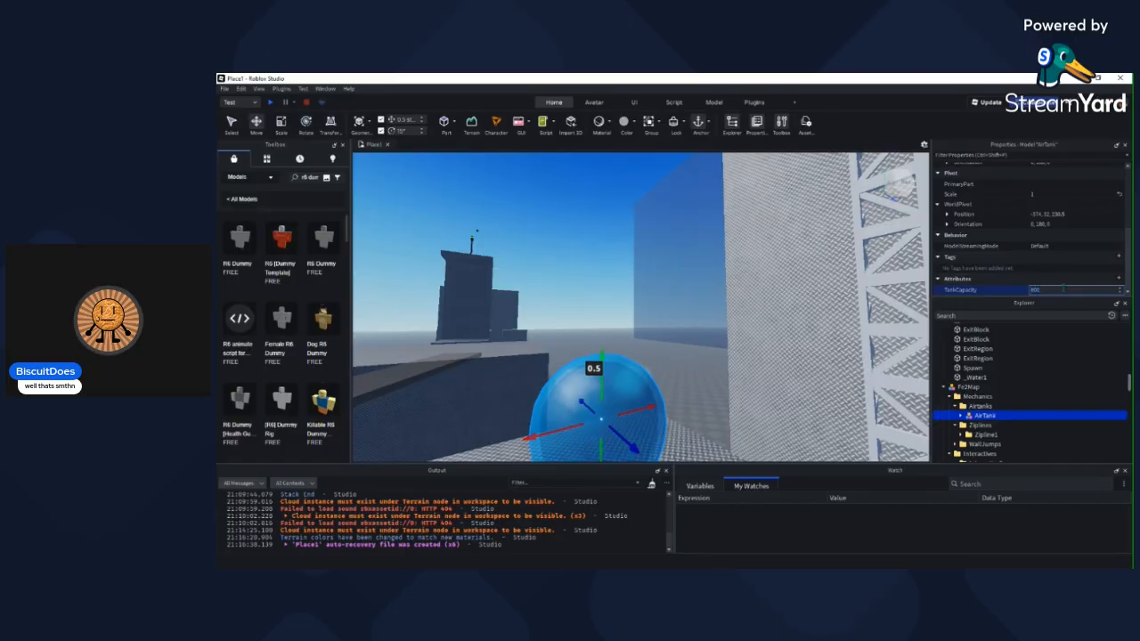
{"action": "right_click_drag", "start_coordinate": [639, 248], "coordinate": [638, 248]}
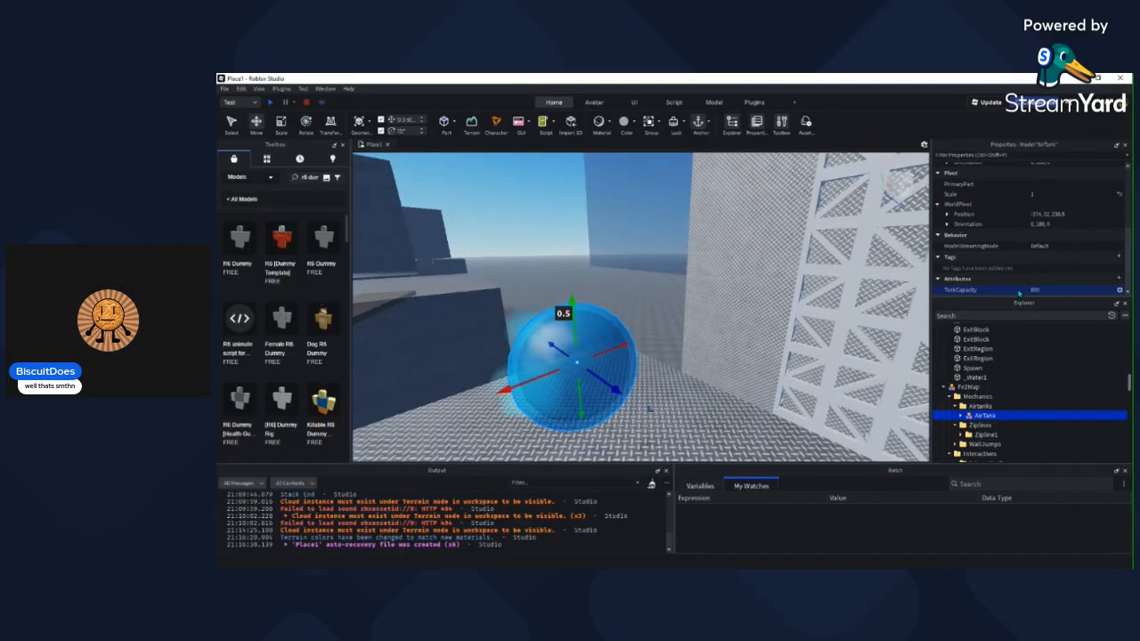
{"action": "left_click", "coordinate": [640, 349]}
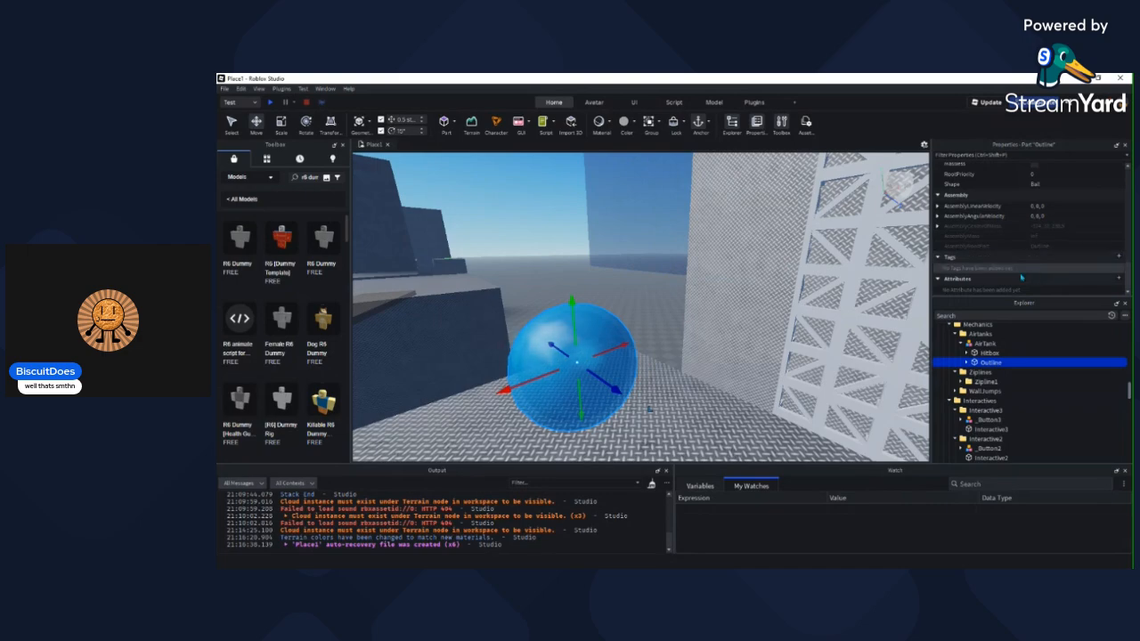
{"action": "left_click", "coordinate": [985, 344]}
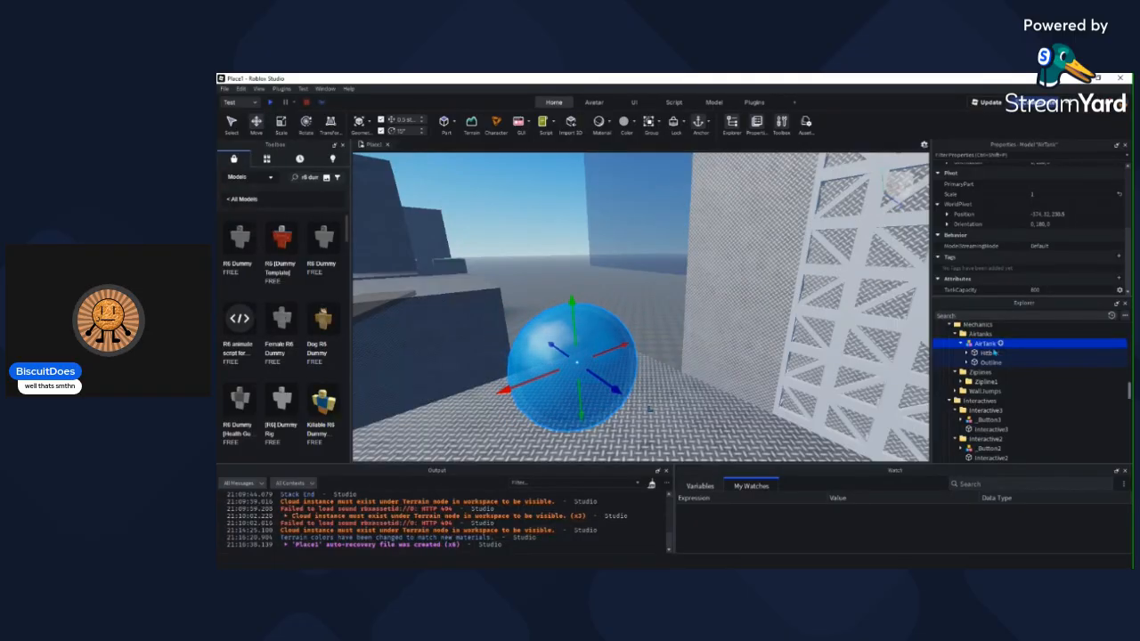
{"action": "right_click_drag", "start_coordinate": [766, 267], "coordinate": [669, 261]}
{"action": "scroll", "coordinate": [670, 261], "scroll_direction": "down", "scroll_amount": 3}
{"action": "left_click", "coordinate": [655, 242]}
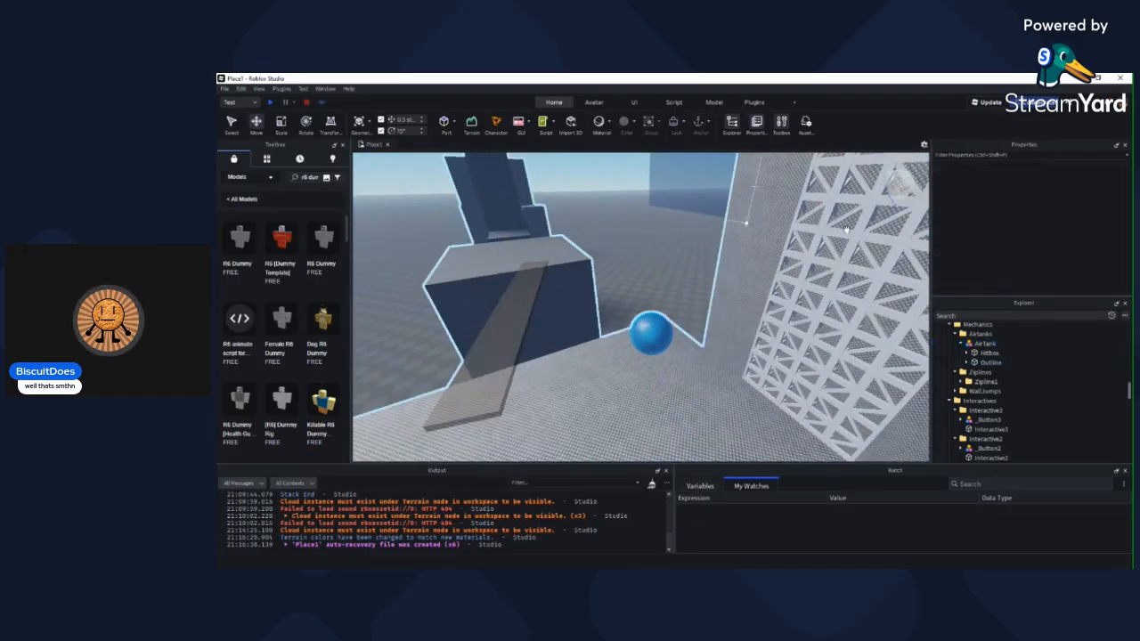
{"action": "left_click", "coordinate": [674, 336]}
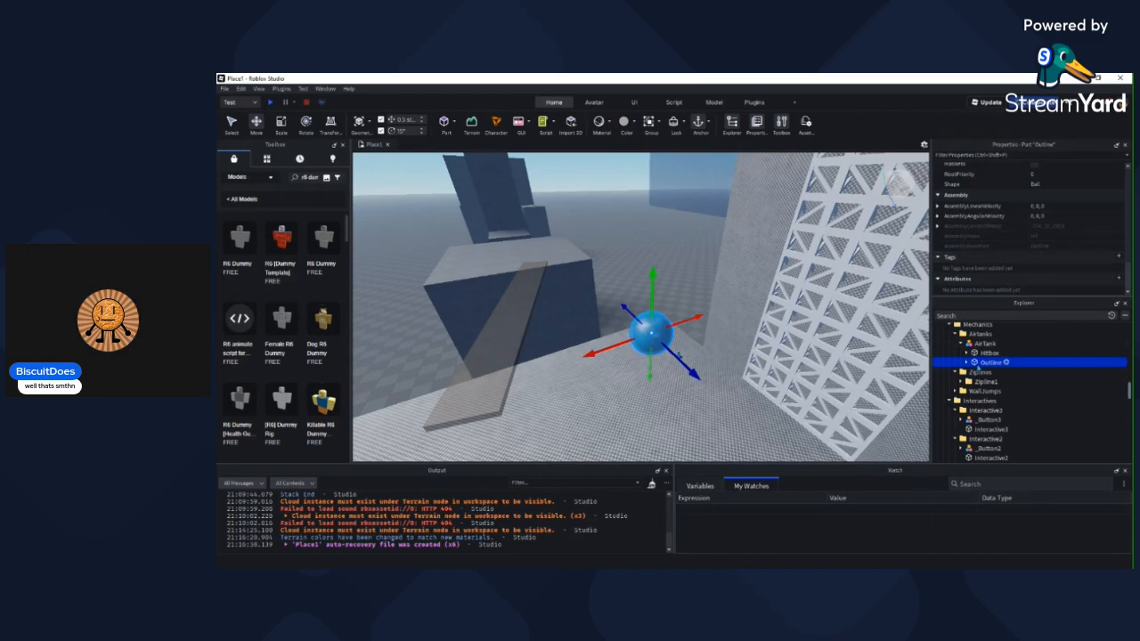
{"action": "left_click", "coordinate": [984, 344]}
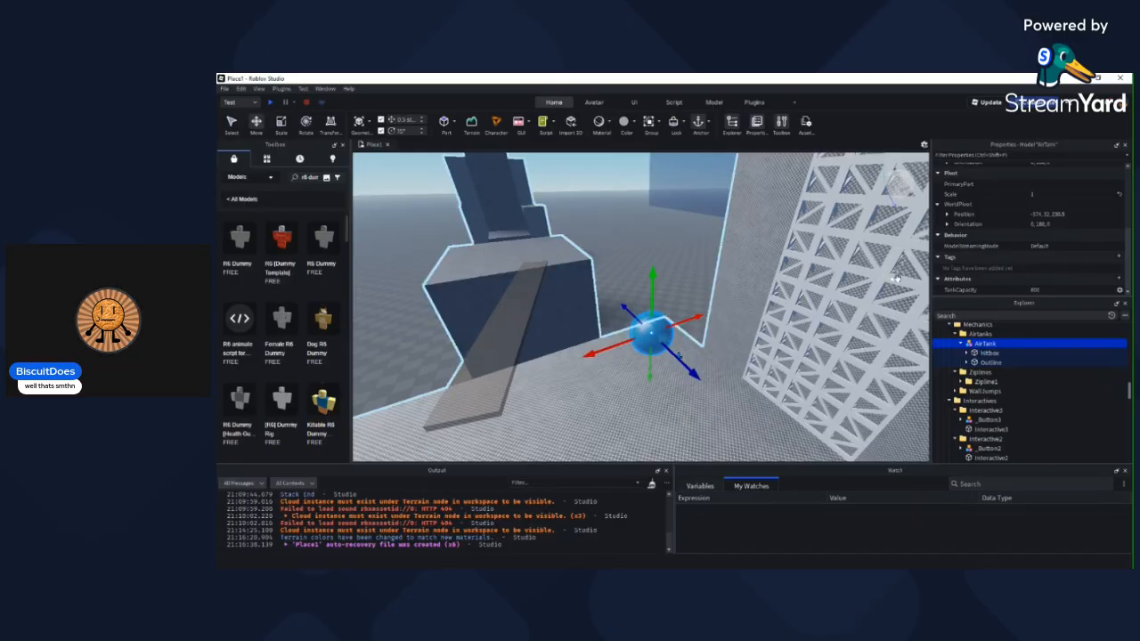
Step: Examine the No Air Loss (Water) and NoSwim (Acid) samples in the Water States display of the map making kit
{"action": "left_click", "coordinate": [705, 250]}
{"action": "right_click_drag", "start_coordinate": [705, 250], "coordinate": [723, 290]}
{"action": "key", "text": "w"}
{"action": "key", "text": "w"}
{"action": "key", "text": "w"}
{"action": "scroll", "coordinate": [723, 287], "scroll_direction": "down", "scroll_amount": 10}
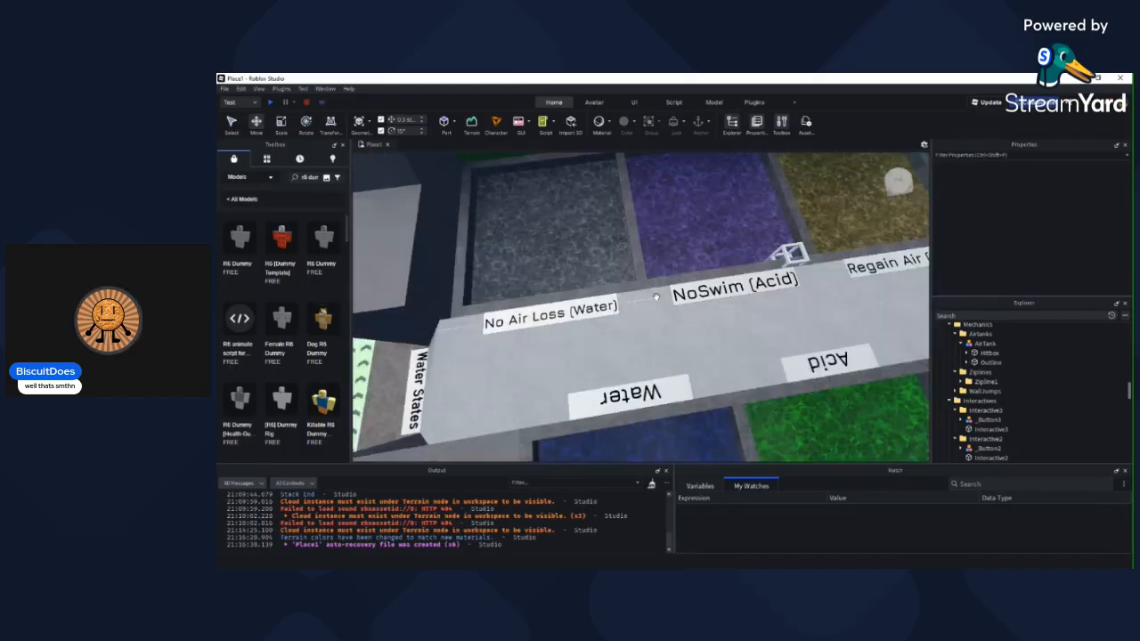
{"action": "right_click_drag", "start_coordinate": [670, 228], "coordinate": [649, 259]}
{"action": "key", "text": "w"}
{"action": "key", "text": "w"}
{"action": "key", "text": "s"}
{"action": "right_click_drag", "start_coordinate": [629, 221], "coordinate": [640, 223]}
{"action": "scroll", "coordinate": [628, 222], "scroll_direction": "up", "scroll_amount": 2}
{"action": "scroll", "coordinate": [635, 228], "scroll_direction": "down", "scroll_amount": 5}
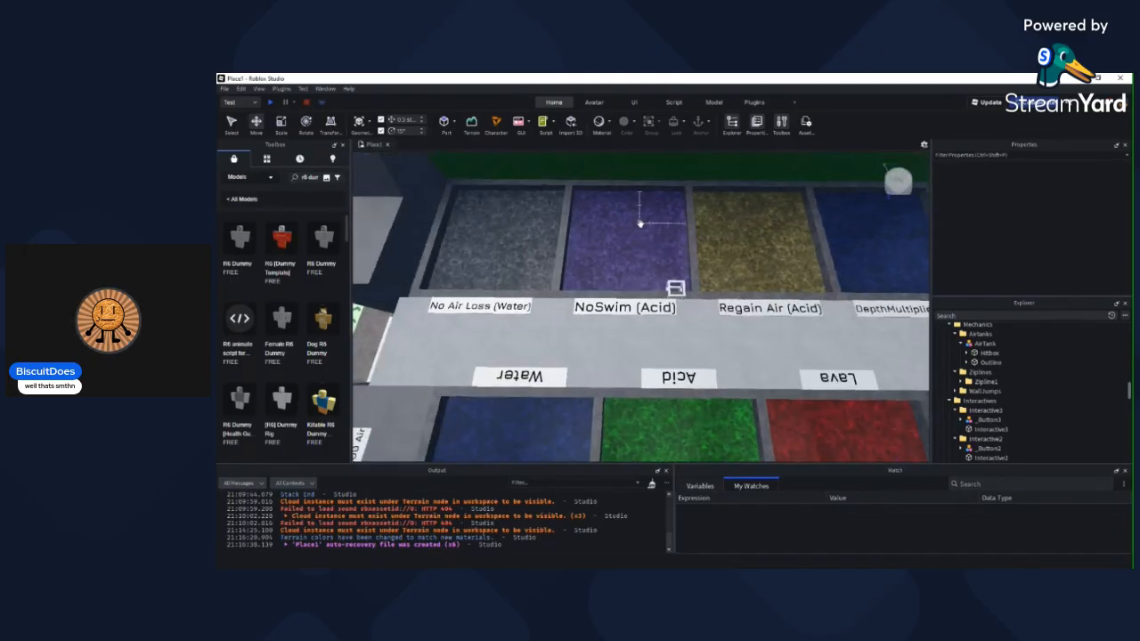
{"action": "scroll", "coordinate": [643, 235], "scroll_direction": "up", "scroll_amount": 3}
{"action": "right_click_drag", "start_coordinate": [643, 235], "coordinate": [686, 299]}
{"action": "scroll", "coordinate": [633, 254], "scroll_direction": "down", "scroll_amount": 1}
{"action": "scroll", "coordinate": [686, 299], "scroll_direction": "down", "scroll_amount": 2}
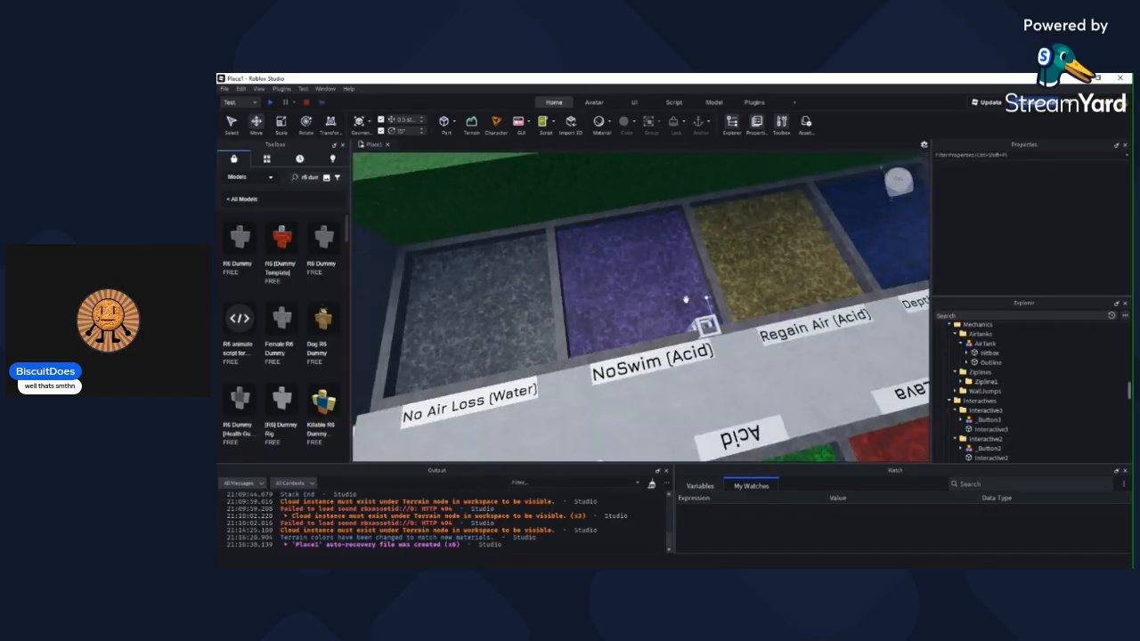
Step: Examine the Regain Air (Acid) and DepthMultiplier (Water) samples in the Water States display
{"action": "right_click_drag", "start_coordinate": [812, 261], "coordinate": [772, 254]}
{"action": "scroll", "coordinate": [829, 262], "scroll_direction": "up", "scroll_amount": 3}
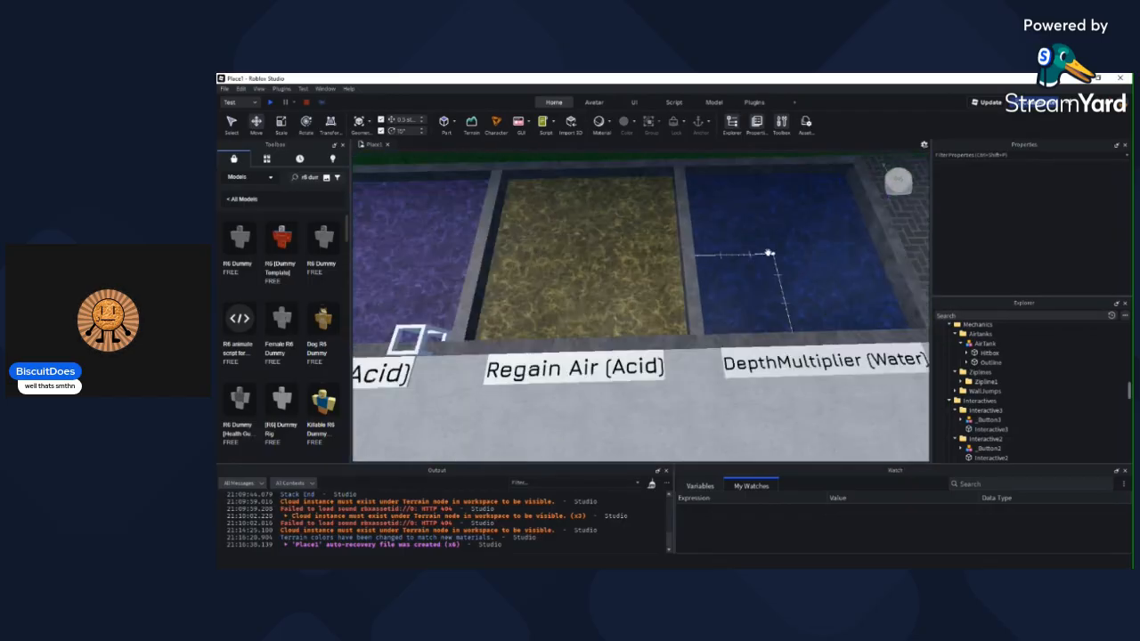
{"action": "scroll", "coordinate": [486, 221], "scroll_direction": "down", "scroll_amount": 4}
{"action": "right_click_drag", "start_coordinate": [487, 221], "coordinate": [591, 231]}
{"action": "scroll", "coordinate": [591, 232], "scroll_direction": "up", "scroll_amount": 4}
{"action": "scroll", "coordinate": [588, 230], "scroll_direction": "down", "scroll_amount": 3}
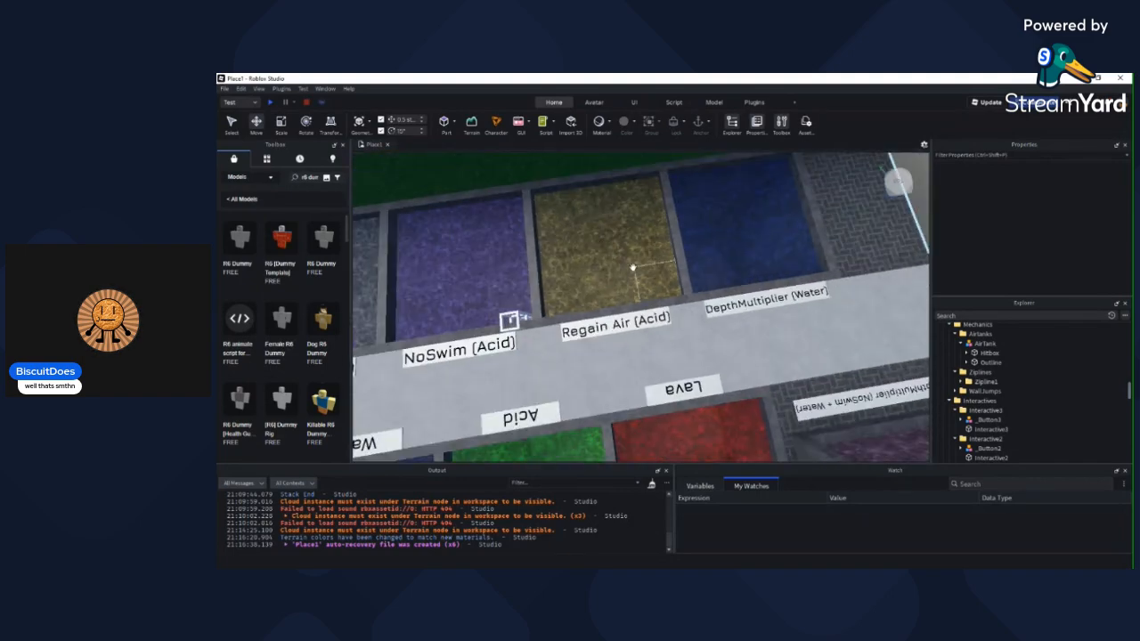
{"action": "right_click_drag", "start_coordinate": [634, 267], "coordinate": [621, 265]}
{"action": "scroll", "coordinate": [631, 268], "scroll_direction": "up", "scroll_amount": 3}
{"action": "right_click_drag", "start_coordinate": [714, 321], "coordinate": [779, 397]}
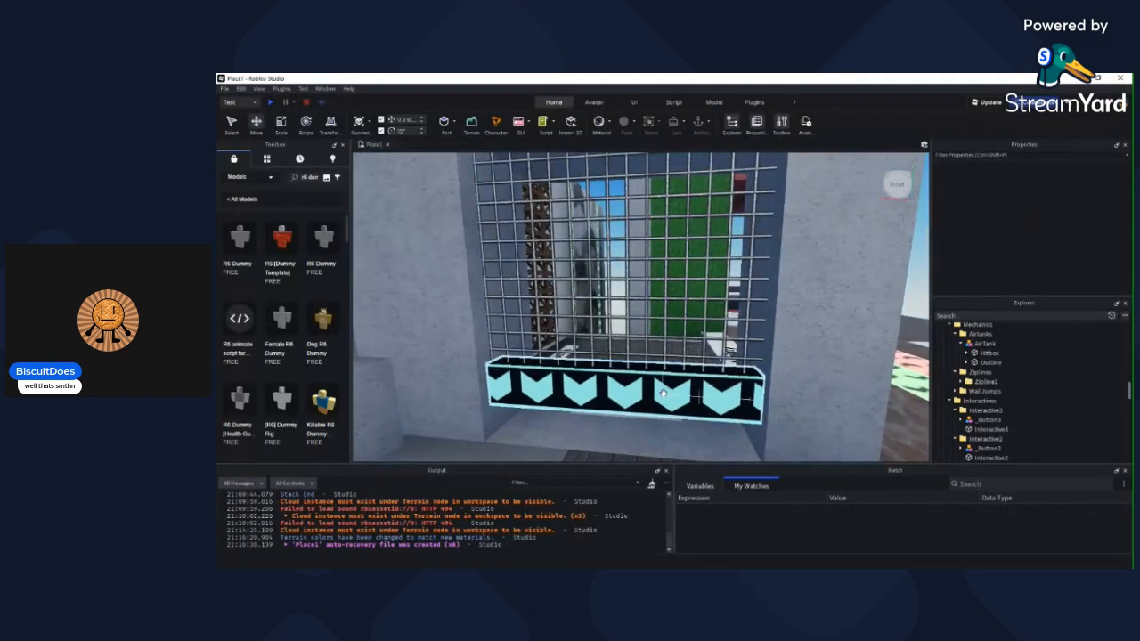
Step: Copy the SlideBeam part below the grate at the end of the Buttons display in the map making kit
{"action": "left_click", "coordinate": [662, 393]}
{"action": "right_click_drag", "start_coordinate": [663, 339], "coordinate": [673, 261]}
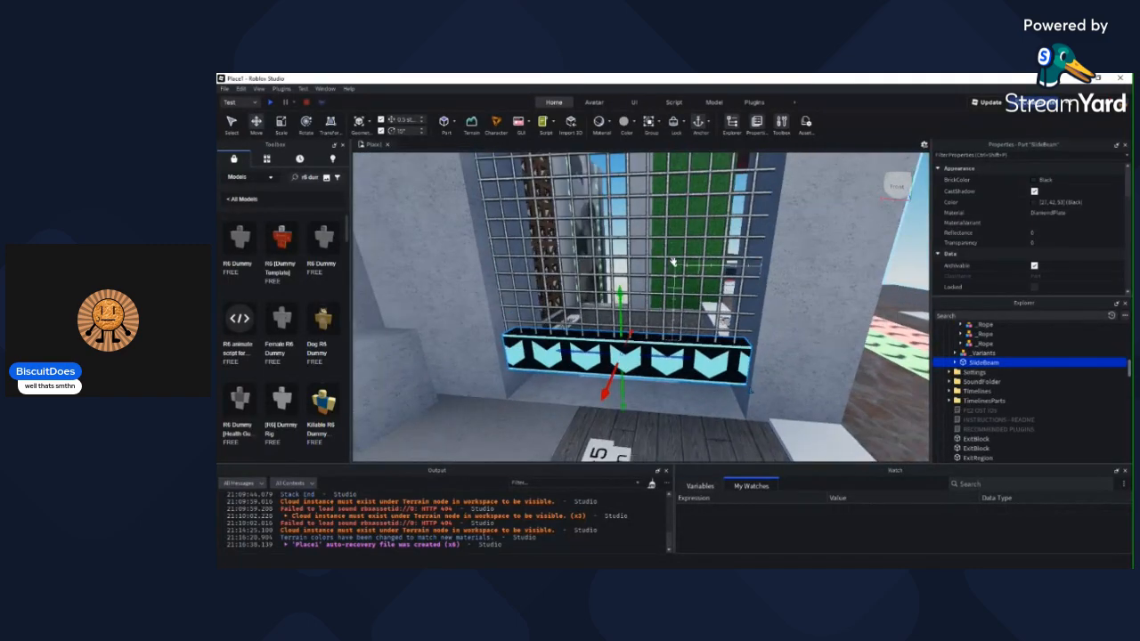
{"action": "scroll", "coordinate": [673, 262], "scroll_direction": "down", "scroll_amount": 5}
{"action": "left_click", "coordinate": [669, 272]}
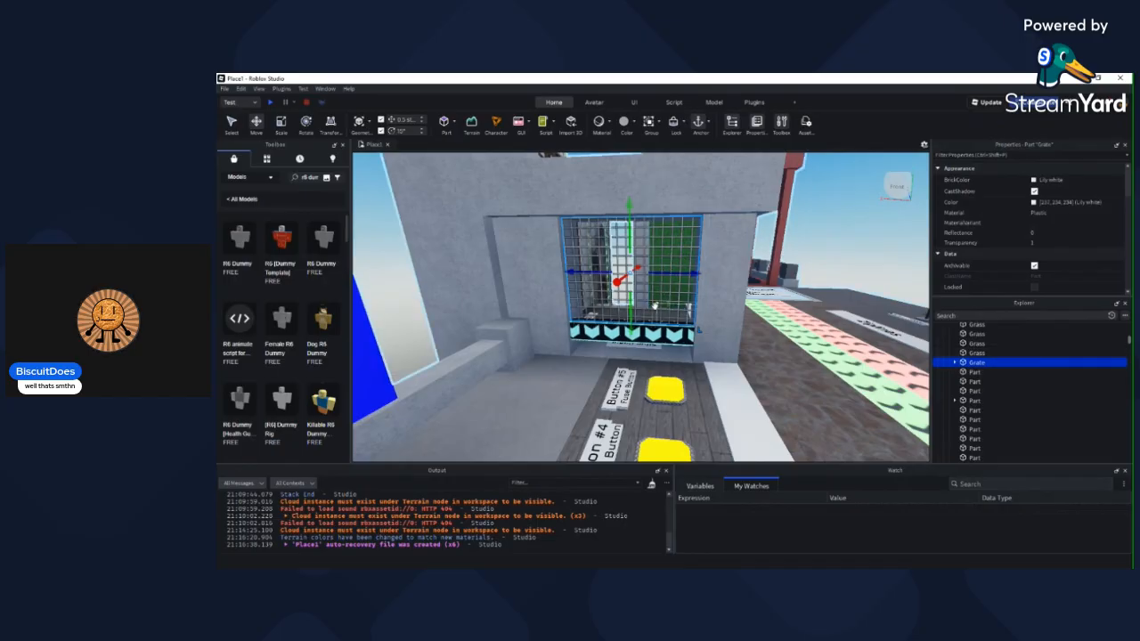
{"action": "left_click", "coordinate": [665, 341]}
{"action": "scroll", "coordinate": [665, 341], "scroll_direction": "up", "scroll_amount": 5}
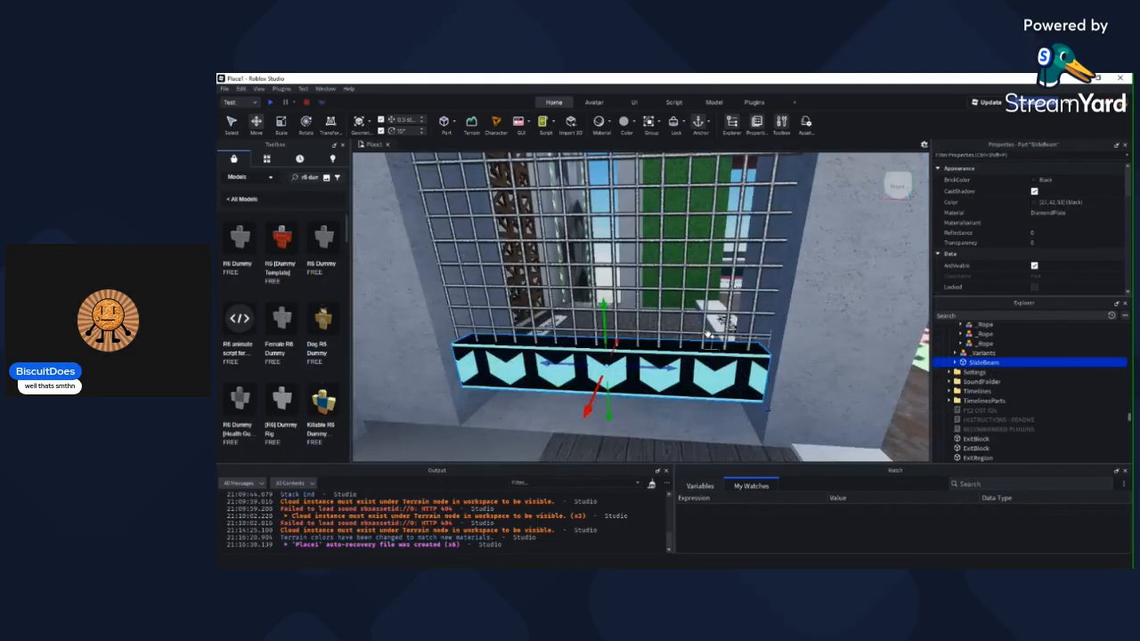
{"action": "right_click_drag", "start_coordinate": [664, 341], "coordinate": [754, 341]}
{"action": "scroll", "coordinate": [753, 341], "scroll_direction": "down", "scroll_amount": 6}
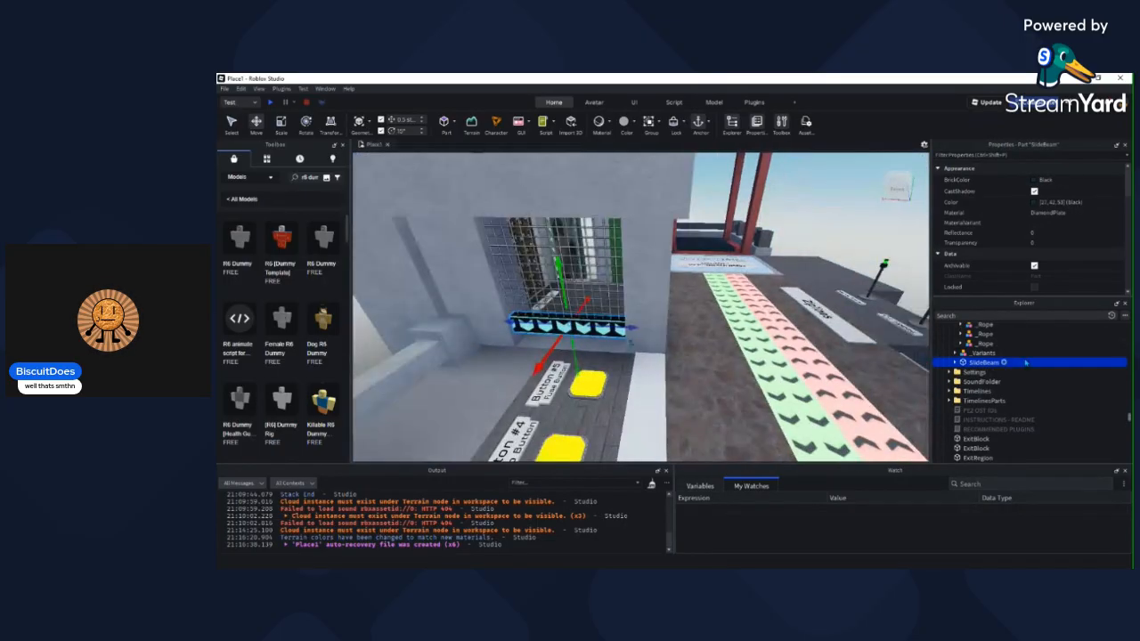
{"action": "key", "text": "s"}
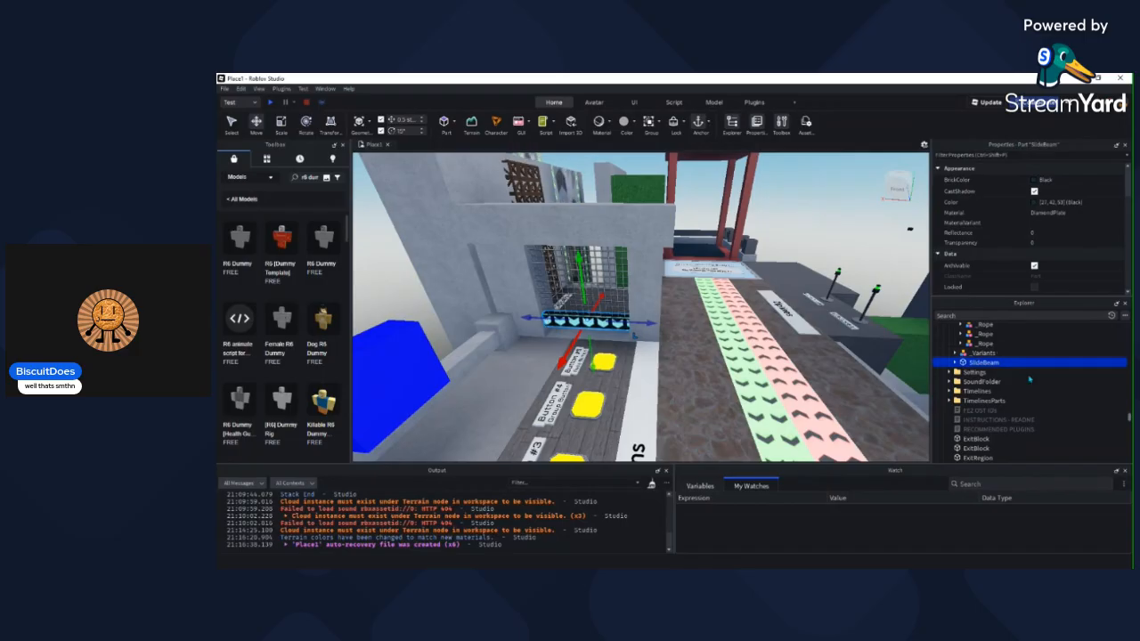
Step: Add a new folder named SlideBeam inside the Mechanics folder of Fe2Map
{"action": "right_click_drag", "start_coordinate": [855, 356], "coordinate": [718, 294]}
{"action": "scroll", "coordinate": [693, 311], "scroll_direction": "up", "scroll_amount": 8}
{"action": "scroll", "coordinate": [700, 313], "scroll_direction": "up", "scroll_amount": 5}
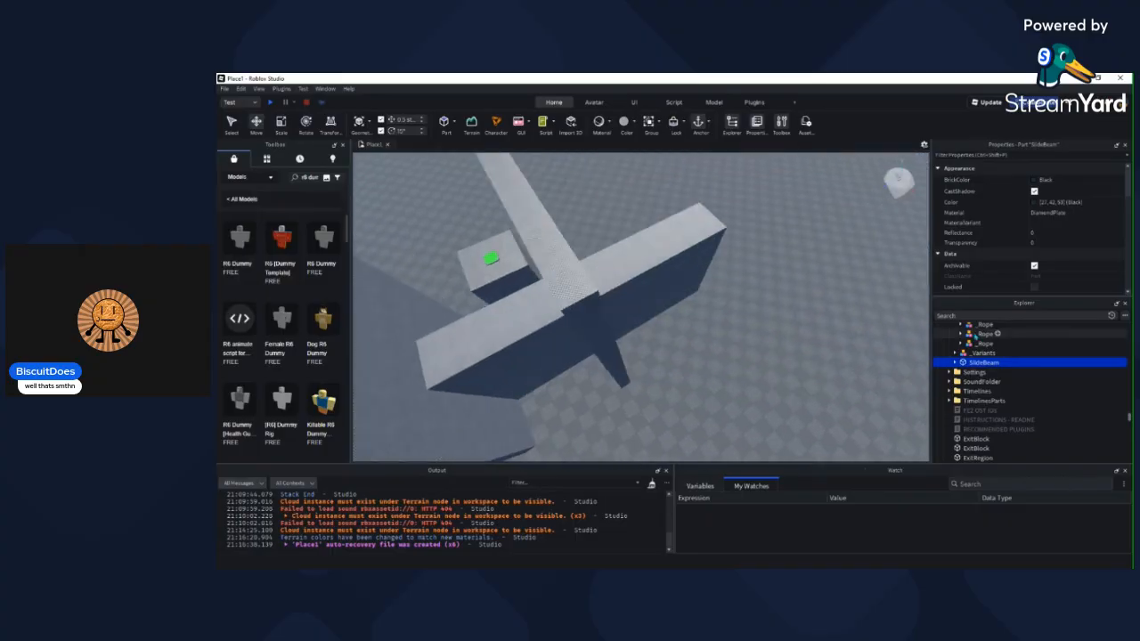
{"action": "scroll", "coordinate": [977, 338], "scroll_direction": "down", "scroll_amount": 3}
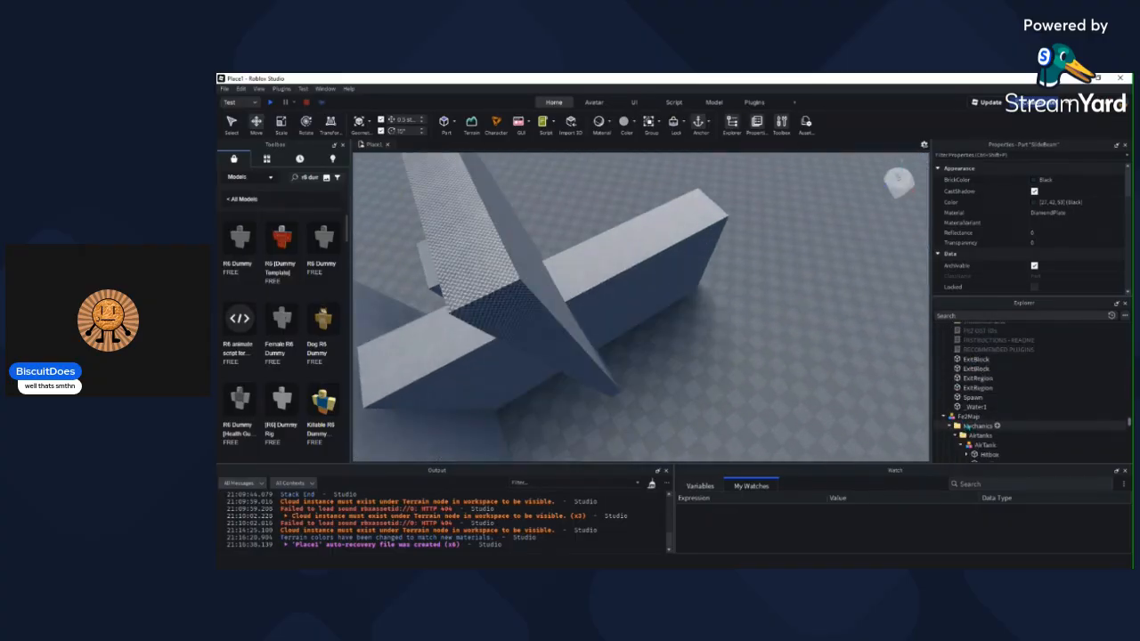
{"action": "scroll", "coordinate": [968, 422], "scroll_direction": "down", "scroll_amount": 1}
{"action": "left_click", "coordinate": [956, 409]}
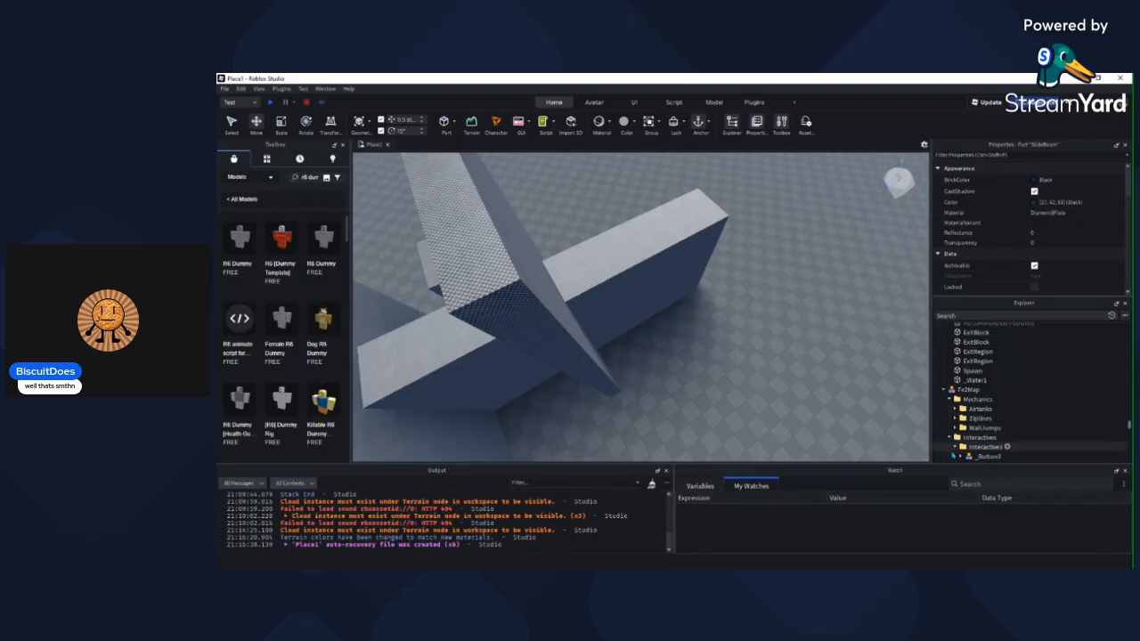
{"action": "left_click", "coordinate": [996, 401]}
{"action": "left_click", "coordinate": [939, 373]}
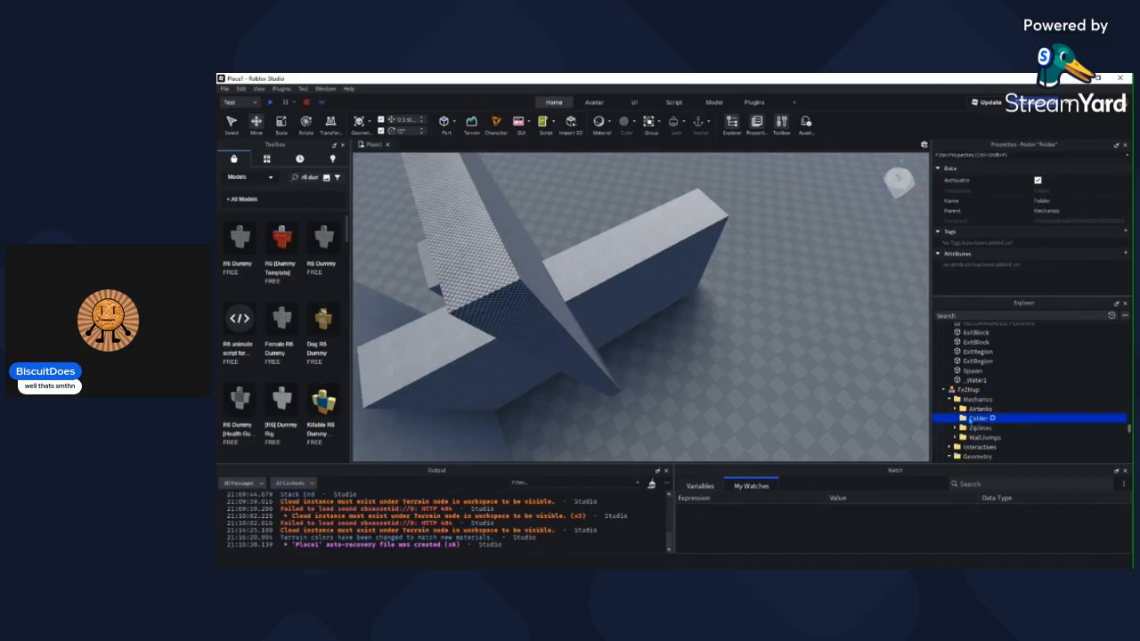
{"action": "key", "text": "F2"}
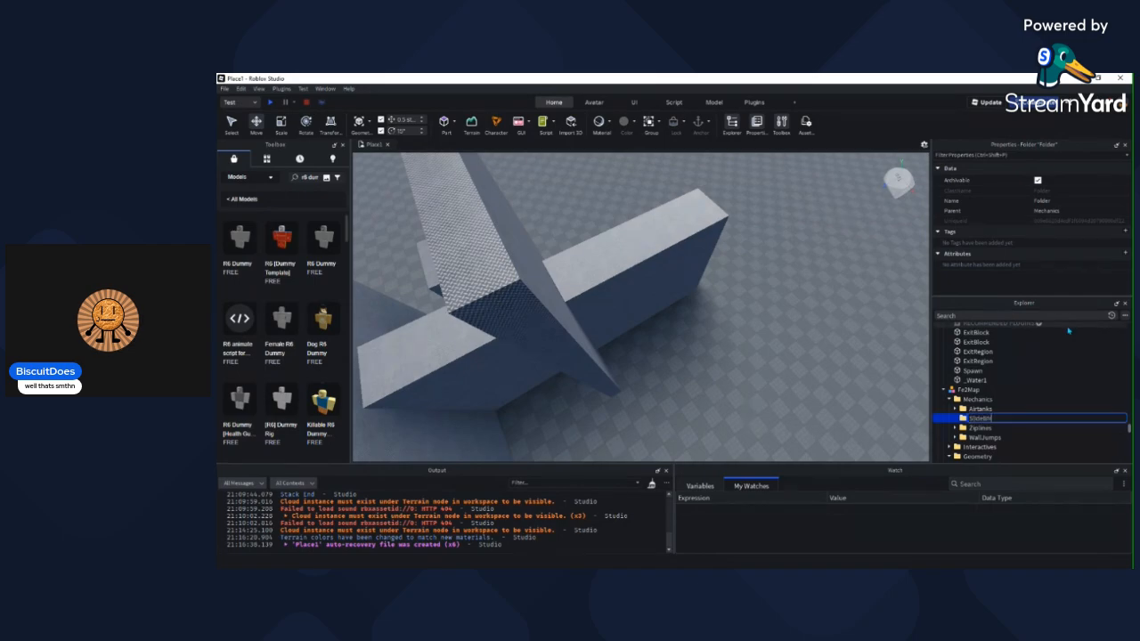
{"action": "key", "text": "Return"}
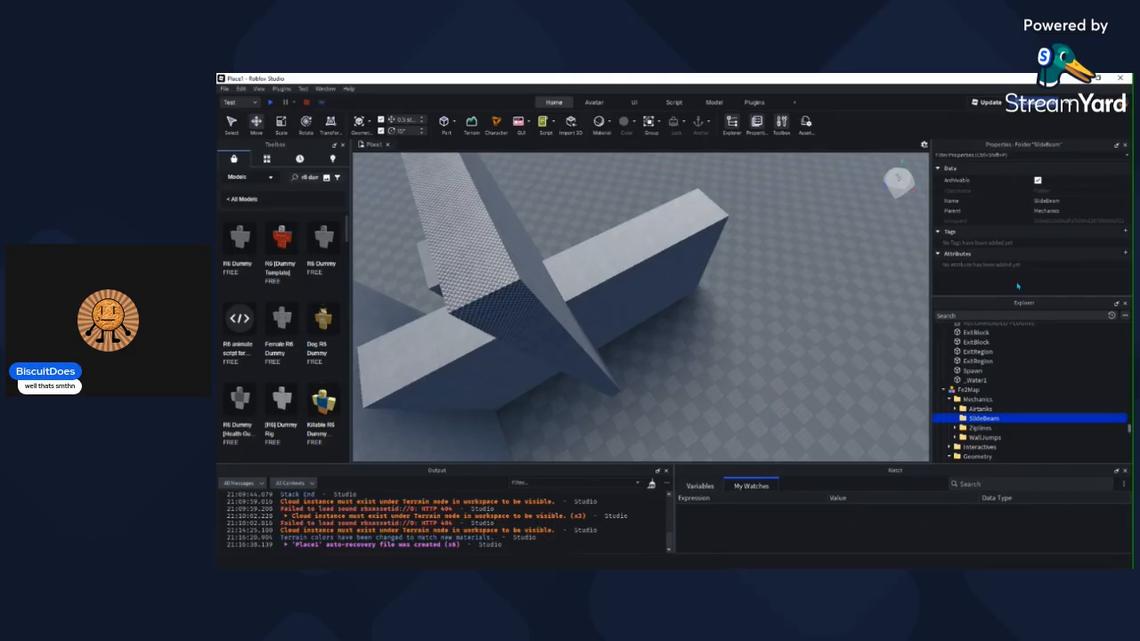
Step: Paste the SlideBeam part into the SlideBeam folder and place it across the course walkway, raised off the floor
{"action": "key", "text": "ctrl+shift+v"}
{"action": "key", "text": "f"}
{"action": "scroll", "coordinate": [637, 250], "scroll_direction": "down", "scroll_amount": 6}
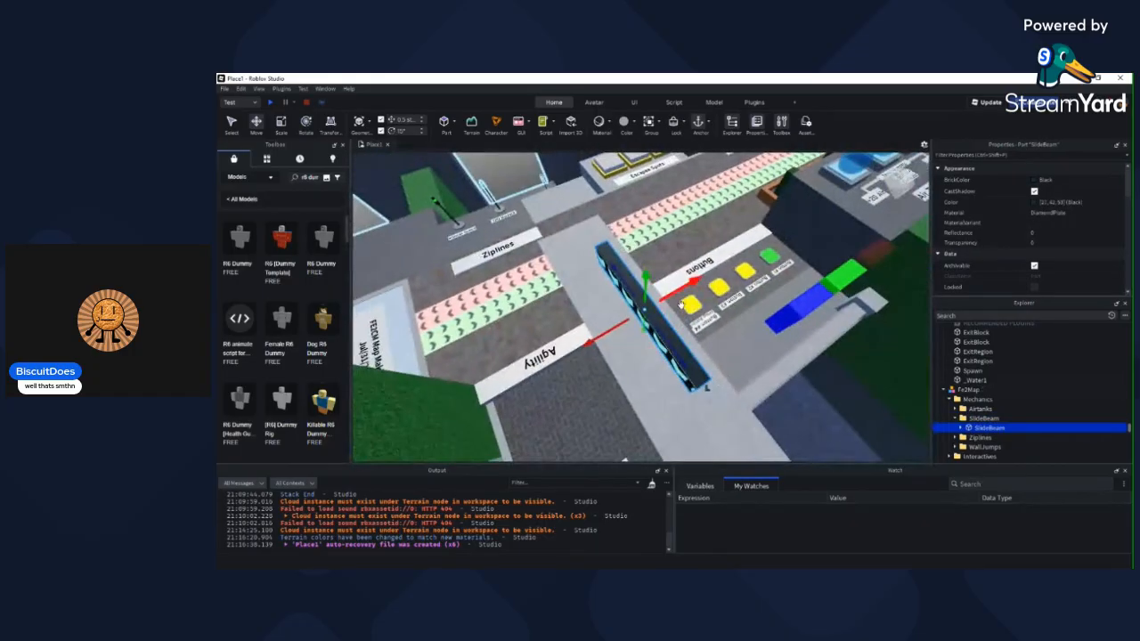
{"action": "left_click_drag", "start_coordinate": [647, 312], "coordinate": [659, 374]}
{"action": "key", "text": "w"}
{"action": "scroll", "coordinate": [624, 323], "scroll_direction": "up", "scroll_amount": 4}
{"action": "right_click_drag", "start_coordinate": [659, 374], "coordinate": [634, 350]}
{"action": "left_click_drag", "start_coordinate": [635, 349], "coordinate": [635, 350]}
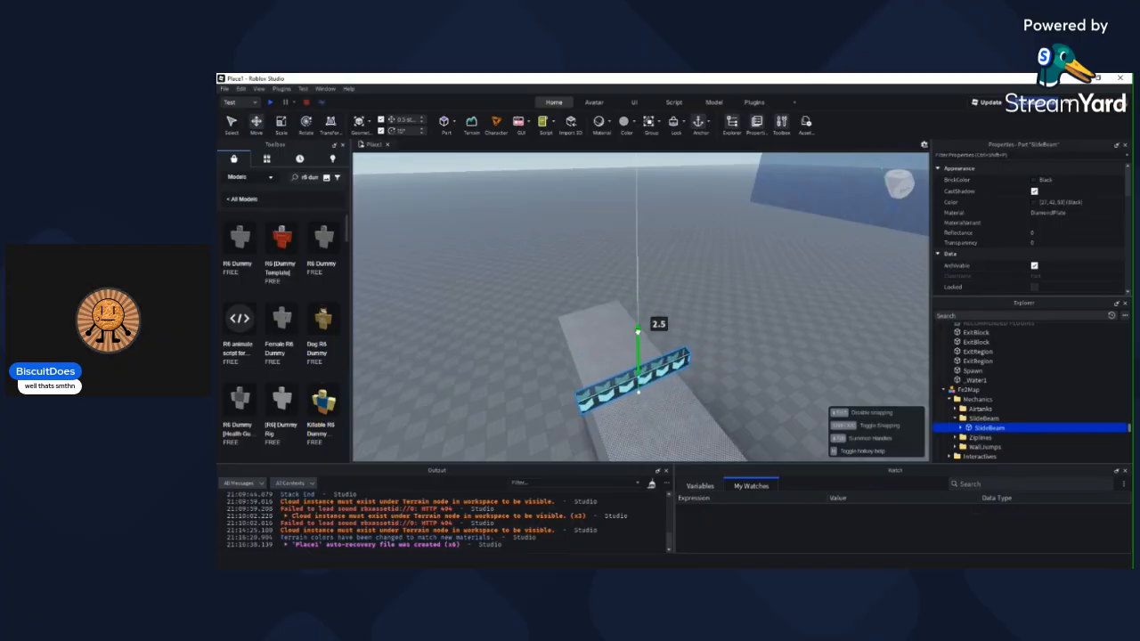
{"action": "left_click_drag", "start_coordinate": [637, 336], "coordinate": [637, 337]}
Step: Fine-tune the SlideBeam's height above the walkway from a side view
{"action": "right_click_drag", "start_coordinate": [694, 400], "coordinate": [640, 389]}
{"action": "key", "text": "w"}
{"action": "key", "text": "w"}
{"action": "key", "text": "s"}
{"action": "key", "text": "s"}
{"action": "key", "text": "w"}
{"action": "key", "text": "s"}
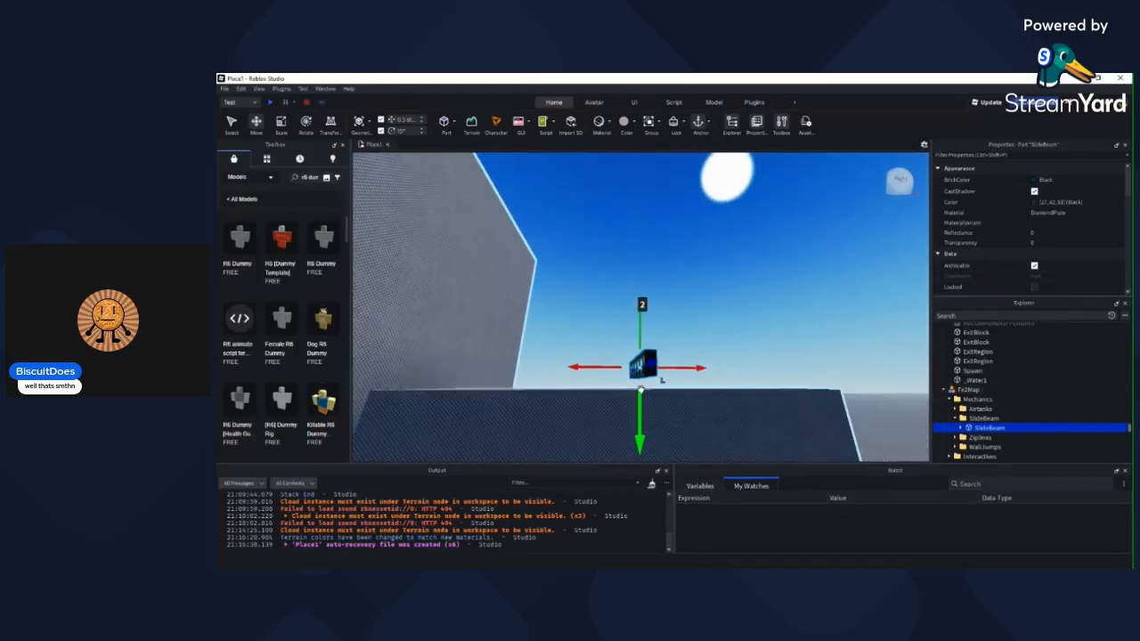
{"action": "left_click_drag", "start_coordinate": [641, 399], "coordinate": [641, 398]}
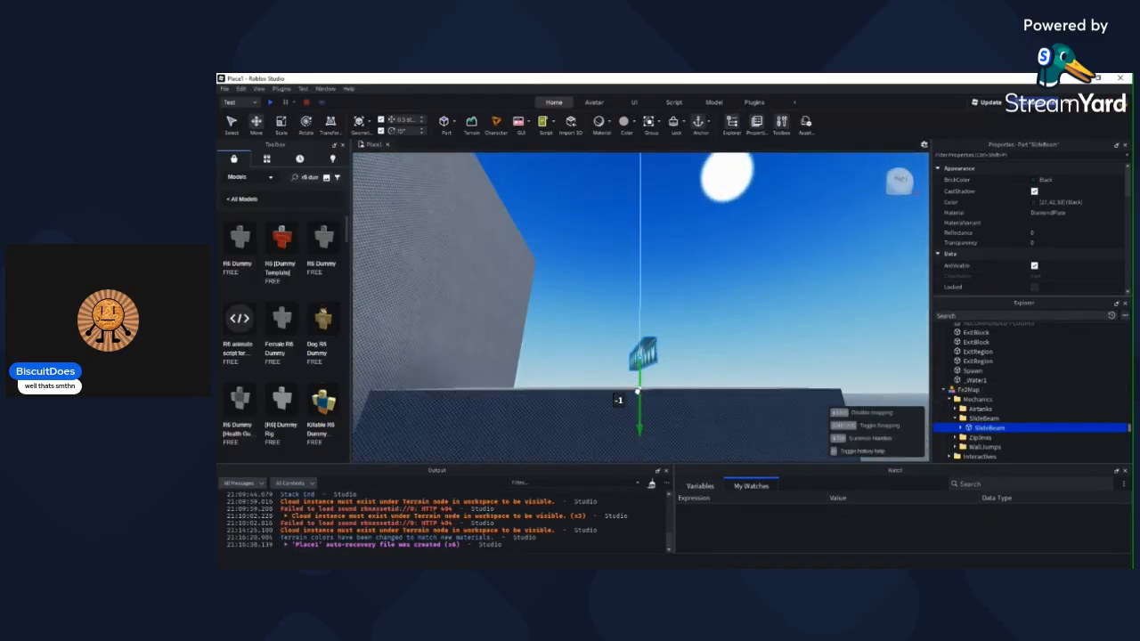
{"action": "left_click_drag", "start_coordinate": [642, 411], "coordinate": [642, 412]}
{"action": "key", "text": "w"}
{"action": "right_click_drag", "start_coordinate": [651, 414], "coordinate": [652, 401]}
{"action": "key", "text": "w"}
{"action": "key", "text": "s"}
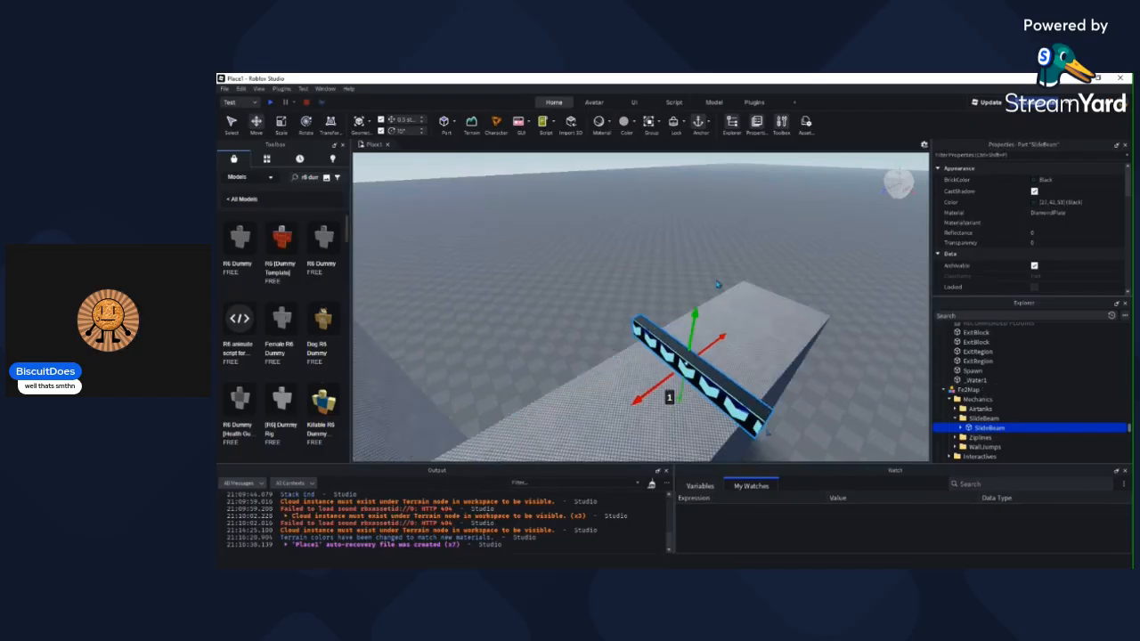
Step: Raise the SlideBeam about 2 studs higher above the walkway
{"action": "left_click", "coordinate": [718, 284]}
{"action": "left_click", "coordinate": [691, 360]}
{"action": "left_click_drag", "start_coordinate": [693, 340], "coordinate": [694, 337]}
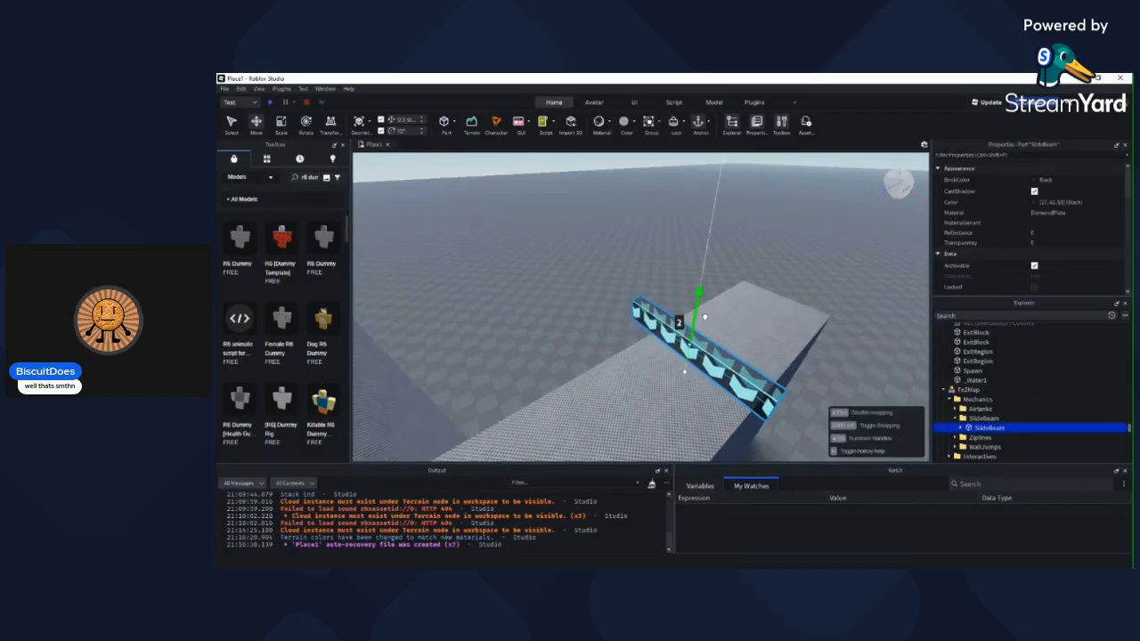
{"action": "left_click_drag", "start_coordinate": [705, 317], "coordinate": [706, 317]}
{"action": "key", "text": "w"}
{"action": "right_click_drag", "start_coordinate": [728, 341], "coordinate": [728, 341]}
Step: Stretch one end of the SlideBeam lengthwise past the walkway's edge and try widening the beam
{"action": "mouse_move", "coordinate": [698, 267]}
{"action": "right_mouse_down"}
{"action": "mouse_move", "coordinate": [720, 289]}
{"action": "mouse_move", "coordinate": [711, 284]}
{"action": "right_mouse_up"}
{"action": "left_click", "coordinate": [721, 289]}
{"action": "key", "text": "s"}
{"action": "key", "text": "w"}
{"action": "key", "text": "a"}
{"action": "left_click", "coordinate": [711, 284]}
{"action": "key", "text": "d"}
{"action": "key", "text": "ctrl+3"}
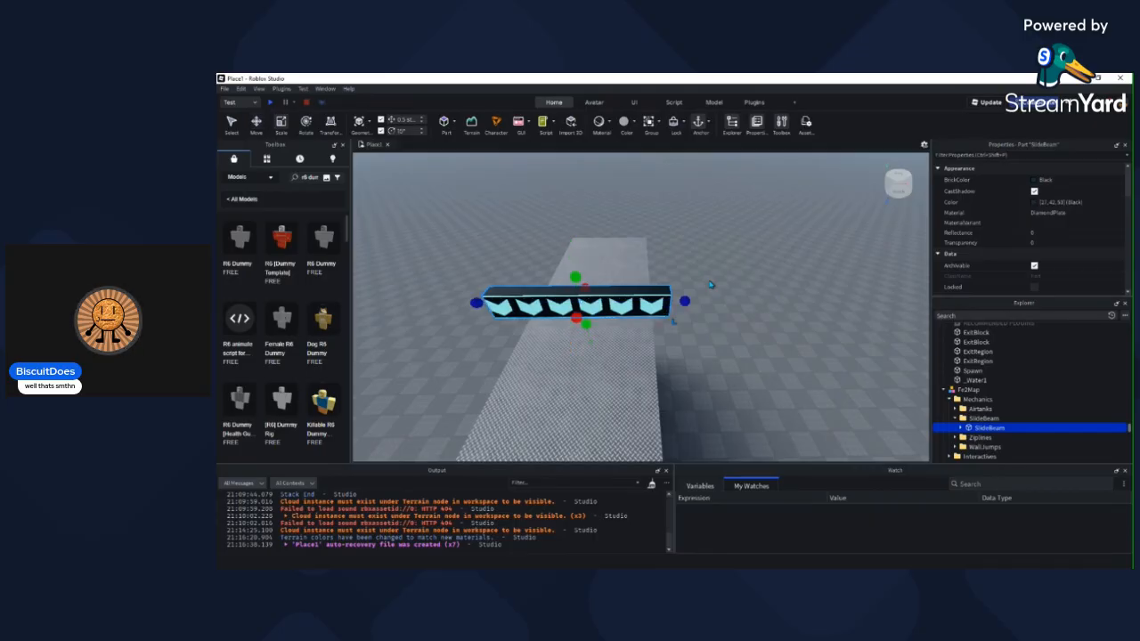
{"action": "left_click_drag", "start_coordinate": [686, 301], "coordinate": [743, 299]}
{"action": "key", "text": "d"}
{"action": "right_click_drag", "start_coordinate": [742, 299], "coordinate": [718, 329]}
{"action": "left_click_drag", "start_coordinate": [711, 334], "coordinate": [710, 335]}
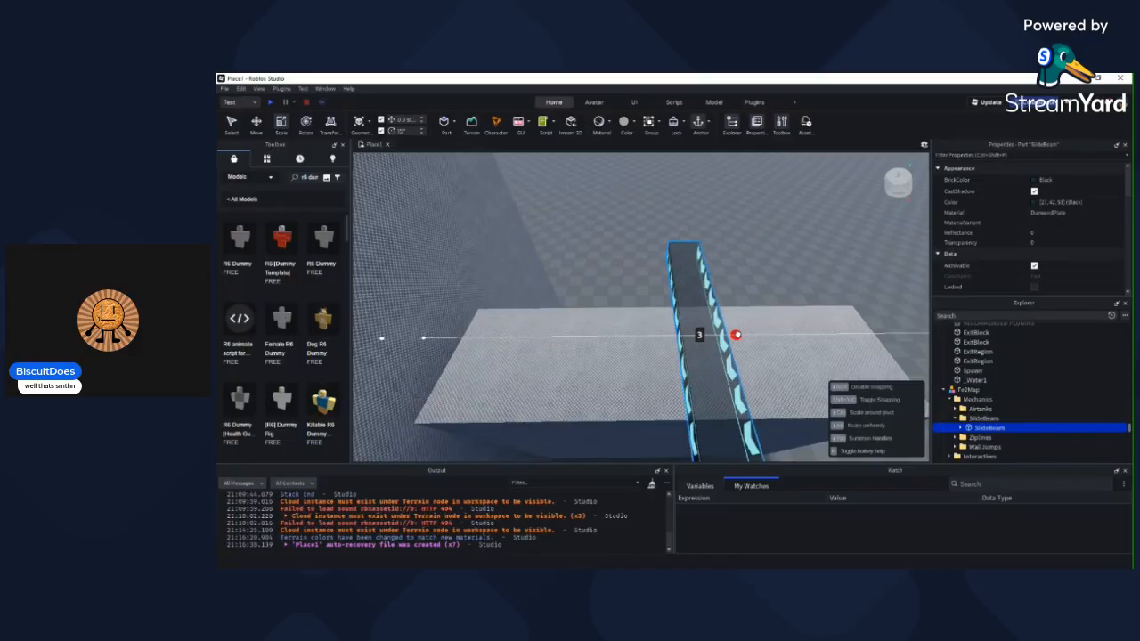
{"action": "right_click_drag", "start_coordinate": [760, 329], "coordinate": [738, 322]}
Step: Stretch the SlideBeam's other end so it overhangs the opposite edge of the walkway
{"action": "scroll", "coordinate": [737, 322], "scroll_direction": "down", "scroll_amount": 3}
{"action": "left_click_drag", "start_coordinate": [650, 276], "coordinate": [596, 281]}
{"action": "key", "text": "a"}
{"action": "right_click_drag", "start_coordinate": [608, 284], "coordinate": [614, 286]}
{"action": "left_click", "coordinate": [802, 249]}
{"action": "key", "text": "a"}
{"action": "right_click_drag", "start_coordinate": [802, 249], "coordinate": [751, 271]}
{"action": "key", "text": "a"}
{"action": "key", "text": "d"}
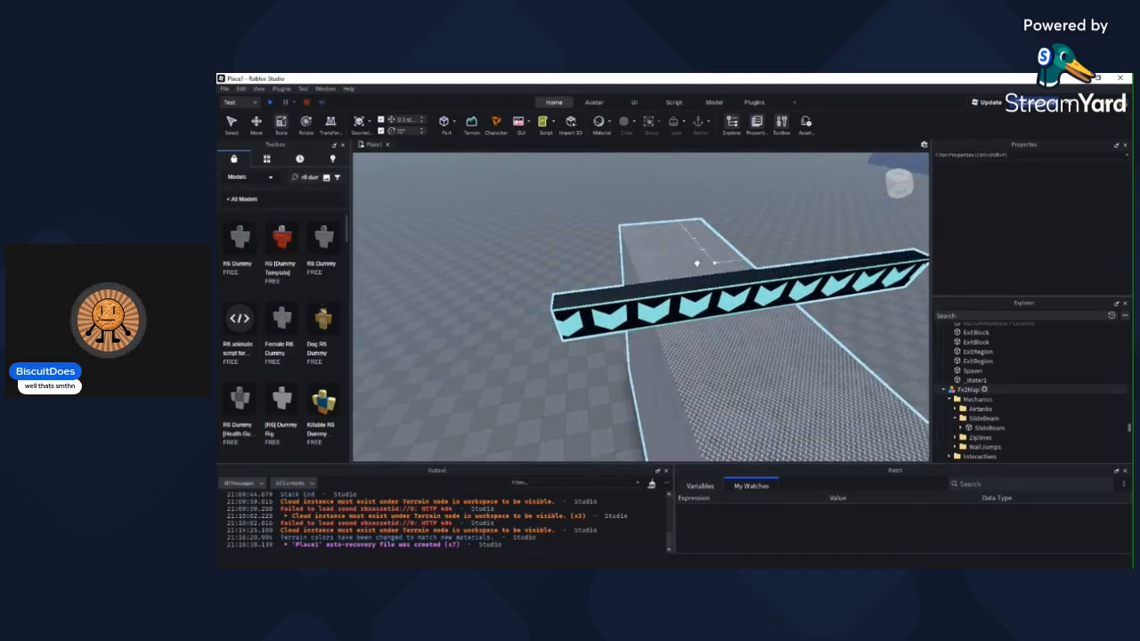
Step: Examine the resized SlideBeam above the walkway from several angles and check its folder
{"action": "mouse_move", "coordinate": [649, 276]}
{"action": "right_mouse_down"}
{"action": "mouse_move", "coordinate": [620, 269]}
{"action": "mouse_move", "coordinate": [658, 280]}
{"action": "right_mouse_up"}
{"action": "scroll", "coordinate": [672, 223], "scroll_direction": "down", "scroll_amount": 5}
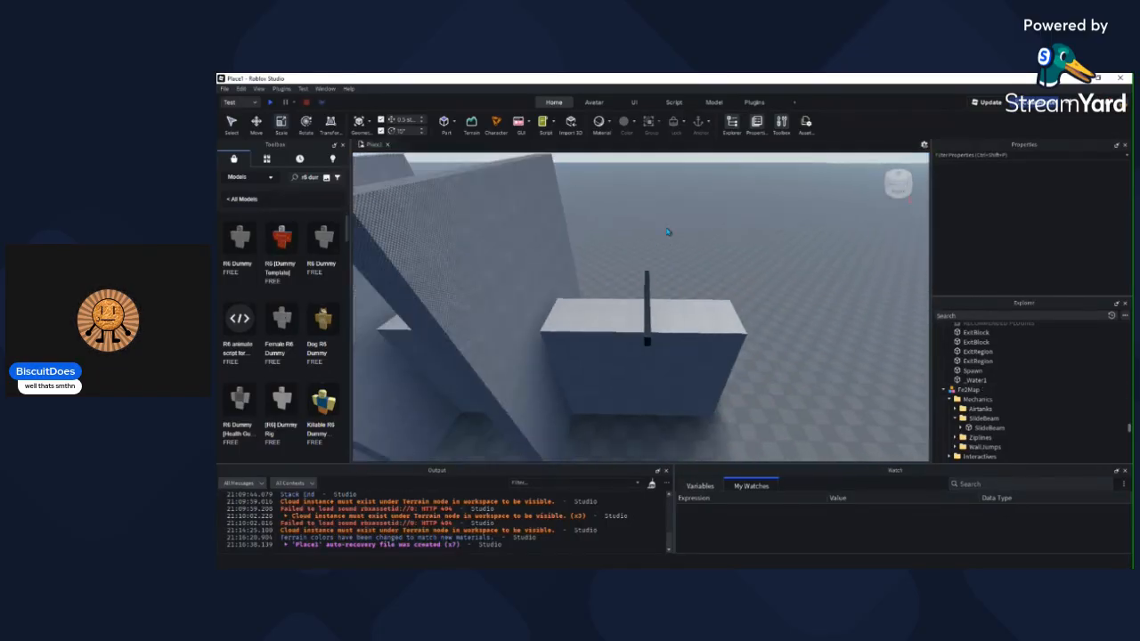
{"action": "right_click_drag", "start_coordinate": [664, 290], "coordinate": [664, 292]}
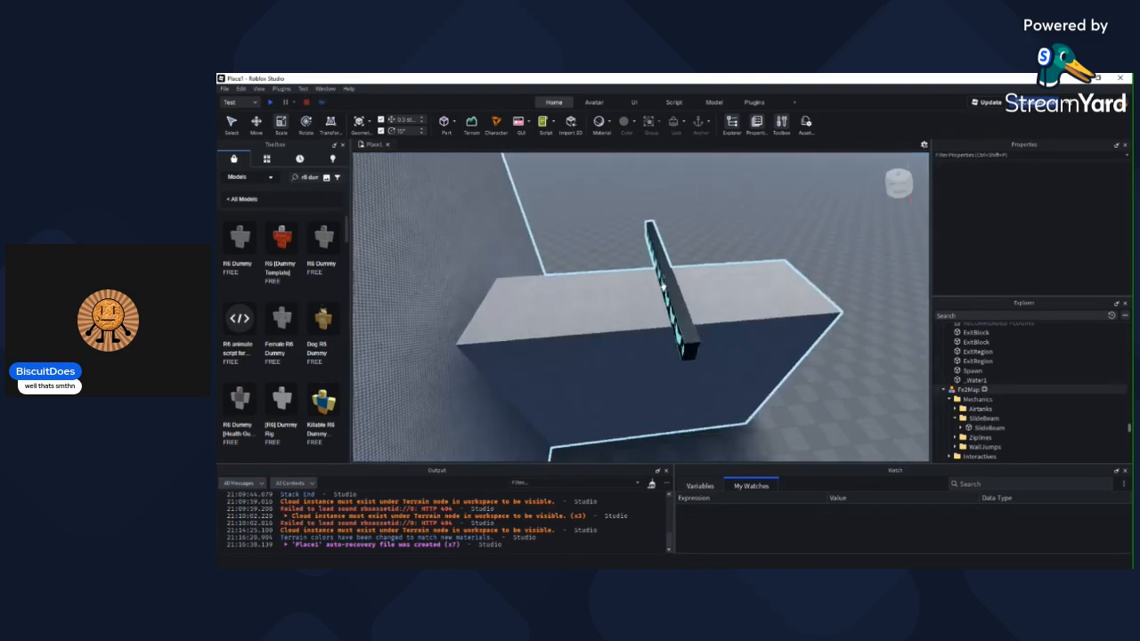
{"action": "scroll", "coordinate": [572, 180], "scroll_direction": "up", "scroll_amount": 3}
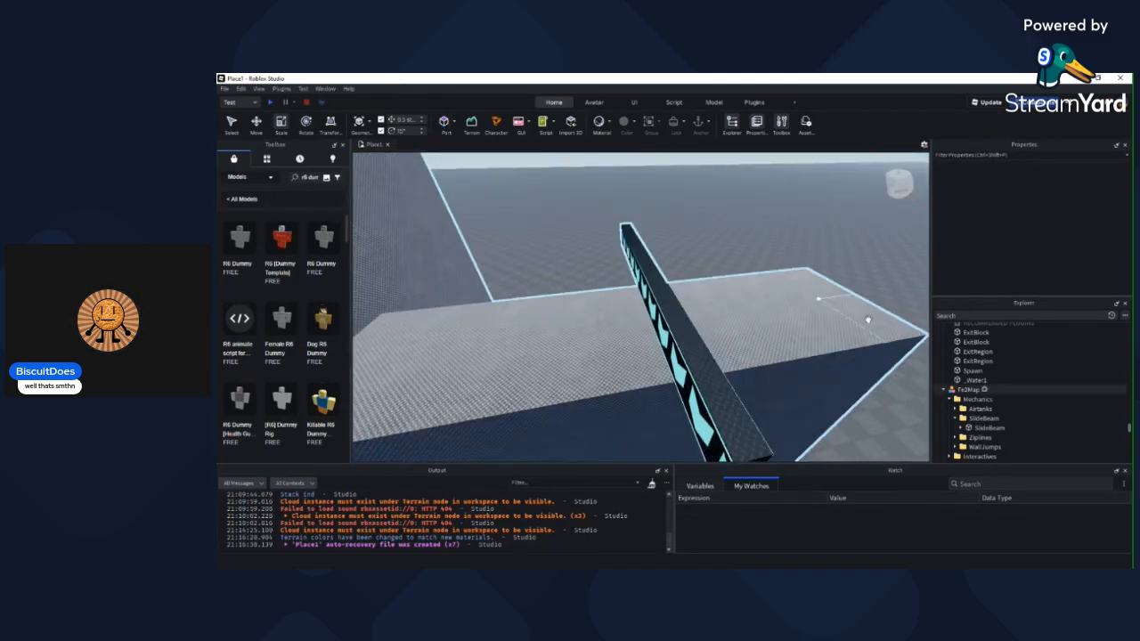
{"action": "left_click", "coordinate": [1004, 419]}
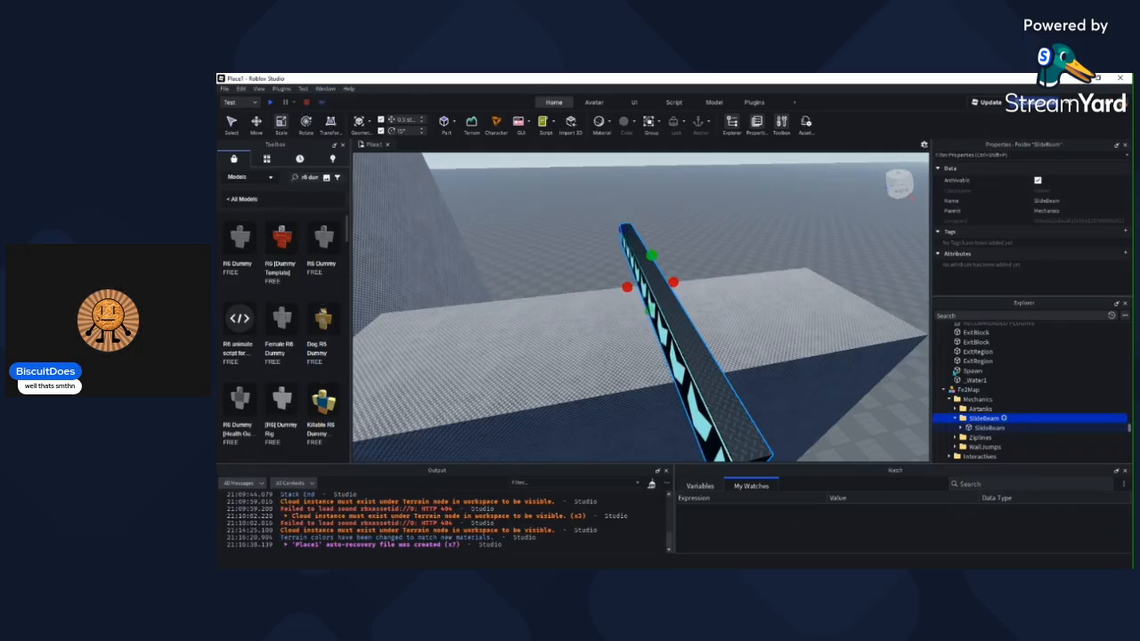
{"action": "left_click", "coordinate": [878, 276]}
{"action": "scroll", "coordinate": [784, 333], "scroll_direction": "down", "scroll_amount": 3}
{"action": "right_click_drag", "start_coordinate": [784, 333], "coordinate": [785, 338]}
{"action": "right_click_drag", "start_coordinate": [584, 295], "coordinate": [588, 296]}
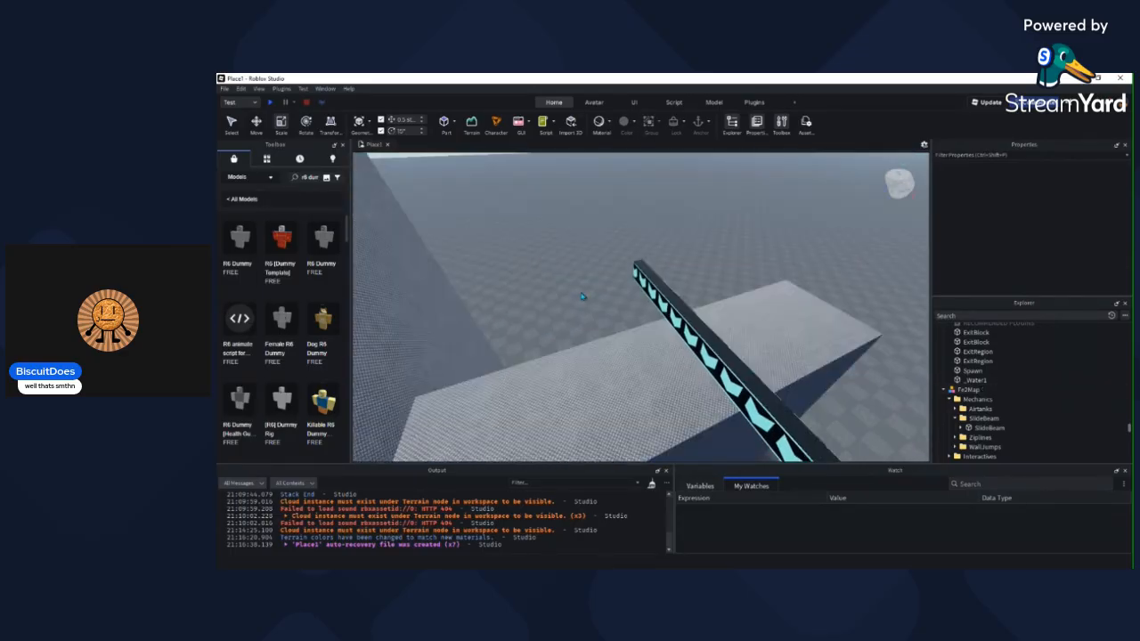
Step: Insert a new part and place it on the walkway's edge beside the SlideBeam
{"action": "scroll", "coordinate": [1059, 389], "scroll_direction": "down", "scroll_amount": 5}
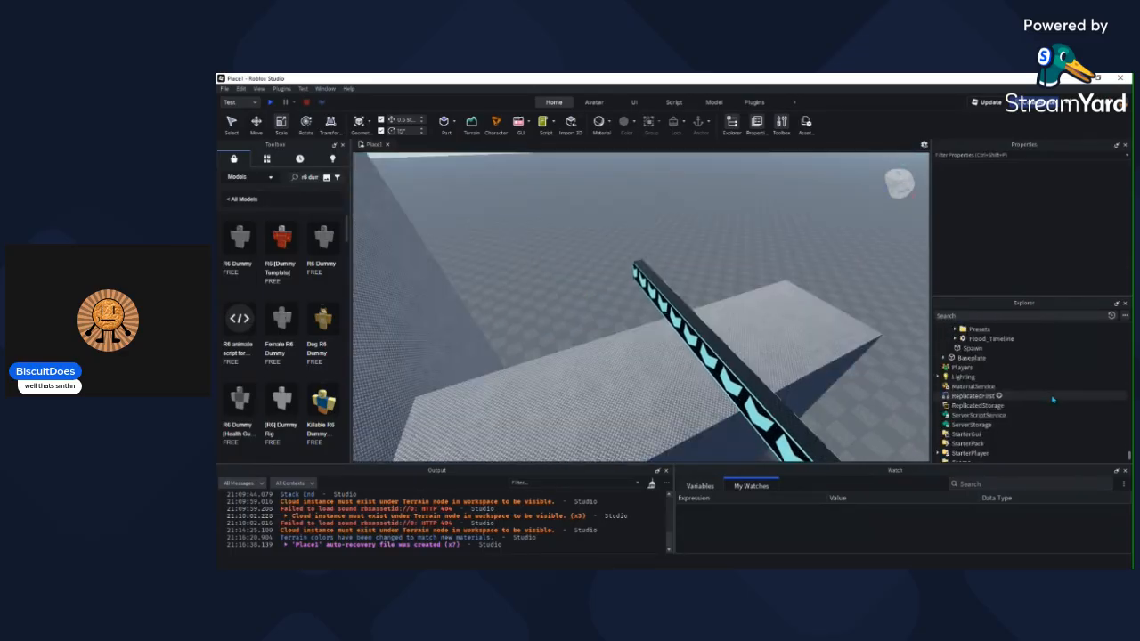
{"action": "scroll", "coordinate": [1053, 399], "scroll_direction": "up", "scroll_amount": 5}
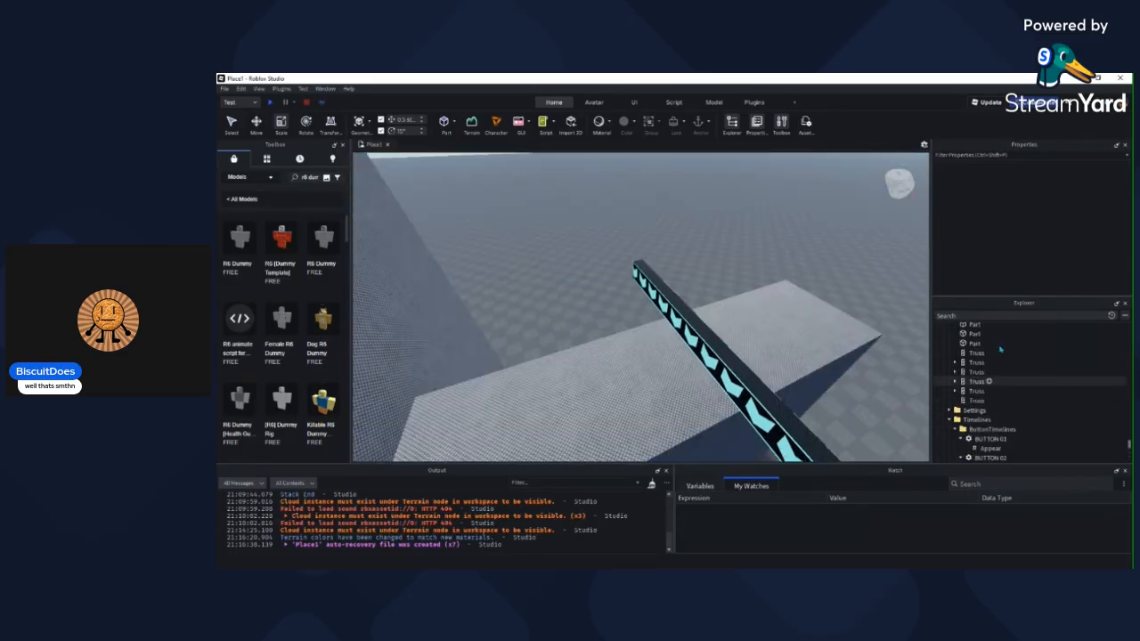
{"action": "left_click", "coordinate": [445, 125]}
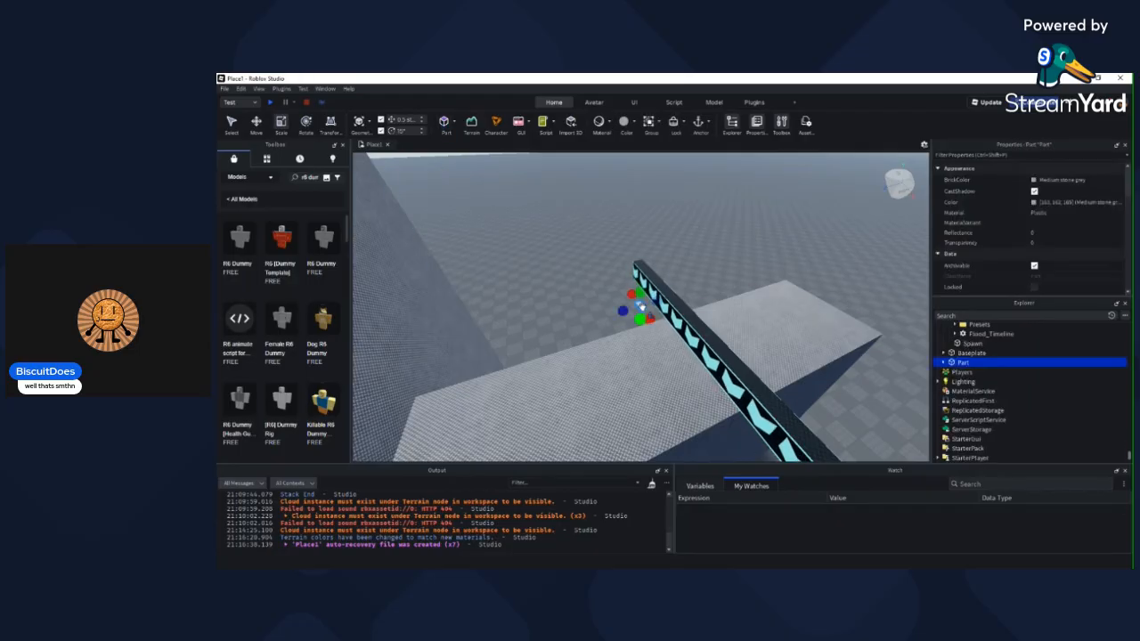
{"action": "mouse_move", "coordinate": [642, 308]}
{"action": "right_mouse_down"}
{"action": "mouse_move", "coordinate": [679, 323]}
{"action": "mouse_move", "coordinate": [638, 296]}
{"action": "right_mouse_up"}
{"action": "key", "text": "w"}
{"action": "left_click_drag", "start_coordinate": [638, 296], "coordinate": [630, 319]}
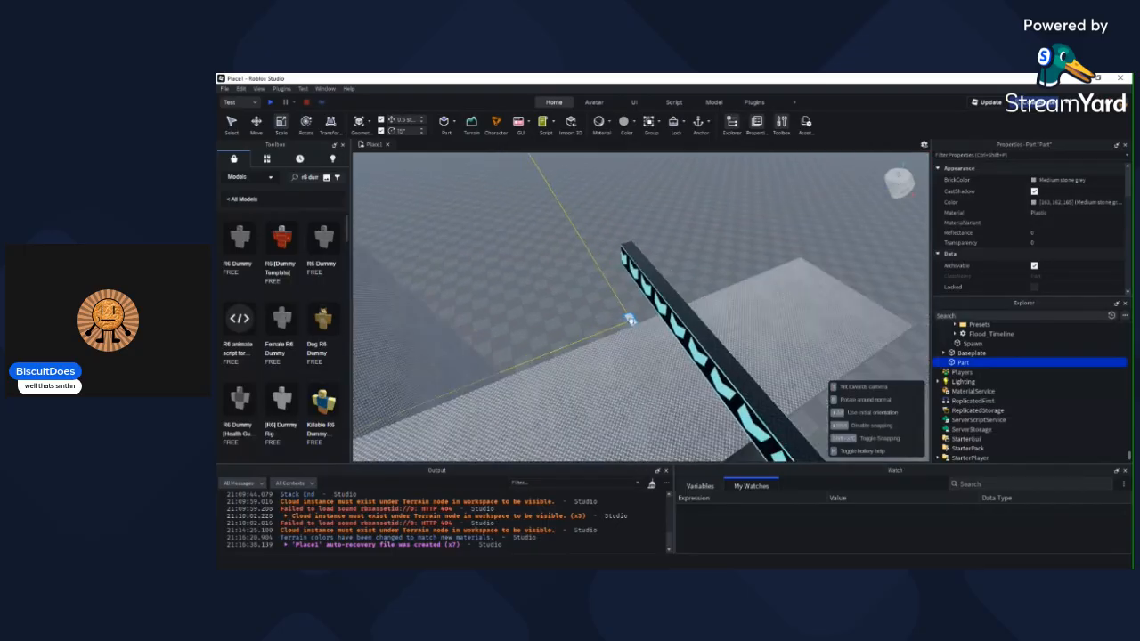
Step: Scale the new part along the SlideBeam and upward to form a tall wall
{"action": "left_click_drag", "start_coordinate": [640, 257], "coordinate": [639, 257]}
{"action": "right_click_drag", "start_coordinate": [640, 257], "coordinate": [635, 247]}
{"action": "left_click_drag", "start_coordinate": [634, 248], "coordinate": [630, 295]}
{"action": "key", "text": "d"}
{"action": "right_click_drag", "start_coordinate": [630, 295], "coordinate": [680, 297]}
{"action": "key", "text": "s"}
{"action": "left_click_drag", "start_coordinate": [669, 279], "coordinate": [694, 191]}
Step: Slim down the wall's thickness above the SlideBeam
{"action": "left_click", "coordinate": [804, 297]}
{"action": "right_click_drag", "start_coordinate": [804, 303], "coordinate": [802, 305]}
{"action": "key", "text": "d"}
{"action": "left_click", "coordinate": [712, 284]}
{"action": "right_click_drag", "start_coordinate": [712, 284], "coordinate": [675, 280]}
{"action": "key", "text": "a"}
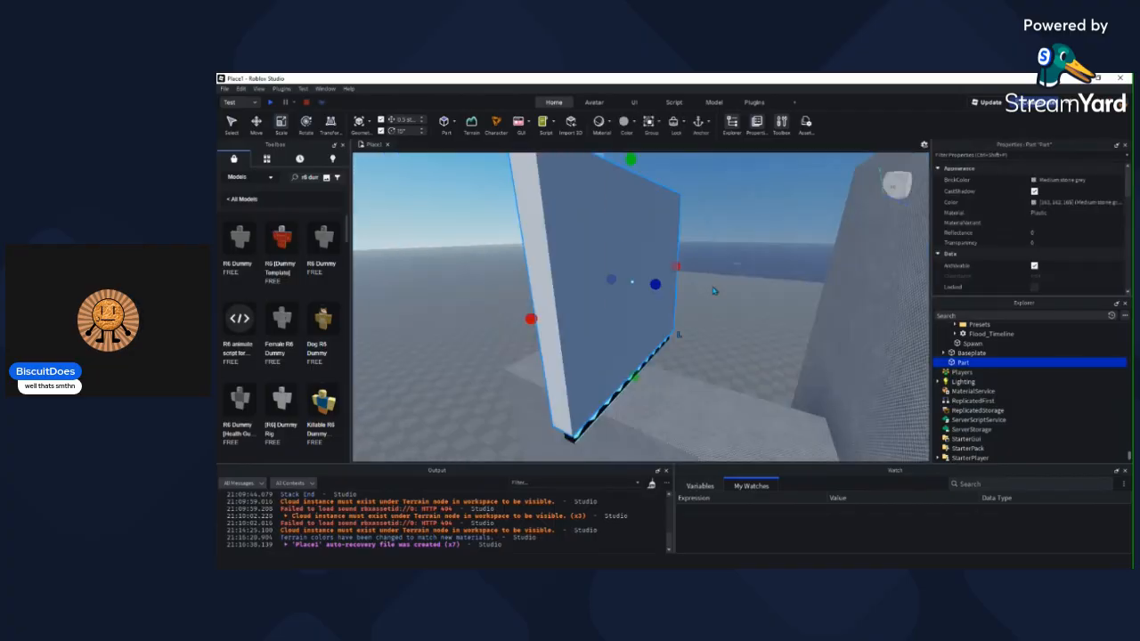
{"action": "scroll", "coordinate": [675, 279], "scroll_direction": "down", "scroll_amount": 2}
{"action": "left_click_drag", "start_coordinate": [663, 290], "coordinate": [658, 289]}
Step: Adjust the wall's bottom edge so it sits directly on top of the SlideBeam
{"action": "left_click", "coordinate": [700, 307]}
{"action": "right_click_drag", "start_coordinate": [700, 307], "coordinate": [713, 317]}
{"action": "key", "text": "a"}
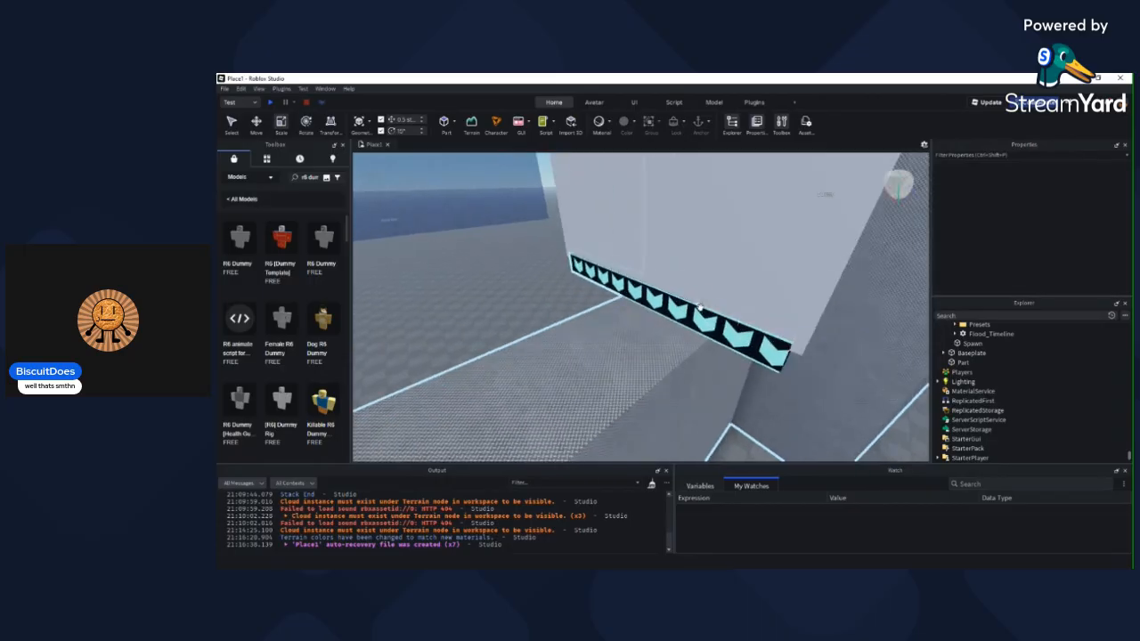
{"action": "left_click", "coordinate": [701, 309]}
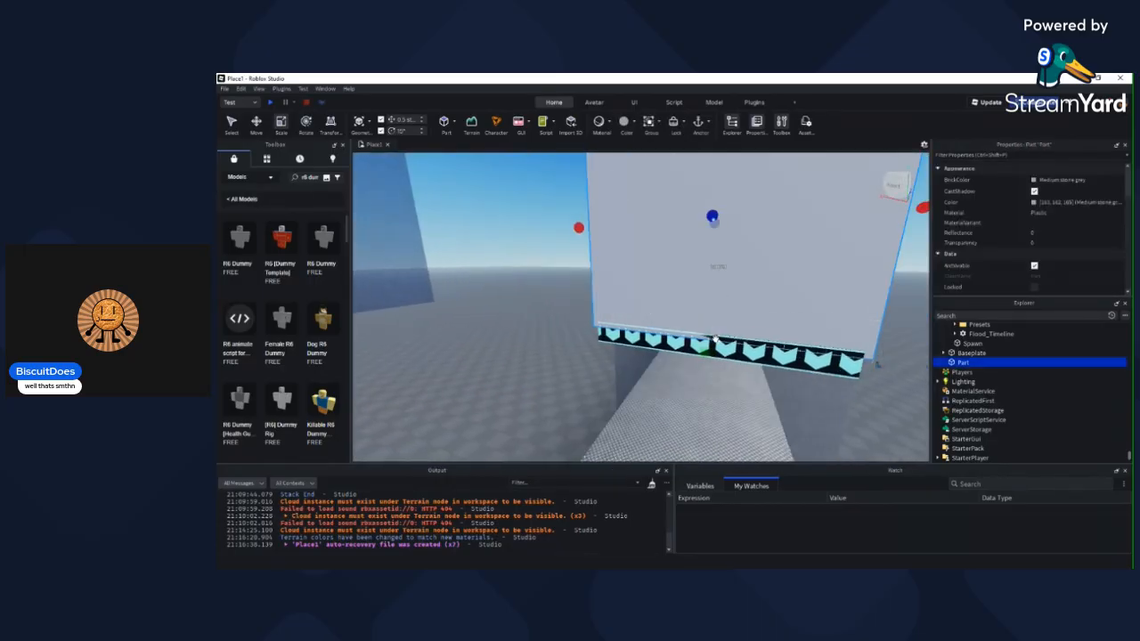
{"action": "left_click_drag", "start_coordinate": [705, 353], "coordinate": [706, 345]}
{"action": "left_click", "coordinate": [560, 369]}
Step: Look through the map making kit's displays for the exit regions
{"action": "right_click_drag", "start_coordinate": [560, 369], "coordinate": [641, 341]}
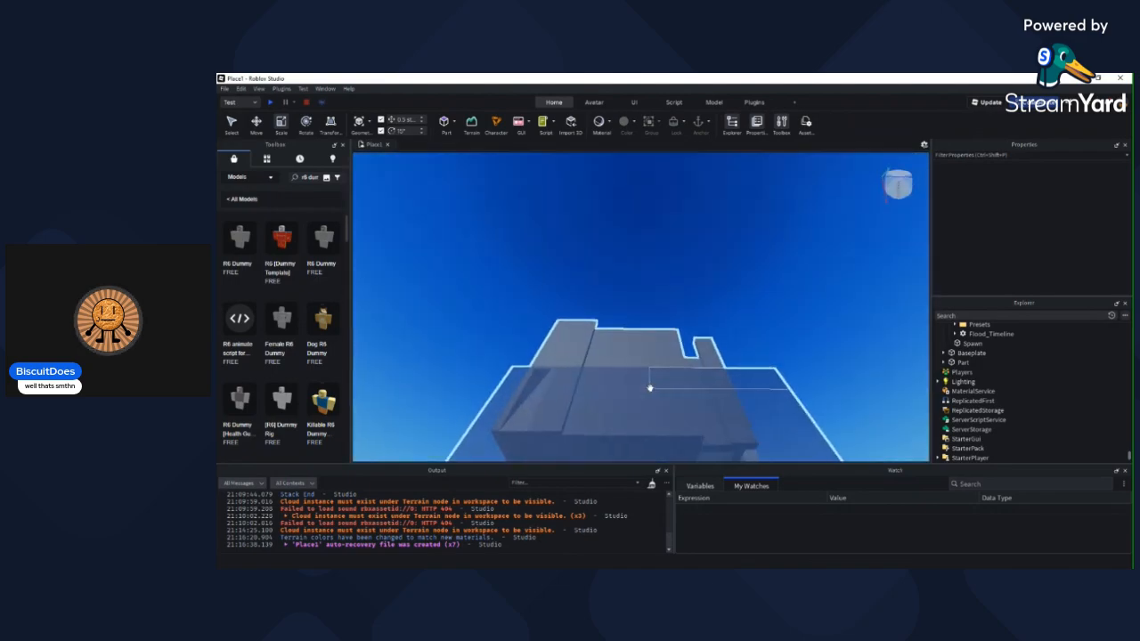
{"action": "scroll", "coordinate": [650, 388], "scroll_direction": "up", "scroll_amount": 5}
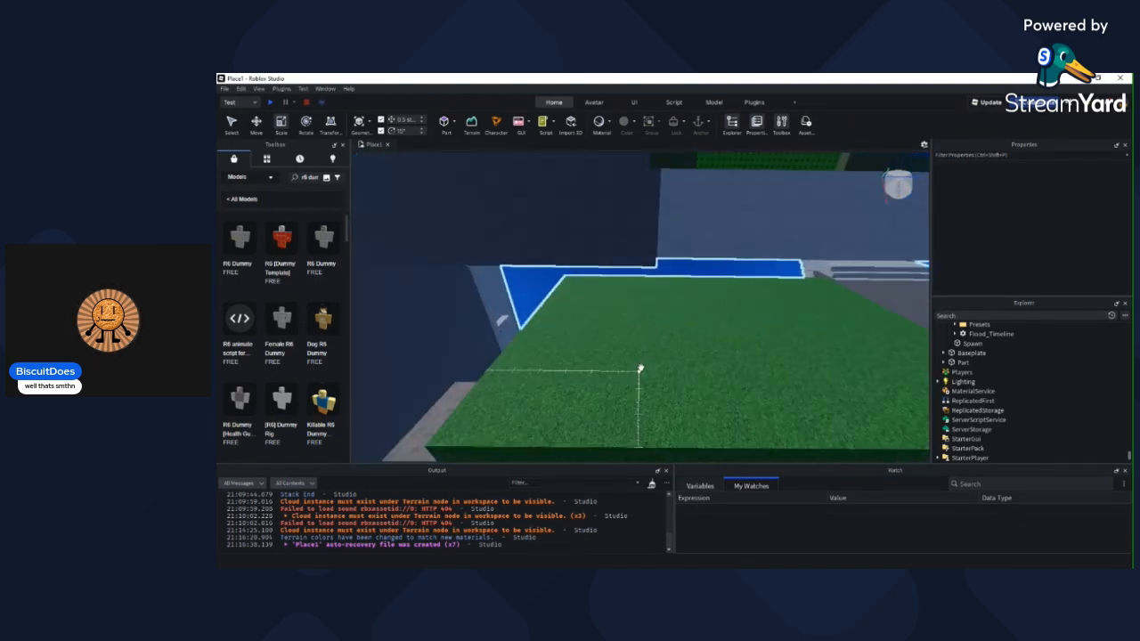
{"action": "right_click_drag", "start_coordinate": [641, 368], "coordinate": [541, 311]}
{"action": "scroll", "coordinate": [642, 366], "scroll_direction": "down", "scroll_amount": 3}
{"action": "scroll", "coordinate": [541, 312], "scroll_direction": "up", "scroll_amount": 3}
{"action": "scroll", "coordinate": [542, 312], "scroll_direction": "down", "scroll_amount": 6}
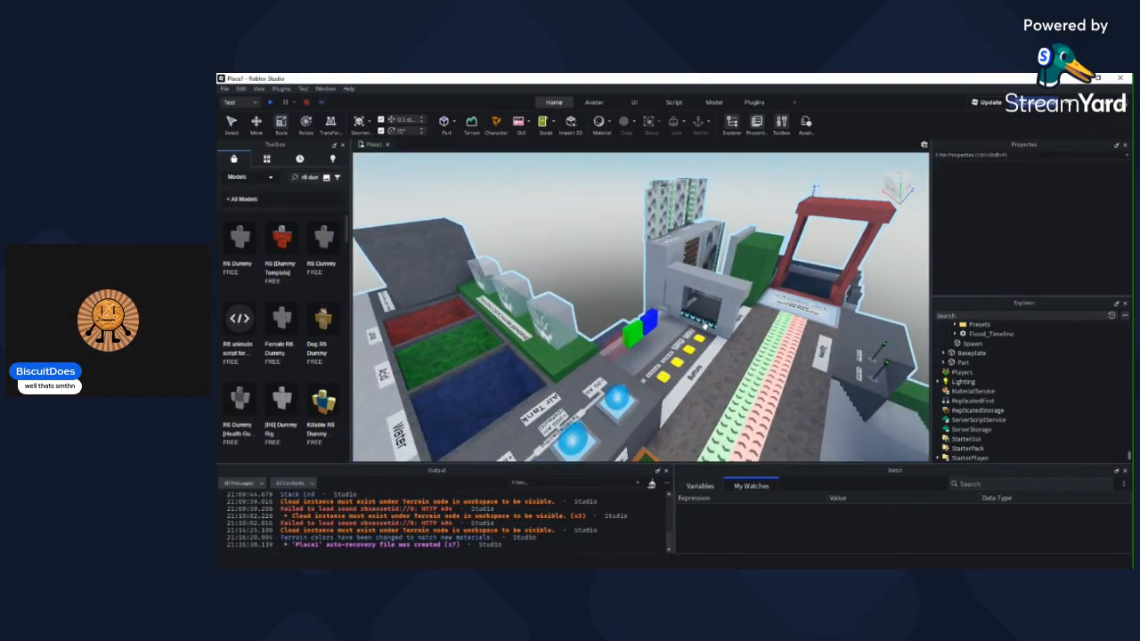
{"action": "scroll", "coordinate": [694, 318], "scroll_direction": "up", "scroll_amount": 3}
{"action": "right_click_drag", "start_coordinate": [705, 325], "coordinate": [682, 309]}
{"action": "scroll", "coordinate": [682, 308], "scroll_direction": "down", "scroll_amount": 4}
{"action": "scroll", "coordinate": [682, 309], "scroll_direction": "up", "scroll_amount": 4}
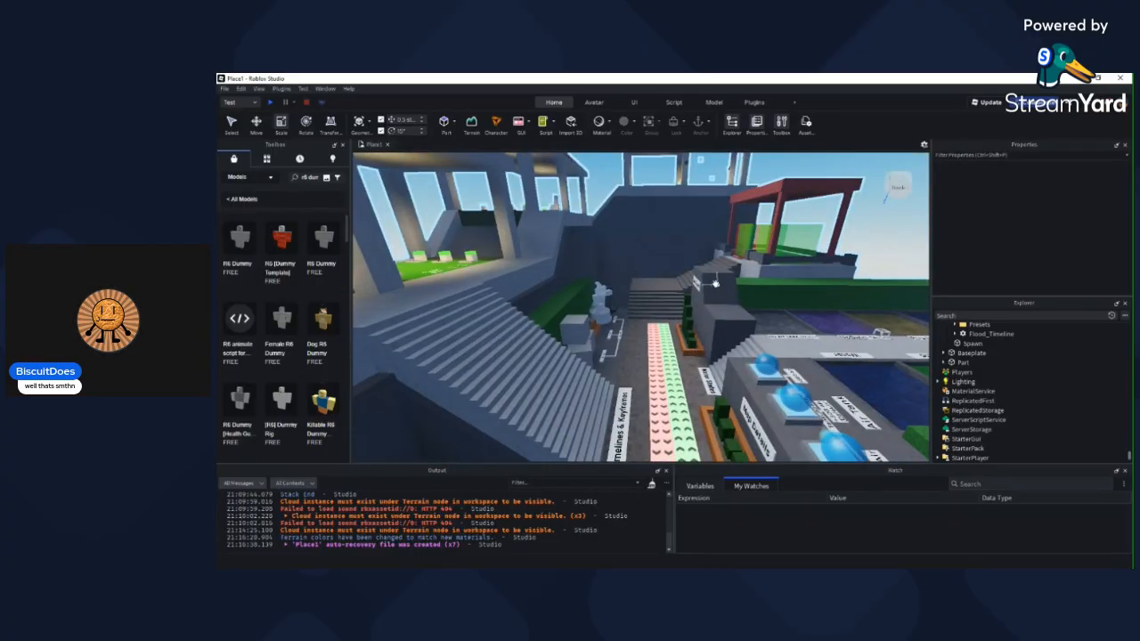
{"action": "right_click_drag", "start_coordinate": [691, 285], "coordinate": [682, 268]}
{"action": "key", "text": "w"}
{"action": "key", "text": "w"}
{"action": "key", "text": "s"}
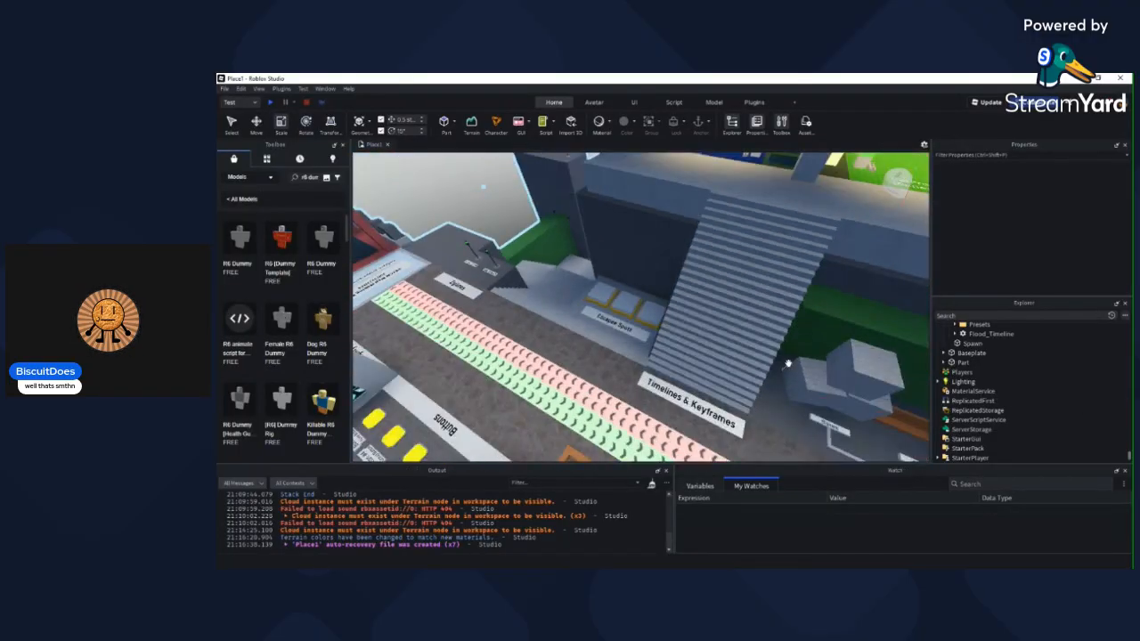
{"action": "right_click_drag", "start_coordinate": [788, 363], "coordinate": [773, 363]}
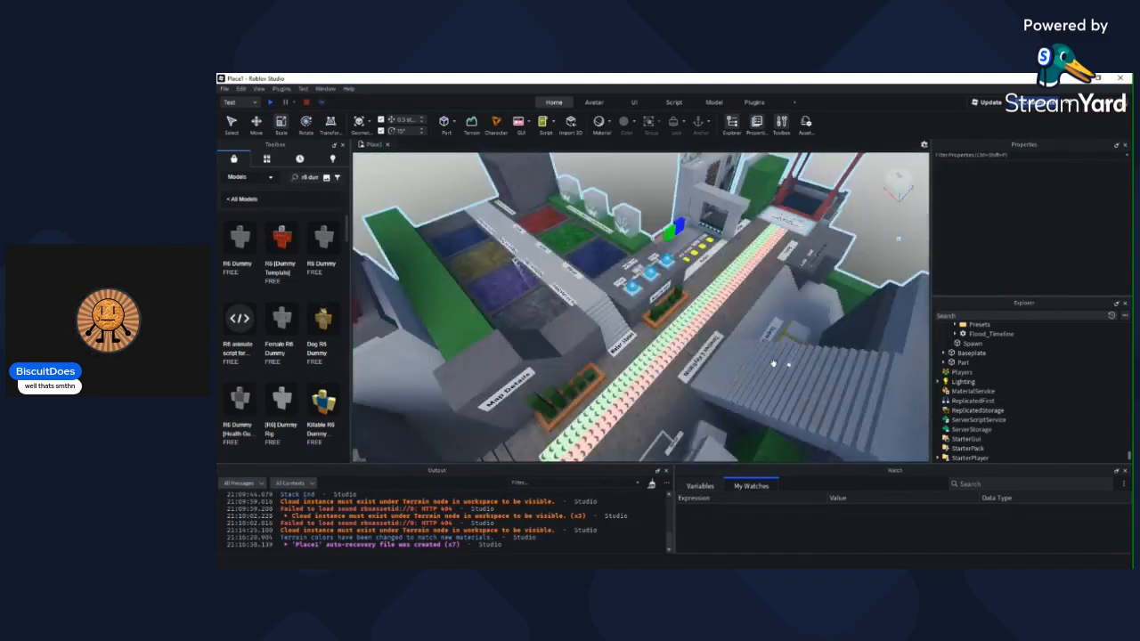
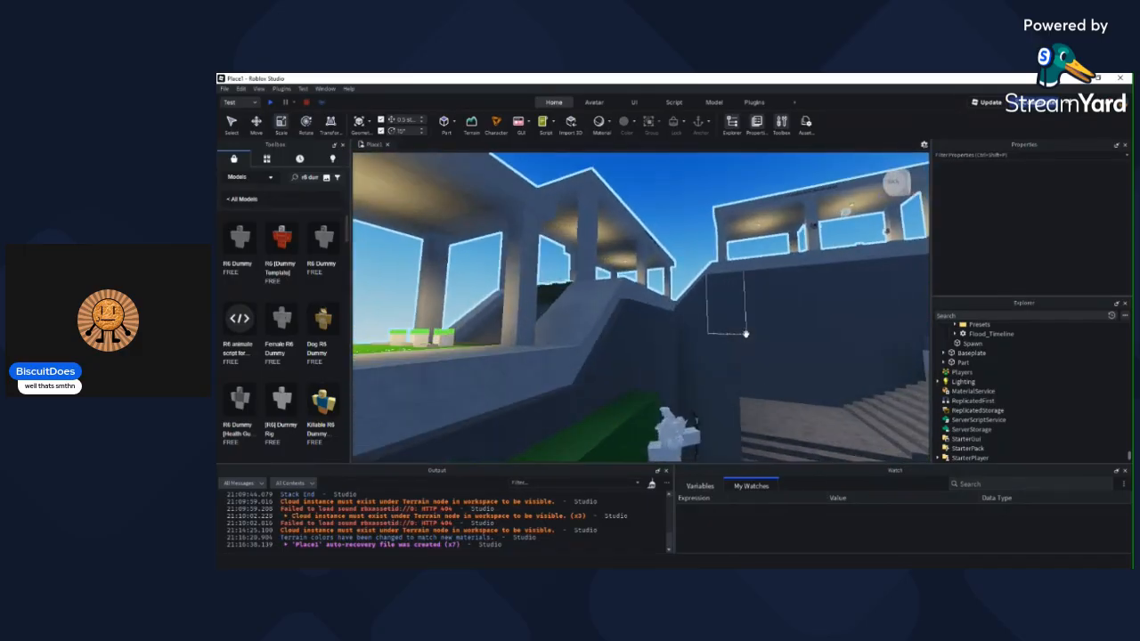
{"action": "right_click_drag", "start_coordinate": [746, 334], "coordinate": [745, 334]}
{"action": "key", "text": "s"}
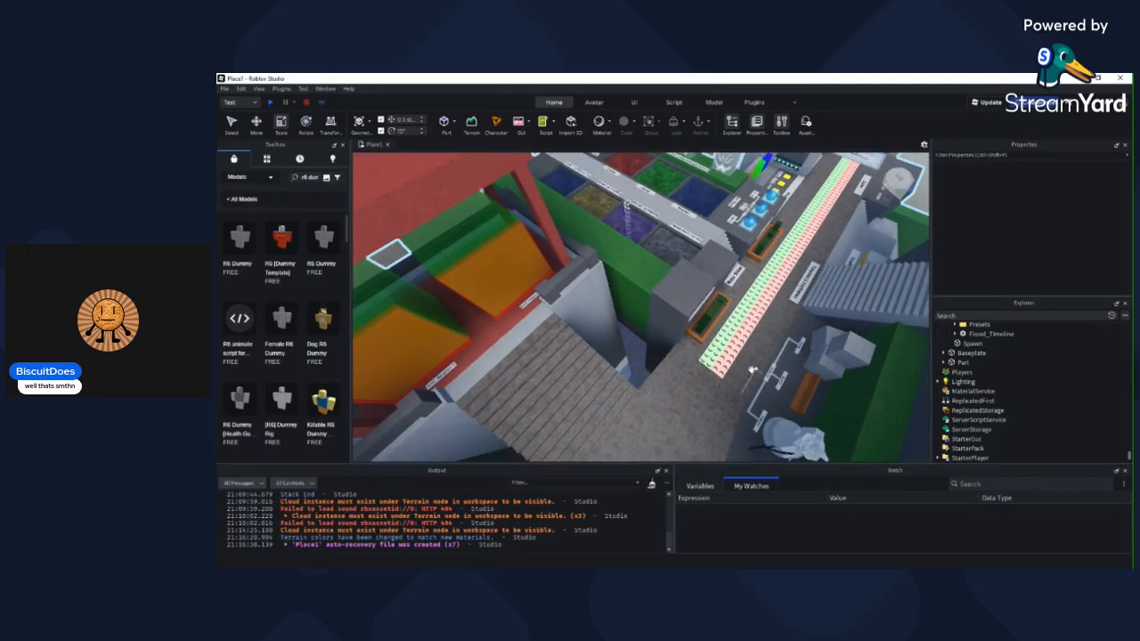
{"action": "key", "text": "w"}
{"action": "right_click_drag", "start_coordinate": [751, 369], "coordinate": [751, 368]}
{"action": "key", "text": "w"}
Step: Examine the ExitRegion and ExitBlock parts that make up Exit Region 2 from several angles
{"action": "left_click", "coordinate": [692, 270]}
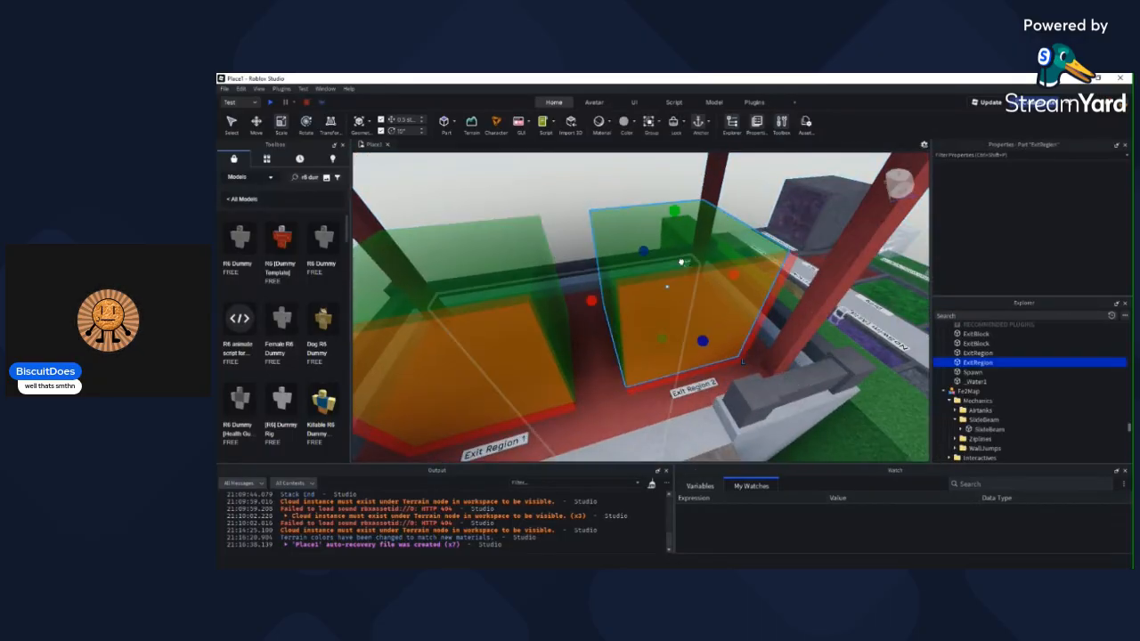
{"action": "left_click", "coordinate": [714, 309], "text": "ctrl"}
{"action": "right_click_drag", "start_coordinate": [918, 333], "coordinate": [918, 332]}
{"action": "right_click_drag", "start_coordinate": [727, 301], "coordinate": [888, 277]}
{"action": "scroll", "coordinate": [870, 224], "scroll_direction": "down", "scroll_amount": 3}
{"action": "scroll", "coordinate": [870, 225], "scroll_direction": "up", "scroll_amount": 2}
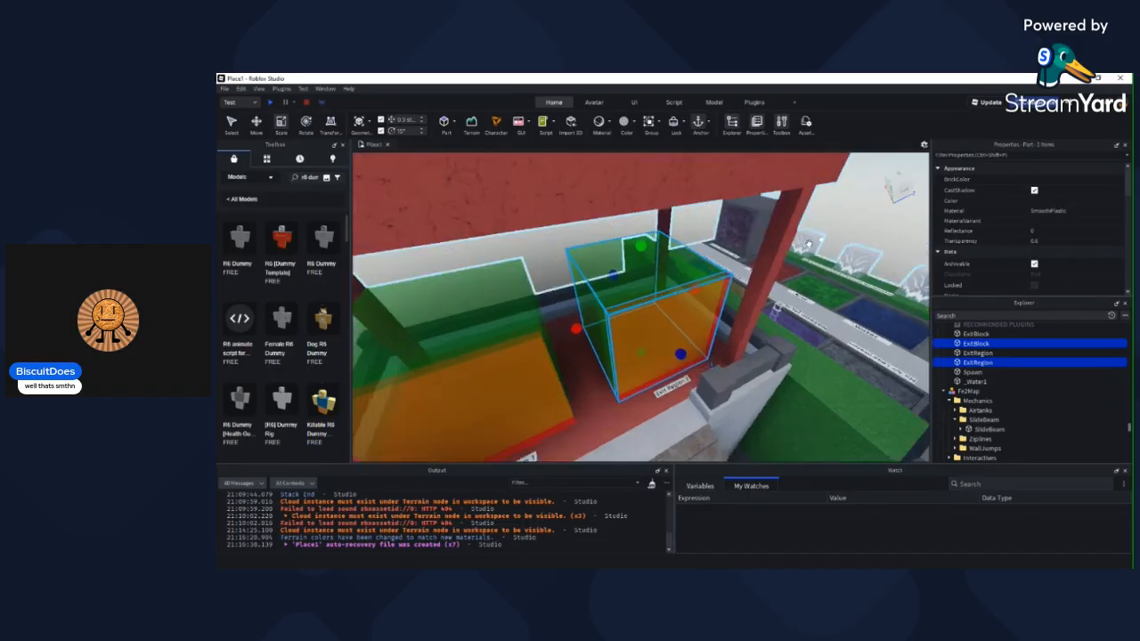
{"action": "left_click", "coordinate": [586, 216]}
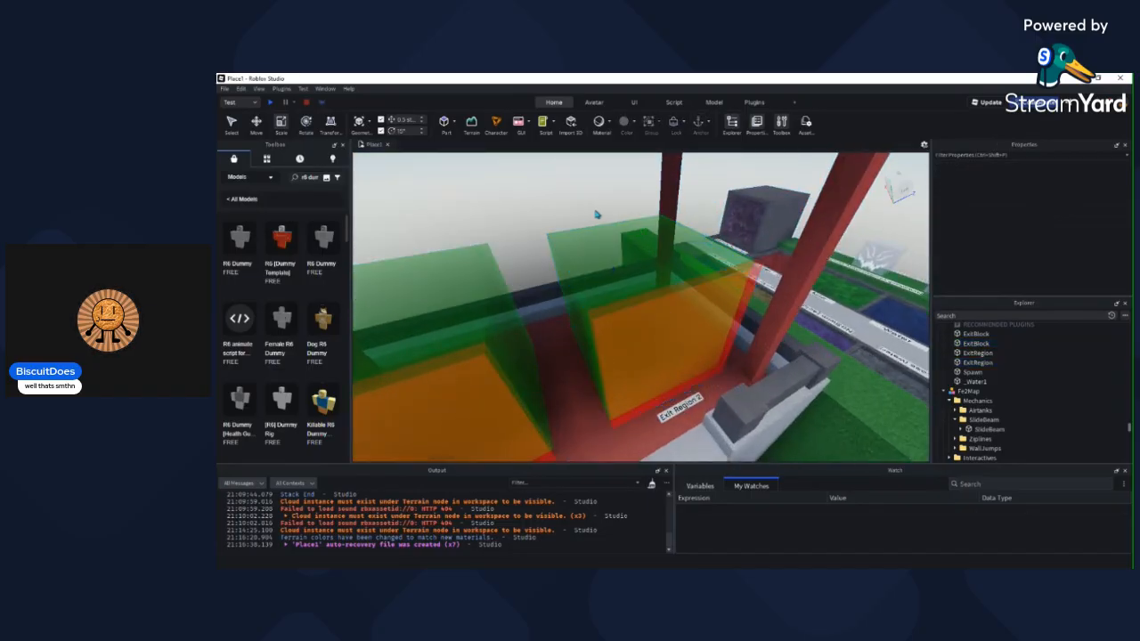
{"action": "right_click_drag", "start_coordinate": [647, 277], "coordinate": [713, 288]}
{"action": "left_click", "coordinate": [692, 318]}
{"action": "left_click", "coordinate": [635, 280], "text": "ctrl"}
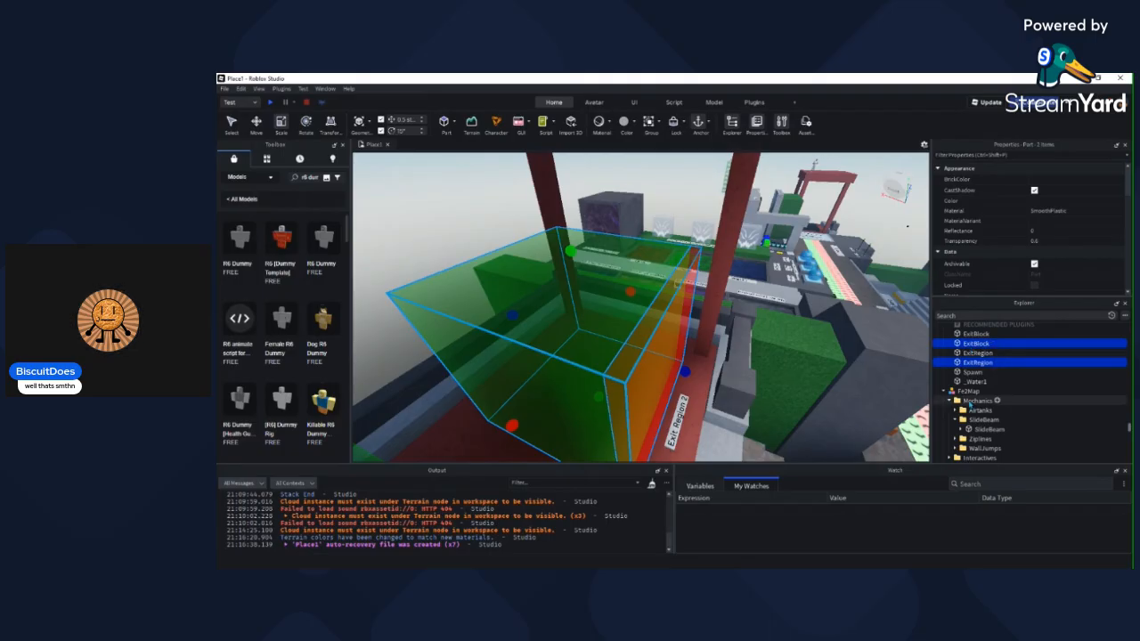
Step: Add a folder named Exit inside the Mechanics folder of the Fe2Map model
{"action": "scroll", "coordinate": [980, 370], "scroll_direction": "down", "scroll_amount": 2}
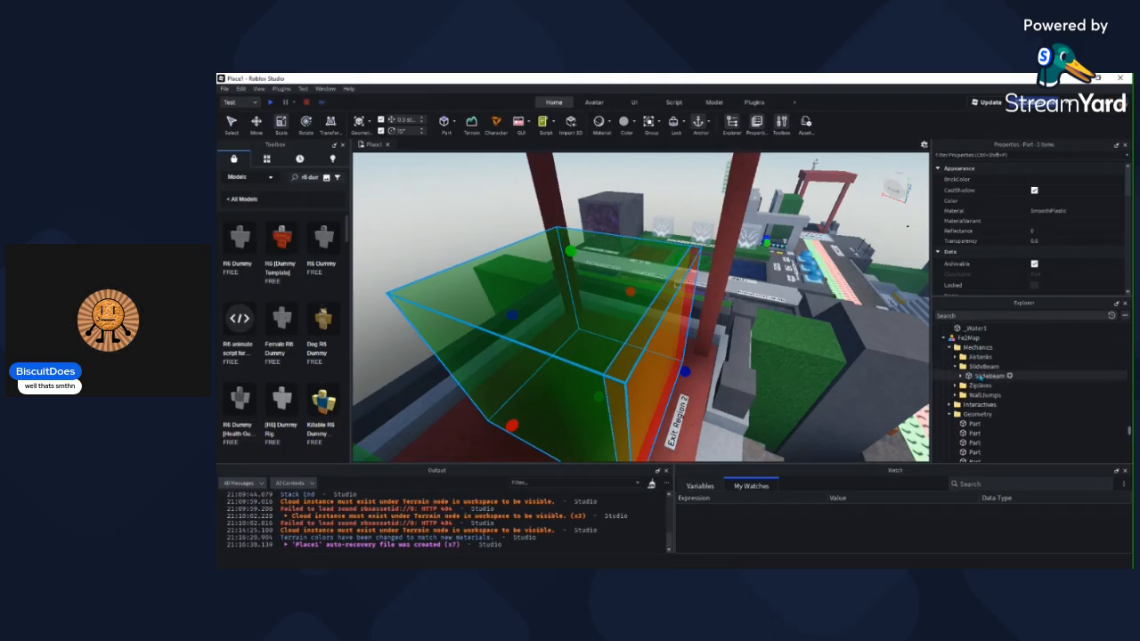
{"action": "left_click", "coordinate": [978, 347]}
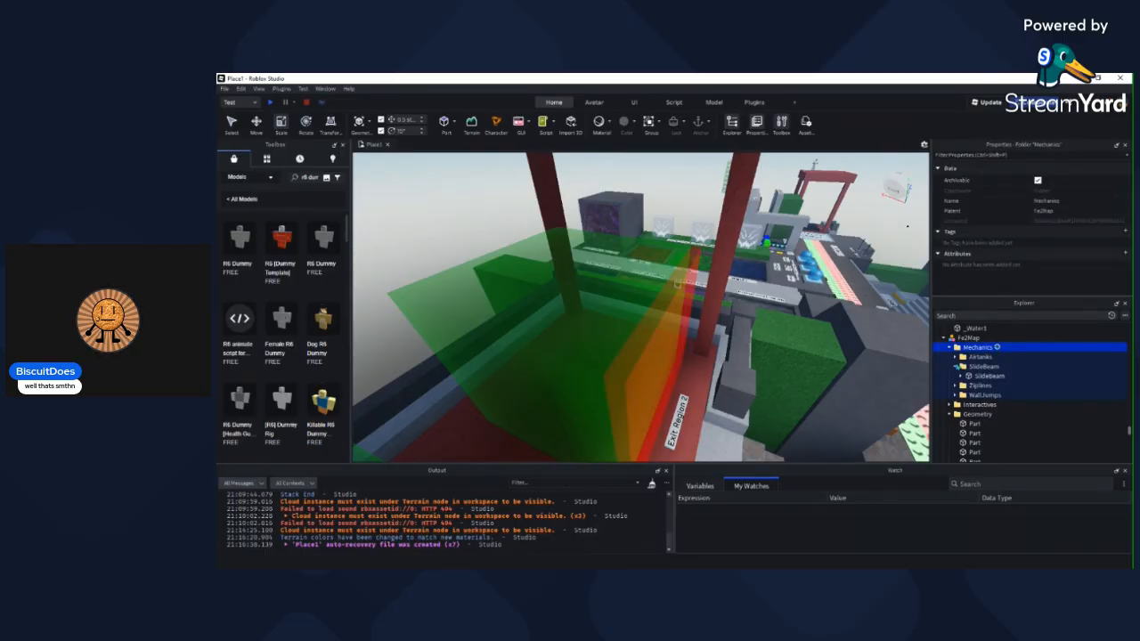
{"action": "left_click", "coordinate": [941, 387]}
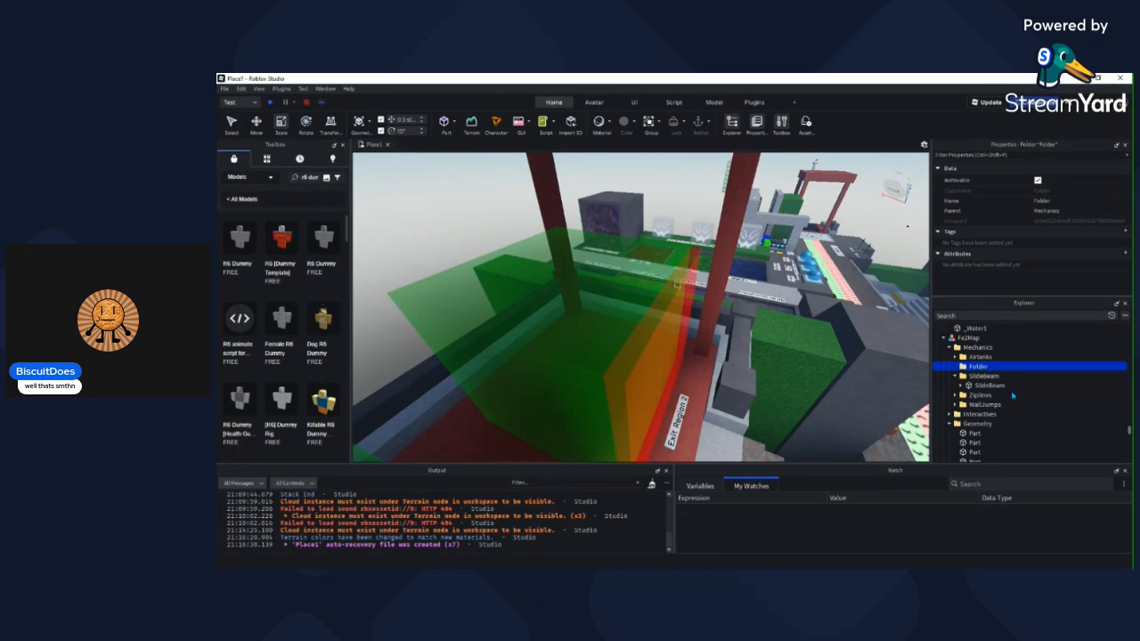
{"action": "key", "text": "F2"}
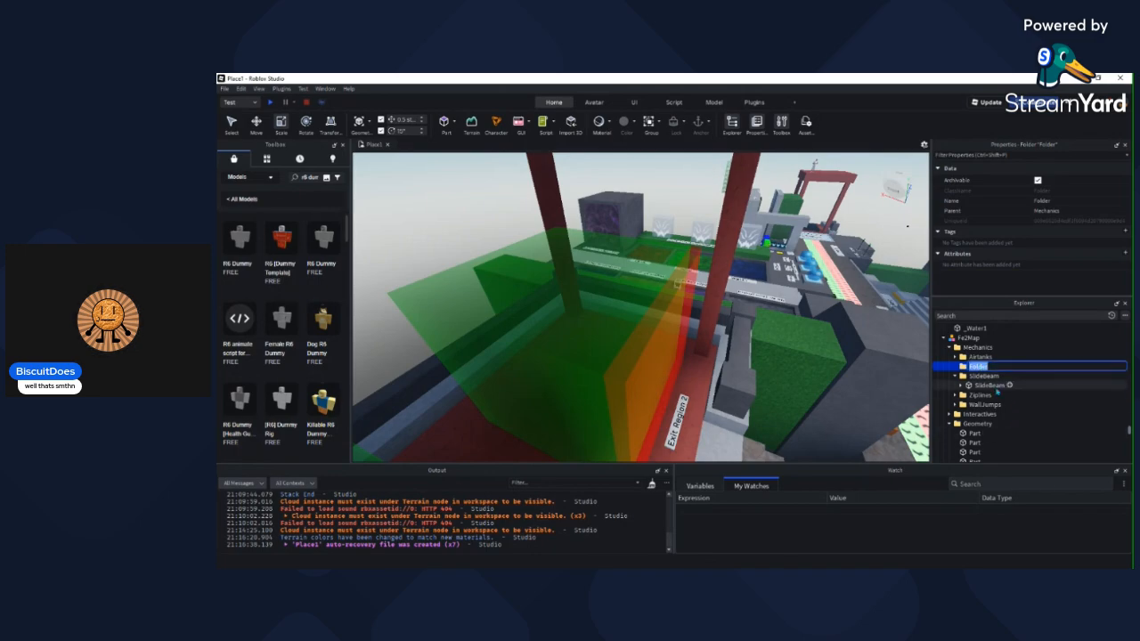
{"action": "type", "text": "Exit"}
{"action": "key", "text": "Return"}
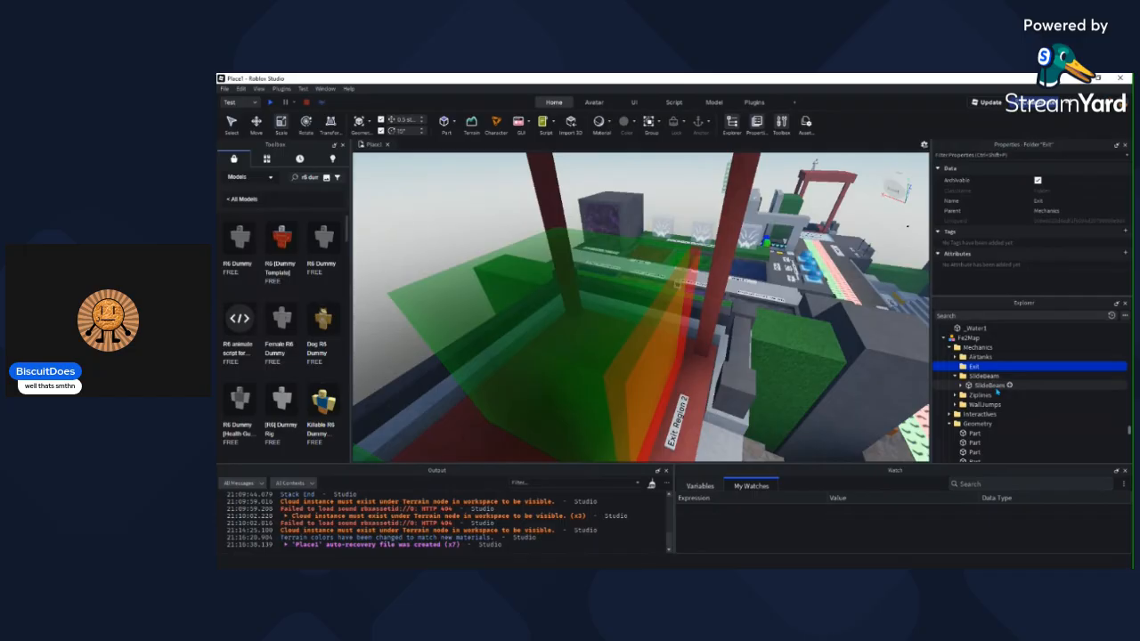
Step: Select the ExitBlock and ExitRegion of Exit Region 2 for copying, and collapse the map's SlideBeam and Geometry folders
{"action": "right_click_drag", "start_coordinate": [713, 351], "coordinate": [663, 351]}
{"action": "scroll", "coordinate": [1044, 387], "scroll_direction": "down", "scroll_amount": 1}
{"action": "scroll", "coordinate": [1034, 383], "scroll_direction": "up", "scroll_amount": 3}
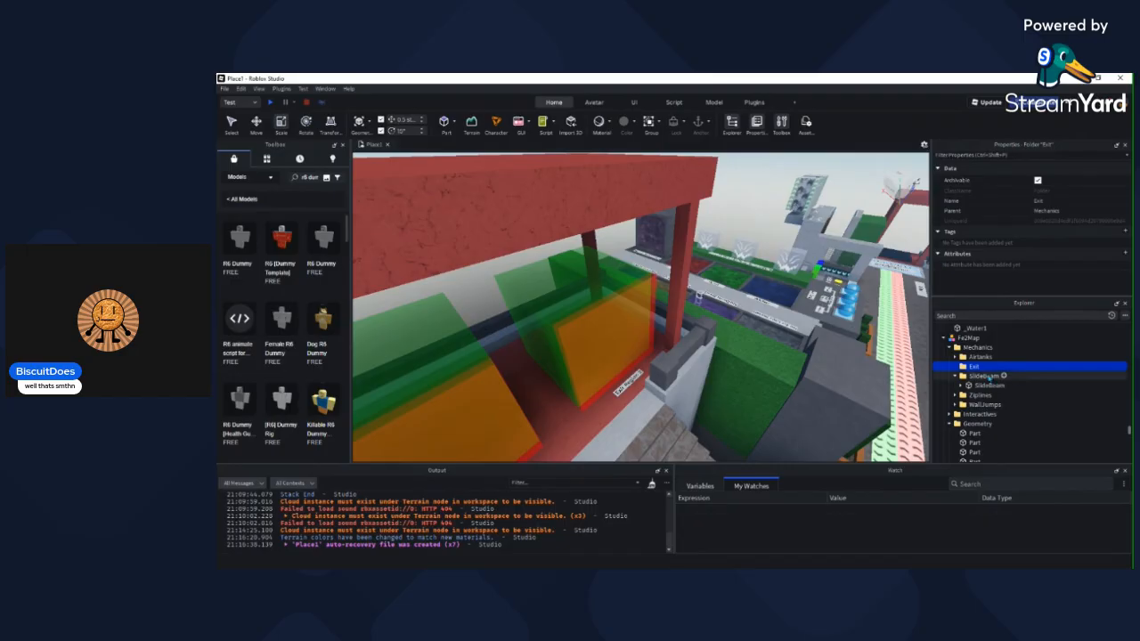
{"action": "scroll", "coordinate": [996, 383], "scroll_direction": "down", "scroll_amount": 2}
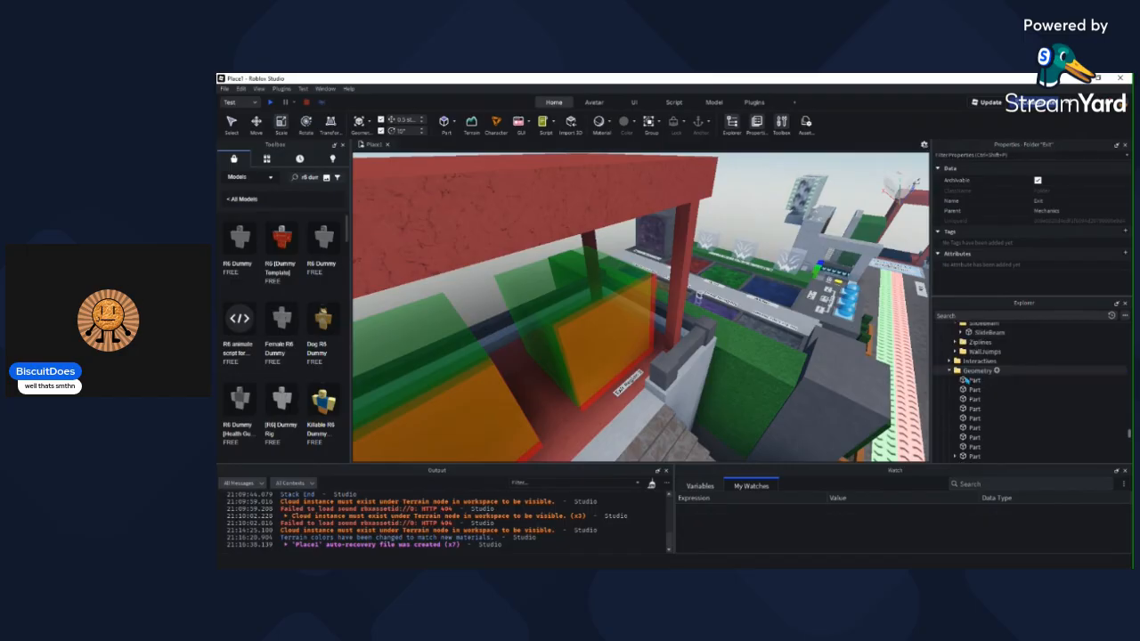
{"action": "left_click", "coordinate": [602, 325]}
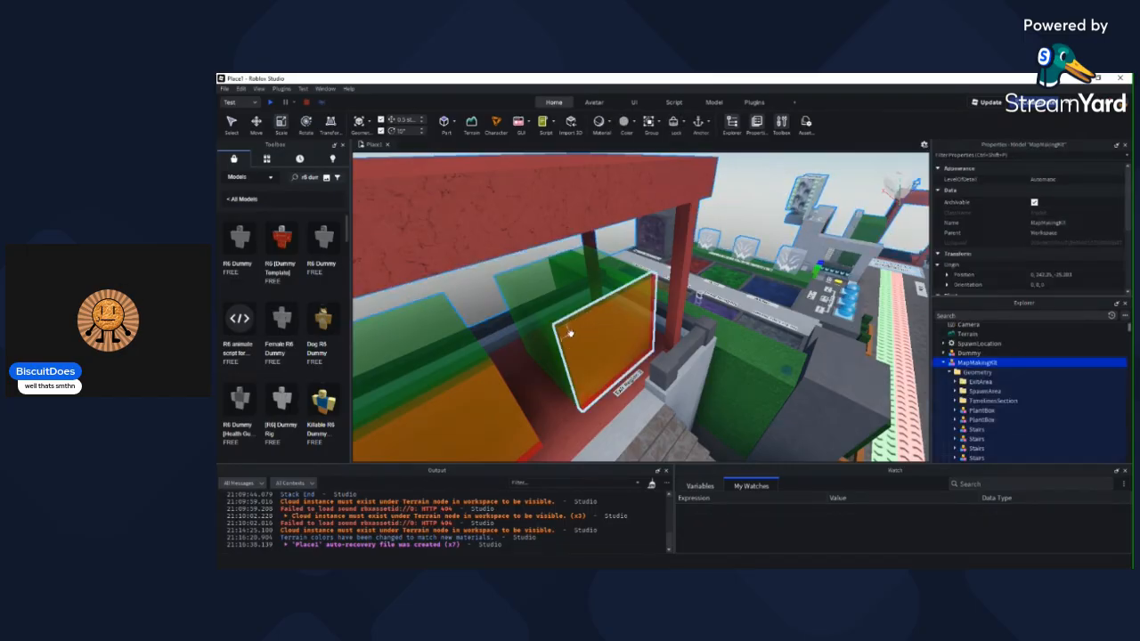
{"action": "left_click", "coordinate": [569, 333]}
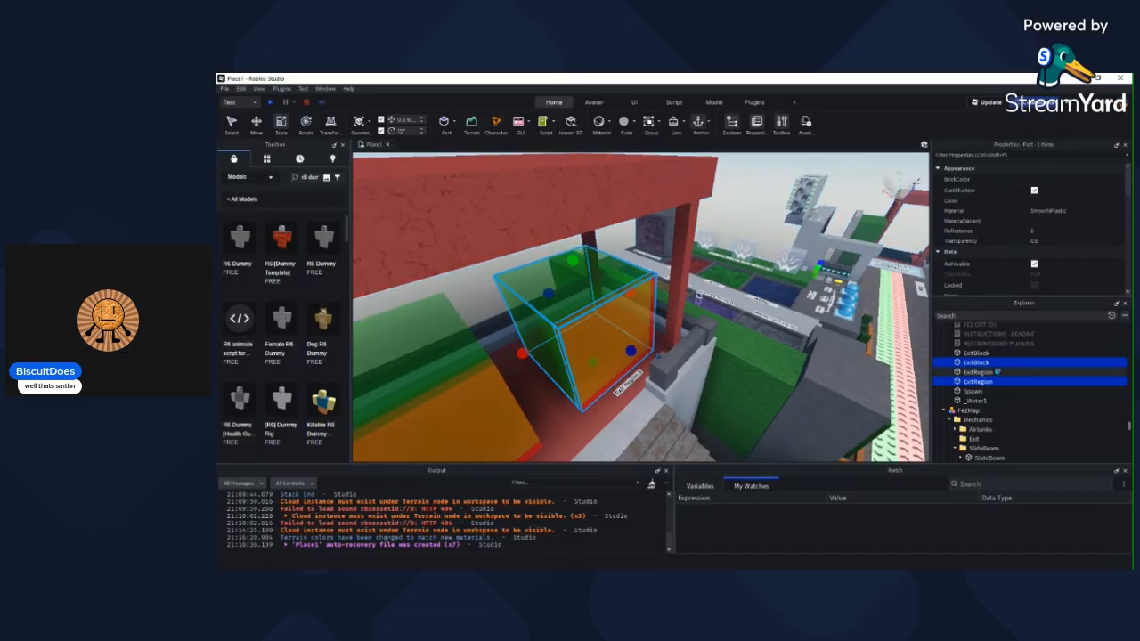
{"action": "scroll", "coordinate": [978, 405], "scroll_direction": "down", "scroll_amount": 5}
{"action": "scroll", "coordinate": [978, 405], "scroll_direction": "down", "scroll_amount": 8}
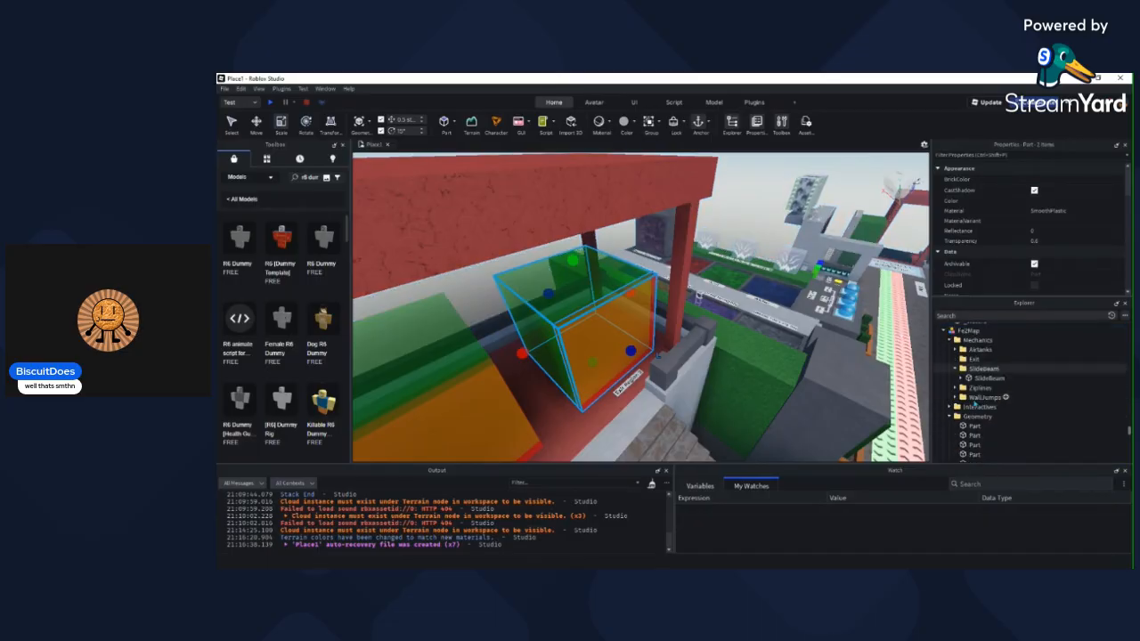
{"action": "left_click", "coordinate": [954, 368]}
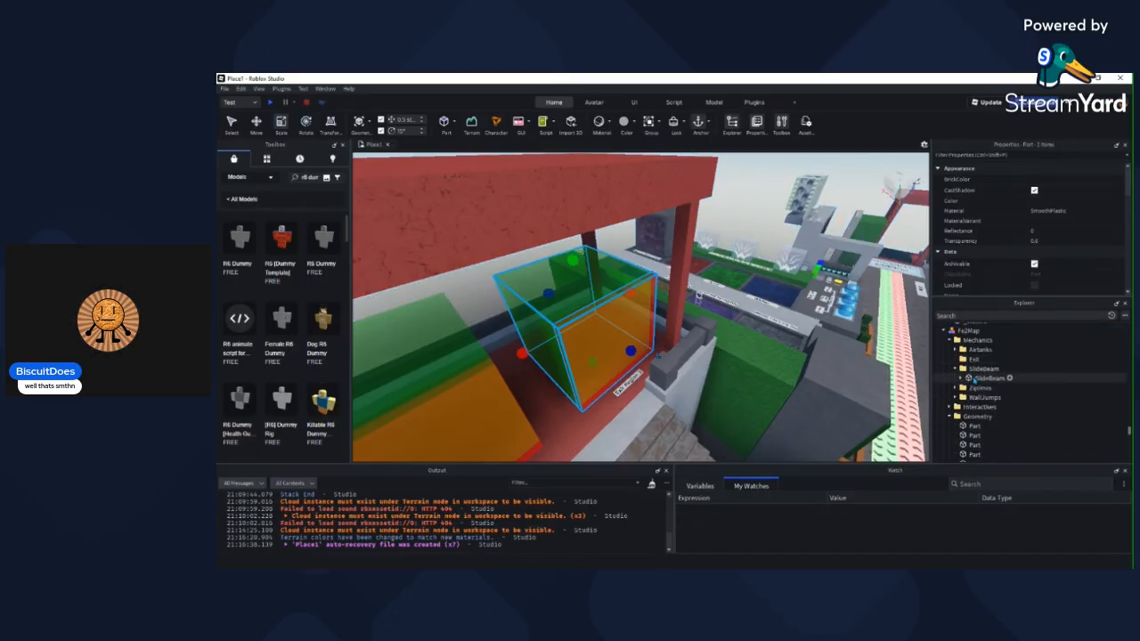
{"action": "left_click", "coordinate": [948, 407]}
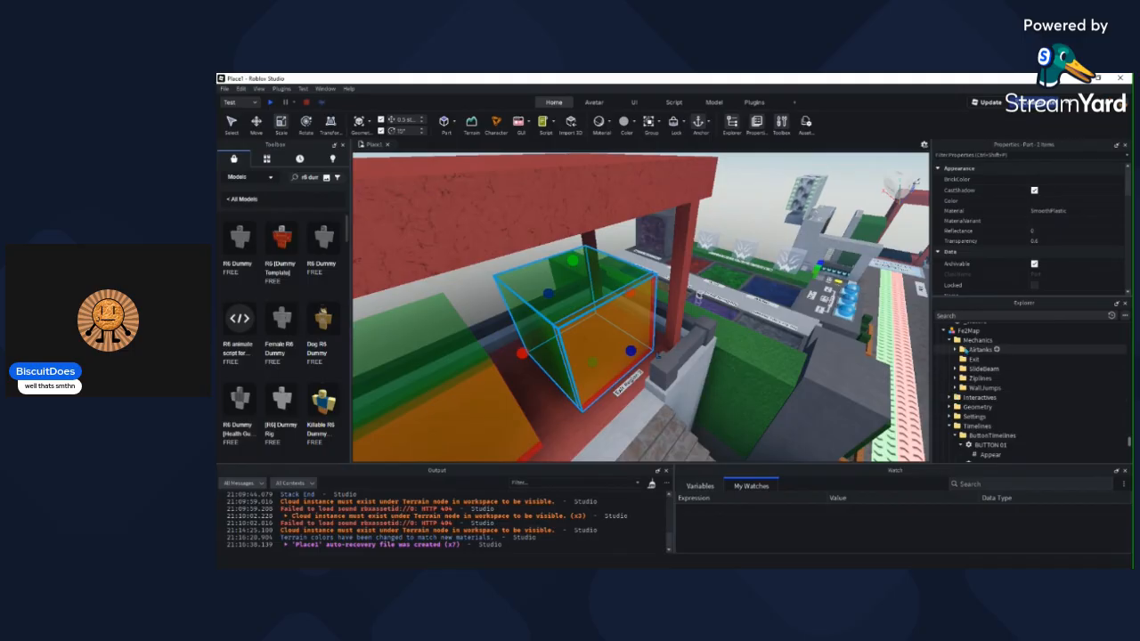
Step: Paste the copied ExitBlock and ExitRegion into the Exit folder and focus on the copies
{"action": "left_click", "coordinate": [973, 360]}
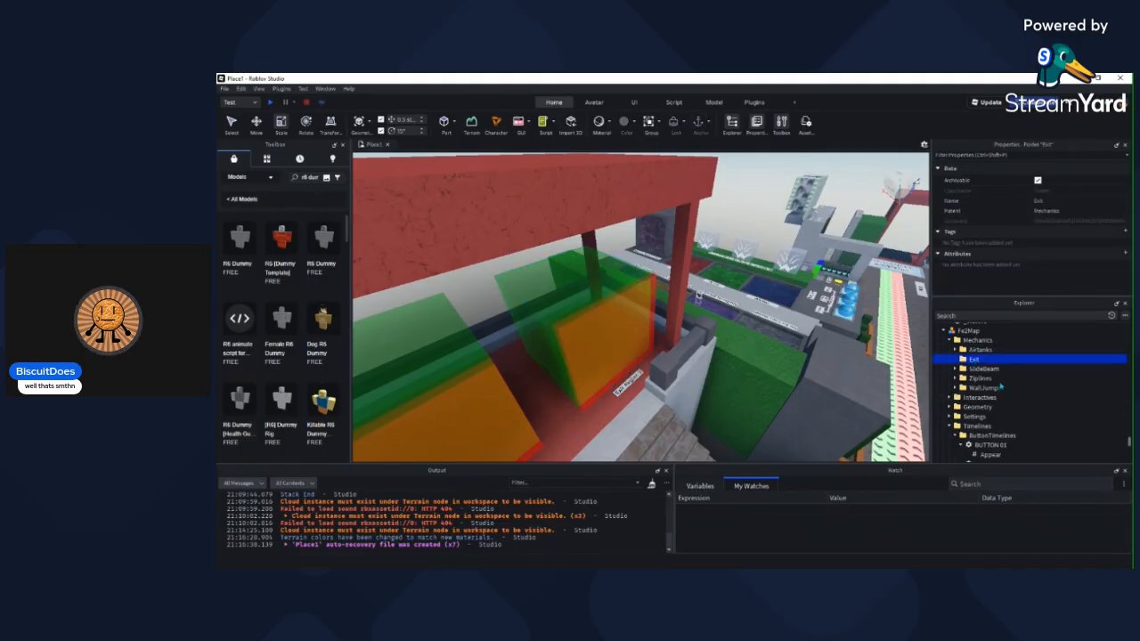
{"action": "key", "text": "ctrl+shift+v"}
{"action": "key", "text": "f"}
{"action": "scroll", "coordinate": [790, 360], "scroll_direction": "down", "scroll_amount": 2}
{"action": "right_click_drag", "start_coordinate": [790, 360], "coordinate": [613, 293]}
Step: Move the copied ExitBlock and ExitRegion together away from the kit toward the map course
{"action": "key", "text": "ctrl+2"}
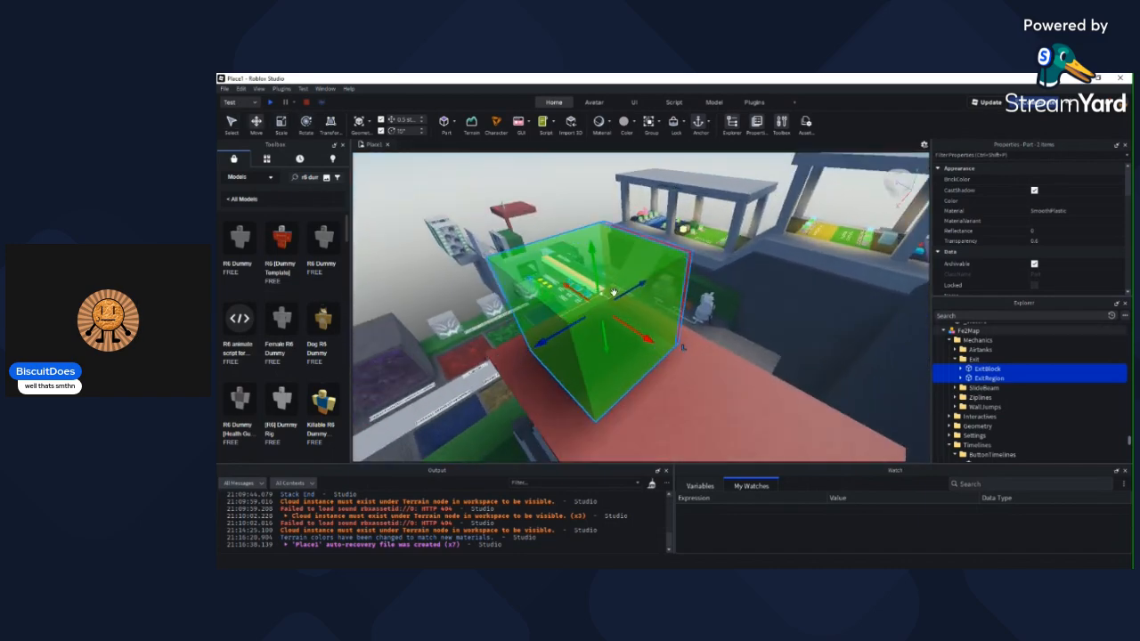
{"action": "scroll", "coordinate": [718, 265], "scroll_direction": "up", "scroll_amount": 3}
{"action": "left_click_drag", "start_coordinate": [616, 293], "coordinate": [552, 301]}
{"action": "key", "text": "d"}
{"action": "key", "text": "w"}
{"action": "right_click_drag", "start_coordinate": [553, 300], "coordinate": [573, 300]}
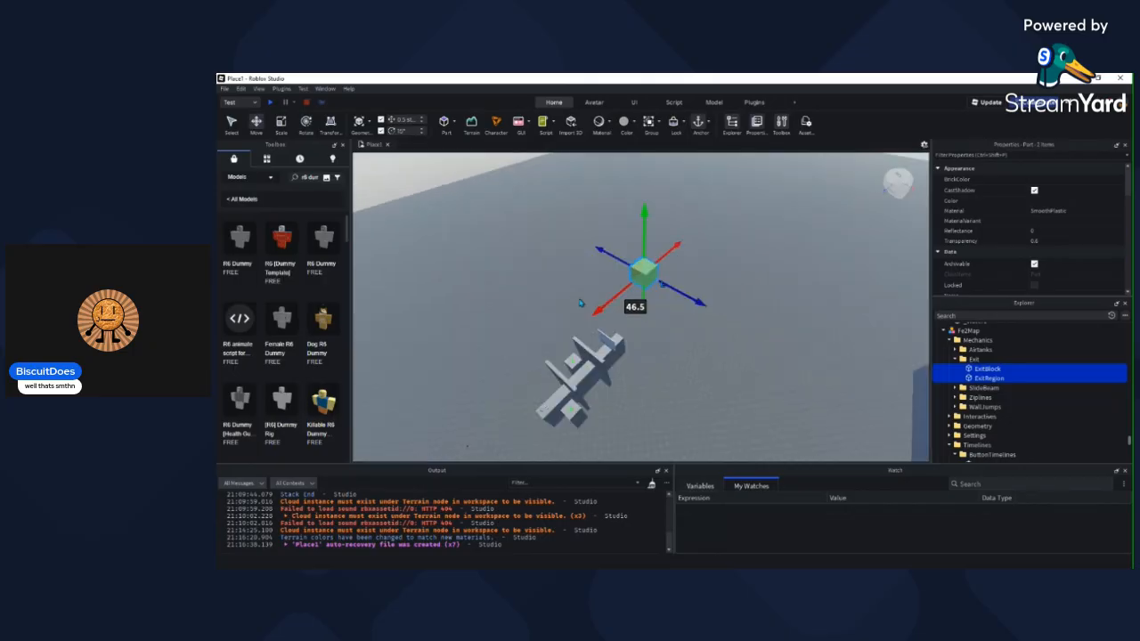
Step: Bring the exit pair down beyond the end of the walkway with the SlideBeam wall
{"action": "left_click_drag", "start_coordinate": [676, 215], "coordinate": [667, 305]}
{"action": "key", "text": "w"}
{"action": "right_click_drag", "start_coordinate": [616, 314], "coordinate": [616, 314]}
{"action": "key", "text": "a"}
{"action": "left_click_drag", "start_coordinate": [611, 301], "coordinate": [575, 308]}
{"action": "right_click_drag", "start_coordinate": [588, 317], "coordinate": [588, 316]}
{"action": "key", "text": "s"}
Step: Lengthen the grey walkway part behind the SlideBeam wall until it reaches the exit pair
{"action": "left_click", "coordinate": [589, 317]}
{"action": "left_click", "coordinate": [651, 308]}
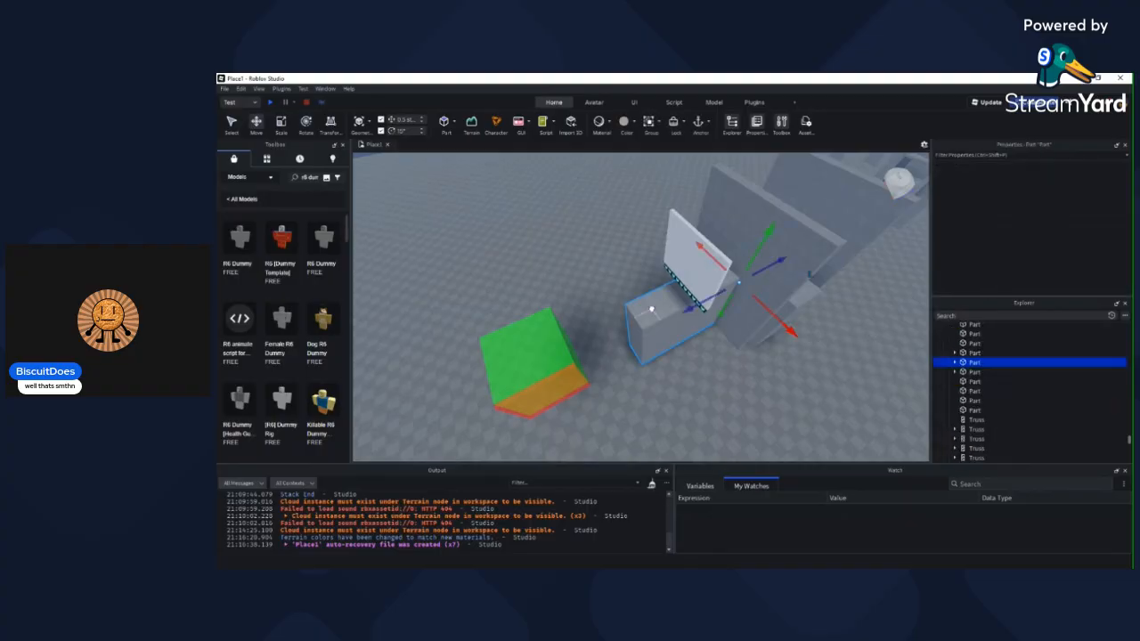
{"action": "key", "text": "ctrl+3"}
{"action": "left_click_drag", "start_coordinate": [620, 346], "coordinate": [617, 354]}
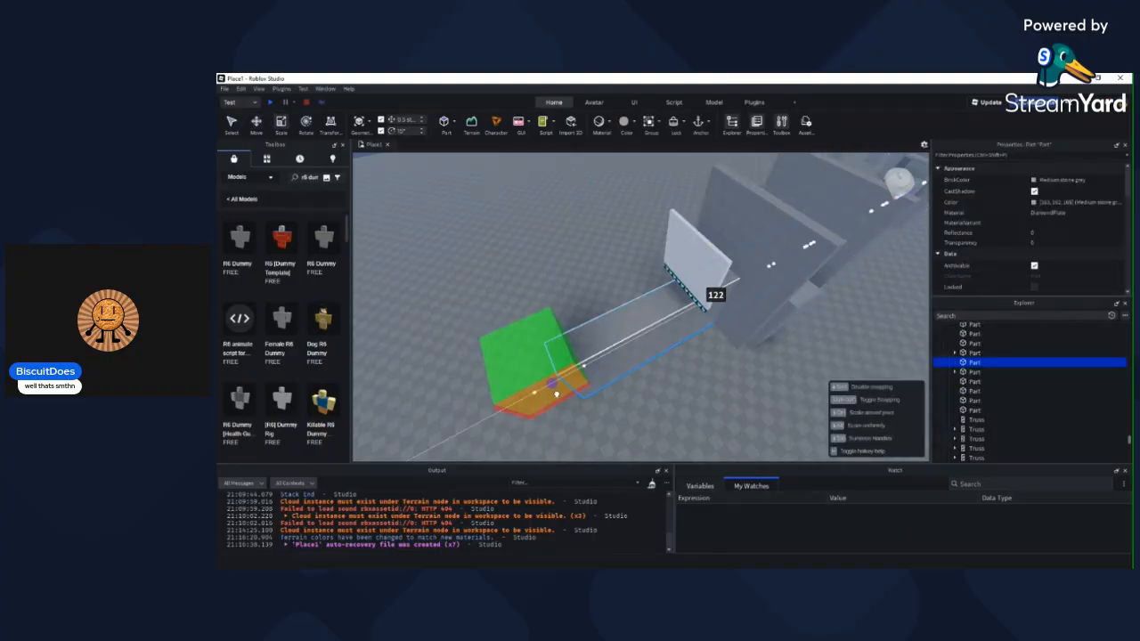
{"action": "left_click_drag", "start_coordinate": [559, 393], "coordinate": [555, 388]}
Step: Select the ExitBlock and ExitRegion together and move them onto the end of the extended walkway
{"action": "left_click", "coordinate": [631, 267]}
{"action": "key", "text": "w"}
{"action": "right_click_drag", "start_coordinate": [707, 275], "coordinate": [701, 306]}
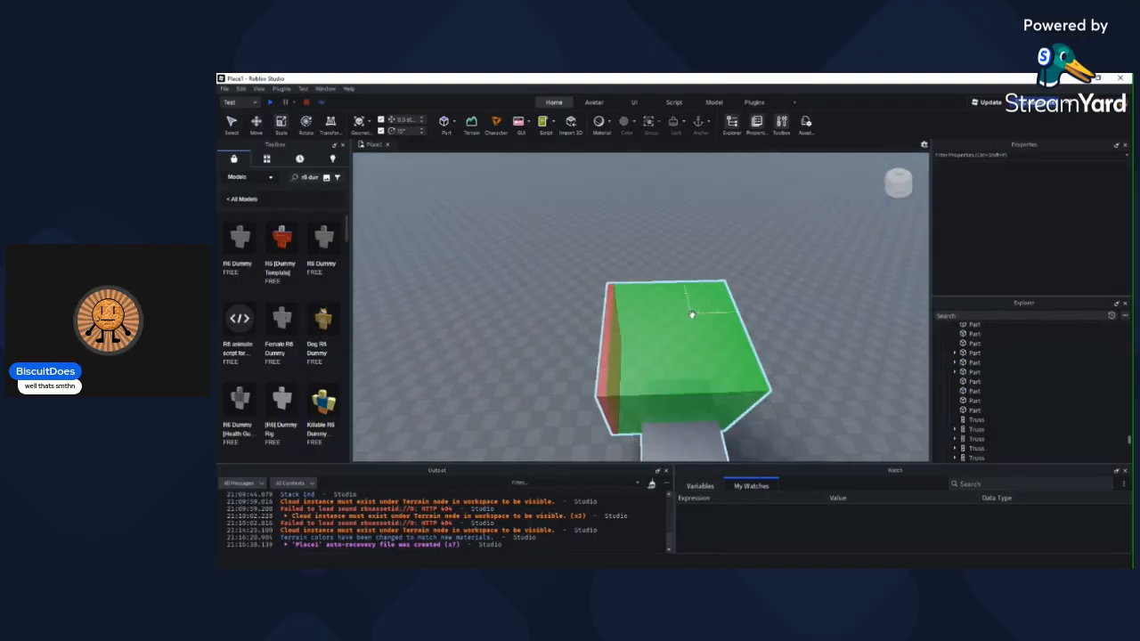
{"action": "left_click", "coordinate": [691, 314]}
{"action": "key", "text": "a"}
{"action": "left_click", "coordinate": [733, 316], "text": "ctrl"}
{"action": "right_click_drag", "start_coordinate": [733, 315], "coordinate": [701, 343]}
{"action": "key", "text": "s"}
{"action": "key", "text": "ctrl+2"}
{"action": "left_click_drag", "start_coordinate": [693, 364], "coordinate": [769, 375]}
{"action": "right_click_drag", "start_coordinate": [769, 374], "coordinate": [712, 360]}
{"action": "key", "text": "a"}
{"action": "left_click_drag", "start_coordinate": [707, 340], "coordinate": [707, 295]}
{"action": "right_click_drag", "start_coordinate": [707, 294], "coordinate": [690, 294]}
{"action": "key", "text": "d"}
Step: Rotate the exit pair about the vertical axis so the red ExitBlock faces the incoming walkway
{"action": "key", "text": "ctrl+3"}
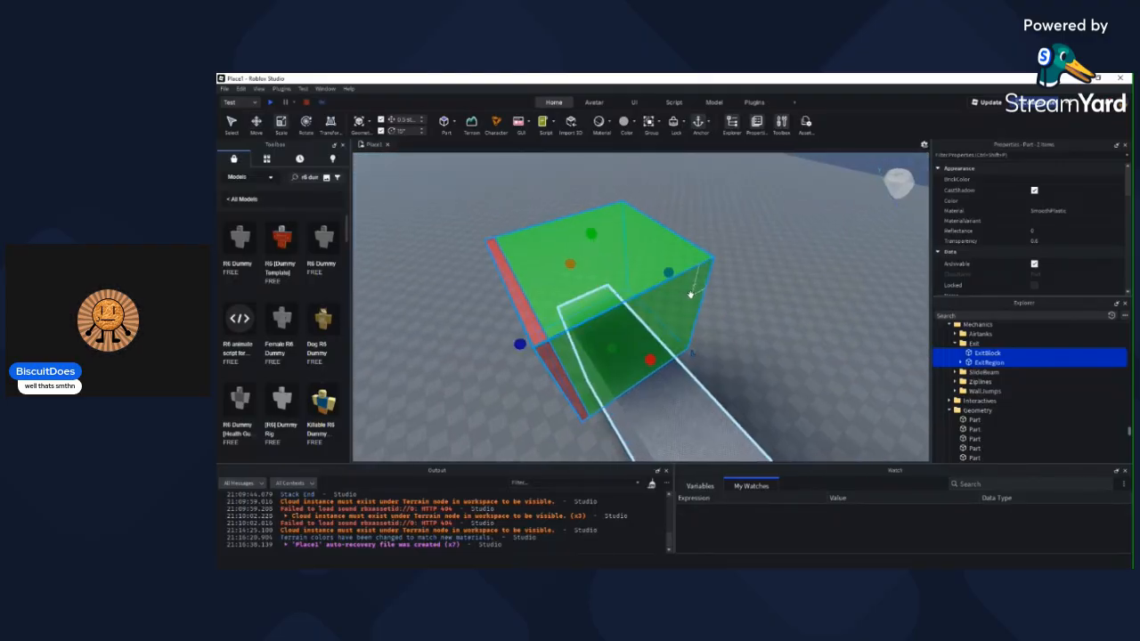
{"action": "right_click_drag", "start_coordinate": [620, 300], "coordinate": [637, 326]}
{"action": "key", "text": "a"}
{"action": "left_click_drag", "start_coordinate": [636, 333], "coordinate": [704, 294]}
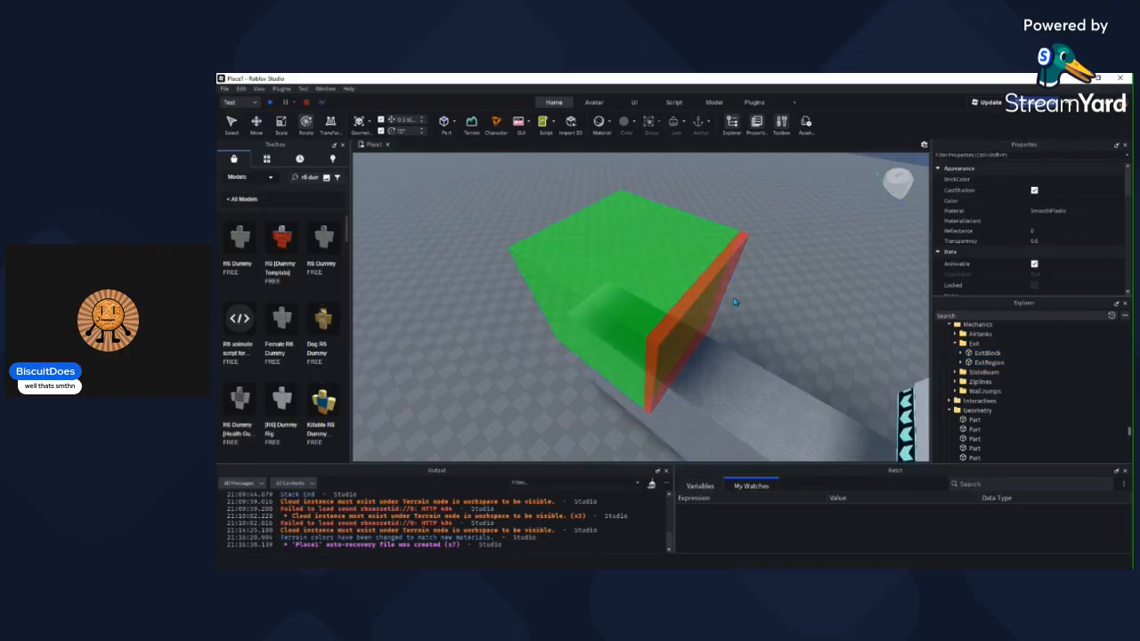
Step: Check how the exit pair sits on the walkway and review the ExitBlock's size, position and orientation properties
{"action": "left_click", "coordinate": [617, 259]}
{"action": "right_click_drag", "start_coordinate": [618, 259], "coordinate": [636, 222]}
{"action": "key", "text": "w"}
{"action": "scroll", "coordinate": [638, 223], "scroll_direction": "down", "scroll_amount": 5}
{"action": "left_click", "coordinate": [640, 225]}
{"action": "right_click_drag", "start_coordinate": [705, 331], "coordinate": [650, 263]}
{"action": "key", "text": "w"}
{"action": "left_click", "coordinate": [585, 253]}
{"action": "key", "text": "s"}
{"action": "key", "text": "d"}
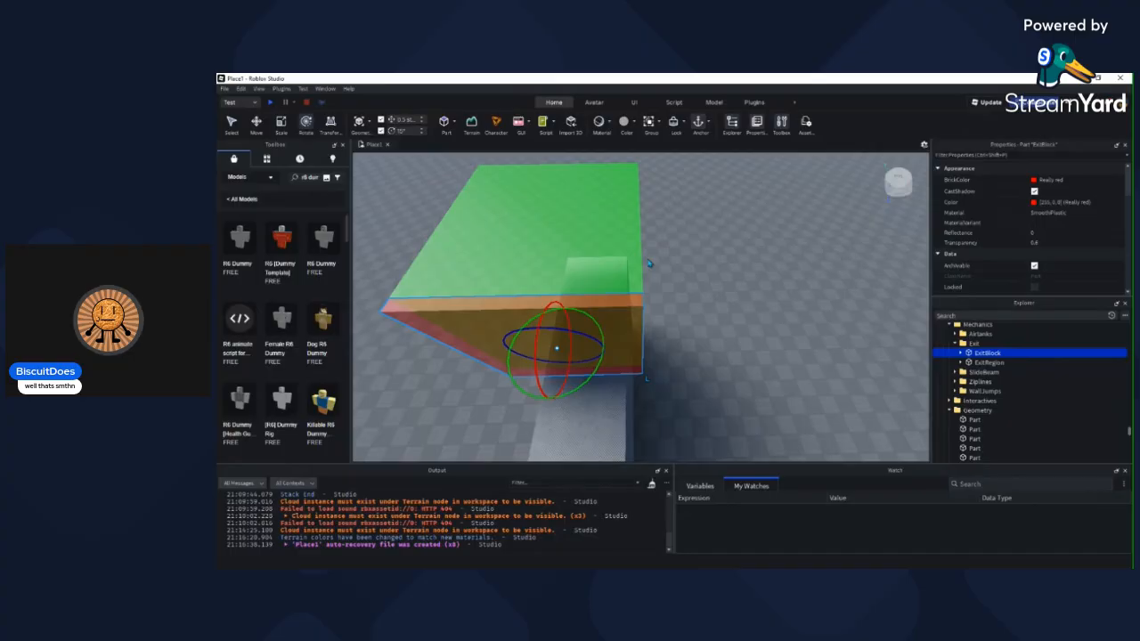
{"action": "key", "text": "a"}
{"action": "right_click_drag", "start_coordinate": [638, 260], "coordinate": [646, 253]}
{"action": "key", "text": "ctrl+3"}
{"action": "scroll", "coordinate": [1033, 232], "scroll_direction": "down", "scroll_amount": 5}
{"action": "scroll", "coordinate": [1042, 231], "scroll_direction": "up", "scroll_amount": 5}
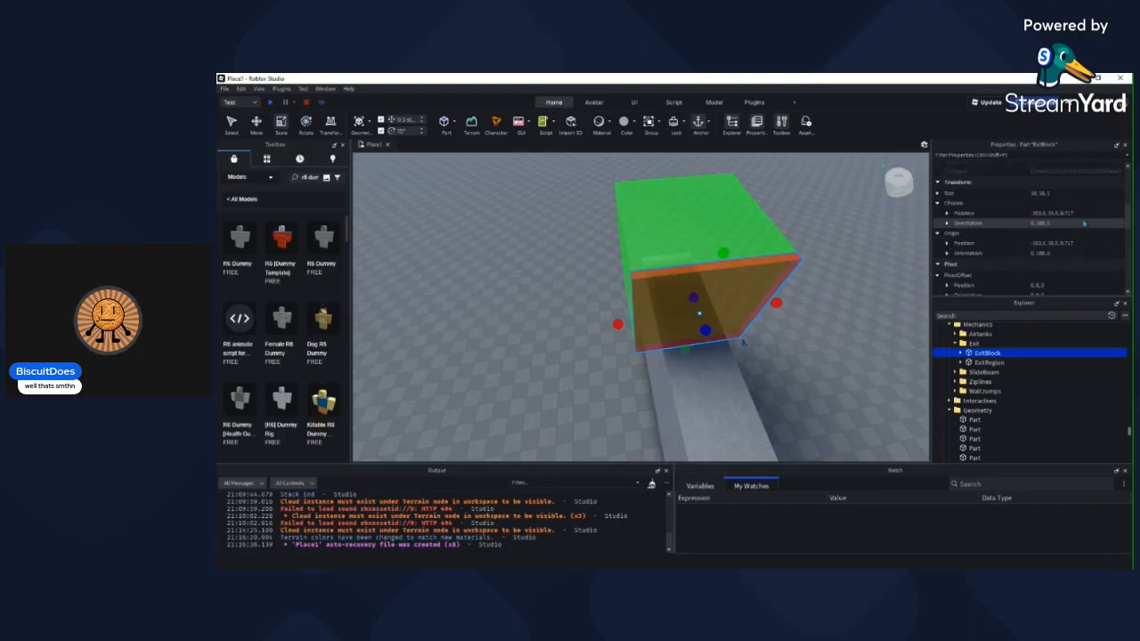
Step: Duplicate the ExitBlock and turn the copy perpendicular to it beside the green ExitRegion
{"action": "right_click_drag", "start_coordinate": [855, 258], "coordinate": [809, 267]}
{"action": "key", "text": "ctrl+2"}
{"action": "key", "text": "ctrl+d"}
{"action": "left_click_drag", "start_coordinate": [640, 349], "coordinate": [762, 385]}
{"action": "right_click_drag", "start_coordinate": [744, 384], "coordinate": [744, 384]}
{"action": "key", "text": "ctrl+3"}
{"action": "scroll", "coordinate": [676, 384], "scroll_direction": "down", "scroll_amount": 2}
{"action": "left_click_drag", "start_coordinate": [634, 362], "coordinate": [672, 309]}
Step: Nudge the ExitBlock copy about 0.5 studs into line with the ExitRegion's side and the first block's edge
{"action": "mouse_move", "coordinate": [672, 309]}
{"action": "right_mouse_down"}
{"action": "mouse_move", "coordinate": [659, 321]}
{"action": "mouse_move", "coordinate": [690, 318]}
{"action": "right_mouse_up"}
{"action": "scroll", "coordinate": [660, 321], "scroll_direction": "up", "scroll_amount": 2}
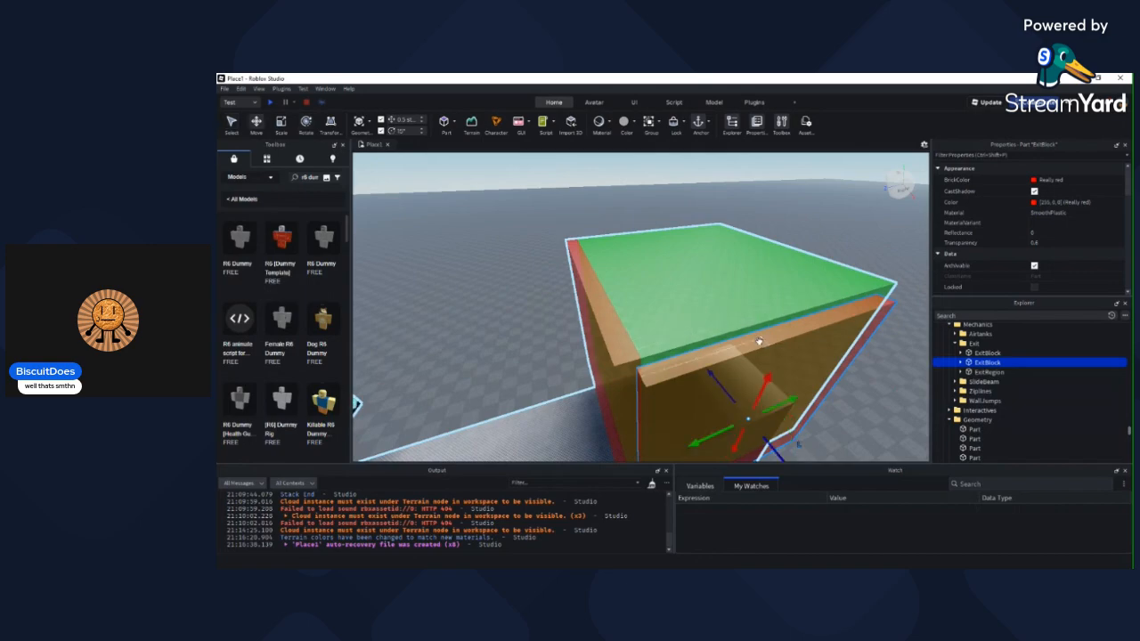
{"action": "left_click_drag", "start_coordinate": [765, 373], "coordinate": [765, 357]}
{"action": "right_click_drag", "start_coordinate": [766, 357], "coordinate": [764, 358]}
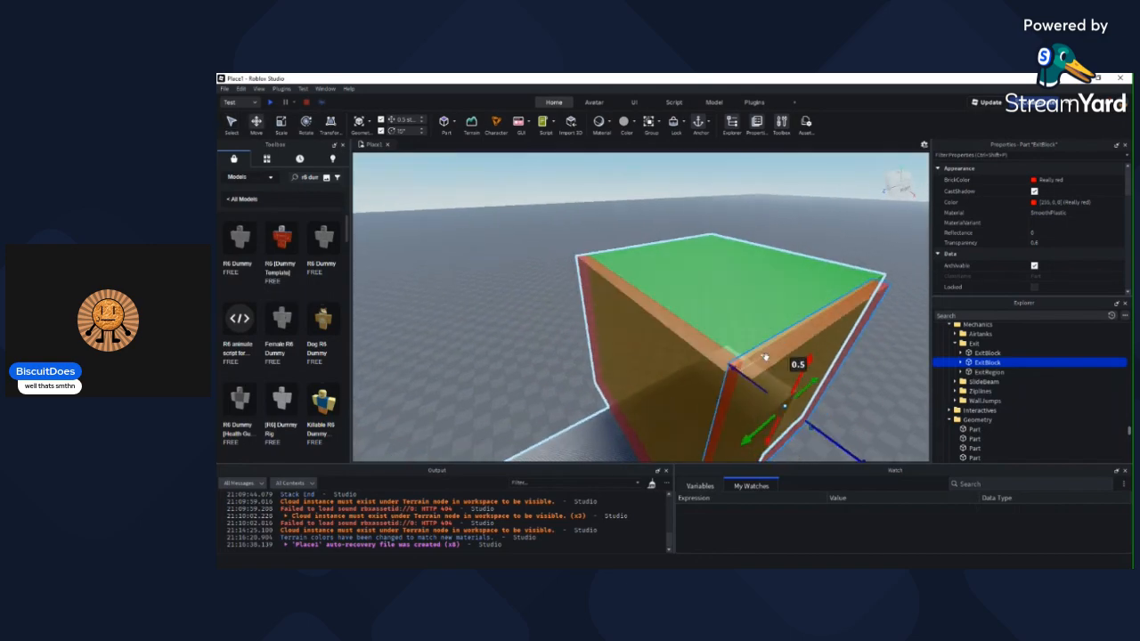
Step: Duplicate the two opposite ExitBlocks and rotate the copies to cover the ExitRegion's open sides
{"action": "left_click", "coordinate": [685, 341], "text": "ctrl"}
{"action": "scroll", "coordinate": [685, 343], "scroll_direction": "down", "scroll_amount": 4}
{"action": "left_click", "coordinate": [692, 349]}
{"action": "right_click_drag", "start_coordinate": [687, 347], "coordinate": [636, 329]}
{"action": "left_click", "coordinate": [692, 349]}
{"action": "key", "text": "ctrl+d"}
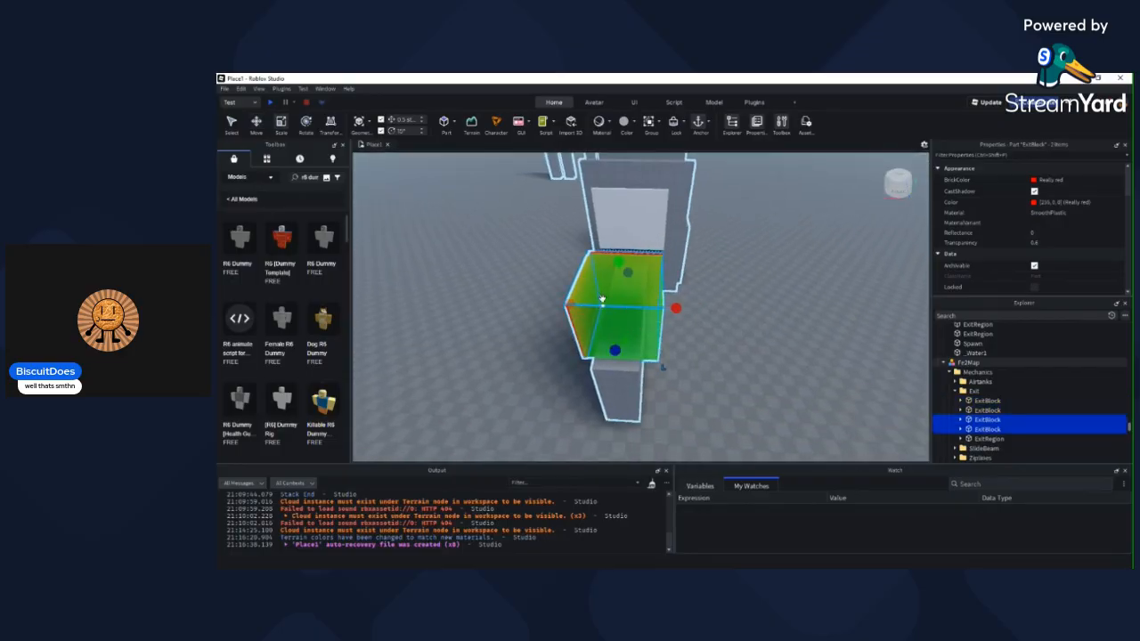
{"action": "left_click_drag", "start_coordinate": [603, 319], "coordinate": [629, 348]}
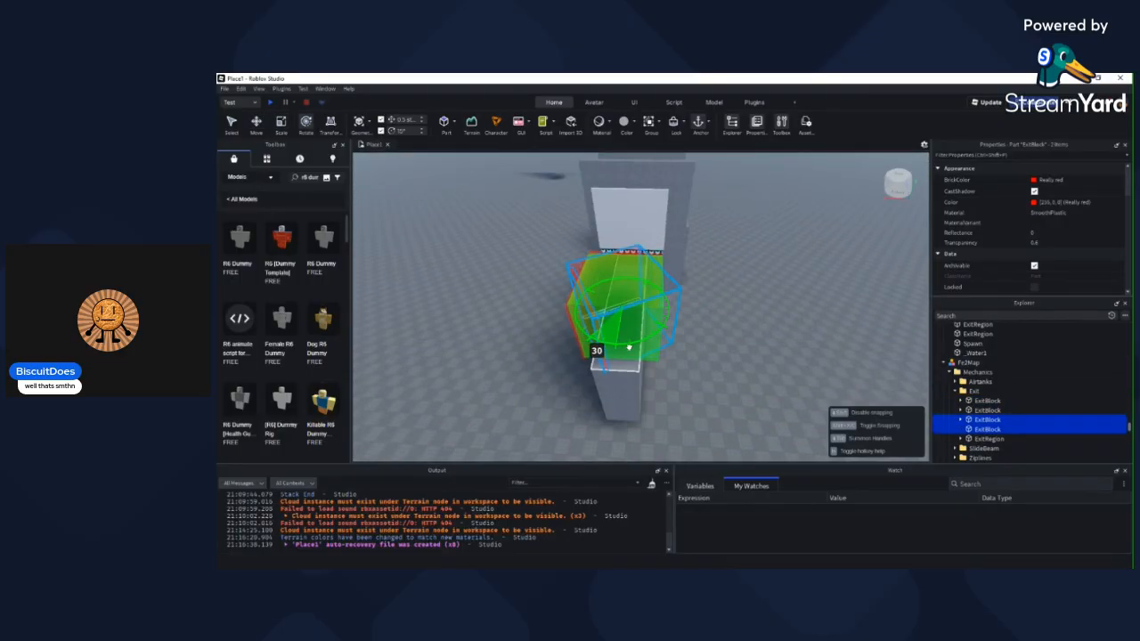
{"action": "left_click_drag", "start_coordinate": [655, 275], "coordinate": [651, 274]}
Step: Select one of the rotated ExitBlocks on its own and move it out to the ExitRegion's side
{"action": "right_click_drag", "start_coordinate": [674, 302], "coordinate": [671, 341]}
{"action": "left_click", "coordinate": [657, 308]}
{"action": "left_click", "coordinate": [687, 312], "text": "alt"}
{"action": "key", "text": "ctrl+1"}
{"action": "key", "text": "ctrl+2"}
{"action": "left_click_drag", "start_coordinate": [671, 343], "coordinate": [690, 344]}
{"action": "scroll", "coordinate": [690, 343], "scroll_direction": "up", "scroll_amount": 2}
{"action": "right_click_drag", "start_coordinate": [689, 343], "coordinate": [674, 285]}
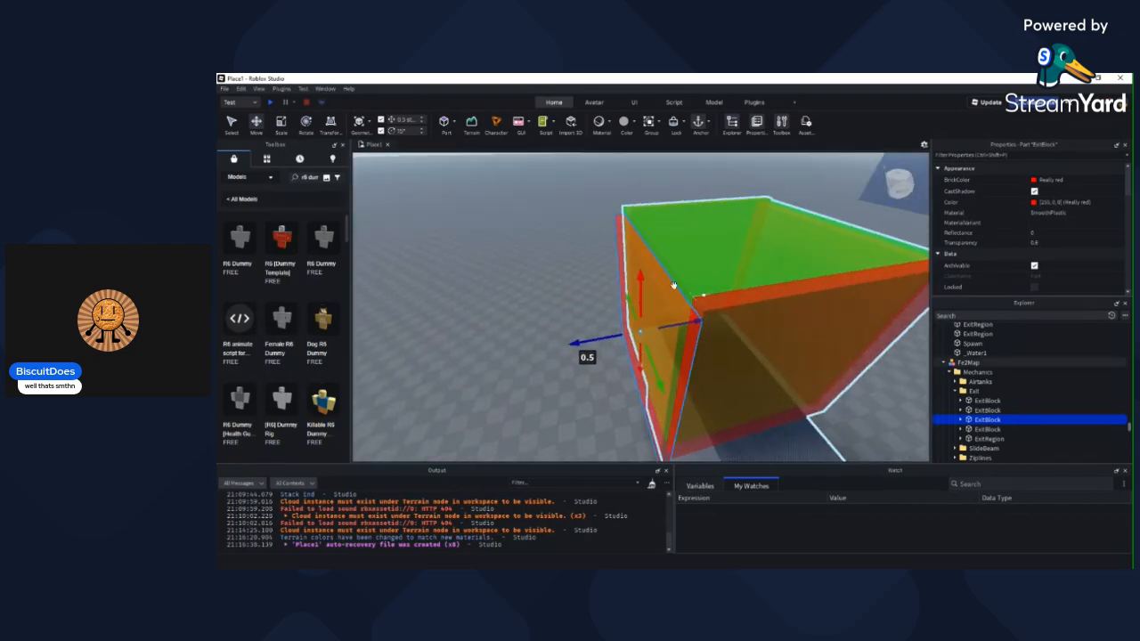
{"action": "left_click_drag", "start_coordinate": [642, 289], "coordinate": [644, 285]}
Step: Nudge the original ExitBlock facing the walkway so it lines up with the ExitRegion's face
{"action": "right_click_drag", "start_coordinate": [644, 285], "coordinate": [711, 366]}
{"action": "left_click", "coordinate": [711, 366]}
{"action": "right_click_drag", "start_coordinate": [551, 373], "coordinate": [758, 355]}
{"action": "left_click", "coordinate": [655, 330]}
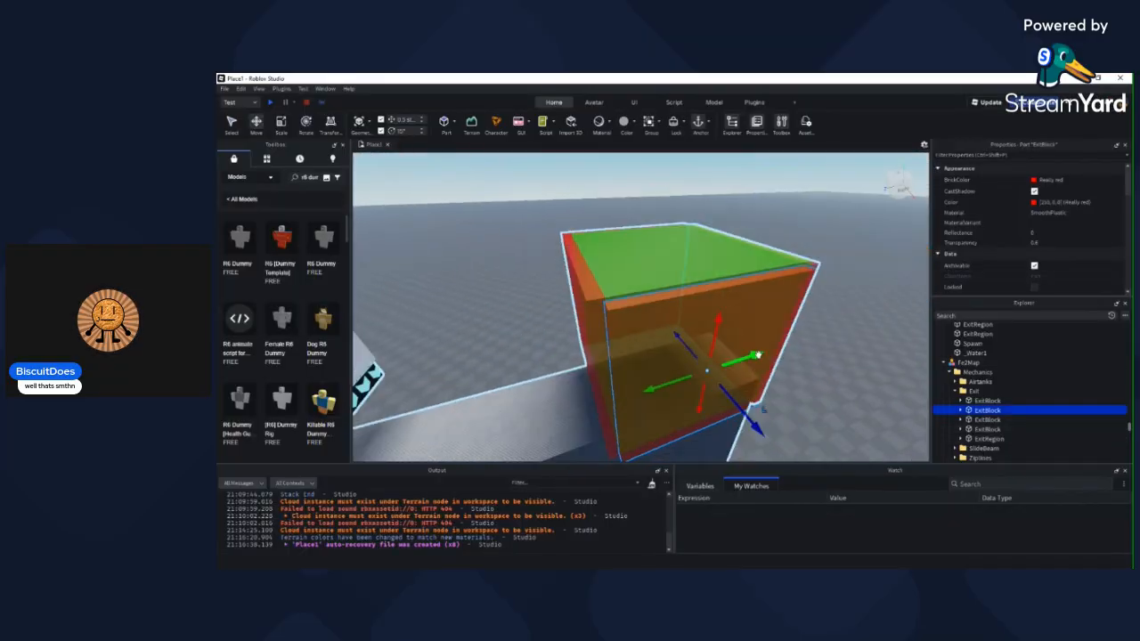
{"action": "left_click_drag", "start_coordinate": [715, 333], "coordinate": [718, 330]}
{"action": "right_click_drag", "start_coordinate": [718, 330], "coordinate": [673, 351]}
{"action": "left_click_drag", "start_coordinate": [697, 357], "coordinate": [700, 357]}
{"action": "right_click_drag", "start_coordinate": [700, 357], "coordinate": [720, 311]}
Step: Fine-tune the positions of the side ExitBlocks so they enclose the ExitRegion evenly
{"action": "left_click", "coordinate": [720, 314]}
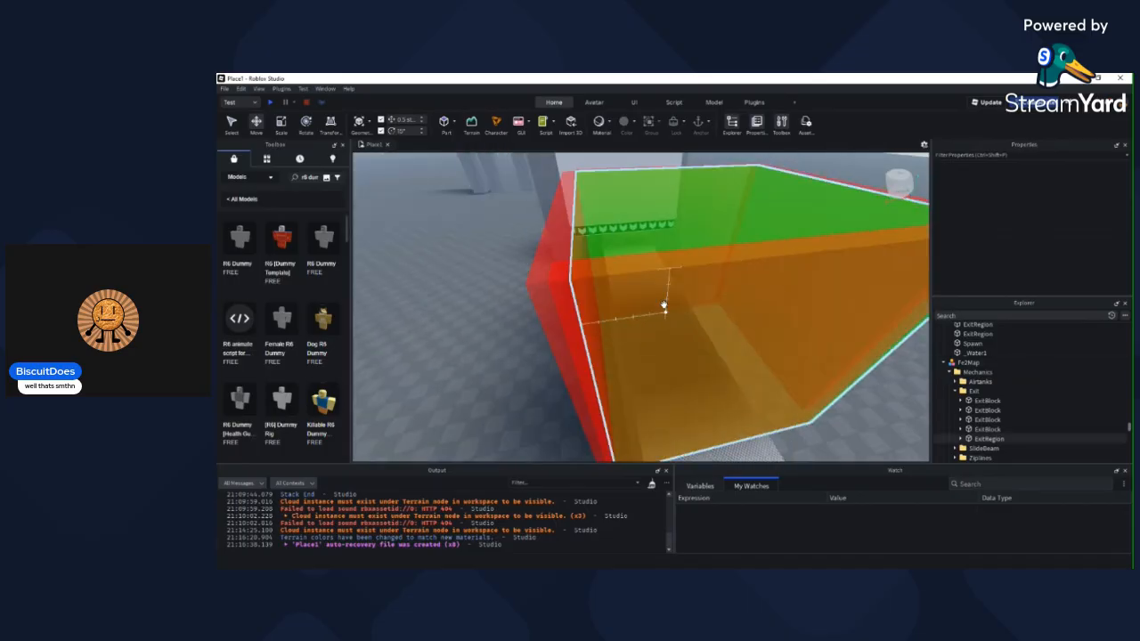
{"action": "right_click_drag", "start_coordinate": [646, 262], "coordinate": [647, 264]}
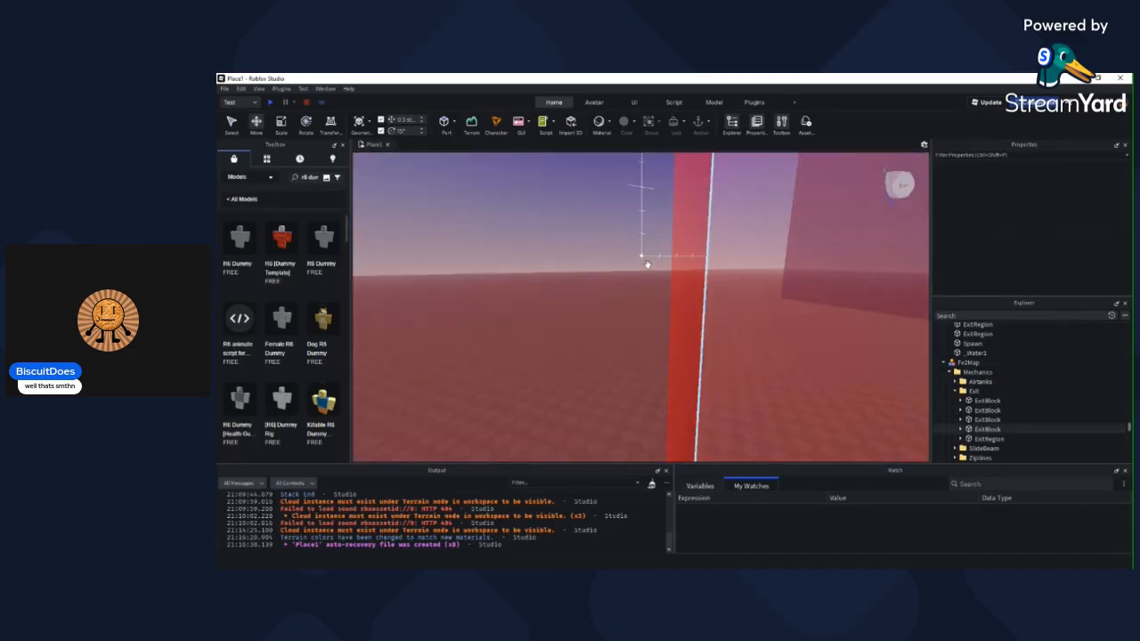
{"action": "left_click", "coordinate": [565, 312]}
{"action": "right_click_drag", "start_coordinate": [564, 313], "coordinate": [583, 308]}
{"action": "scroll", "coordinate": [564, 315], "scroll_direction": "down", "scroll_amount": 4}
{"action": "scroll", "coordinate": [583, 309], "scroll_direction": "up", "scroll_amount": 1}
{"action": "left_click_drag", "start_coordinate": [633, 308], "coordinate": [650, 315]}
{"action": "right_click_drag", "start_coordinate": [650, 315], "coordinate": [643, 285]}
{"action": "left_click_drag", "start_coordinate": [677, 326], "coordinate": [702, 306]}
{"action": "right_click_drag", "start_coordinate": [702, 305], "coordinate": [743, 331]}
{"action": "left_click", "coordinate": [676, 295], "text": "alt"}
{"action": "right_click_drag", "start_coordinate": [677, 295], "coordinate": [674, 293]}
{"action": "left_click_drag", "start_coordinate": [611, 326], "coordinate": [603, 329]}
{"action": "right_click_drag", "start_coordinate": [798, 248], "coordinate": [802, 239]}
Step: Duplicate a side ExitBlock and reduce the copy's height to a thin slab near the ExitRegion's top
{"action": "key", "text": "ctrl+d"}
{"action": "left_click_drag", "start_coordinate": [688, 250], "coordinate": [693, 249]}
{"action": "right_click_drag", "start_coordinate": [692, 254], "coordinate": [692, 253]}
{"action": "key", "text": "ctrl+3"}
{"action": "left_click_drag", "start_coordinate": [652, 363], "coordinate": [650, 269]}
Step: Move the slab over the ExitRegion and widen it to cover the whole top
{"action": "right_click_drag", "start_coordinate": [686, 248], "coordinate": [688, 244]}
{"action": "key", "text": "ctrl+2"}
{"action": "left_click_drag", "start_coordinate": [689, 245], "coordinate": [636, 246]}
{"action": "key", "text": "ctrl+3"}
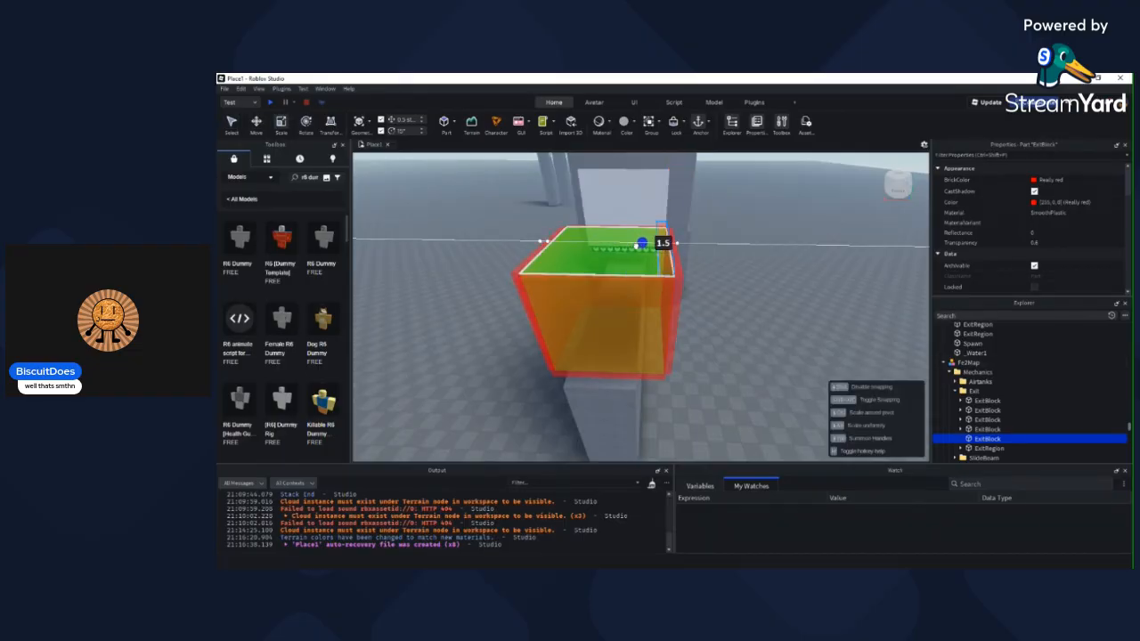
{"action": "left_click_drag", "start_coordinate": [535, 241], "coordinate": [532, 242]}
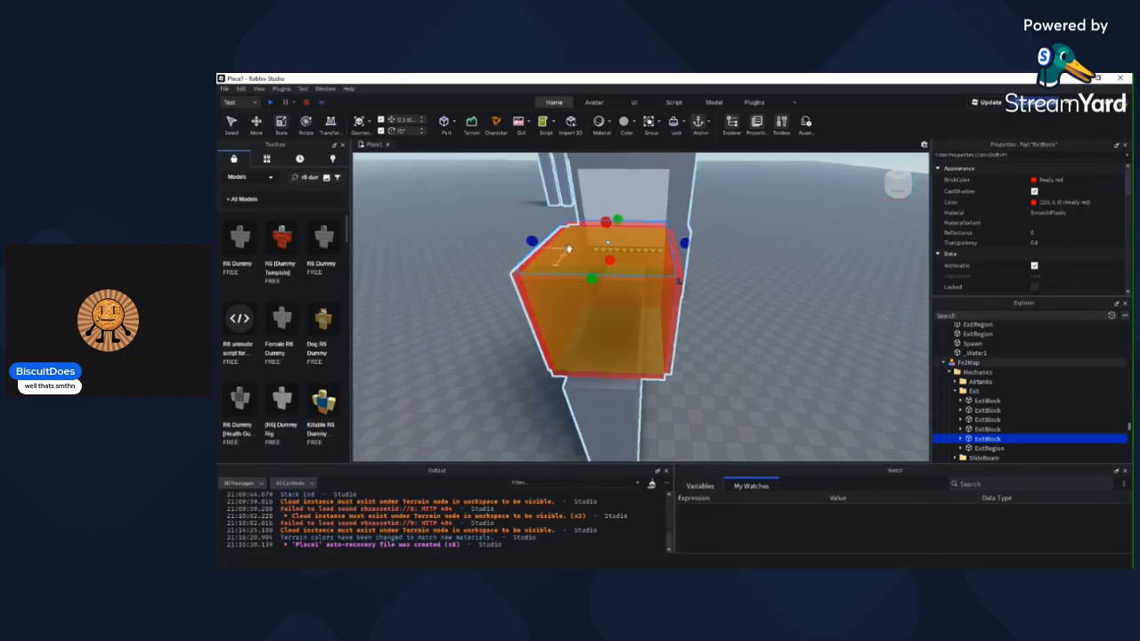
Step: Duplicate the top ExitBlock and move the copy down about 17.5 studs to the underside of the ExitRegion
{"action": "right_click_drag", "start_coordinate": [573, 250], "coordinate": [574, 249]}
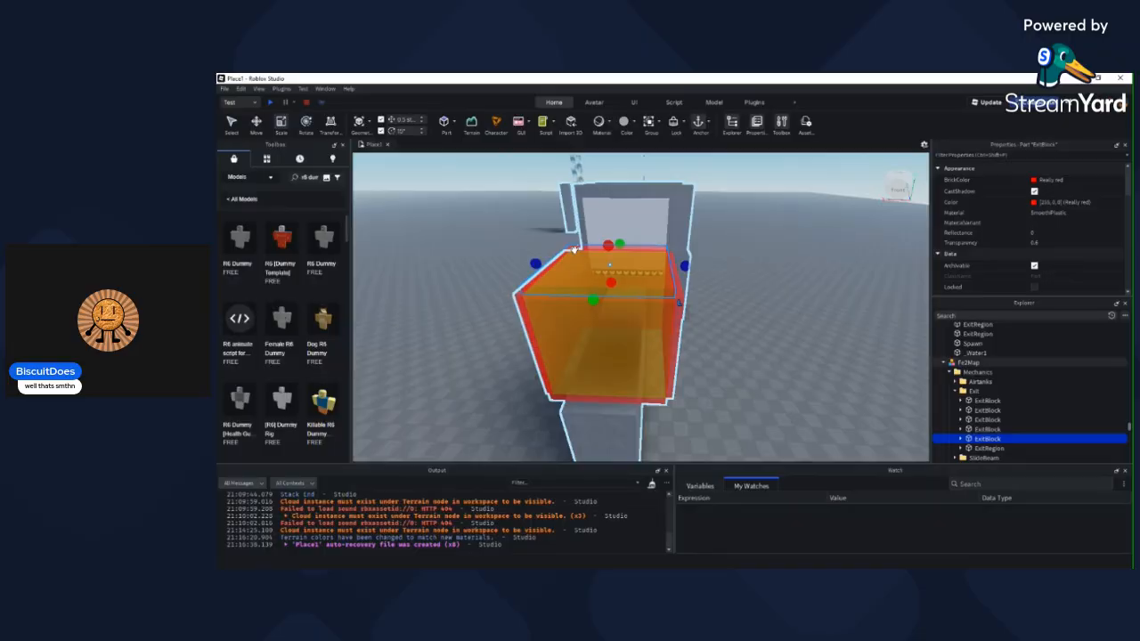
{"action": "left_click", "coordinate": [574, 249]}
{"action": "left_click", "coordinate": [611, 225]}
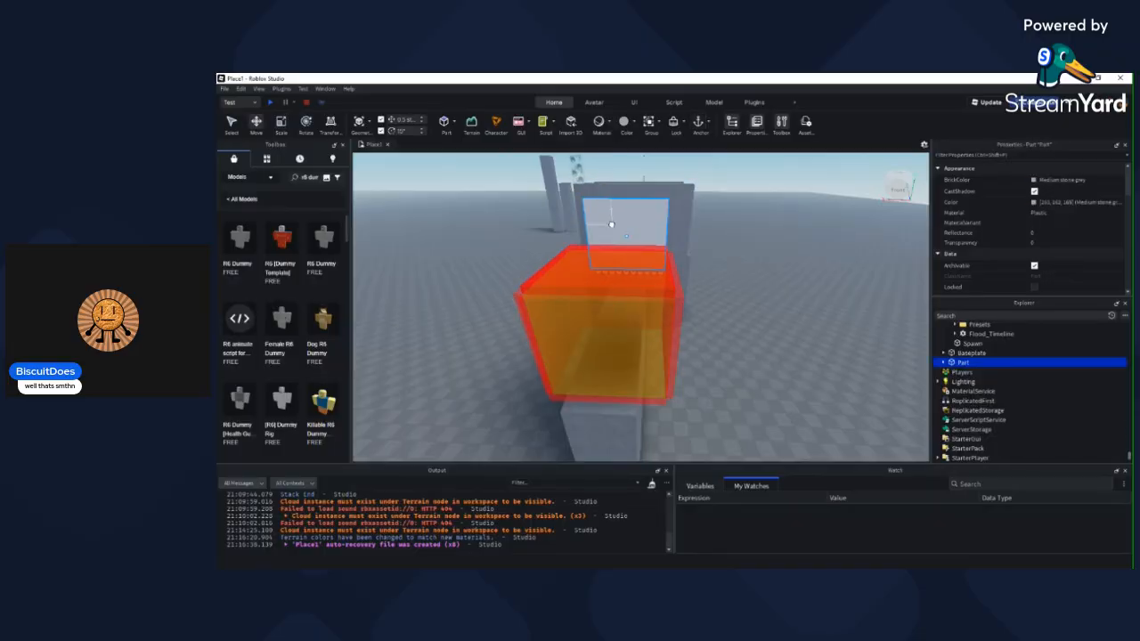
{"action": "left_click", "coordinate": [795, 353]}
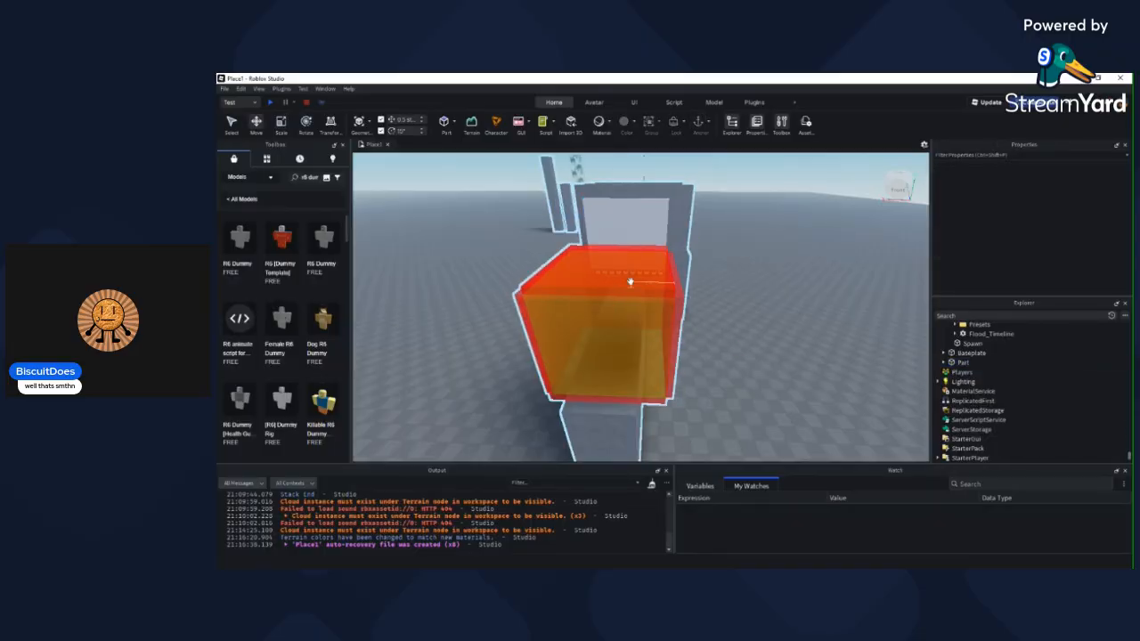
{"action": "left_click", "coordinate": [622, 276]}
{"action": "left_click_drag", "start_coordinate": [607, 233], "coordinate": [609, 333]}
{"action": "key", "text": "w"}
{"action": "right_click_drag", "start_coordinate": [608, 333], "coordinate": [607, 336]}
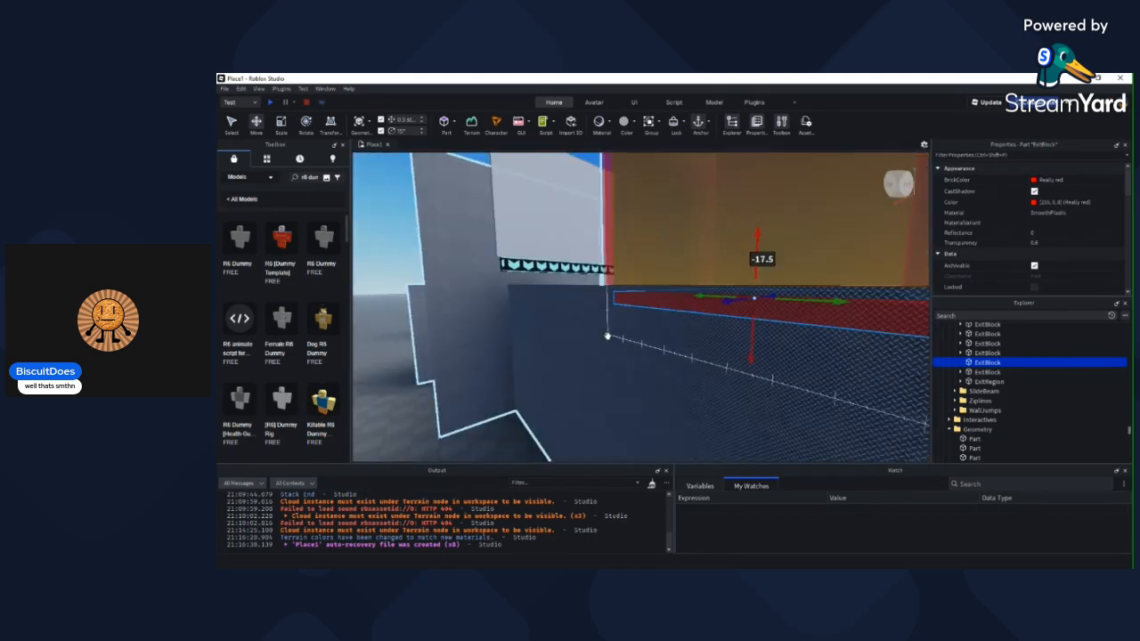
{"action": "mouse_move", "coordinate": [750, 339]}
{"action": "left_mouse_down"}
{"action": "mouse_move", "coordinate": [747, 355]}
{"action": "mouse_move", "coordinate": [745, 335]}
{"action": "left_mouse_up"}
Step: Select all six ExitBlocks in the Exit folder and make them fully transparent
{"action": "right_click_drag", "start_coordinate": [745, 335], "coordinate": [723, 352]}
{"action": "key", "text": "a"}
{"action": "key", "text": "s"}
{"action": "scroll", "coordinate": [994, 399], "scroll_direction": "up", "scroll_amount": 1}
{"action": "left_click", "coordinate": [987, 351]}
{"action": "left_click", "coordinate": [990, 400], "text": "shift"}
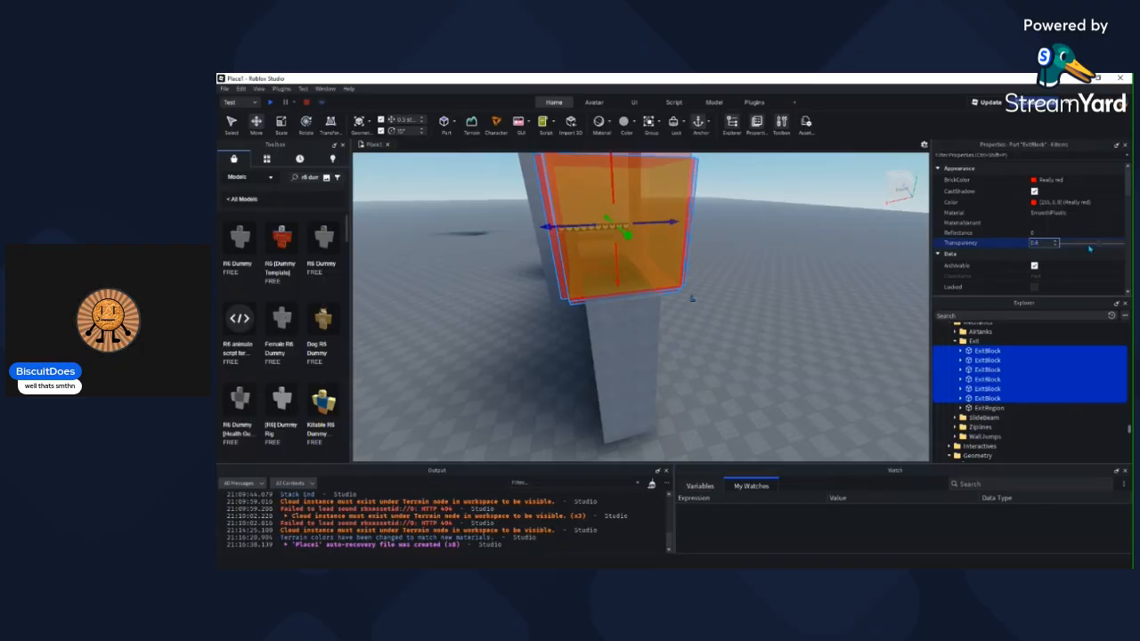
{"action": "left_click_drag", "start_coordinate": [1094, 242], "coordinate": [1119, 247]}
Step: Set the ExitRegion's Transparency to 1
{"action": "left_click", "coordinate": [866, 286]}
{"action": "right_click_drag", "start_coordinate": [867, 286], "coordinate": [848, 307]}
{"action": "key", "text": "w"}
{"action": "key", "text": "s"}
{"action": "key", "text": "w"}
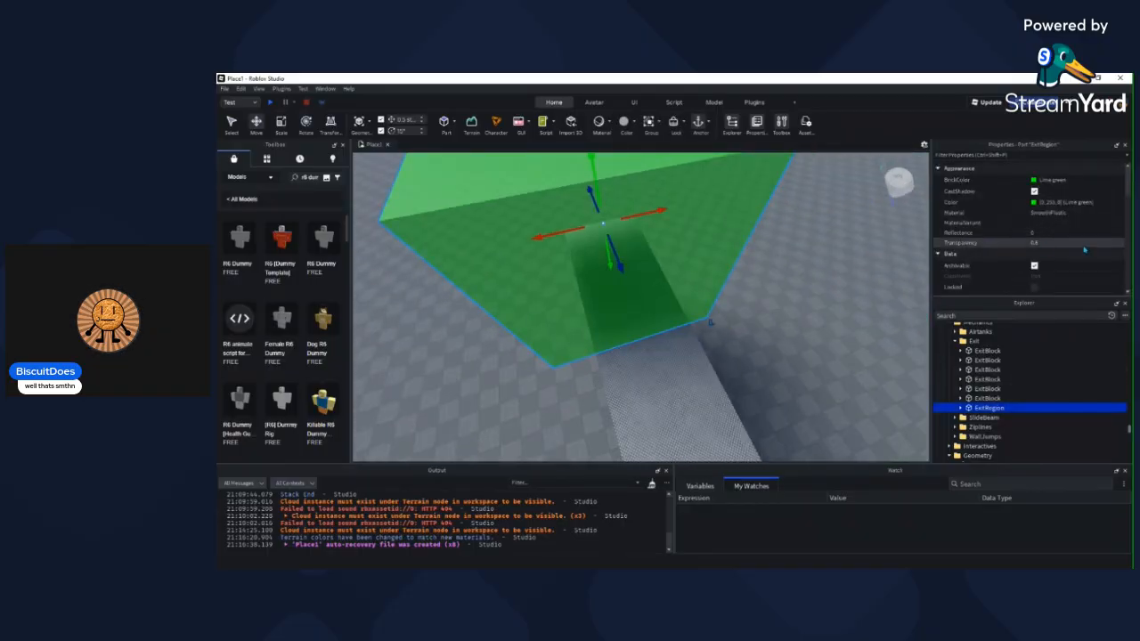
{"action": "left_click_drag", "start_coordinate": [1102, 244], "coordinate": [1125, 252]}
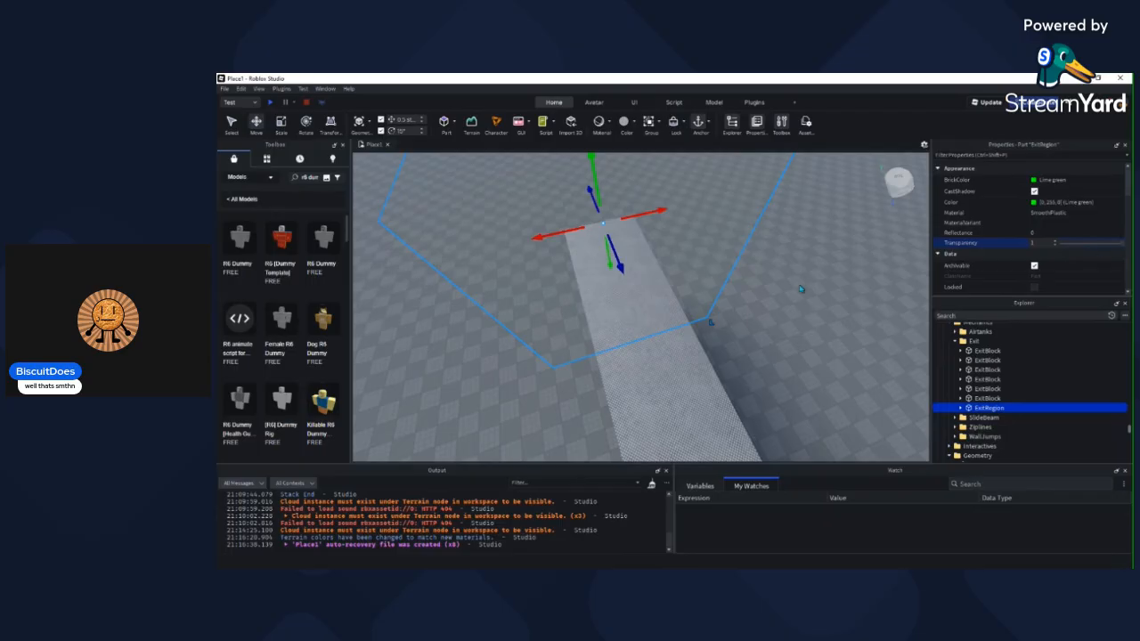
{"action": "left_click", "coordinate": [707, 291]}
Step: Locate the map-making kit's sample water block, _Water1, and select it for inspection
{"action": "left_click", "coordinate": [730, 307]}
{"action": "right_click_drag", "start_coordinate": [731, 307], "coordinate": [778, 315]}
{"action": "key", "text": "s"}
{"action": "right_click_drag", "start_coordinate": [419, 384], "coordinate": [779, 377]}
{"action": "key", "text": "w"}
{"action": "key", "text": "w"}
{"action": "left_click", "coordinate": [718, 375]}
{"action": "key", "text": "d"}
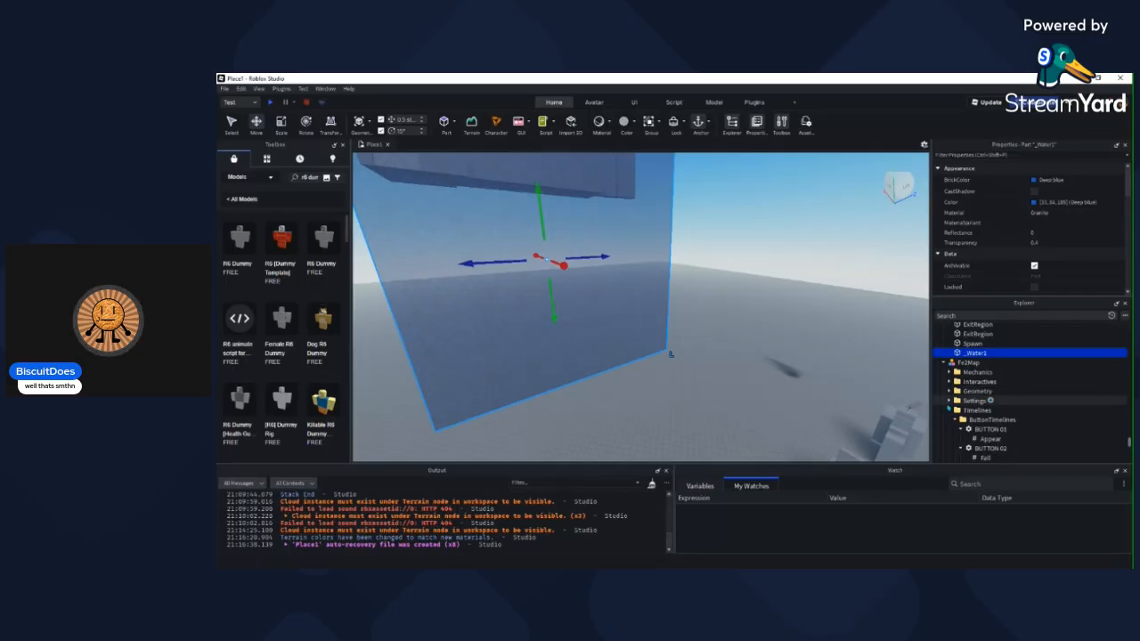
Step: Add a folder named Waters to Fe2Map and create a subfolder named Water1 inside it
{"action": "left_click", "coordinate": [969, 362]}
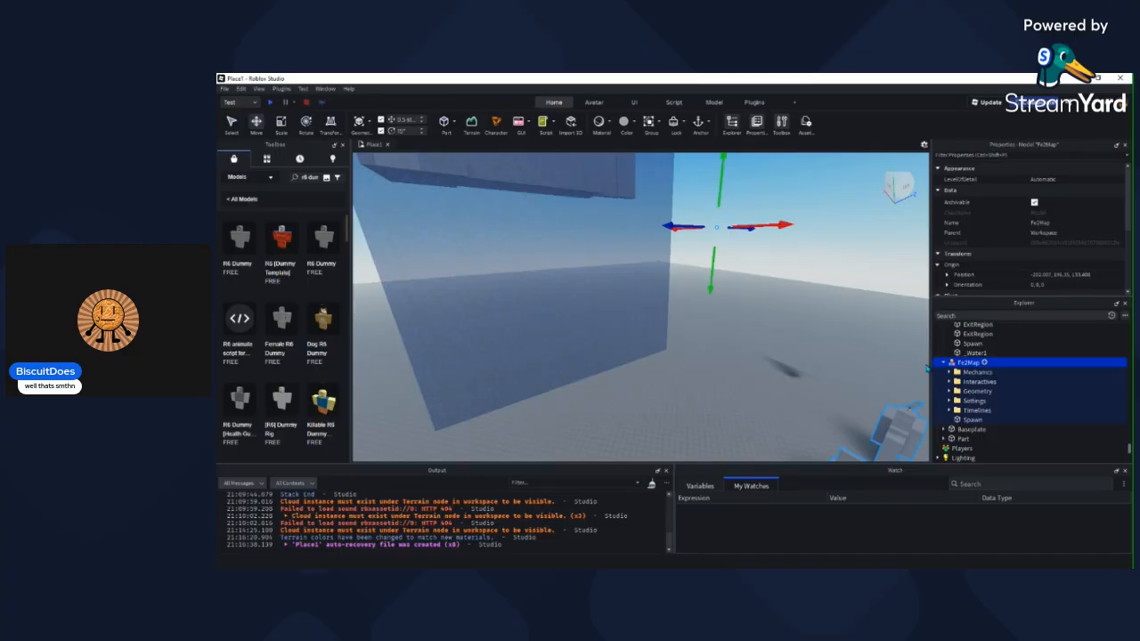
{"action": "key", "text": "ctrl+z"}
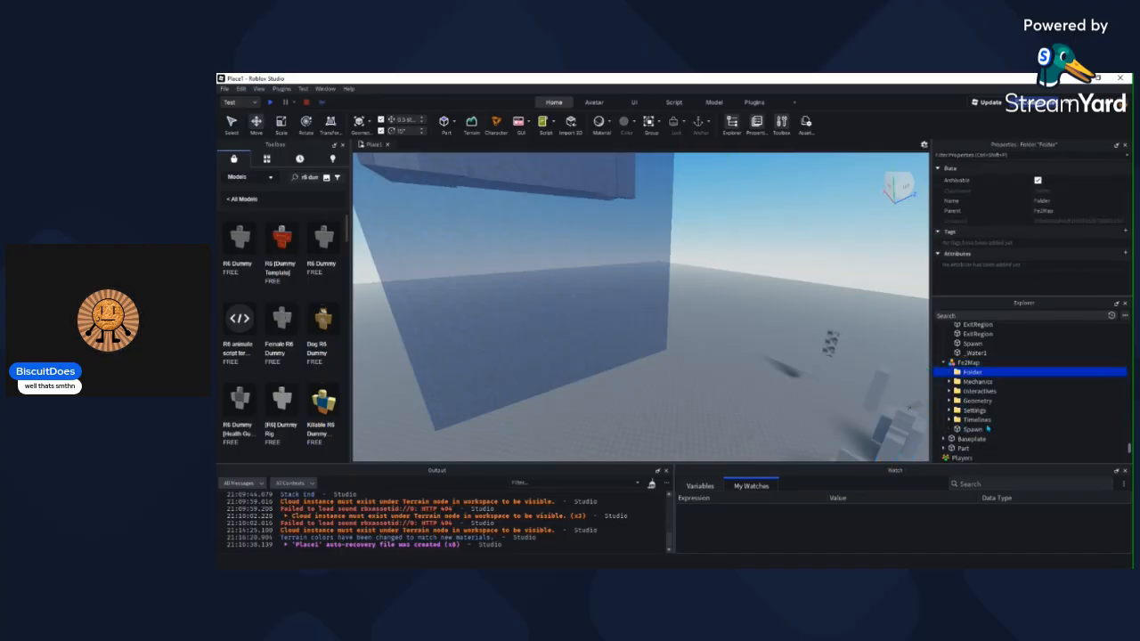
{"action": "key", "text": "F2"}
{"action": "type", "text": "Waters"}
{"action": "key", "text": "Return"}
{"action": "key", "text": "ctrl+shift+v"}
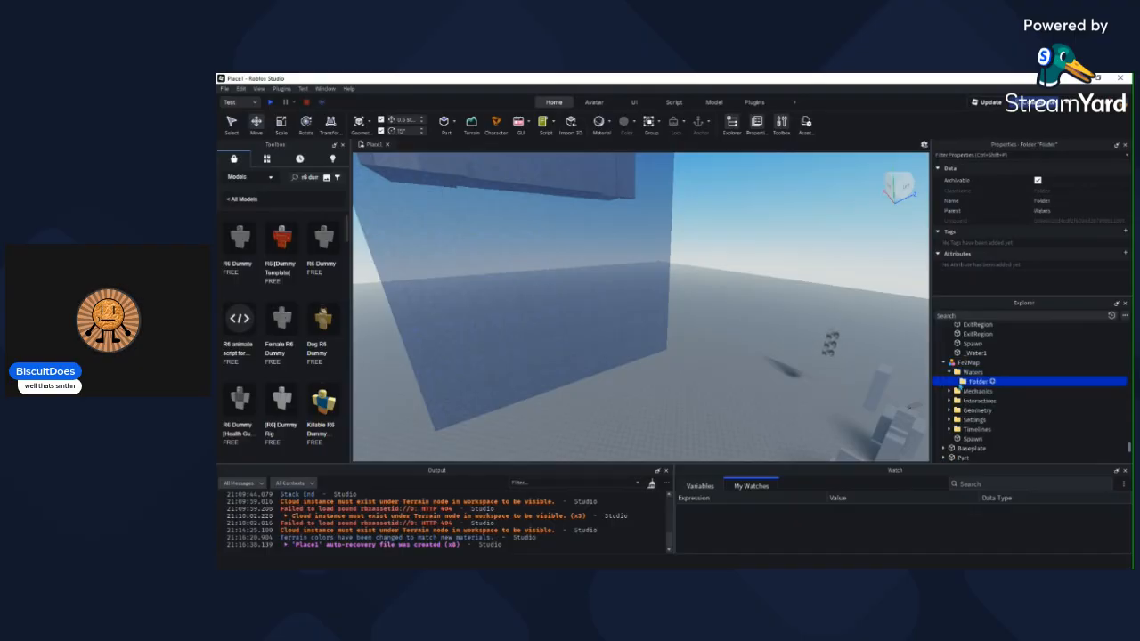
{"action": "key", "text": "F2"}
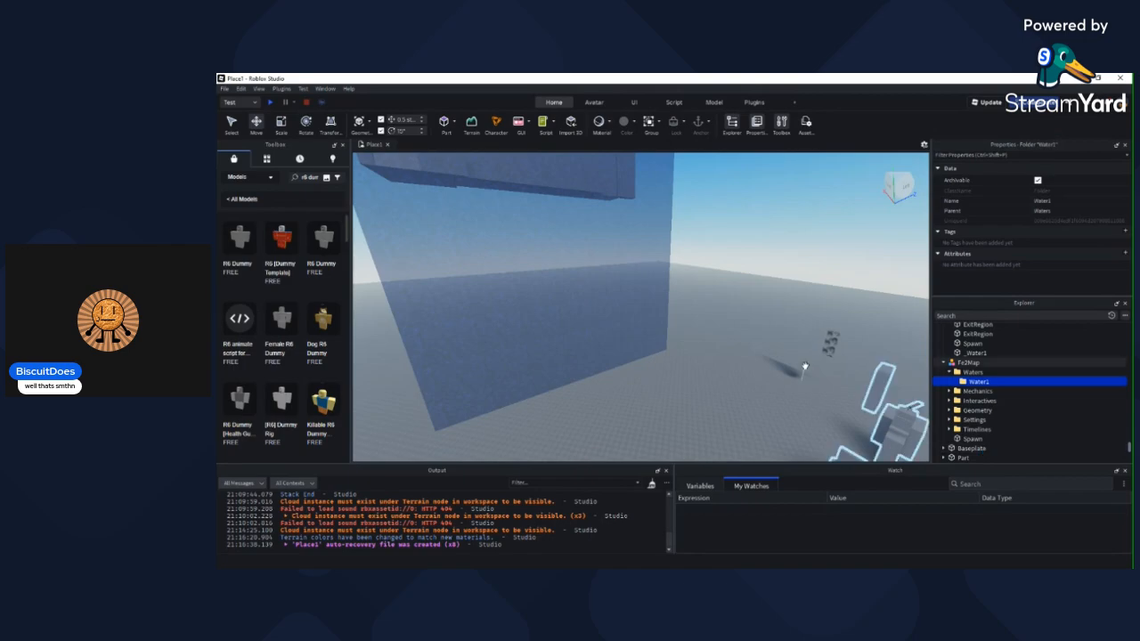
Step: Copy the kit's _Water1 part and paste it into the Water1 folder of Fe2Map
{"action": "left_click", "coordinate": [651, 352]}
{"action": "right_click_drag", "start_coordinate": [651, 352], "coordinate": [623, 344]}
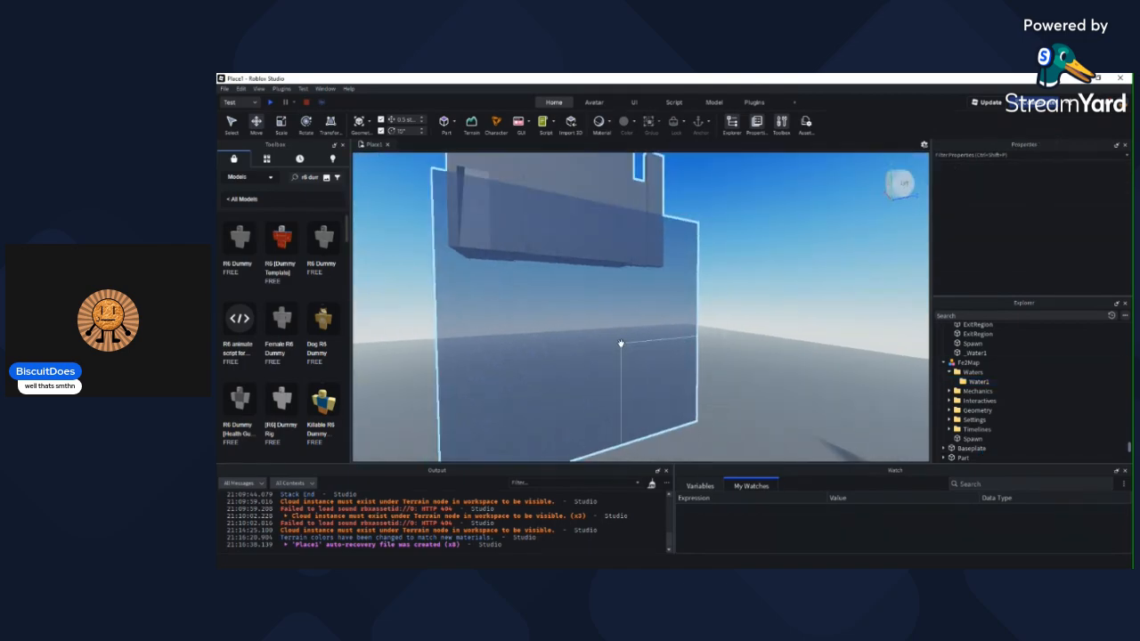
{"action": "left_click", "coordinate": [620, 344]}
{"action": "left_click", "coordinate": [760, 359]}
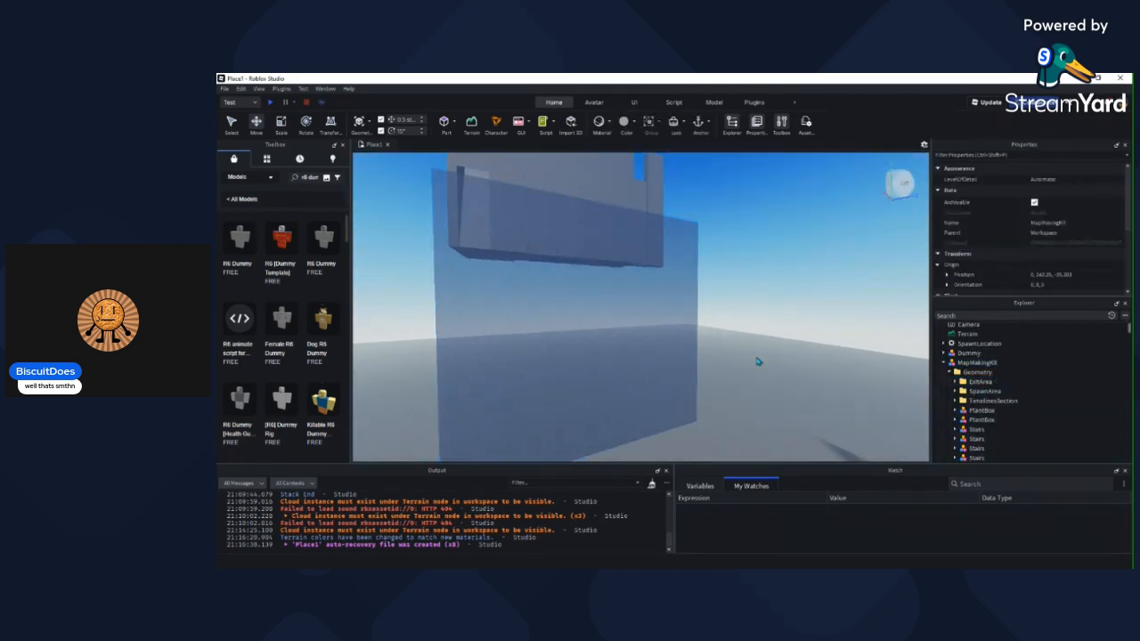
{"action": "left_click", "coordinate": [681, 360]}
{"action": "right_click_drag", "start_coordinate": [730, 363], "coordinate": [762, 393]}
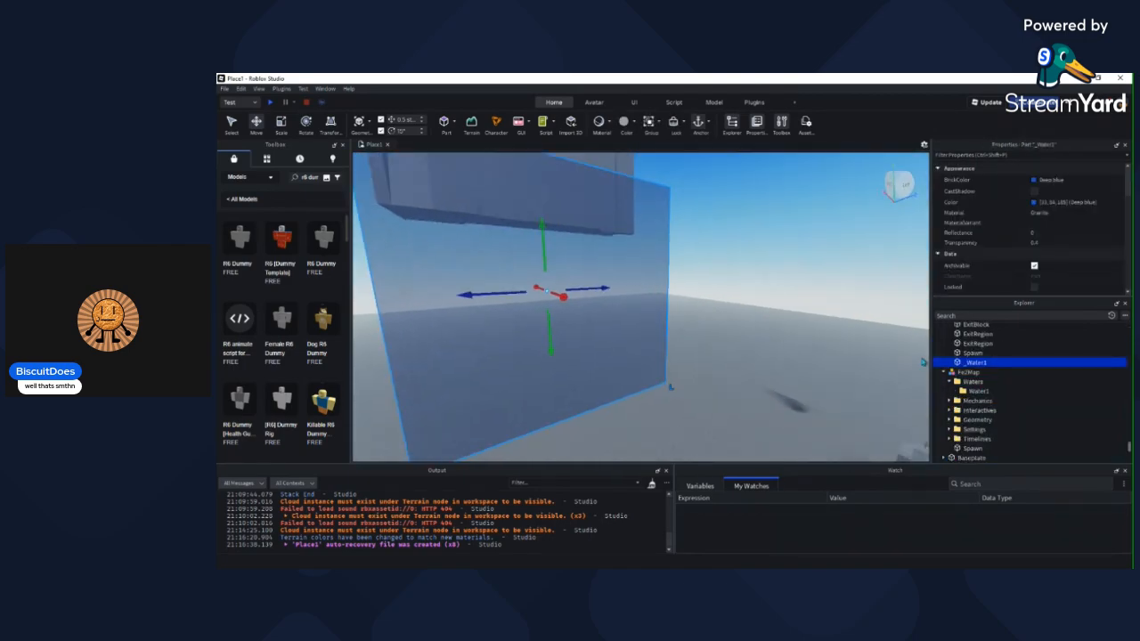
{"action": "left_click", "coordinate": [971, 373]}
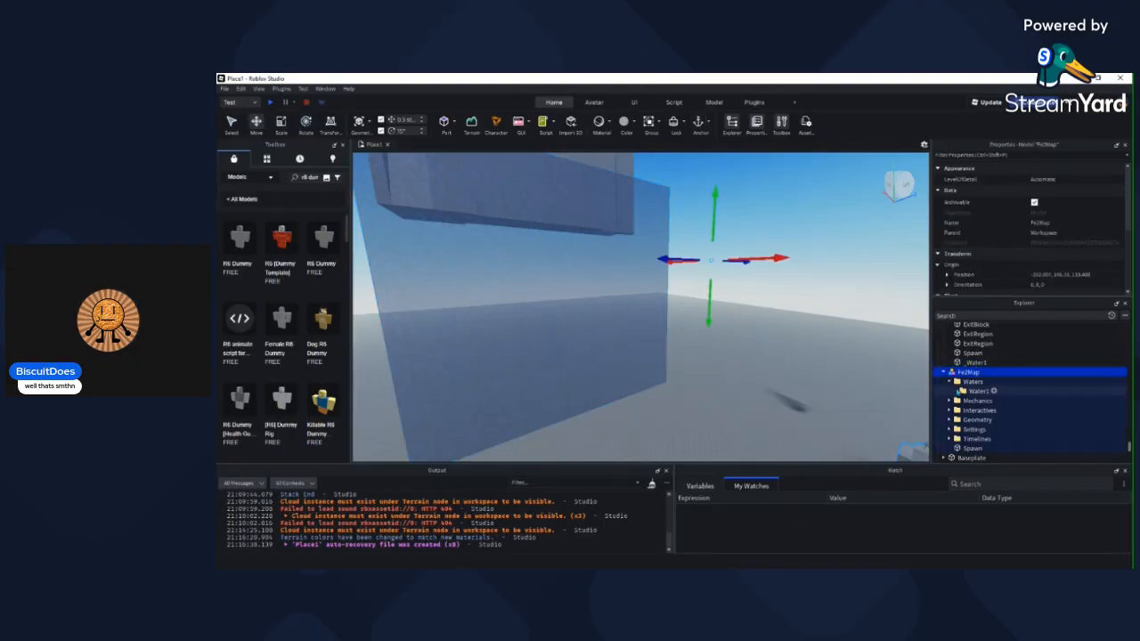
{"action": "left_click", "coordinate": [978, 391]}
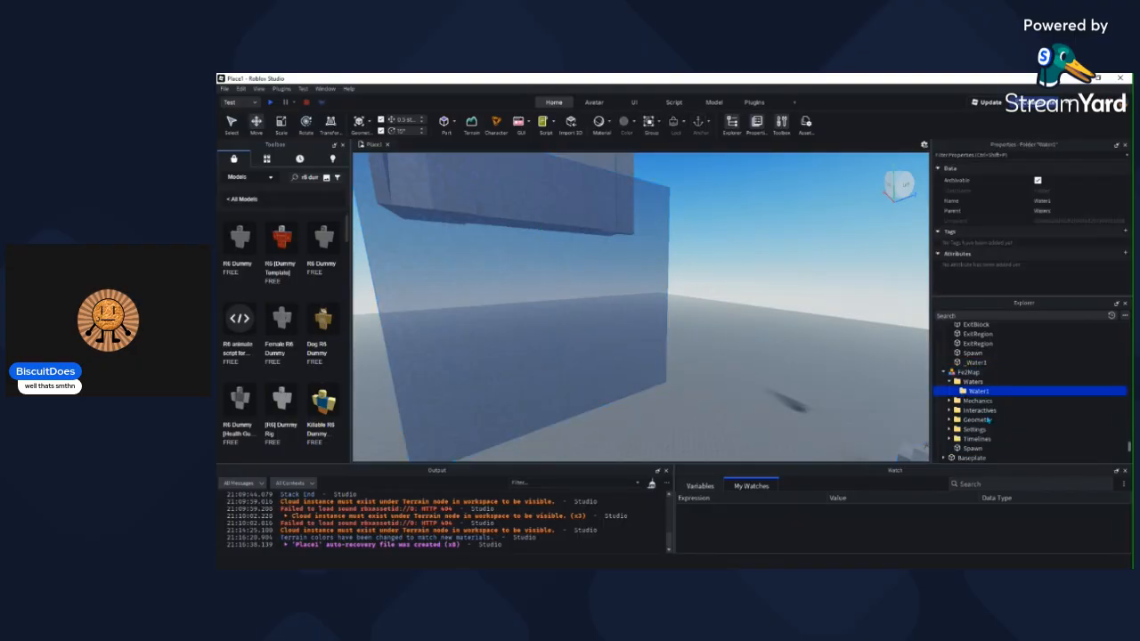
{"action": "key", "text": "ctrl+shift+v"}
{"action": "key", "text": "f"}
Step: Shrink the pasted _Water1 block with the Scale tool to make it easier to place
{"action": "right_click_drag", "start_coordinate": [817, 392], "coordinate": [809, 380]}
{"action": "key", "text": "a"}
{"action": "key", "text": "ctrl+3"}
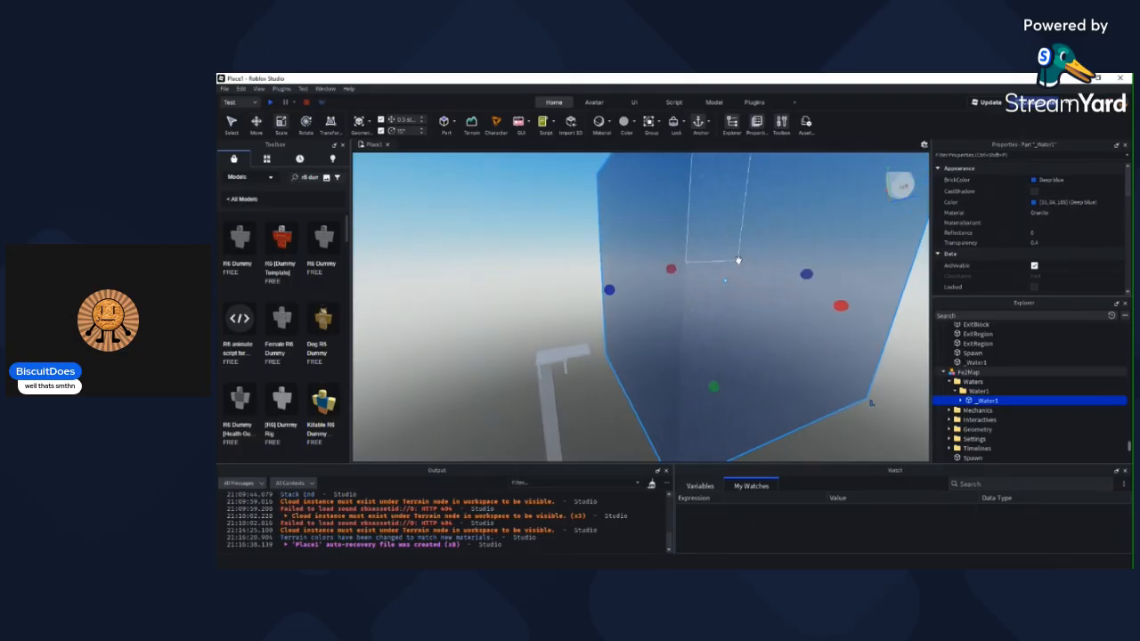
{"action": "scroll", "coordinate": [730, 257], "scroll_direction": "down", "scroll_amount": 3}
{"action": "left_click_drag", "start_coordinate": [699, 292], "coordinate": [708, 392]}
{"action": "right_click_drag", "start_coordinate": [708, 390], "coordinate": [712, 387]}
{"action": "left_click_drag", "start_coordinate": [701, 386], "coordinate": [700, 372]}
{"action": "right_click_drag", "start_coordinate": [708, 378], "coordinate": [715, 379]}
{"action": "left_click_drag", "start_coordinate": [745, 399], "coordinate": [667, 384]}
{"action": "left_click_drag", "start_coordinate": [677, 381], "coordinate": [666, 376]}
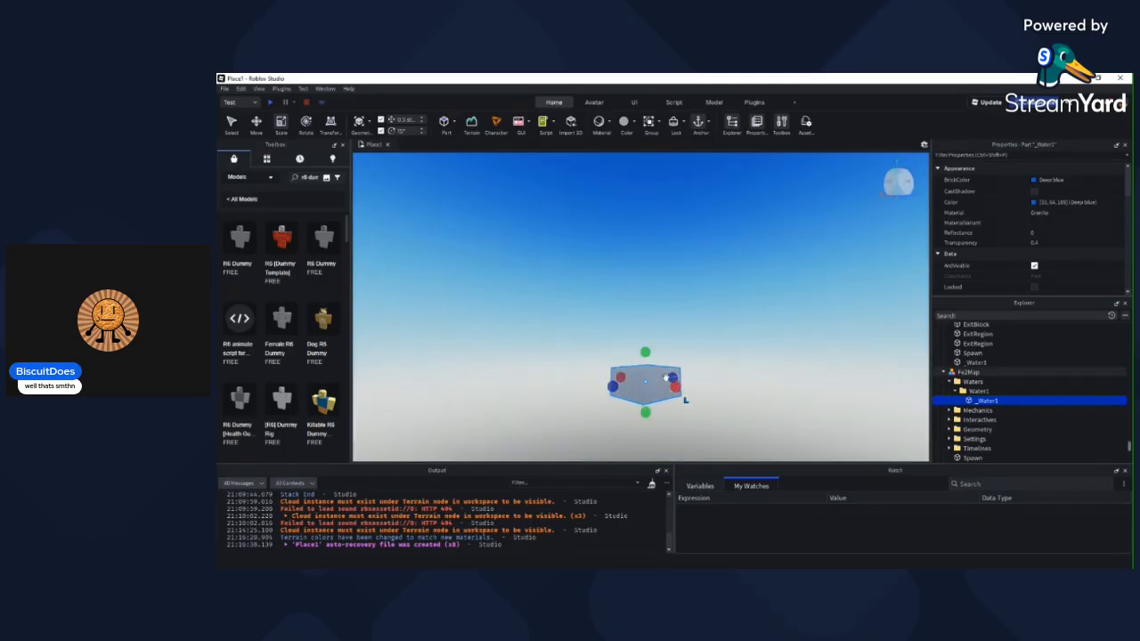
Step: Move the resized _Water1 block across the world to the Fe2Map course
{"action": "right_click_drag", "start_coordinate": [645, 382], "coordinate": [645, 383]}
{"action": "left_click_drag", "start_coordinate": [642, 383], "coordinate": [680, 330]}
{"action": "right_click_drag", "start_coordinate": [679, 330], "coordinate": [679, 330]}
{"action": "left_click_drag", "start_coordinate": [680, 330], "coordinate": [680, 331]}
{"action": "right_click_drag", "start_coordinate": [679, 330], "coordinate": [680, 331]}
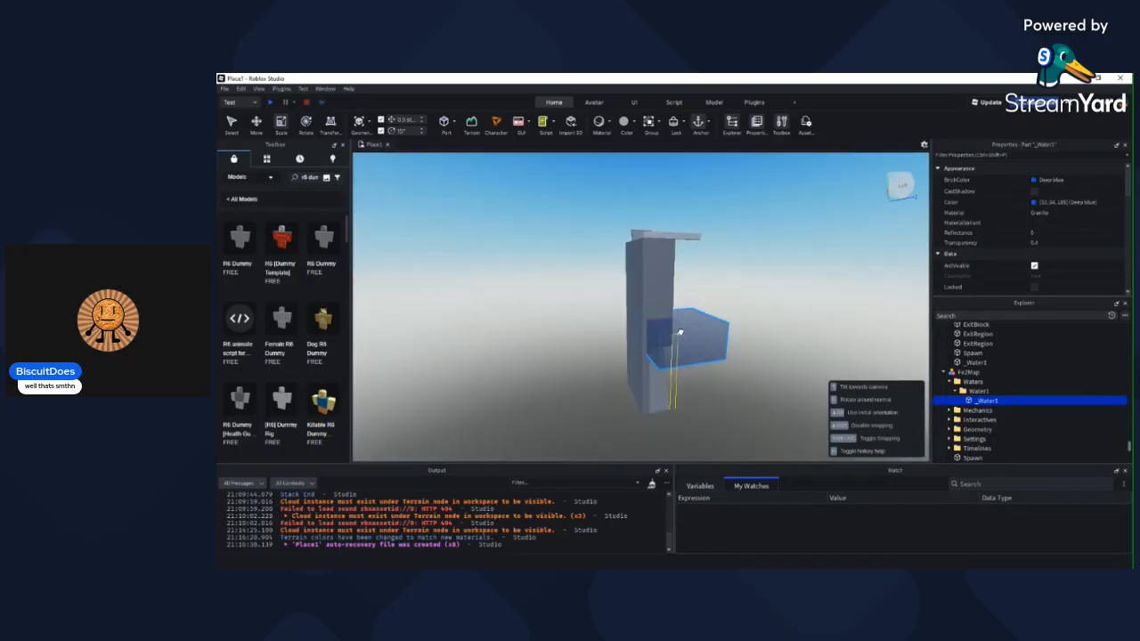
{"action": "left_click_drag", "start_coordinate": [681, 331], "coordinate": [680, 330]}
{"action": "right_click_drag", "start_coordinate": [680, 332], "coordinate": [680, 330]}
{"action": "left_click_drag", "start_coordinate": [679, 330], "coordinate": [657, 320]}
{"action": "right_click_drag", "start_coordinate": [680, 330], "coordinate": [657, 321]}
{"action": "left_click_drag", "start_coordinate": [656, 321], "coordinate": [700, 298]}
{"action": "right_click_drag", "start_coordinate": [656, 320], "coordinate": [700, 297]}
{"action": "left_click_drag", "start_coordinate": [700, 298], "coordinate": [723, 386]}
{"action": "right_click_drag", "start_coordinate": [723, 387], "coordinate": [723, 386]}
{"action": "left_click_drag", "start_coordinate": [722, 386], "coordinate": [618, 436]}
{"action": "key", "text": "w"}
Step: Stretch the sides of the _Water1 block outward around the course platforms
{"action": "right_click_drag", "start_coordinate": [618, 436], "coordinate": [618, 437]}
{"action": "key", "text": "a"}
{"action": "left_click_drag", "start_coordinate": [497, 410], "coordinate": [421, 401]}
{"action": "right_click_drag", "start_coordinate": [493, 407], "coordinate": [495, 409]}
{"action": "key", "text": "a"}
{"action": "mouse_move", "coordinate": [501, 433]}
{"action": "left_mouse_down"}
{"action": "mouse_move", "coordinate": [489, 459]}
{"action": "mouse_move", "coordinate": [504, 452]}
{"action": "left_mouse_up"}
{"action": "key", "text": "s"}
{"action": "key", "text": "w"}
{"action": "key", "text": "d"}
{"action": "left_click_drag", "start_coordinate": [523, 328], "coordinate": [553, 266]}
{"action": "left_click_drag", "start_coordinate": [630, 318], "coordinate": [795, 311]}
{"action": "key", "text": "s"}
{"action": "key", "text": "a"}
Step: Extend the _Water1 block over the rest of the course and adjust its height below the platform tops
{"action": "right_click_drag", "start_coordinate": [904, 407], "coordinate": [621, 318]}
{"action": "left_click_drag", "start_coordinate": [616, 370], "coordinate": [711, 377]}
{"action": "left_click_drag", "start_coordinate": [569, 258], "coordinate": [588, 223]}
{"action": "right_click_drag", "start_coordinate": [647, 223], "coordinate": [636, 216]}
{"action": "scroll", "coordinate": [636, 216], "scroll_direction": "up", "scroll_amount": 6}
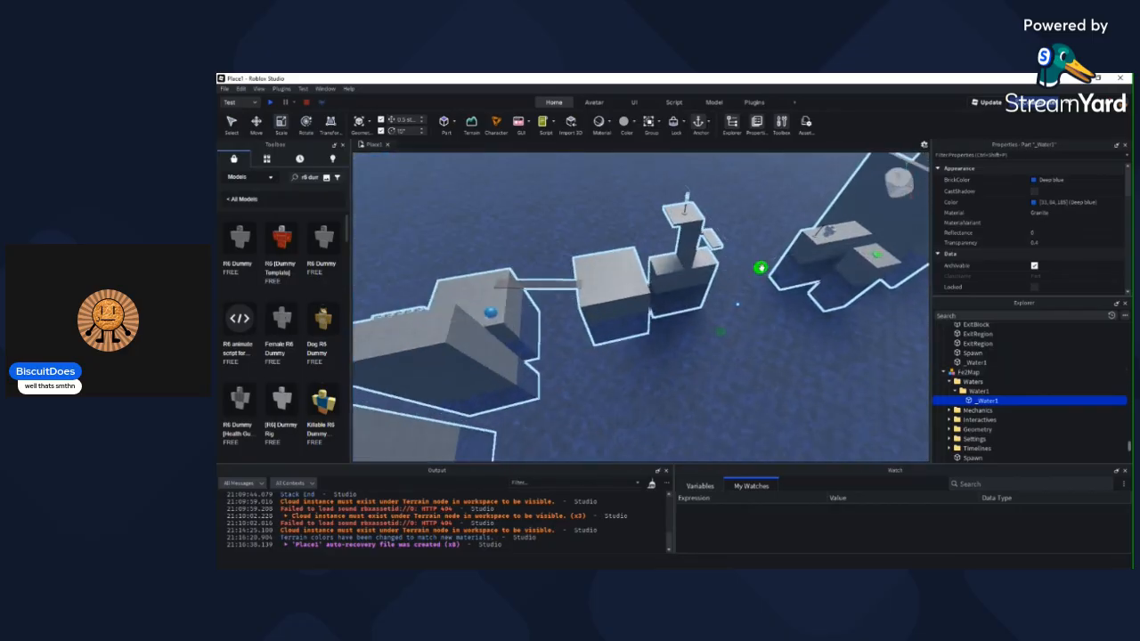
{"action": "left_click_drag", "start_coordinate": [760, 267], "coordinate": [728, 320]}
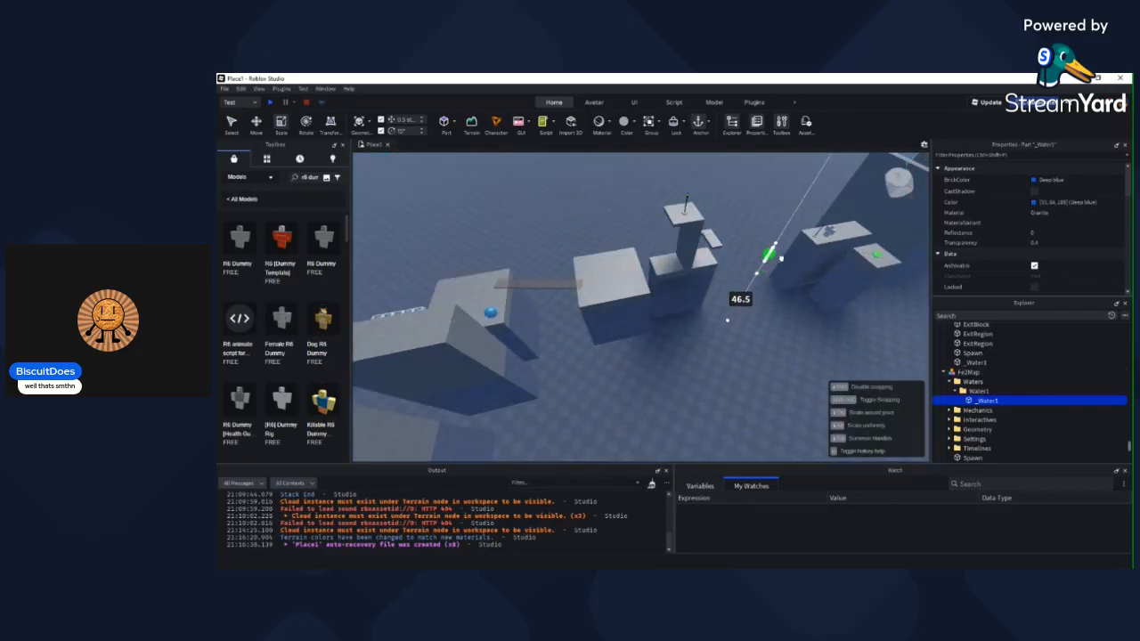
{"action": "left_click_drag", "start_coordinate": [765, 261], "coordinate": [766, 262]}
Step: Inspect the water's coverage and level around the course platforms from several viewpoints
{"action": "right_click_drag", "start_coordinate": [585, 208], "coordinate": [603, 244]}
{"action": "scroll", "coordinate": [607, 214], "scroll_direction": "up", "scroll_amount": 3}
{"action": "scroll", "coordinate": [609, 217], "scroll_direction": "down", "scroll_amount": 4}
{"action": "key", "text": "a"}
{"action": "left_click", "coordinate": [548, 210]}
{"action": "key", "text": "w"}
{"action": "key", "text": "d"}
{"action": "key", "text": "w"}
{"action": "key", "text": "e"}
{"action": "key", "text": "s"}
{"action": "key", "text": "d"}
{"action": "key", "text": "w"}
{"action": "right_click_drag", "start_coordinate": [606, 193], "coordinate": [663, 251]}
{"action": "left_click", "coordinate": [662, 251]}
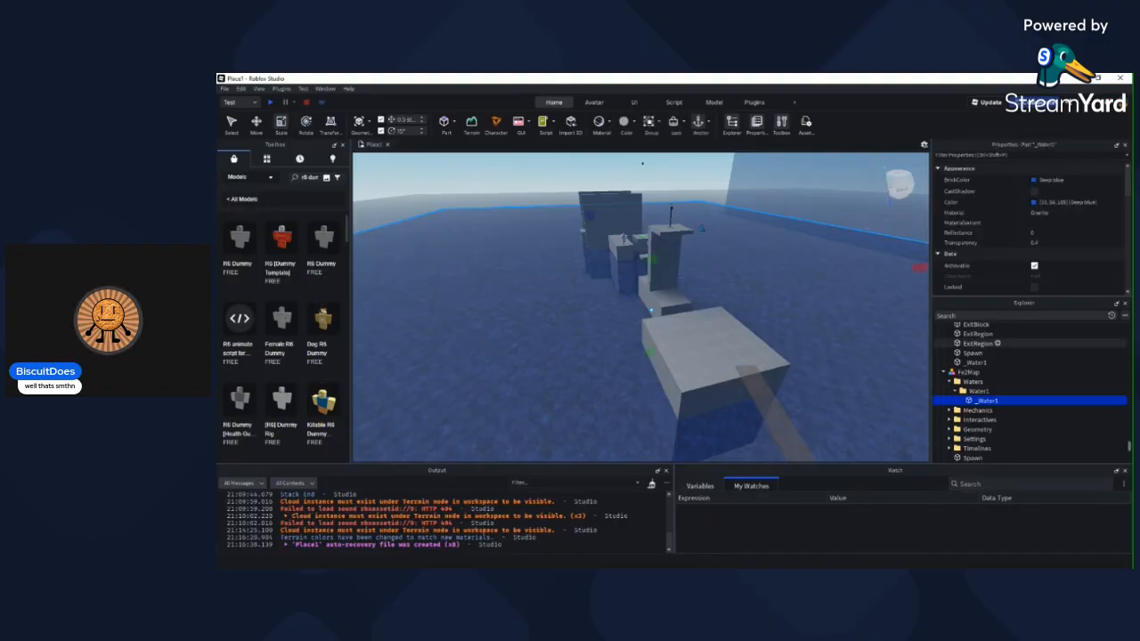
Step: Check the new _Water1 part's name and examine its properties down to Tags and Attributes
{"action": "scroll", "coordinate": [1055, 351], "scroll_direction": "down", "scroll_amount": 1}
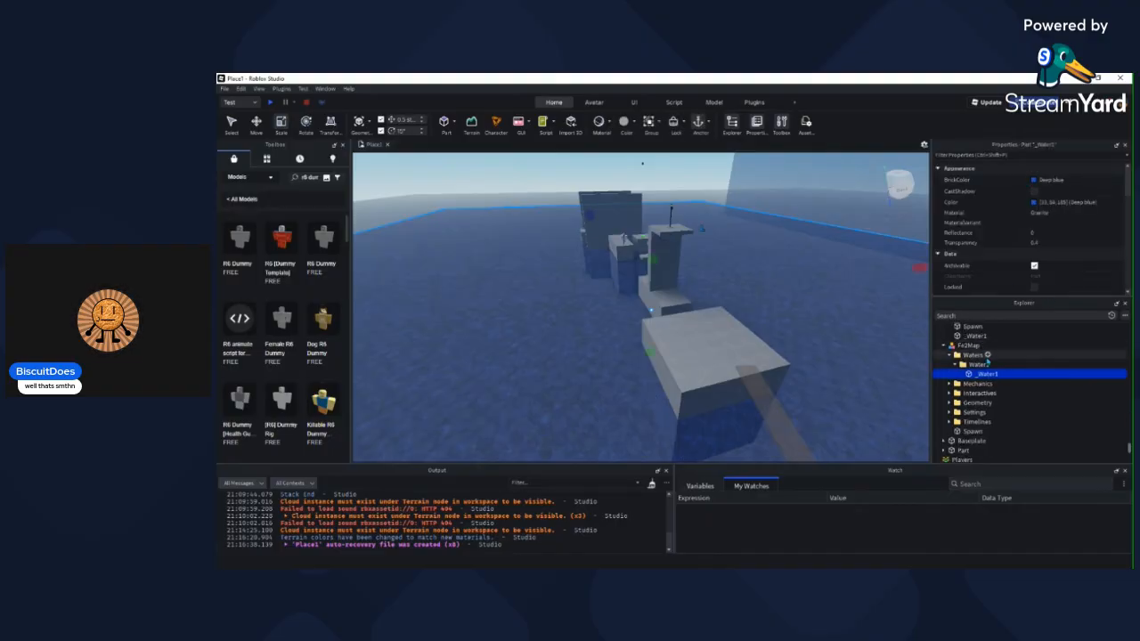
{"action": "key", "text": "F2"}
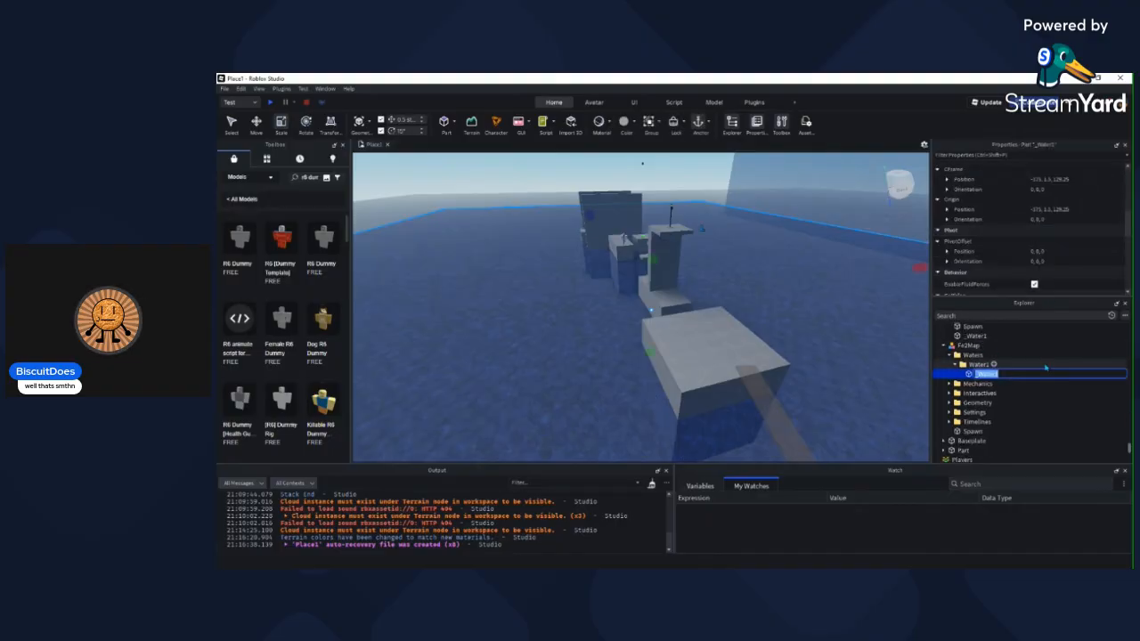
{"action": "left_click", "coordinate": [957, 375]}
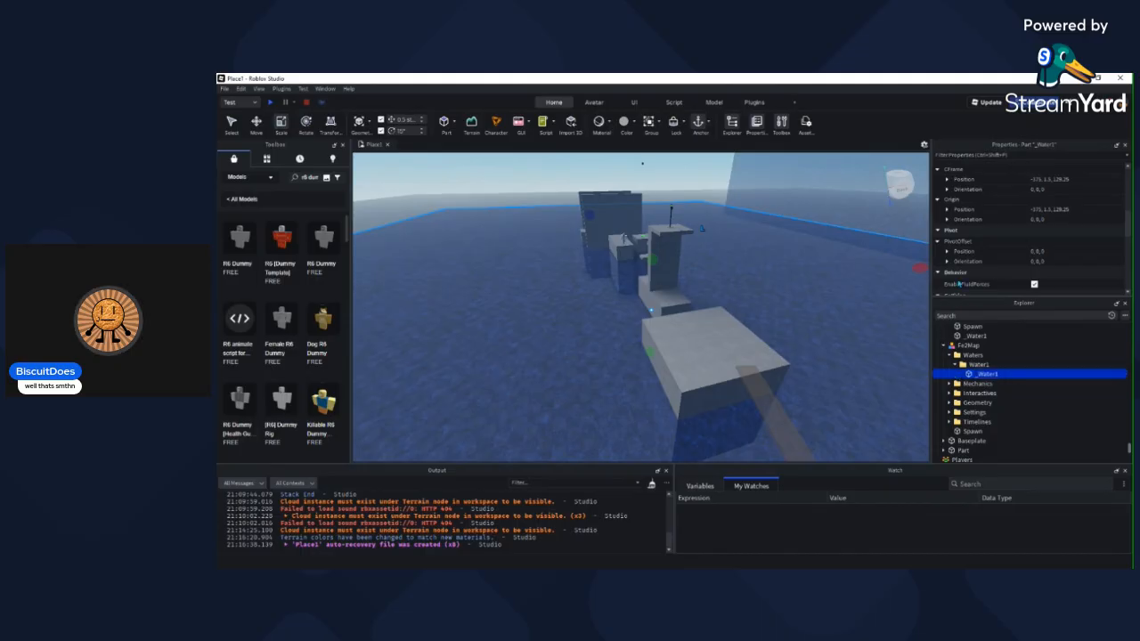
{"action": "scroll", "coordinate": [985, 217], "scroll_direction": "down", "scroll_amount": 5}
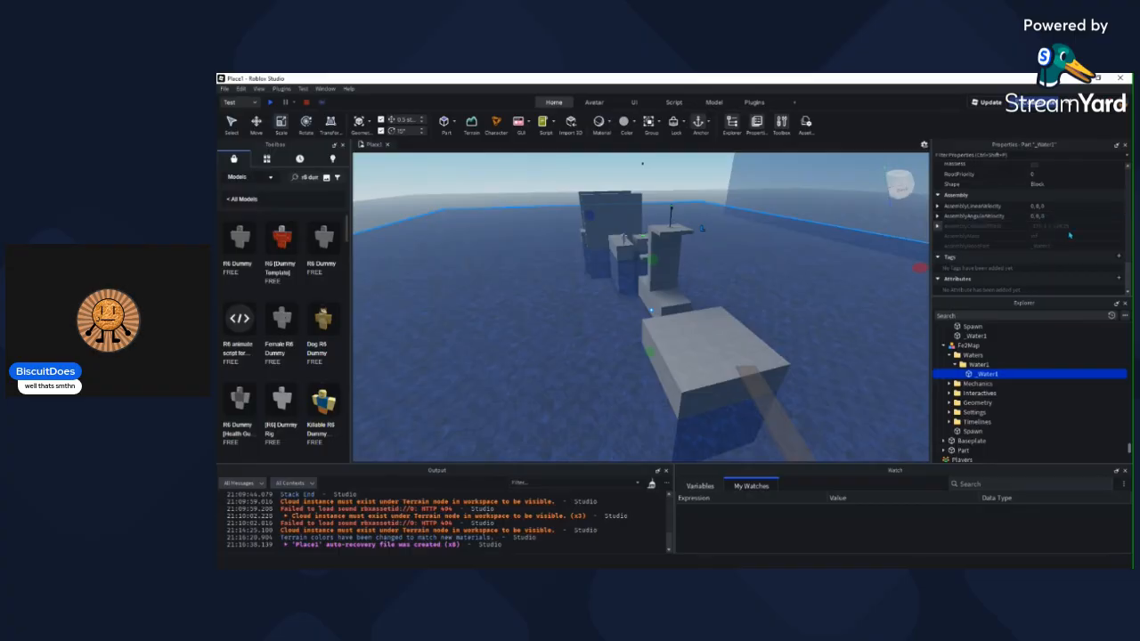
Step: Examine the appearance, data, transform and collision properties of the _Water1 flood block in Fe2Map
{"action": "scroll", "coordinate": [1070, 235], "scroll_direction": "up", "scroll_amount": 5}
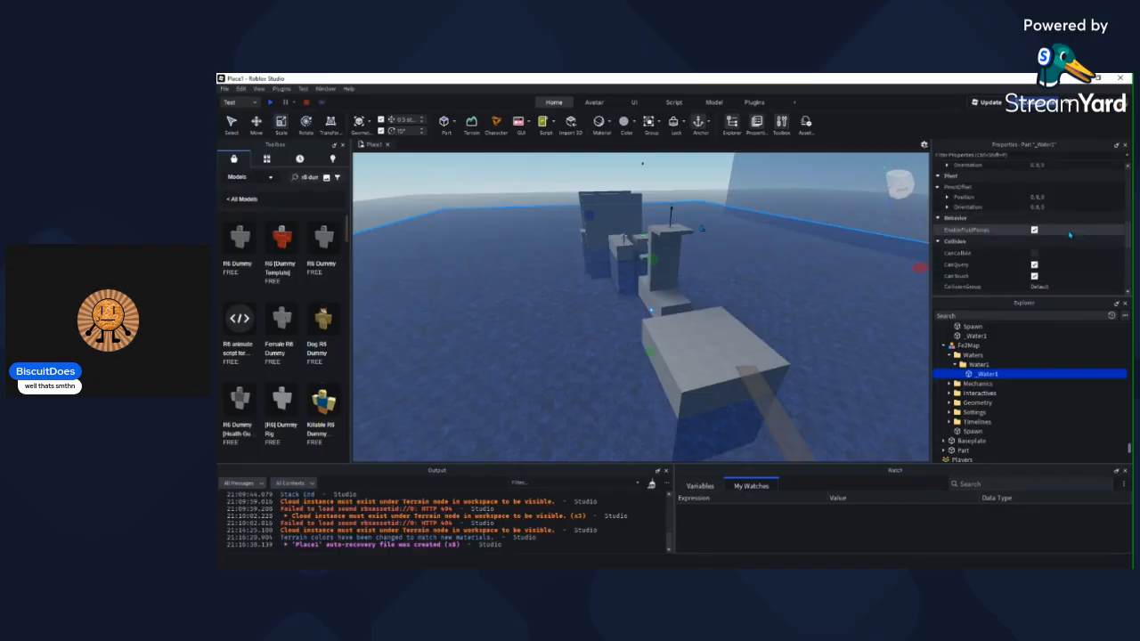
{"action": "scroll", "coordinate": [1070, 235], "scroll_direction": "down", "scroll_amount": 3}
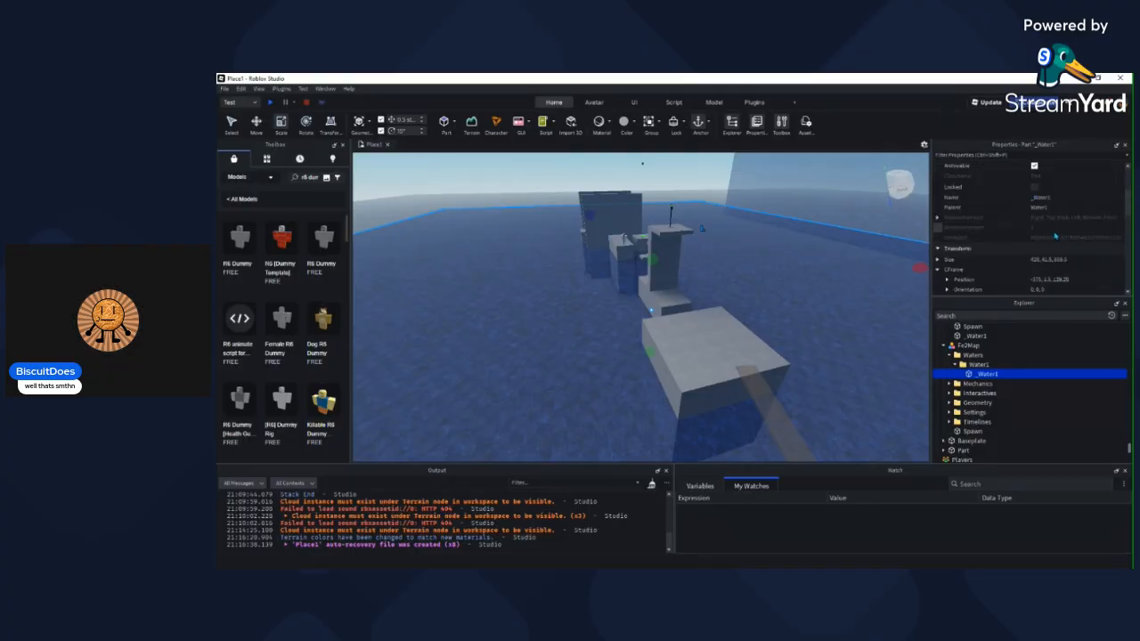
{"action": "scroll", "coordinate": [1051, 227], "scroll_direction": "down", "scroll_amount": 3}
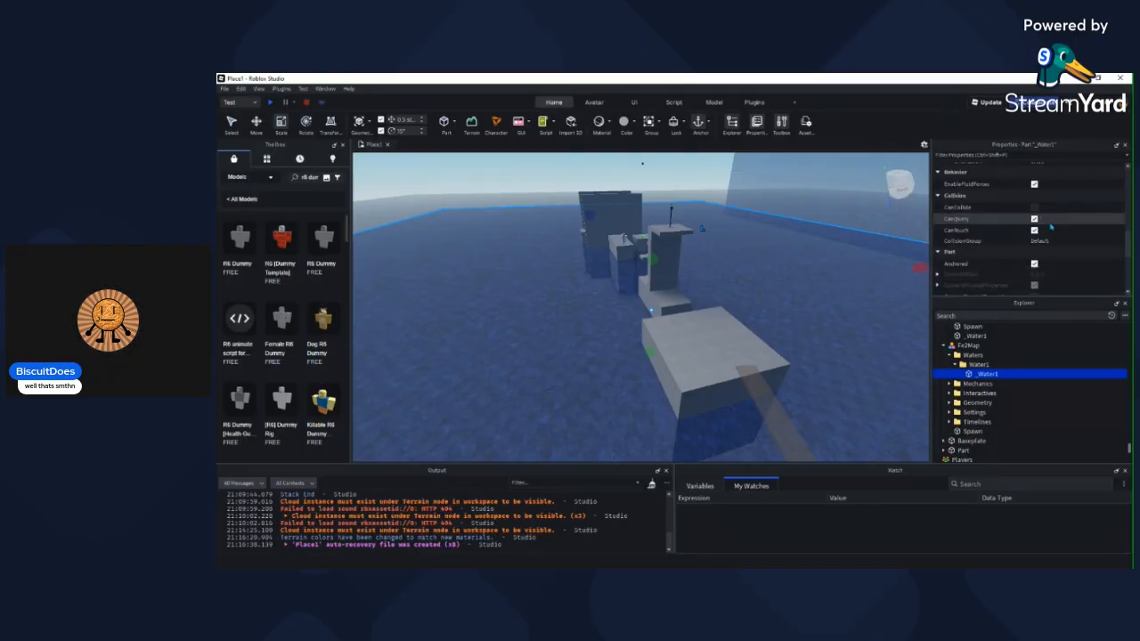
{"action": "scroll", "coordinate": [1051, 227], "scroll_direction": "down", "scroll_amount": 5}
{"action": "scroll", "coordinate": [1024, 222], "scroll_direction": "up", "scroll_amount": 10}
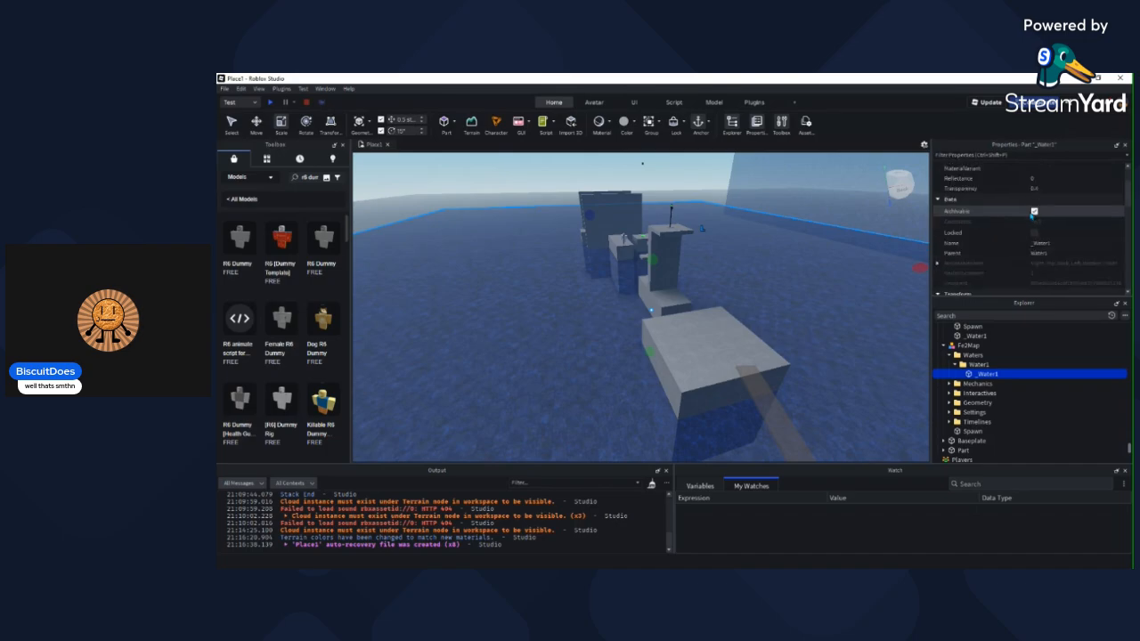
{"action": "scroll", "coordinate": [1076, 202], "scroll_direction": "down", "scroll_amount": 2}
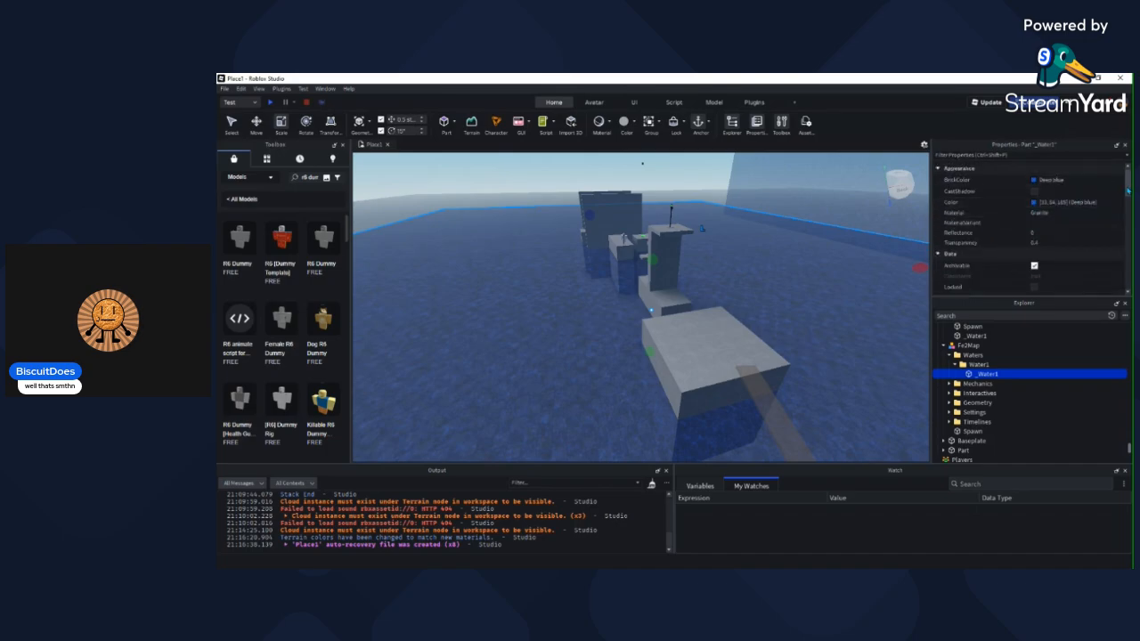
{"action": "mouse_move", "coordinate": [1127, 205]}
{"action": "left_mouse_down"}
{"action": "mouse_move", "coordinate": [1118, 289]}
{"action": "mouse_move", "coordinate": [1123, 227]}
{"action": "left_mouse_up"}
Step: Select the spare _Water1 part outside Fe2Map and examine its properties down to Tags and Attributes
{"action": "mouse_move", "coordinate": [757, 250]}
{"action": "right_mouse_down"}
{"action": "mouse_move", "coordinate": [864, 181]}
{"action": "mouse_move", "coordinate": [766, 240]}
{"action": "right_mouse_up"}
{"action": "left_click", "coordinate": [766, 239]}
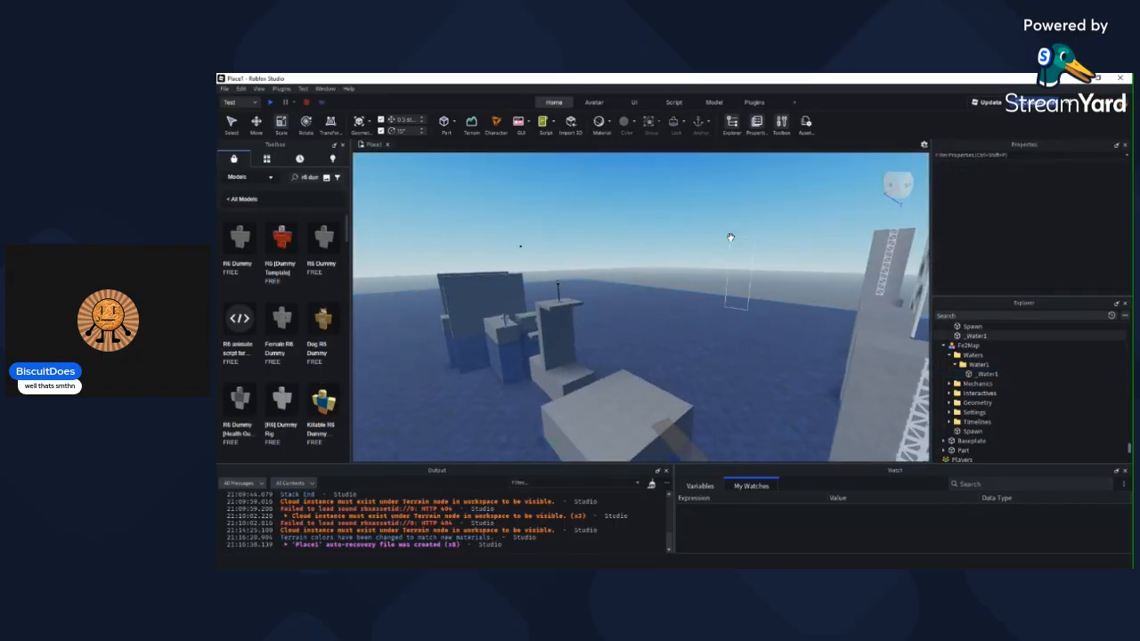
{"action": "left_click", "coordinate": [730, 237]}
{"action": "scroll", "coordinate": [1033, 236], "scroll_direction": "down", "scroll_amount": 5}
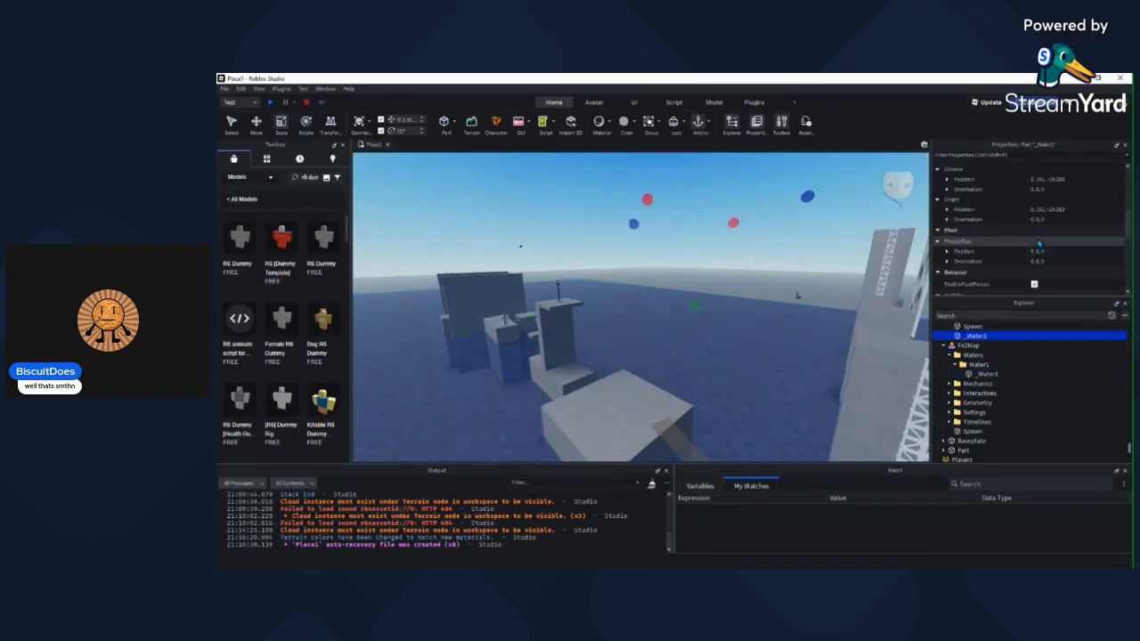
{"action": "scroll", "coordinate": [1038, 241], "scroll_direction": "down", "scroll_amount": 3}
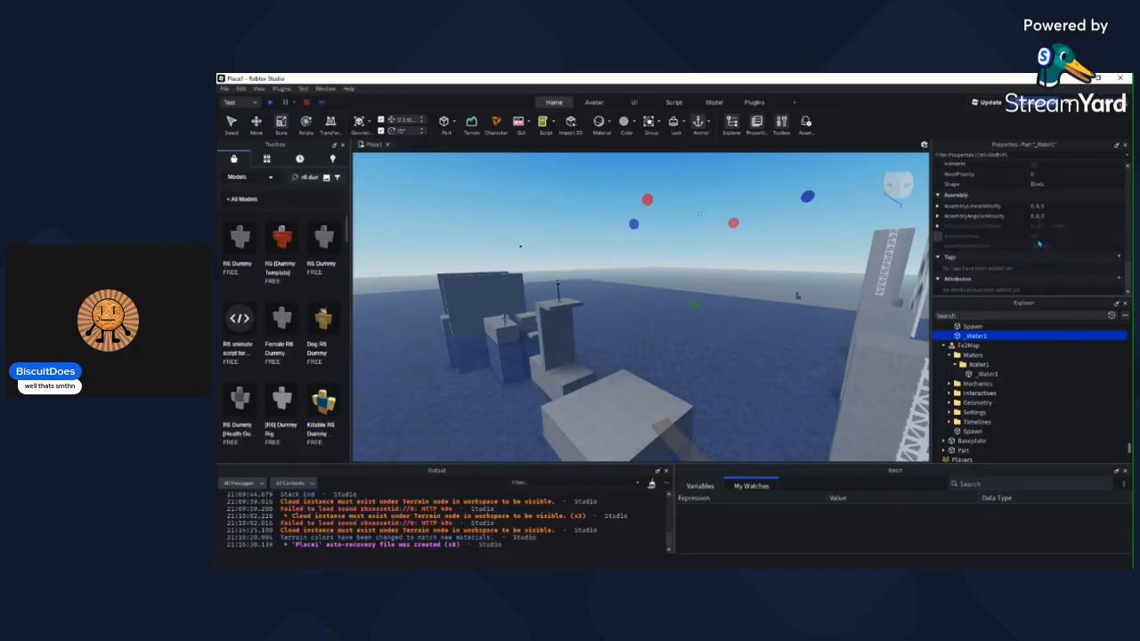
{"action": "scroll", "coordinate": [1038, 242], "scroll_direction": "up", "scroll_amount": 8}
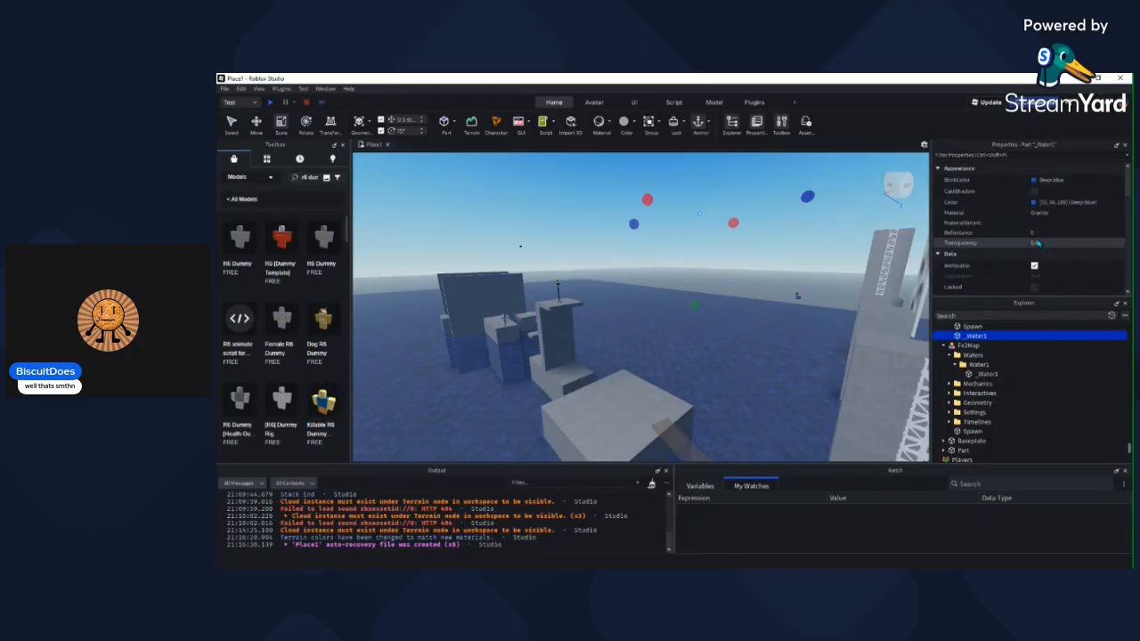
Step: Reselect the _Water1 flood block in Fe2Map and examine its properties from Appearance down to Assembly
{"action": "right_click_drag", "start_coordinate": [843, 228], "coordinate": [818, 233]}
{"action": "left_click", "coordinate": [835, 229]}
{"action": "left_click", "coordinate": [770, 236]}
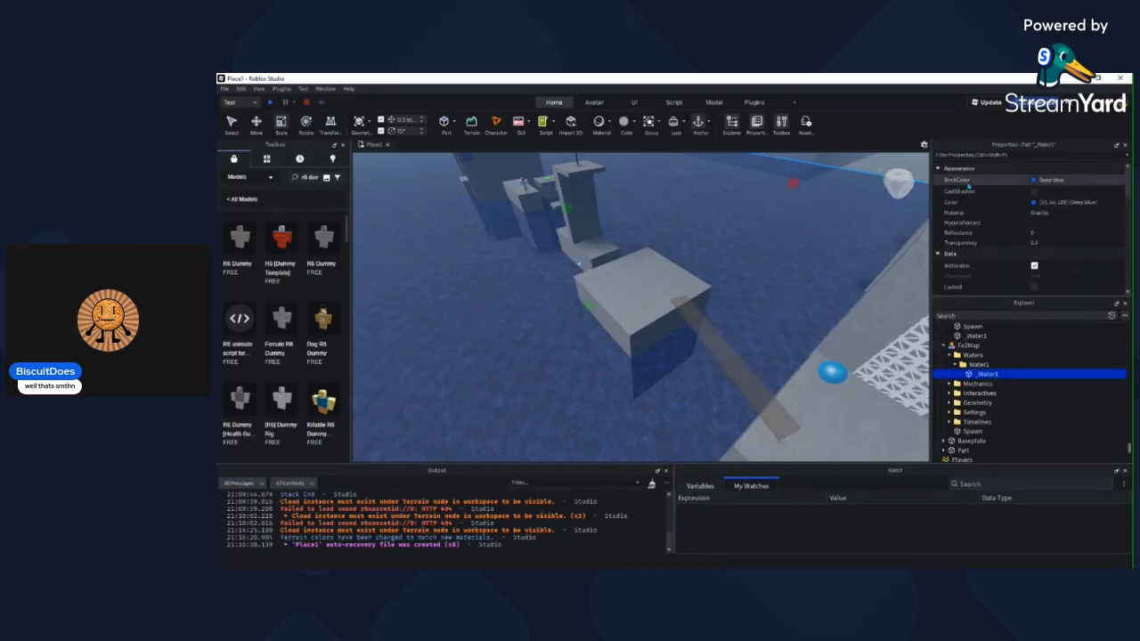
{"action": "scroll", "coordinate": [1043, 202], "scroll_direction": "down", "scroll_amount": 4}
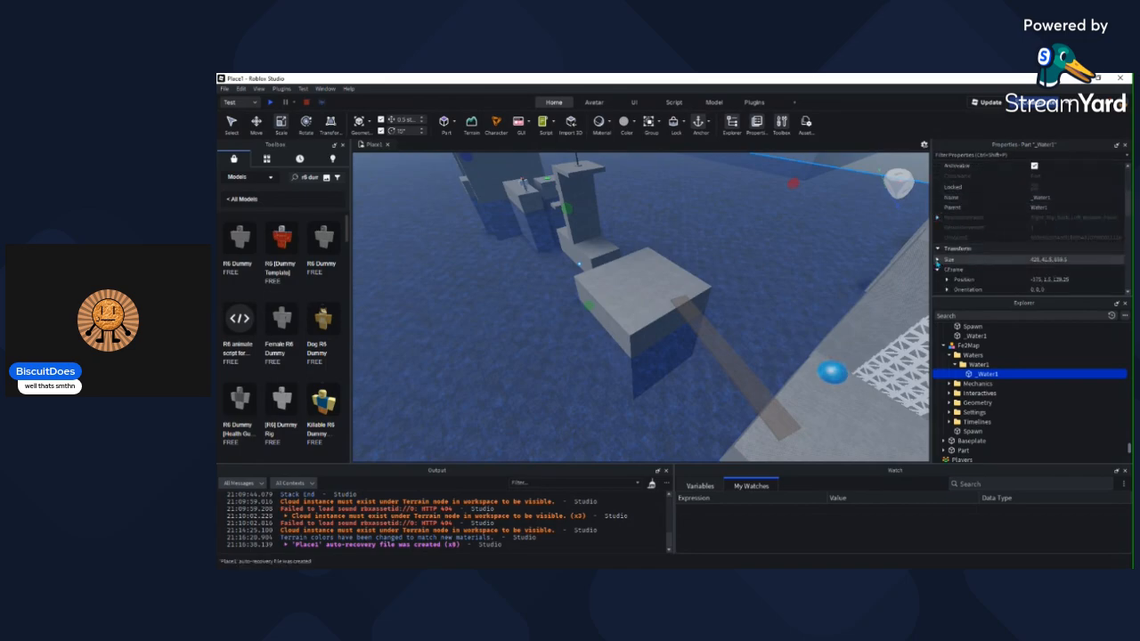
{"action": "scroll", "coordinate": [941, 254], "scroll_direction": "down", "scroll_amount": 4}
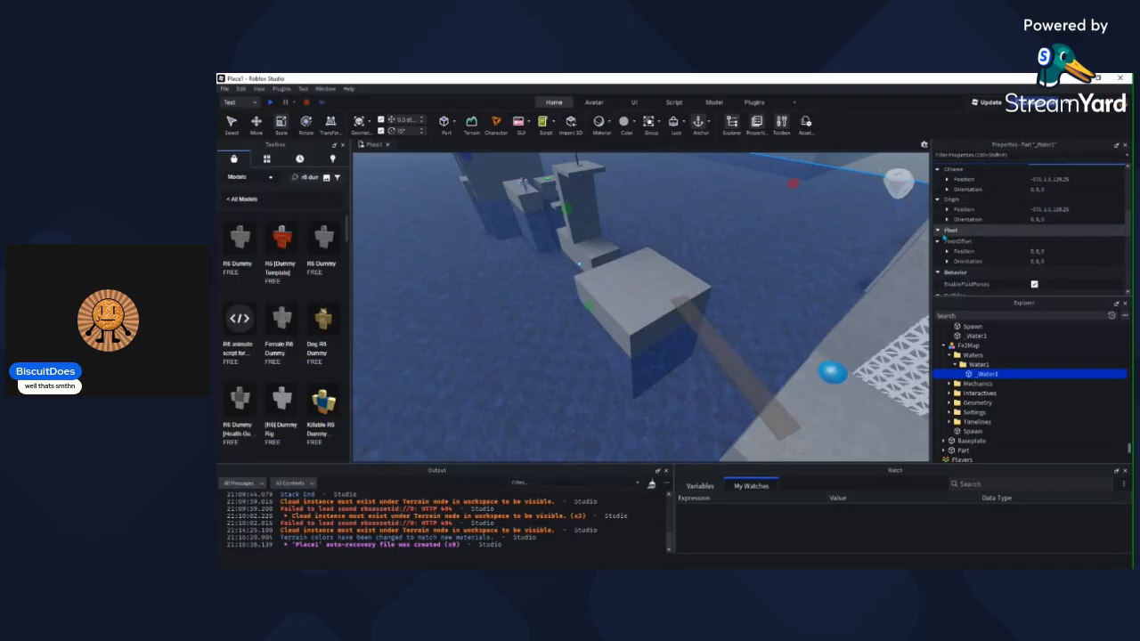
{"action": "scroll", "coordinate": [943, 238], "scroll_direction": "up", "scroll_amount": 4}
{"action": "left_click", "coordinate": [941, 256]}
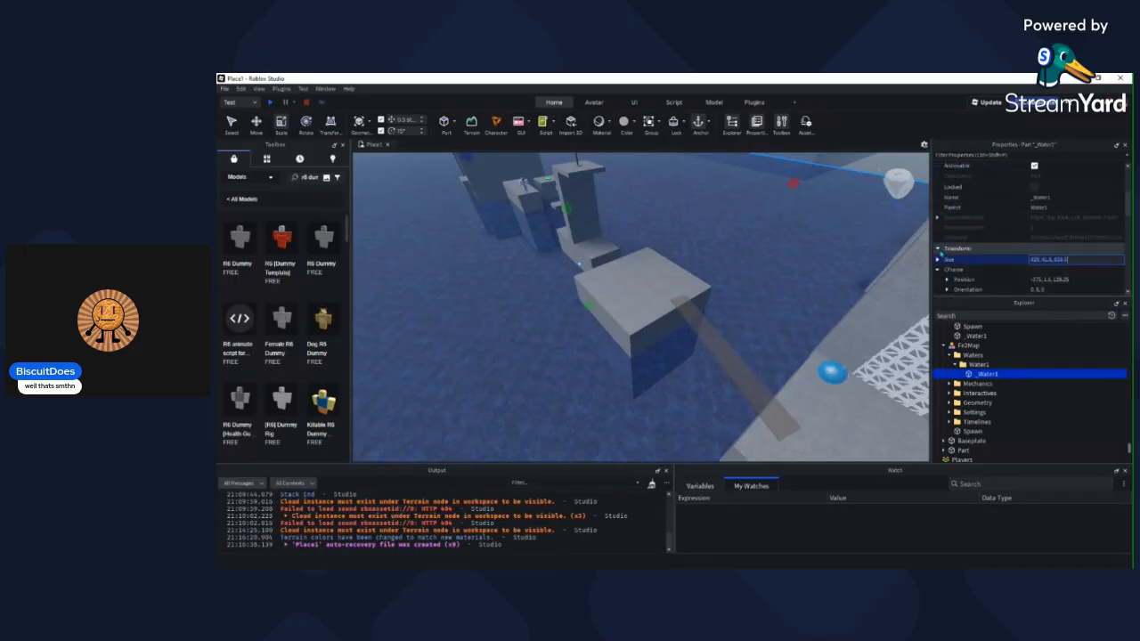
{"action": "scroll", "coordinate": [939, 252], "scroll_direction": "down", "scroll_amount": 3}
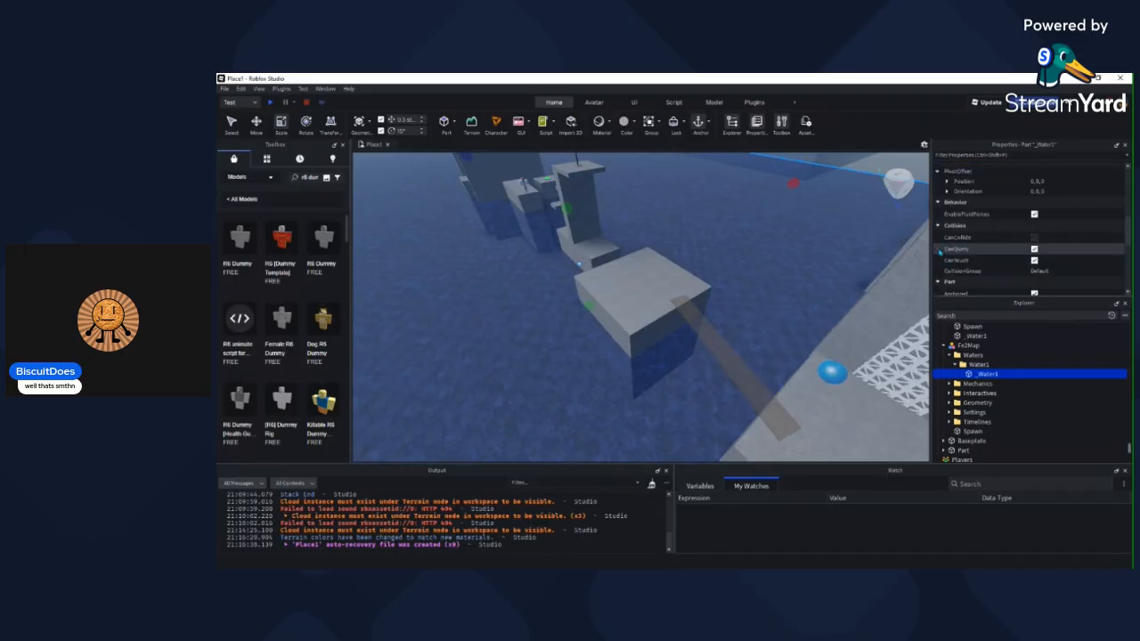
{"action": "scroll", "coordinate": [942, 248], "scroll_direction": "down", "scroll_amount": 3}
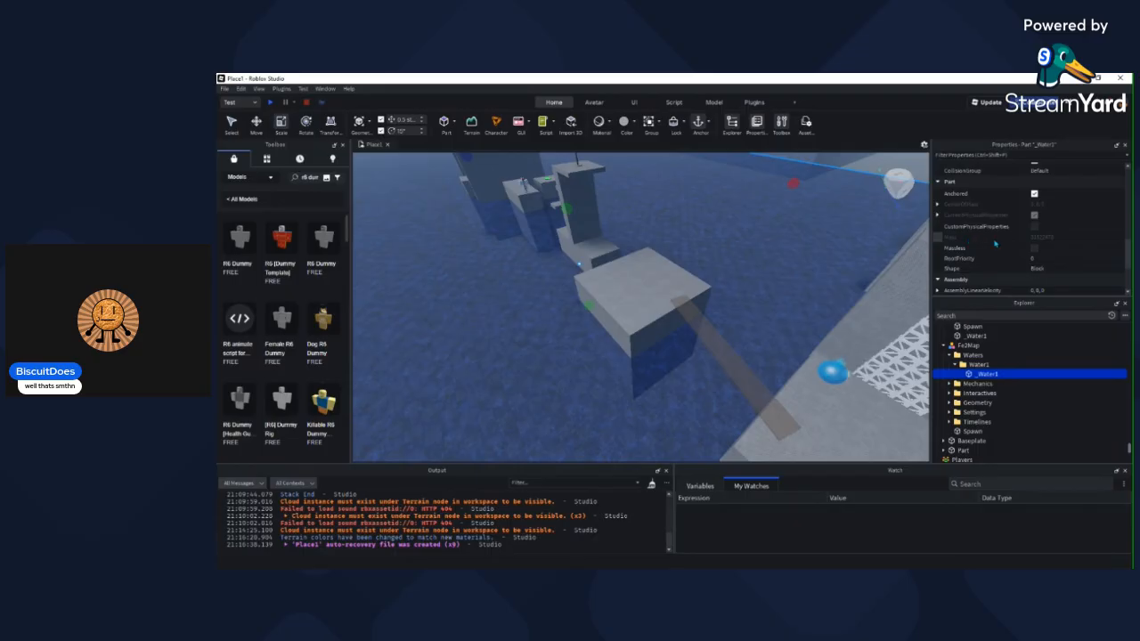
{"action": "scroll", "coordinate": [1015, 258], "scroll_direction": "down", "scroll_amount": 3}
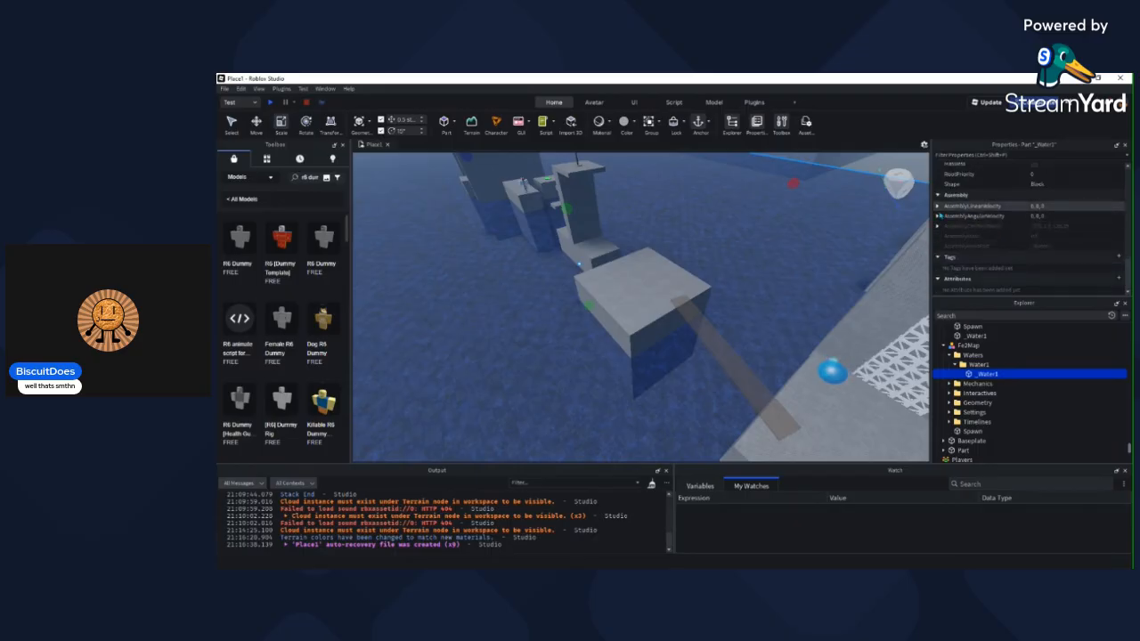
Step: Inspect the flood block's assembly velocity and attribute entries, and go over its remaining properties again
{"action": "left_click", "coordinate": [937, 215]}
{"action": "left_click", "coordinate": [937, 216]}
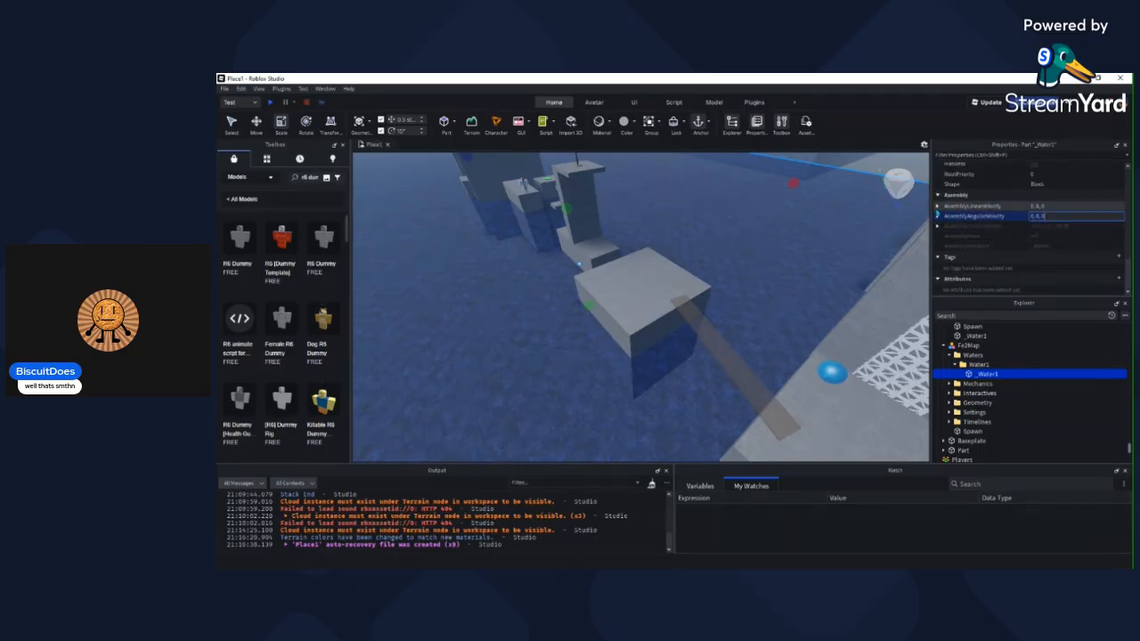
{"action": "left_click", "coordinate": [937, 206]}
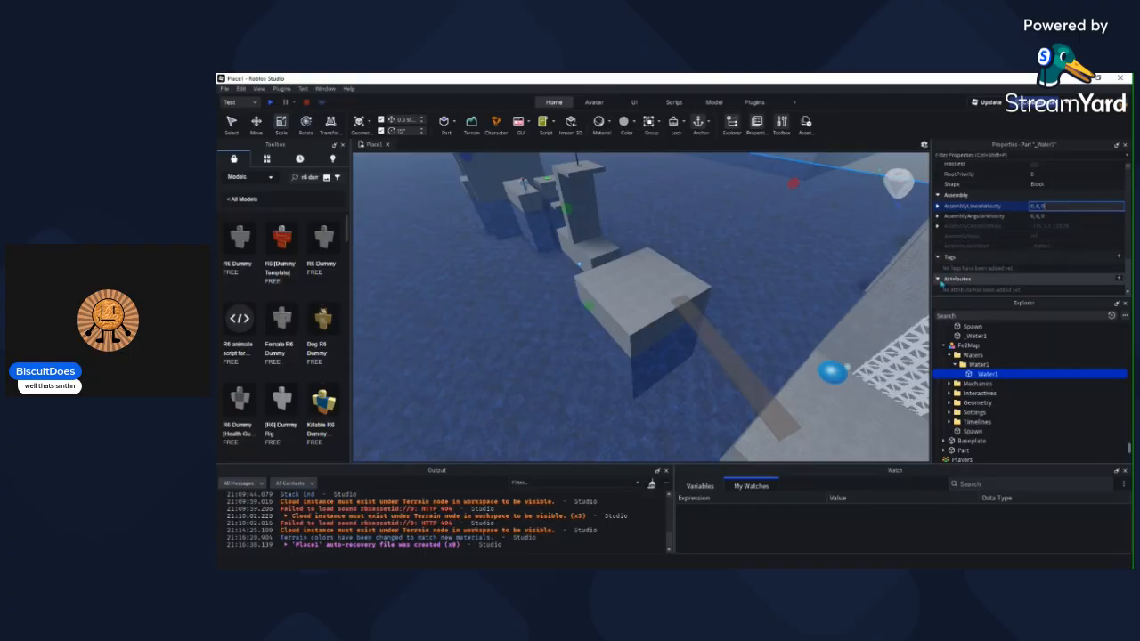
{"action": "left_click", "coordinate": [939, 281]}
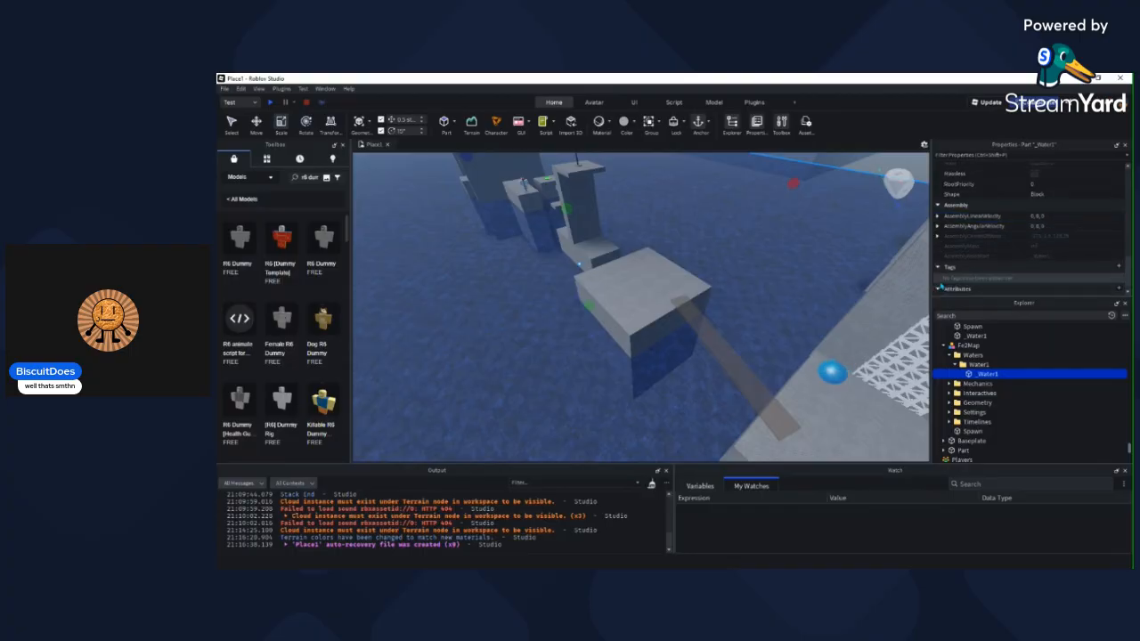
{"action": "scroll", "coordinate": [962, 267], "scroll_direction": "up", "scroll_amount": 10}
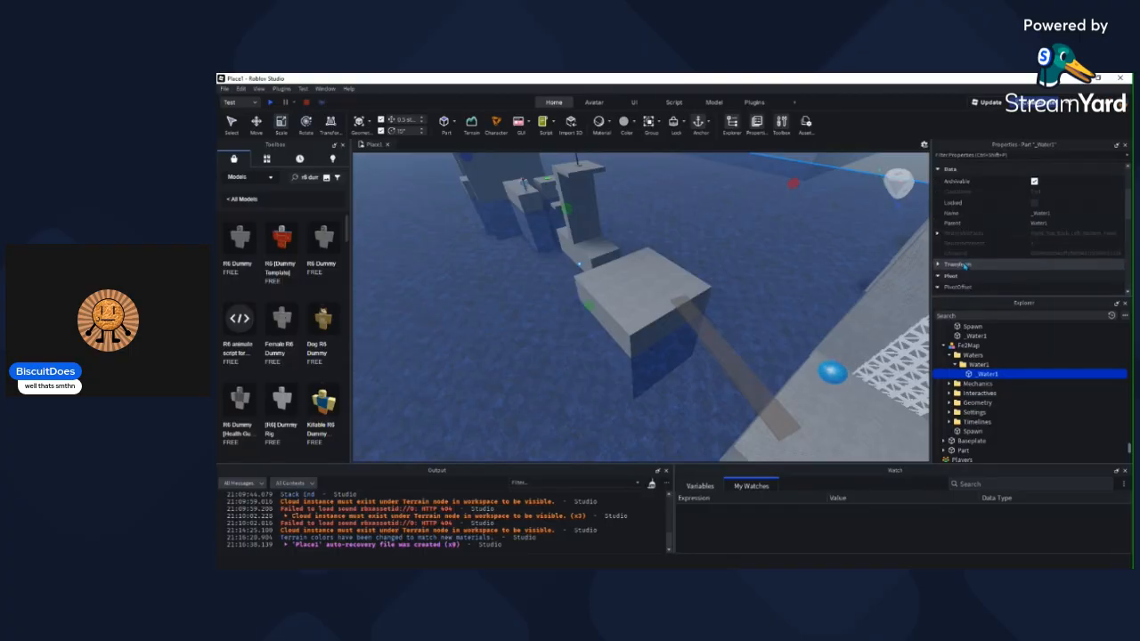
{"action": "scroll", "coordinate": [965, 265], "scroll_direction": "up", "scroll_amount": 4}
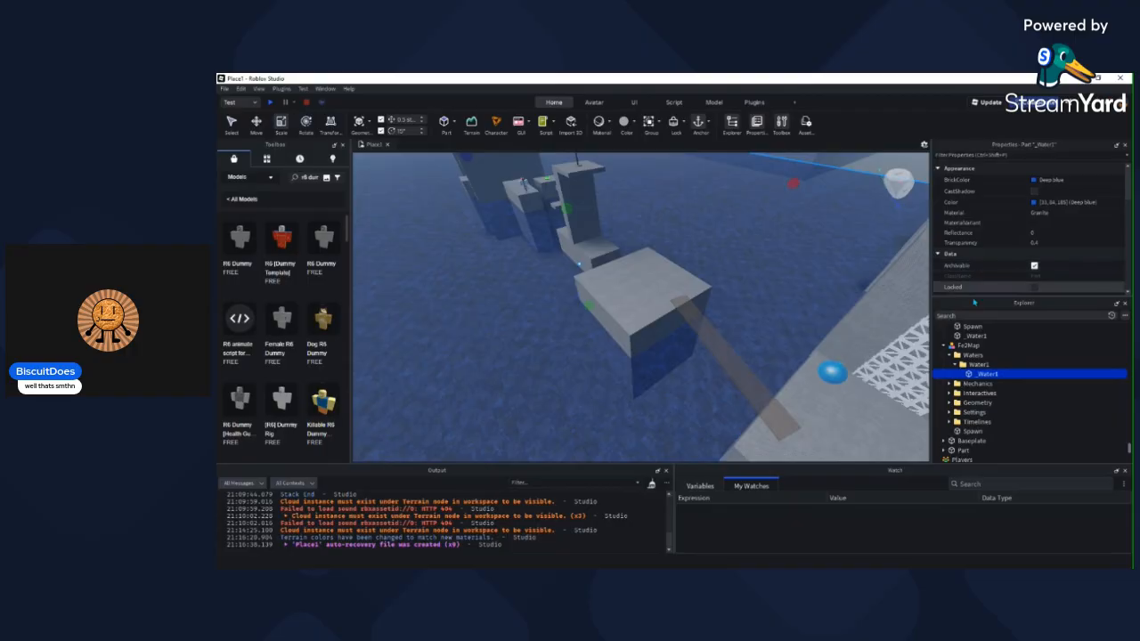
{"action": "scroll", "coordinate": [1007, 383], "scroll_direction": "up", "scroll_amount": 3}
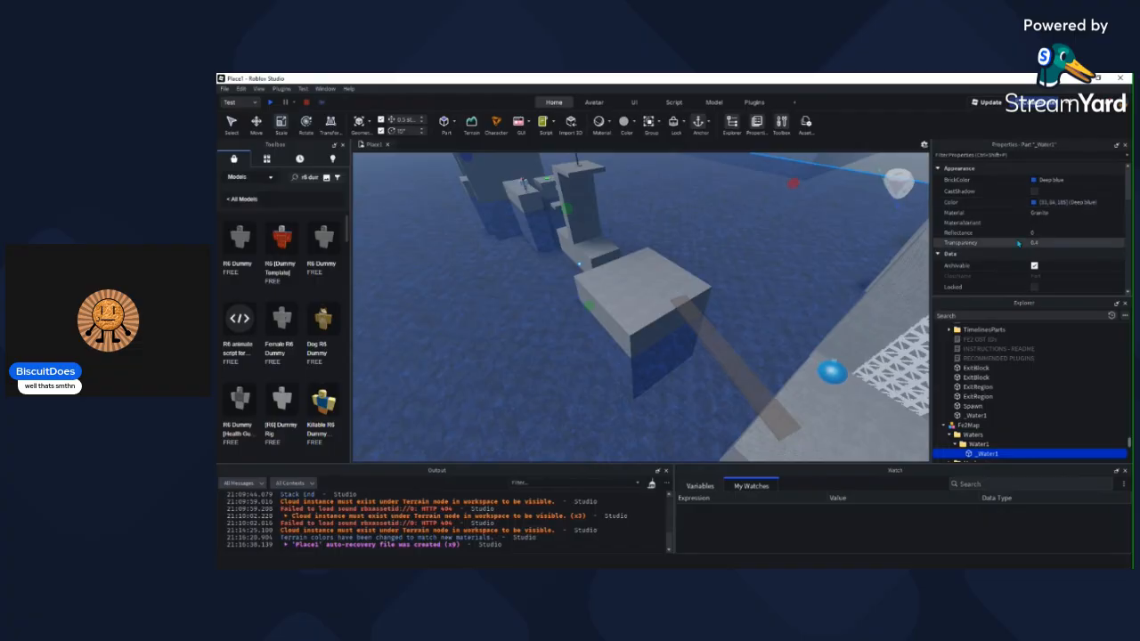
{"action": "scroll", "coordinate": [1024, 240], "scroll_direction": "down", "scroll_amount": 5}
{"action": "scroll", "coordinate": [1013, 211], "scroll_direction": "down", "scroll_amount": 3}
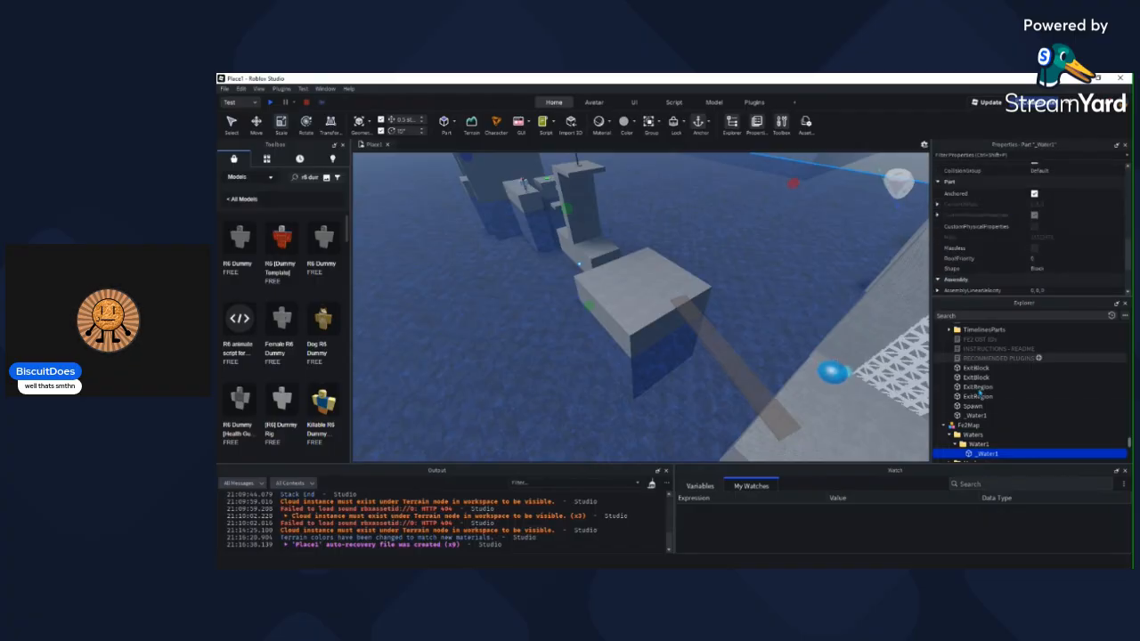
{"action": "scroll", "coordinate": [1029, 236], "scroll_direction": "up", "scroll_amount": 3}
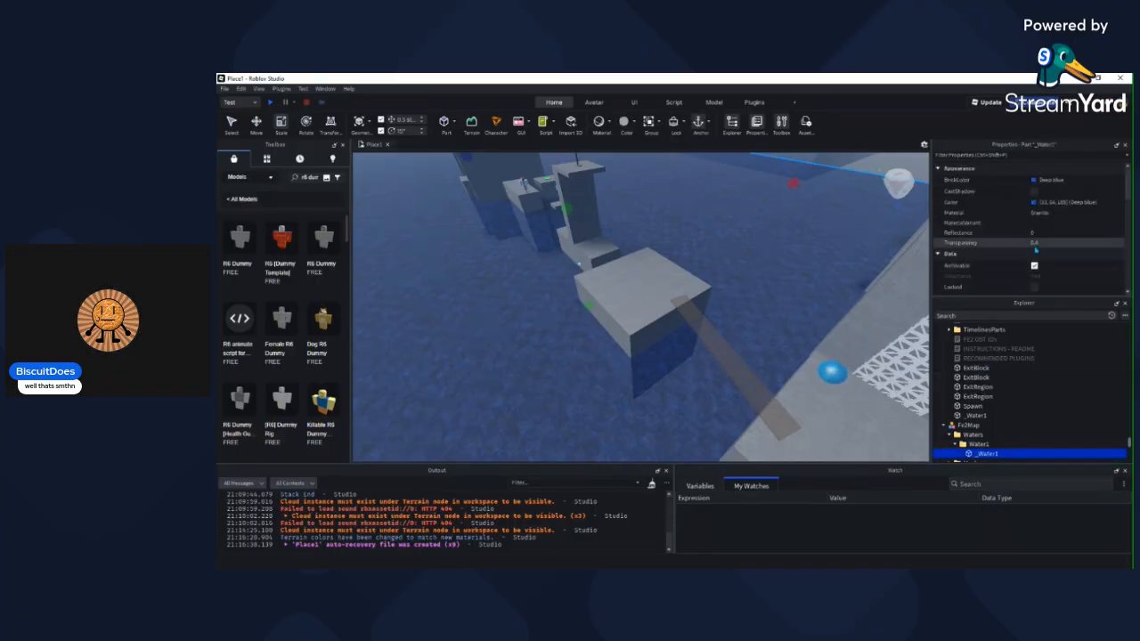
{"action": "scroll", "coordinate": [1032, 233], "scroll_direction": "down", "scroll_amount": 5}
Step: Select the kit's sample _Water pool labelled Water, expand it and pick its WaterState value to copy
{"action": "right_click_drag", "start_coordinate": [832, 357], "coordinate": [829, 255]}
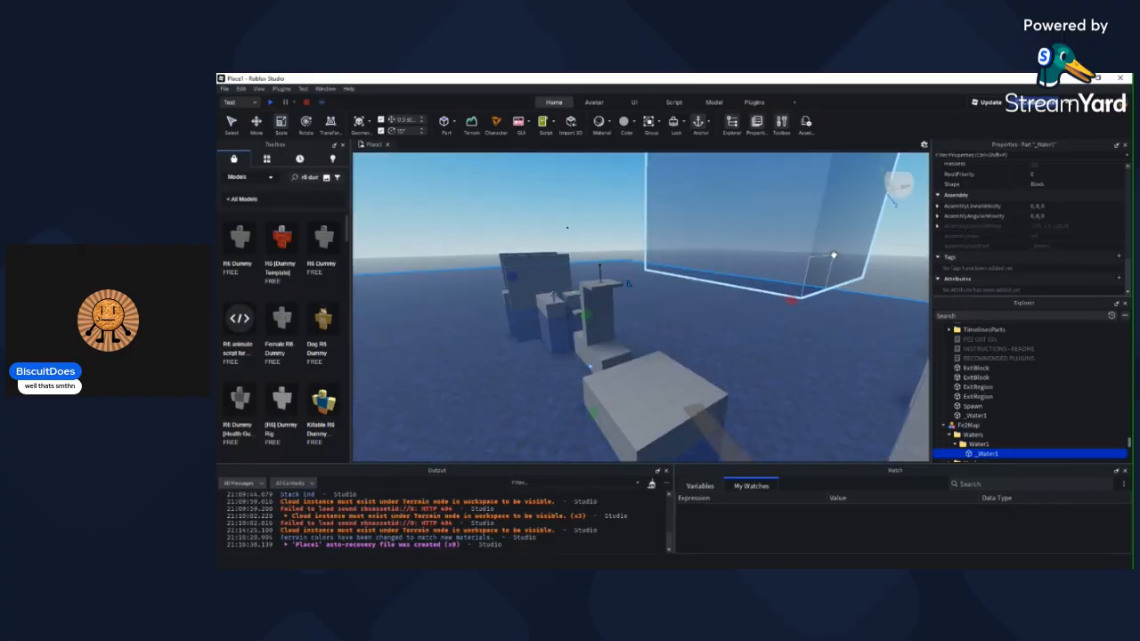
{"action": "left_click", "coordinate": [832, 383]}
{"action": "right_click_drag", "start_coordinate": [832, 383], "coordinate": [704, 271]}
{"action": "key", "text": "w"}
{"action": "key", "text": "w"}
{"action": "key", "text": "s"}
{"action": "left_click", "coordinate": [695, 274]}
{"action": "key", "text": "a"}
{"action": "scroll", "coordinate": [985, 258], "scroll_direction": "down", "scroll_amount": 5}
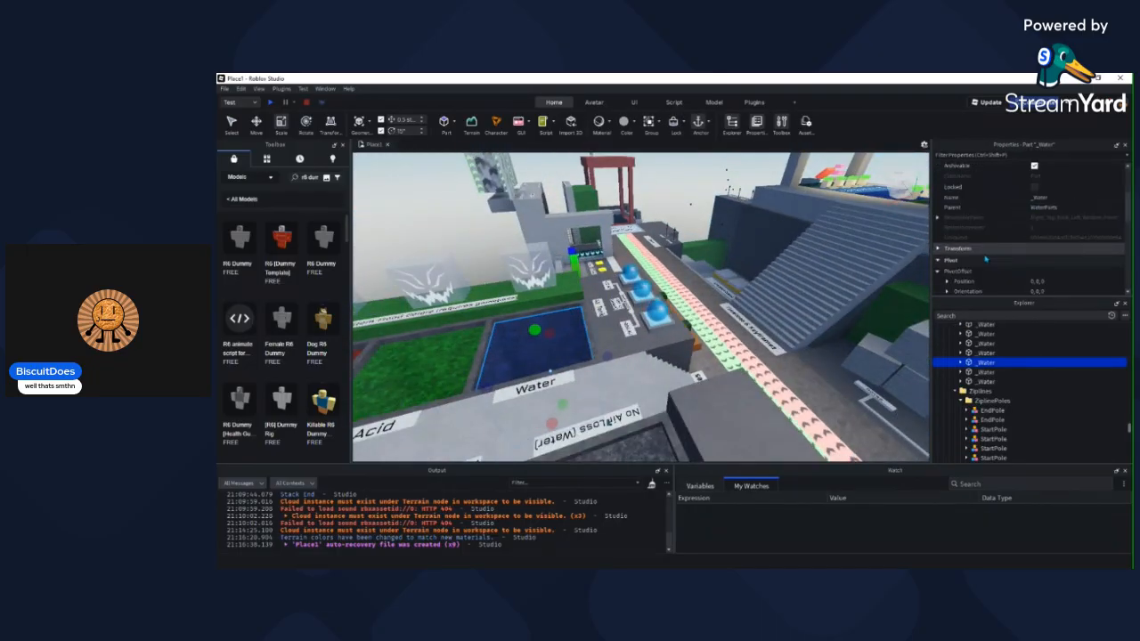
{"action": "scroll", "coordinate": [981, 255], "scroll_direction": "down", "scroll_amount": 3}
{"action": "scroll", "coordinate": [982, 256], "scroll_direction": "down", "scroll_amount": 3}
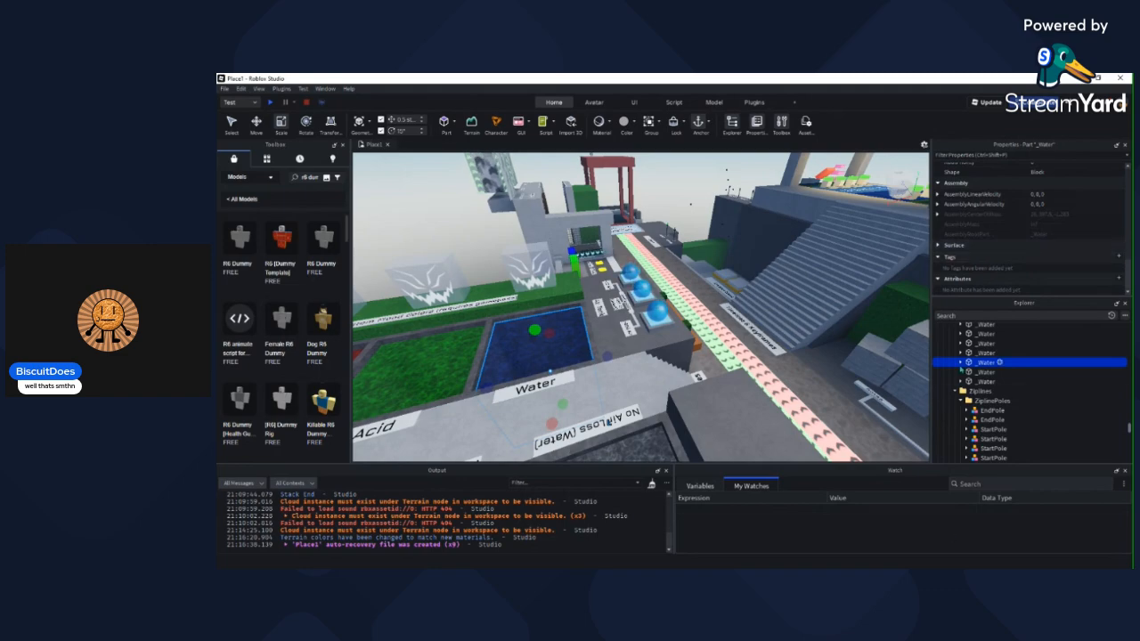
{"action": "left_click", "coordinate": [989, 372]}
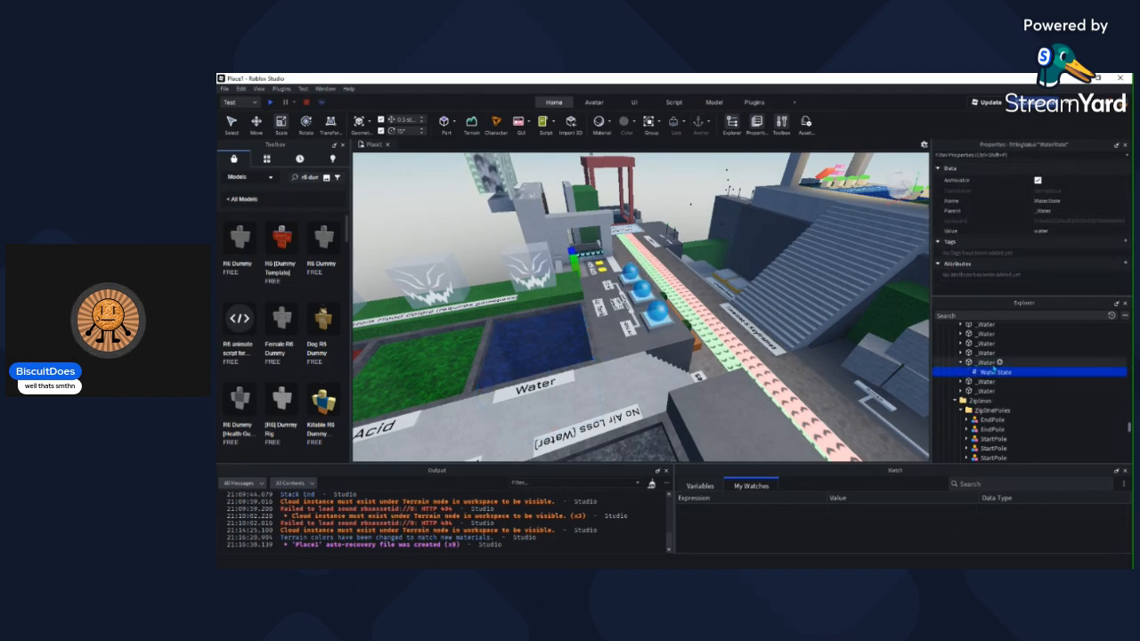
Step: Paste the copied WaterState value into the _Water1 flood block under Water1 in Fe2Map's Waters folder
{"action": "right_click_drag", "start_coordinate": [677, 320], "coordinate": [705, 265]}
{"action": "scroll", "coordinate": [644, 296], "scroll_direction": "up", "scroll_amount": 3}
{"action": "scroll", "coordinate": [644, 294], "scroll_direction": "up", "scroll_amount": 8}
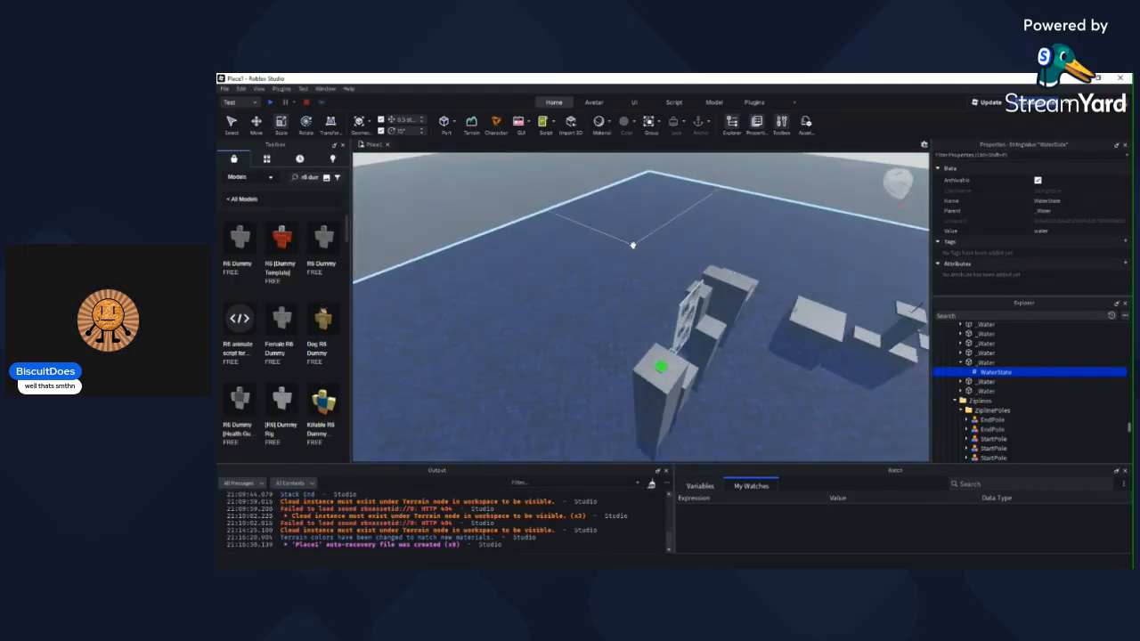
{"action": "scroll", "coordinate": [669, 259], "scroll_direction": "up", "scroll_amount": 5}
{"action": "scroll", "coordinate": [704, 266], "scroll_direction": "down", "scroll_amount": 6}
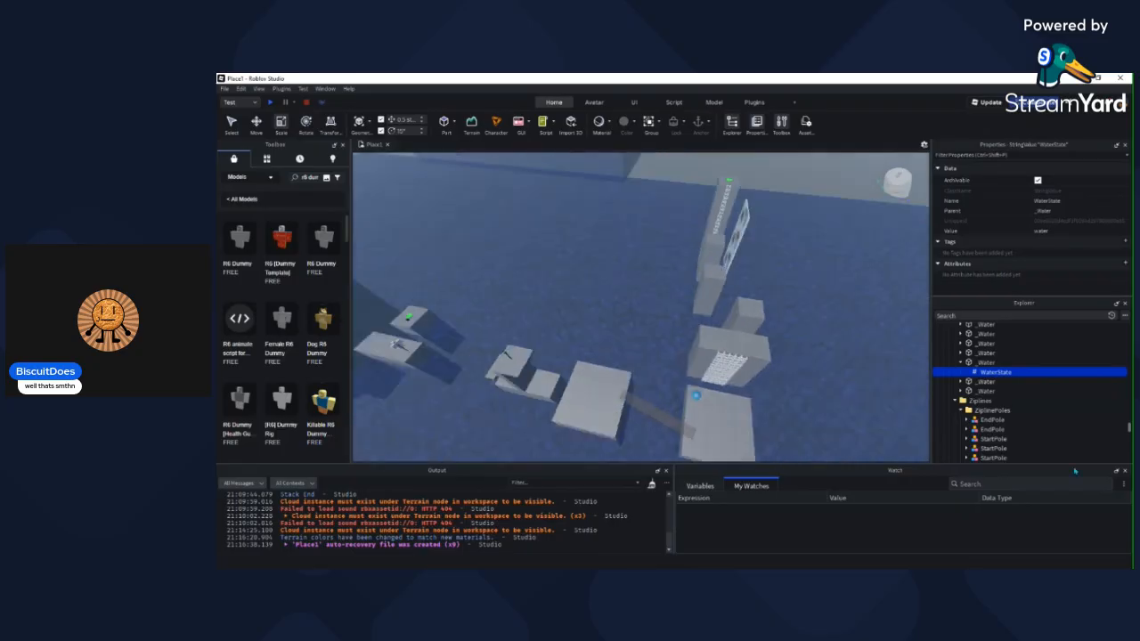
{"action": "key", "text": "w"}
{"action": "key", "text": "a"}
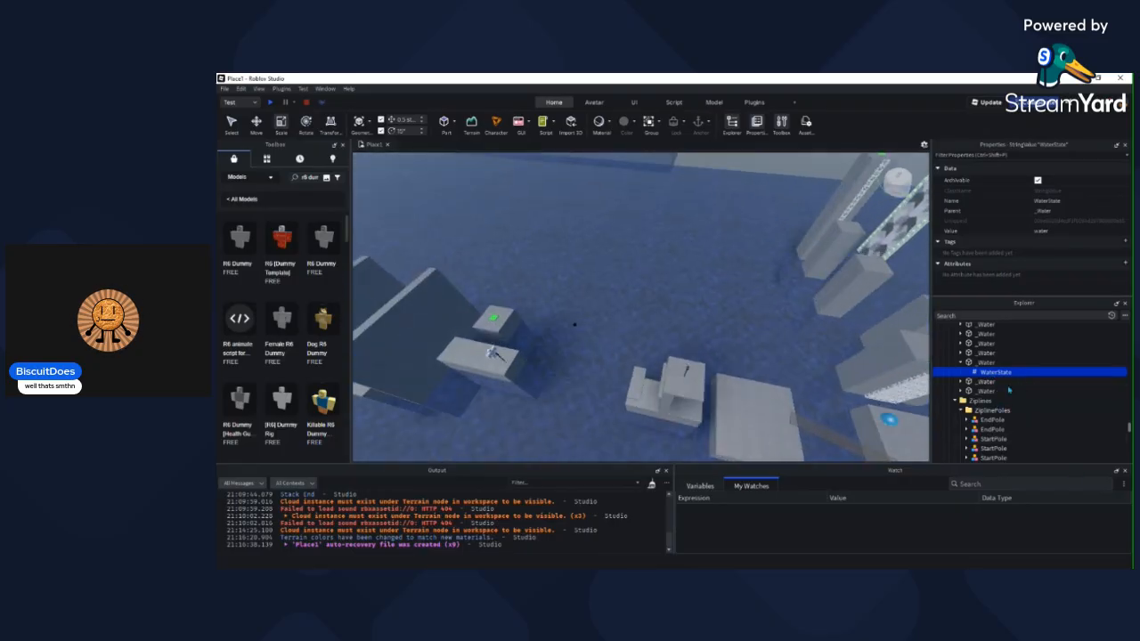
{"action": "scroll", "coordinate": [1000, 381], "scroll_direction": "down", "scroll_amount": 4}
{"action": "scroll", "coordinate": [997, 375], "scroll_direction": "up", "scroll_amount": 4}
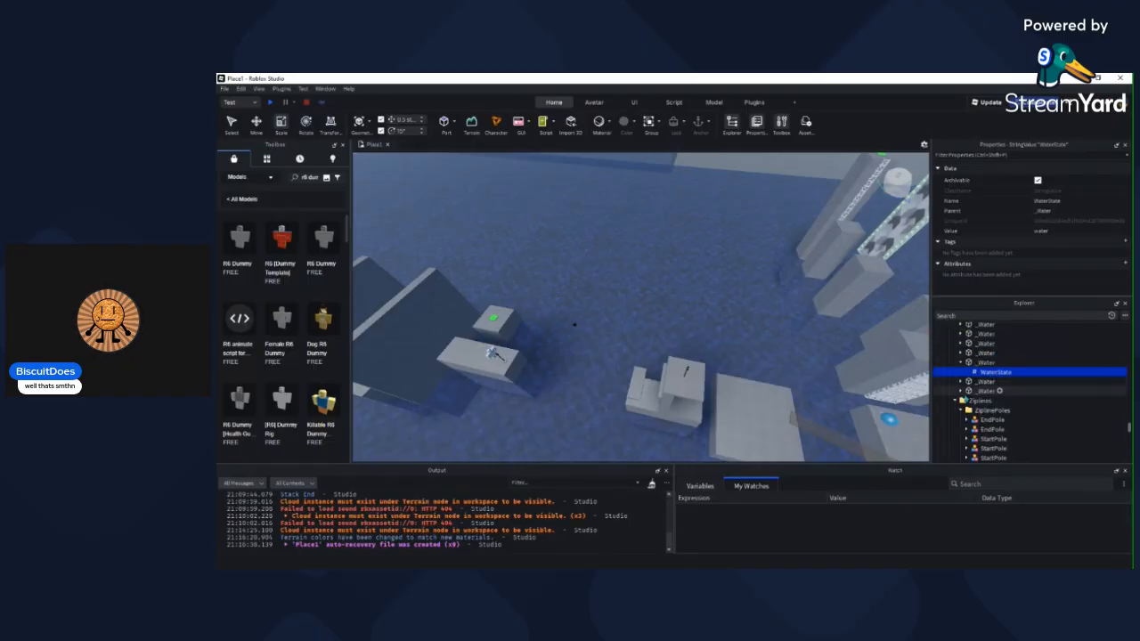
{"action": "scroll", "coordinate": [976, 391], "scroll_direction": "down", "scroll_amount": 8}
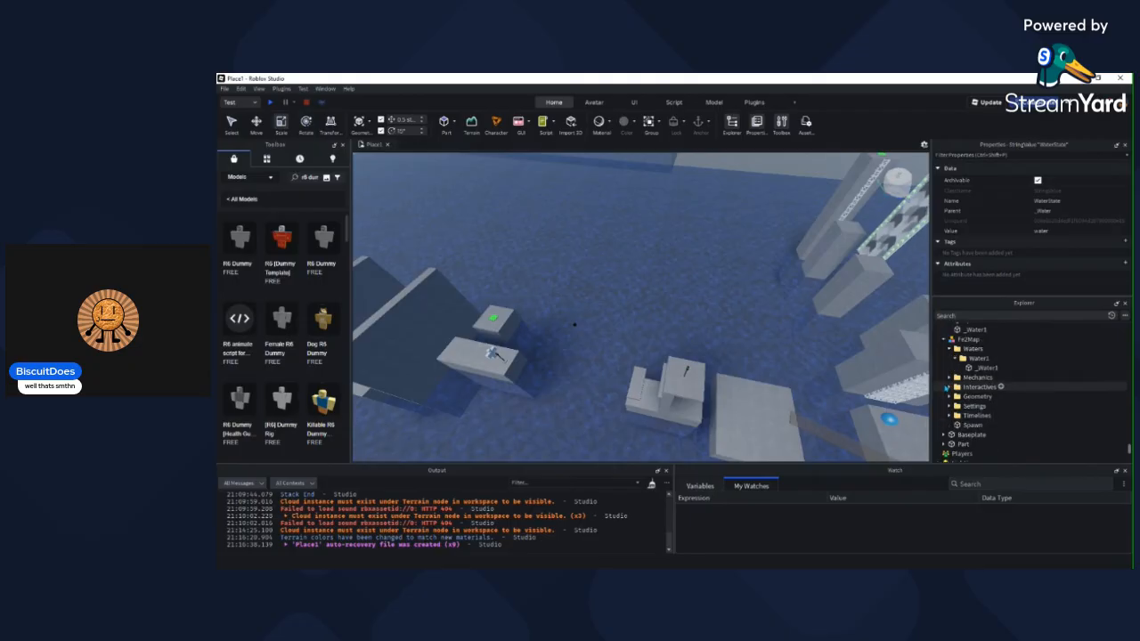
{"action": "left_click", "coordinate": [991, 368]}
{"action": "key", "text": "ctrl+shift+v"}
{"action": "right_click_drag", "start_coordinate": [848, 359], "coordinate": [848, 359]}
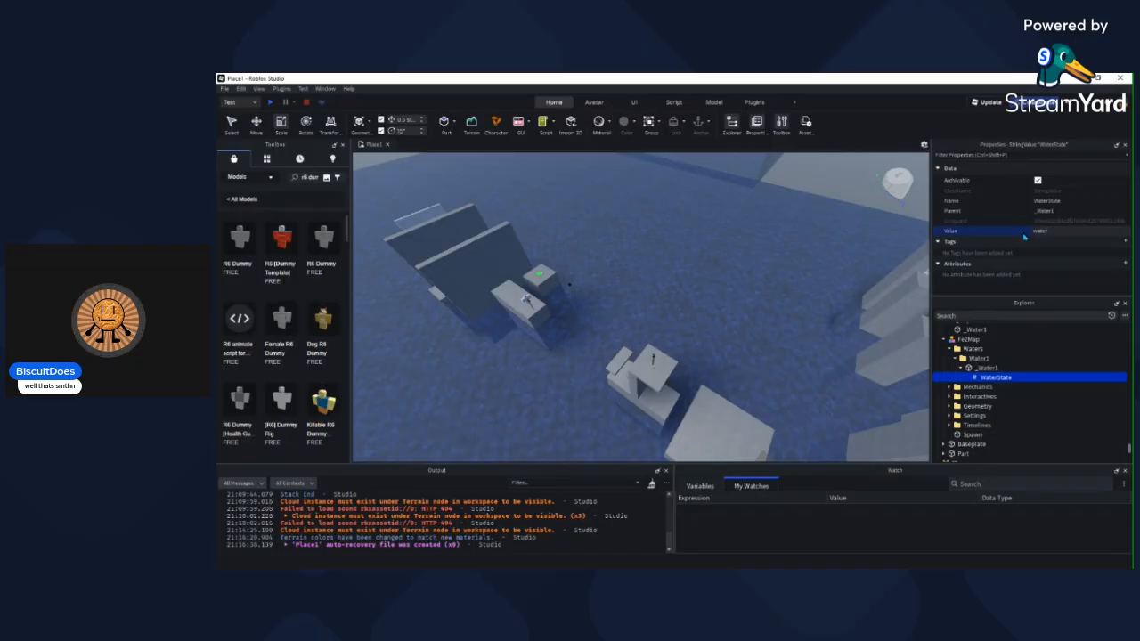
{"action": "left_click", "coordinate": [836, 190]}
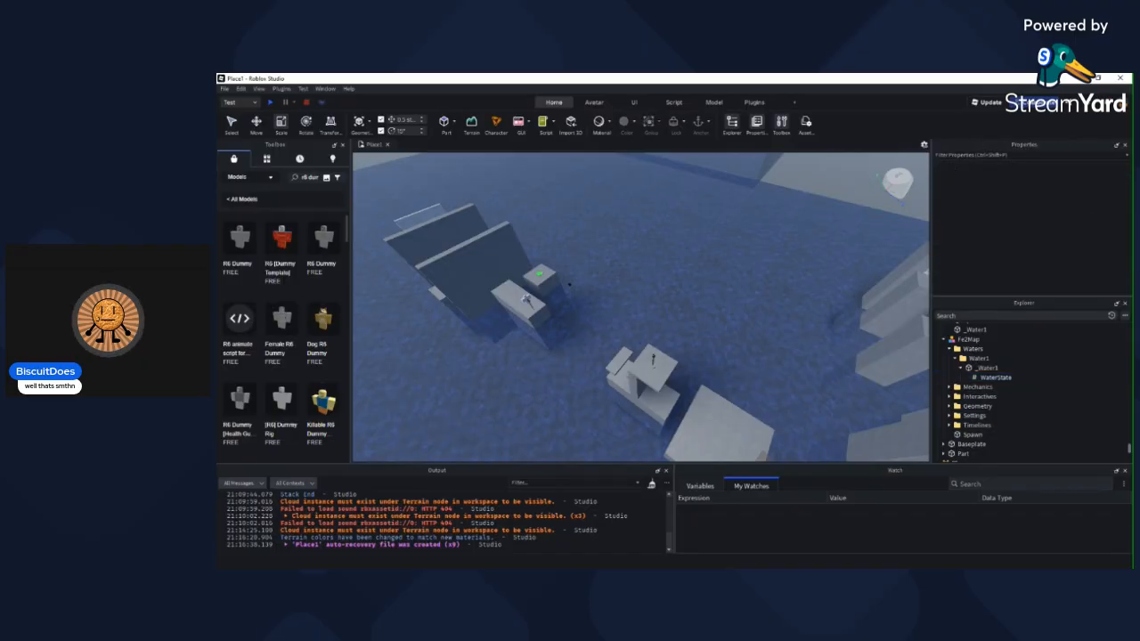
Step: Expand Timelines in Fe2Map, collapse BUTTON 01 to BUTTON 03 in ButtonTimelines and delete the entry below BUTTON 03
{"action": "scroll", "coordinate": [996, 353], "scroll_direction": "down", "scroll_amount": 2}
{"action": "scroll", "coordinate": [997, 354], "scroll_direction": "down", "scroll_amount": 2}
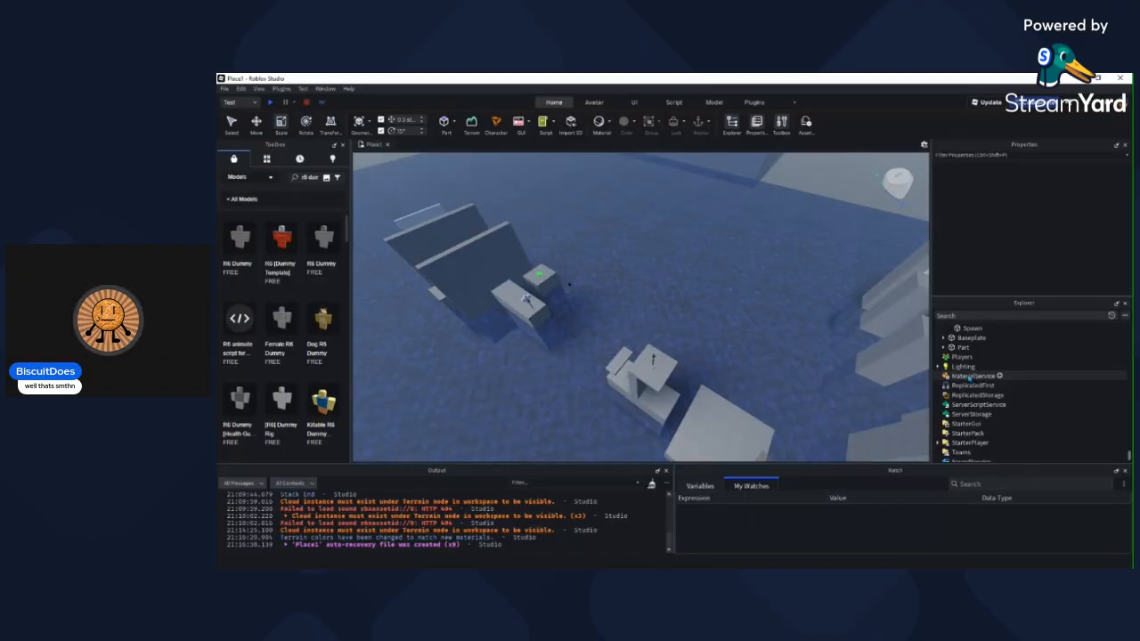
{"action": "scroll", "coordinate": [969, 377], "scroll_direction": "up", "scroll_amount": 3}
{"action": "left_click", "coordinate": [949, 400]}
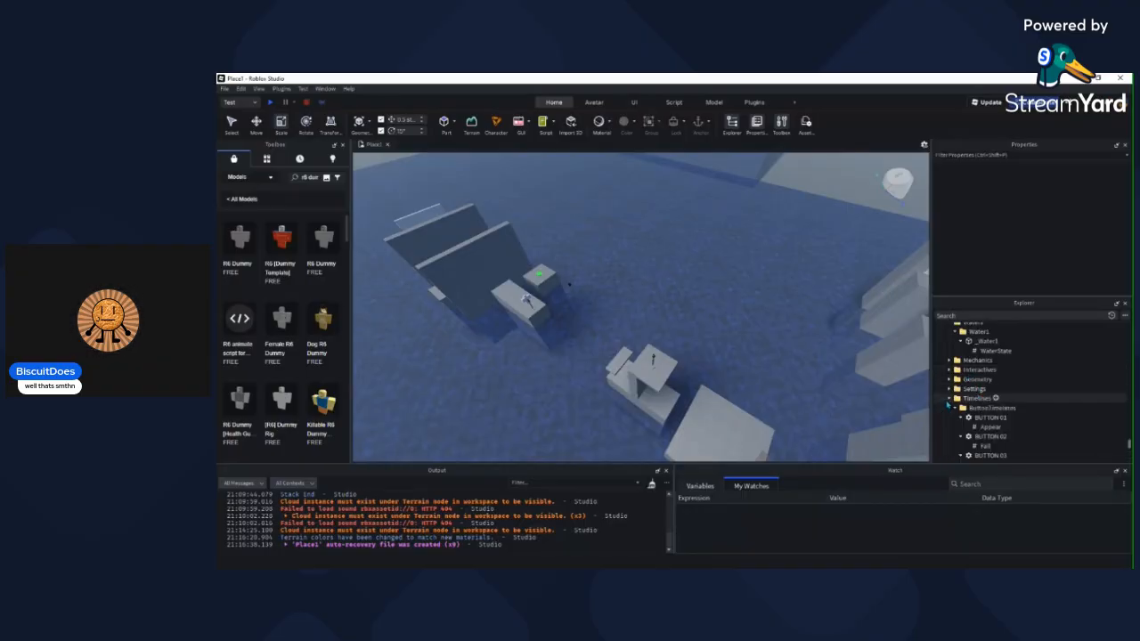
{"action": "left_click", "coordinate": [961, 417]}
{"action": "left_click", "coordinate": [960, 427]}
{"action": "left_click", "coordinate": [960, 437]}
{"action": "left_click", "coordinate": [988, 445]}
{"action": "key", "text": "Delete"}
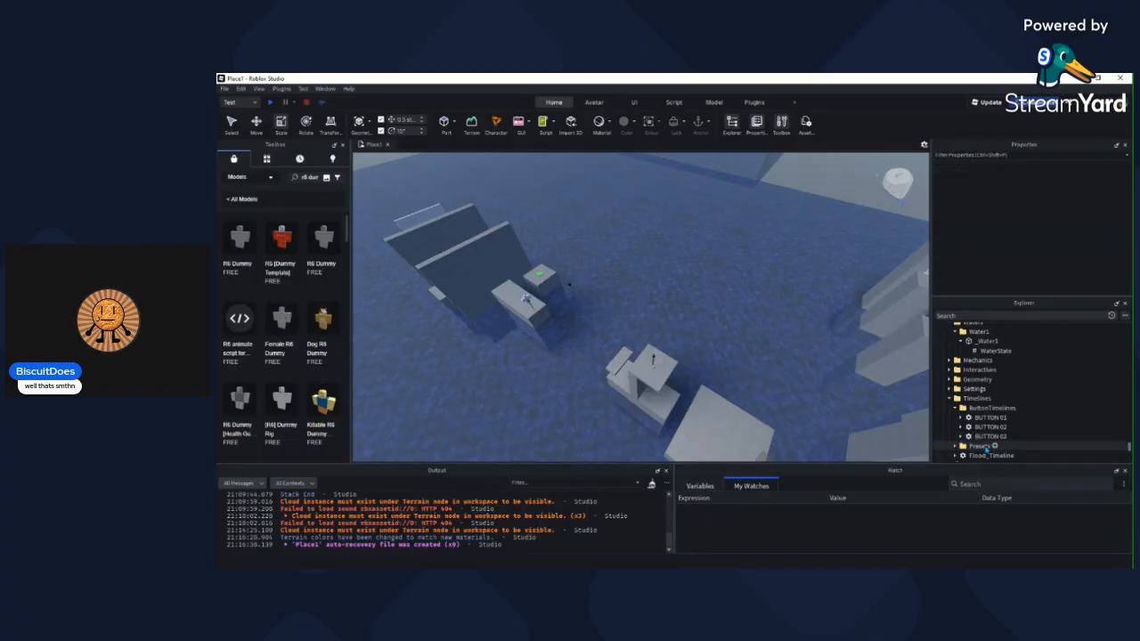
Step: Check the Presets folder, expand Flood_Timeline and examine the properties and attributes of its XFrame_01 : SetWaterState entry
{"action": "left_click", "coordinate": [955, 407]}
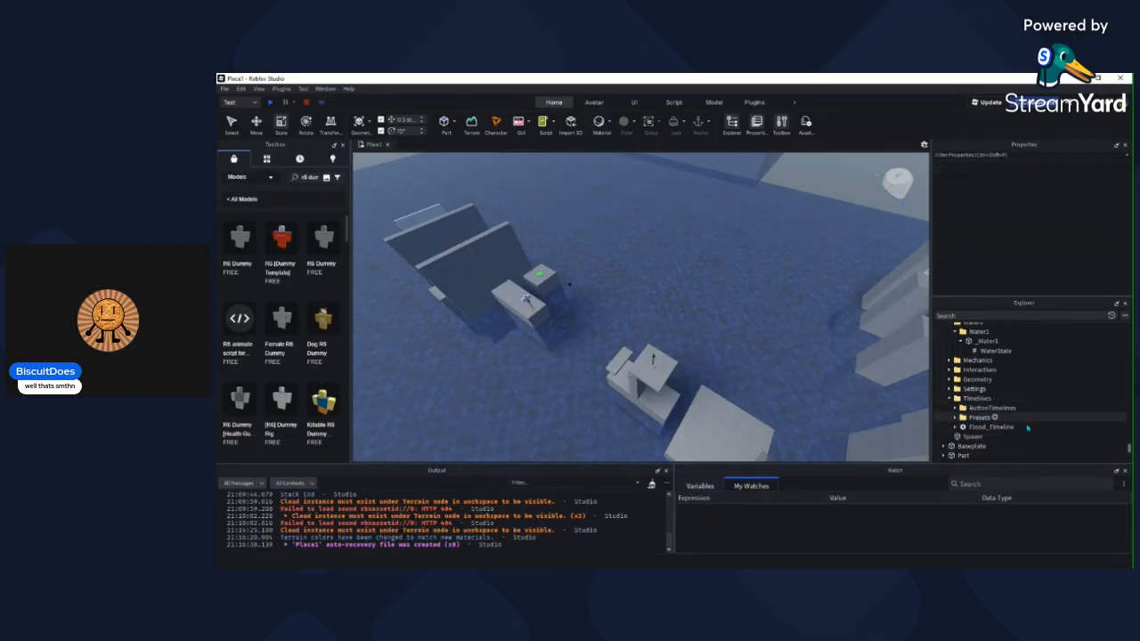
{"action": "left_click", "coordinate": [955, 417]}
{"action": "scroll", "coordinate": [968, 397], "scroll_direction": "down", "scroll_amount": 2}
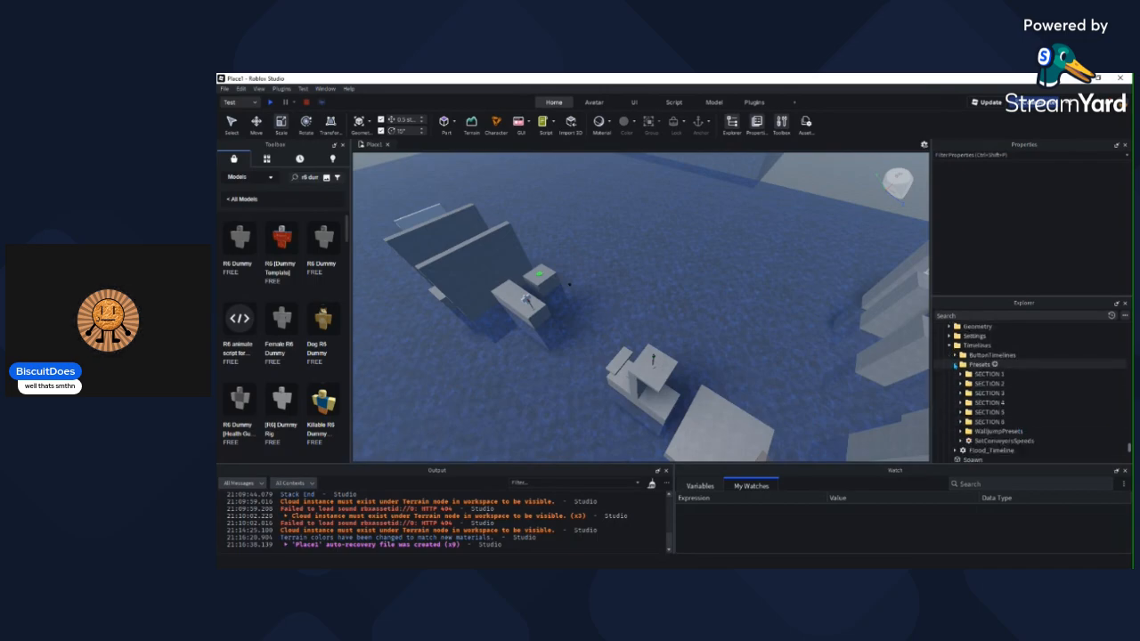
{"action": "left_click", "coordinate": [955, 364]}
{"action": "left_click", "coordinate": [956, 374]}
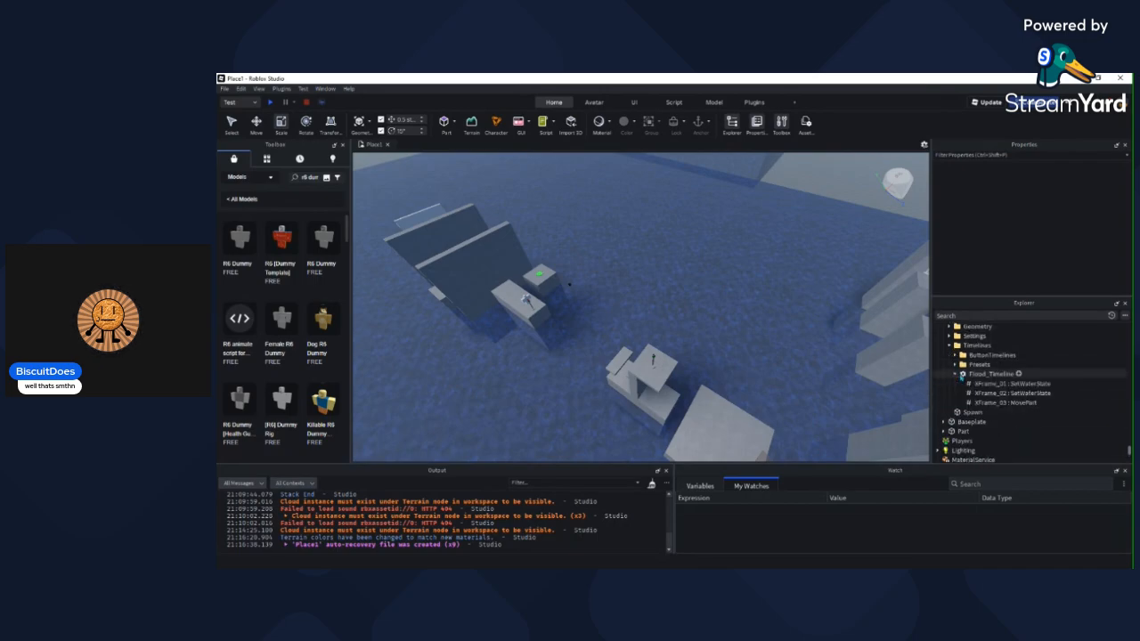
{"action": "left_click", "coordinate": [1001, 384]}
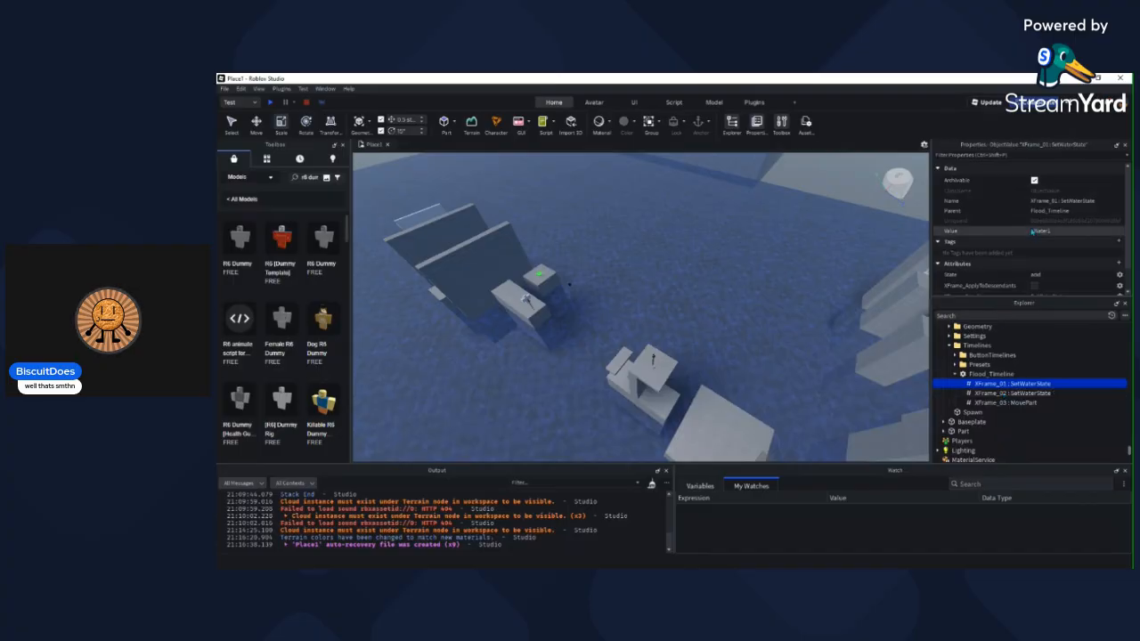
{"action": "scroll", "coordinate": [1032, 234], "scroll_direction": "down", "scroll_amount": 1}
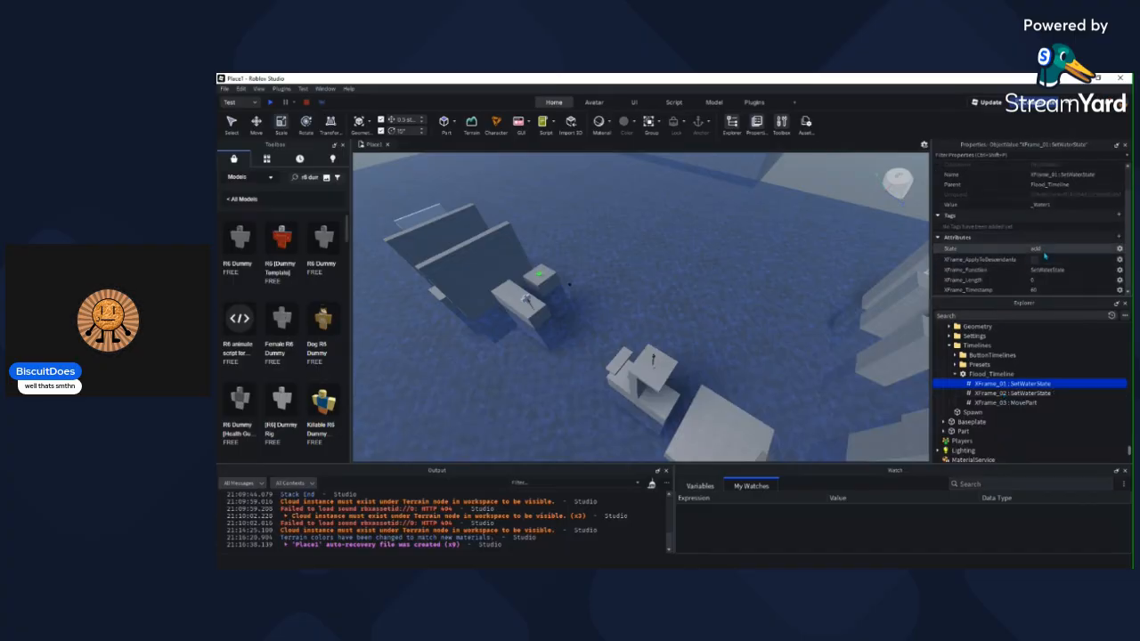
{"action": "scroll", "coordinate": [1042, 253], "scroll_direction": "up", "scroll_amount": 1}
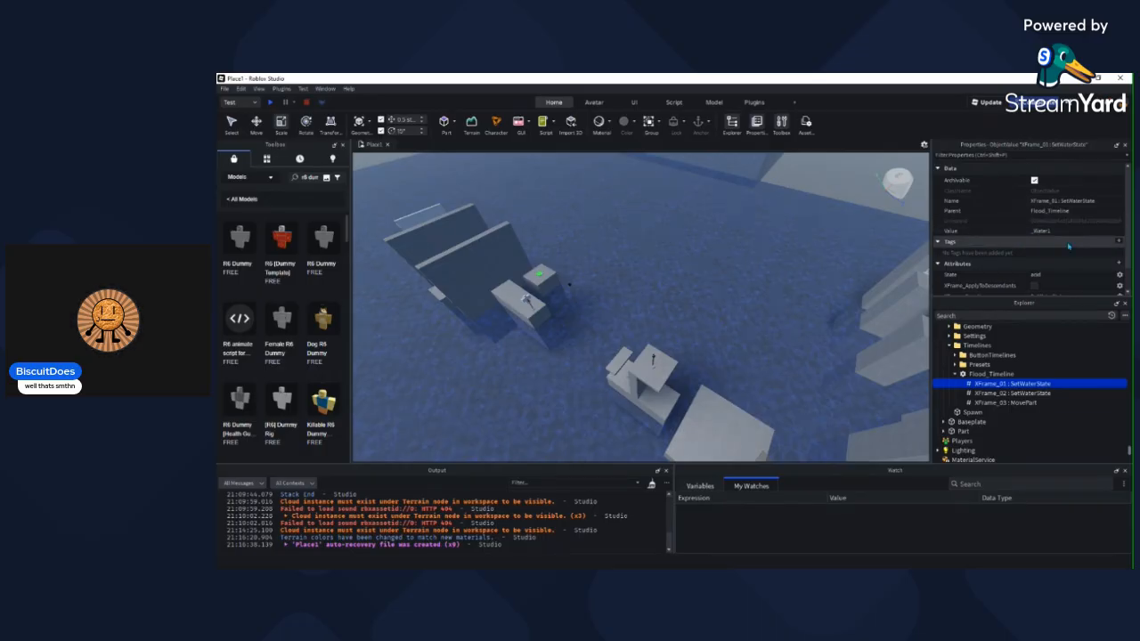
{"action": "scroll", "coordinate": [1020, 276], "scroll_direction": "down", "scroll_amount": 1}
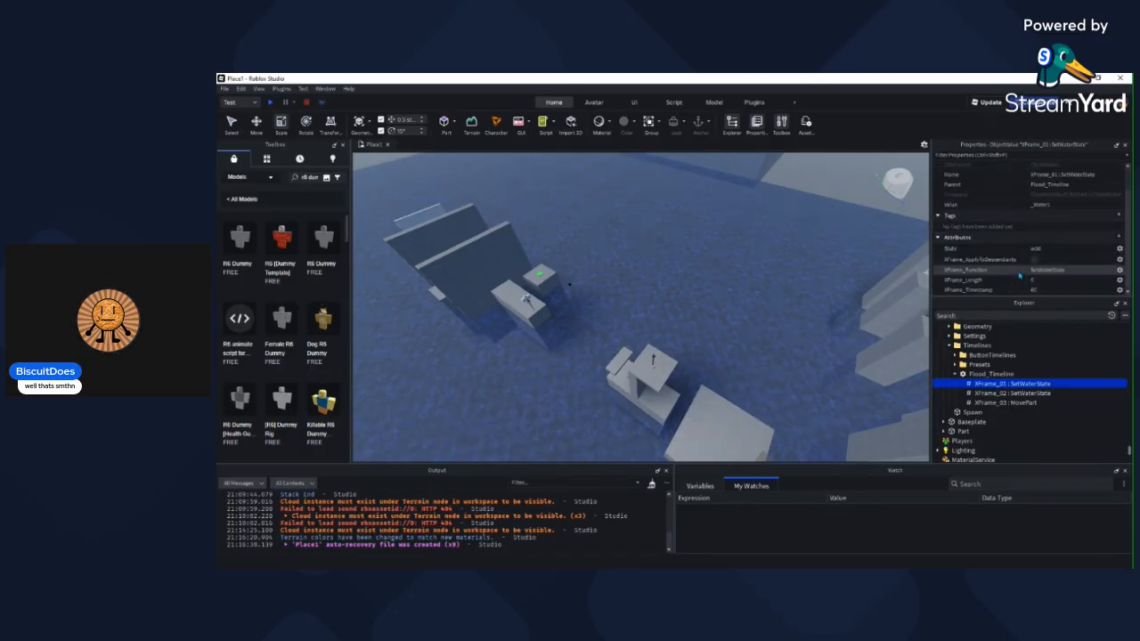
{"action": "right_click_drag", "start_coordinate": [854, 245], "coordinate": [857, 248]}
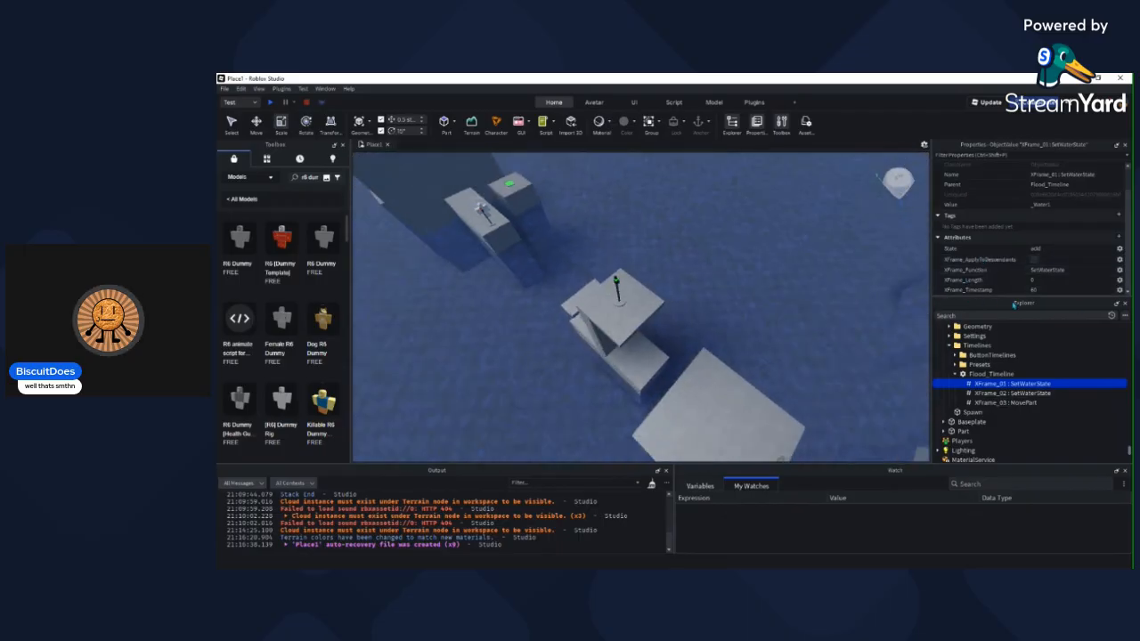
Step: Set the XFrame_Timestamp attribute of XFrame_01 : SetWaterState to 15
{"action": "left_click", "coordinate": [1046, 292]}
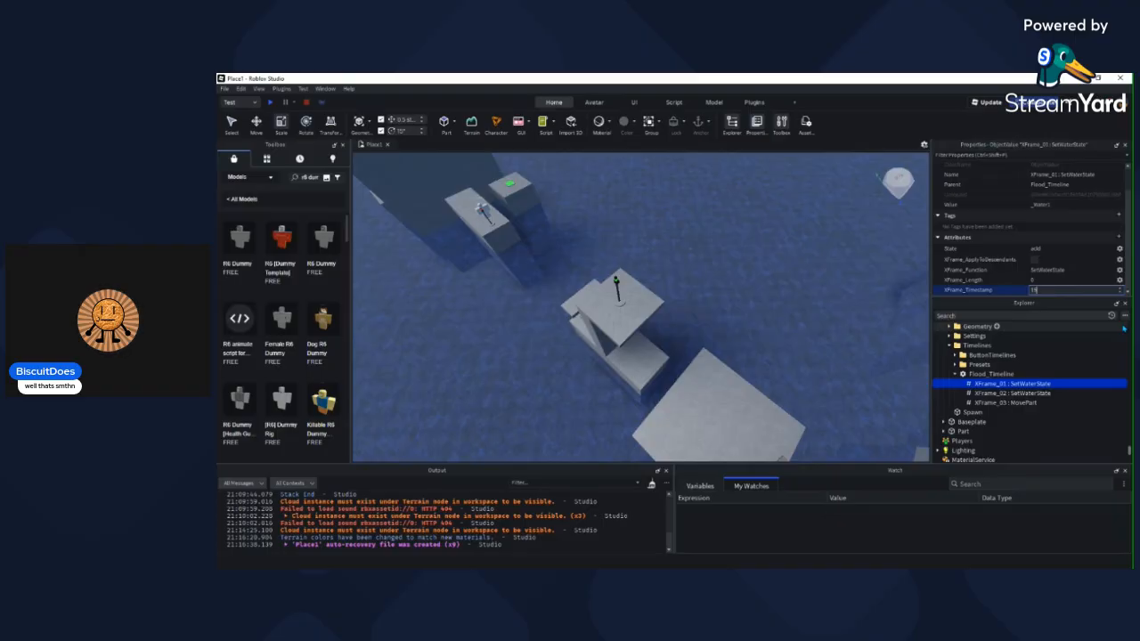
{"action": "right_click_drag", "start_coordinate": [733, 366], "coordinate": [712, 344]}
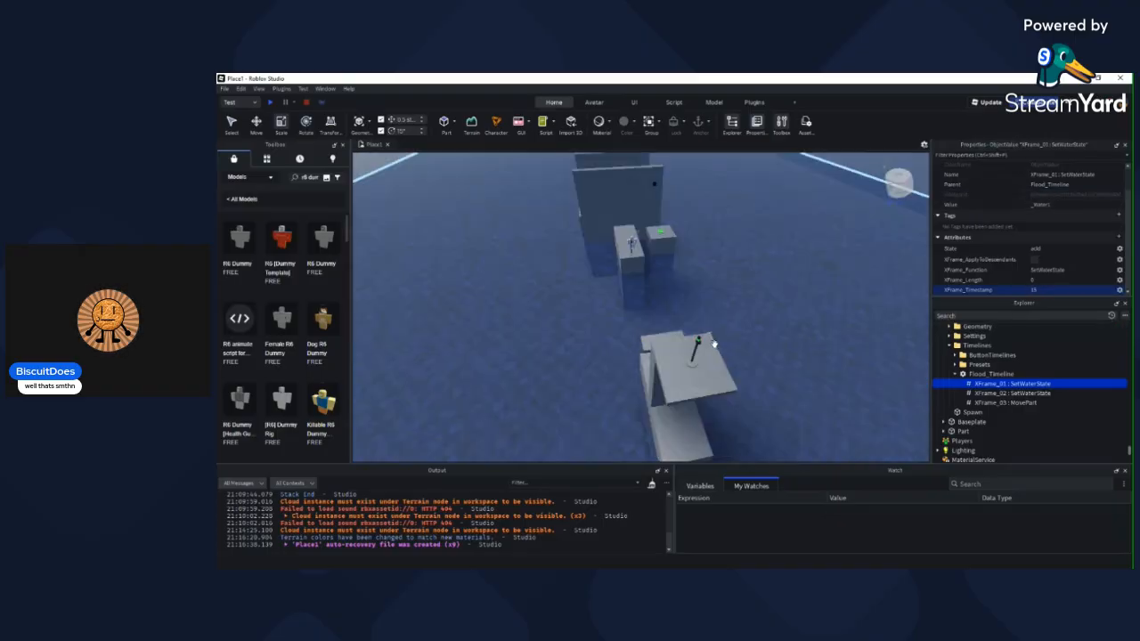
{"action": "key", "text": "s"}
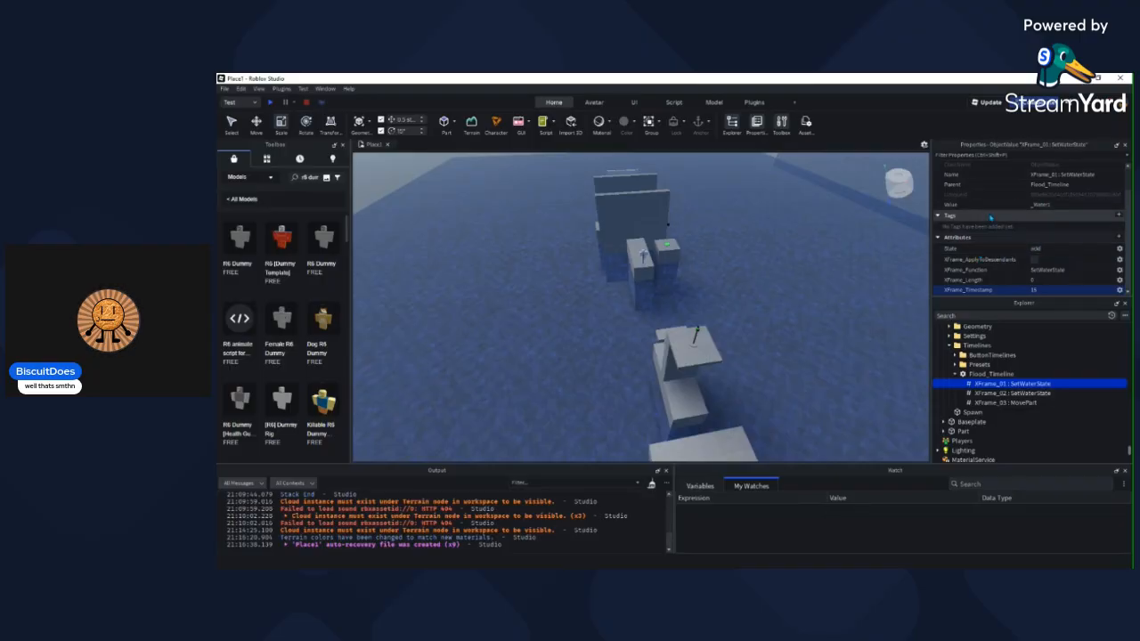
Step: Assign the large _Water1 flood block in the scene as the Value of XFrame_01 : SetWaterState
{"action": "scroll", "coordinate": [990, 369], "scroll_direction": "down", "scroll_amount": 1}
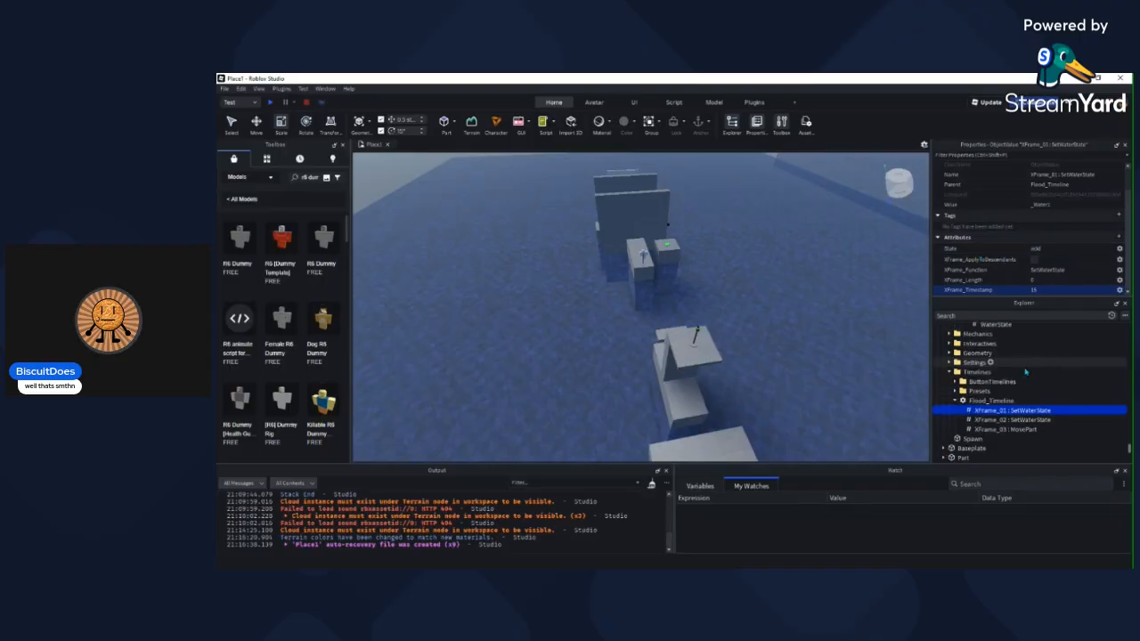
{"action": "left_click", "coordinate": [1012, 204]}
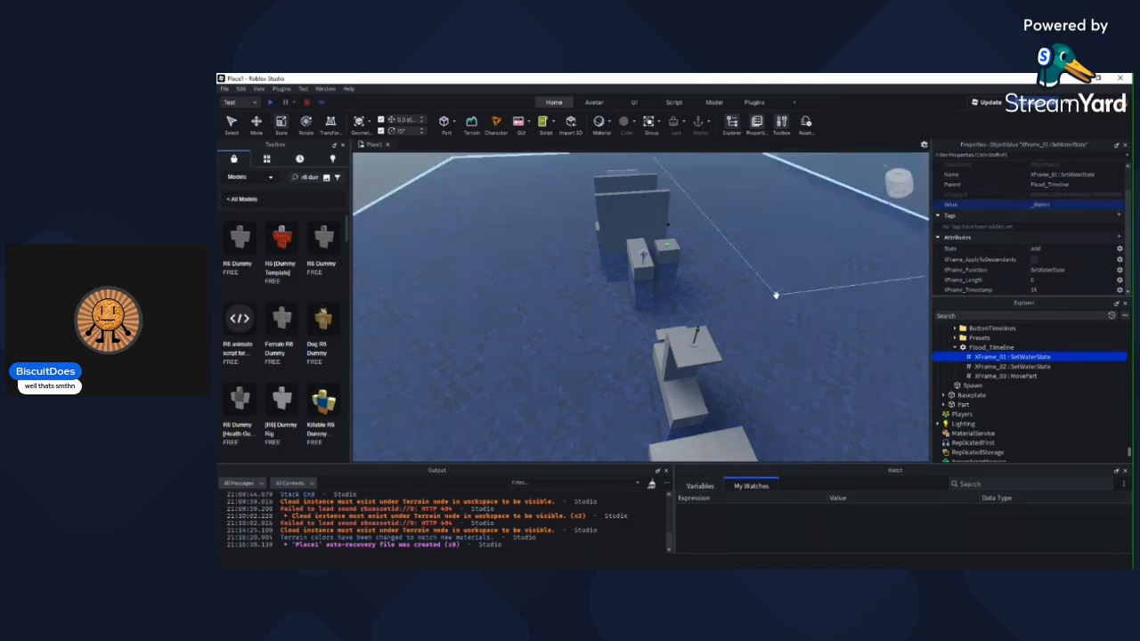
{"action": "left_click", "coordinate": [1000, 205]}
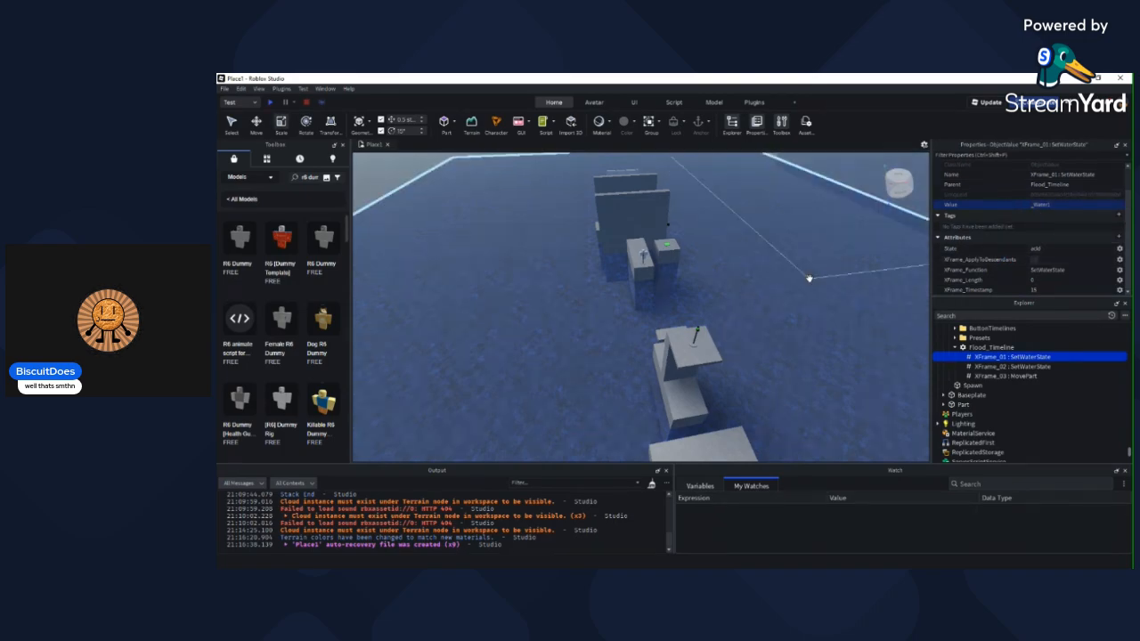
{"action": "right_click_drag", "start_coordinate": [885, 252], "coordinate": [898, 239]}
{"action": "left_click", "coordinate": [964, 207]}
{"action": "right_click_drag", "start_coordinate": [825, 385], "coordinate": [467, 293]}
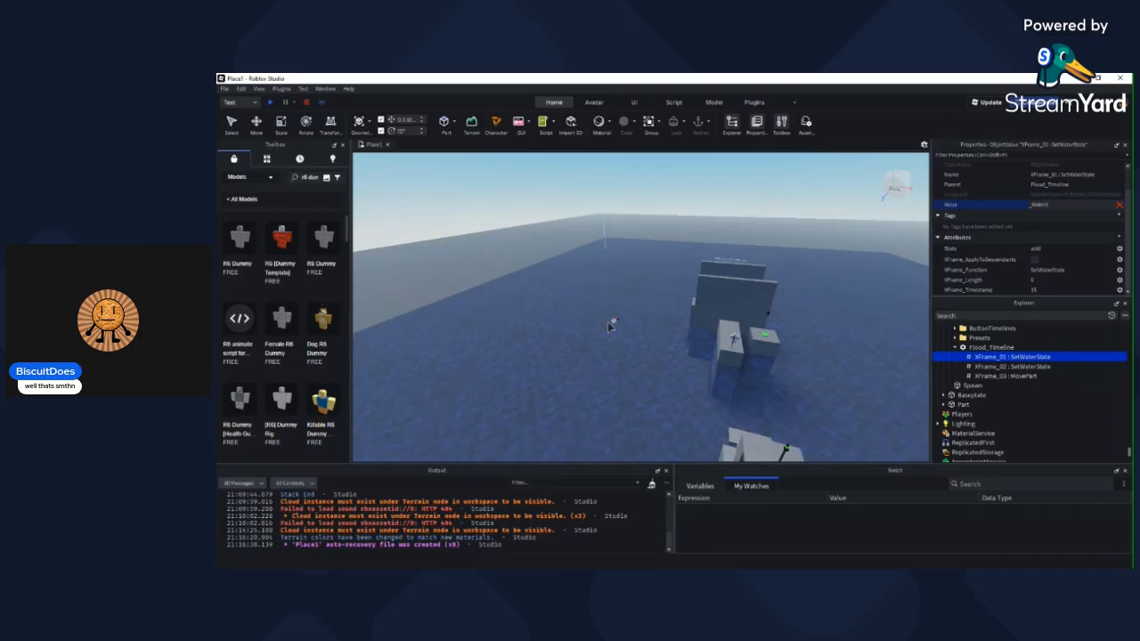
{"action": "left_click", "coordinate": [648, 367]}
{"action": "right_click_drag", "start_coordinate": [650, 367], "coordinate": [890, 287]}
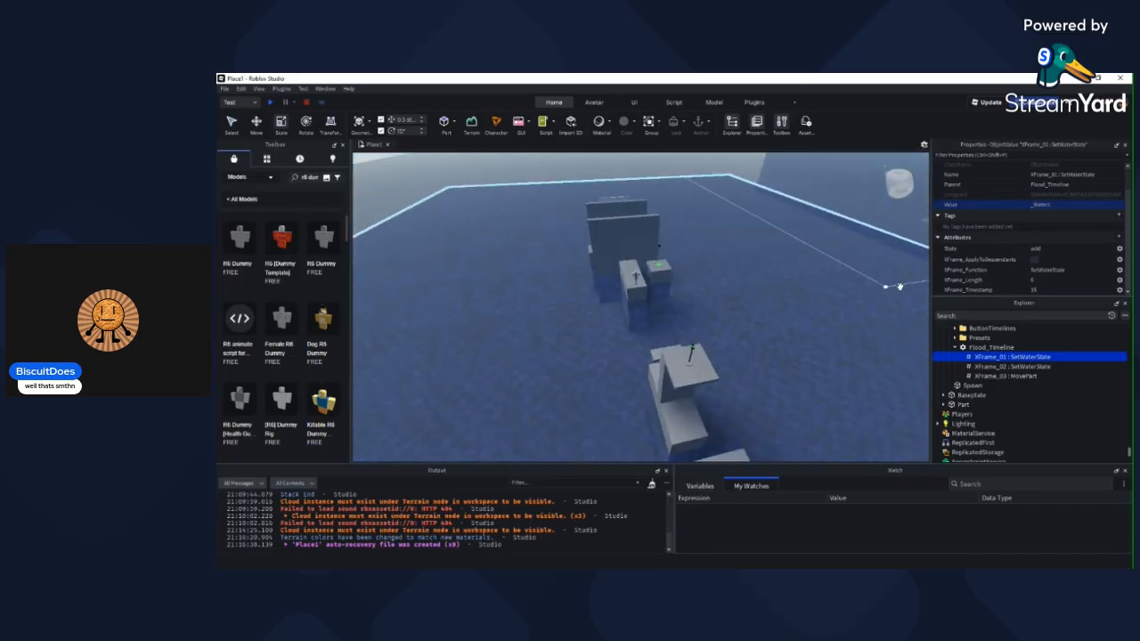
Step: Set XFrame_02 : SetWaterState's XFrame_Timestamp to 30 and assign the _Water1 flood block as its Value
{"action": "left_click", "coordinate": [1004, 367]}
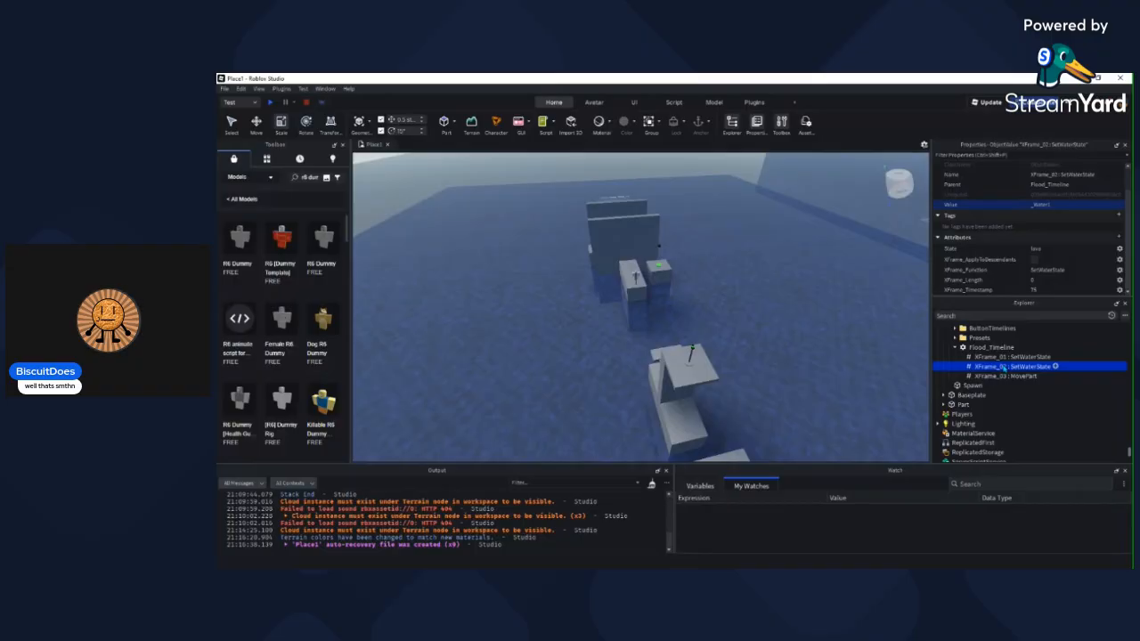
{"action": "left_click", "coordinate": [1046, 290]}
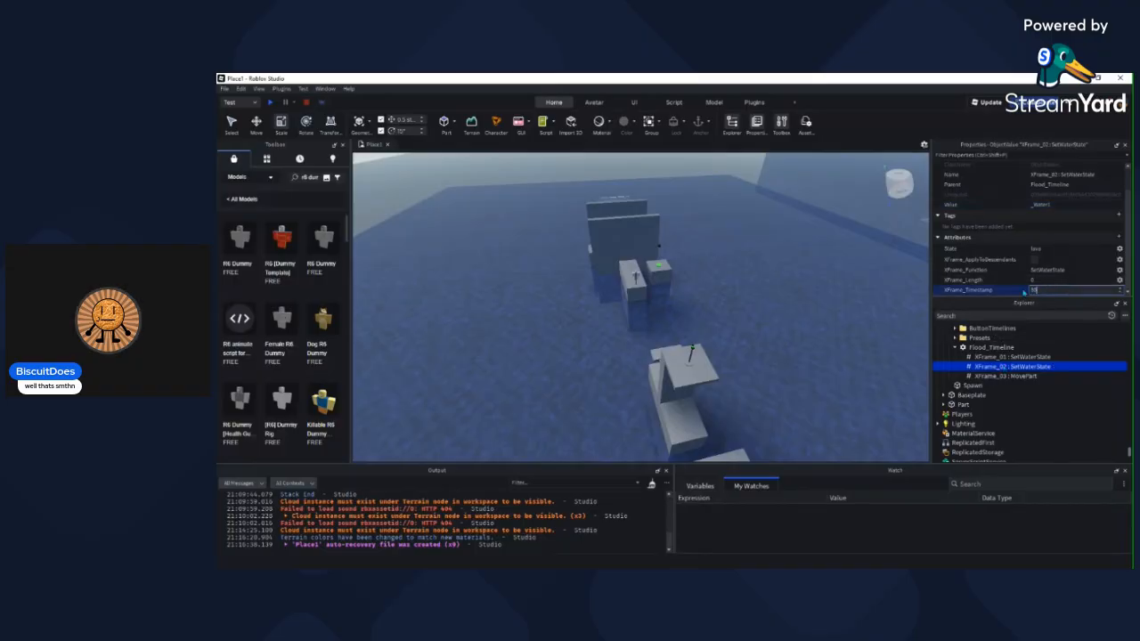
{"action": "type", "text": "80"}
{"action": "left_click", "coordinate": [1024, 206]}
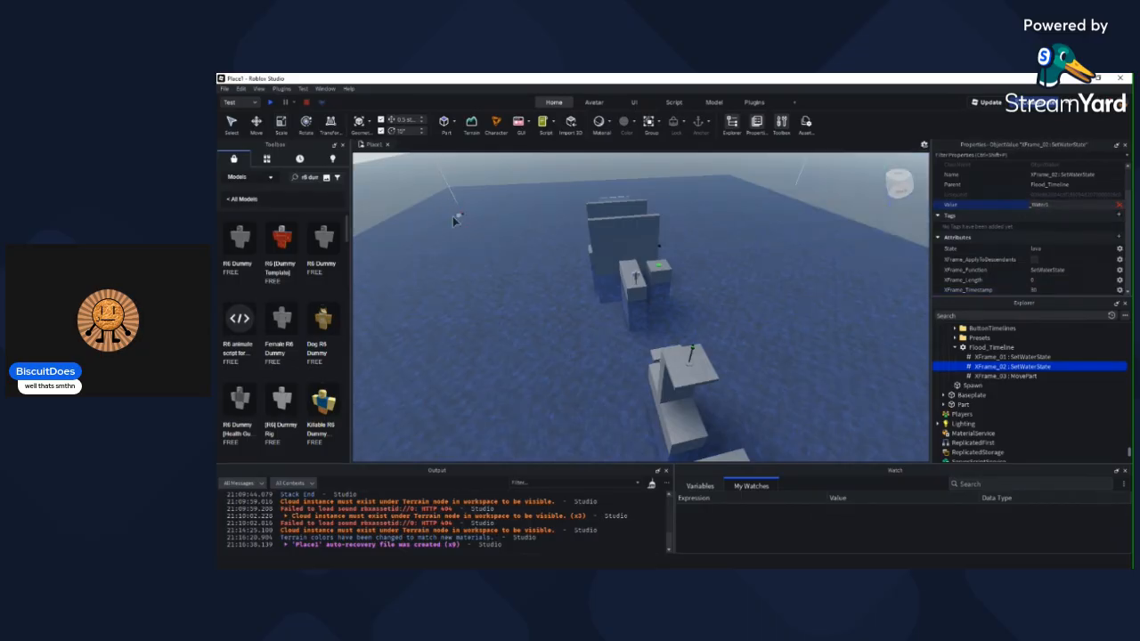
{"action": "right_click_drag", "start_coordinate": [402, 213], "coordinate": [445, 221]}
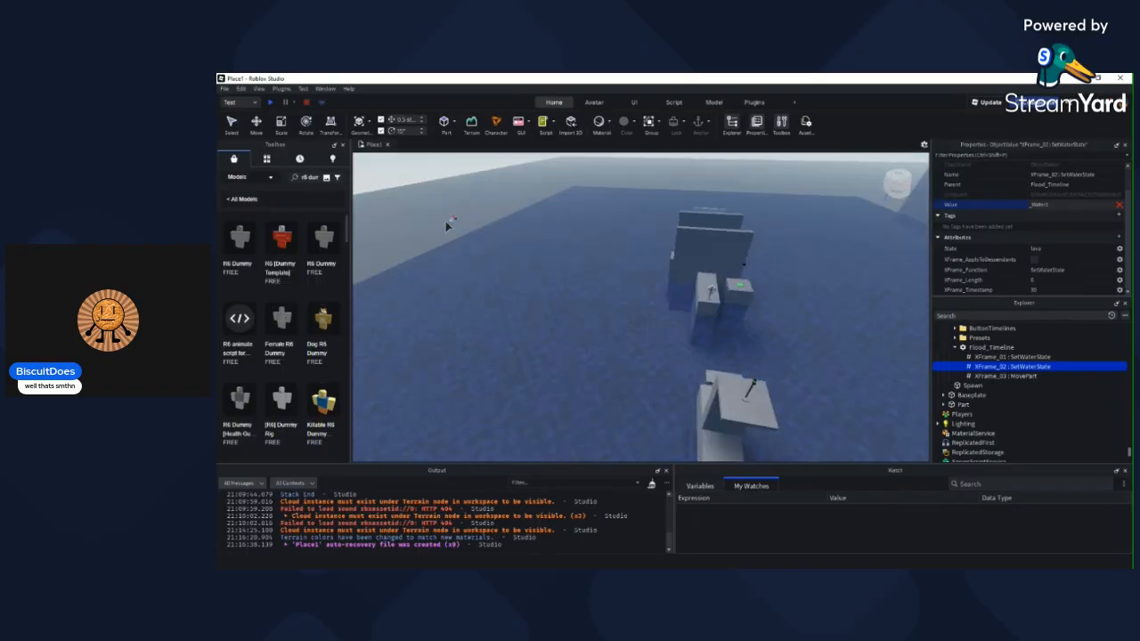
{"action": "left_click", "coordinate": [553, 263]}
{"action": "right_click_drag", "start_coordinate": [619, 261], "coordinate": [619, 261]}
Step: Check the XFrame_03 : MovePart entry, then pick the _Water1 flood block in the scene to view its properties
{"action": "left_click", "coordinate": [1004, 376]}
{"action": "right_click_drag", "start_coordinate": [733, 265], "coordinate": [733, 265]}
{"action": "key", "text": "s"}
{"action": "right_click_drag", "start_coordinate": [615, 223], "coordinate": [576, 235]}
{"action": "key", "text": "w"}
{"action": "scroll", "coordinate": [616, 223], "scroll_direction": "down", "scroll_amount": 3}
{"action": "left_click", "coordinate": [762, 344]}
{"action": "scroll", "coordinate": [706, 302], "scroll_direction": "down", "scroll_amount": 2}
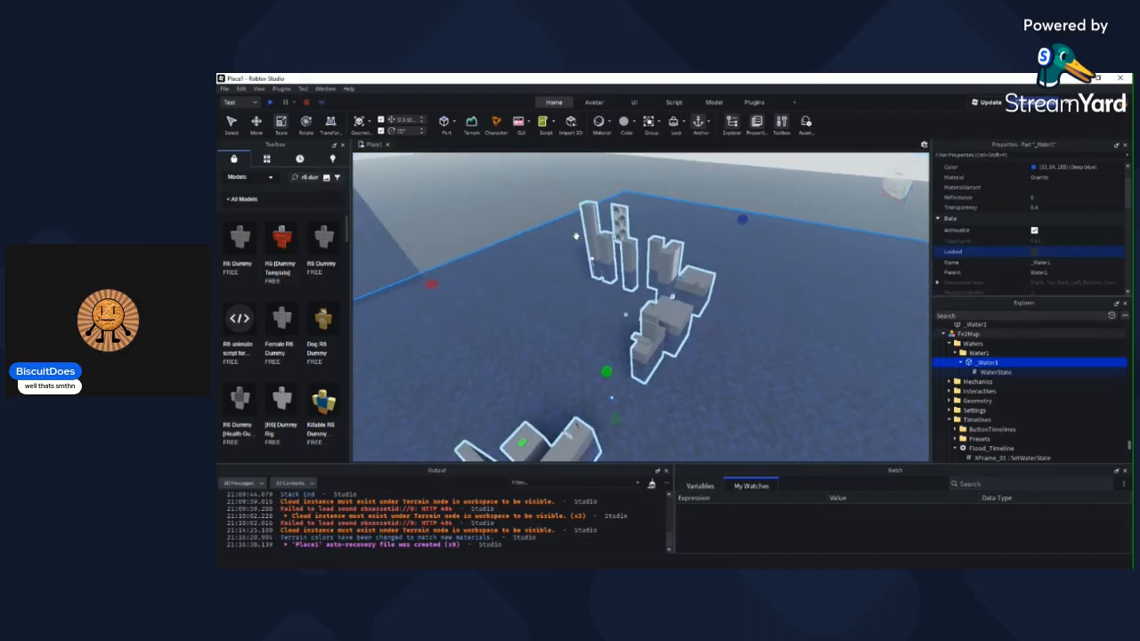
Step: Add a folder named Water2 inside Fe2Map's Waters folder
{"action": "left_click", "coordinate": [984, 343]}
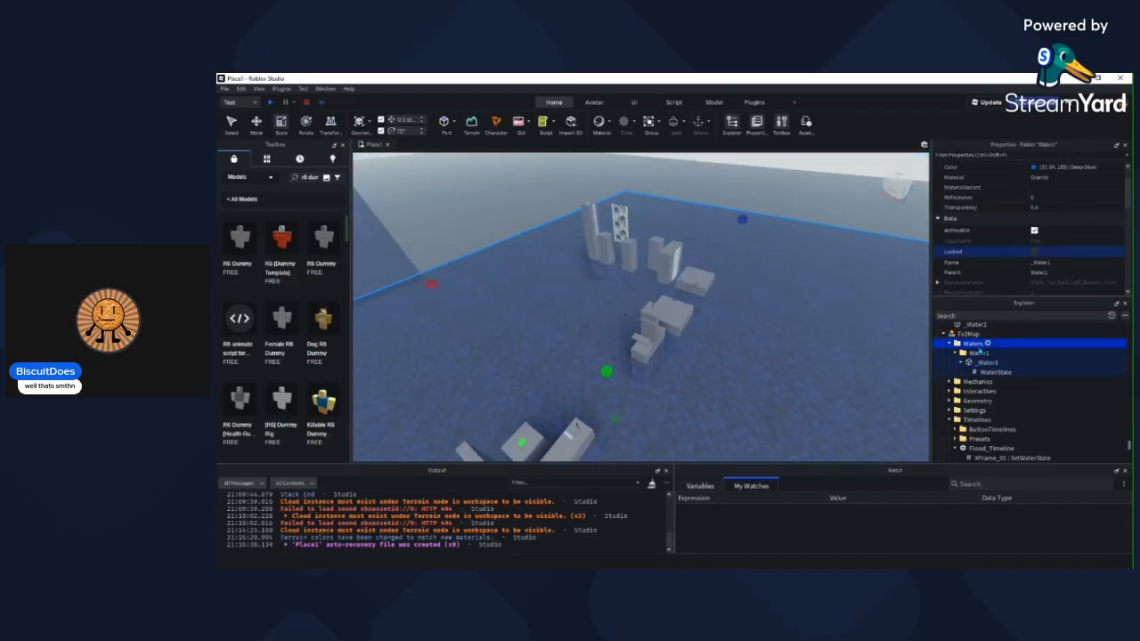
{"action": "left_click", "coordinate": [940, 386]}
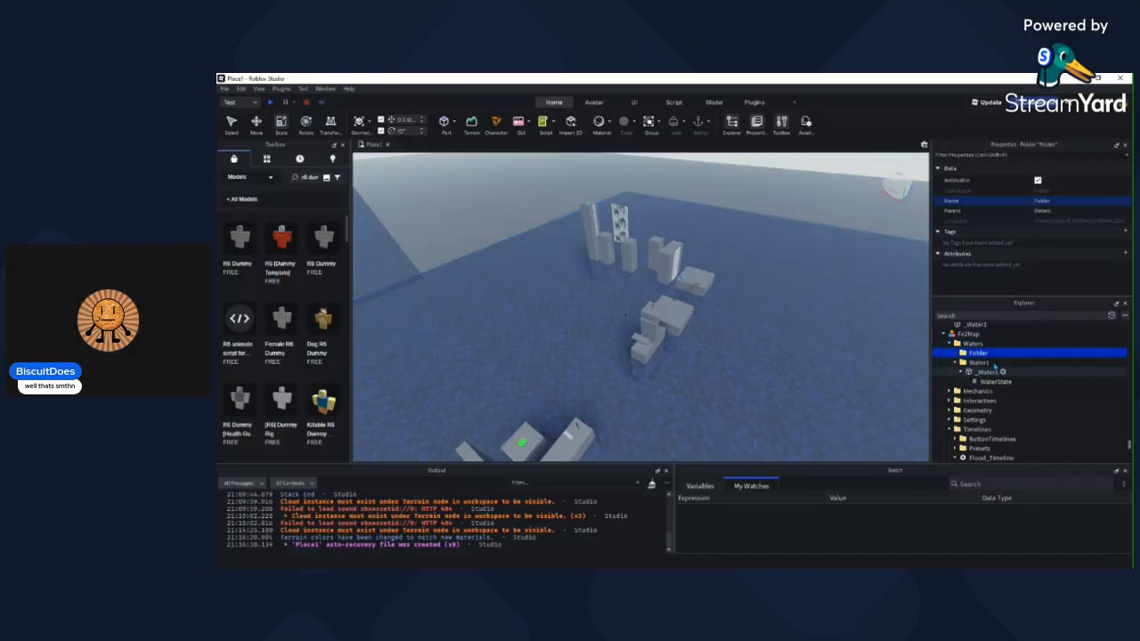
{"action": "key", "text": "F2"}
{"action": "type", "text": "Exter"}
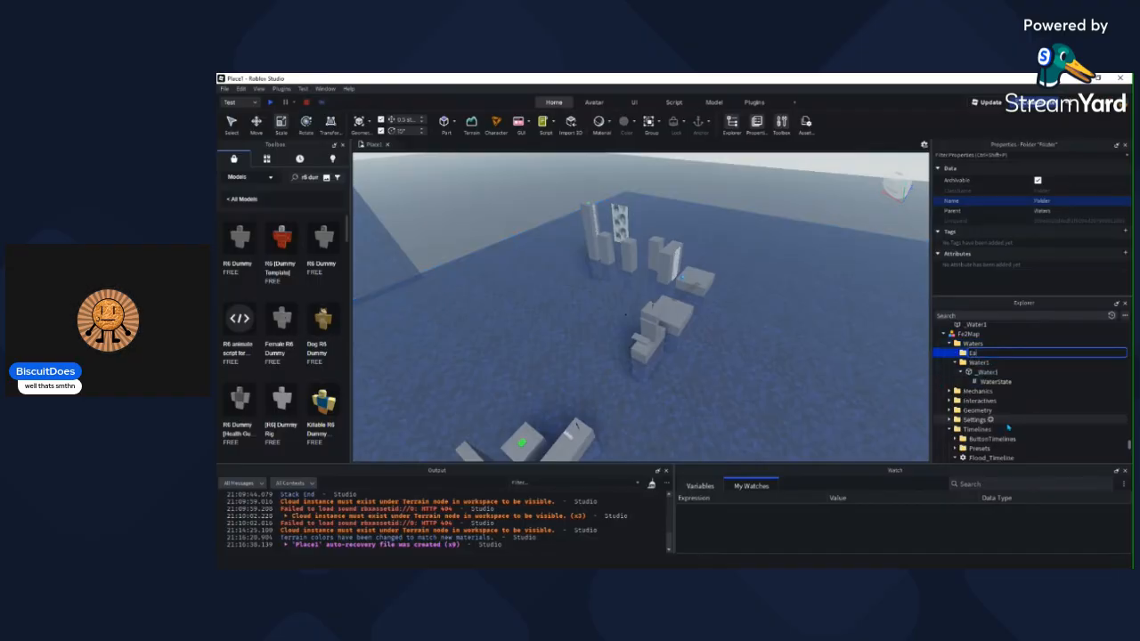
{"action": "type", "text": "2"}
{"action": "key", "text": "Return"}
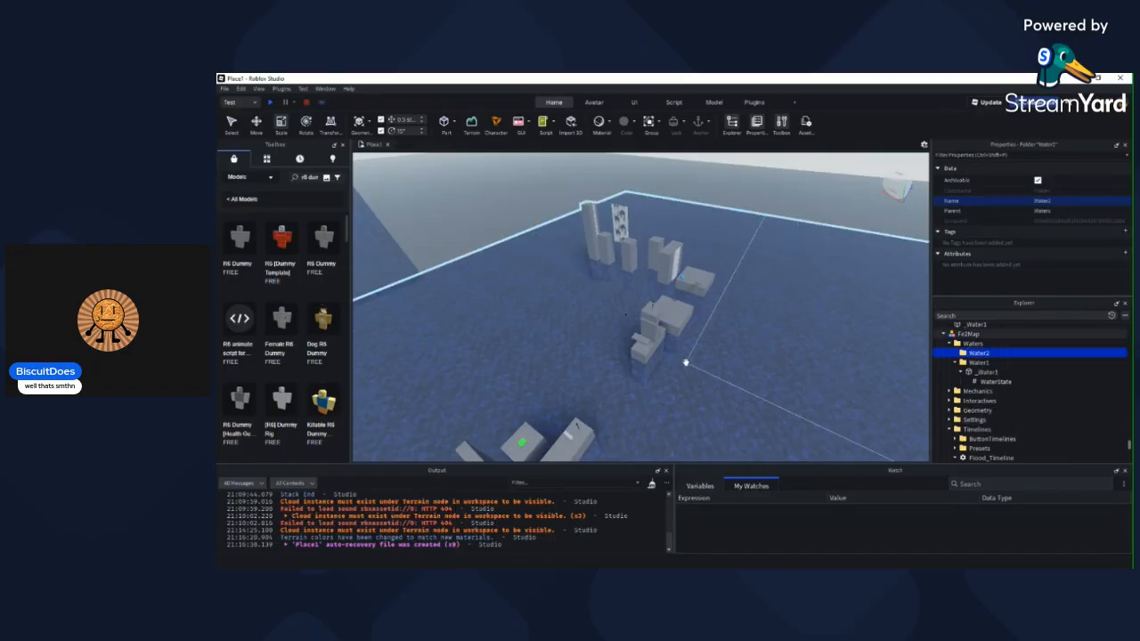
Step: Copy the _Water1 flood block with its WaterState from the Water1 folder into the Water2 folder
{"action": "left_click", "coordinate": [971, 372]}
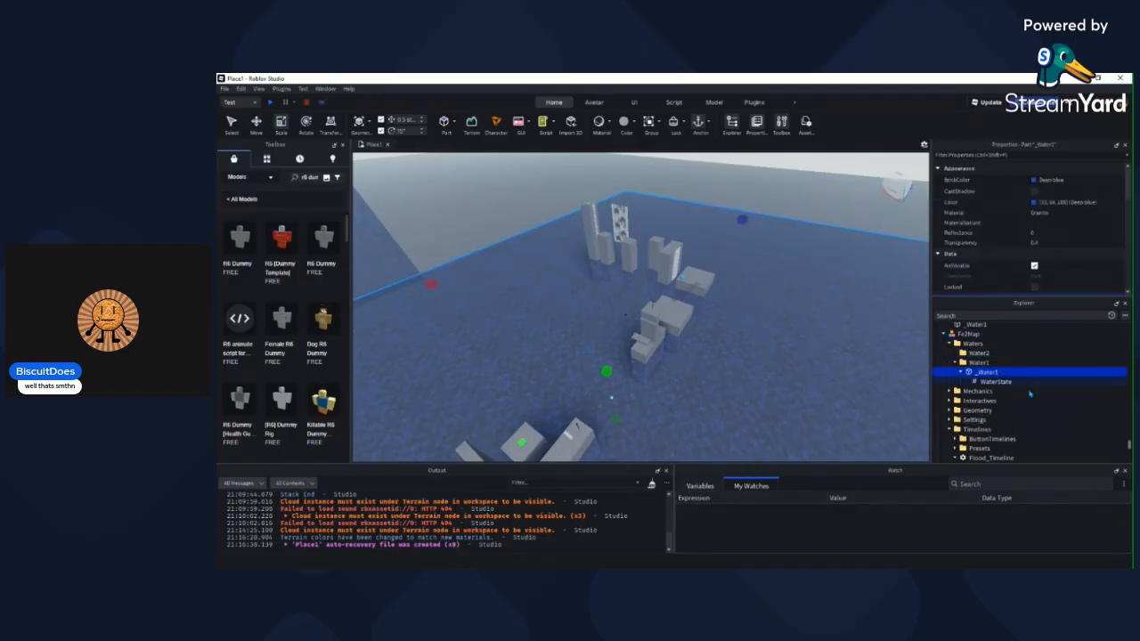
{"action": "left_click", "coordinate": [1040, 354]}
{"action": "key", "text": "ctrl+shift+v"}
{"action": "key", "text": "f"}
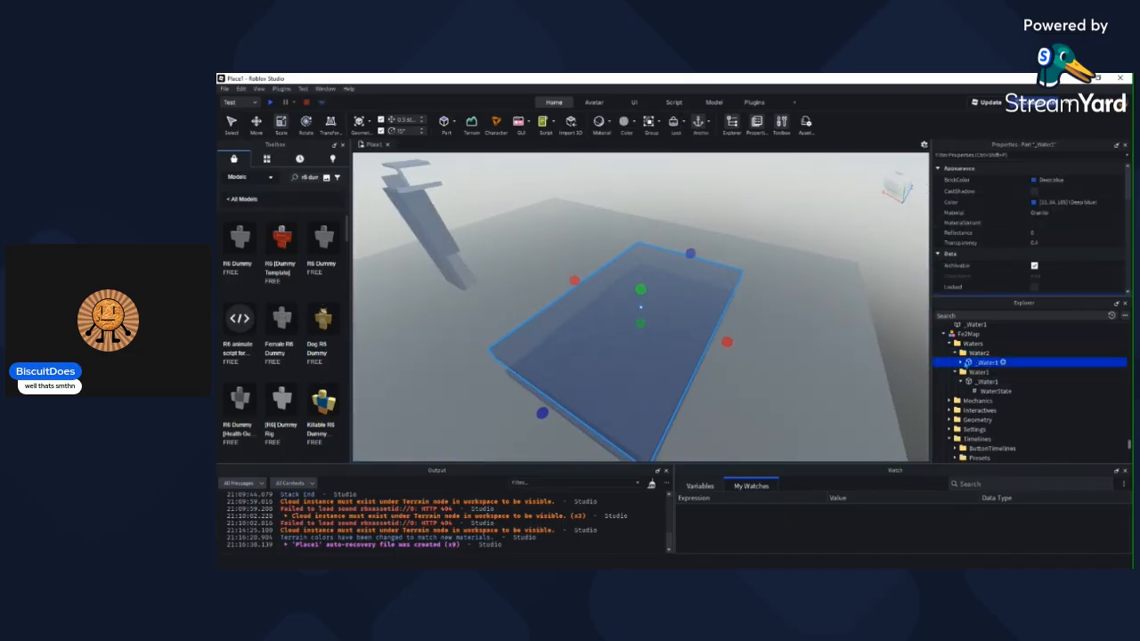
Step: Scale the copied water block in Water2 down to a small pool beside the grey platforms
{"action": "scroll", "coordinate": [695, 315], "scroll_direction": "up", "scroll_amount": 5}
{"action": "scroll", "coordinate": [686, 305], "scroll_direction": "down", "scroll_amount": 3}
{"action": "left_click_drag", "start_coordinate": [735, 206], "coordinate": [684, 258]}
{"action": "left_click", "coordinate": [494, 255], "text": "ctrl"}
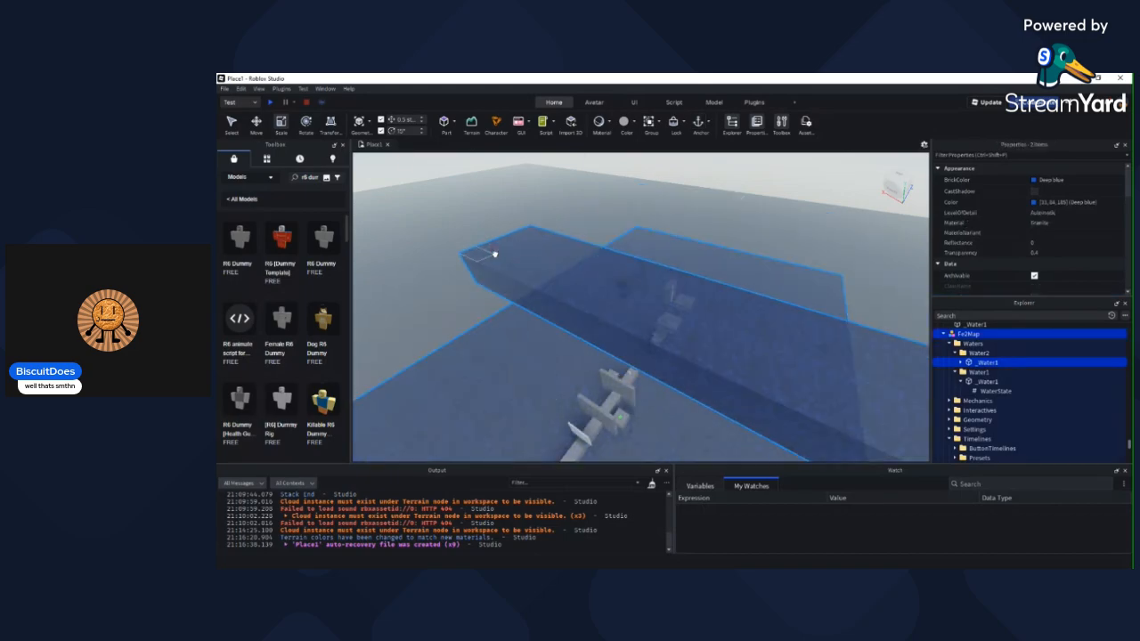
{"action": "left_click", "coordinate": [604, 290]}
{"action": "left_click_drag", "start_coordinate": [496, 249], "coordinate": [736, 367]}
{"action": "scroll", "coordinate": [718, 365], "scroll_direction": "up", "scroll_amount": 3}
{"action": "right_click_drag", "start_coordinate": [583, 336], "coordinate": [618, 338]}
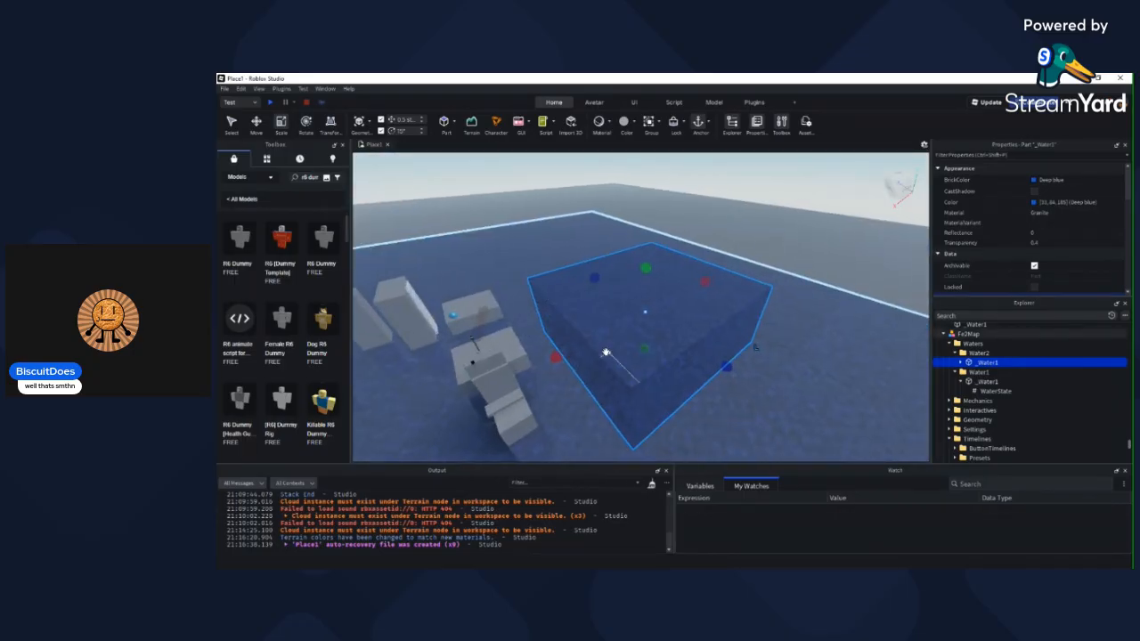
{"action": "left_click_drag", "start_coordinate": [562, 352], "coordinate": [597, 346]}
{"action": "scroll", "coordinate": [628, 321], "scroll_direction": "up", "scroll_amount": 1}
Step: Rename the small water block in the Water2 folder as _Water2
{"action": "key", "text": "ctrl+1"}
{"action": "double_click", "coordinate": [980, 354]}
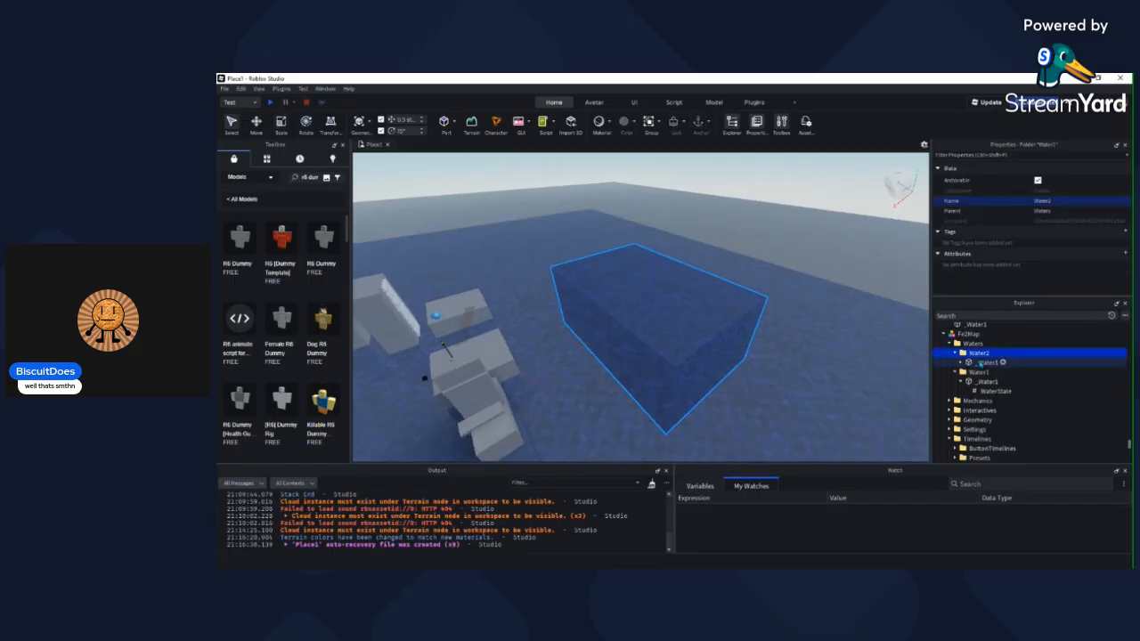
{"action": "left_click", "coordinate": [646, 311]}
{"action": "key", "text": "F2"}
{"action": "key", "text": "BackSpace"}
{"action": "type", "text": "2"}
{"action": "key", "text": "Return"}
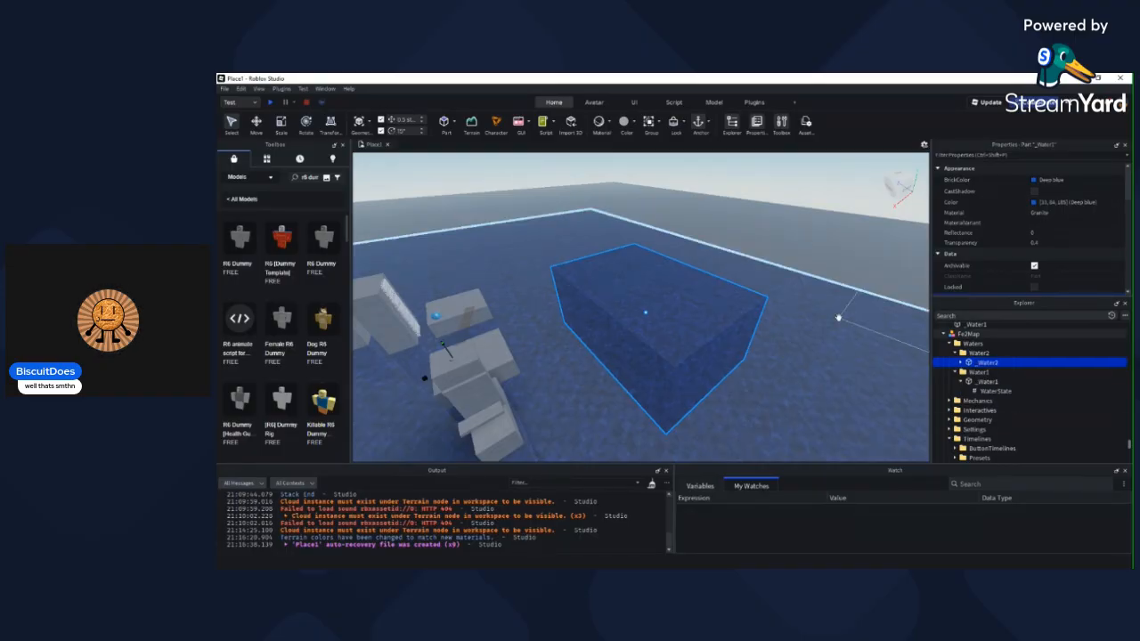
Step: Raise the _Water2 block so that it extends above the flood's surface, and switch to scaling it
{"action": "key", "text": "ctrl+2"}
{"action": "left_click_drag", "start_coordinate": [648, 274], "coordinate": [646, 196]}
{"action": "right_click_drag", "start_coordinate": [646, 196], "coordinate": [675, 279]}
{"action": "key", "text": "ctrl+3"}
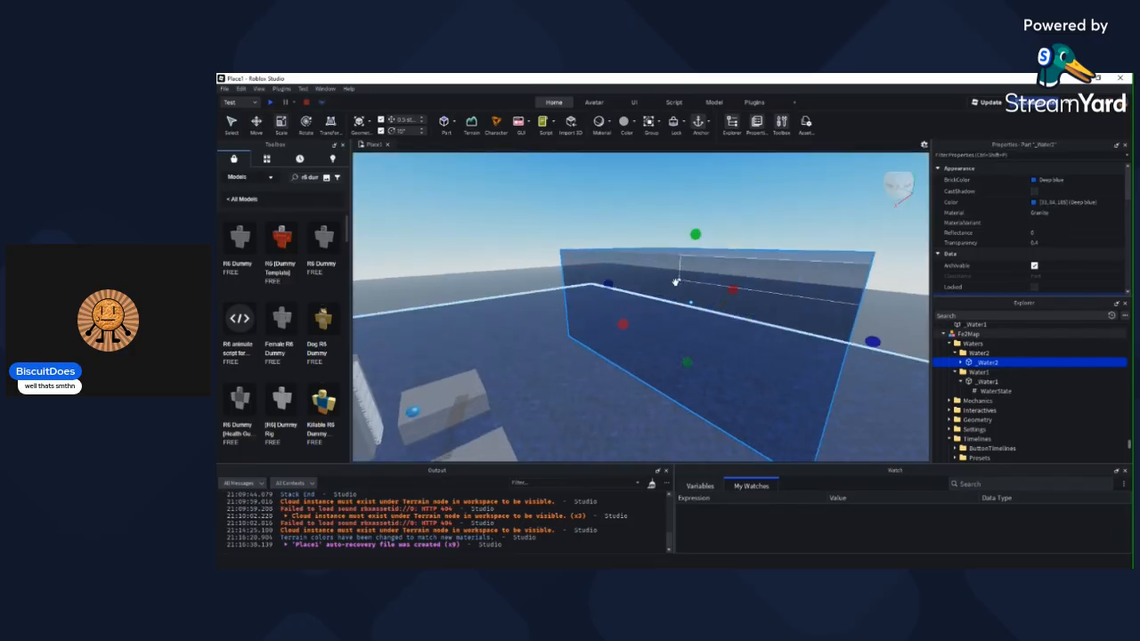
Step: Scale the _Water2 block down to a small cube and shift it toward the grey platforms
{"action": "left_click_drag", "start_coordinate": [676, 282], "coordinate": [676, 312]}
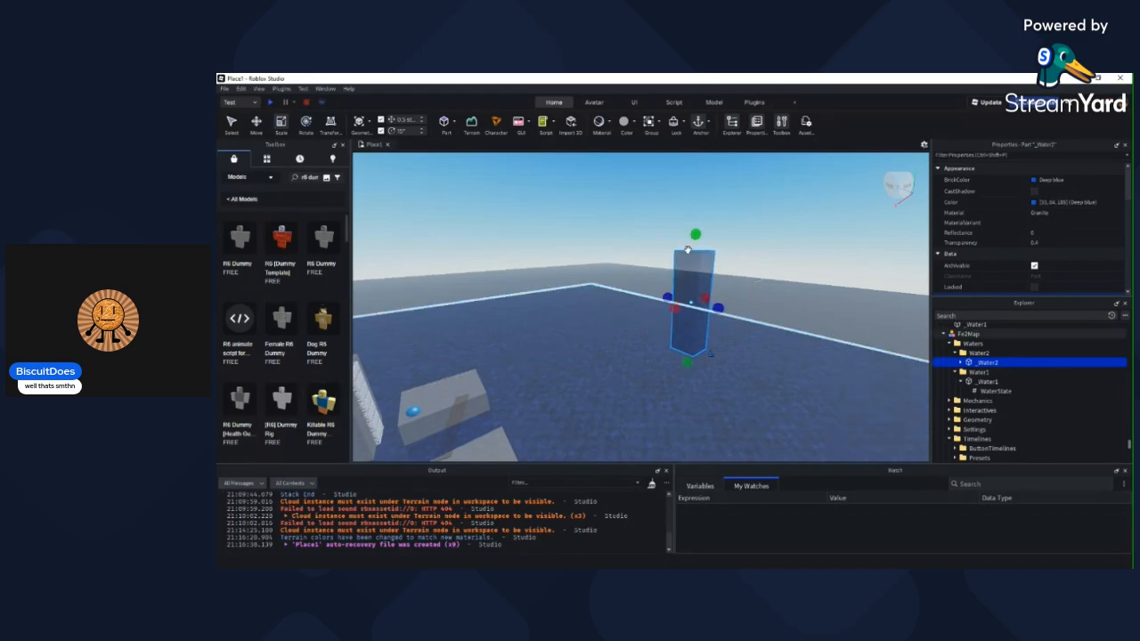
{"action": "left_click_drag", "start_coordinate": [691, 238], "coordinate": [638, 381]}
{"action": "key", "text": "ctrl+2"}
{"action": "mouse_move", "coordinate": [644, 360]}
{"action": "right_mouse_down"}
{"action": "mouse_move", "coordinate": [651, 374]}
{"action": "mouse_move", "coordinate": [647, 365]}
{"action": "right_mouse_up"}
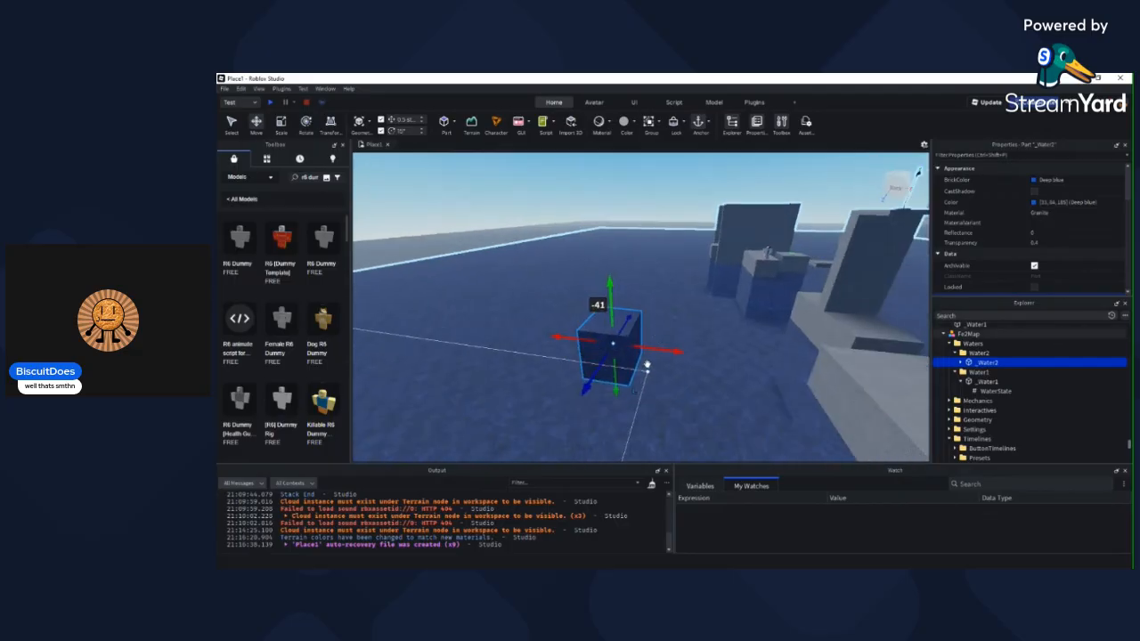
Step: Undo the mistaken move, shift the _Water2 cube up to the nearest grey platform, and raise it above the flood's surface
{"action": "left_click_drag", "start_coordinate": [664, 341], "coordinate": [707, 365]}
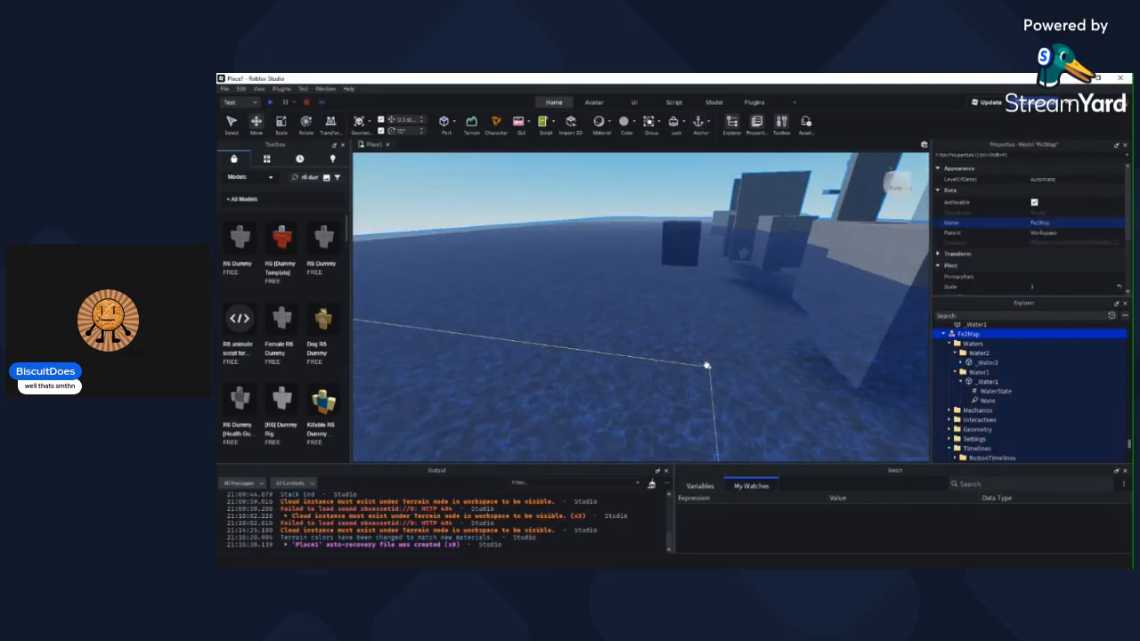
{"action": "key", "text": "ctrl+z"}
{"action": "left_click", "coordinate": [583, 338]}
{"action": "left_click_drag", "start_coordinate": [606, 347], "coordinate": [700, 423]}
{"action": "right_click_drag", "start_coordinate": [700, 423], "coordinate": [723, 407]}
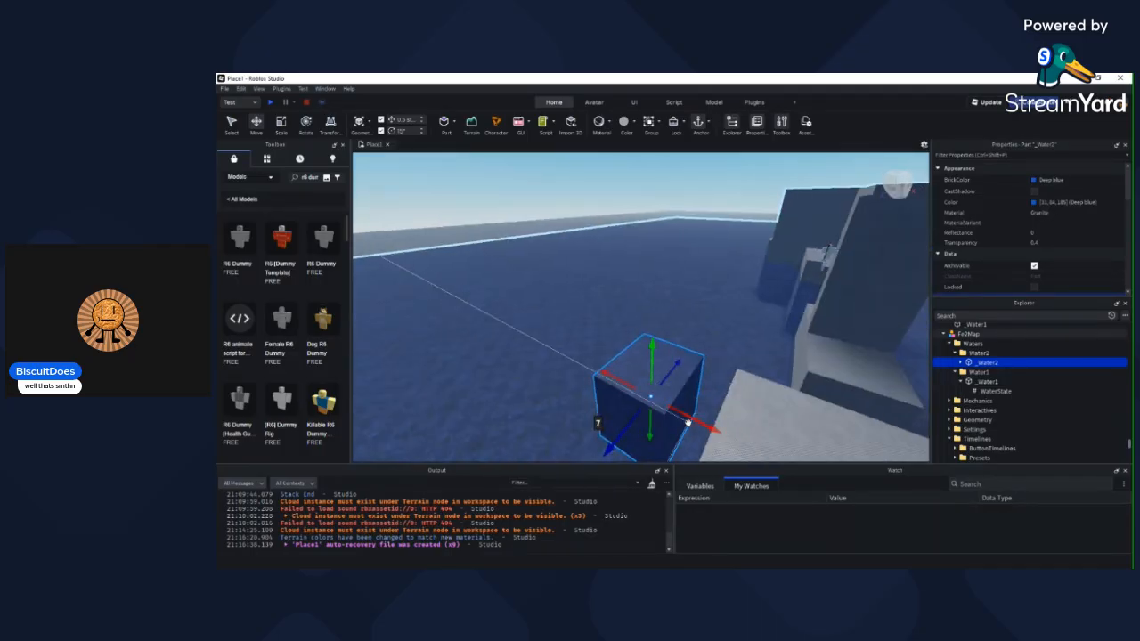
{"action": "left_click_drag", "start_coordinate": [690, 422], "coordinate": [708, 423]}
{"action": "left_click_drag", "start_coordinate": [663, 356], "coordinate": [664, 294]}
Step: Shift the _Water2 cube sideways so that it sits in the flood in front of the grey platforms
{"action": "right_click_drag", "start_coordinate": [664, 294], "coordinate": [554, 291]}
{"action": "left_click_drag", "start_coordinate": [498, 328], "coordinate": [426, 359]}
{"action": "right_click_drag", "start_coordinate": [426, 358], "coordinate": [651, 346]}
{"action": "left_click_drag", "start_coordinate": [645, 341], "coordinate": [618, 340]}
{"action": "scroll", "coordinate": [644, 345], "scroll_direction": "up", "scroll_amount": 1}
{"action": "right_click_drag", "start_coordinate": [618, 339], "coordinate": [640, 350]}
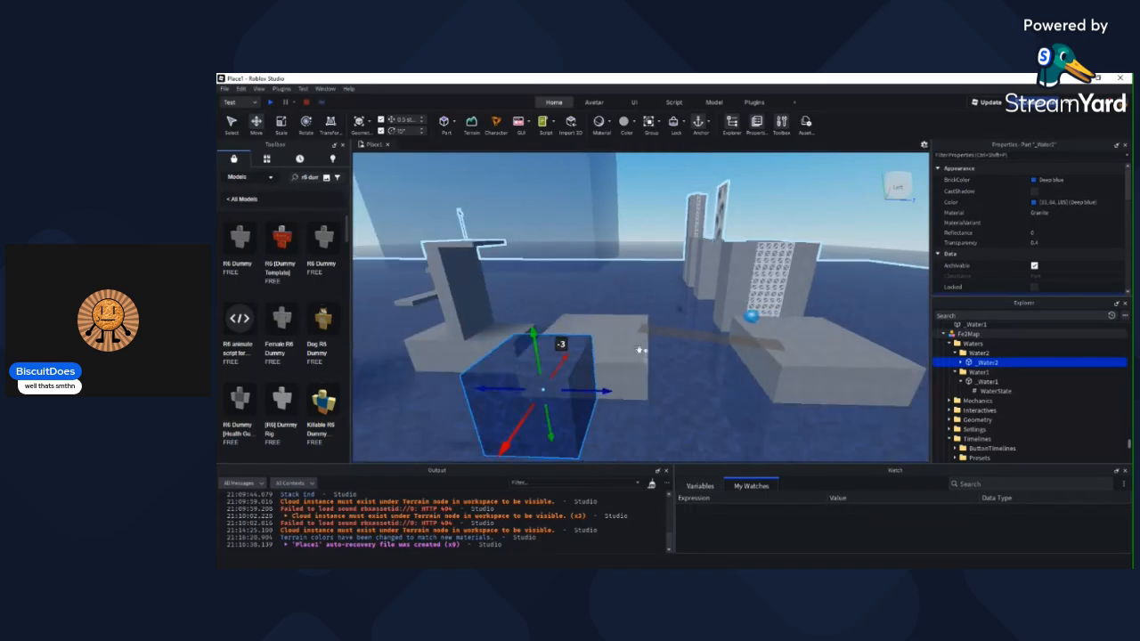
Step: Move the _Water2 cube about 50 studs to beside the platform with the blue ball, and flatten it into a slab
{"action": "left_click_drag", "start_coordinate": [828, 415], "coordinate": [713, 388]}
{"action": "right_click_drag", "start_coordinate": [725, 361], "coordinate": [723, 358]}
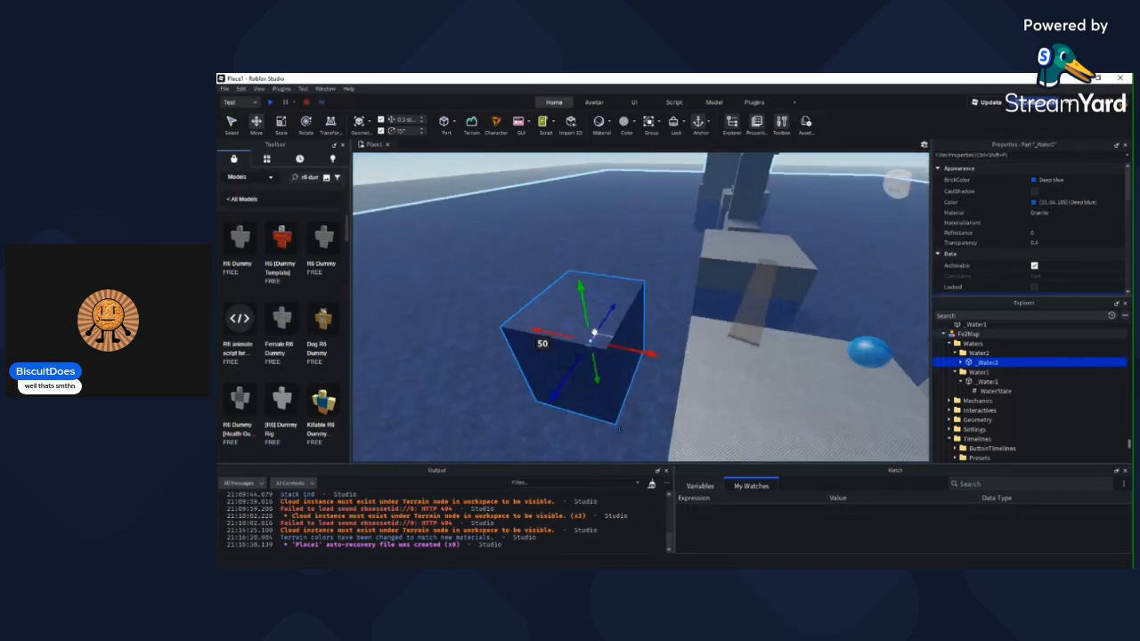
{"action": "left_click_drag", "start_coordinate": [630, 348], "coordinate": [649, 349]}
{"action": "key", "text": "ctrl+3"}
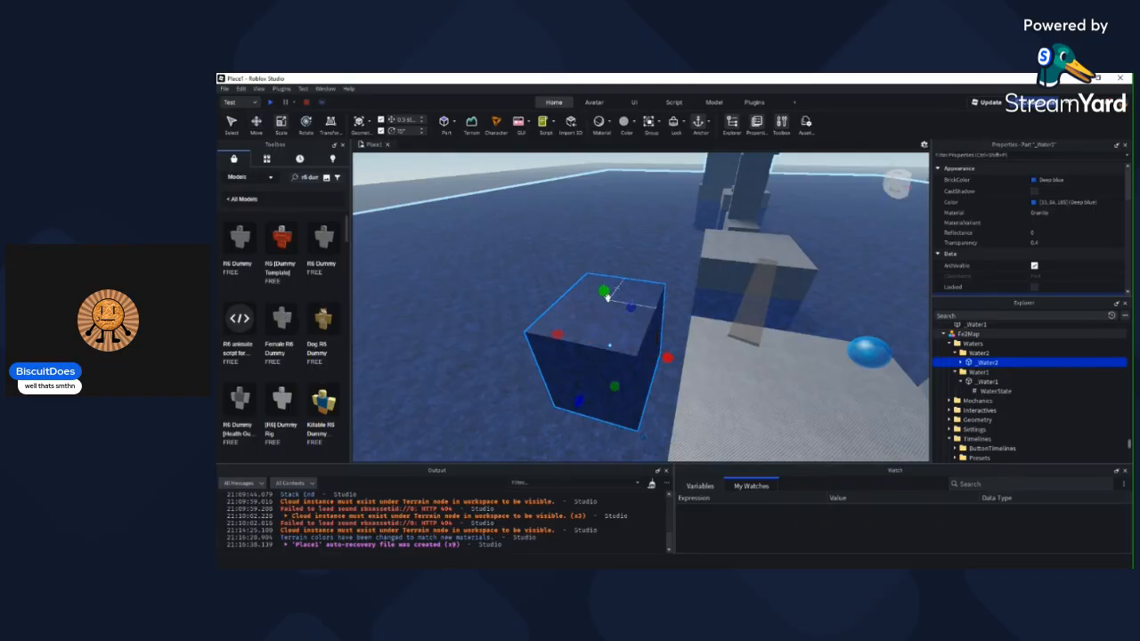
{"action": "left_click_drag", "start_coordinate": [605, 294], "coordinate": [609, 346]}
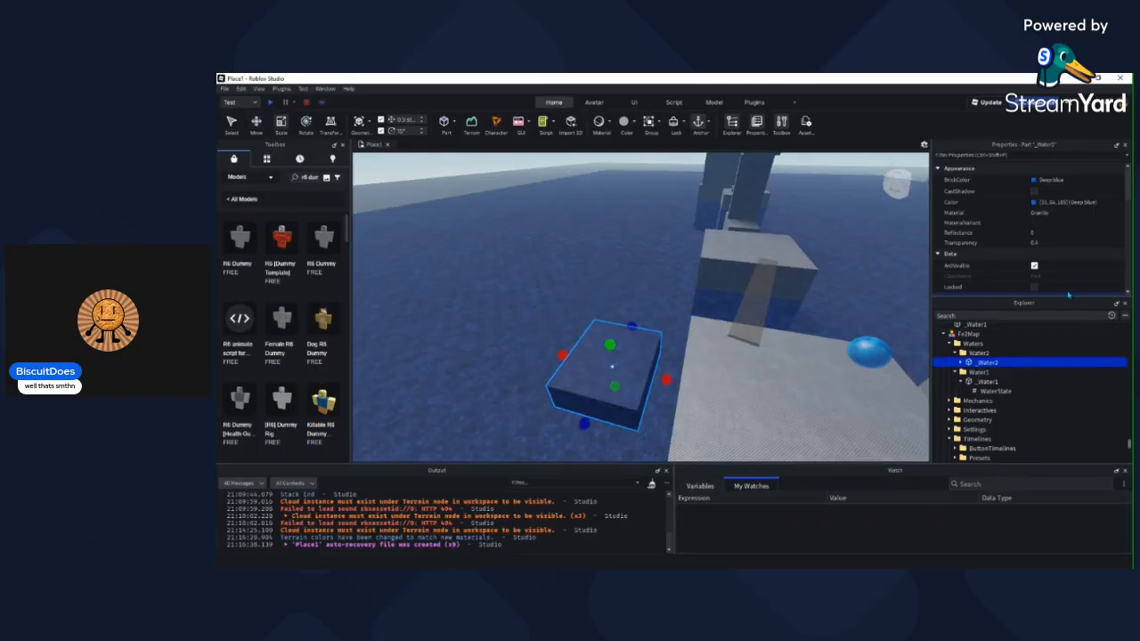
Step: Set the value of the WaterState inside _Water2 to lava
{"action": "left_click", "coordinate": [961, 364]}
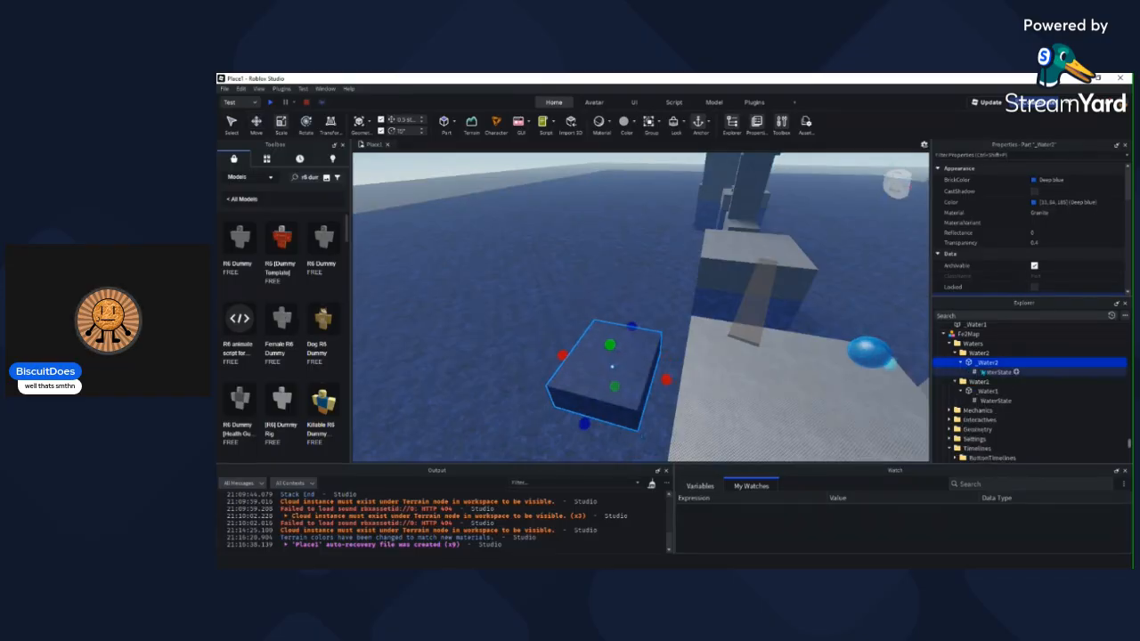
{"action": "left_click", "coordinate": [995, 373]}
{"action": "left_click", "coordinate": [1056, 231]}
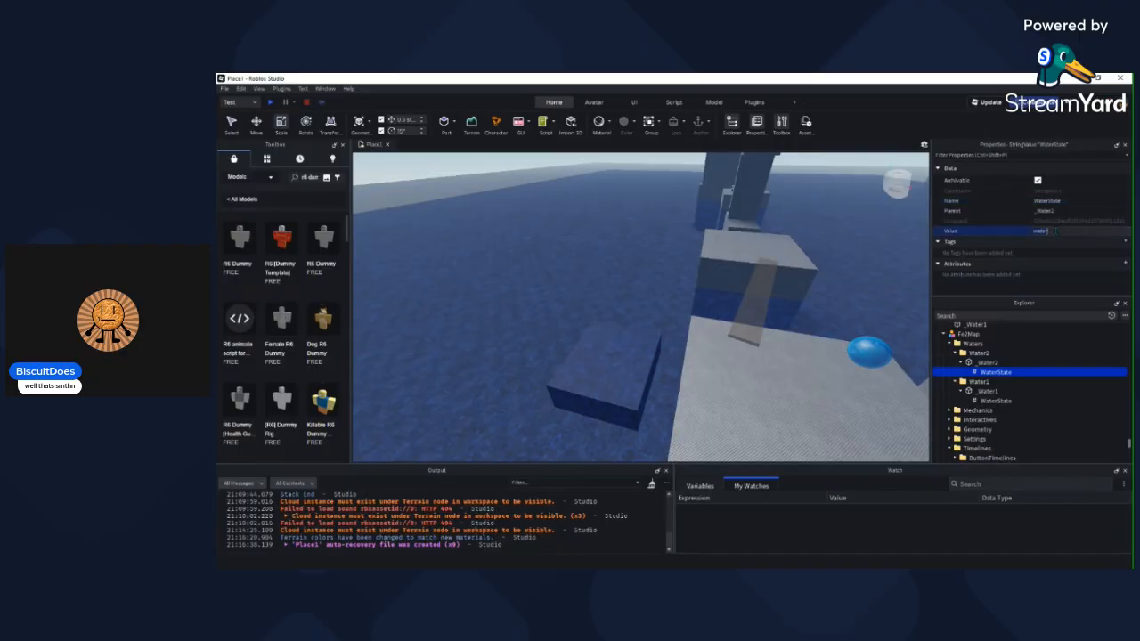
{"action": "key", "text": "BackSpace"}
{"action": "key", "text": "BackSpace"}
{"action": "key", "text": "BackSpace"}
{"action": "key", "text": "BackSpace"}
{"action": "key", "text": "BackSpace"}
{"action": "type", "text": "lava"}
{"action": "key", "text": "Return"}
Step: Change the colour of the _Water2 slab to Really red
{"action": "left_click", "coordinate": [987, 362]}
{"action": "left_click", "coordinate": [1035, 168]}
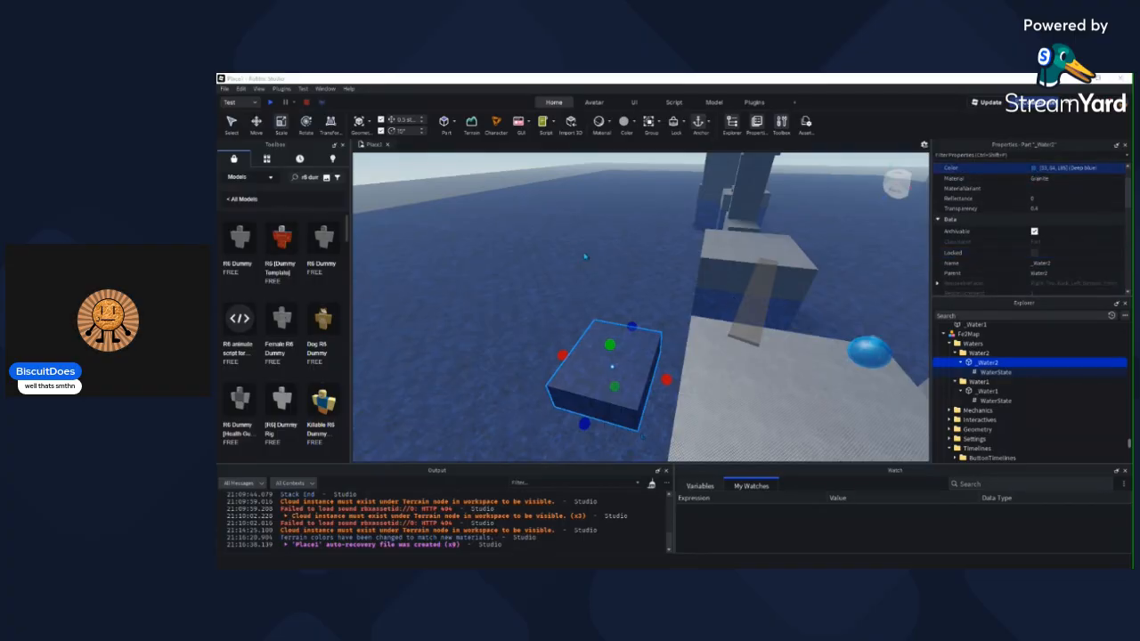
{"action": "left_click", "coordinate": [589, 285]}
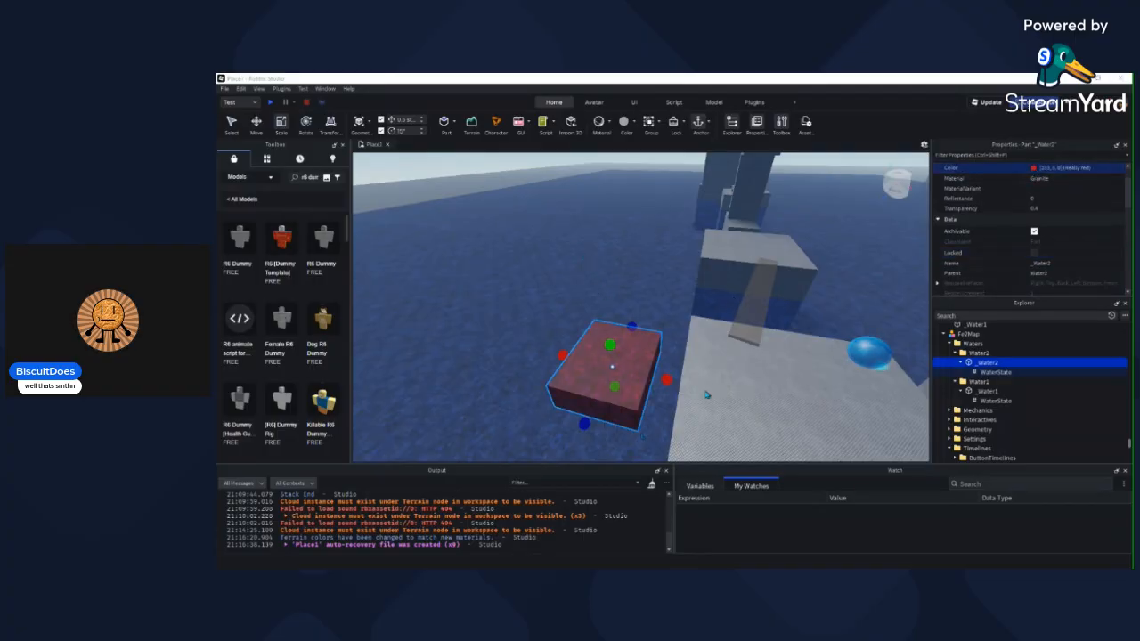
{"action": "right_click_drag", "start_coordinate": [631, 226], "coordinate": [631, 224]}
{"action": "left_click", "coordinate": [632, 225]}
{"action": "key", "text": "w"}
{"action": "right_click_drag", "start_coordinate": [576, 265], "coordinate": [576, 265]}
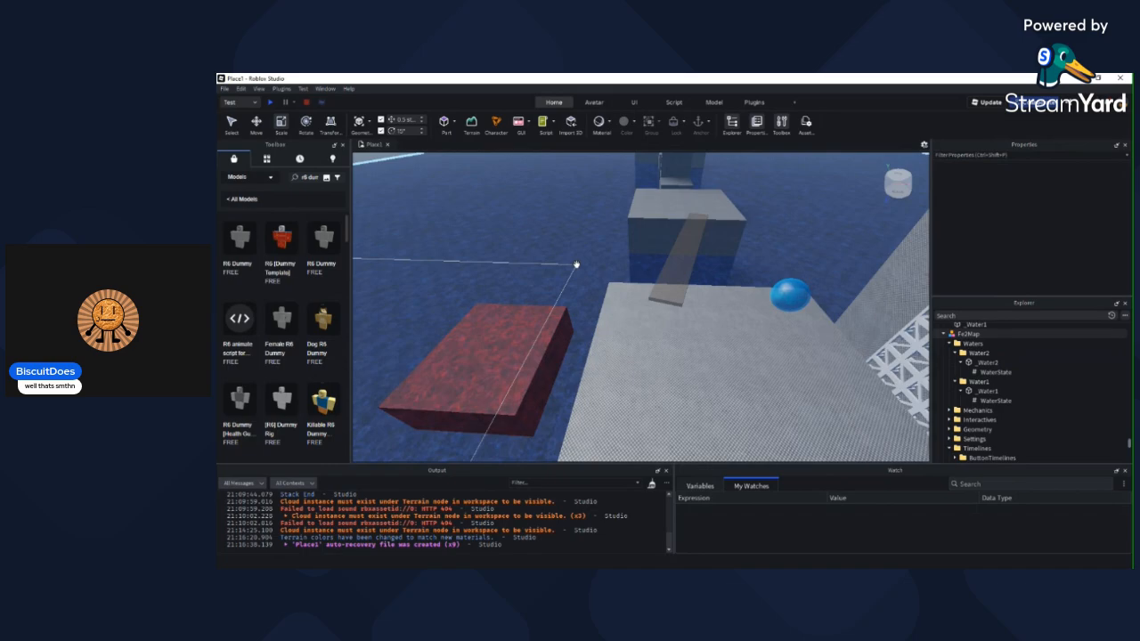
Step: Make the red _Water2 slab the target value of XFrame_03 : MovePart in Flood_Timeline
{"action": "right_click_drag", "start_coordinate": [576, 265], "coordinate": [582, 267]}
{"action": "key", "text": "s"}
{"action": "key", "text": "a"}
{"action": "key", "text": "w"}
{"action": "scroll", "coordinate": [1071, 408], "scroll_direction": "down", "scroll_amount": 5}
{"action": "left_click", "coordinate": [1007, 373]}
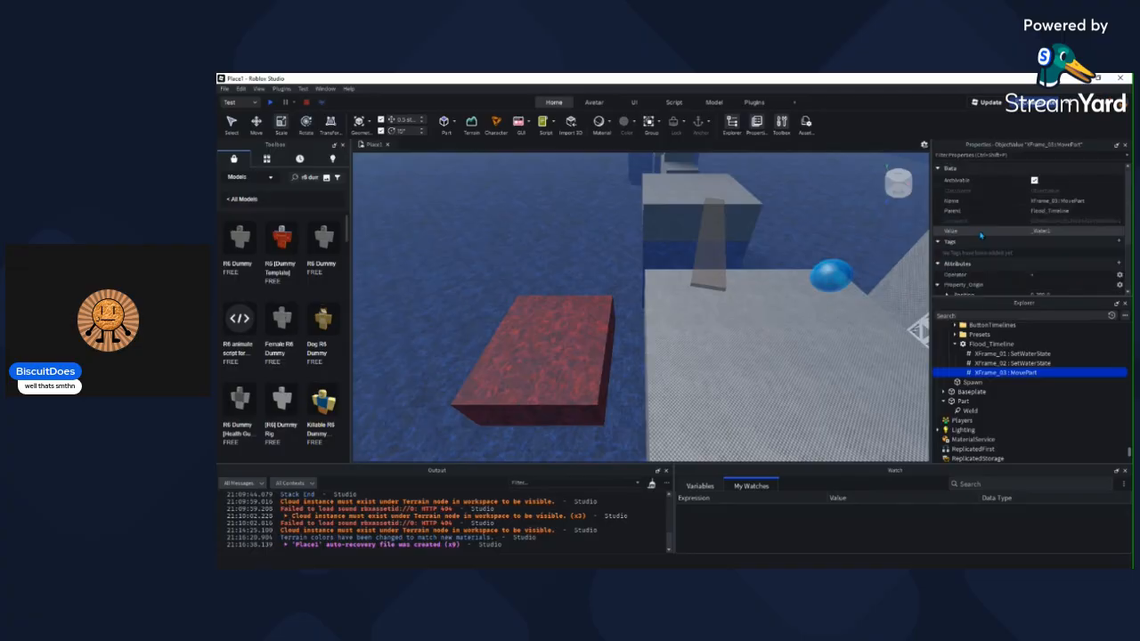
{"action": "left_click", "coordinate": [1078, 232]}
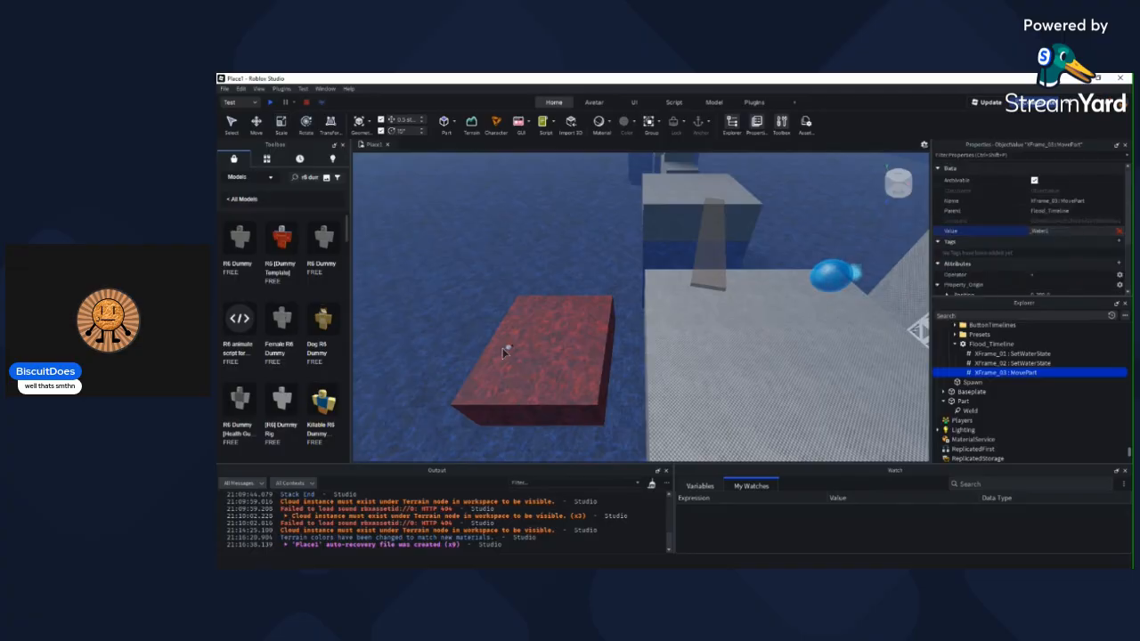
{"action": "right_click_drag", "start_coordinate": [635, 342], "coordinate": [602, 306]}
{"action": "left_click", "coordinate": [553, 386]}
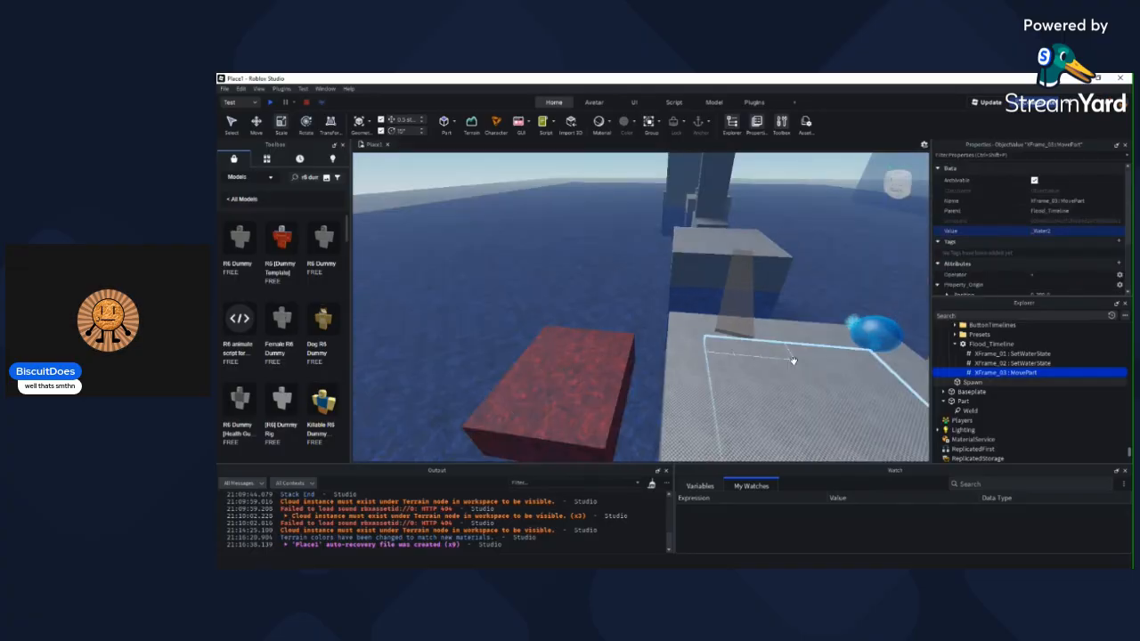
Step: Set the XFrame_Timestamp of XFrame_03 : MovePart to 10
{"action": "right_click_drag", "start_coordinate": [794, 360], "coordinate": [793, 364]}
{"action": "scroll", "coordinate": [1018, 265], "scroll_direction": "down", "scroll_amount": 2}
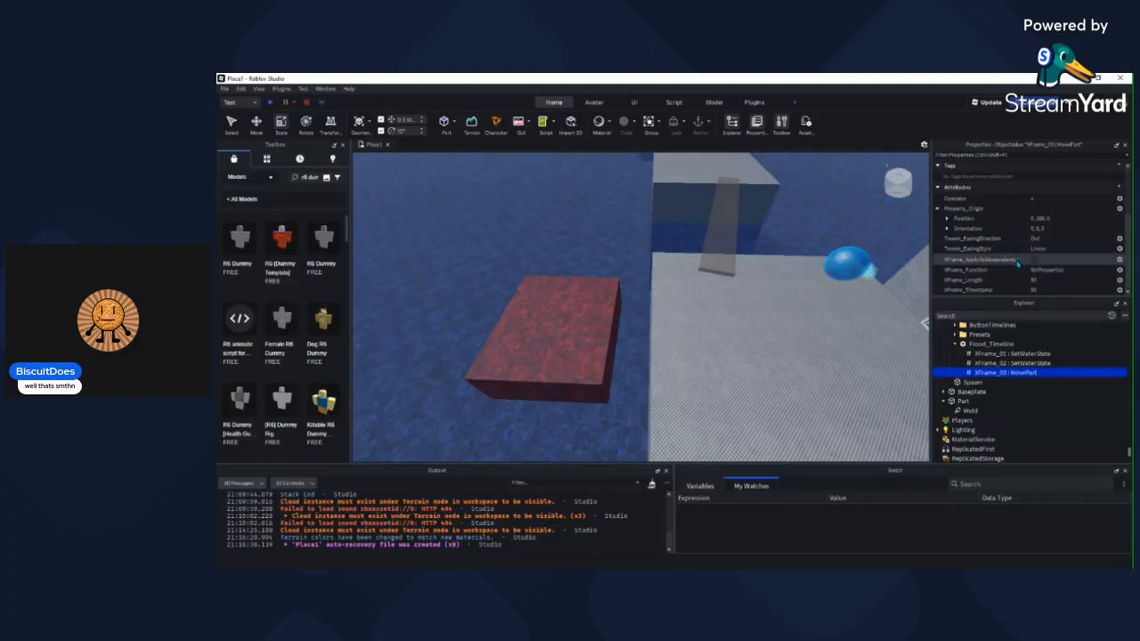
{"action": "left_click", "coordinate": [1043, 289]}
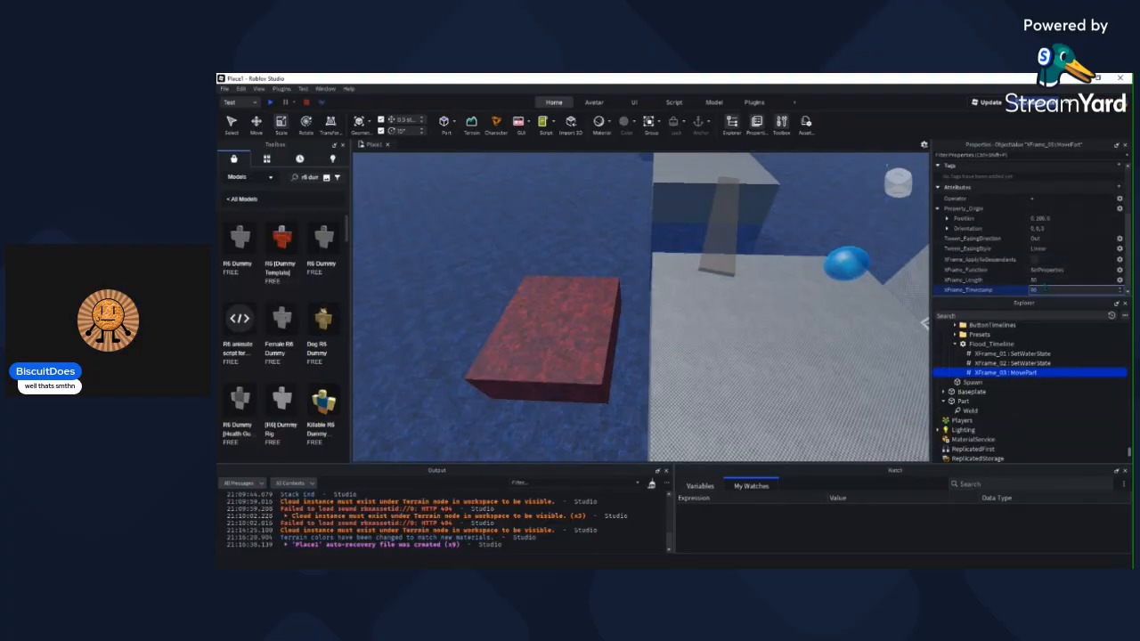
{"action": "type", "text": "10"}
{"action": "key", "text": "Return"}
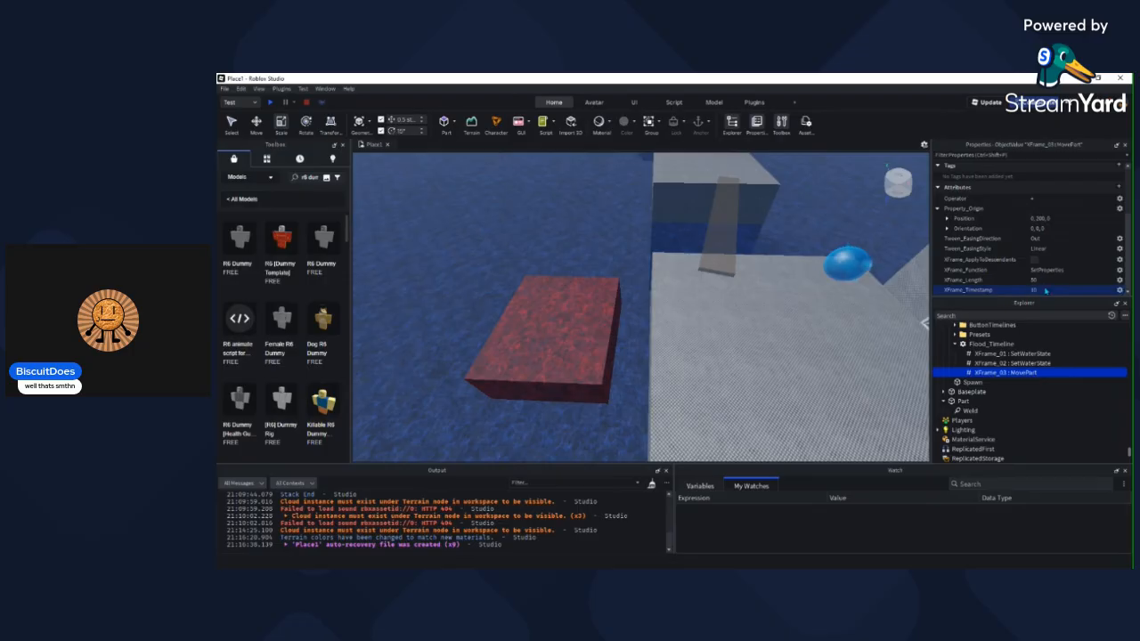
Step: Look over the map from several sides, examining the platforms, the flood and the red slab
{"action": "right_click_drag", "start_coordinate": [769, 288], "coordinate": [769, 286]}
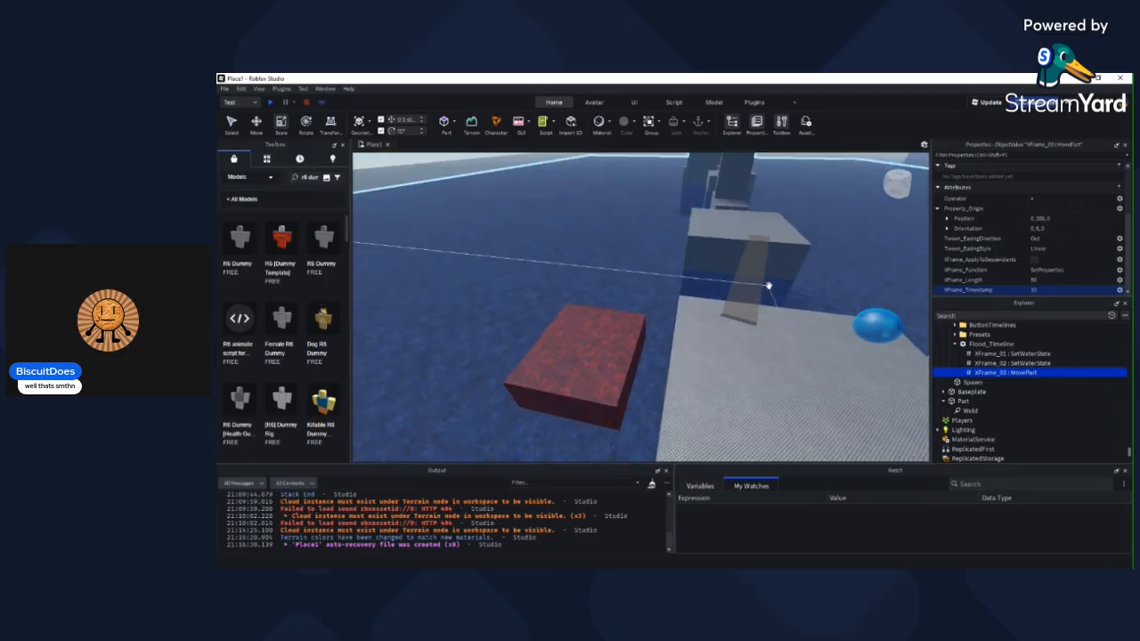
{"action": "scroll", "coordinate": [769, 286], "scroll_direction": "down", "scroll_amount": 3}
{"action": "right_click_drag", "start_coordinate": [889, 286], "coordinate": [748, 223]}
{"action": "scroll", "coordinate": [889, 288], "scroll_direction": "down", "scroll_amount": 2}
{"action": "left_click", "coordinate": [799, 237]}
{"action": "key", "text": "w"}
{"action": "key", "text": "w"}
{"action": "key", "text": "s"}
{"action": "key", "text": "s"}
{"action": "key", "text": "w"}
{"action": "right_click_drag", "start_coordinate": [730, 313], "coordinate": [733, 312]}
{"action": "key", "text": "w"}
{"action": "key", "text": "w"}
{"action": "right_click_drag", "start_coordinate": [616, 262], "coordinate": [633, 290]}
{"action": "scroll", "coordinate": [619, 277], "scroll_direction": "down", "scroll_amount": 3}
{"action": "scroll", "coordinate": [633, 289], "scroll_direction": "down", "scroll_amount": 6}
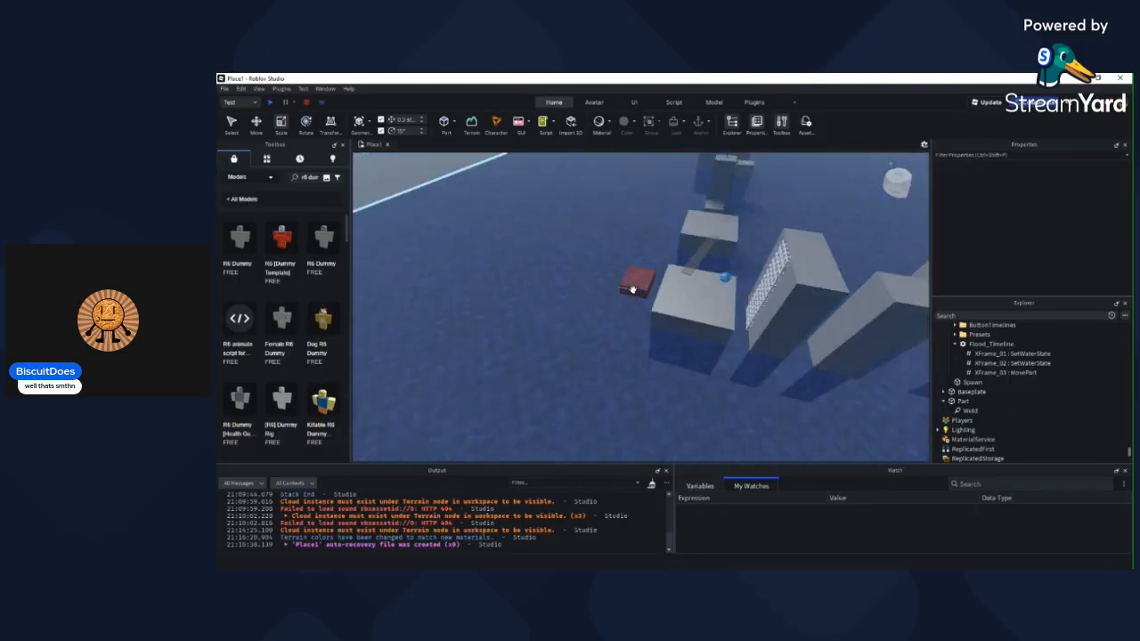
{"action": "key", "text": "a"}
{"action": "key", "text": "s"}
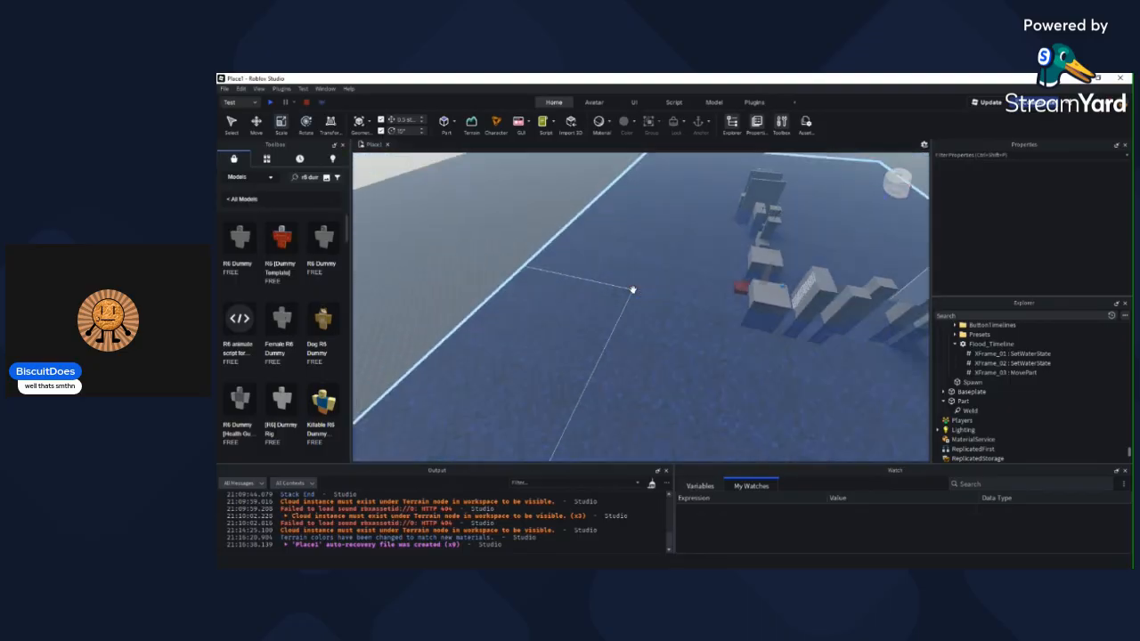
{"action": "right_click_drag", "start_coordinate": [632, 289], "coordinate": [611, 331]}
{"action": "key", "text": "w"}
{"action": "key", "text": "w"}
{"action": "key", "text": "s"}
{"action": "key", "text": "s"}
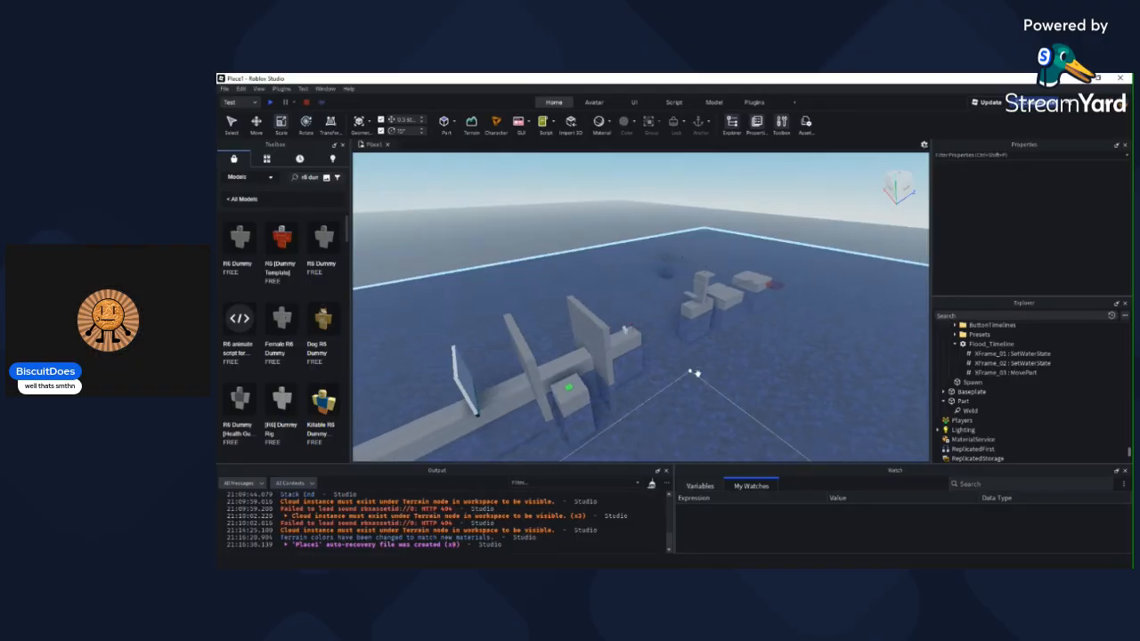
{"action": "scroll", "coordinate": [743, 360], "scroll_direction": "up", "scroll_amount": 2}
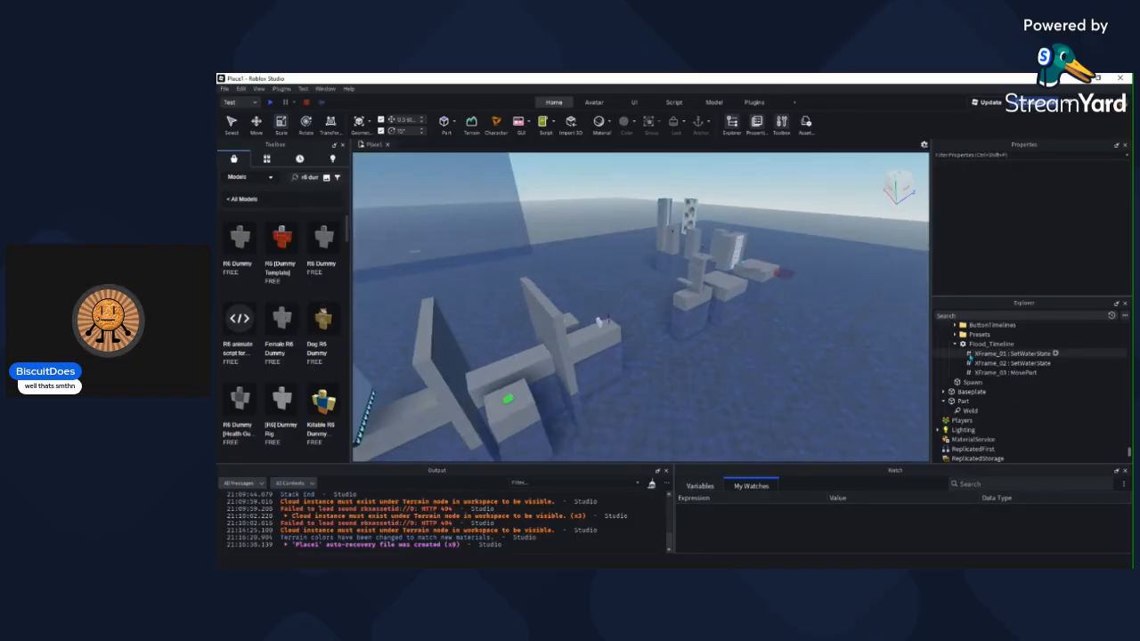
Step: Collapse Flood_Timeline, inspect the loose Part in Workspace, and put it into Fe2Map's Geometry folder
{"action": "left_click", "coordinate": [955, 344]}
{"action": "scroll", "coordinate": [968, 379], "scroll_direction": "up", "scroll_amount": 2}
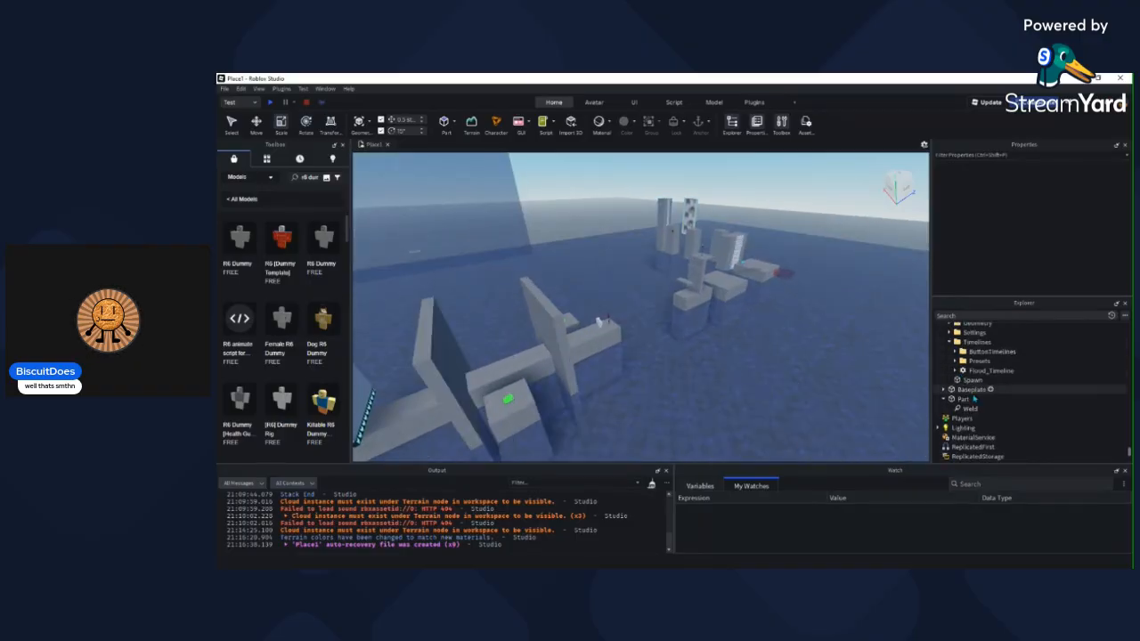
{"action": "left_click", "coordinate": [964, 426]}
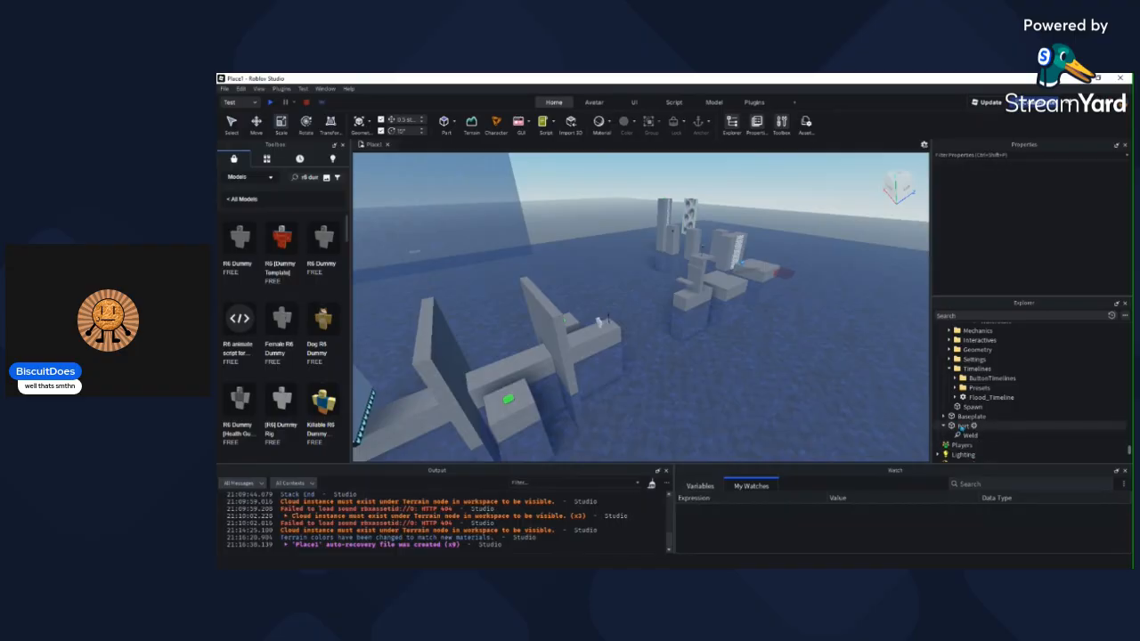
{"action": "key", "text": "f"}
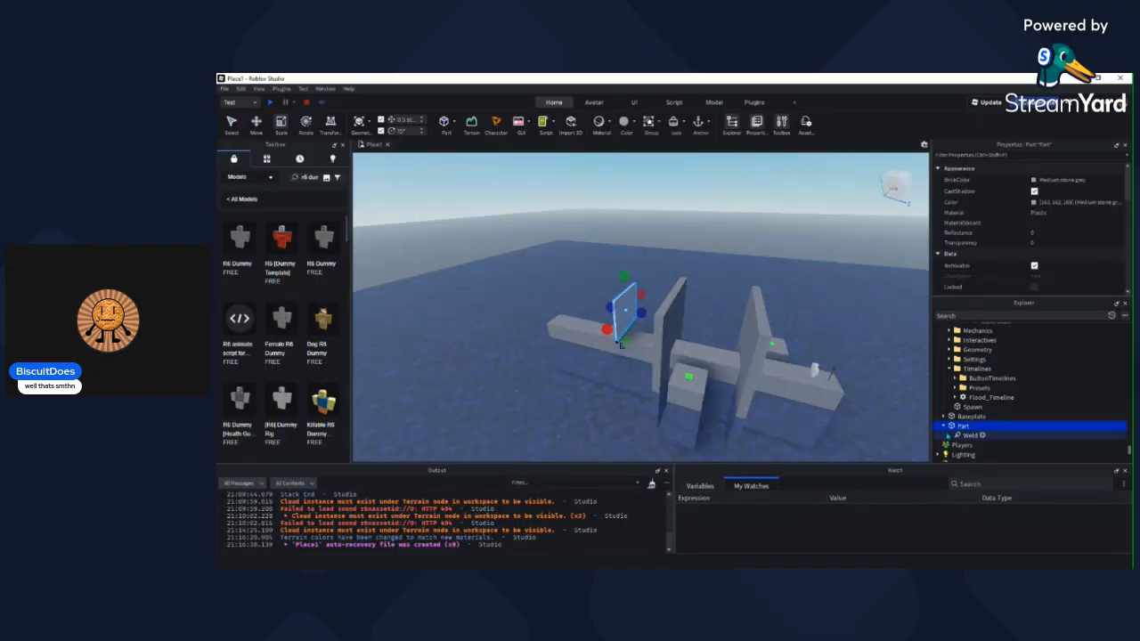
{"action": "scroll", "coordinate": [958, 418], "scroll_direction": "up", "scroll_amount": 1}
{"action": "left_click", "coordinate": [950, 365]}
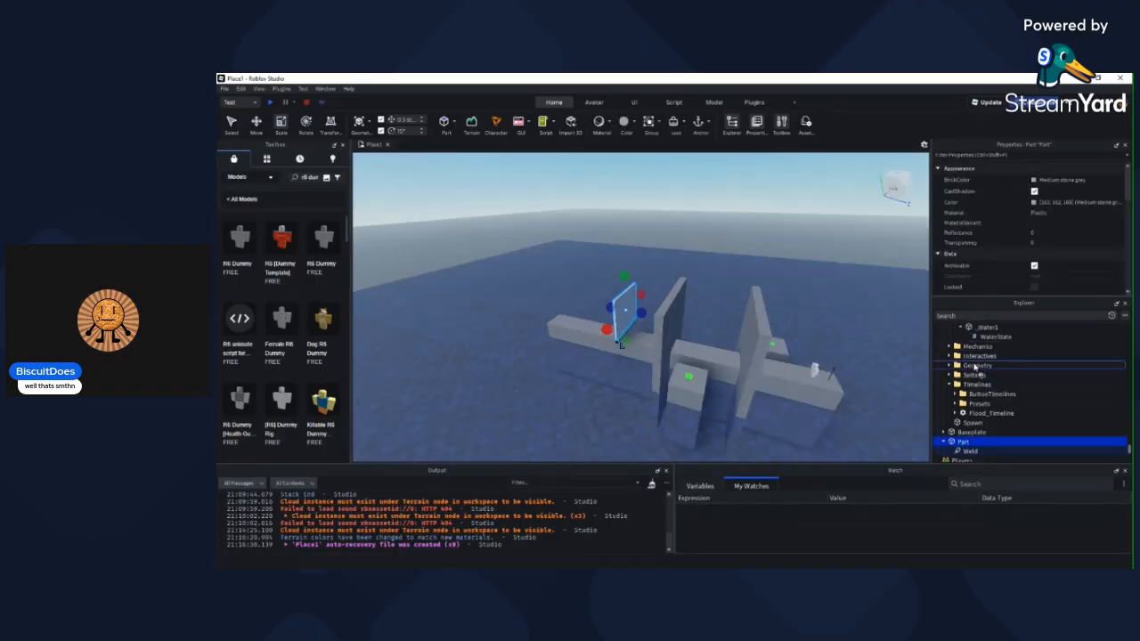
Step: Collapse the Waters folder with its Water1 and Water2 subfolders, plus the Geometry and Timelines folders of Fe2Map
{"action": "scroll", "coordinate": [975, 379], "scroll_direction": "up", "scroll_amount": 3}
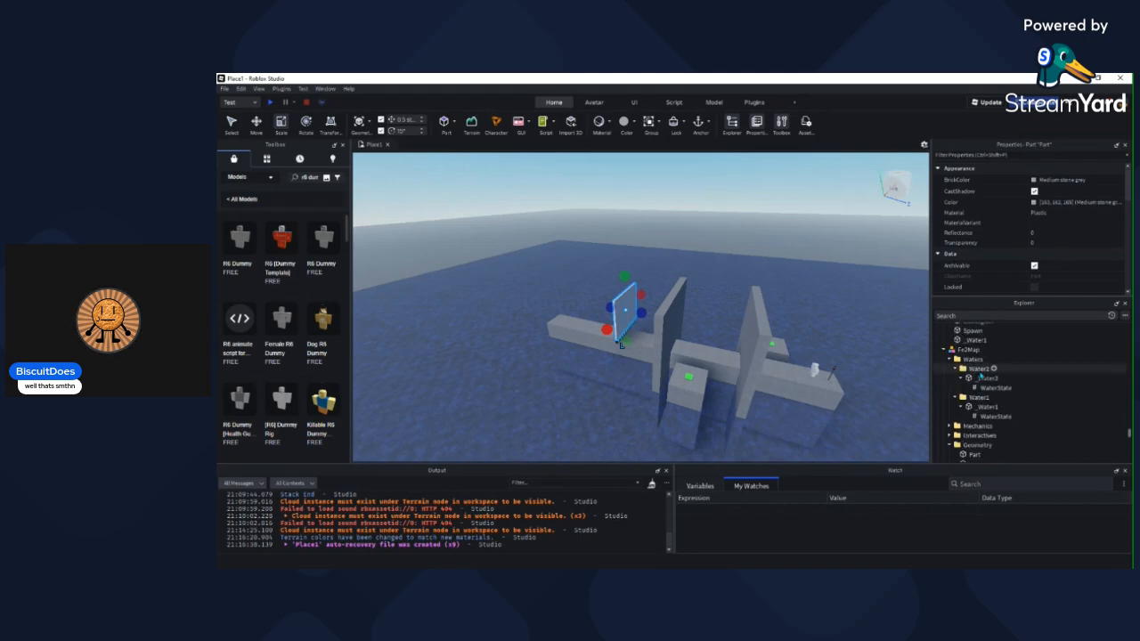
{"action": "left_click", "coordinate": [985, 379]}
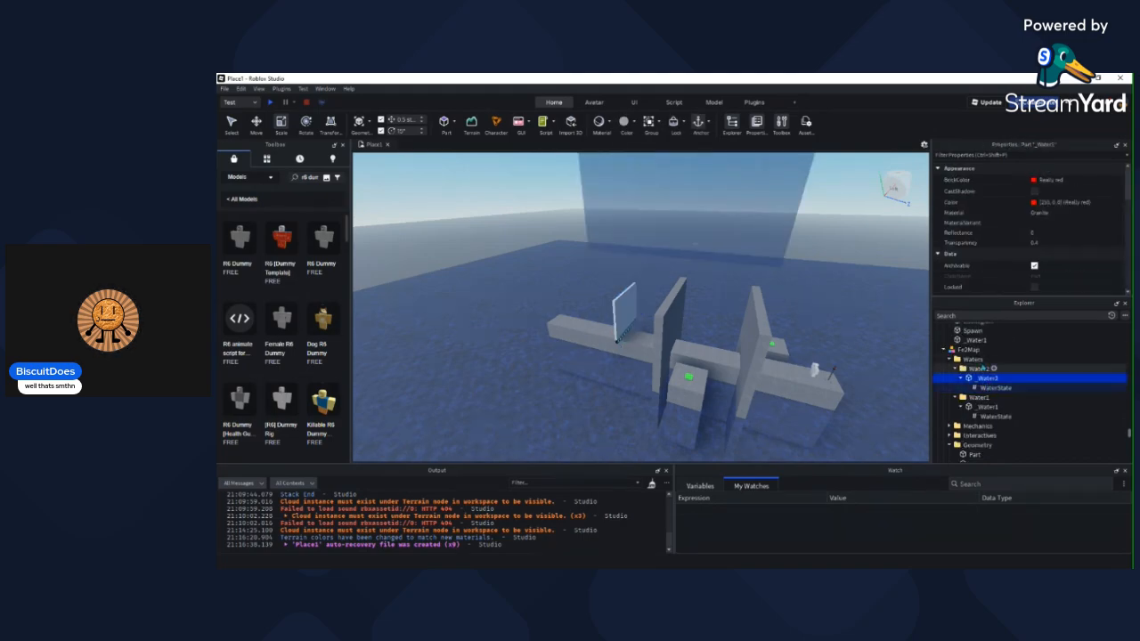
{"action": "left_click", "coordinate": [955, 369]}
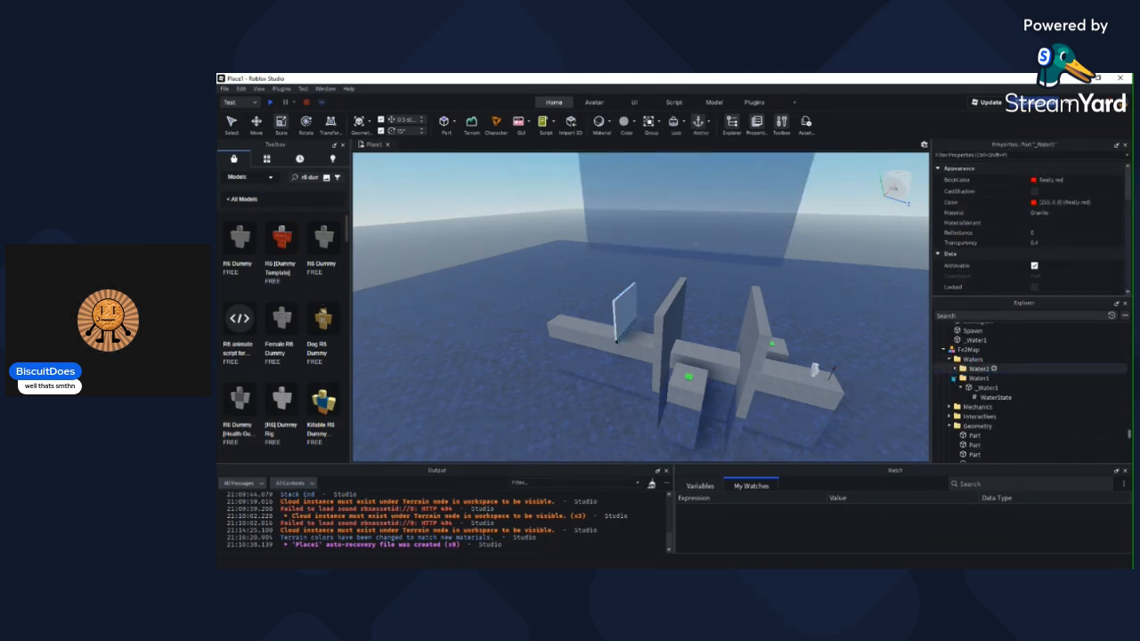
{"action": "left_click", "coordinate": [955, 378]}
{"action": "left_click", "coordinate": [949, 359]}
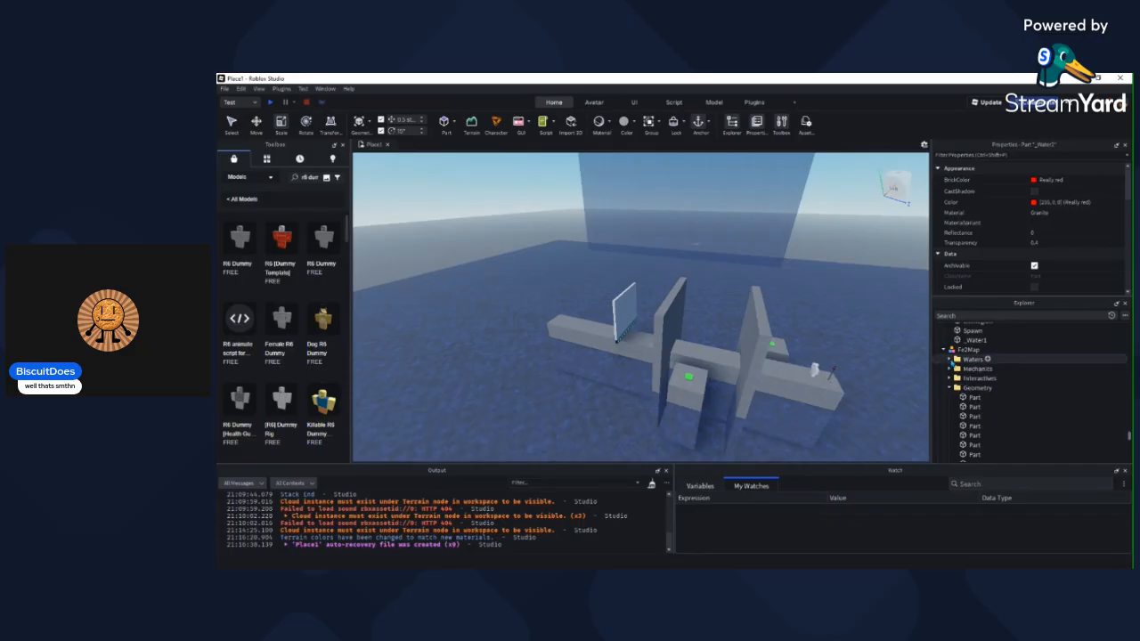
{"action": "left_click", "coordinate": [949, 389]}
{"action": "scroll", "coordinate": [962, 381], "scroll_direction": "down", "scroll_amount": 1}
{"action": "scroll", "coordinate": [961, 386], "scroll_direction": "up", "scroll_amount": 1}
{"action": "left_click", "coordinate": [950, 407]}
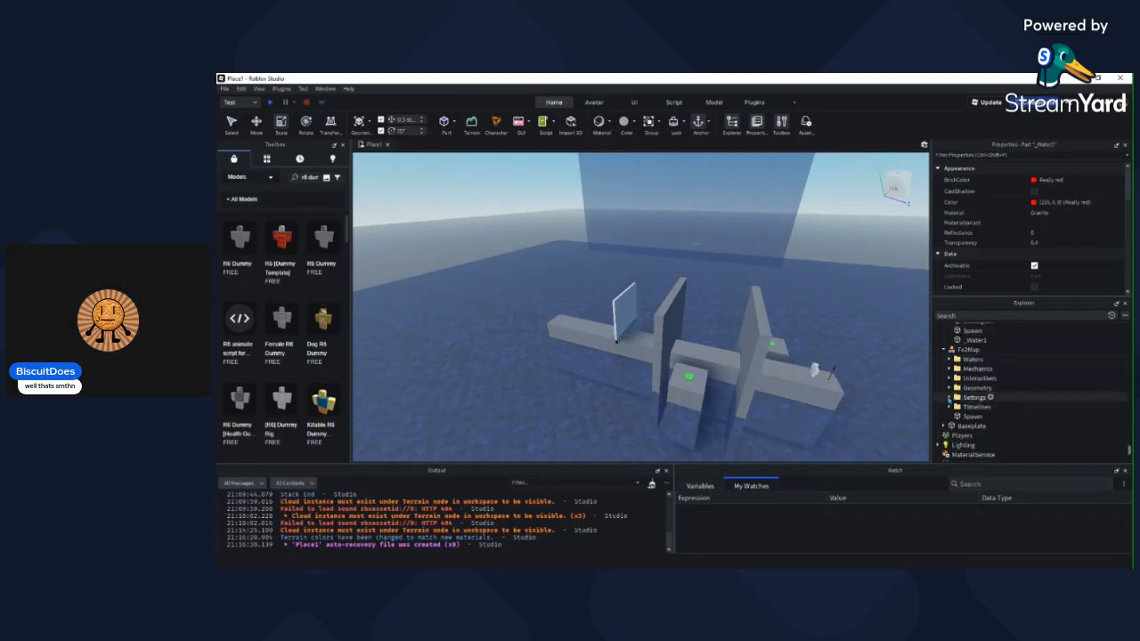
Step: Select the whole Fe2Map model and view its walls and platforms together
{"action": "right_click_drag", "start_coordinate": [873, 331], "coordinate": [876, 327]}
{"action": "left_click", "coordinate": [966, 351]}
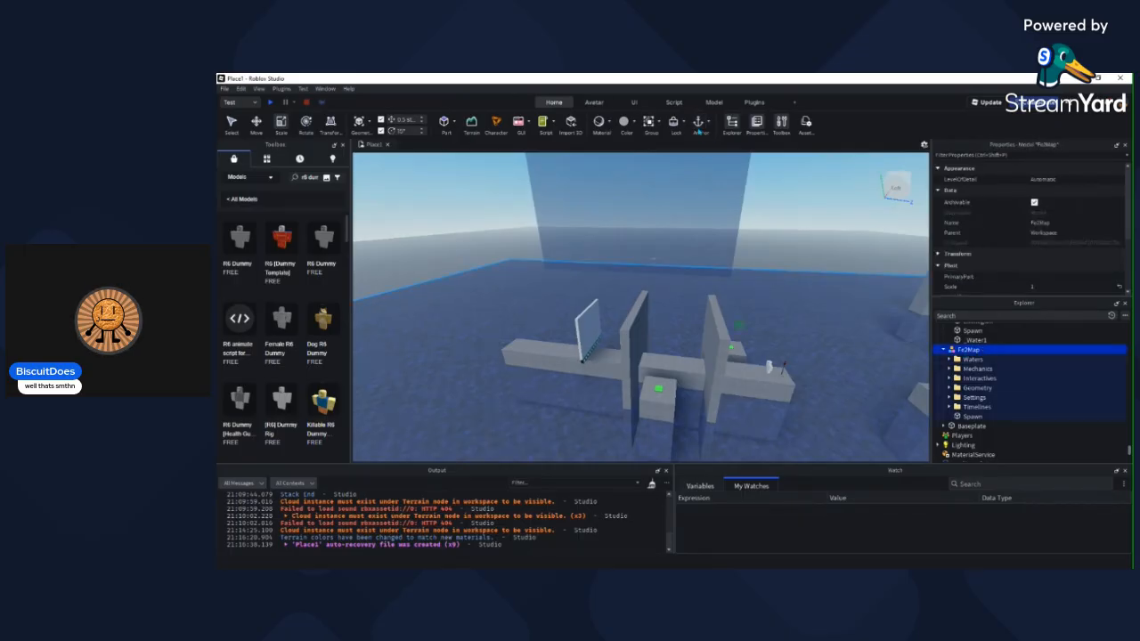
{"action": "right_click_drag", "start_coordinate": [734, 176], "coordinate": [735, 182]}
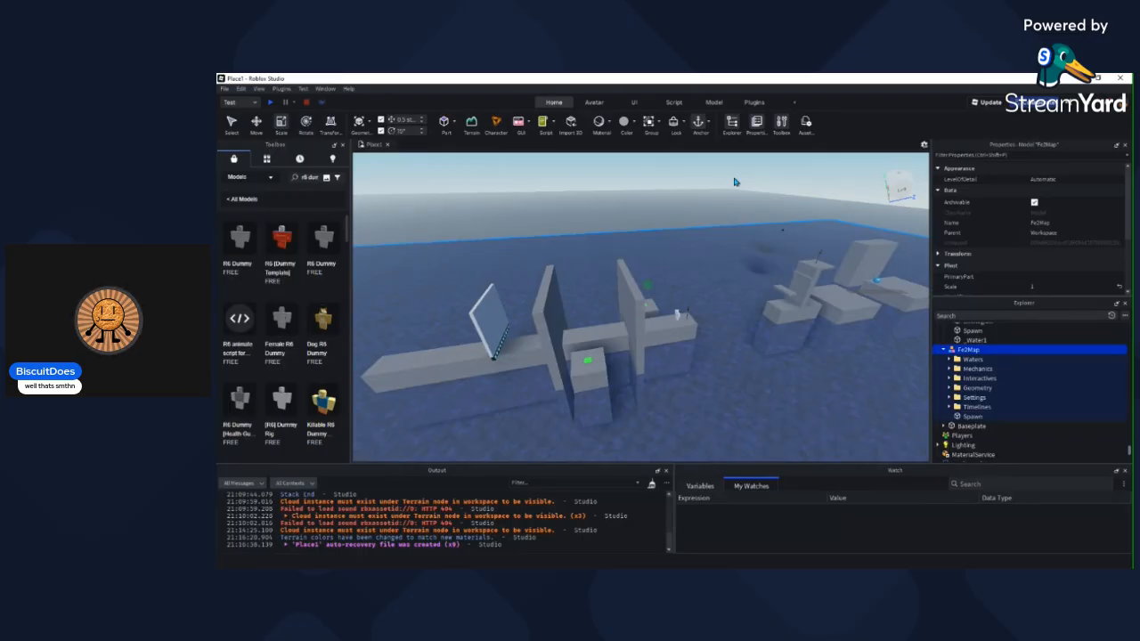
Step: Look over the map from several angles, examining the walls, beam, platforms and surrounding flood
{"action": "key", "text": "w"}
{"action": "right_click_drag", "start_coordinate": [690, 186], "coordinate": [692, 185]}
{"action": "key", "text": "s"}
{"action": "key", "text": "a"}
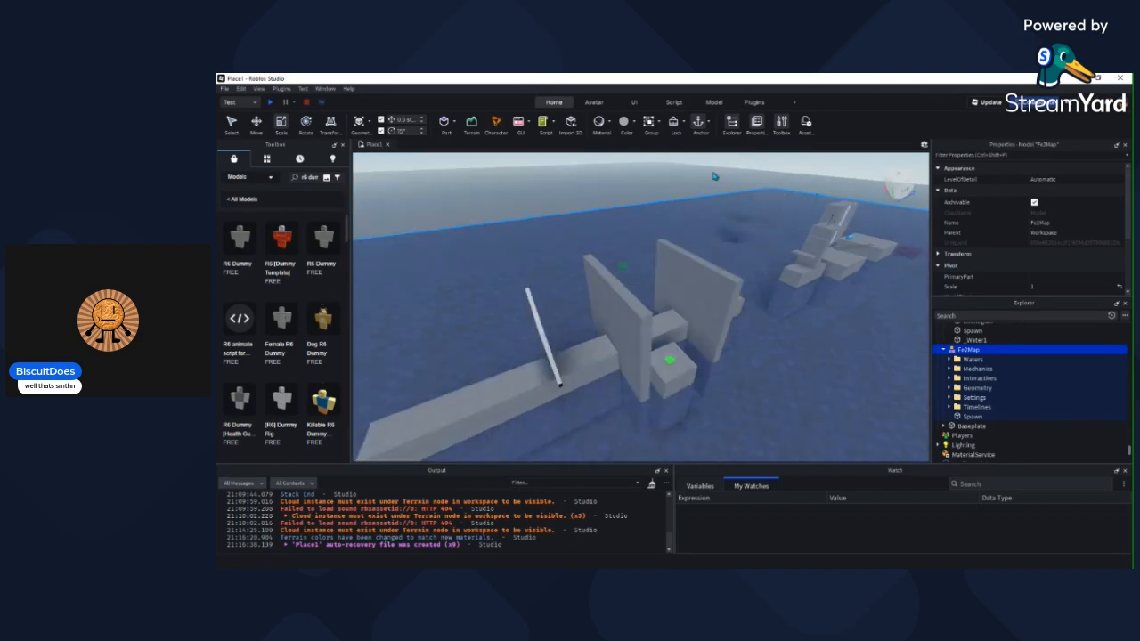
{"action": "right_click_drag", "start_coordinate": [720, 227], "coordinate": [748, 195]}
{"action": "key", "text": "w"}
{"action": "key", "text": "s"}
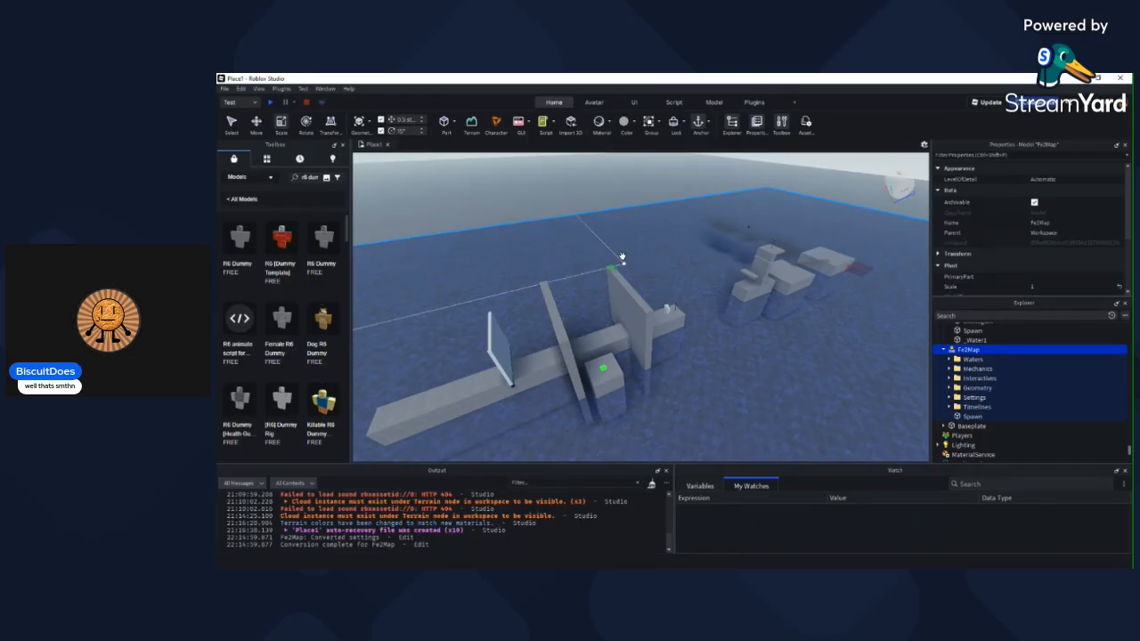
{"action": "right_click_drag", "start_coordinate": [704, 318], "coordinate": [694, 316]}
{"action": "scroll", "coordinate": [694, 315], "scroll_direction": "down", "scroll_amount": 2}
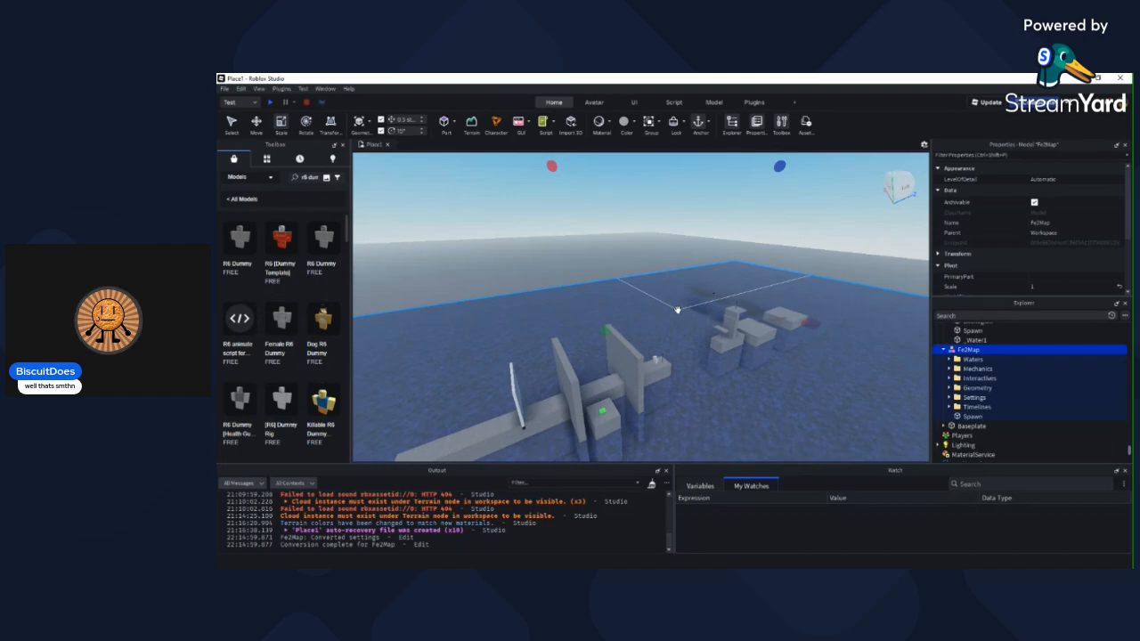
{"action": "left_click", "coordinate": [856, 248]}
{"action": "right_click_drag", "start_coordinate": [856, 248], "coordinate": [796, 231]}
{"action": "key", "text": "w"}
{"action": "scroll", "coordinate": [721, 270], "scroll_direction": "down", "scroll_amount": 4}
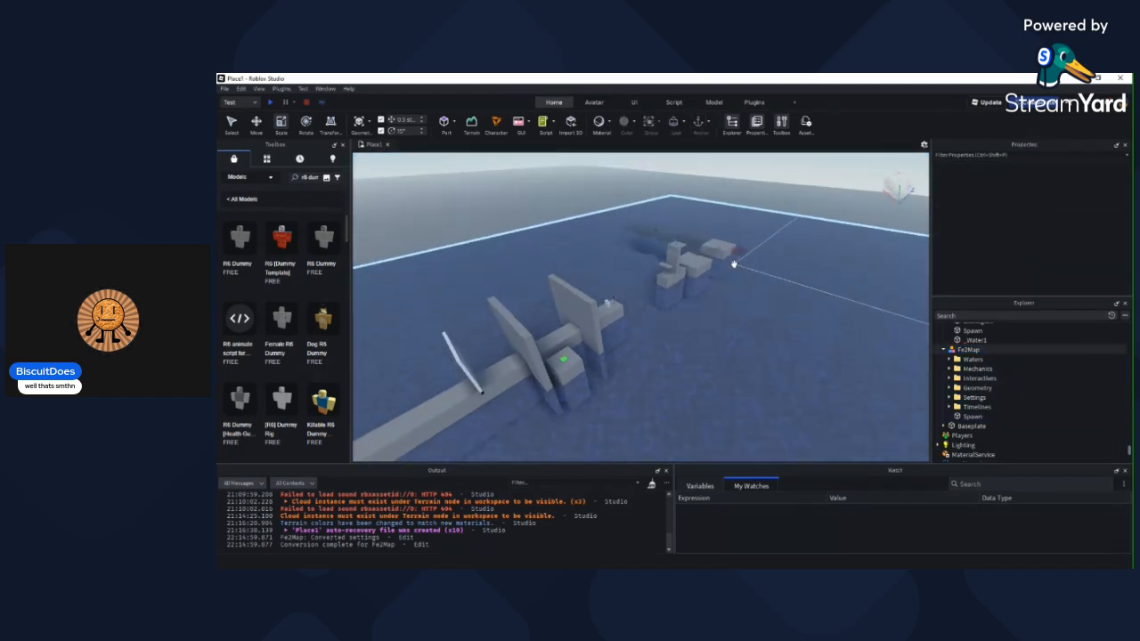
Step: Examine the attributes of Fe2Map's Settings folder, including the Difficulty value
{"action": "left_click", "coordinate": [723, 267]}
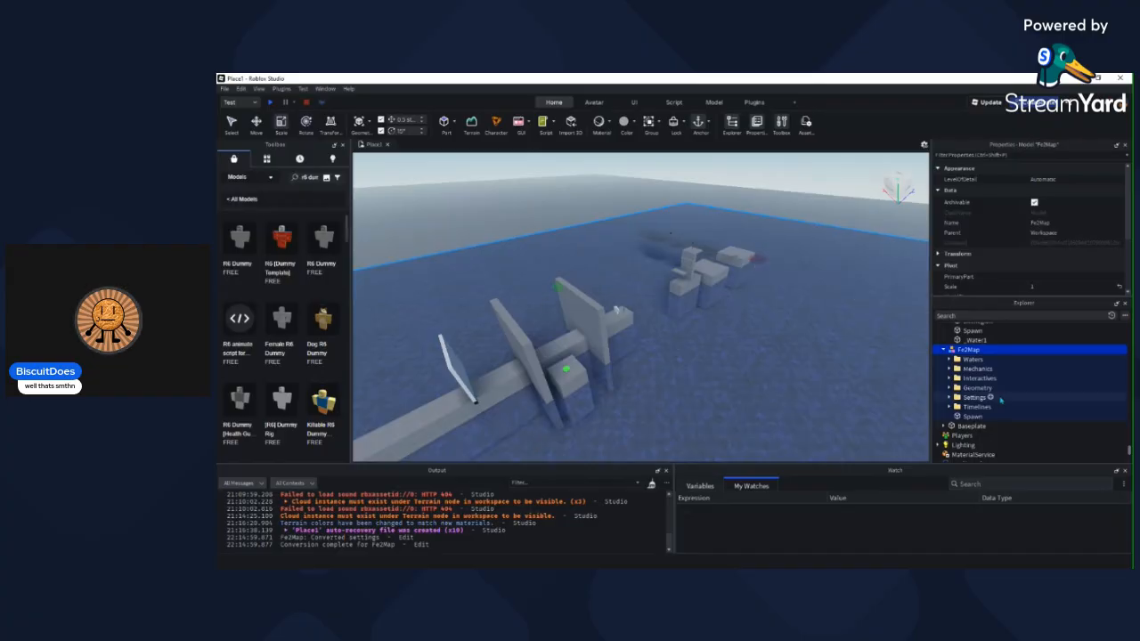
{"action": "left_click", "coordinate": [980, 398]}
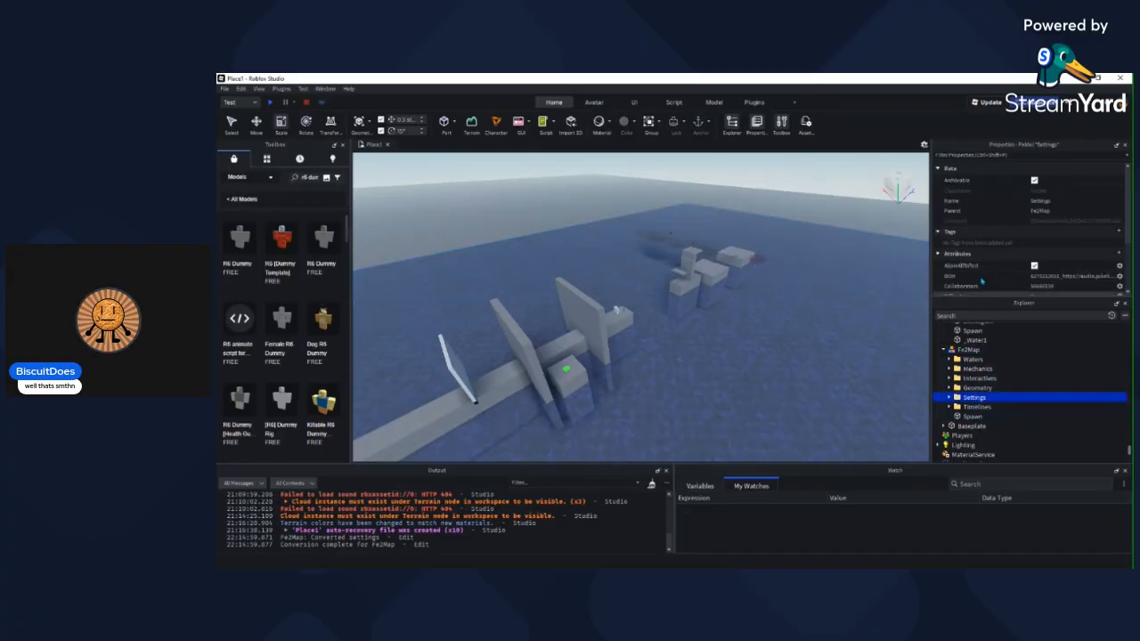
{"action": "scroll", "coordinate": [999, 252], "scroll_direction": "down", "scroll_amount": 3}
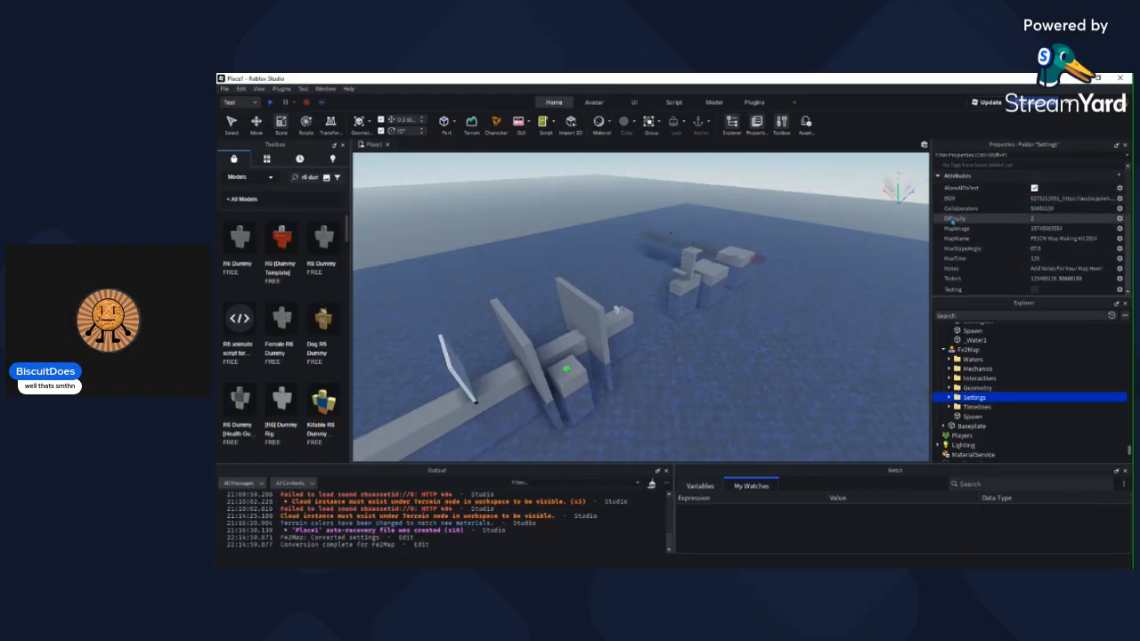
{"action": "left_click", "coordinate": [1028, 219]}
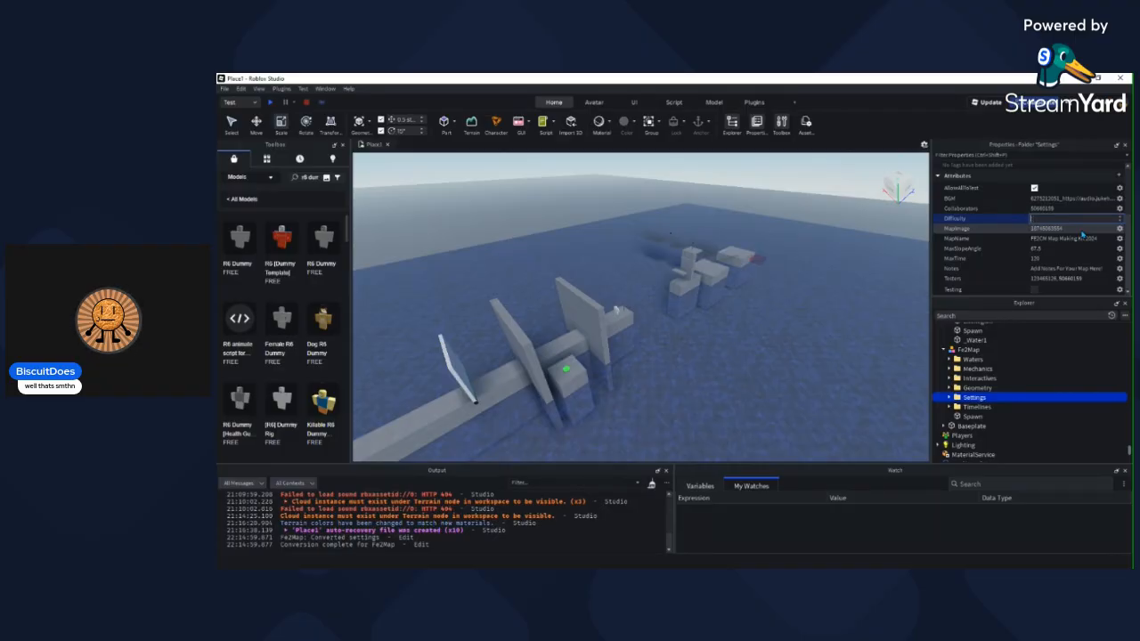
{"action": "left_click", "coordinate": [793, 191]}
{"action": "right_click_drag", "start_coordinate": [791, 205], "coordinate": [758, 249]}
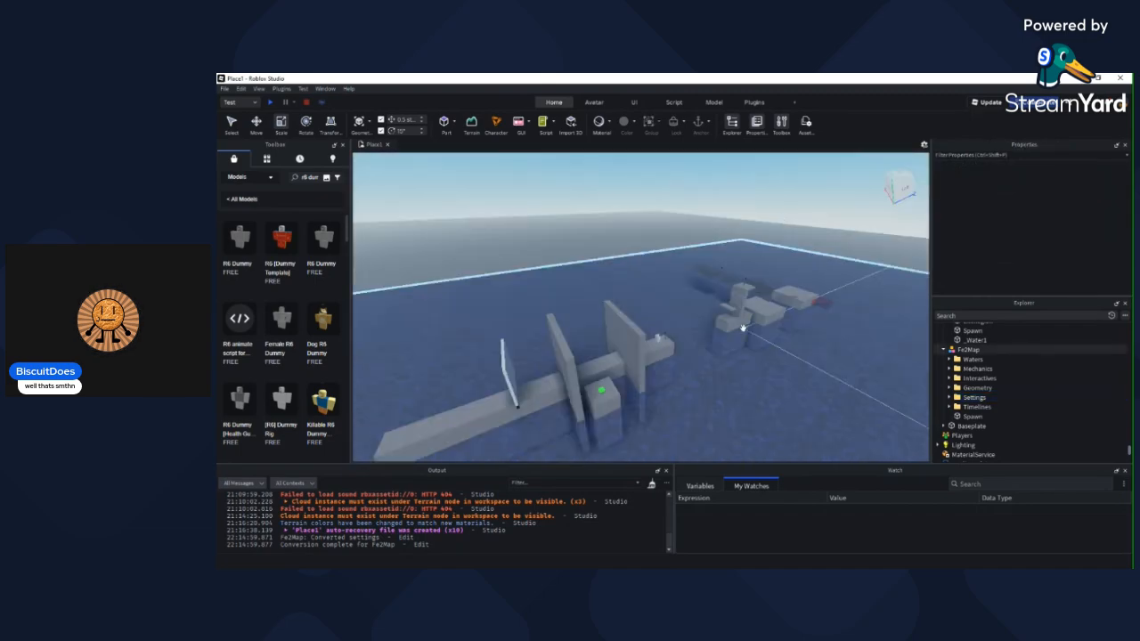
Step: Set the Difficulty attribute of Fe2Map's Settings folder to 2.4
{"action": "left_click", "coordinate": [758, 250]}
{"action": "scroll", "coordinate": [972, 257], "scroll_direction": "down", "scroll_amount": 3}
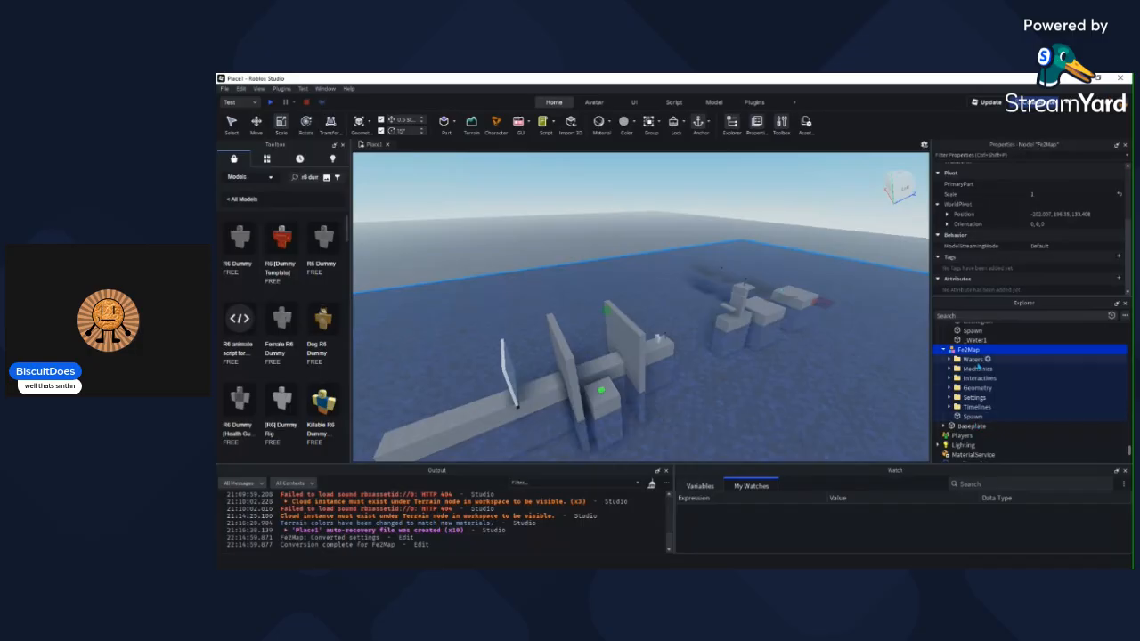
{"action": "left_click", "coordinate": [974, 398]}
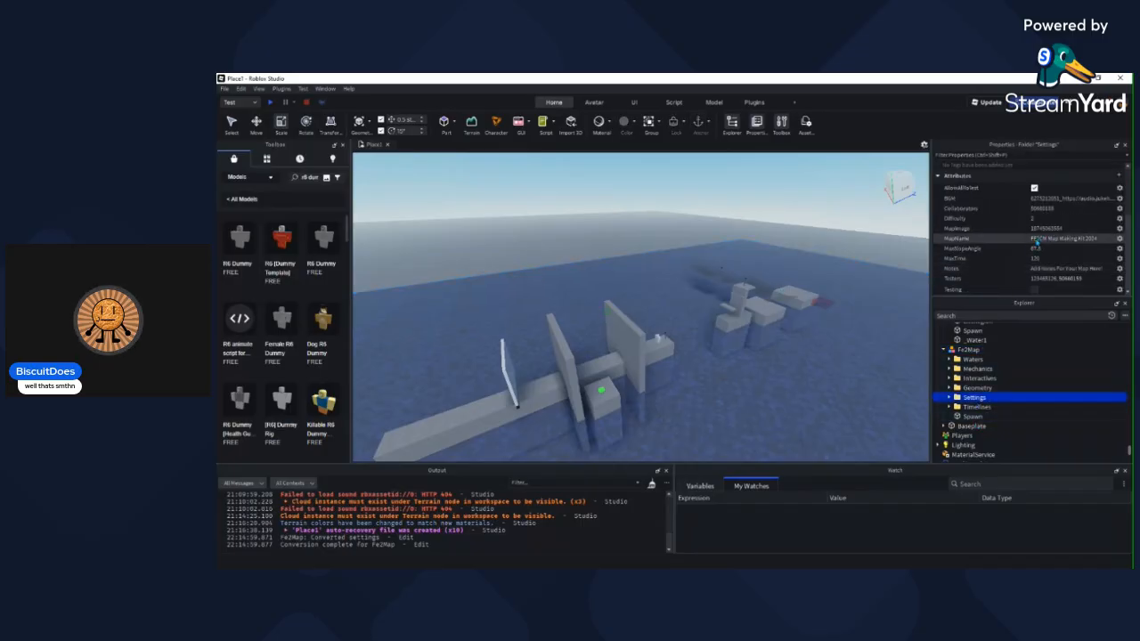
{"action": "left_click", "coordinate": [1039, 218]}
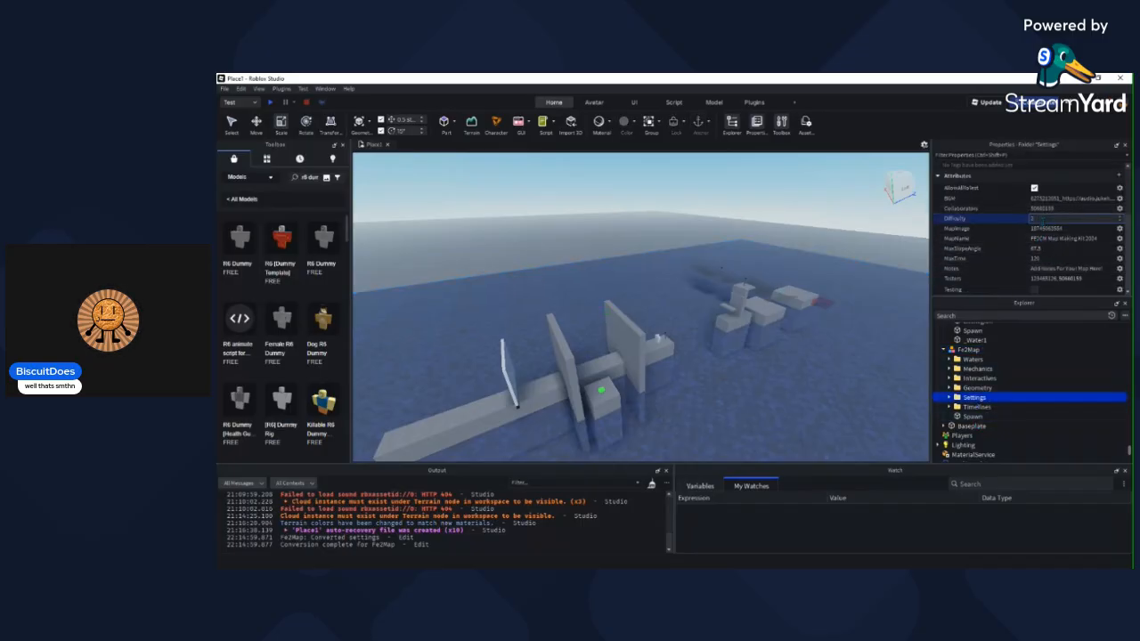
{"action": "type", "text": ".4"}
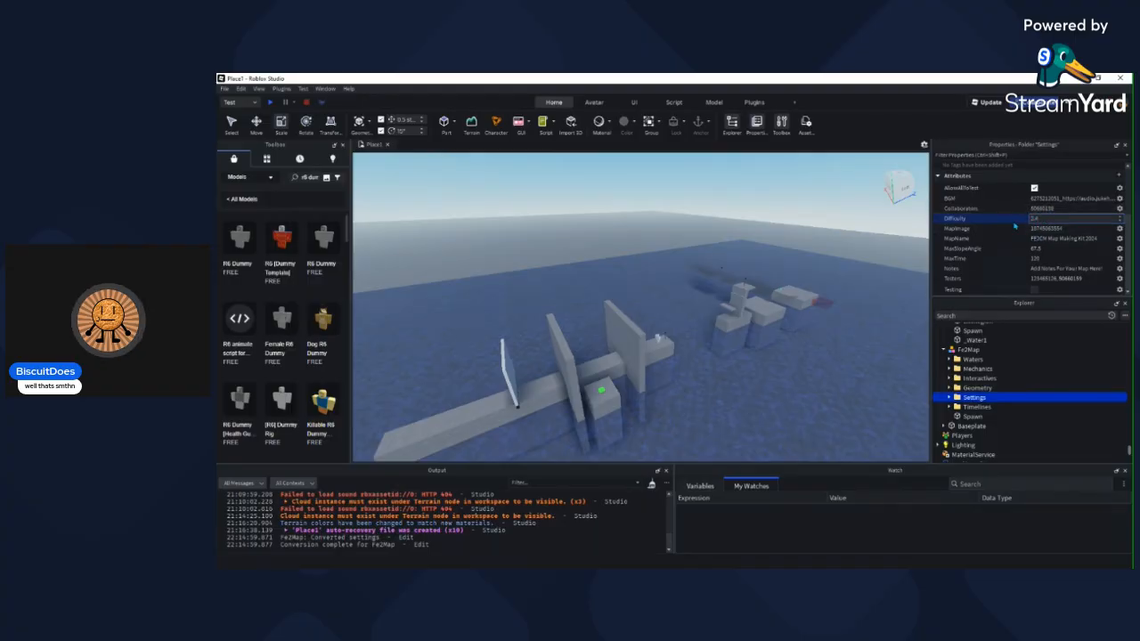
{"action": "right_click_drag", "start_coordinate": [785, 193], "coordinate": [786, 193]}
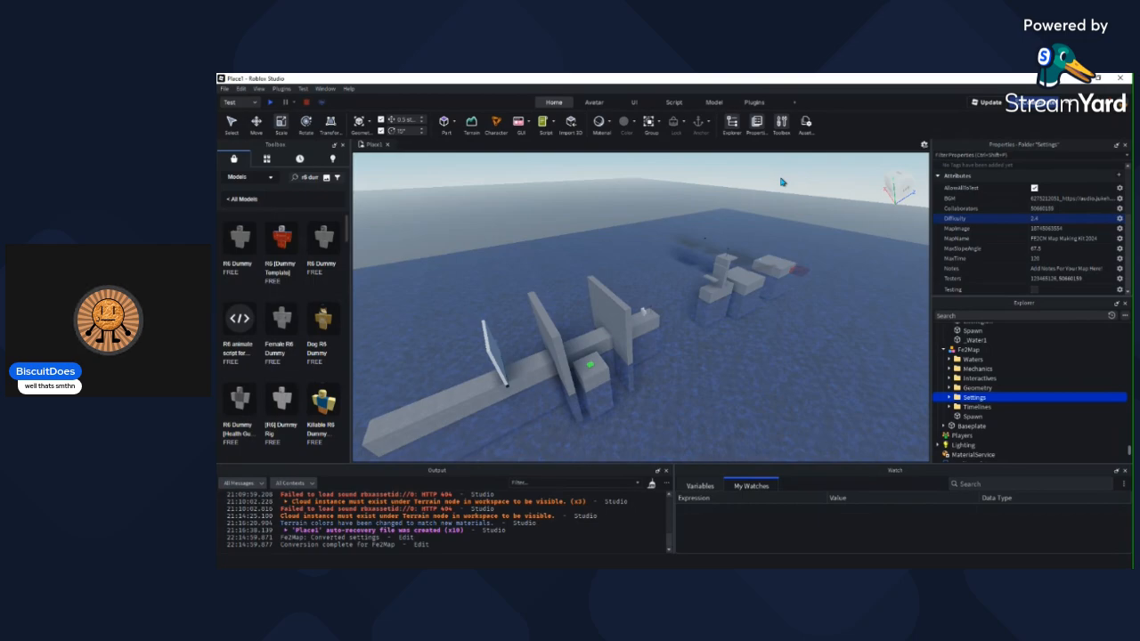
Step: Set the MaxTime attribute of the Settings folder to 999
{"action": "left_click", "coordinate": [1053, 258]}
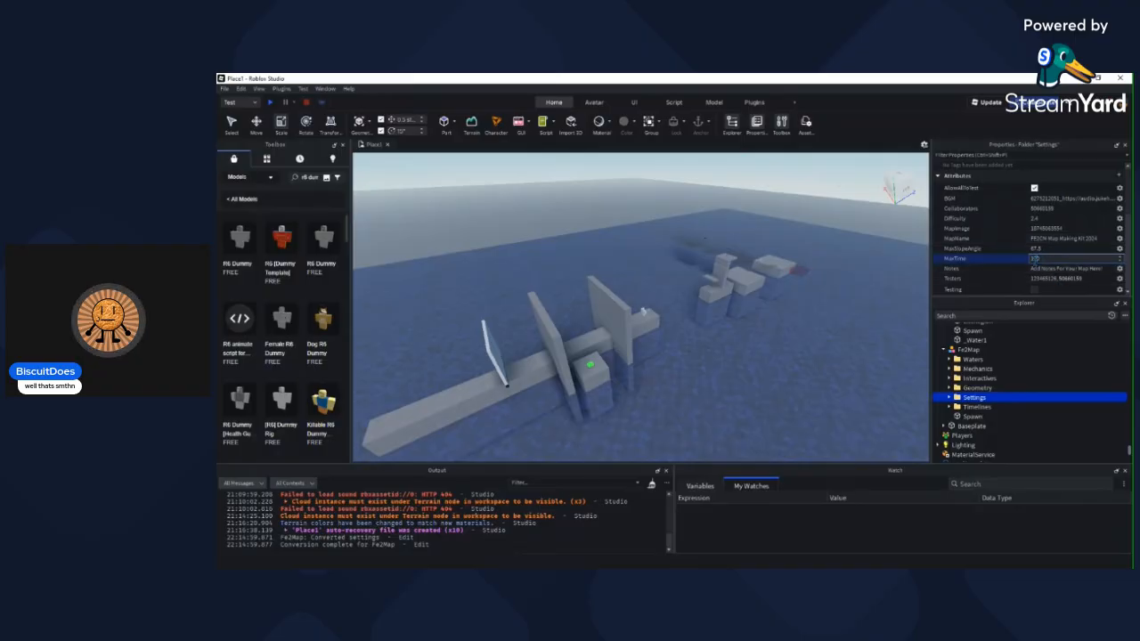
{"action": "key", "text": "BackSpace"}
{"action": "key", "text": "BackSpace"}
{"action": "key", "text": "BackSpace"}
{"action": "type", "text": "900"}
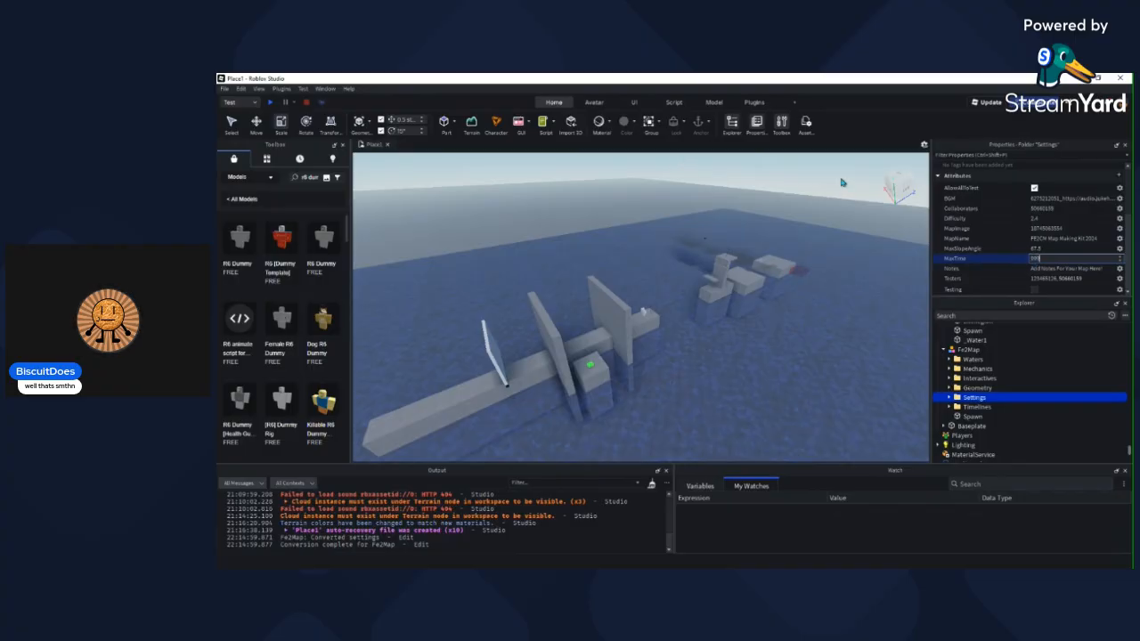
{"action": "left_click", "coordinate": [840, 192]}
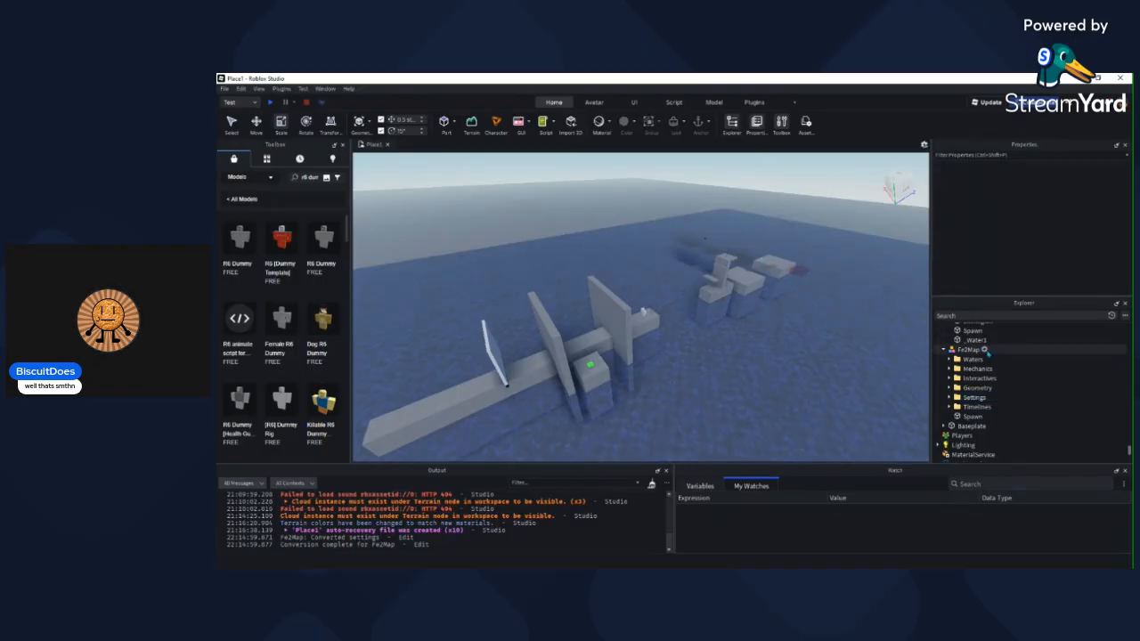
Step: Replace the MapName attribute of the Settings folder with "epik very cool map"
{"action": "left_click", "coordinate": [976, 397]}
{"action": "scroll", "coordinate": [1038, 250], "scroll_direction": "down", "scroll_amount": 3}
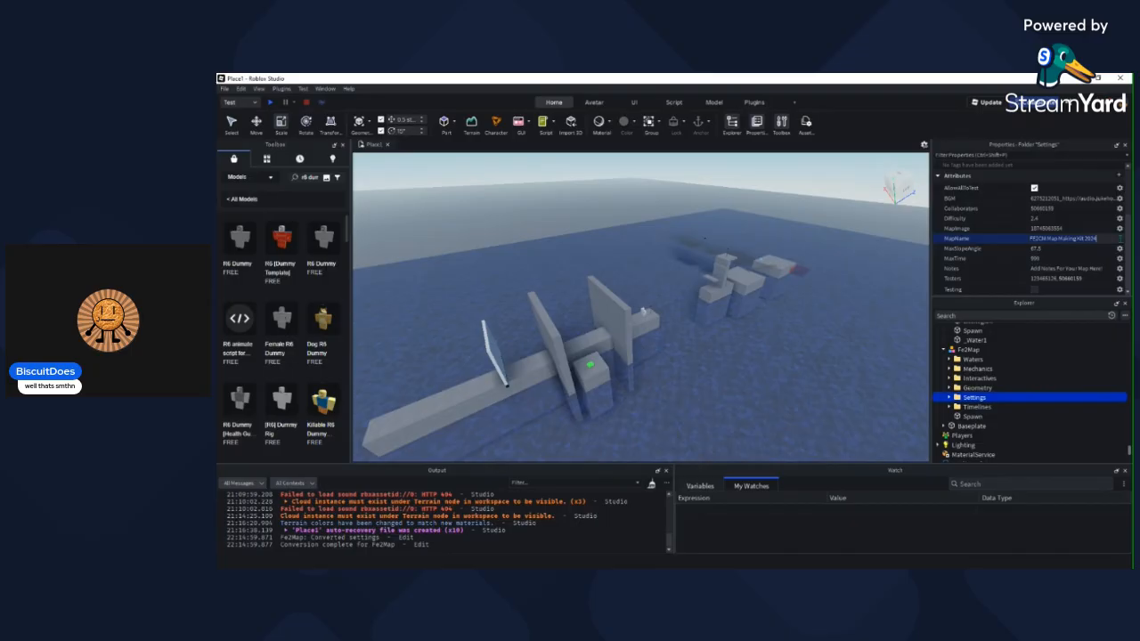
{"action": "key", "text": "BackSpace"}
{"action": "type", "text": "epi"}
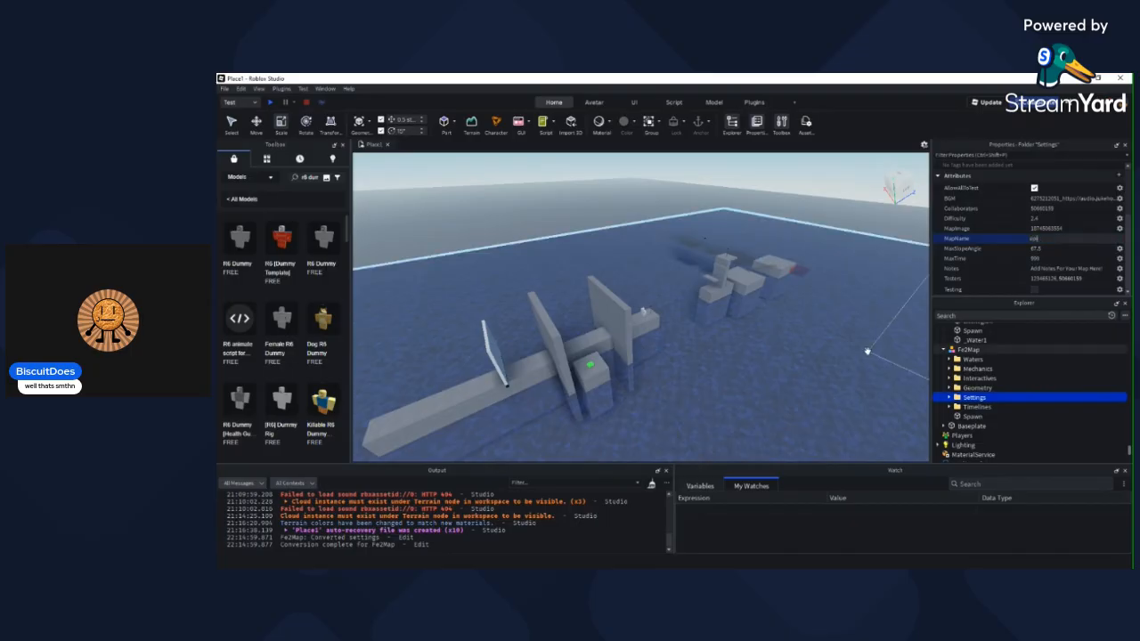
{"action": "type", "text": "k very cool"}
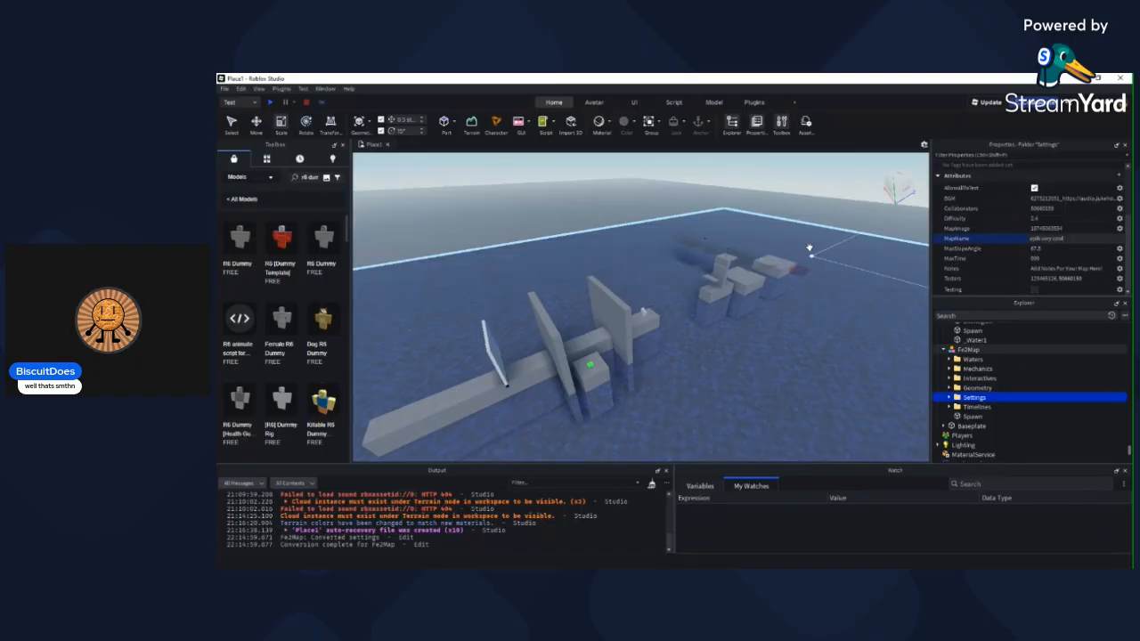
{"action": "type", "text": " map"}
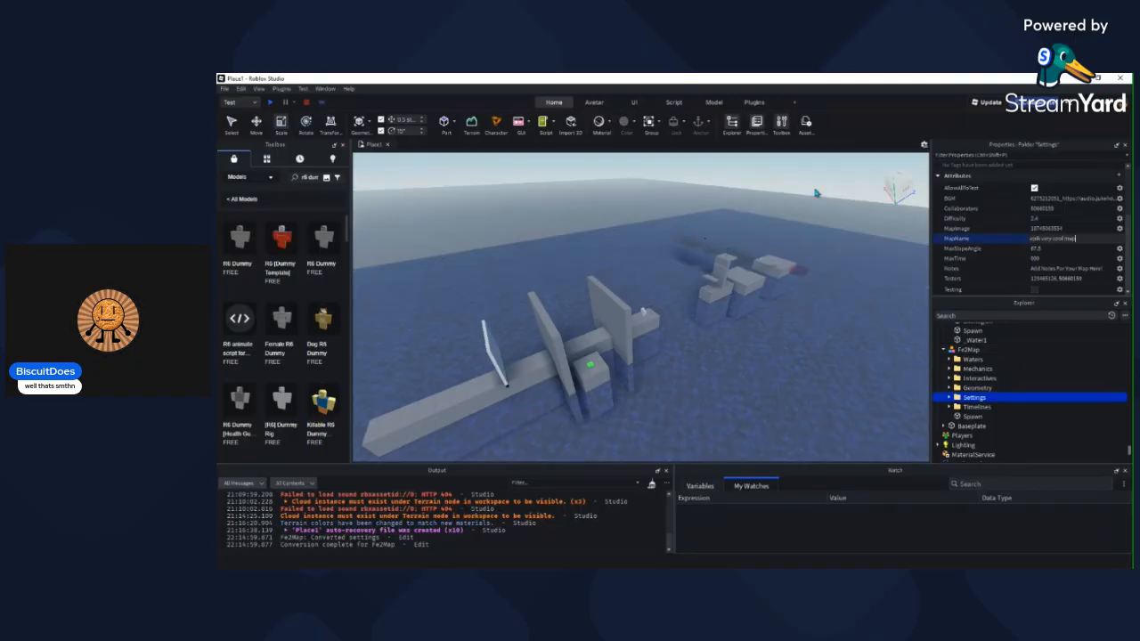
{"action": "left_click", "coordinate": [827, 179]}
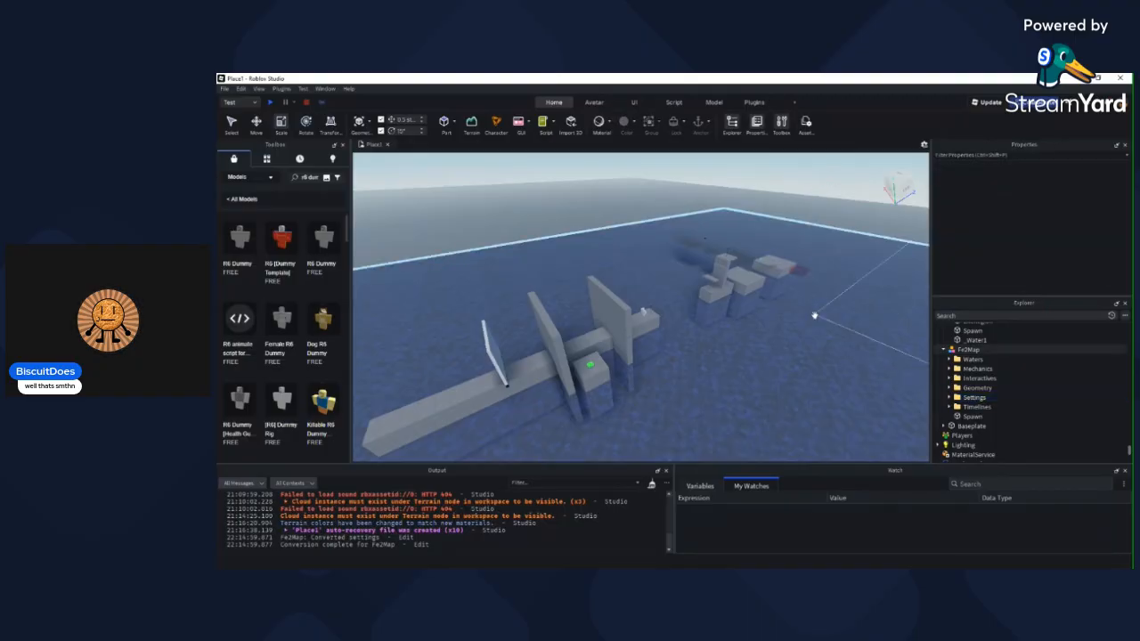
Step: Review the remaining Settings attributes, such as Notes, Testers and Testing, and view the map from other sides
{"action": "left_click", "coordinate": [981, 397]}
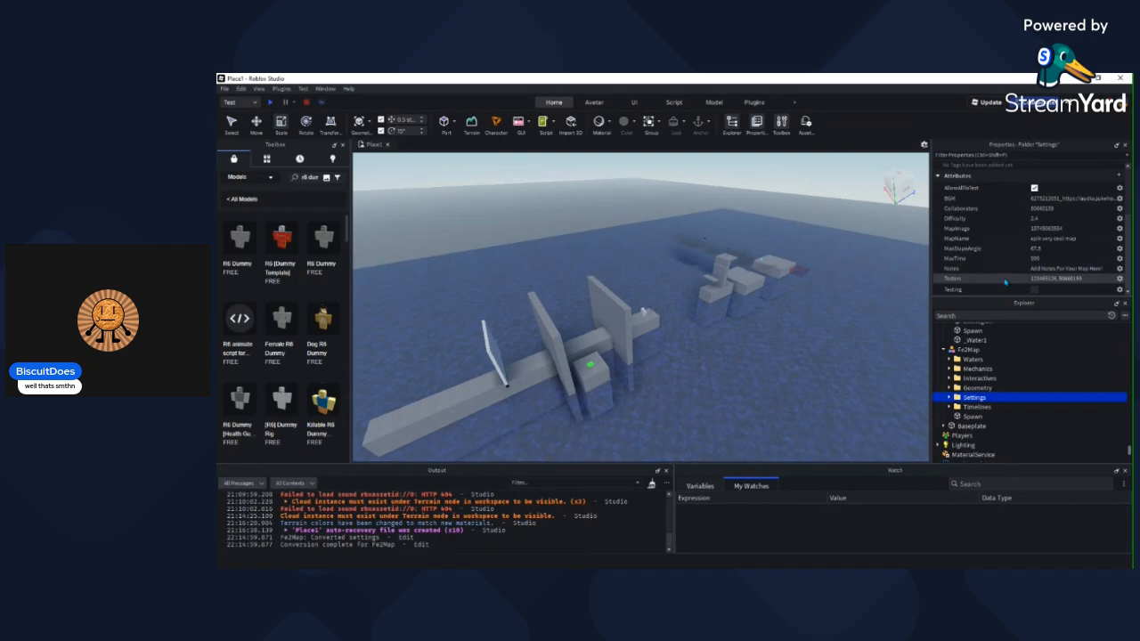
{"action": "right_click_drag", "start_coordinate": [753, 219], "coordinate": [749, 248]}
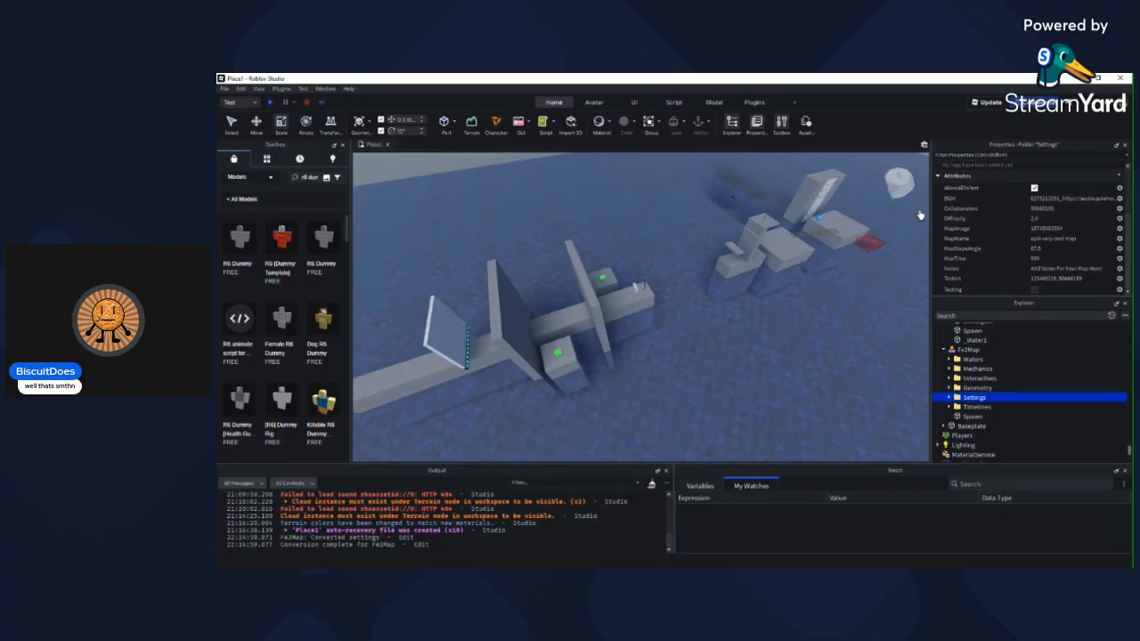
{"action": "right_click_drag", "start_coordinate": [793, 249], "coordinate": [767, 240]}
{"action": "scroll", "coordinate": [781, 242], "scroll_direction": "up", "scroll_amount": 3}
{"action": "scroll", "coordinate": [1054, 207], "scroll_direction": "up", "scroll_amount": 3}
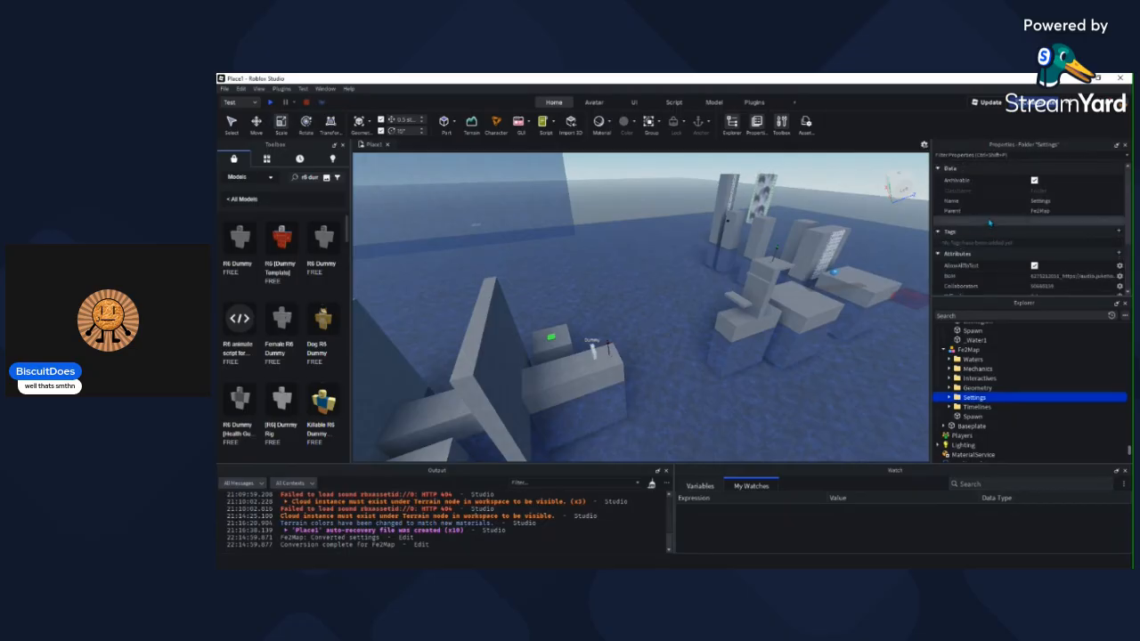
{"action": "scroll", "coordinate": [989, 224], "scroll_direction": "down", "scroll_amount": 3}
{"action": "right_click_drag", "start_coordinate": [641, 274], "coordinate": [757, 265]}
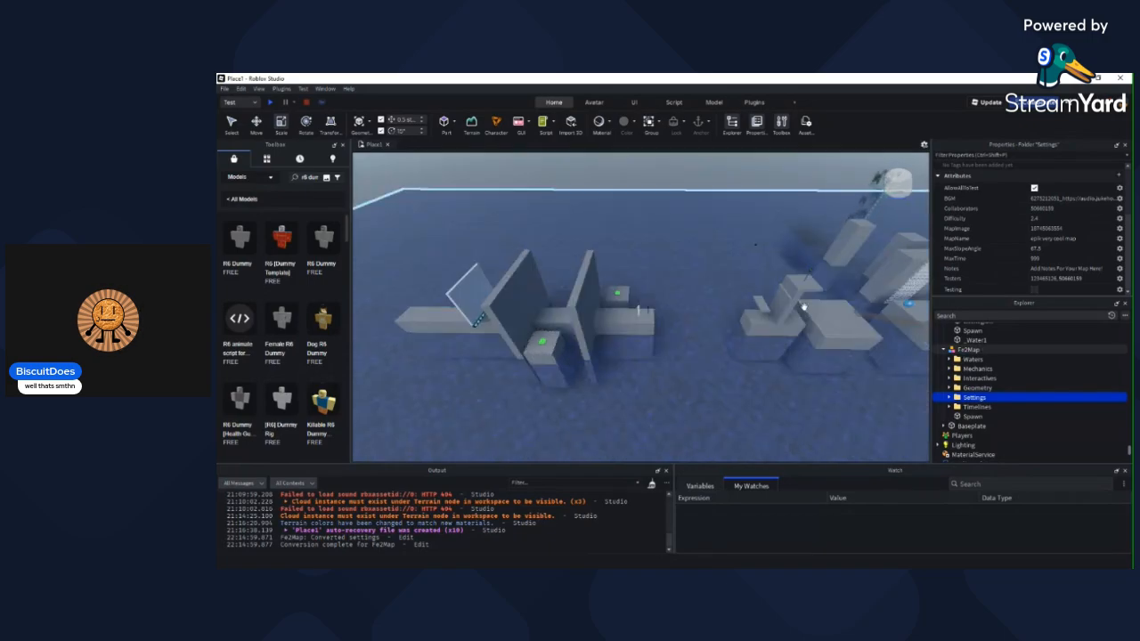
{"action": "scroll", "coordinate": [992, 281], "scroll_direction": "up", "scroll_amount": 3}
{"action": "scroll", "coordinate": [992, 281], "scroll_direction": "down", "scroll_amount": 3}
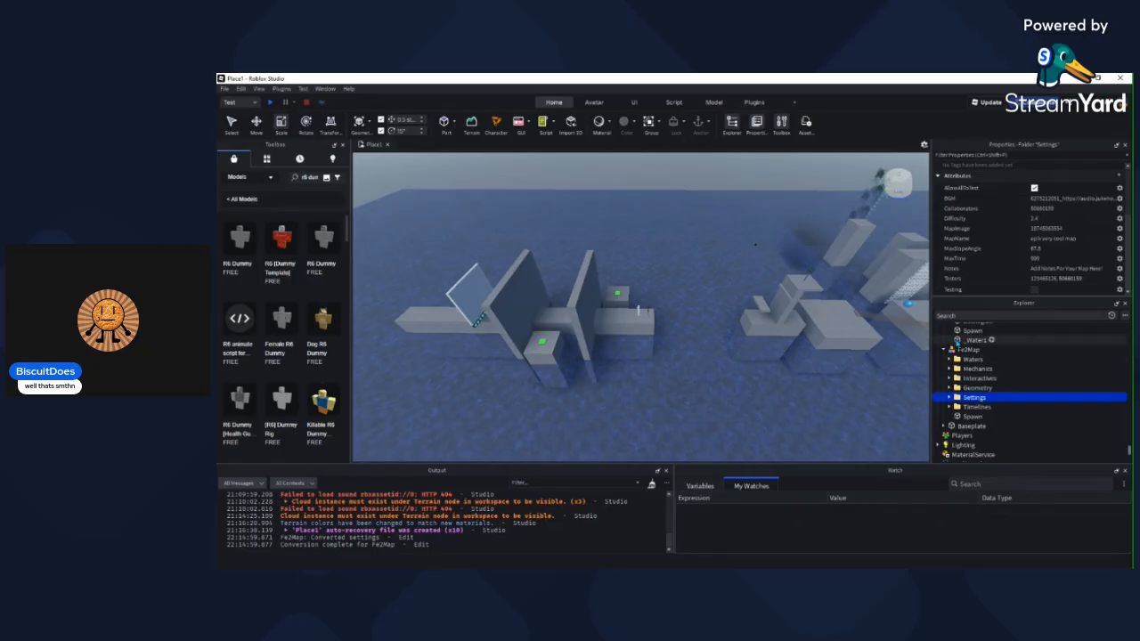
Step: Select the whole Fe2Map model and close the Roblox Studio window
{"action": "left_click", "coordinate": [967, 350]}
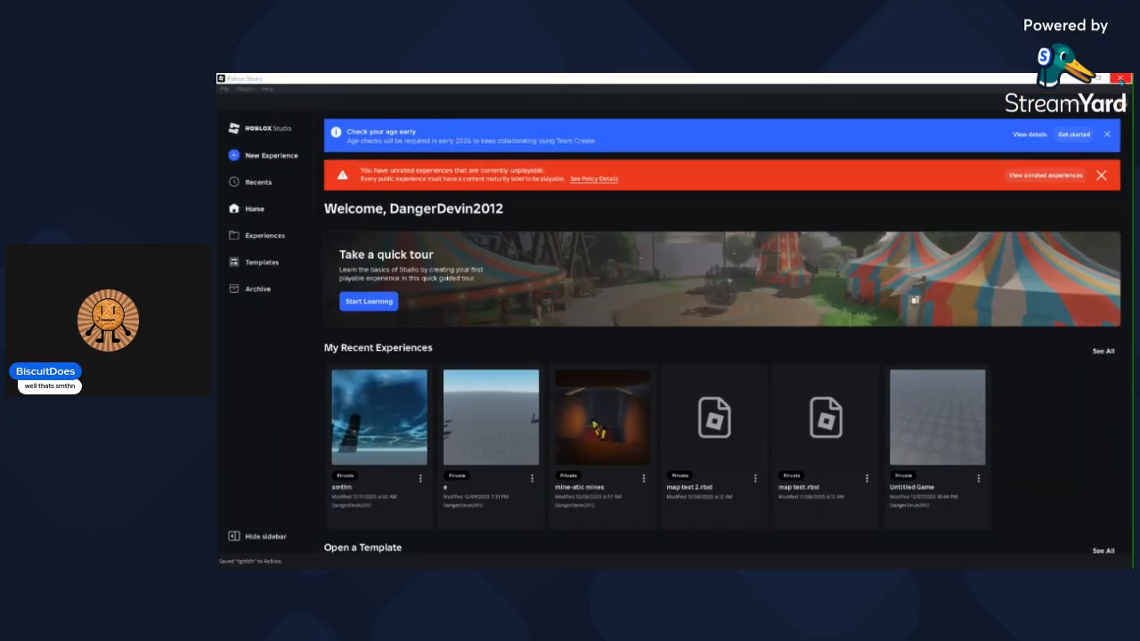
{"action": "left_click", "coordinate": [1120, 79]}
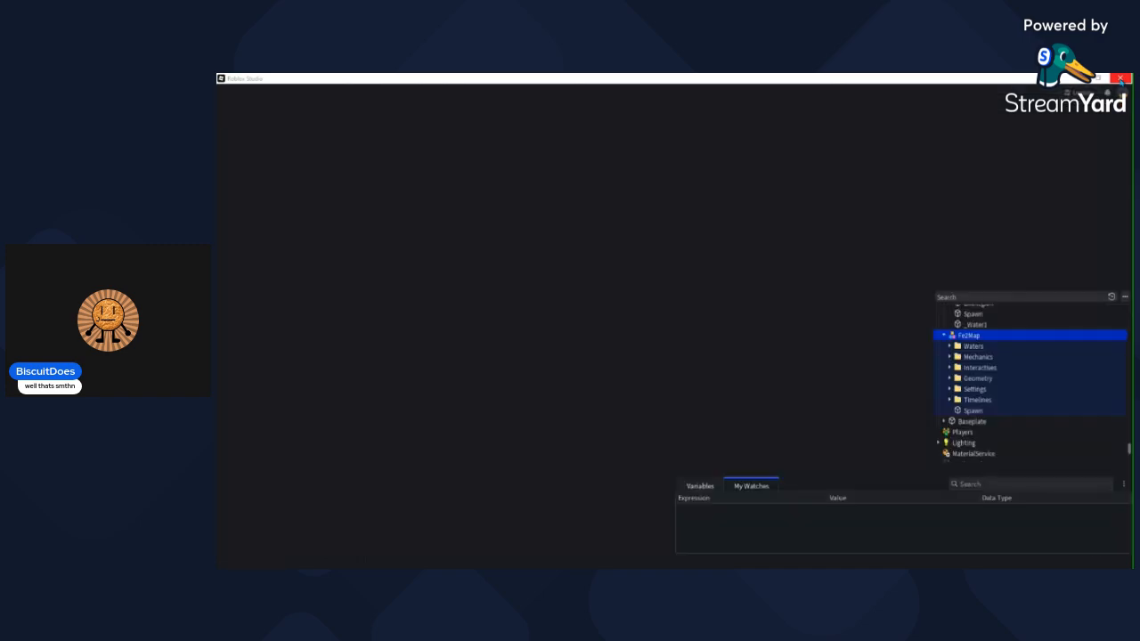
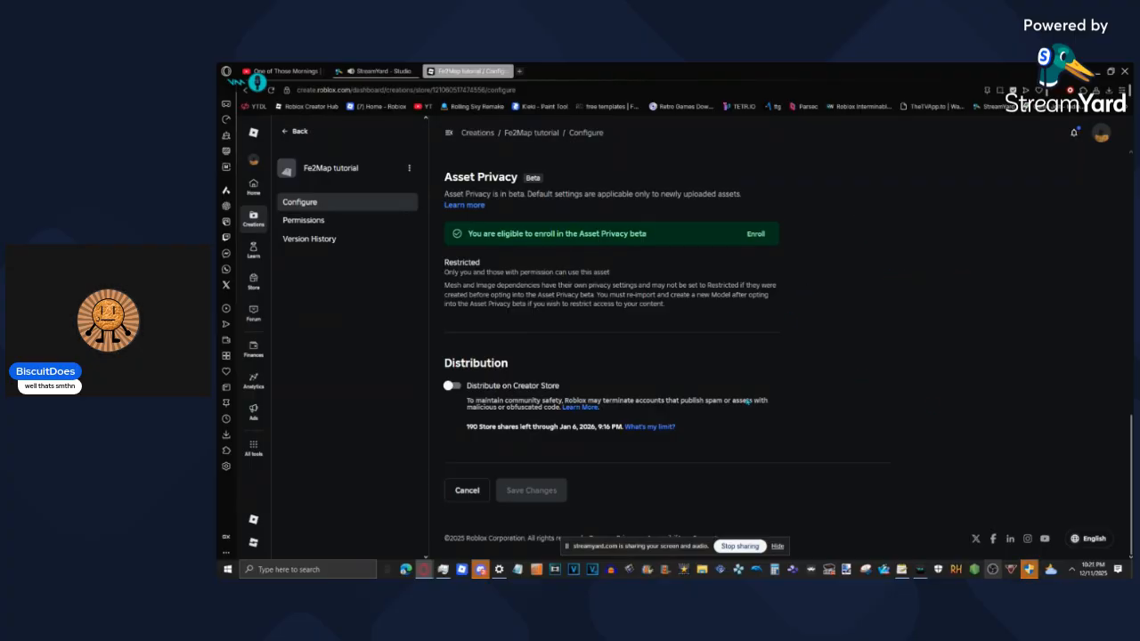
Step: Enable distribution on the Creator Store for the Fe2Map tutorial asset and save the changes
{"action": "left_click", "coordinate": [451, 386]}
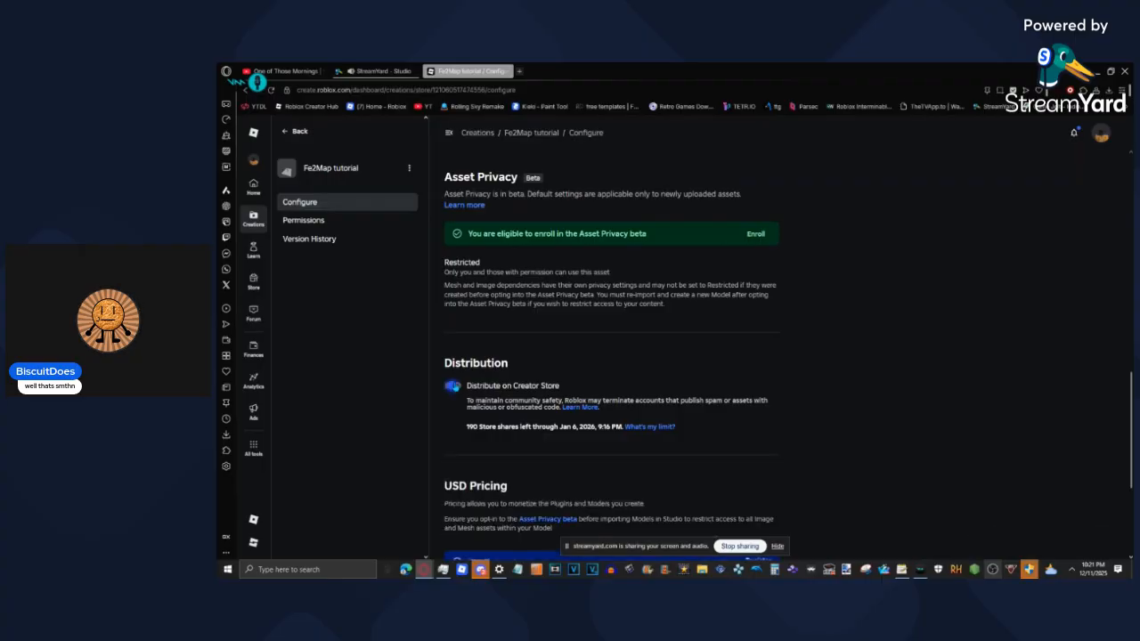
{"action": "scroll", "coordinate": [535, 419], "scroll_direction": "down", "scroll_amount": 3}
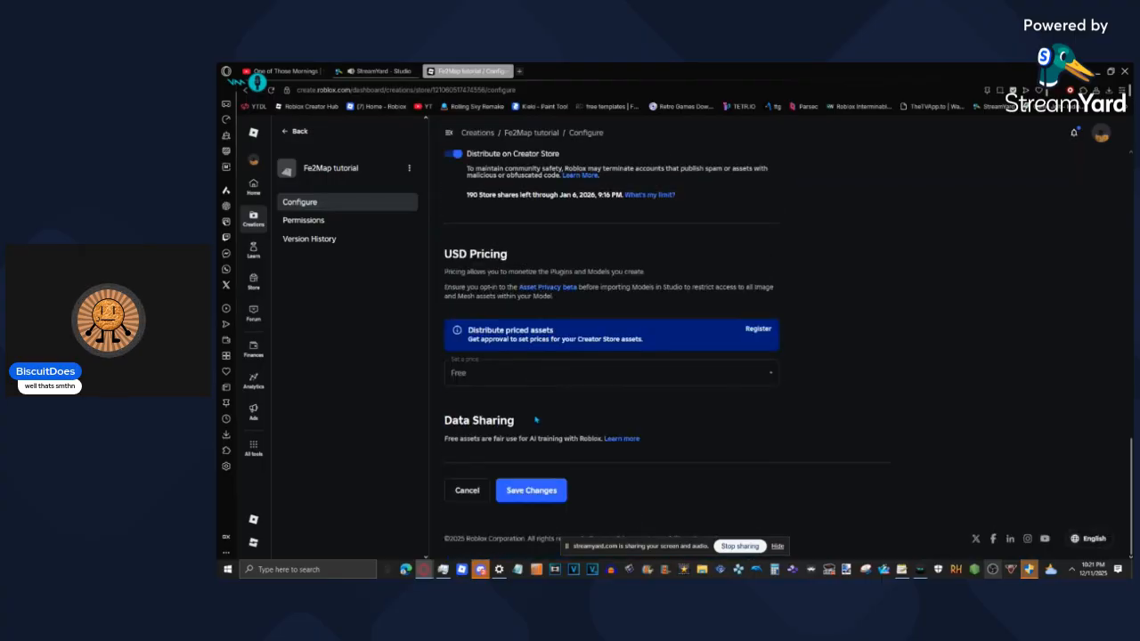
{"action": "left_click", "coordinate": [525, 490]}
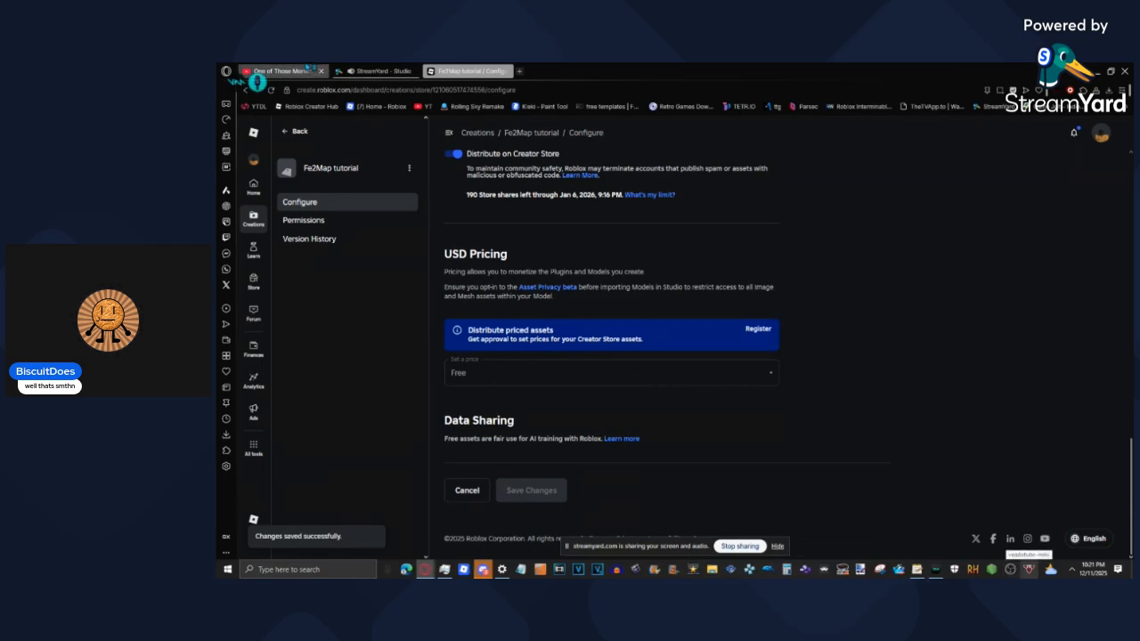
Step: Switch from the asset's configuration page to the Roblox app's Home page
{"action": "left_click", "coordinate": [373, 71]}
{"action": "left_click", "coordinate": [470, 71]}
{"action": "mouse_move", "coordinate": [482, 569]}
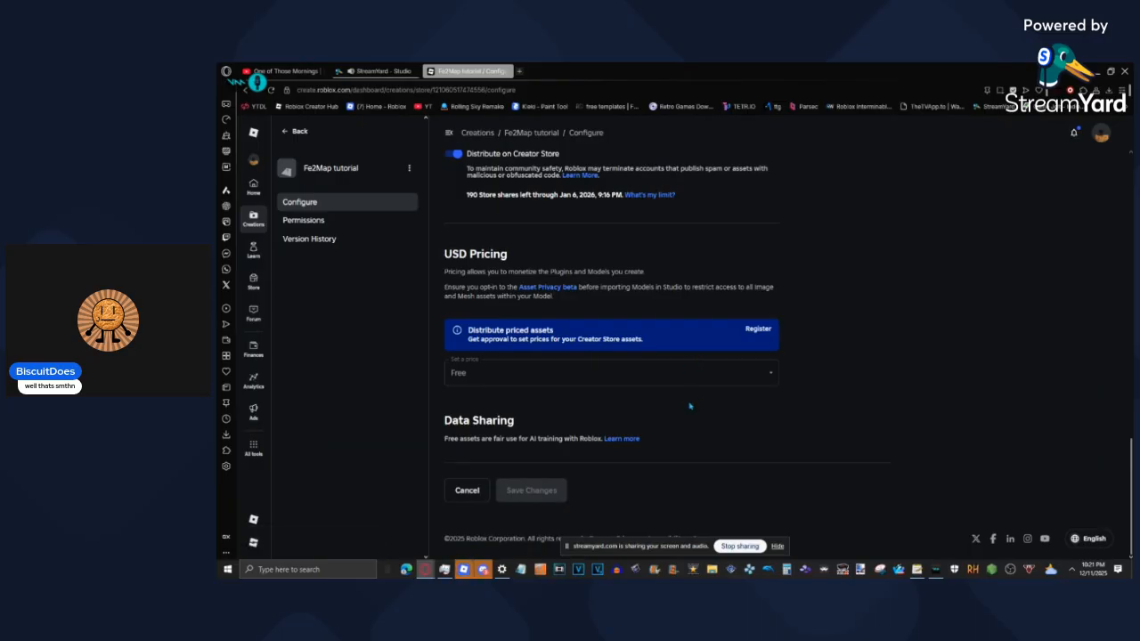
{"action": "left_click", "coordinate": [463, 569]}
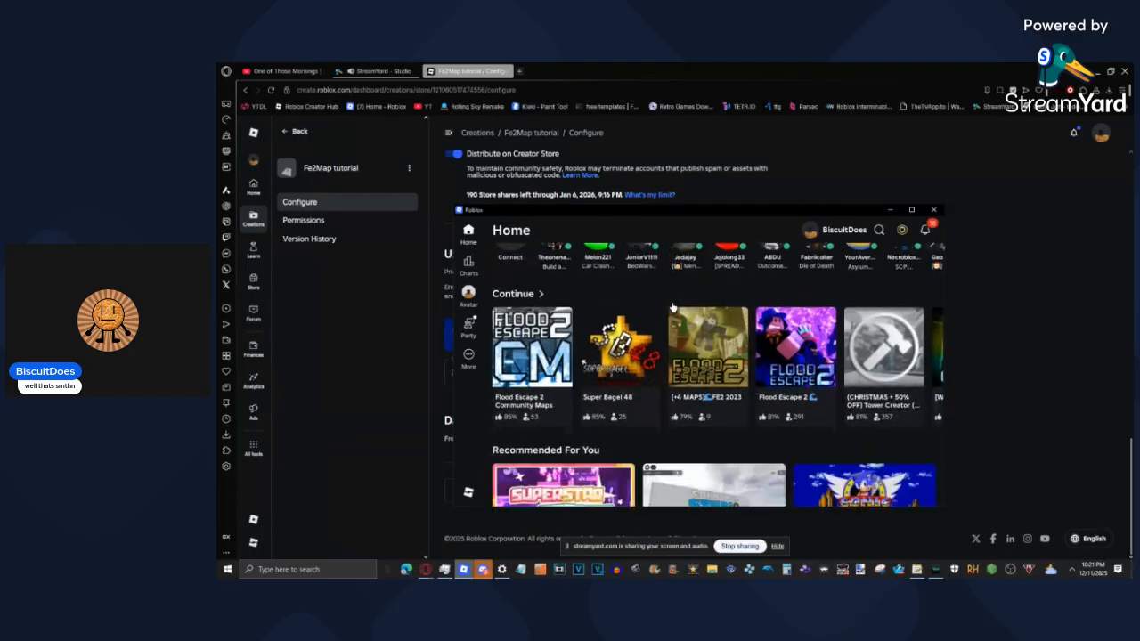
{"action": "left_click", "coordinate": [529, 431]}
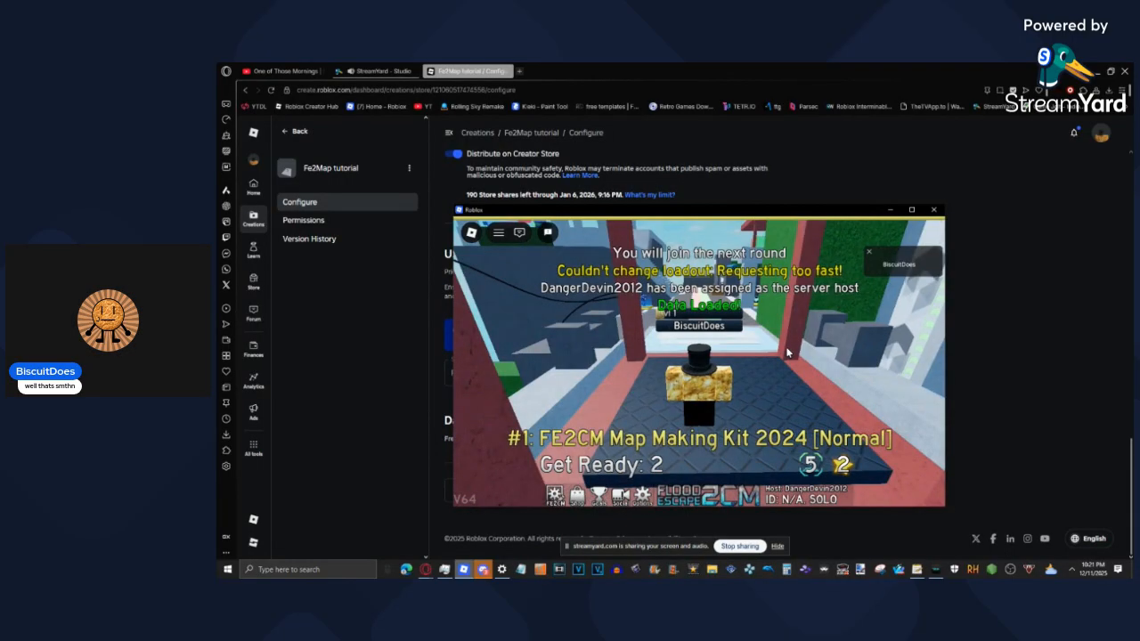
{"action": "right_click_drag", "start_coordinate": [785, 353], "coordinate": [783, 353]}
{"action": "key", "text": "a"}
{"action": "key", "text": "Escape"}
{"action": "key", "text": "r"}
{"action": "key", "text": "Return"}
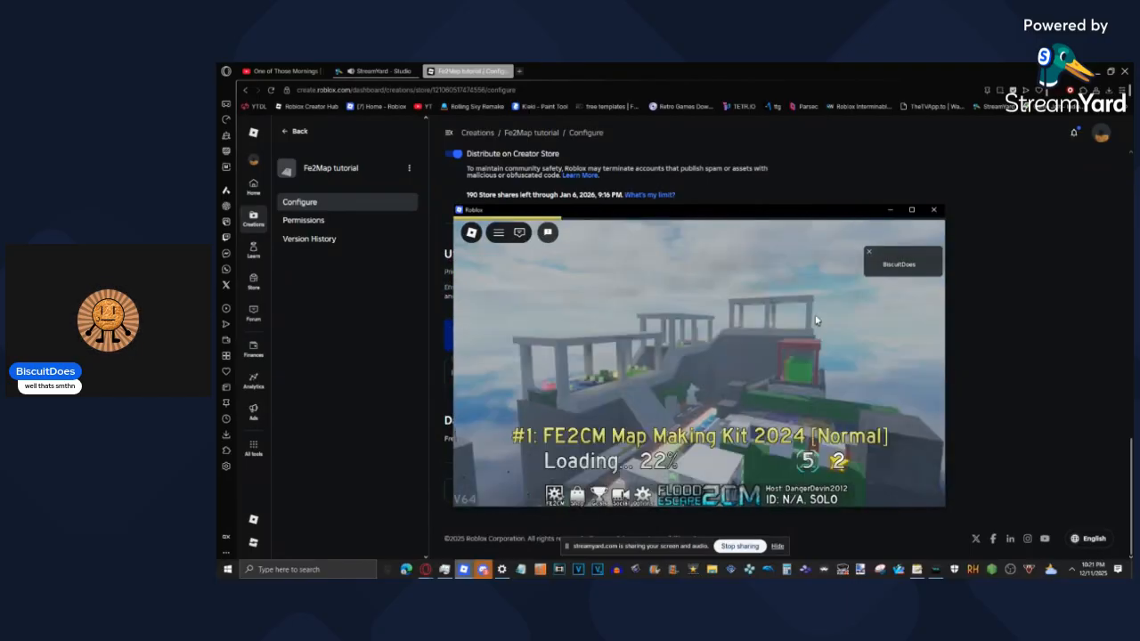
{"action": "right_click_drag", "start_coordinate": [778, 318], "coordinate": [680, 390]}
{"action": "scroll", "coordinate": [668, 419], "scroll_direction": "down", "scroll_amount": 4}
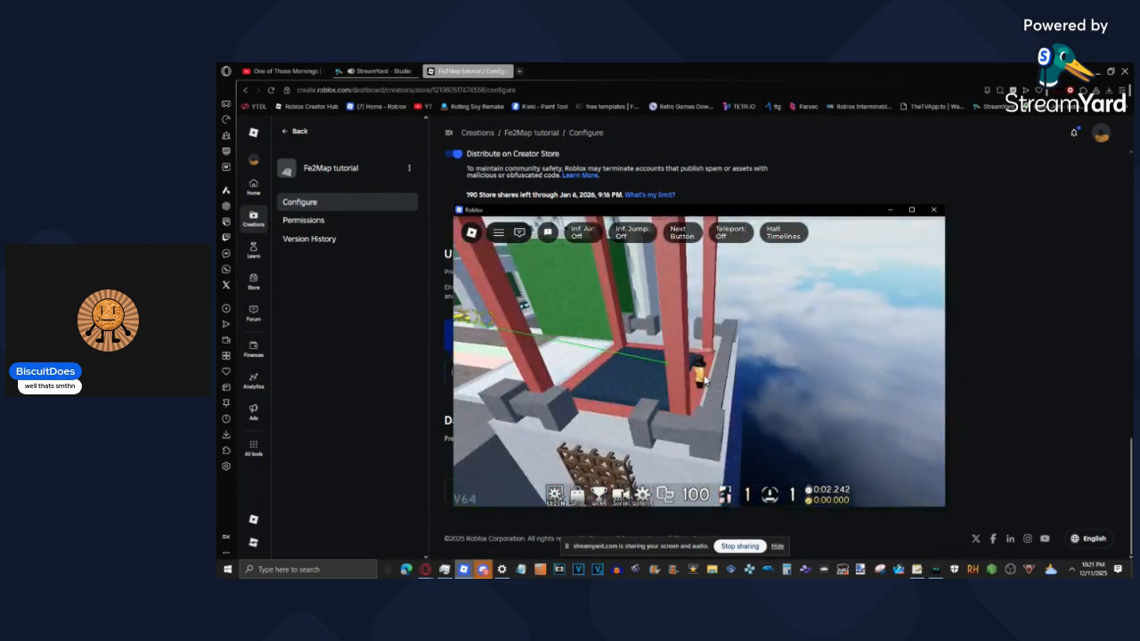
{"action": "key", "text": "Escape"}
{"action": "key", "text": "l"}
{"action": "key", "text": "Return"}
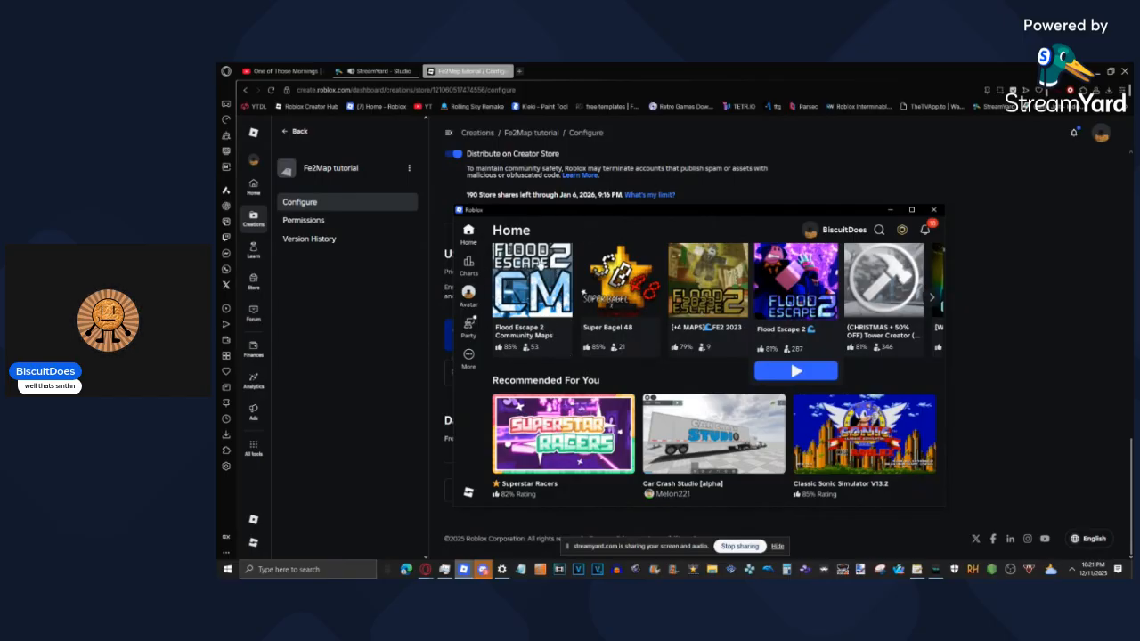
Step: Join Flood Escape 2 Community Maps and walk the character towards the Play Here entrance in the lobby
{"action": "left_click", "coordinate": [532, 280]}
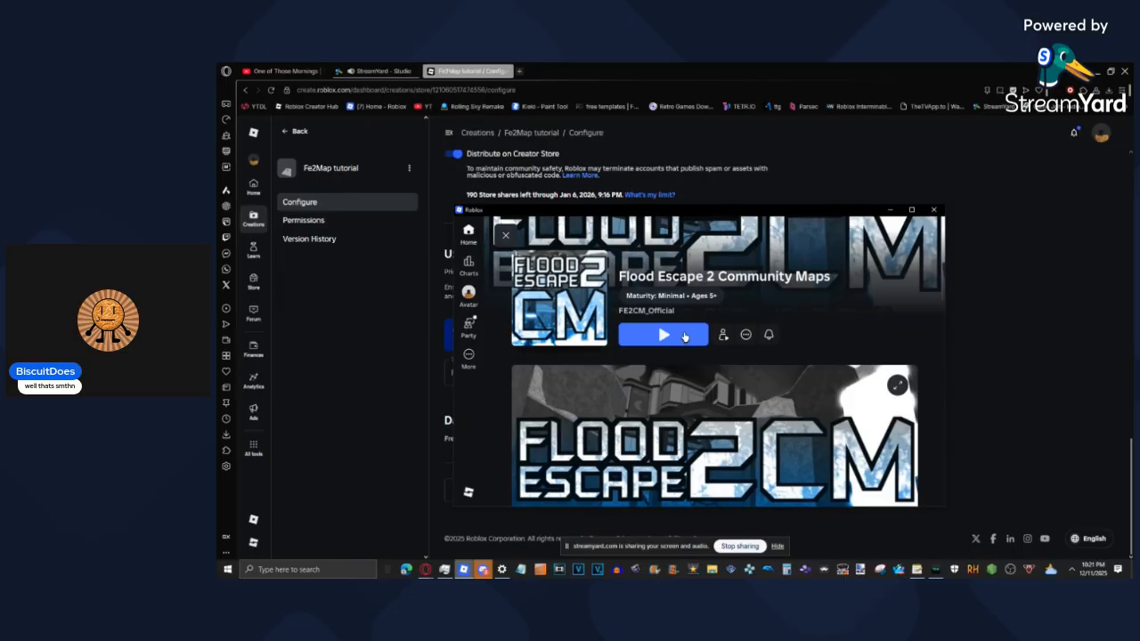
{"action": "left_click", "coordinate": [664, 335]}
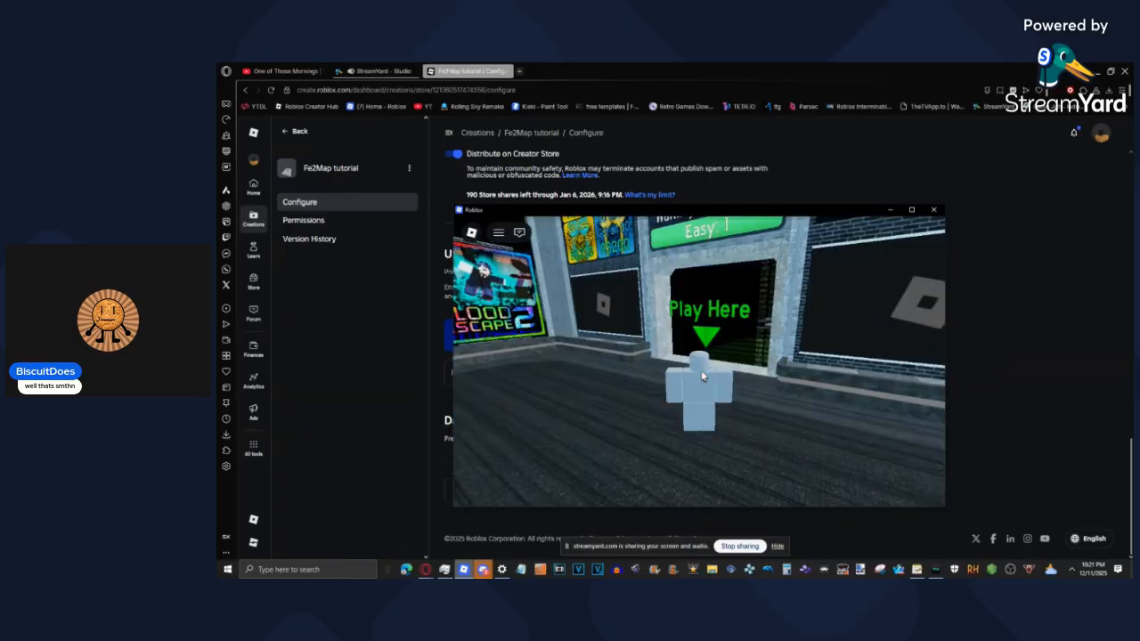
{"action": "scroll", "coordinate": [701, 377], "scroll_direction": "down", "scroll_amount": 3}
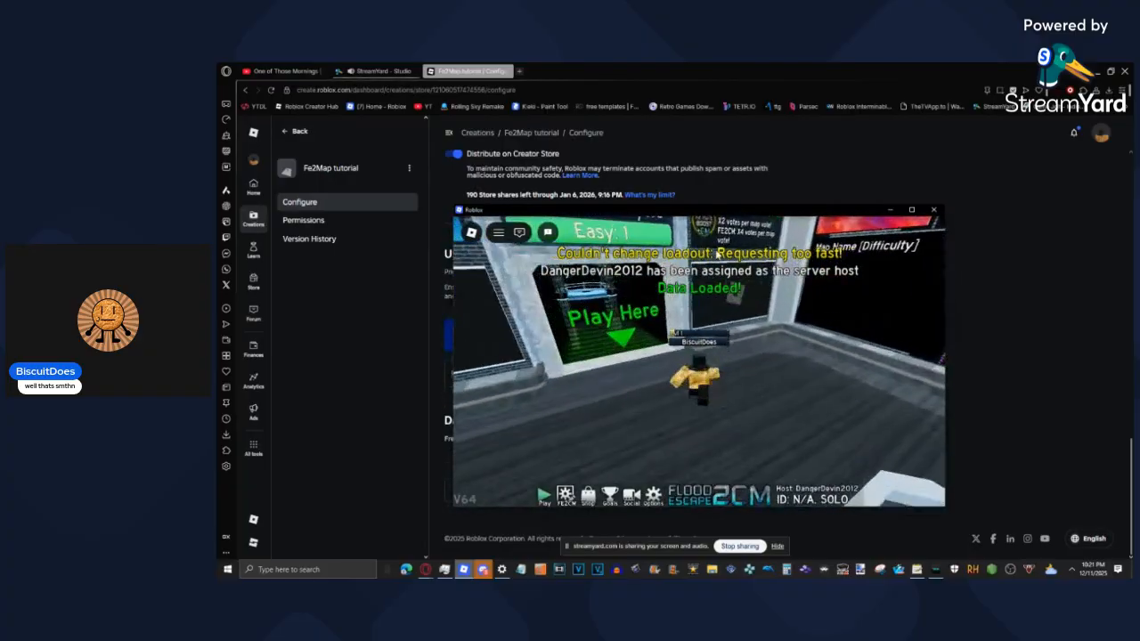
{"action": "key", "text": "w"}
{"action": "key", "text": "a"}
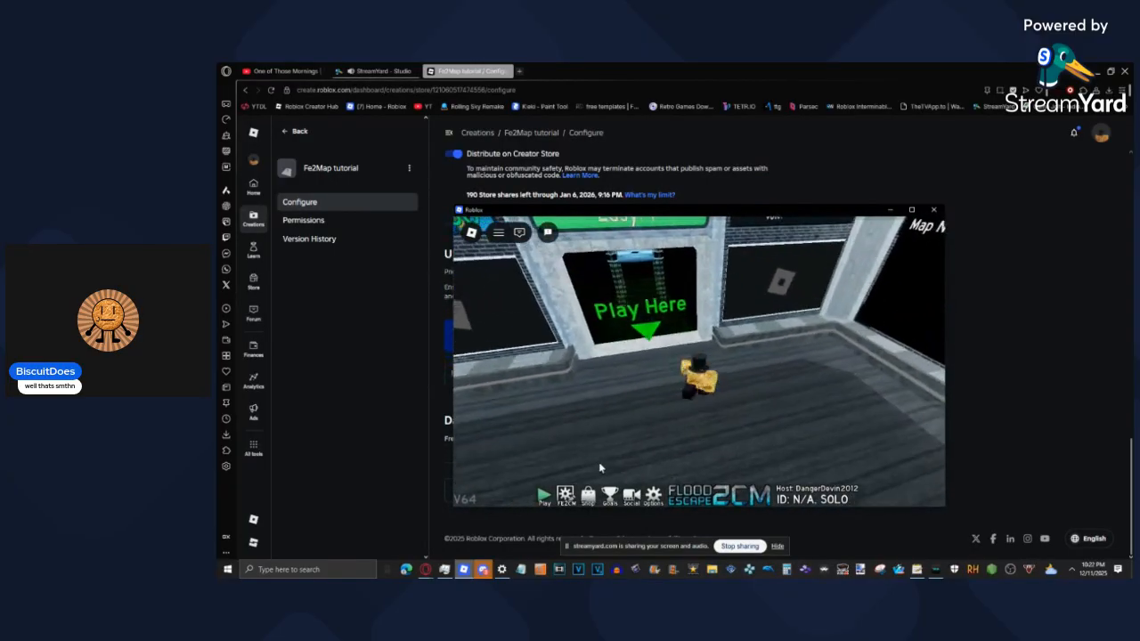
{"action": "key", "text": "w"}
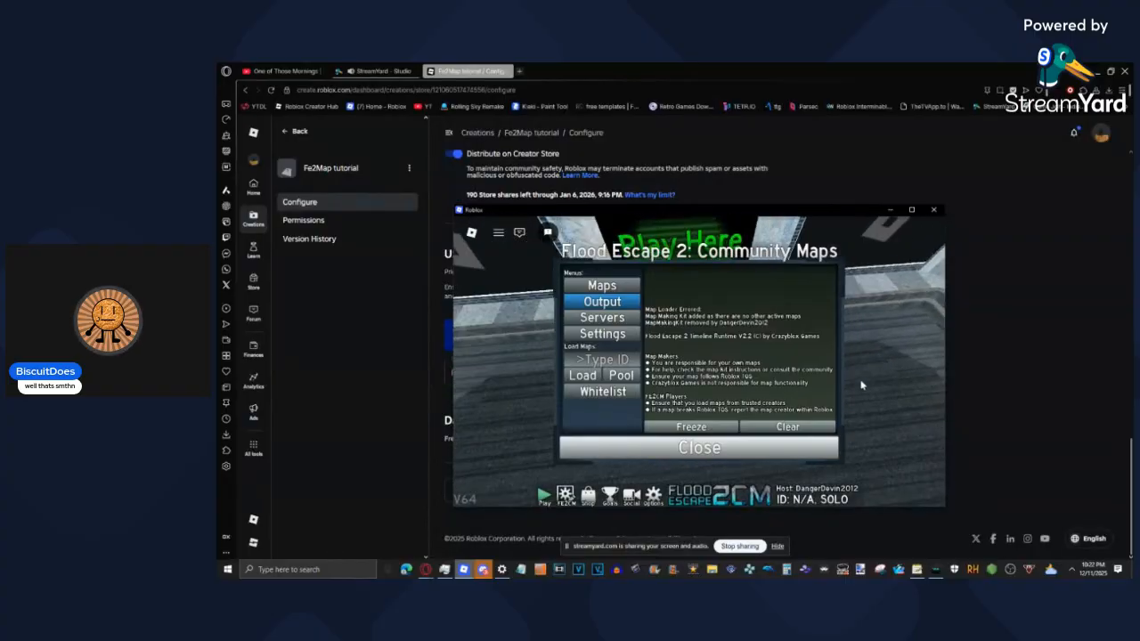
{"action": "left_click", "coordinate": [595, 358]}
{"action": "key", "text": "ctrl+v"}
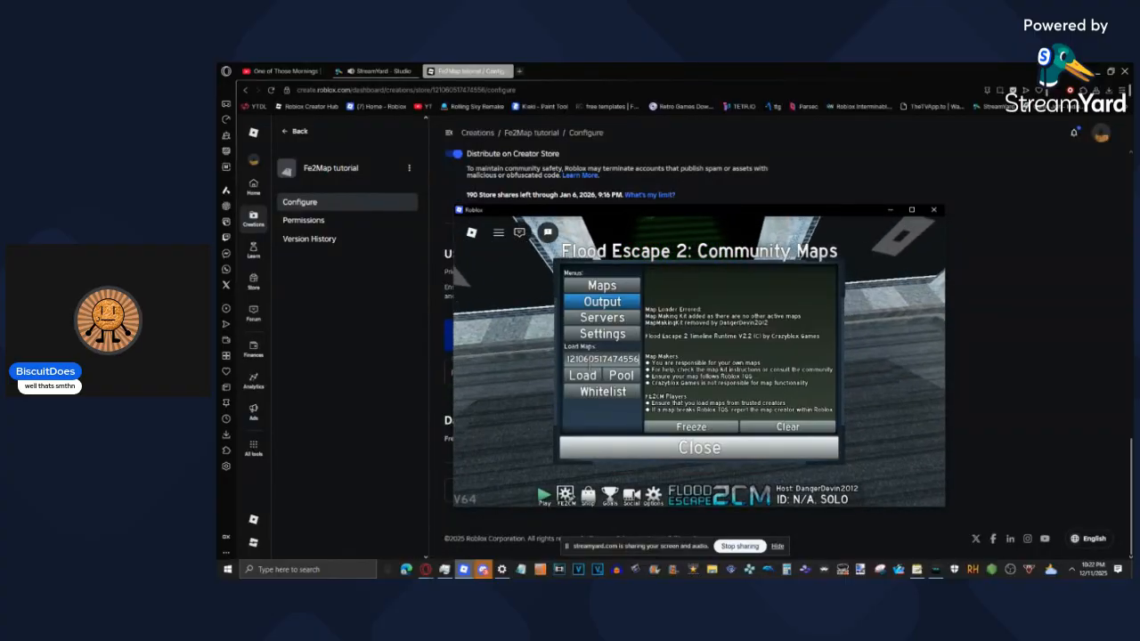
{"action": "left_click", "coordinate": [589, 379]}
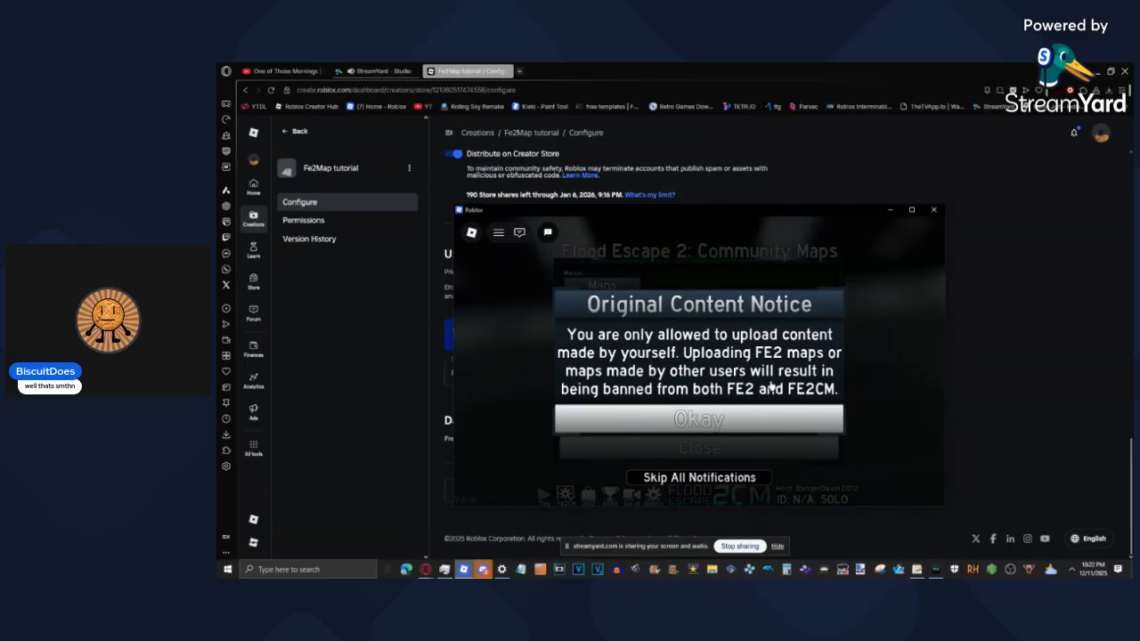
{"action": "left_click", "coordinate": [666, 415]}
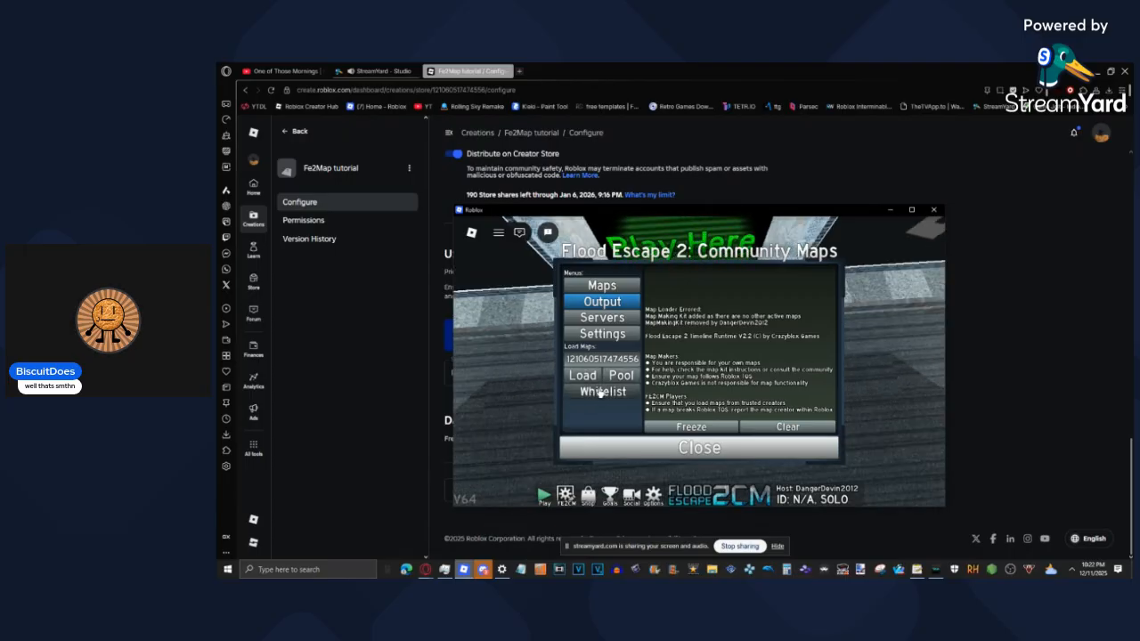
{"action": "left_click", "coordinate": [583, 375]}
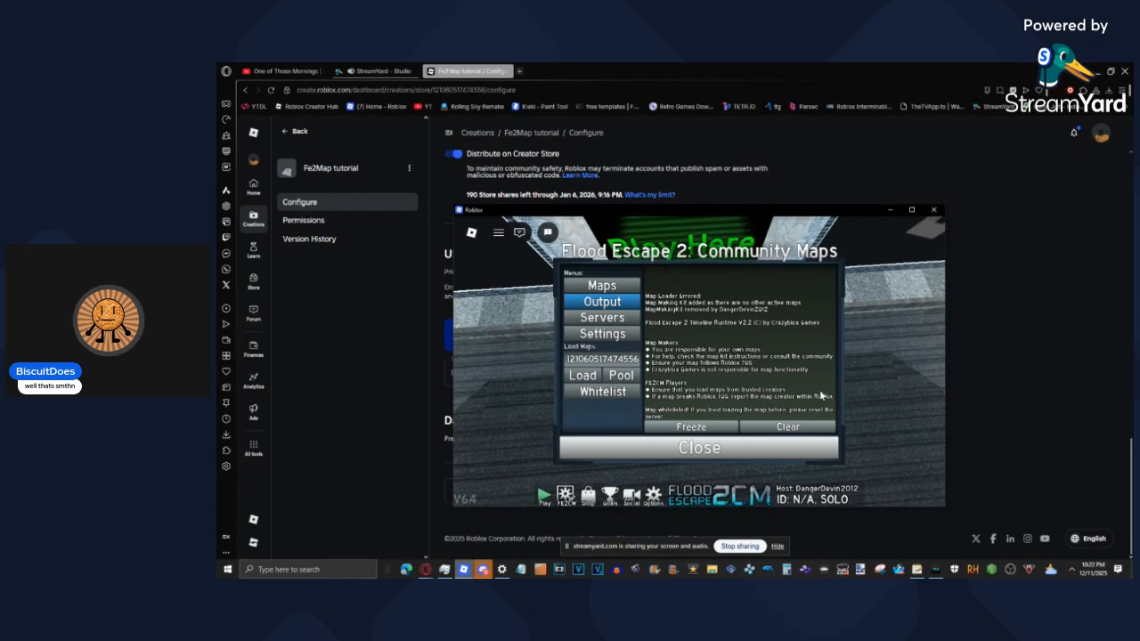
{"action": "left_click", "coordinate": [699, 447]}
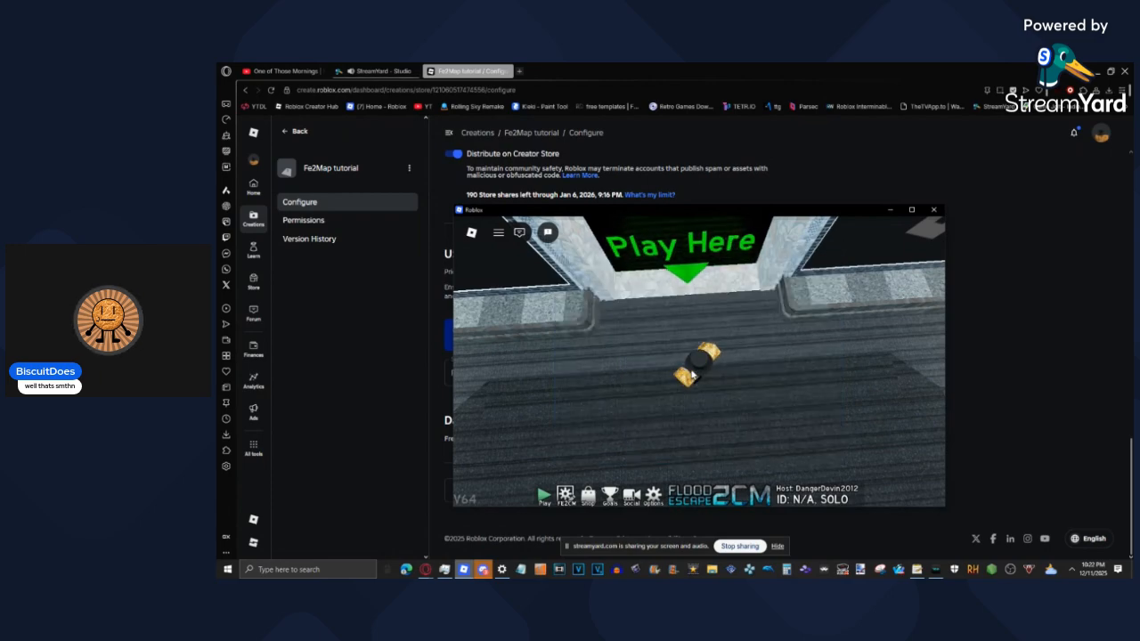
Step: Leave the current Flood Escape 2 Community Maps server and rejoin the game
{"action": "key", "text": "Escape"}
{"action": "key", "text": "l"}
{"action": "key", "text": "Return"}
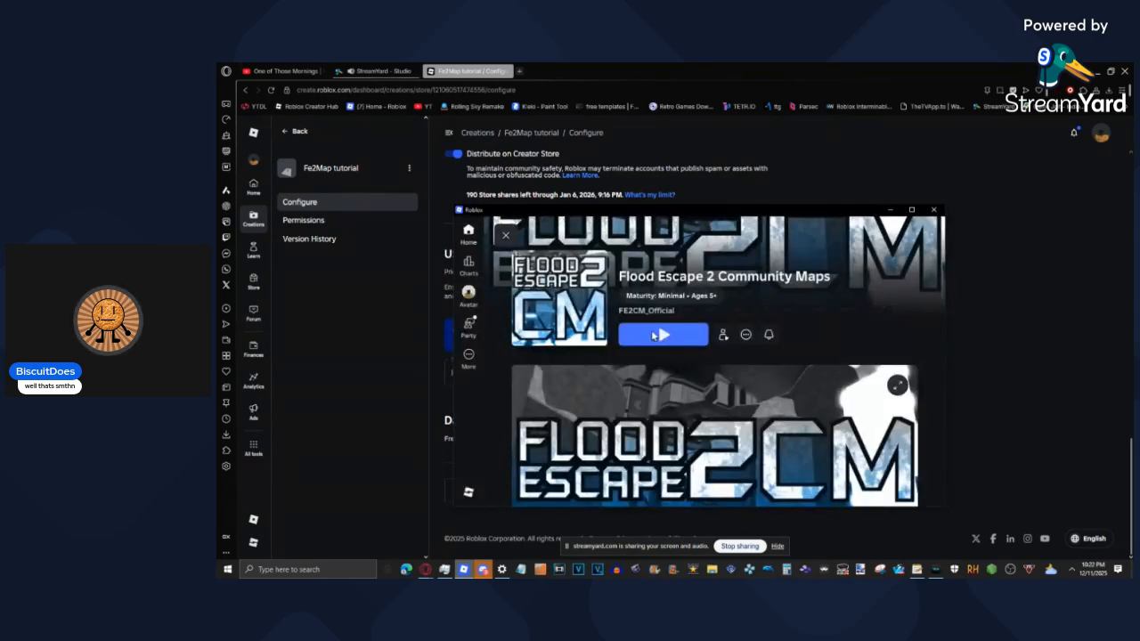
{"action": "left_click", "coordinate": [652, 335]}
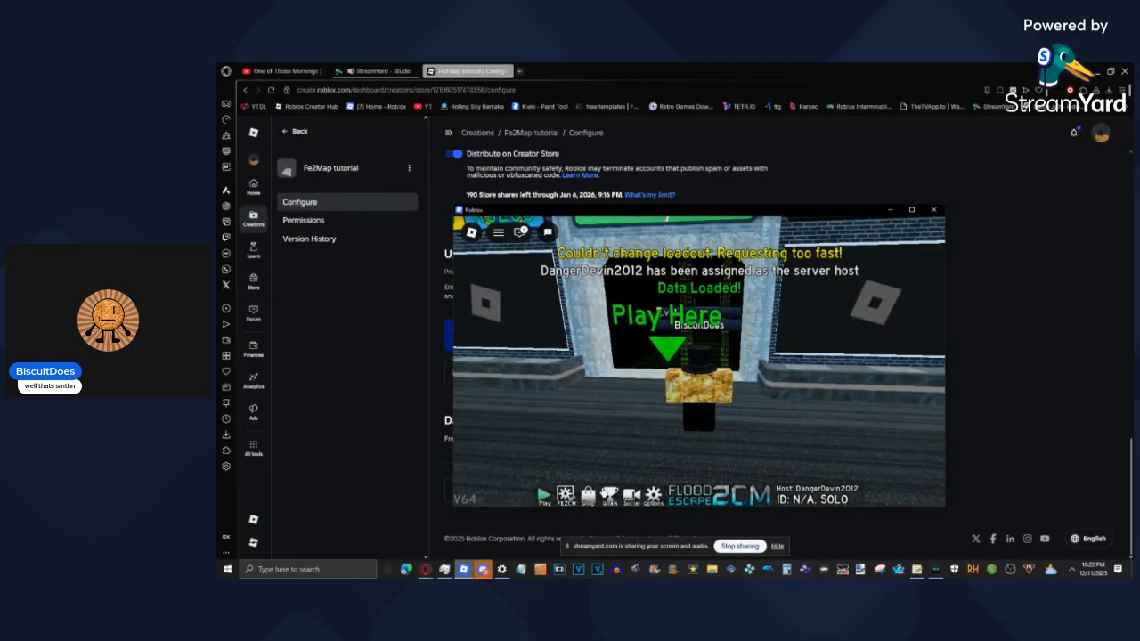
{"action": "left_click", "coordinate": [566, 493]}
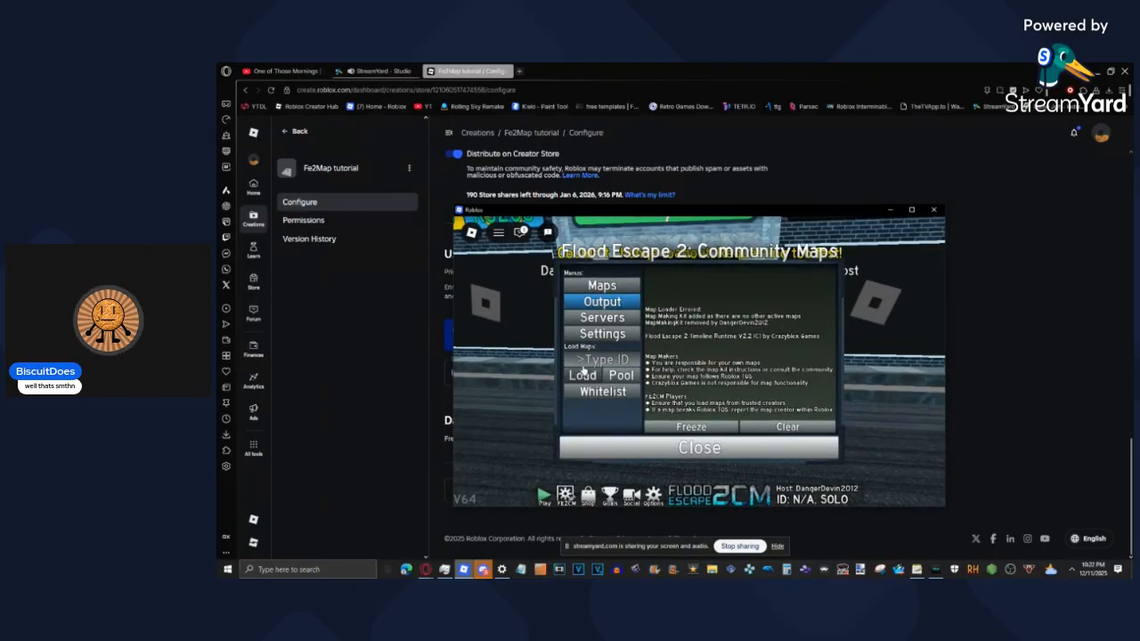
{"action": "left_click", "coordinate": [584, 361]}
{"action": "key", "text": "ctrl+v"}
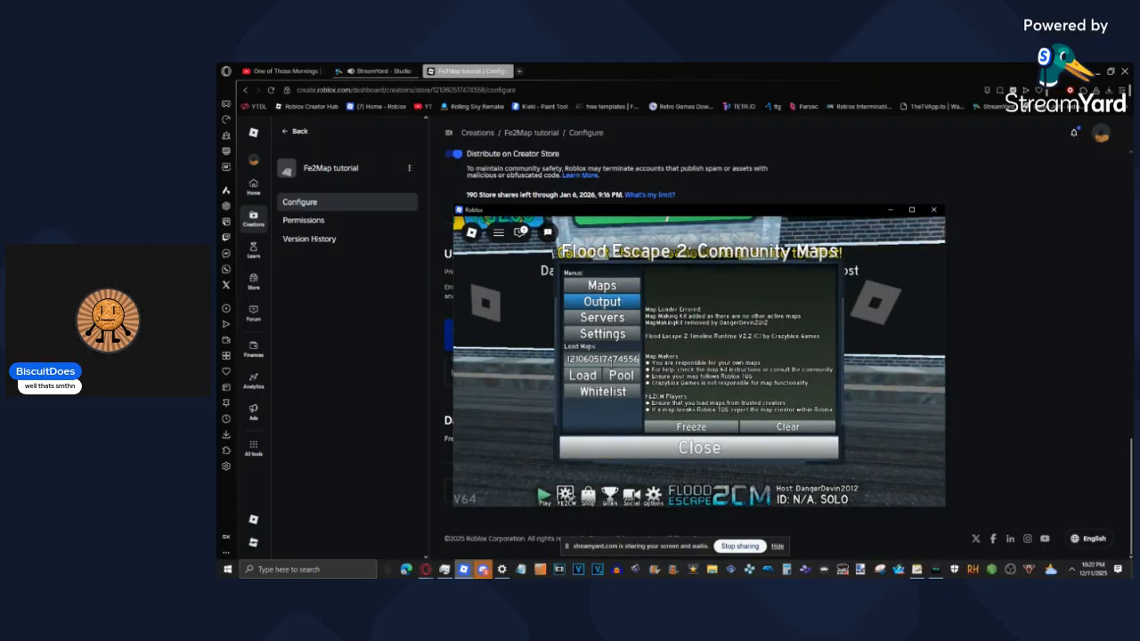
{"action": "left_click", "coordinate": [584, 375]}
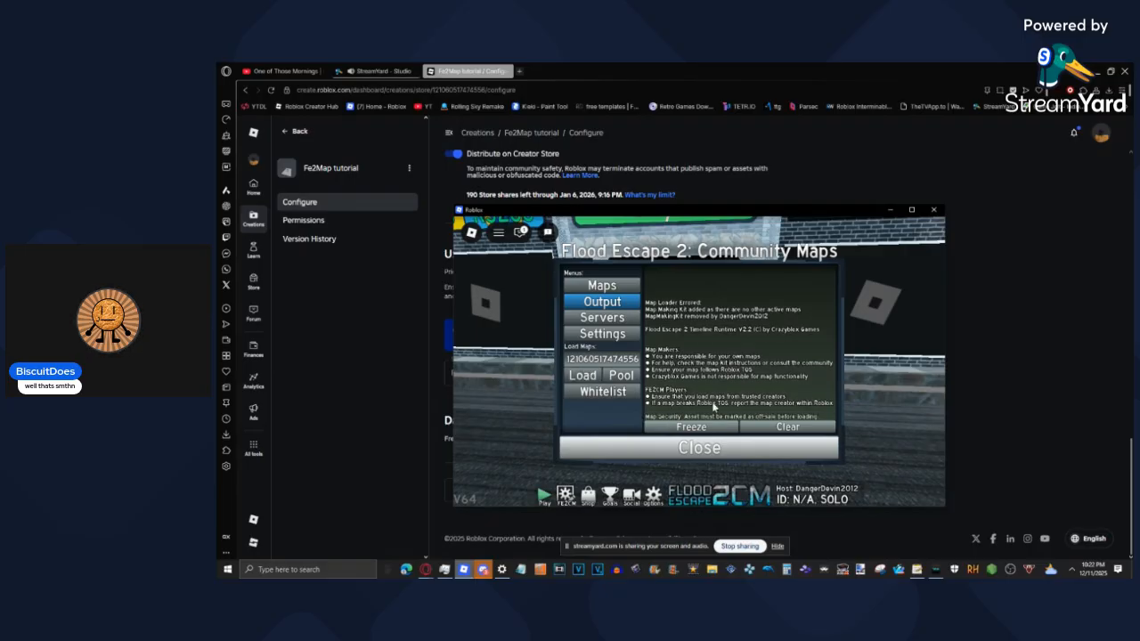
Step: Return to the Fe2Map tutorial asset's configuration page, disable Distribute on Creator Store and save the changes
{"action": "left_click", "coordinate": [1097, 322]}
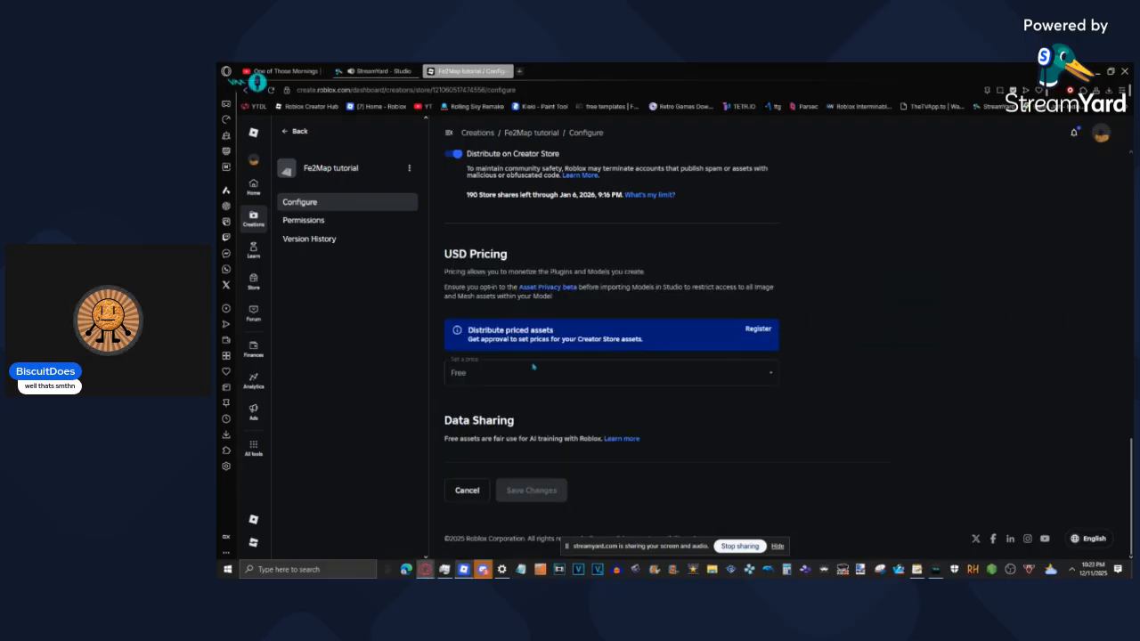
{"action": "left_click", "coordinate": [456, 154]}
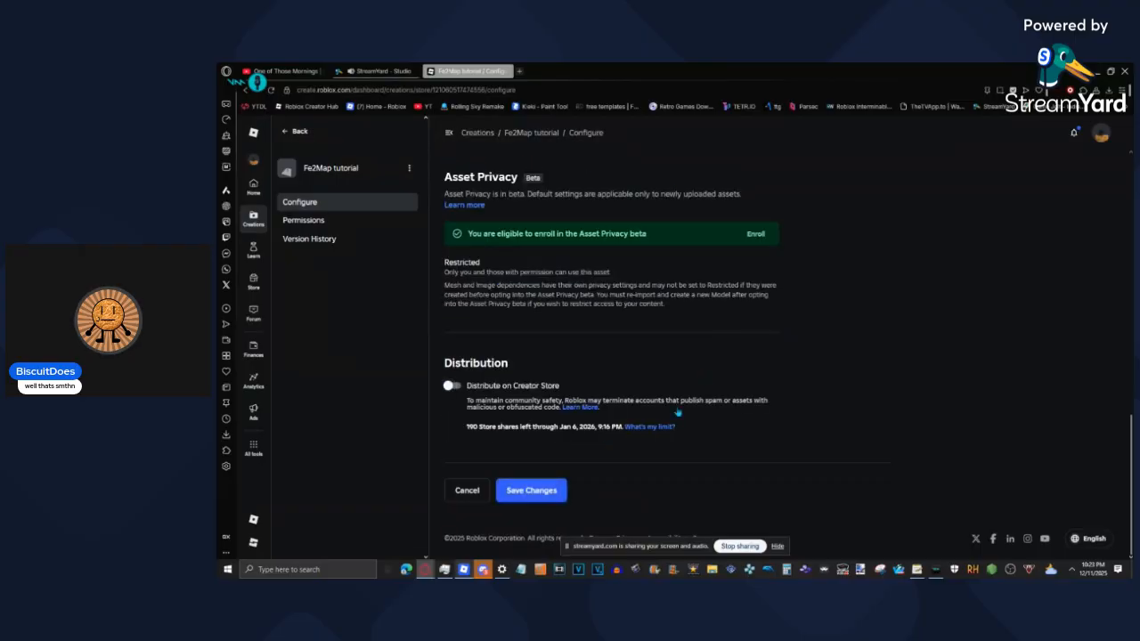
{"action": "left_click", "coordinate": [549, 488]}
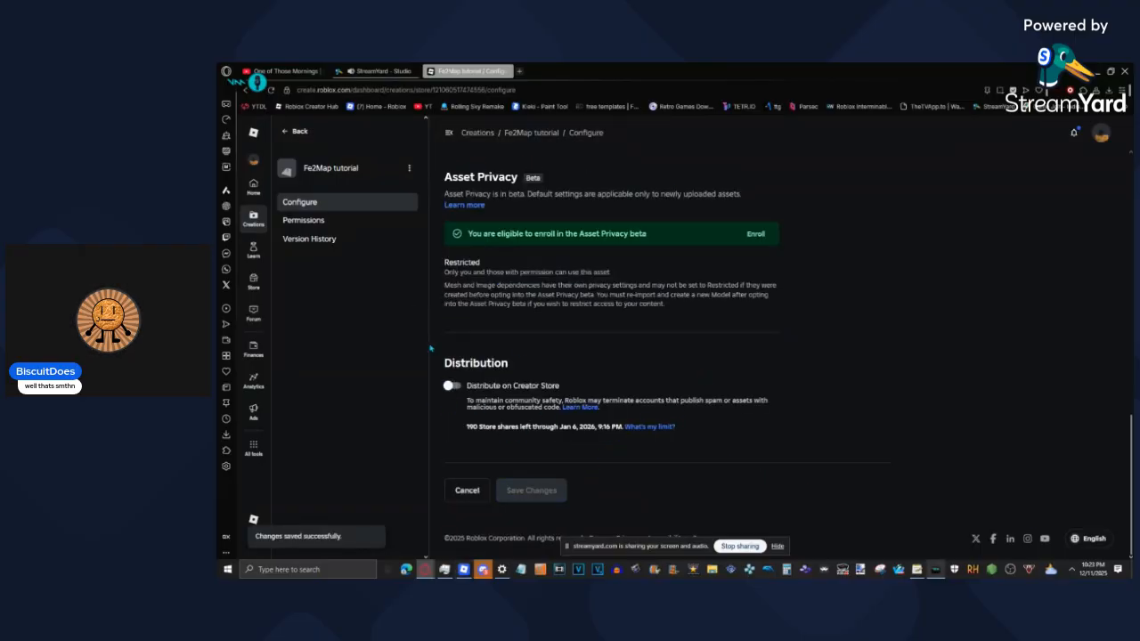
Step: Switch back to Roblox and try to load the map by its numeric ID, and with the short ID +nlpovzii
{"action": "left_click", "coordinate": [463, 569]}
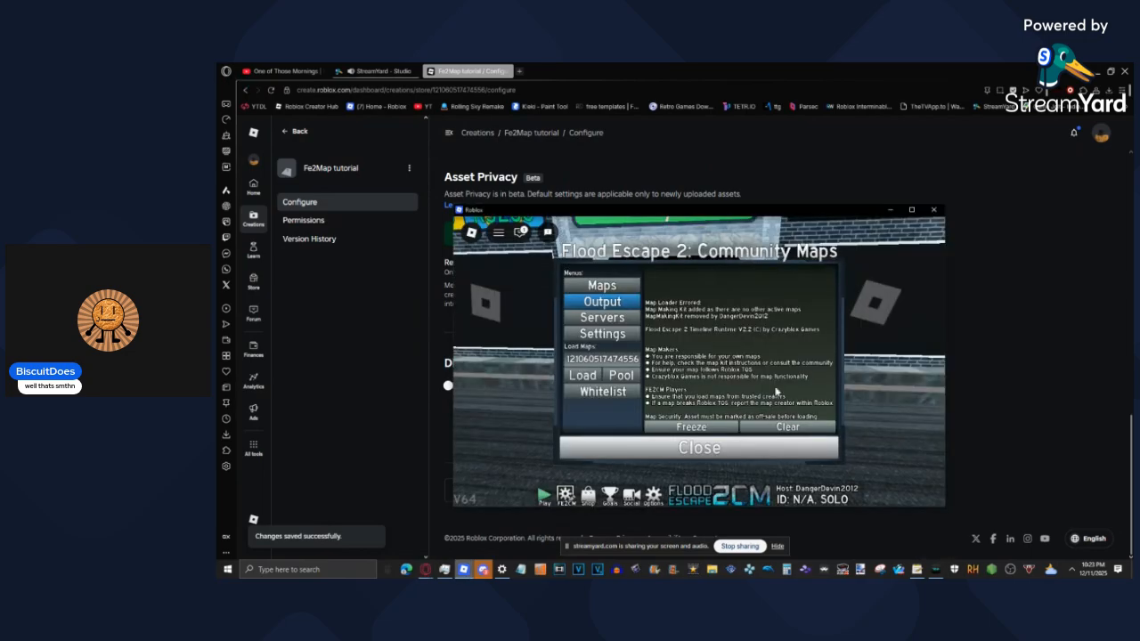
{"action": "left_click", "coordinate": [584, 377]}
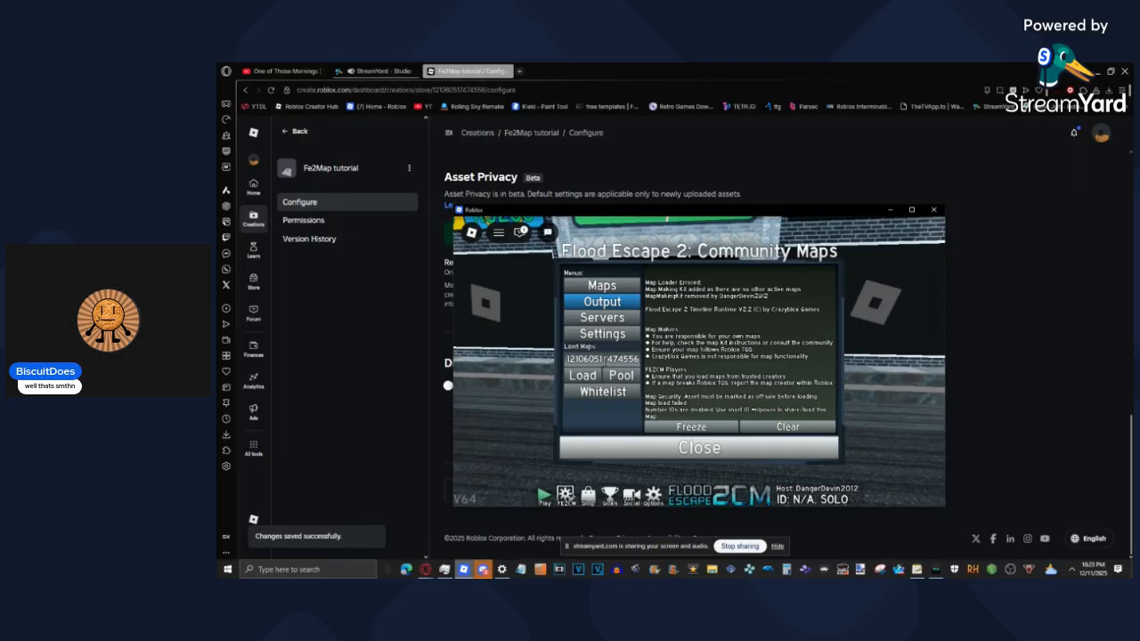
{"action": "left_click", "coordinate": [604, 359]}
{"action": "type", "text": "+nip"}
{"action": "type", "text": "p"}
{"action": "type", "text": "ov"}
{"action": "type", "text": "x"}
{"action": "key", "text": "BackSpace"}
{"action": "type", "text": "zii"}
{"action": "left_click", "coordinate": [584, 377]}
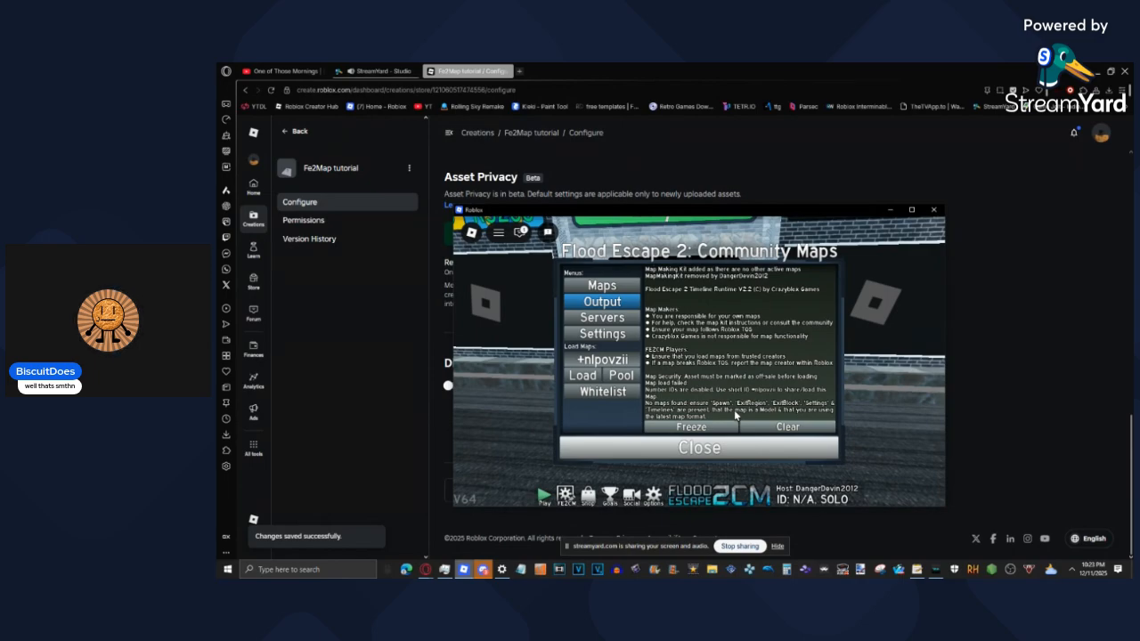
Step: Close the Community Maps menu, exit Roblox completely and switch to the StreamYard studio page
{"action": "left_click", "coordinate": [602, 359]}
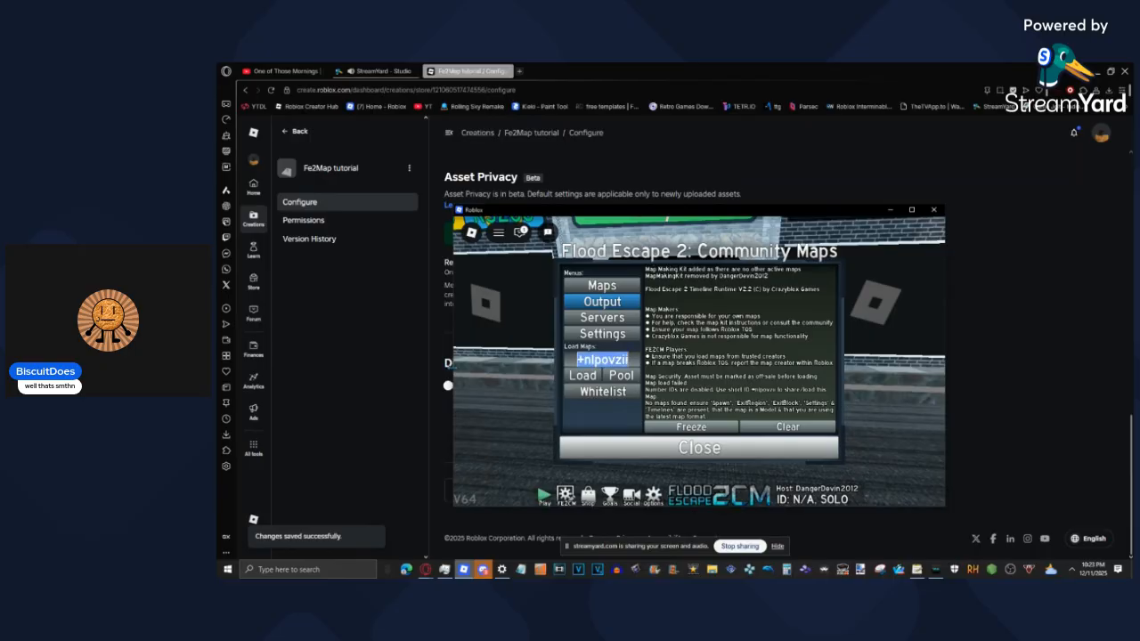
{"action": "left_click", "coordinate": [703, 448]}
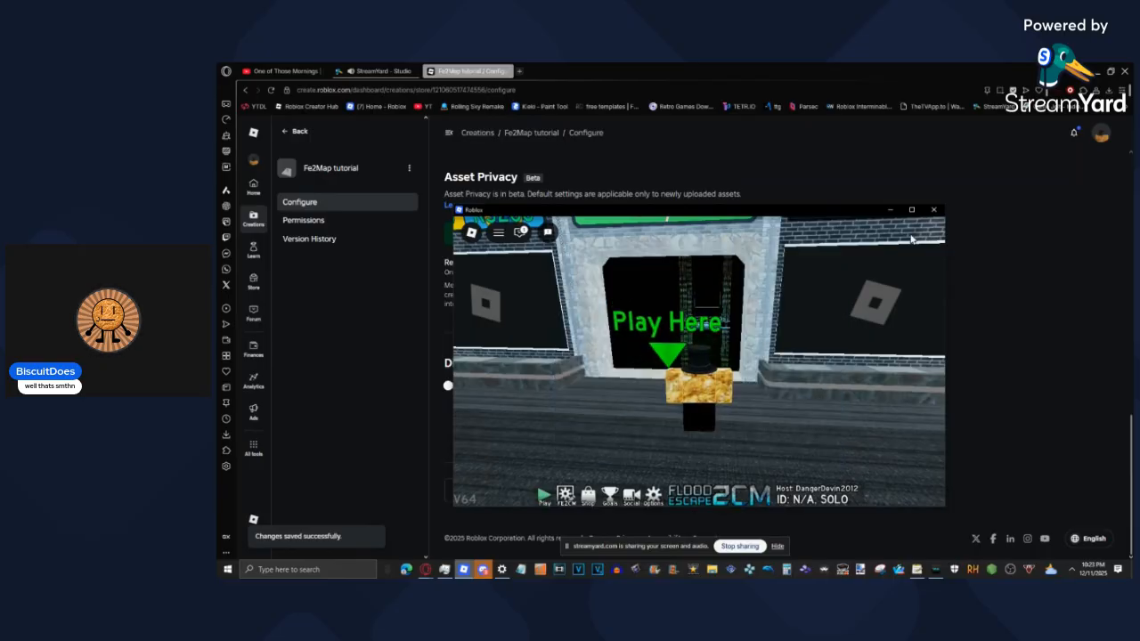
{"action": "left_click", "coordinate": [933, 210]}
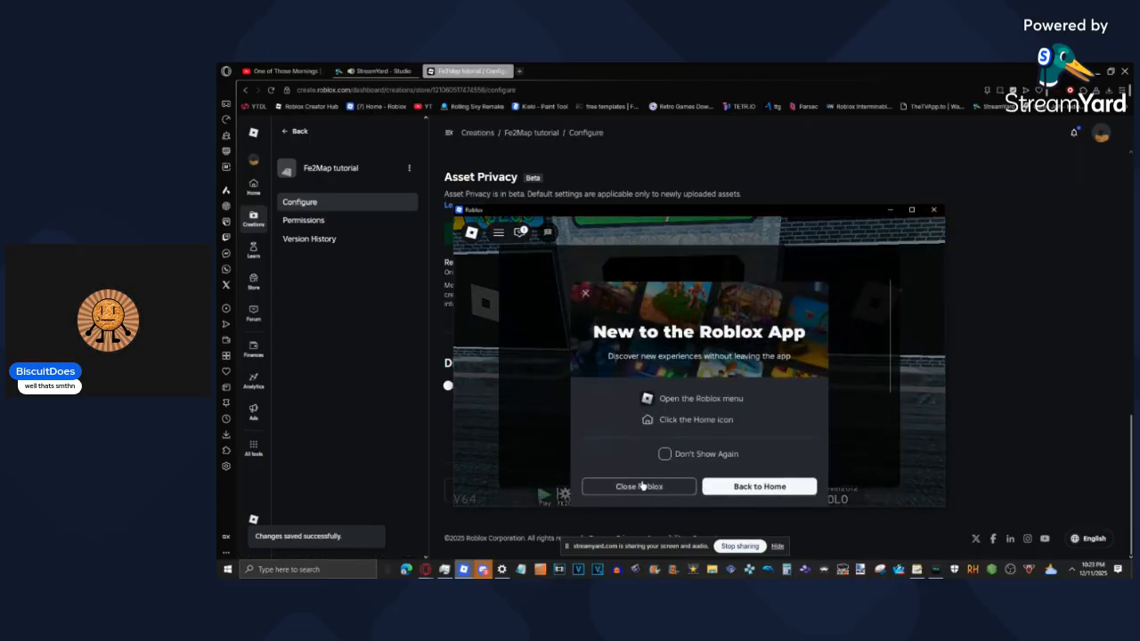
{"action": "left_click", "coordinate": [640, 486]}
{"action": "key", "text": "ctrl+shift+Tab"}
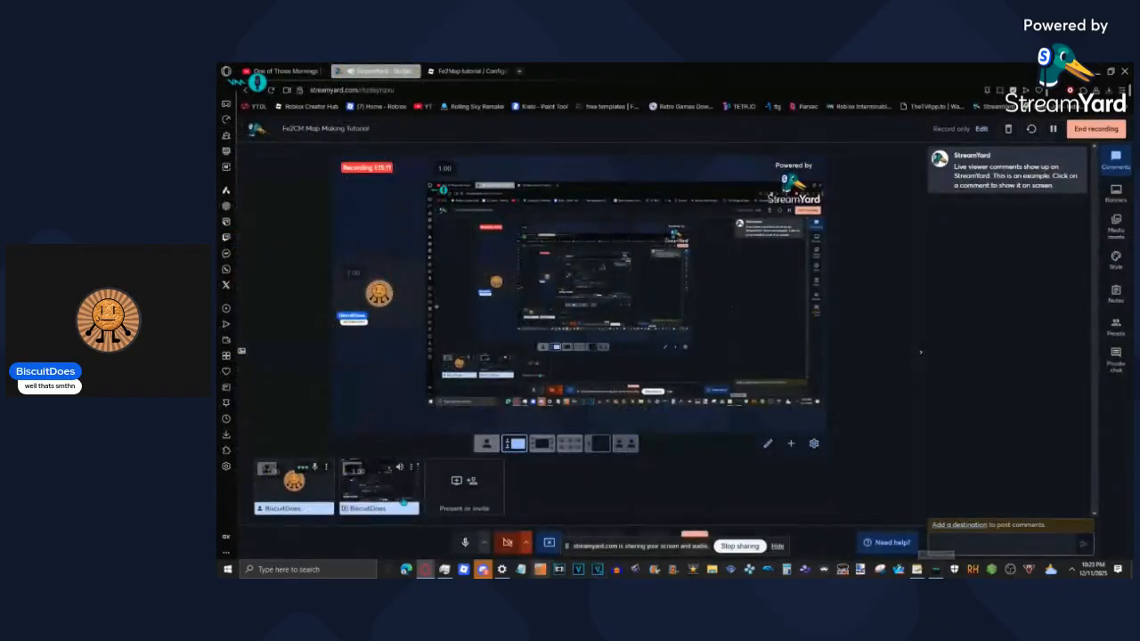
{"action": "left_click", "coordinate": [395, 486]}
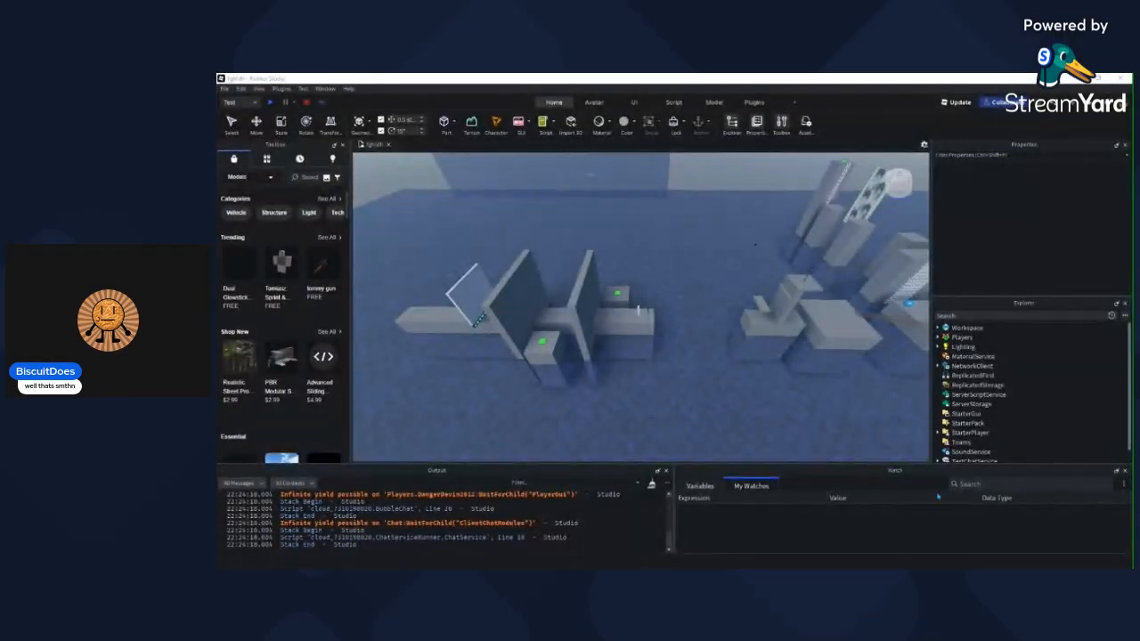
Step: Look over the map's platforms, walls and water from several sides in Roblox Studio
{"action": "right_click_drag", "start_coordinate": [700, 219], "coordinate": [701, 220]}
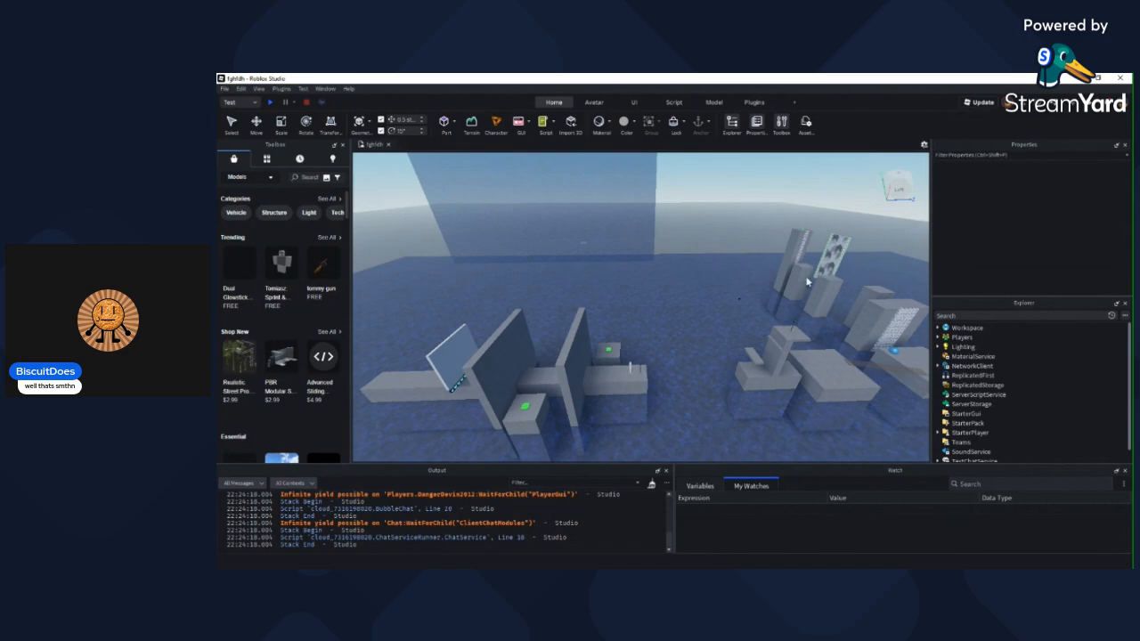
{"action": "right_click_drag", "start_coordinate": [768, 272], "coordinate": [687, 214]}
{"action": "key", "text": "w"}
{"action": "key", "text": "s"}
{"action": "key", "text": "s"}
{"action": "right_click_drag", "start_coordinate": [861, 298], "coordinate": [814, 317]}
{"action": "key", "text": "w"}
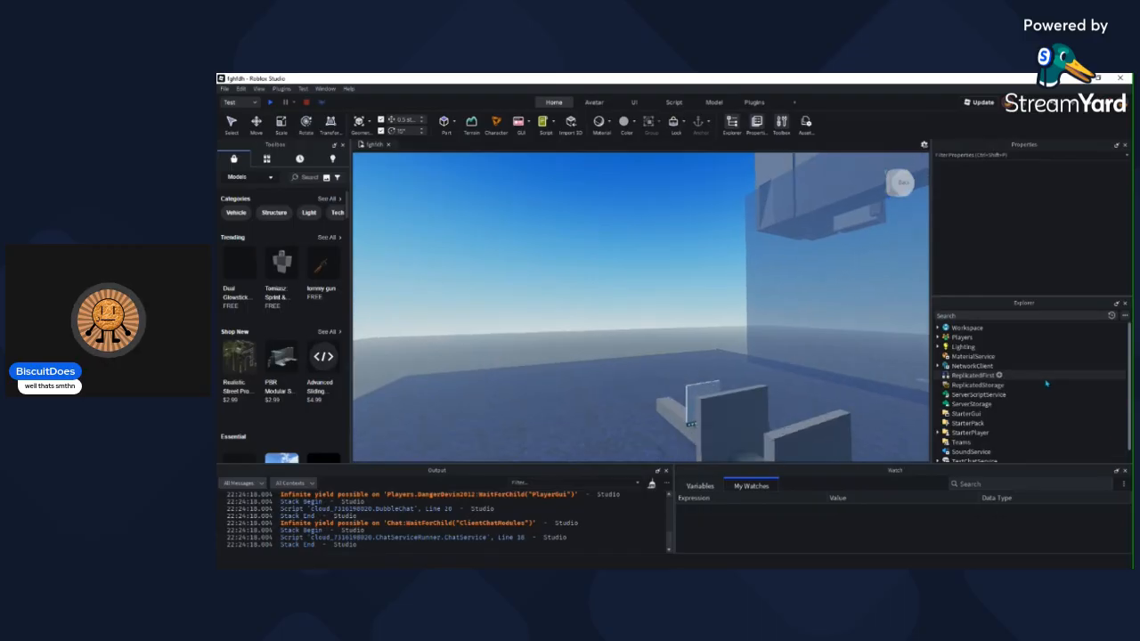
Step: Expand the Workspace and the Fe2Map model, and select its Settings folder to examine the attributes
{"action": "left_click", "coordinate": [939, 327]}
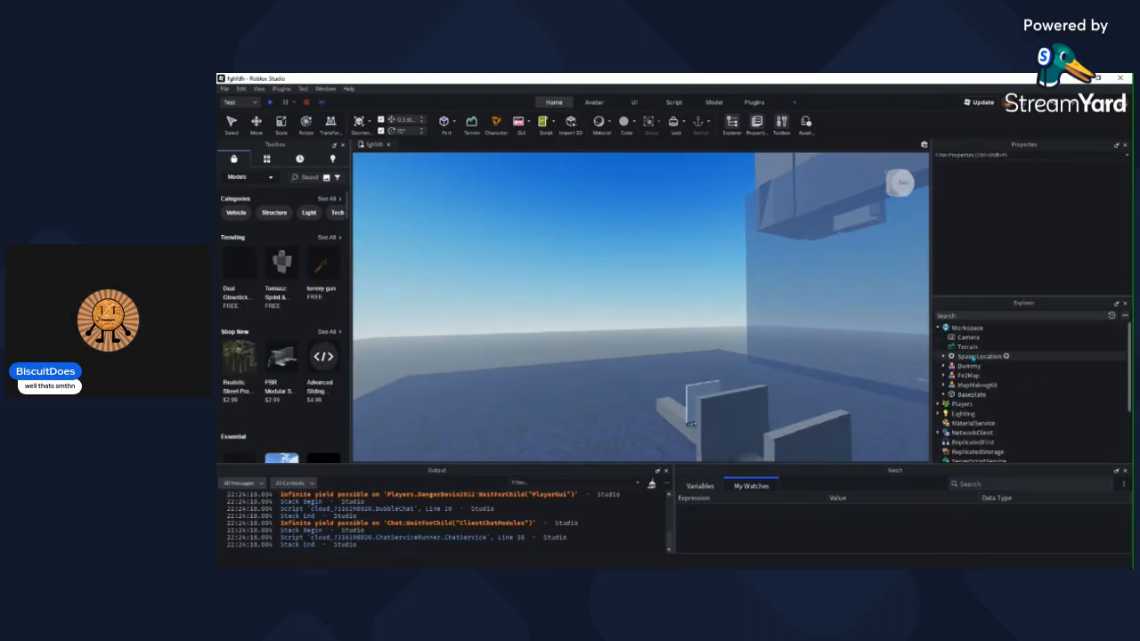
{"action": "left_click", "coordinate": [943, 375]}
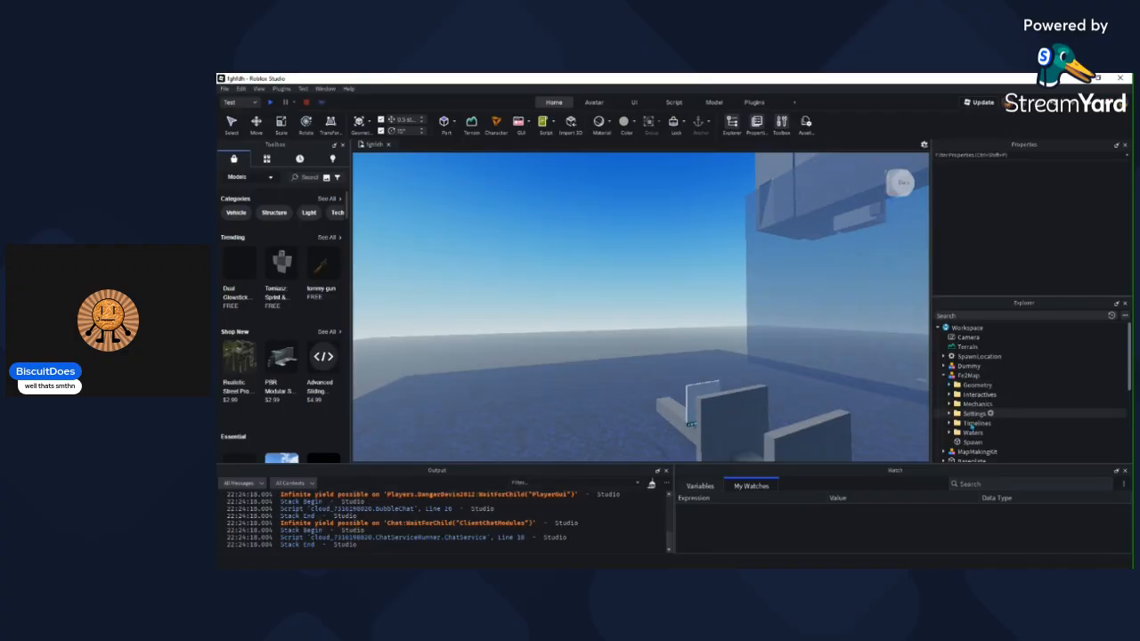
{"action": "left_click", "coordinate": [975, 413]}
{"action": "right_click_drag", "start_coordinate": [862, 375], "coordinate": [847, 337]}
{"action": "key", "text": "w"}
{"action": "scroll", "coordinate": [957, 229], "scroll_direction": "down", "scroll_amount": 2}
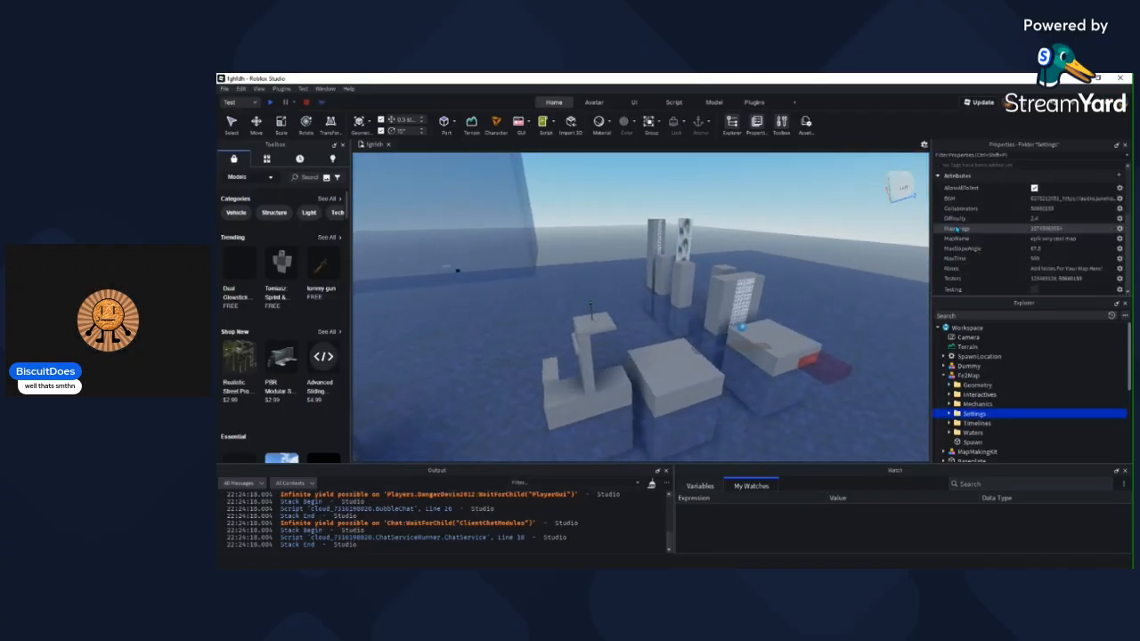
Step: Set the map Settings folder's Difficulty attribute to 2 and its MaxTime attribute to 121
{"action": "left_click", "coordinate": [1068, 258]}
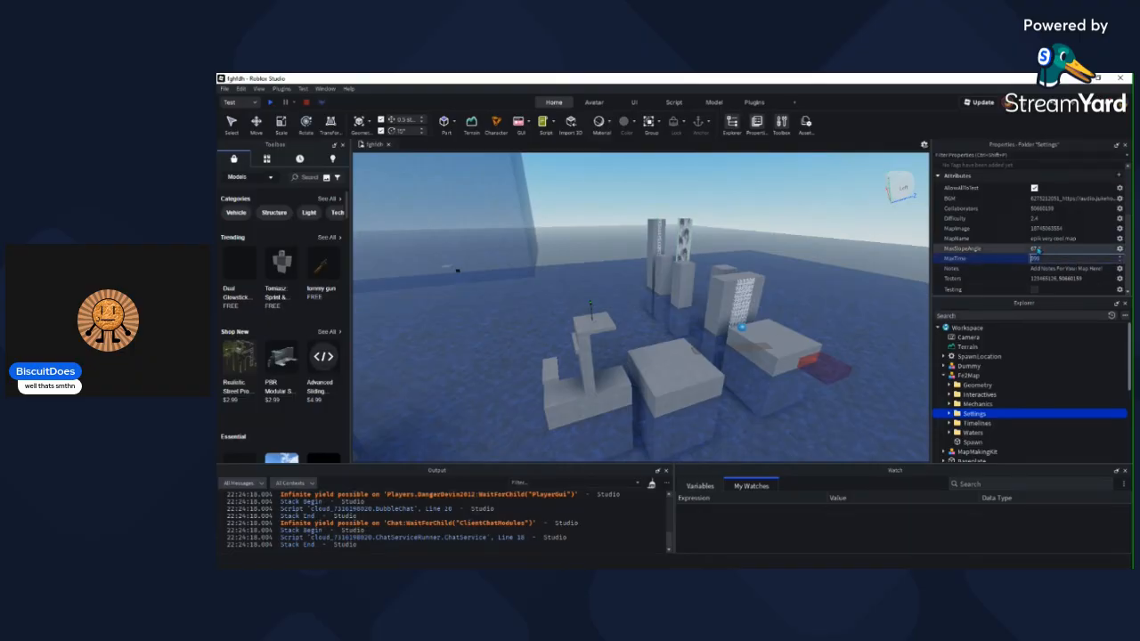
{"action": "left_click", "coordinate": [1042, 218]}
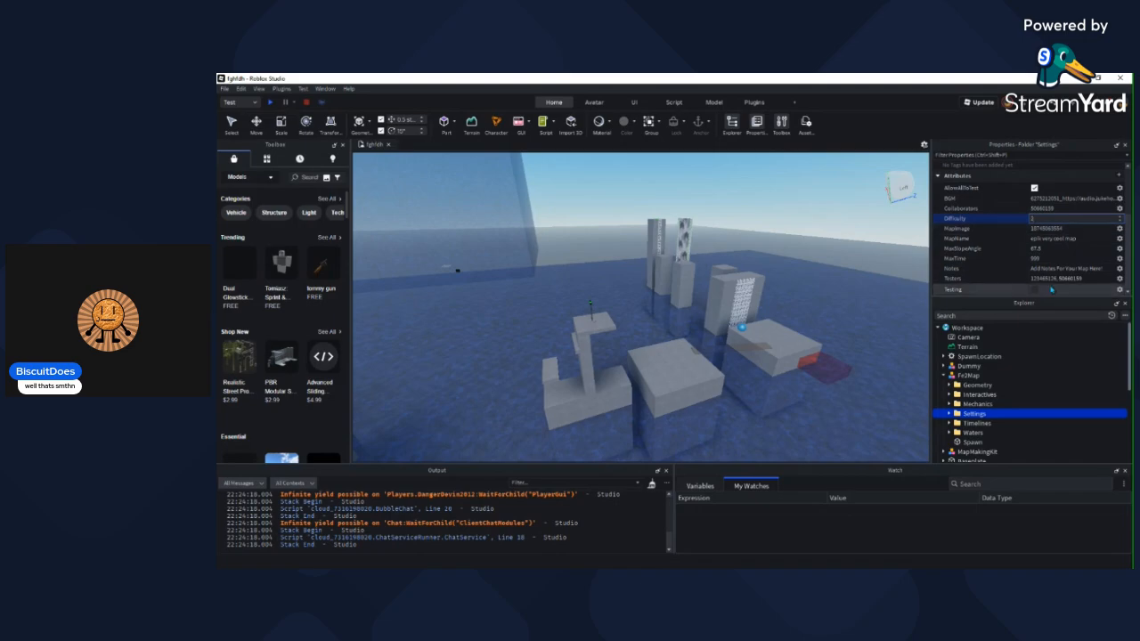
{"action": "left_click", "coordinate": [1048, 259]}
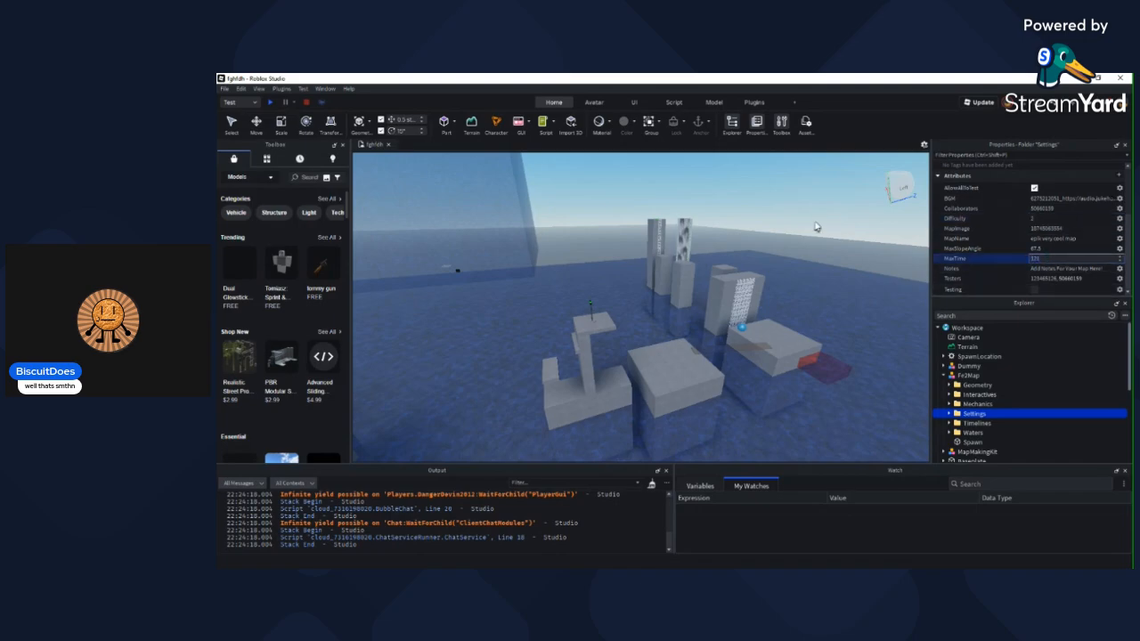
{"action": "key", "text": "Return"}
Step: Expand the map's Timelines and ButtonTimelines folders and examine the contents of the BUTTON 01 and BUTTON 03 timelines
{"action": "scroll", "coordinate": [781, 326], "scroll_direction": "up", "scroll_amount": 3}
{"action": "right_click_drag", "start_coordinate": [781, 326], "coordinate": [763, 334]}
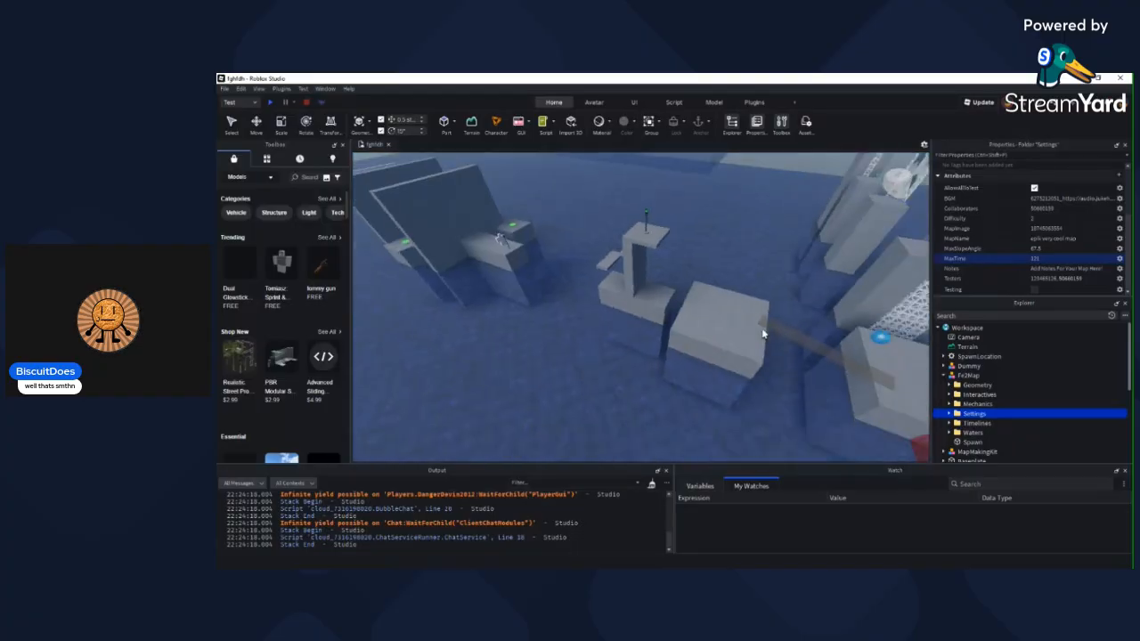
{"action": "scroll", "coordinate": [763, 334], "scroll_direction": "down", "scroll_amount": 3}
{"action": "right_click_drag", "start_coordinate": [800, 249], "coordinate": [853, 249]}
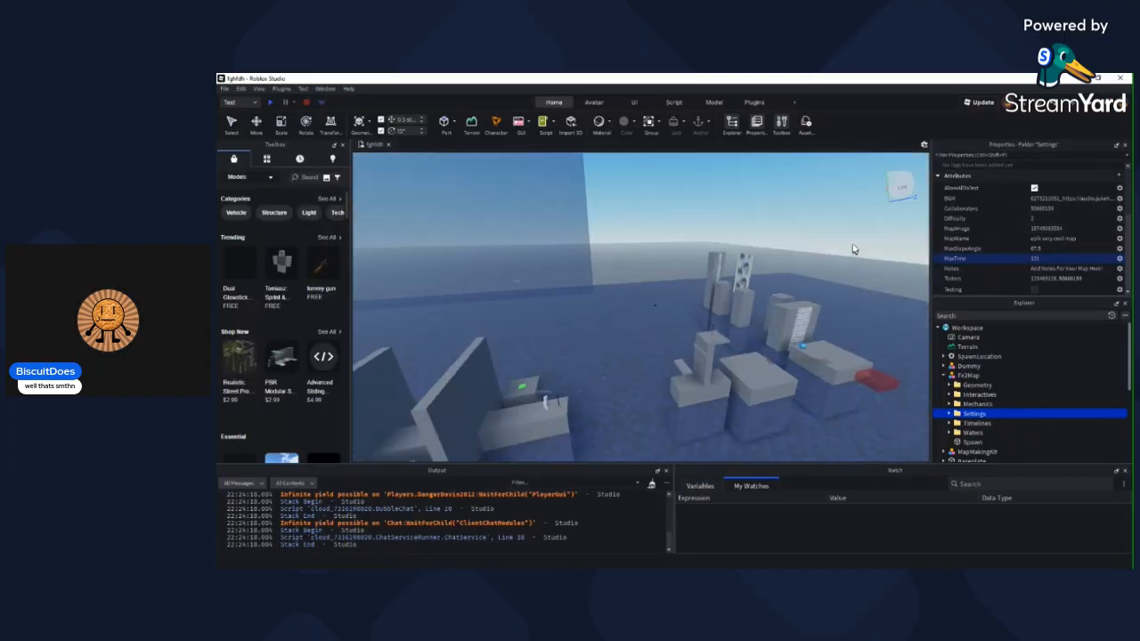
{"action": "left_click", "coordinate": [940, 423]}
{"action": "left_click", "coordinate": [950, 423]}
{"action": "left_click", "coordinate": [951, 433]}
{"action": "left_click", "coordinate": [955, 432]}
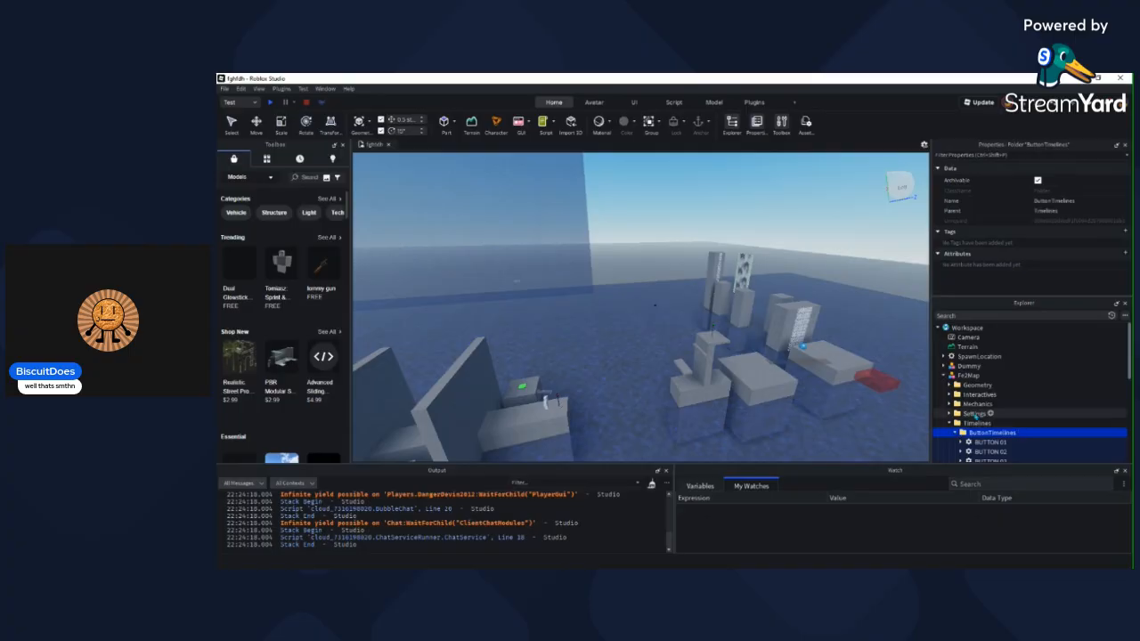
{"action": "scroll", "coordinate": [971, 416], "scroll_direction": "down", "scroll_amount": 1}
{"action": "left_click", "coordinate": [961, 416]}
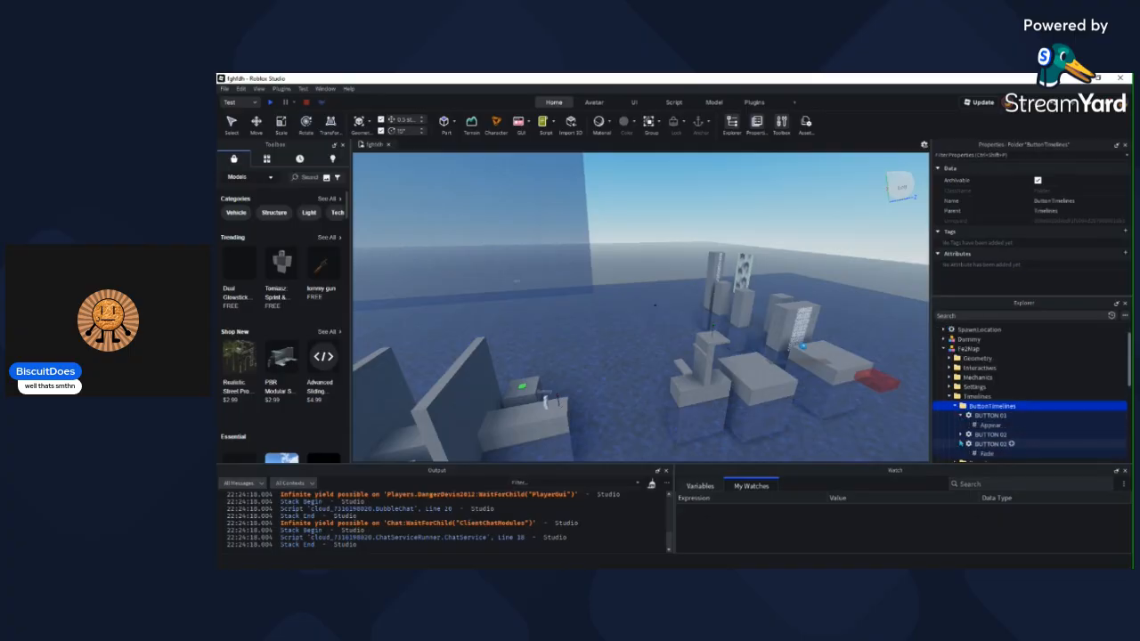
{"action": "left_click", "coordinate": [961, 442]}
{"action": "left_click", "coordinate": [961, 443]}
{"action": "left_click", "coordinate": [960, 415]}
{"action": "scroll", "coordinate": [971, 423], "scroll_direction": "down", "scroll_amount": 1}
Step: Examine the Flood_Timeline configuration's attributes and its list of XFrame entries, and collapse it again
{"action": "left_click", "coordinate": [971, 427]}
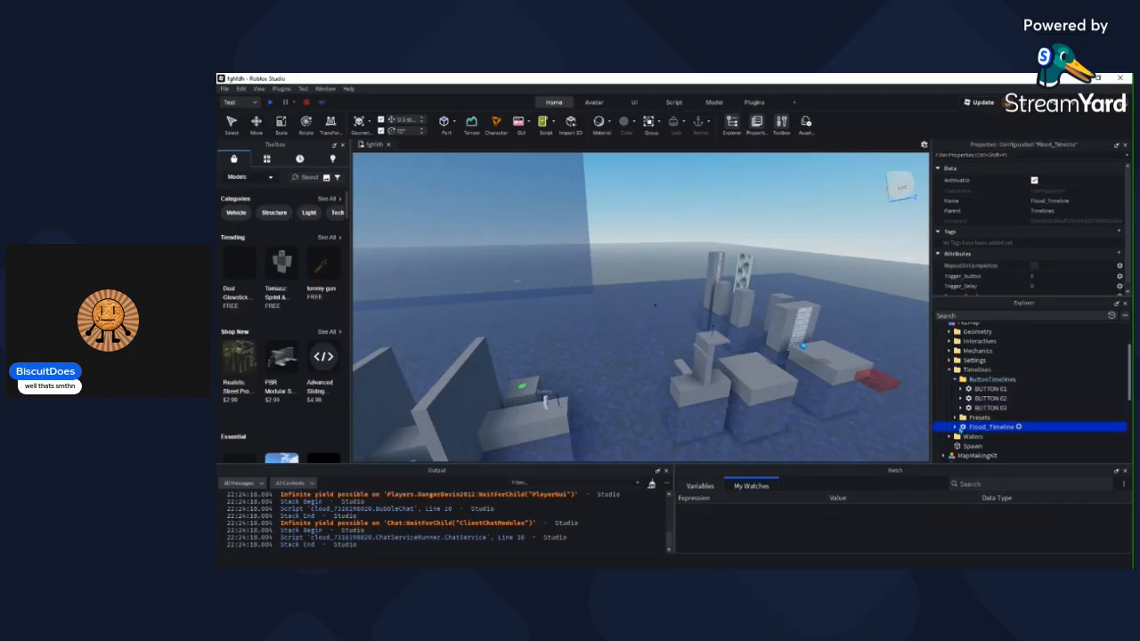
{"action": "left_click", "coordinate": [955, 427]}
{"action": "left_click", "coordinate": [979, 437]}
{"action": "left_click", "coordinate": [978, 436]}
{"action": "left_click", "coordinate": [974, 427]}
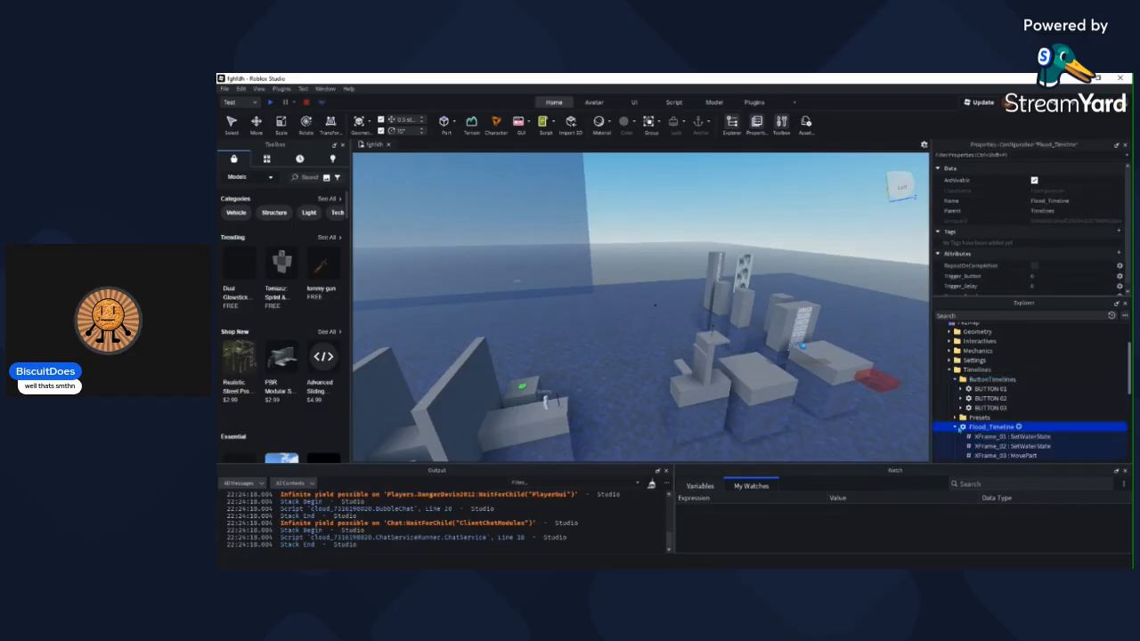
{"action": "left_click", "coordinate": [955, 427]}
Step: Find the Spawn part in Fe2Map, focus the view on it and look over the surrounding platforms
{"action": "right_click_drag", "start_coordinate": [855, 391], "coordinate": [781, 392]}
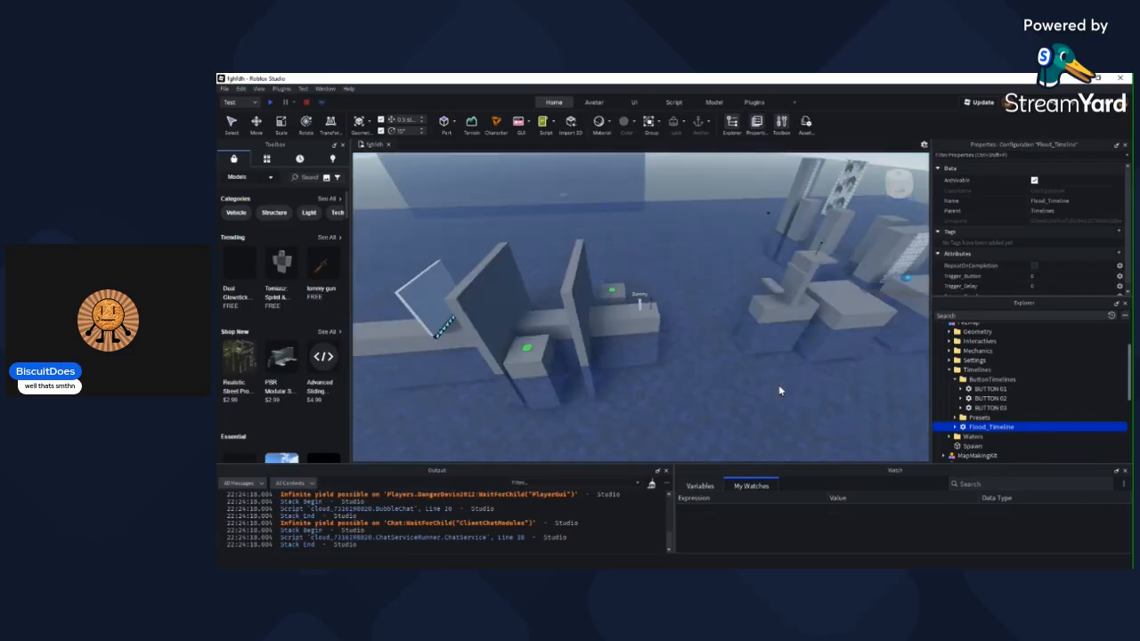
{"action": "scroll", "coordinate": [973, 369], "scroll_direction": "up", "scroll_amount": 2}
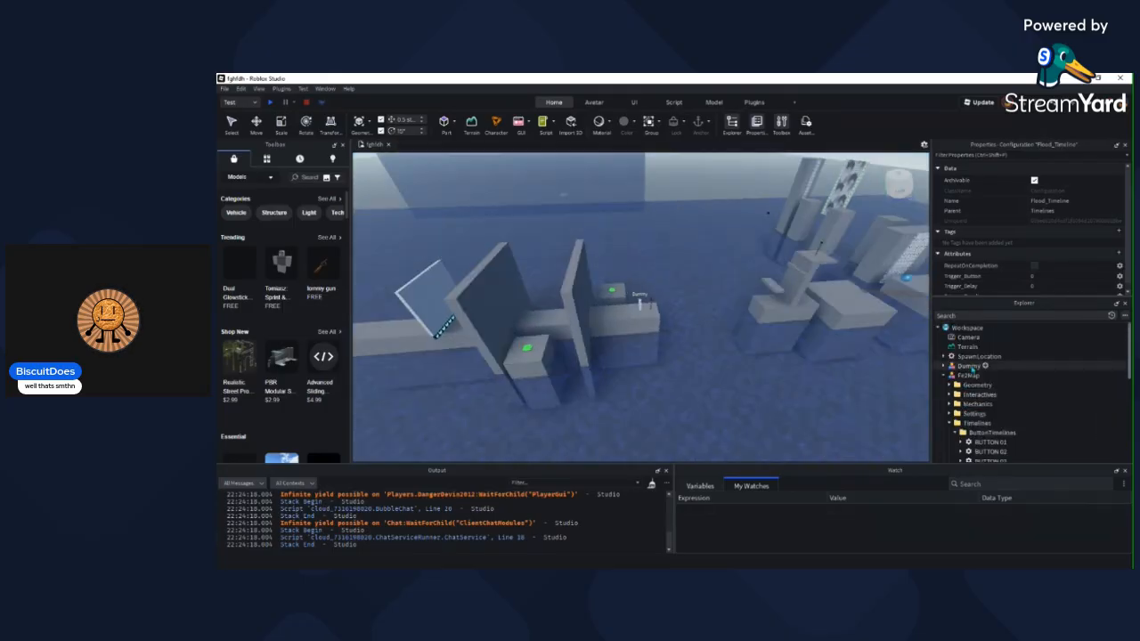
{"action": "scroll", "coordinate": [971, 369], "scroll_direction": "down", "scroll_amount": 5}
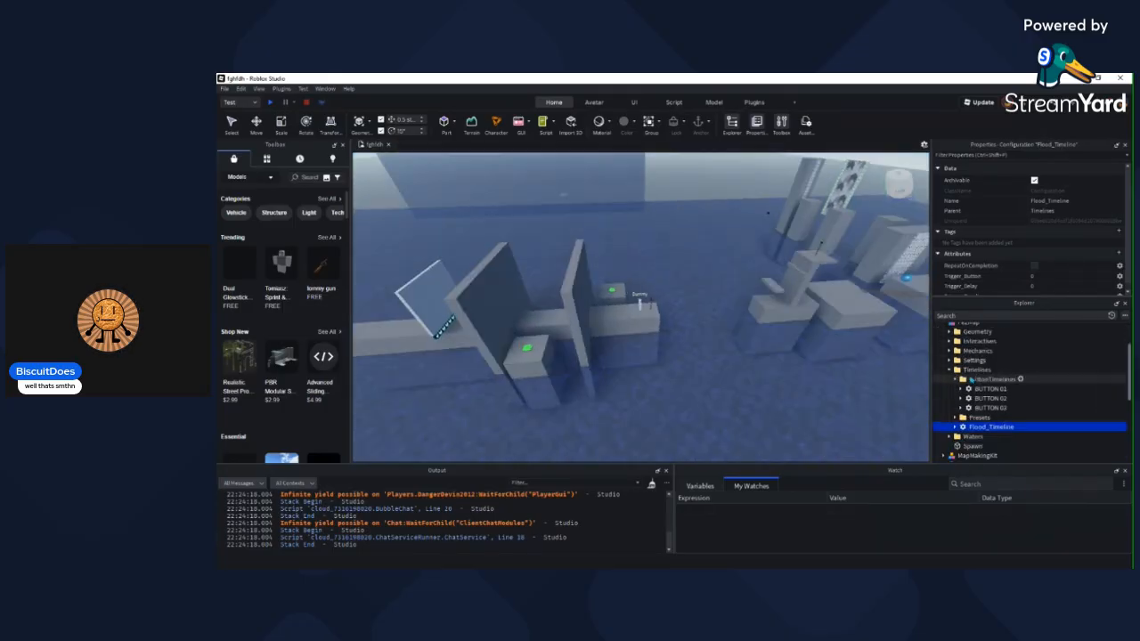
{"action": "double_click", "coordinate": [972, 366]}
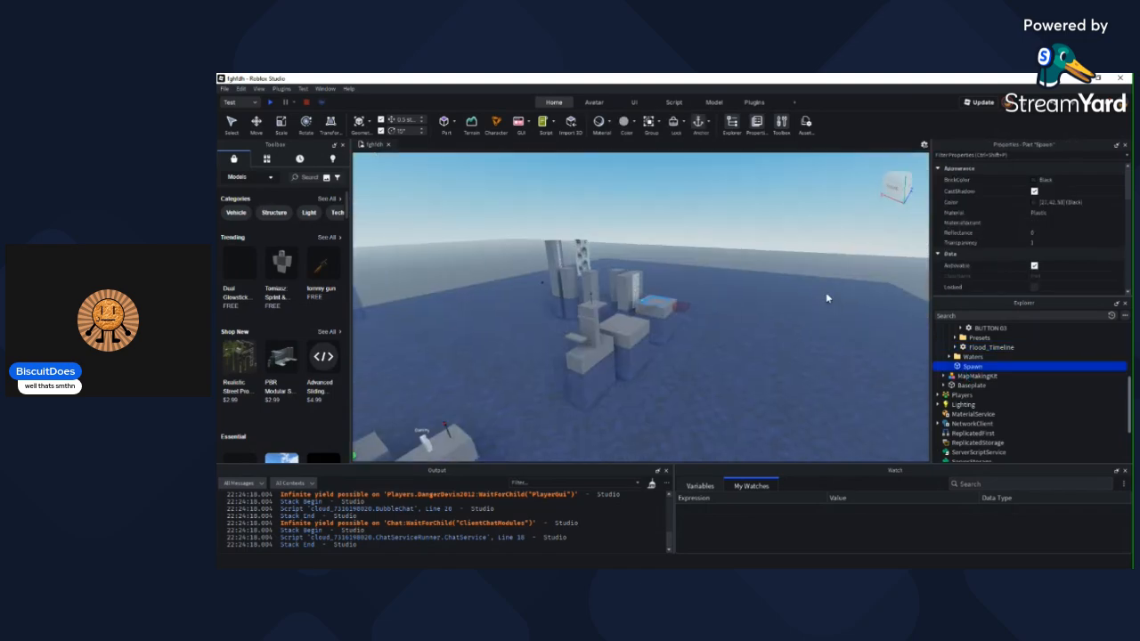
{"action": "scroll", "coordinate": [731, 274], "scroll_direction": "up", "scroll_amount": 2}
{"action": "scroll", "coordinate": [730, 276], "scroll_direction": "up", "scroll_amount": 3}
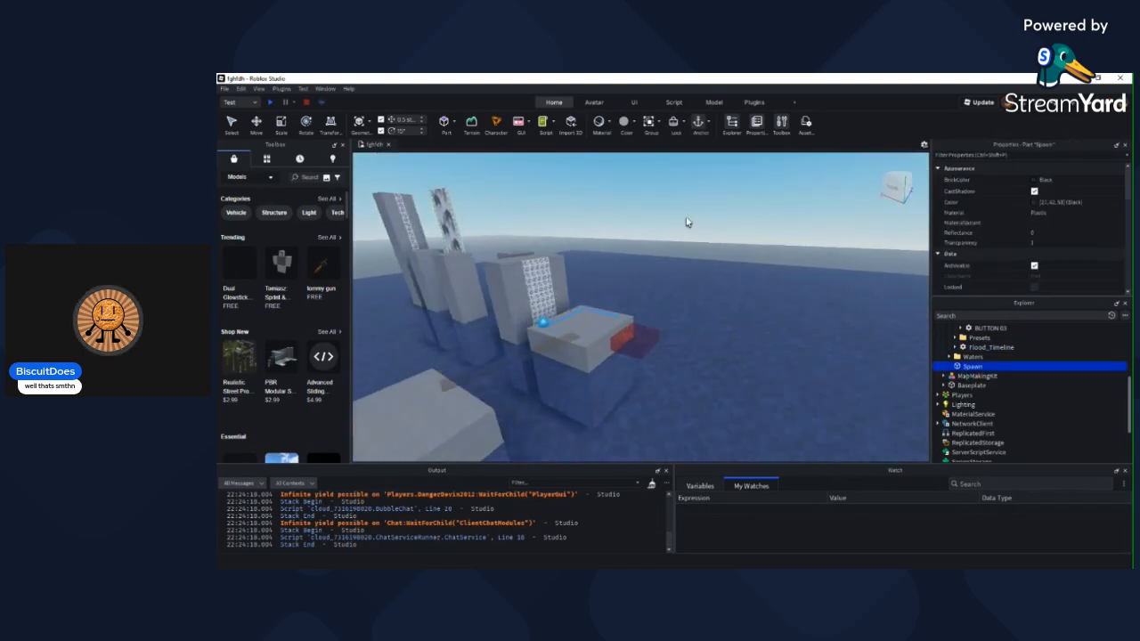
{"action": "scroll", "coordinate": [971, 383], "scroll_direction": "up", "scroll_amount": 5}
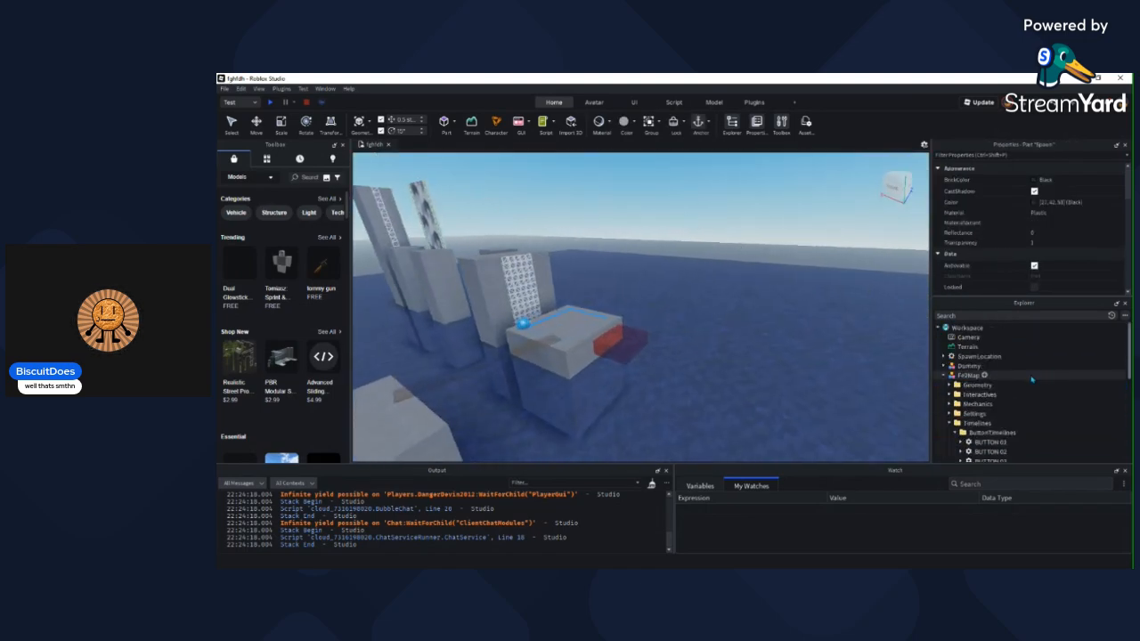
Step: Save the Fe2Map model to Roblox by overwriting the existing Fe2Map tutorial asset, and close the Asset Configuration dialog
{"action": "left_click", "coordinate": [965, 376]}
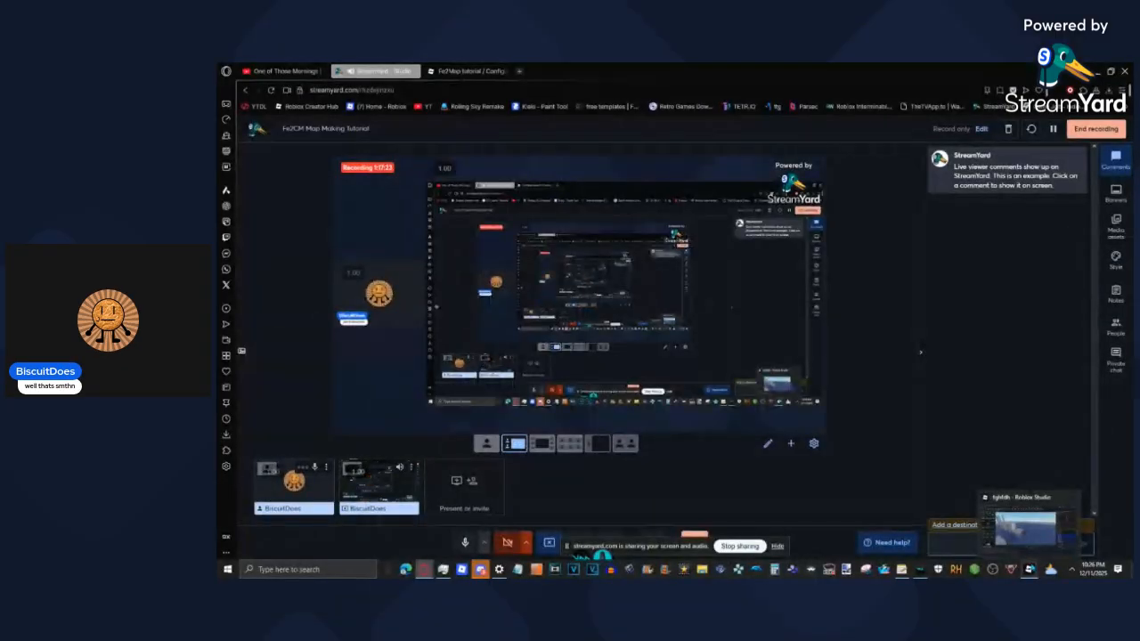
{"action": "left_click", "coordinate": [1029, 569]}
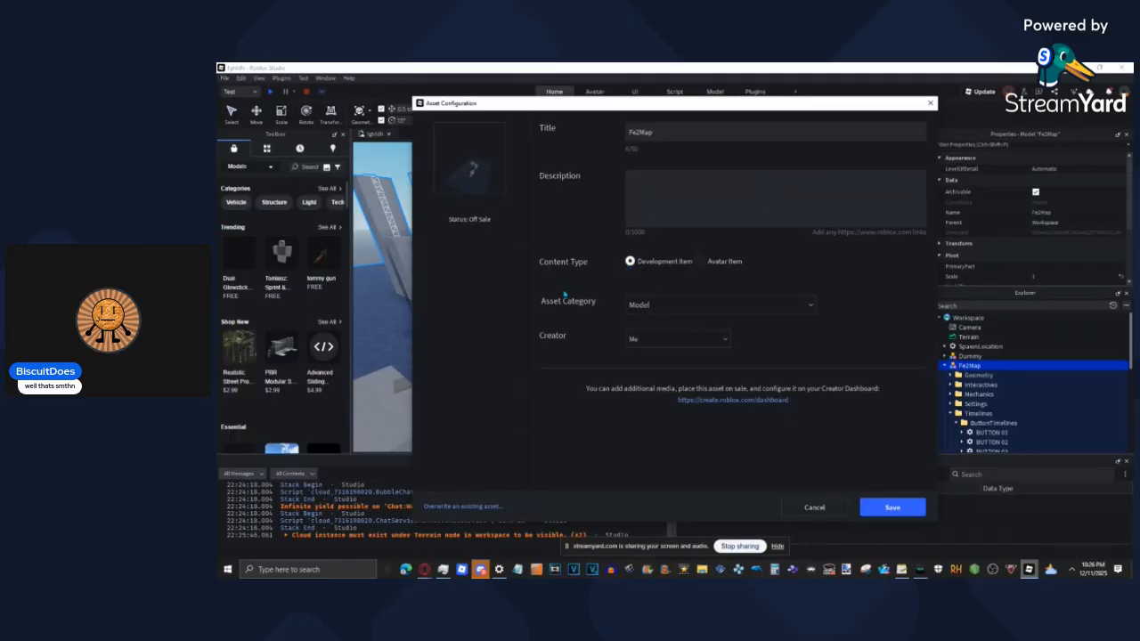
{"action": "left_click", "coordinate": [670, 308]}
{"action": "left_click", "coordinate": [487, 506]}
{"action": "left_click", "coordinate": [580, 229]}
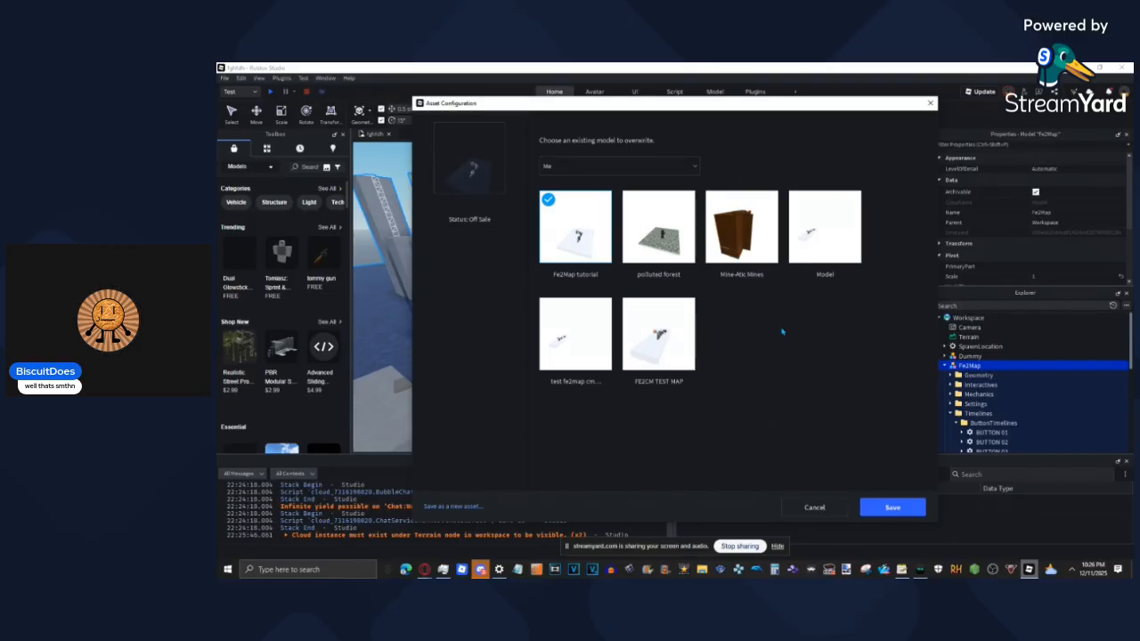
{"action": "left_click", "coordinate": [893, 507]}
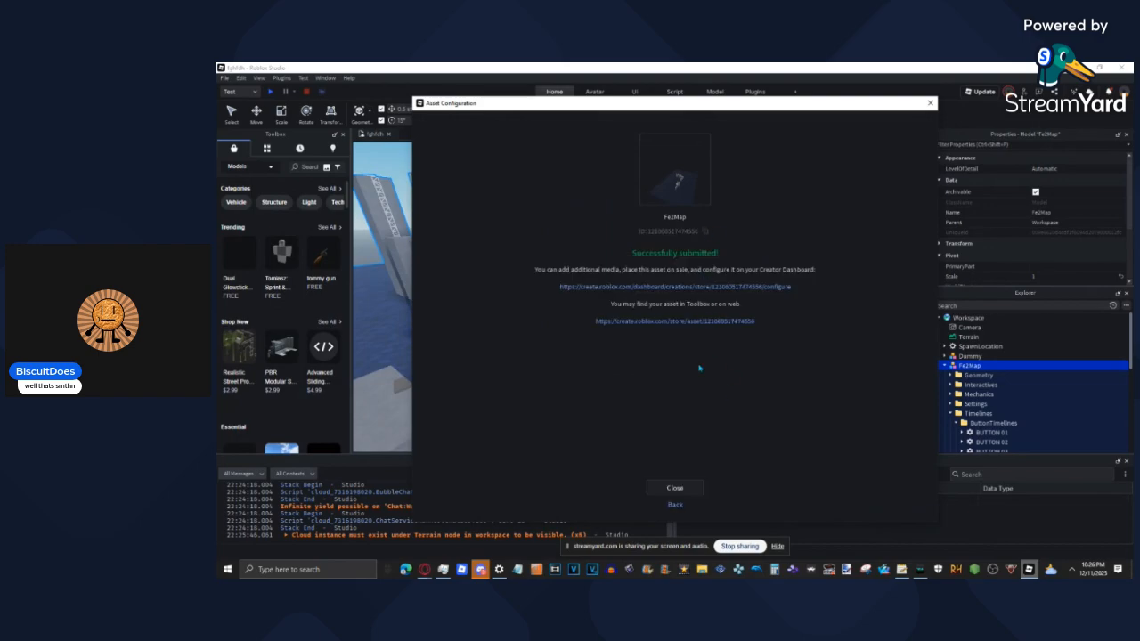
{"action": "left_click", "coordinate": [685, 490]}
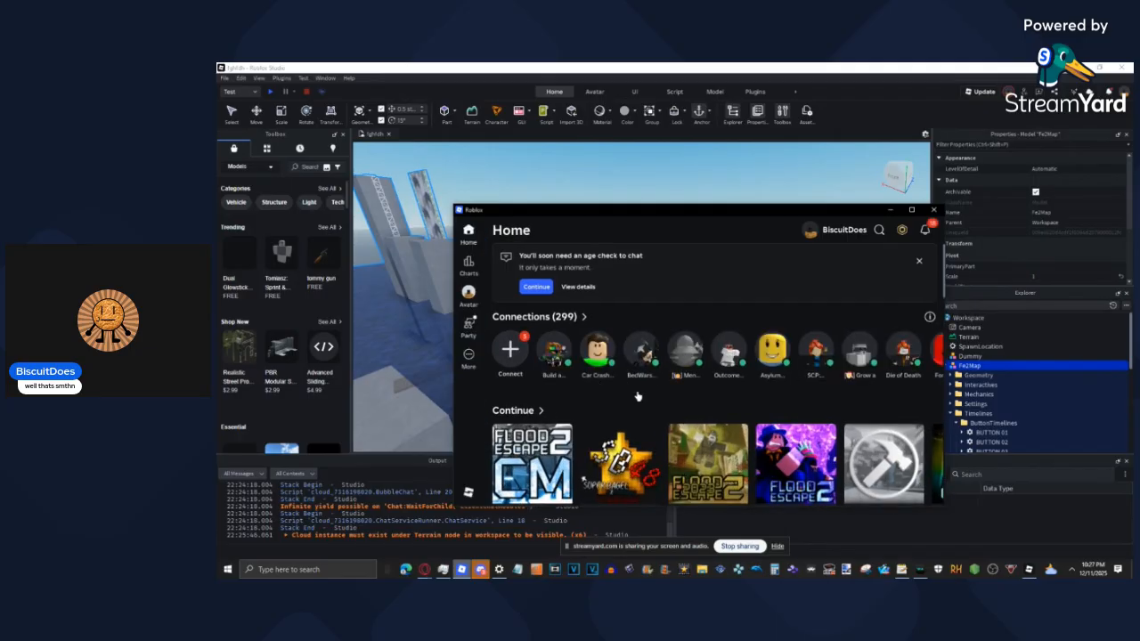
Step: Launch Flood Escape 2 Community Maps, clear its map ID field and look up the asset ID on the Fe2Map tutorial configuration page
{"action": "left_click", "coordinate": [521, 497]}
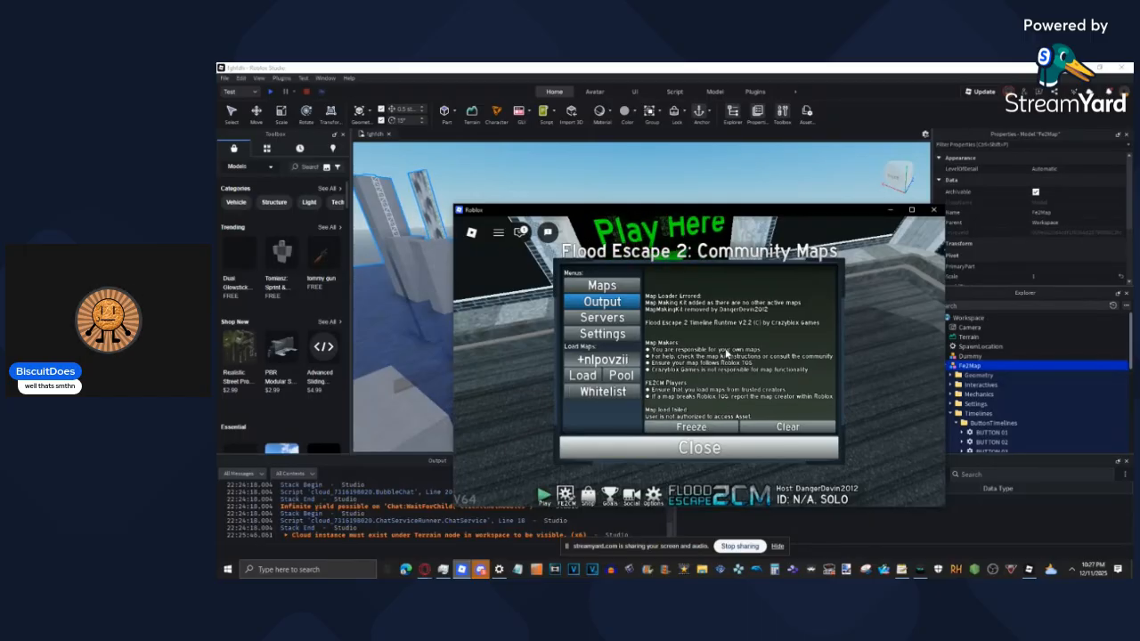
{"action": "left_click", "coordinate": [602, 359]}
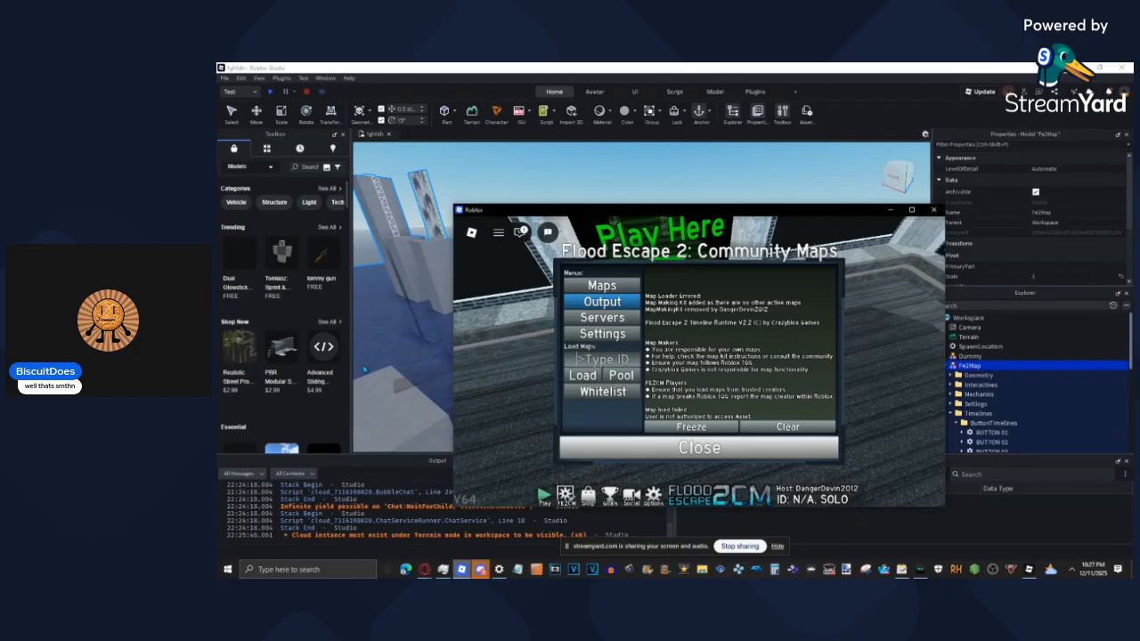
{"action": "left_click", "coordinate": [424, 570]}
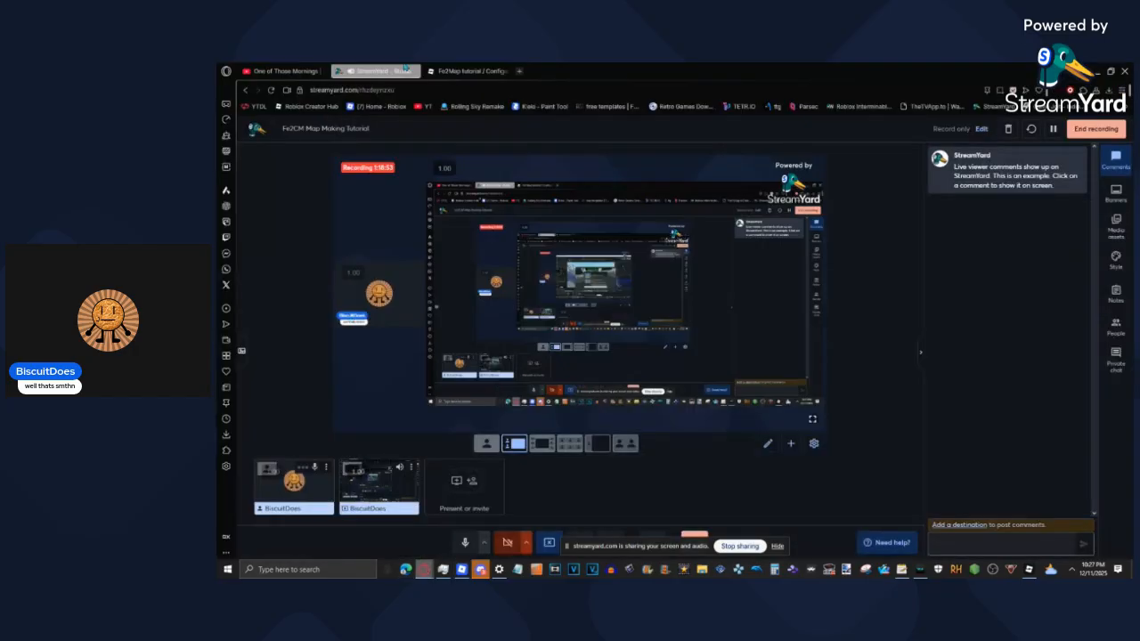
{"action": "left_click", "coordinate": [458, 71]}
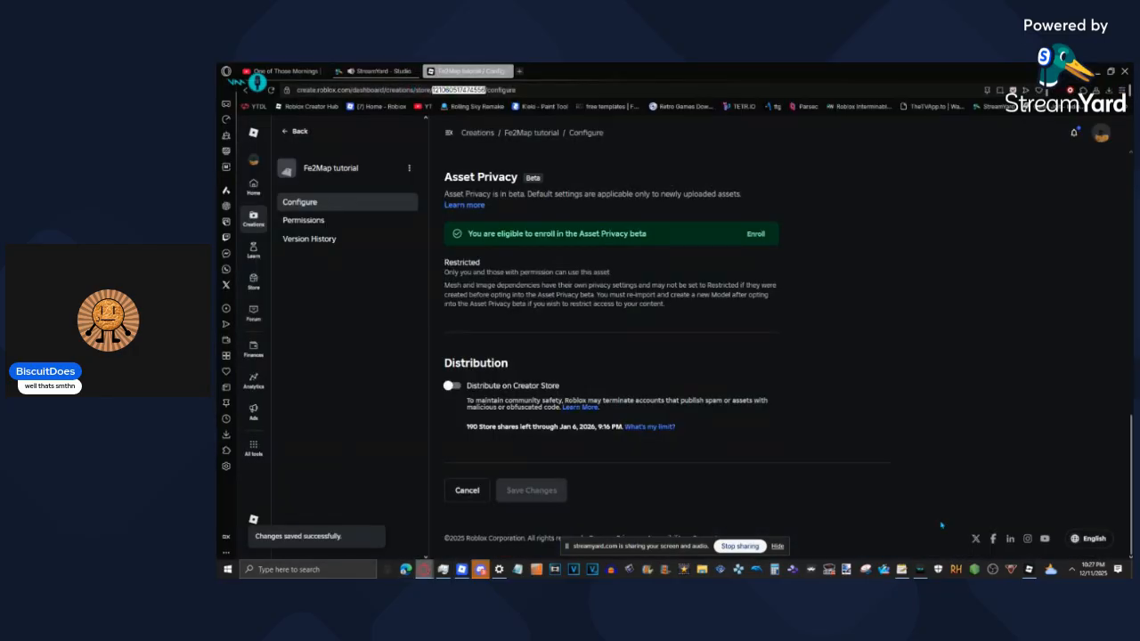
{"action": "mouse_move", "coordinate": [1031, 571]}
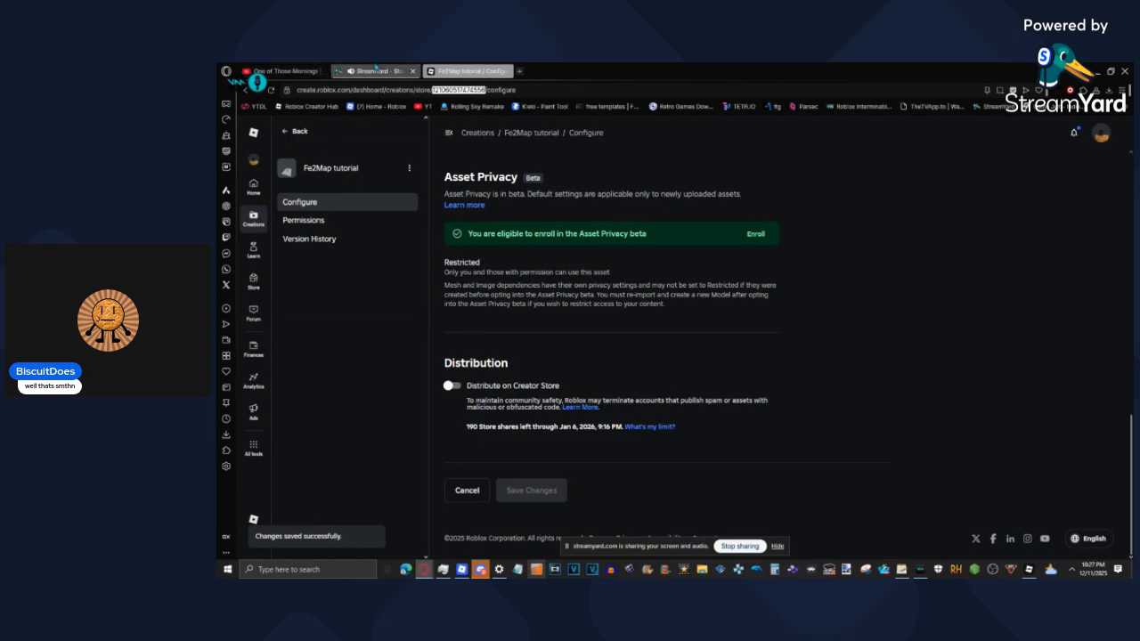
{"action": "left_click", "coordinate": [374, 71]}
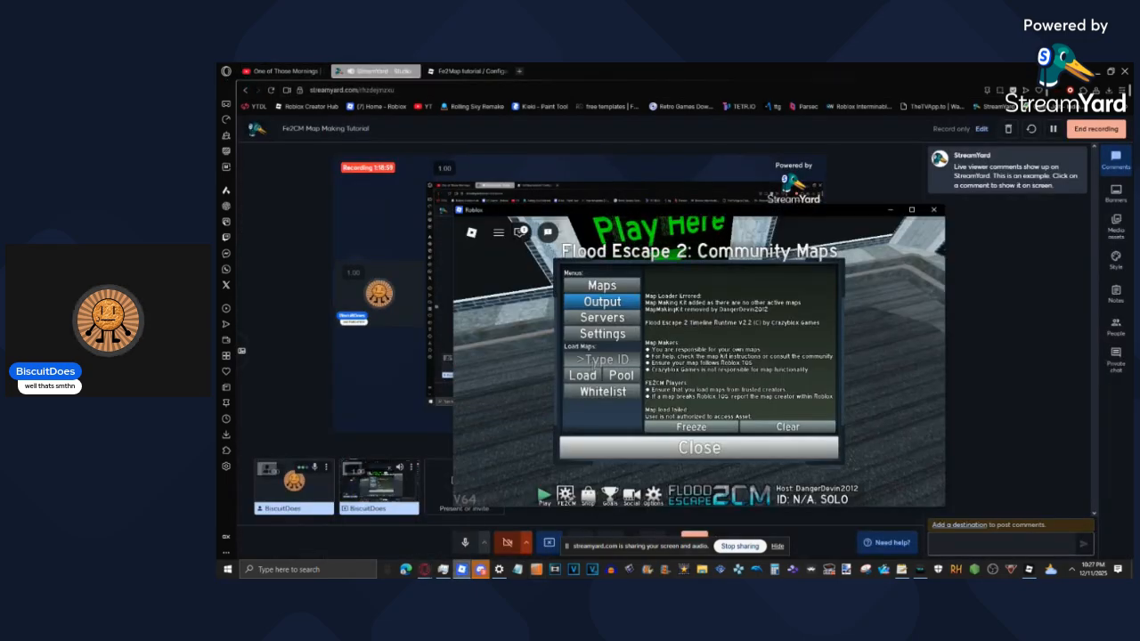
Step: Try to load the map in Community Maps by its numeric ID and by the short ID +nlpovzii, and close the menu
{"action": "left_click", "coordinate": [586, 377]}
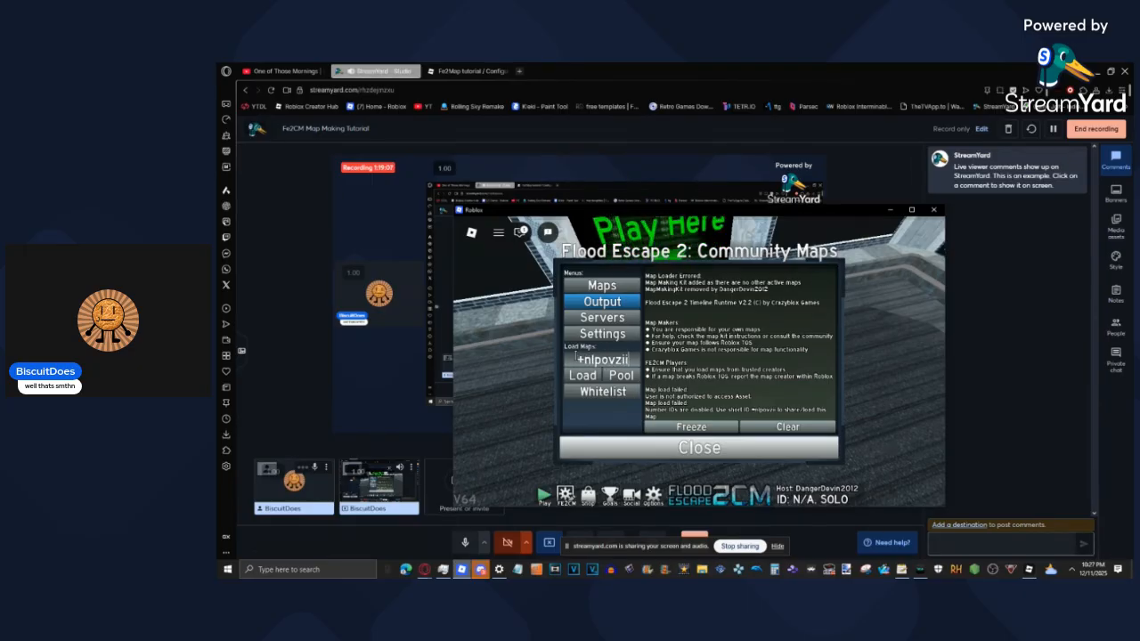
{"action": "left_click", "coordinate": [585, 378]}
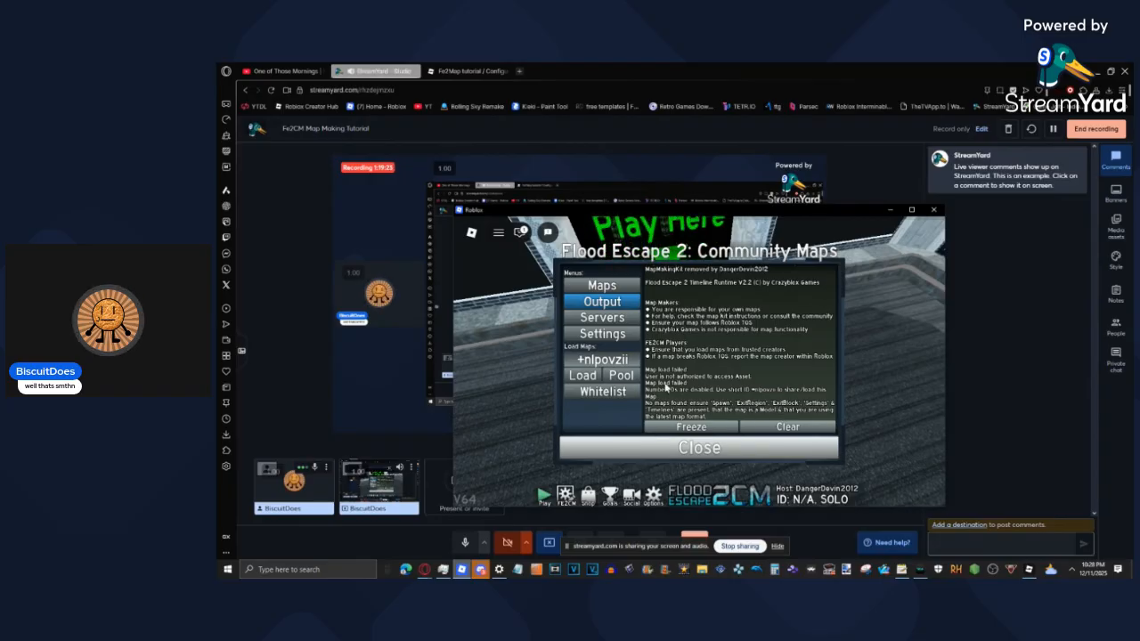
{"action": "left_click", "coordinate": [774, 458]}
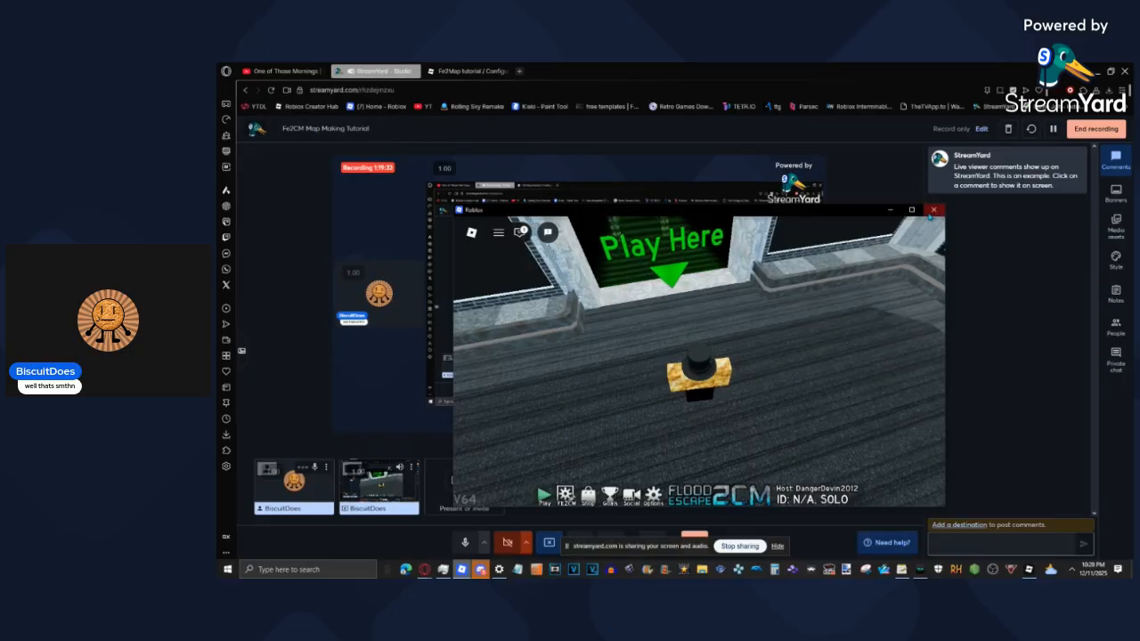
Step: Switch to Roblox Studio and convert the selected Fe2Map model with the FE2CM Converter plugin's map porting command
{"action": "left_click", "coordinate": [1028, 569]}
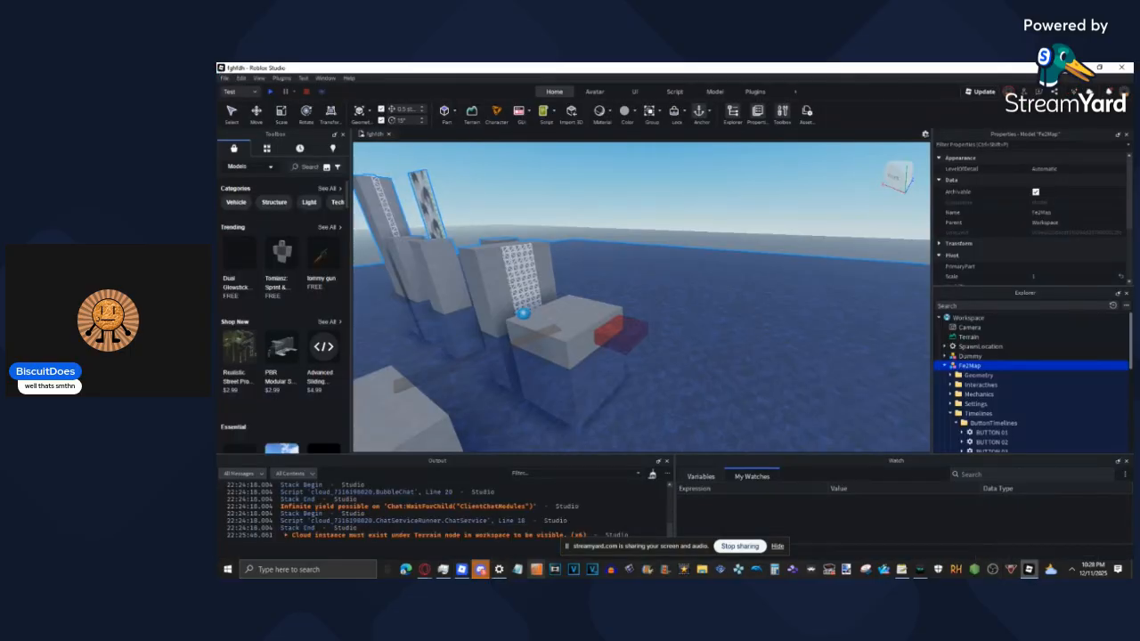
{"action": "left_click", "coordinate": [281, 79]}
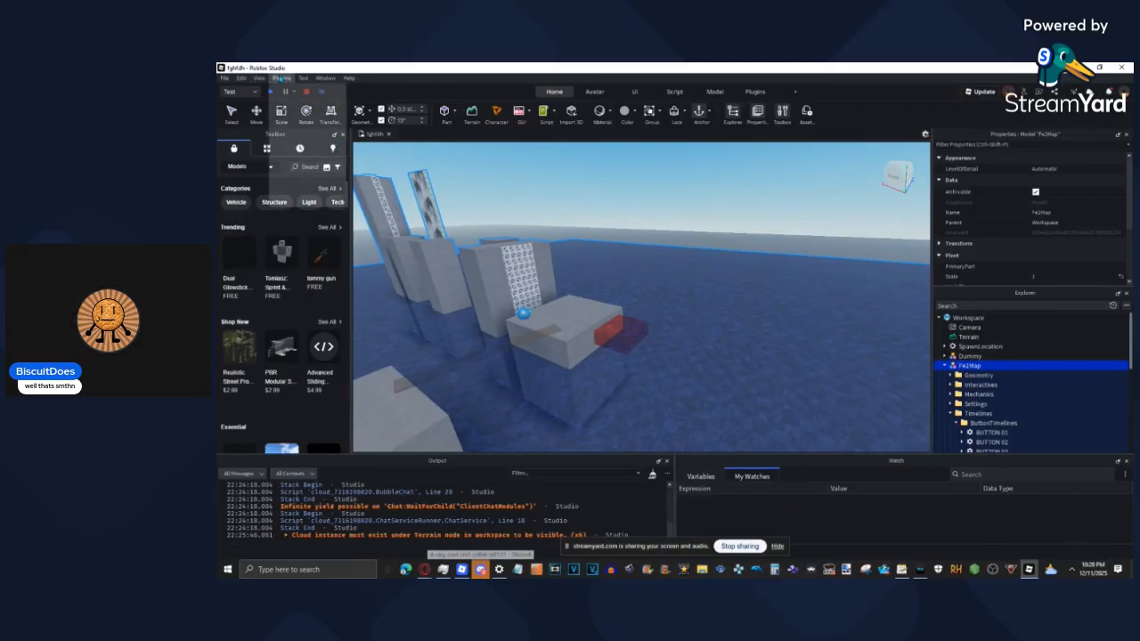
{"action": "left_click", "coordinate": [969, 370]}
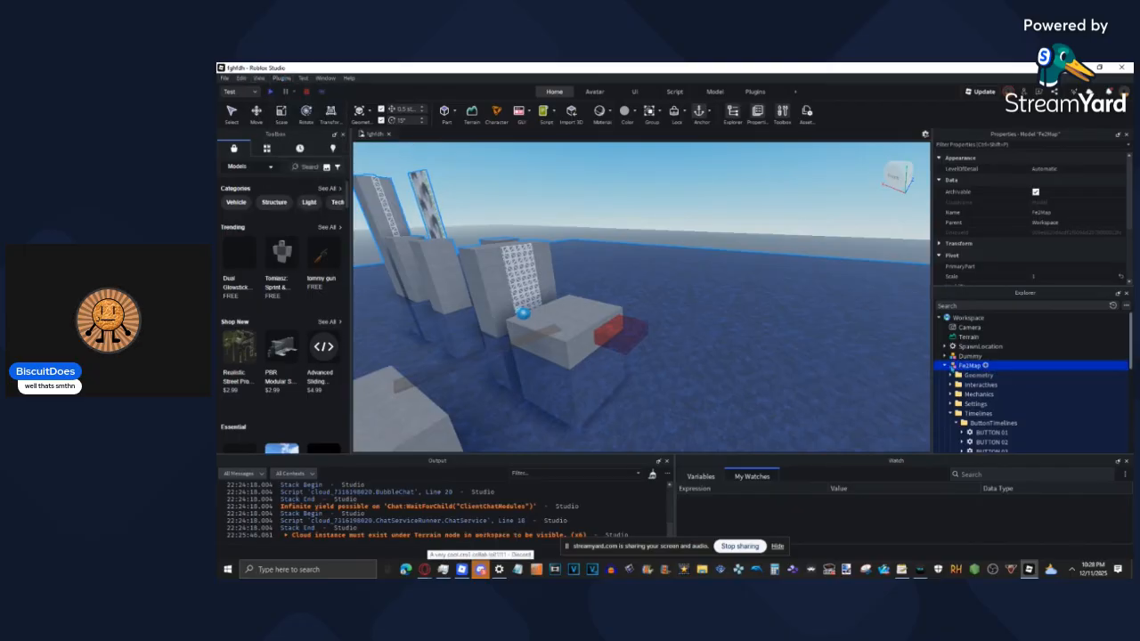
{"action": "scroll", "coordinate": [951, 369], "scroll_direction": "down", "scroll_amount": 3}
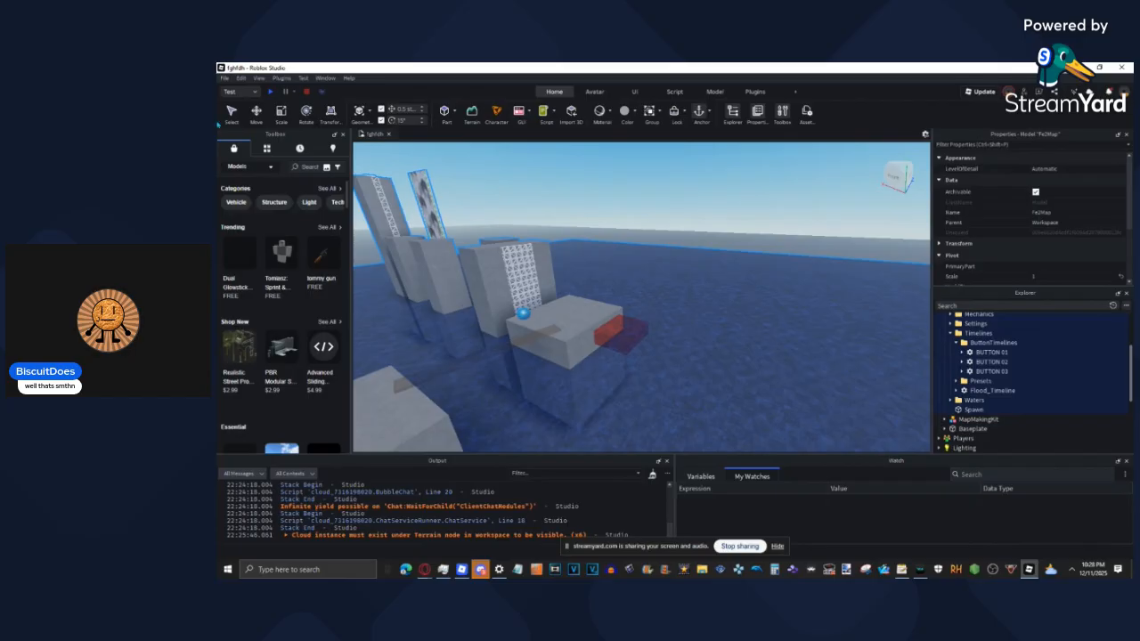
{"action": "left_click", "coordinate": [281, 78]}
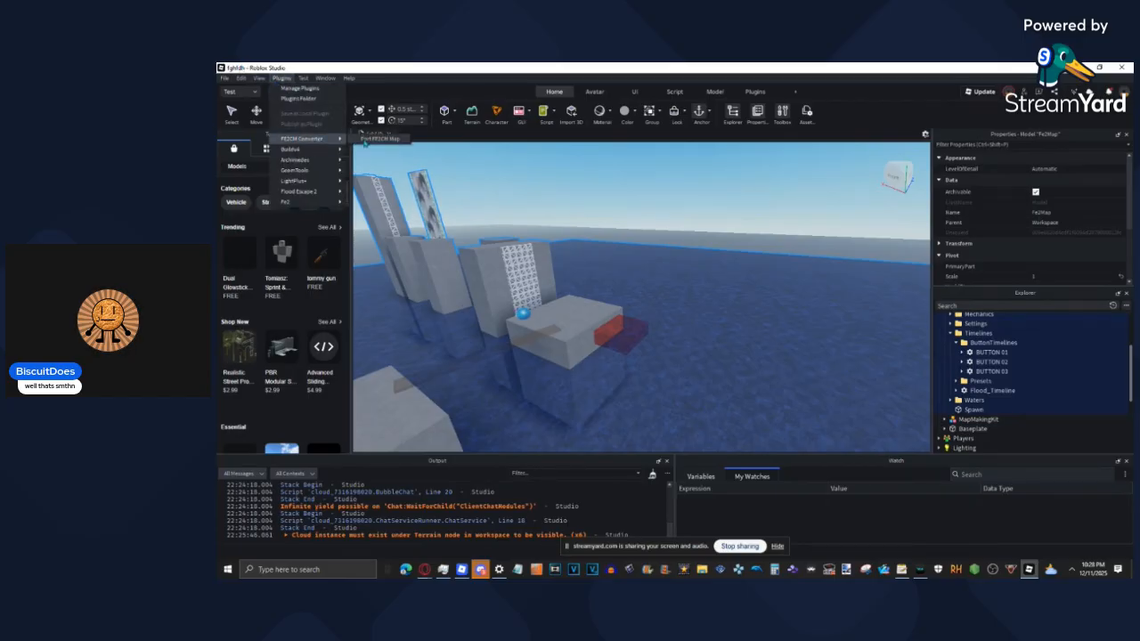
{"action": "left_click", "coordinate": [367, 140]}
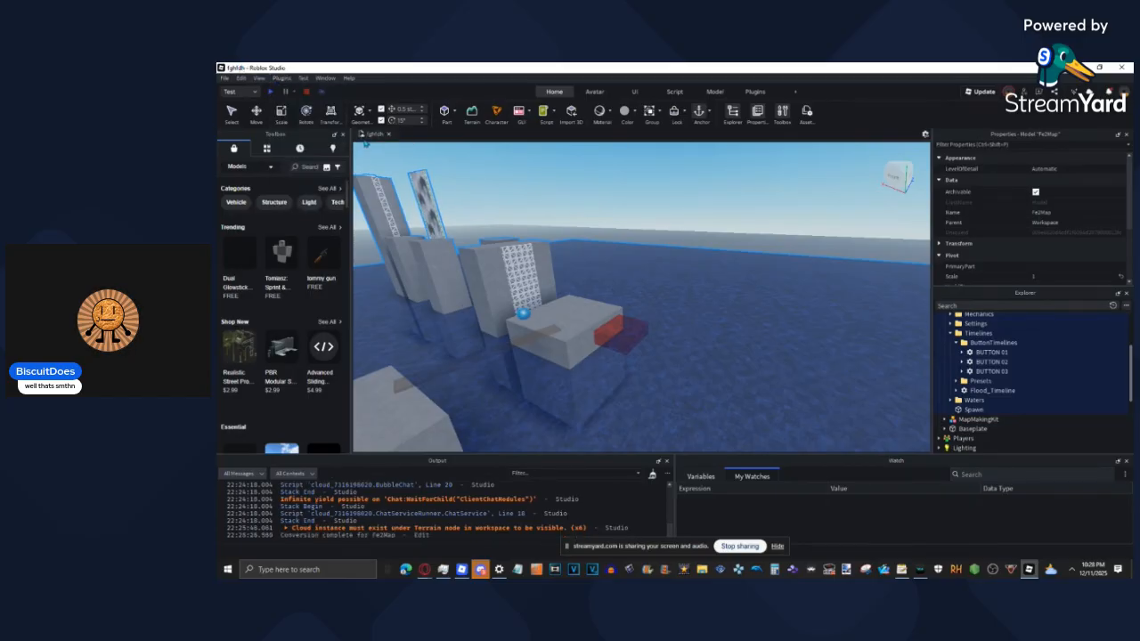
Step: Save the converted Fe2Map model to Roblox as a Model, overwriting the existing Fe2Map asset, and close the Asset Configuration dialog
{"action": "scroll", "coordinate": [997, 356], "scroll_direction": "up", "scroll_amount": 3}
{"action": "right_click", "coordinate": [967, 366]}
{"action": "mouse_move", "coordinate": [1003, 531]}
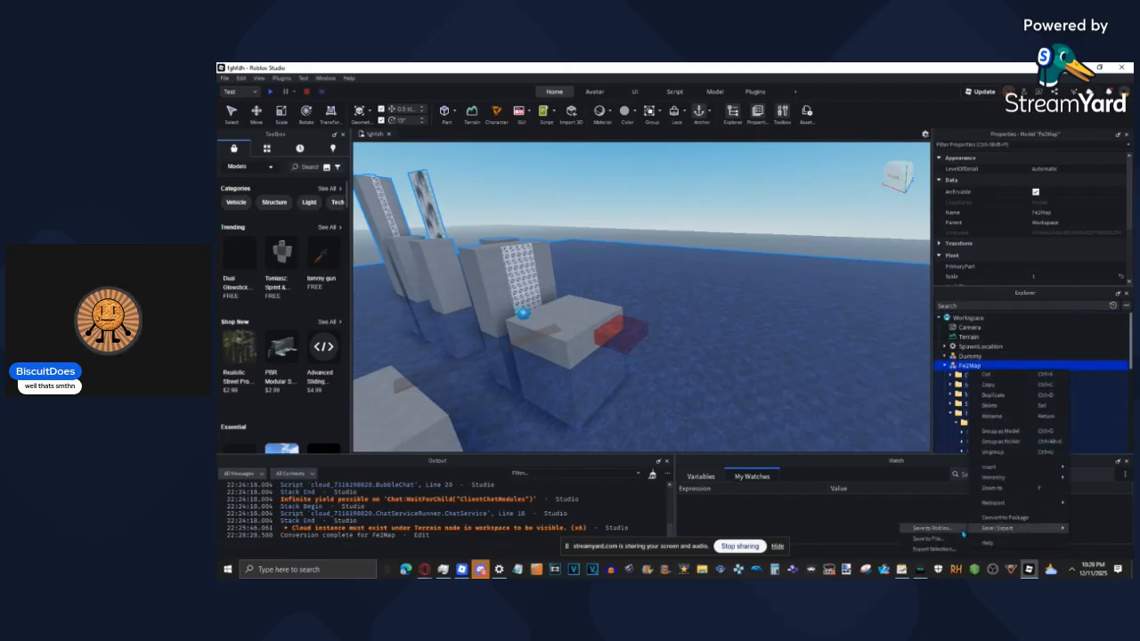
{"action": "left_click", "coordinate": [933, 528]}
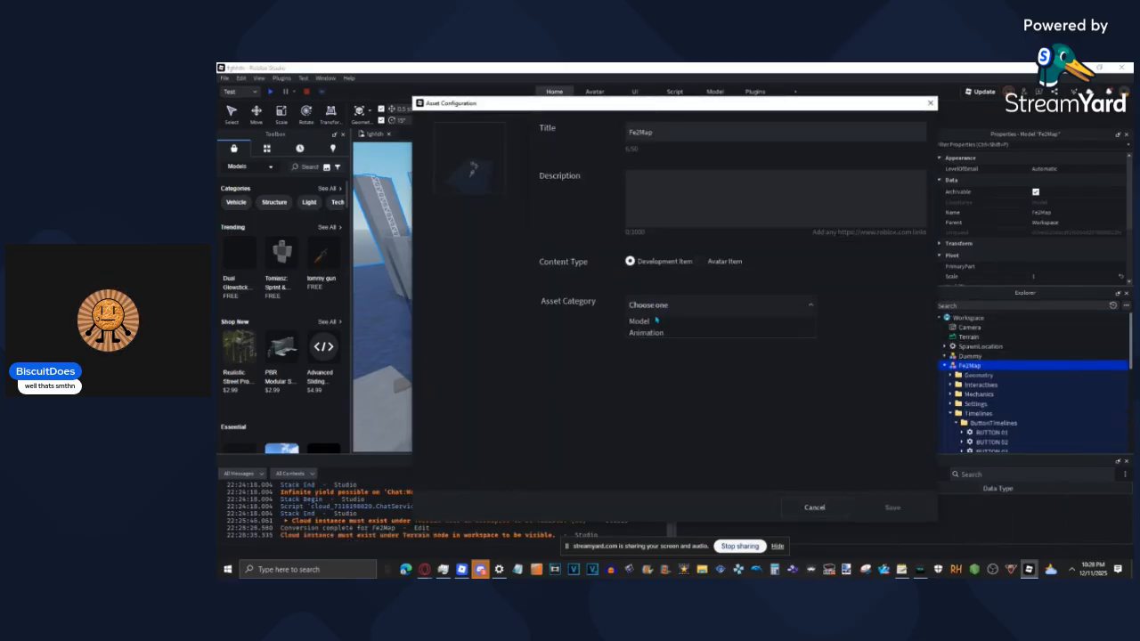
{"action": "left_click", "coordinate": [642, 320]}
{"action": "left_click", "coordinate": [472, 505]}
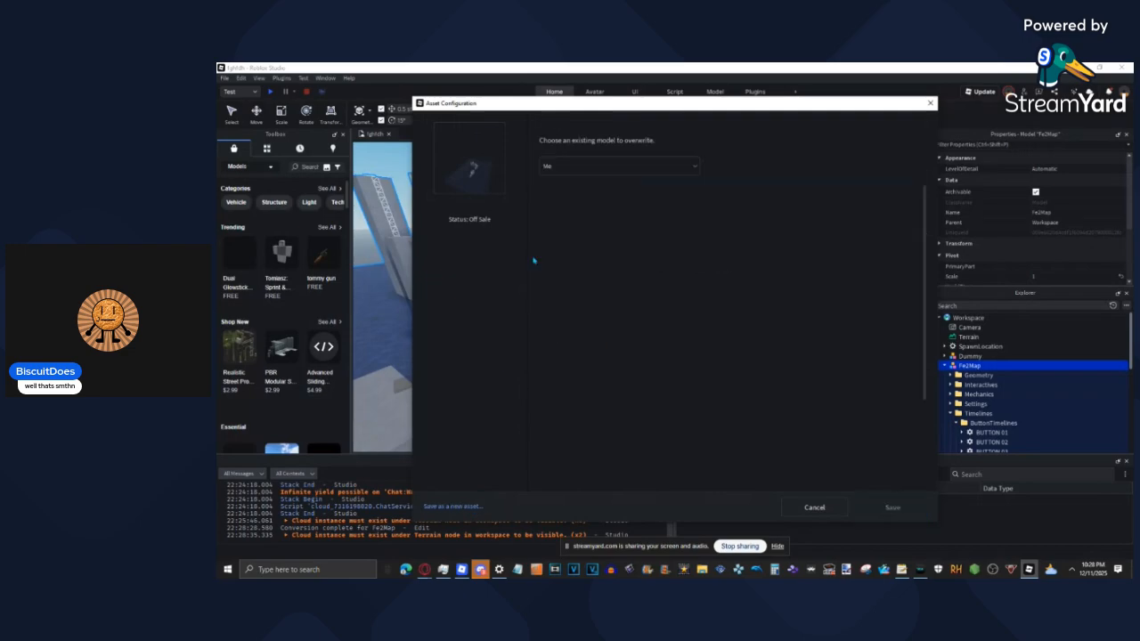
{"action": "left_click", "coordinate": [892, 506]}
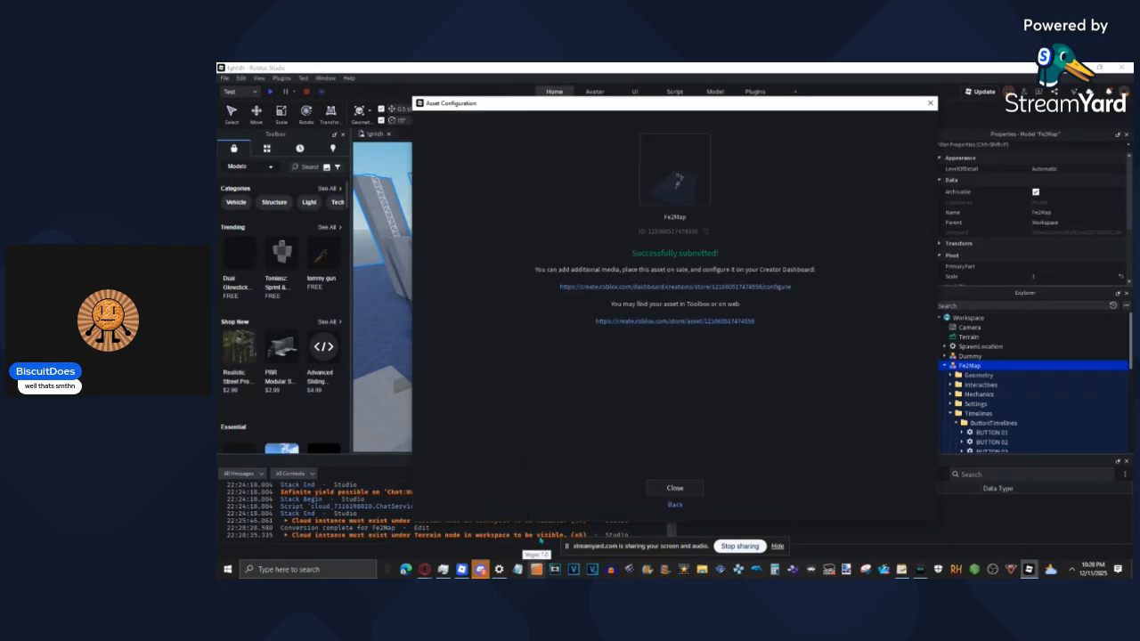
{"action": "left_click", "coordinate": [675, 489]}
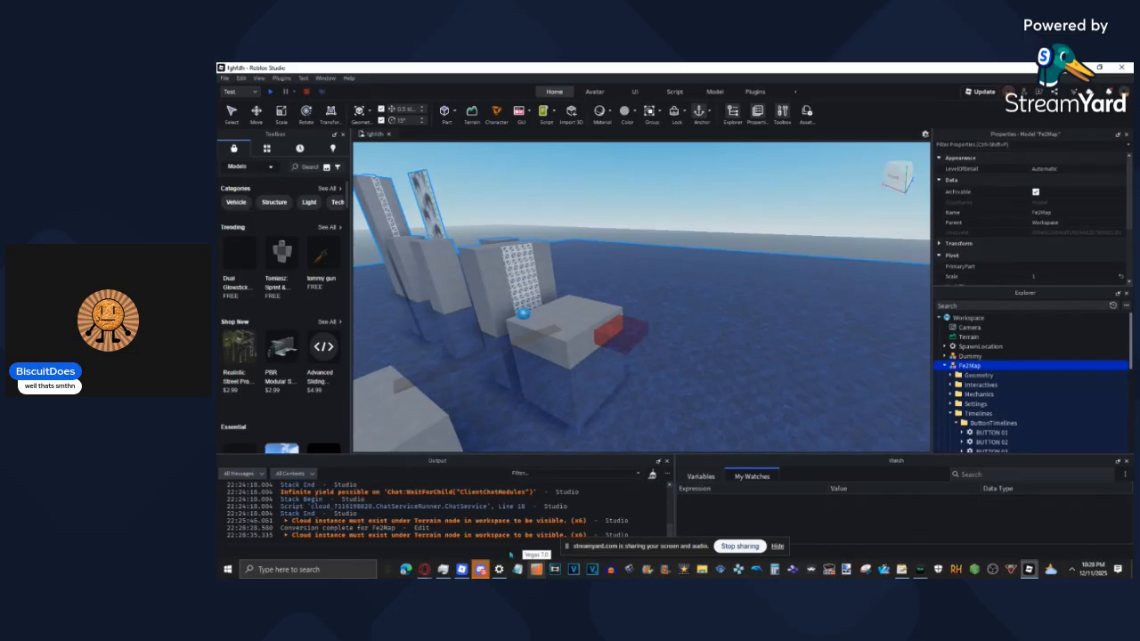
Step: Switch to Flood Escape 2 Community Maps and try to load the map by its short ID +nlpovzii
{"action": "left_click", "coordinate": [461, 569]}
{"action": "left_click", "coordinate": [566, 496]}
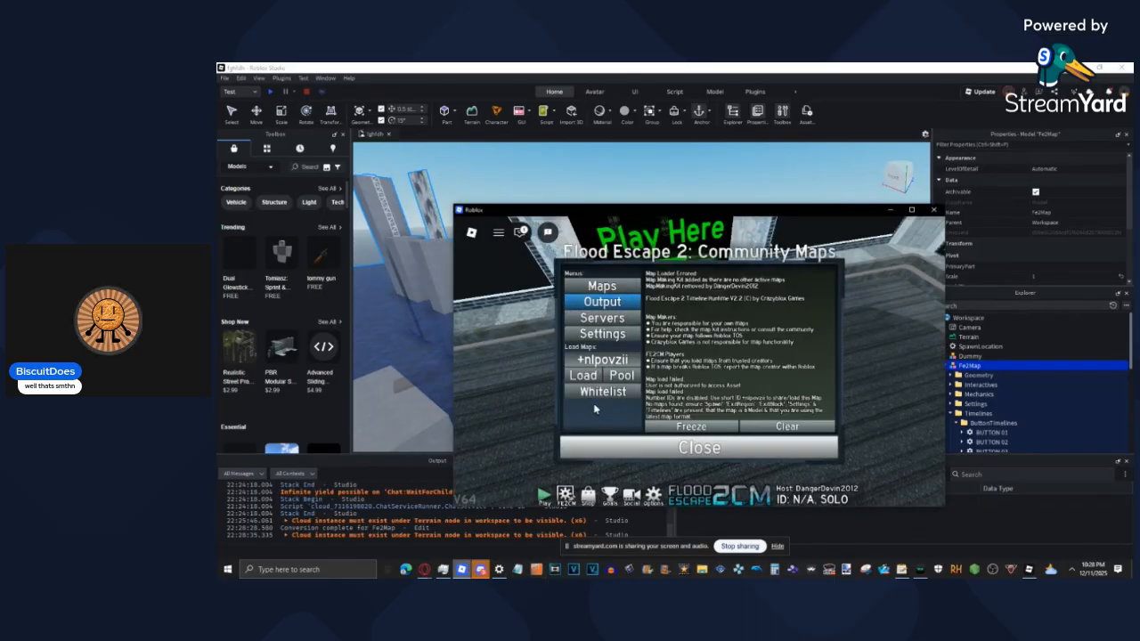
{"action": "left_click", "coordinate": [586, 376]}
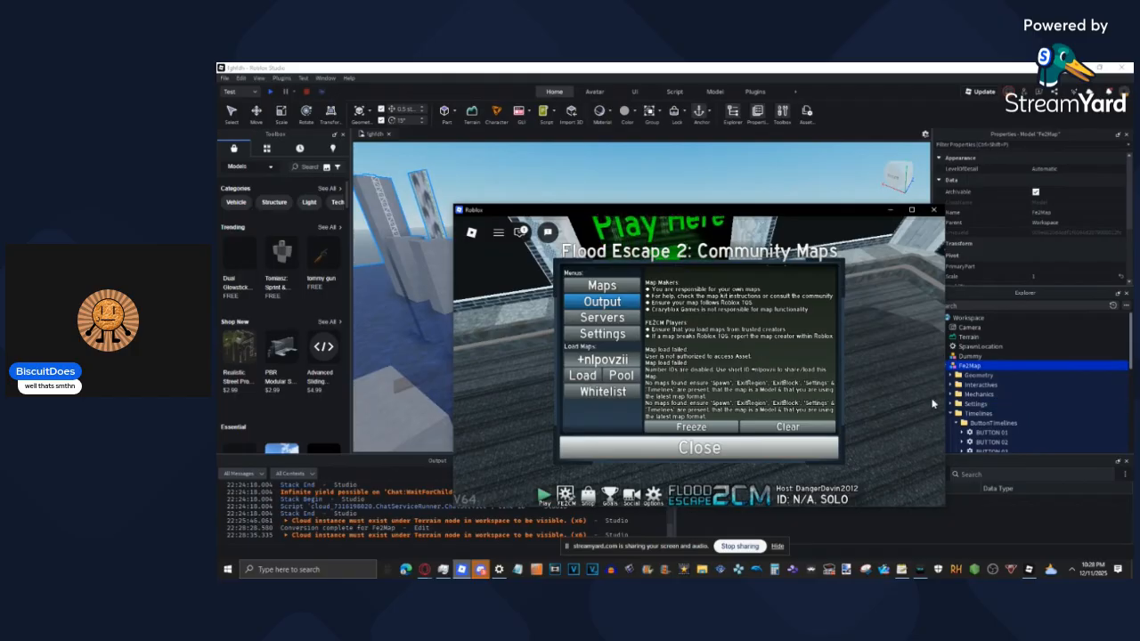
Step: In Roblox Studio, move the ExitBlock parts and ExitRegion from the Mechanics Exit folder directly into Fe2Map and delete the Exit folder
{"action": "left_click", "coordinate": [977, 395]}
{"action": "scroll", "coordinate": [974, 398], "scroll_direction": "down", "scroll_amount": 5}
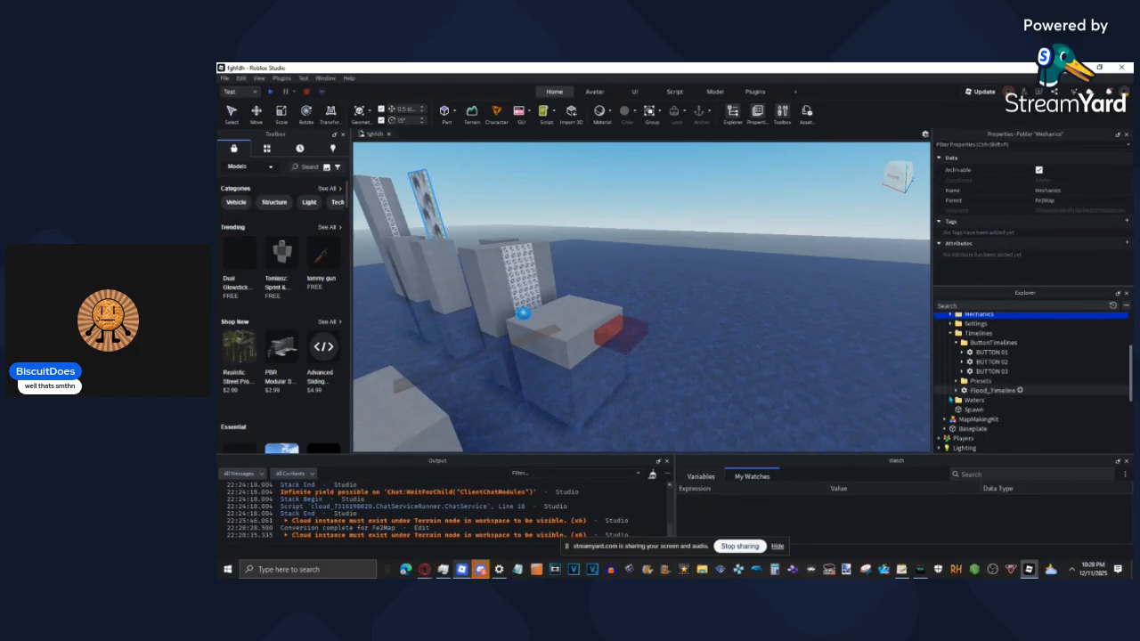
{"action": "scroll", "coordinate": [954, 395], "scroll_direction": "up", "scroll_amount": 2}
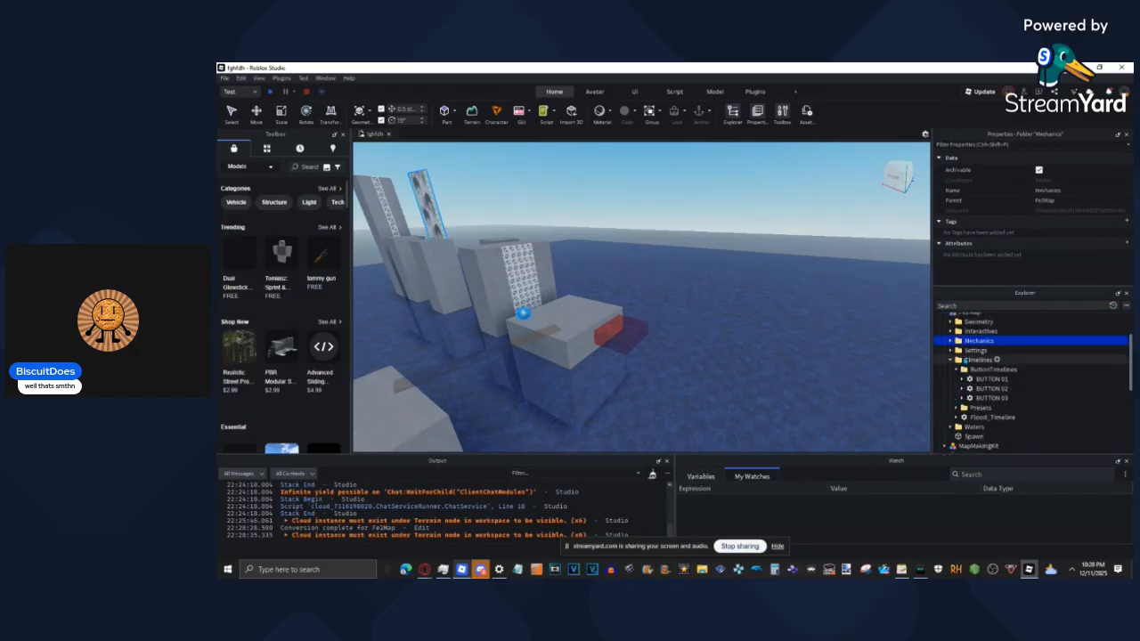
{"action": "scroll", "coordinate": [996, 360], "scroll_direction": "up", "scroll_amount": 4}
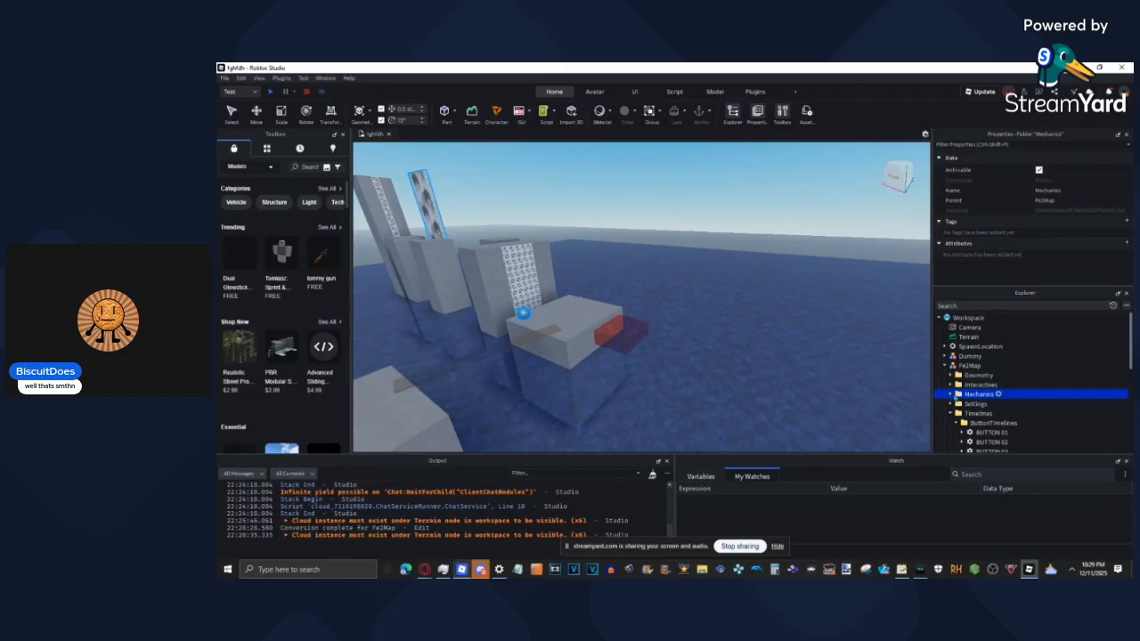
{"action": "left_click", "coordinate": [951, 395]}
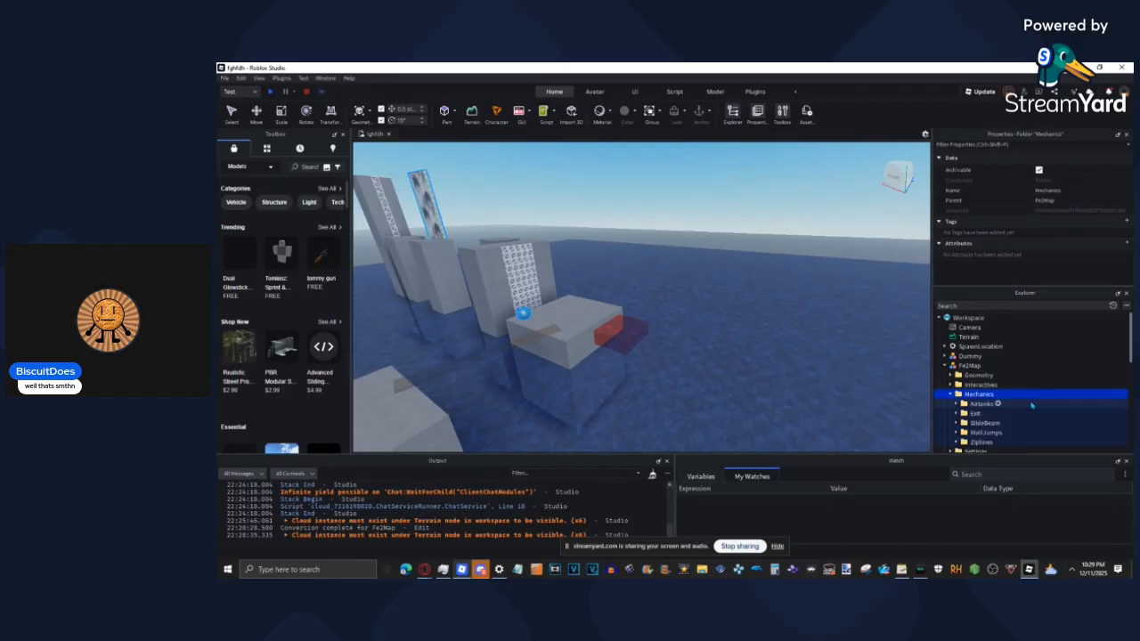
{"action": "left_click", "coordinate": [974, 414]}
{"action": "scroll", "coordinate": [989, 391], "scroll_direction": "down", "scroll_amount": 3}
{"action": "left_click", "coordinate": [991, 400]}
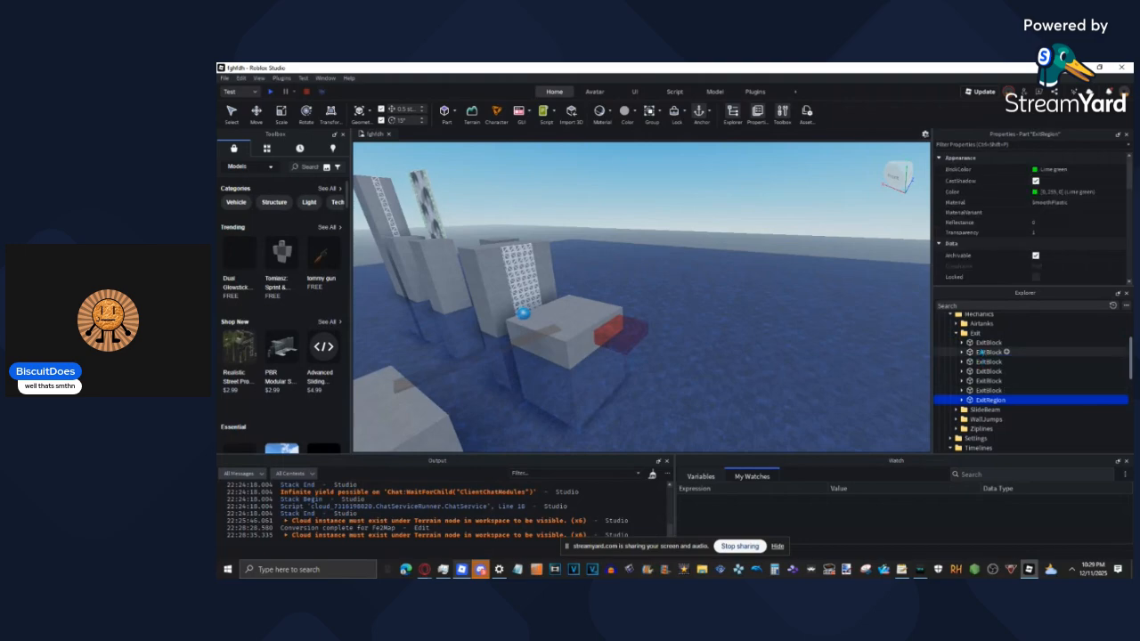
{"action": "left_click", "coordinate": [981, 352], "text": "shift"}
{"action": "left_click", "coordinate": [987, 342], "text": "shift"}
{"action": "scroll", "coordinate": [989, 357], "scroll_direction": "up", "scroll_amount": 2}
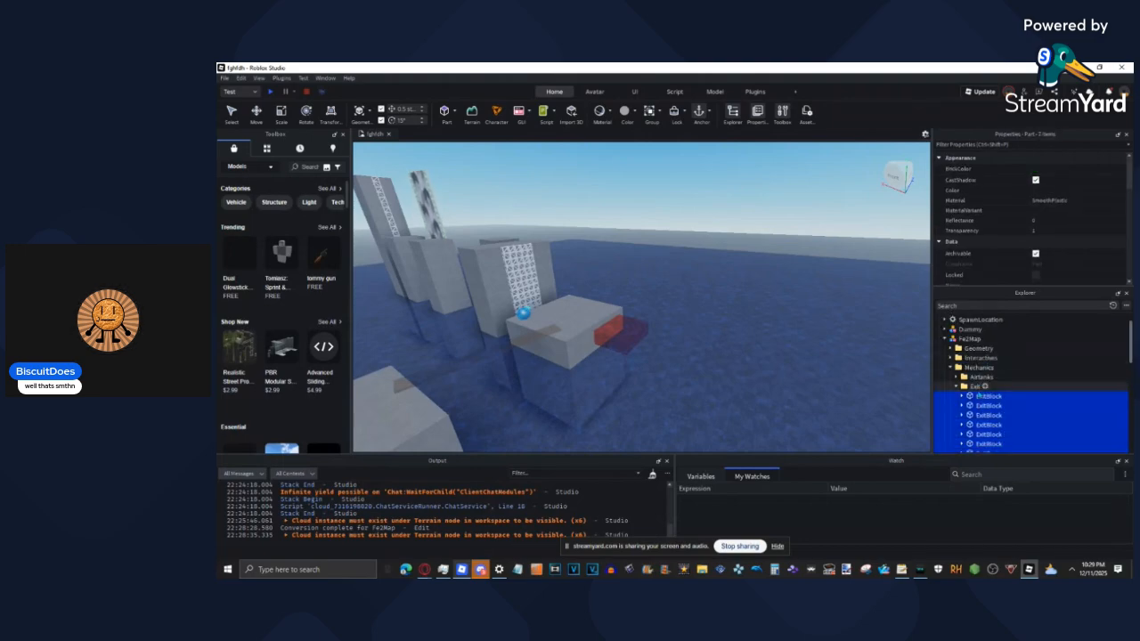
{"action": "mouse_move", "coordinate": [975, 356]}
{"action": "left_mouse_down"}
{"action": "mouse_move", "coordinate": [975, 385]}
{"action": "mouse_move", "coordinate": [1061, 405]}
{"action": "mouse_move", "coordinate": [969, 341]}
{"action": "left_mouse_up"}
{"action": "left_click", "coordinate": [974, 386]}
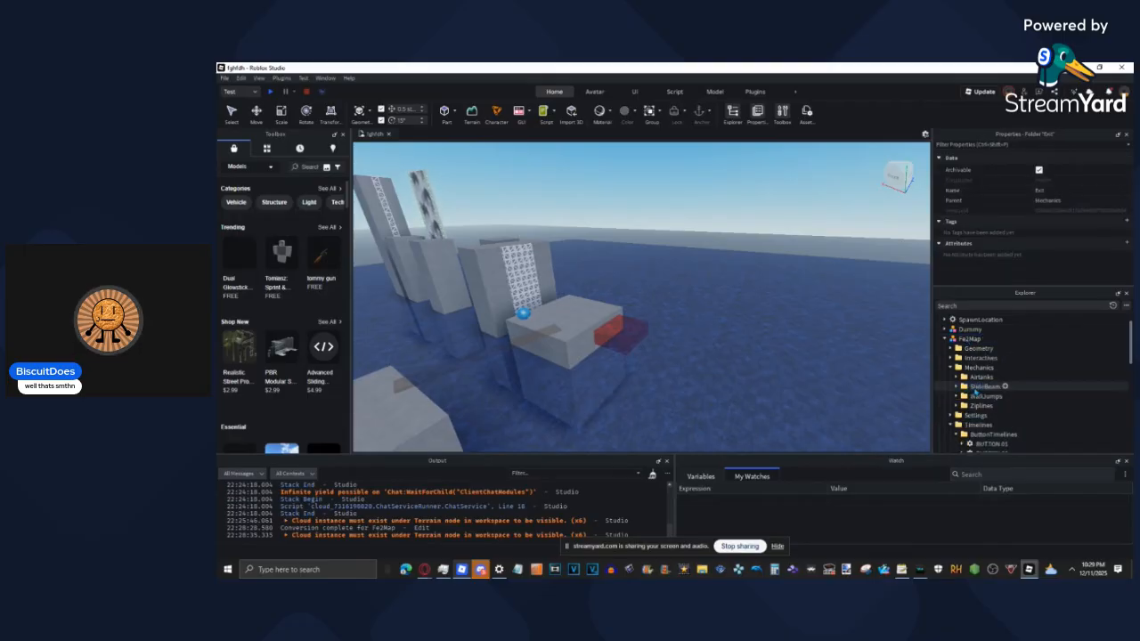
{"action": "key", "text": "Delete"}
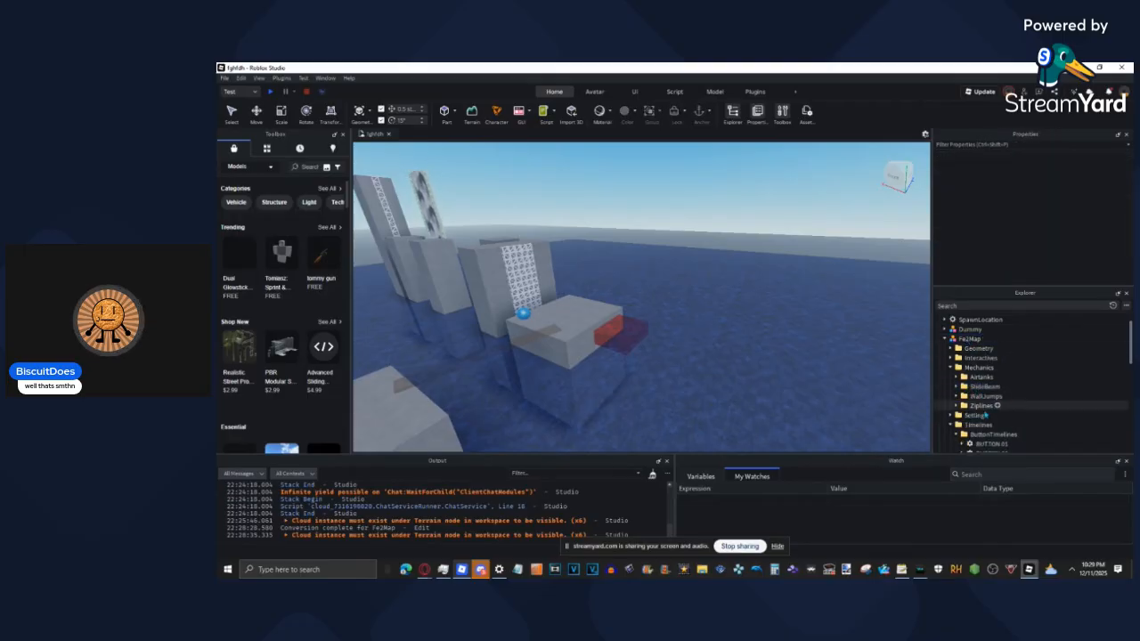
Step: Save the restructured Fe2Map model to Roblox as a Model, overwriting the existing Fe2Map asset
{"action": "right_click", "coordinate": [968, 341]}
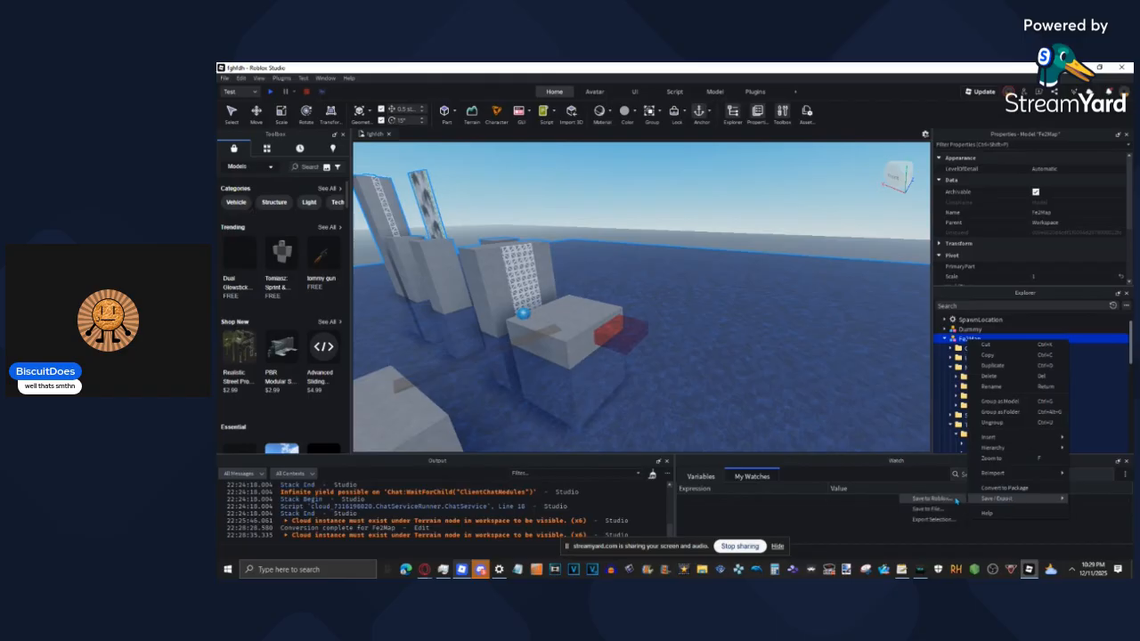
{"action": "left_click", "coordinate": [935, 499]}
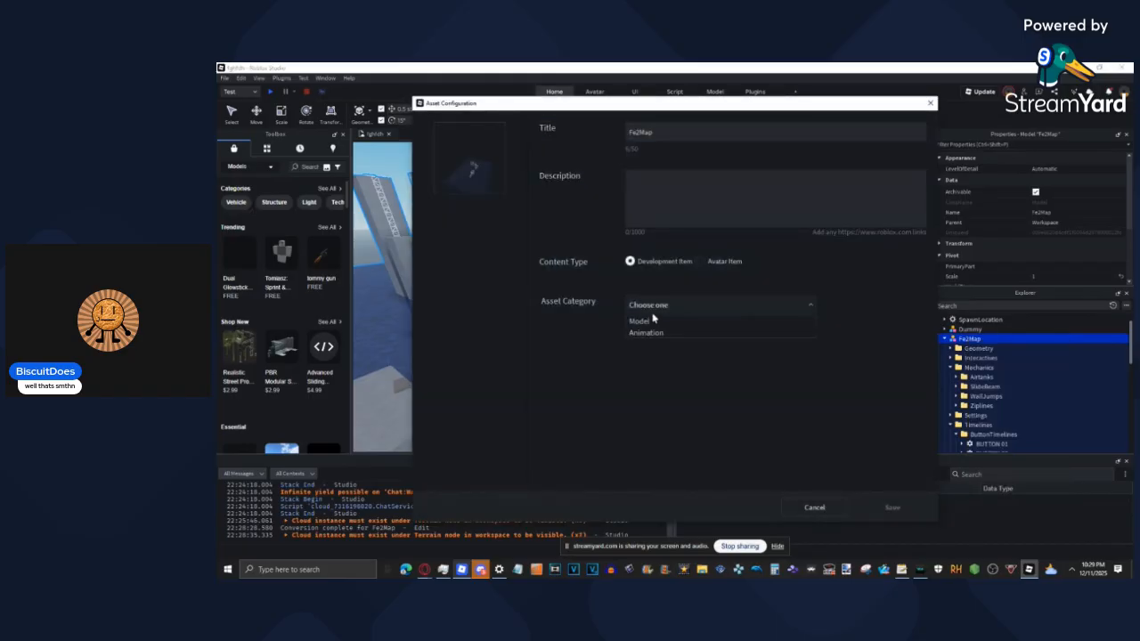
{"action": "left_click", "coordinate": [640, 321]}
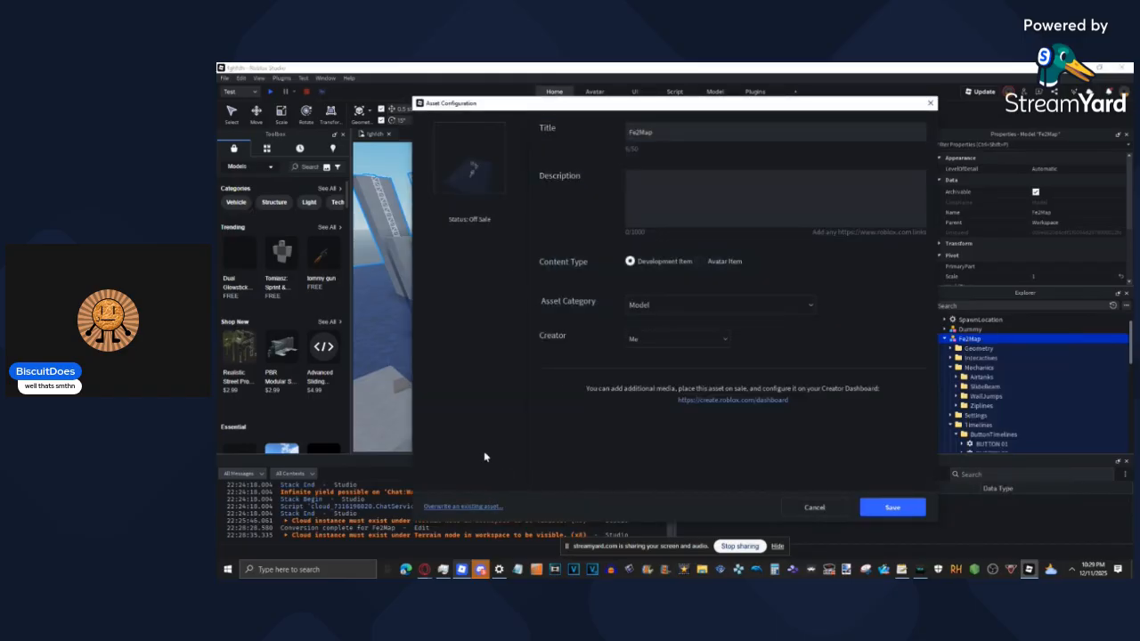
{"action": "left_click", "coordinate": [462, 507]}
{"action": "left_click", "coordinate": [578, 229]}
{"action": "left_click", "coordinate": [893, 507]}
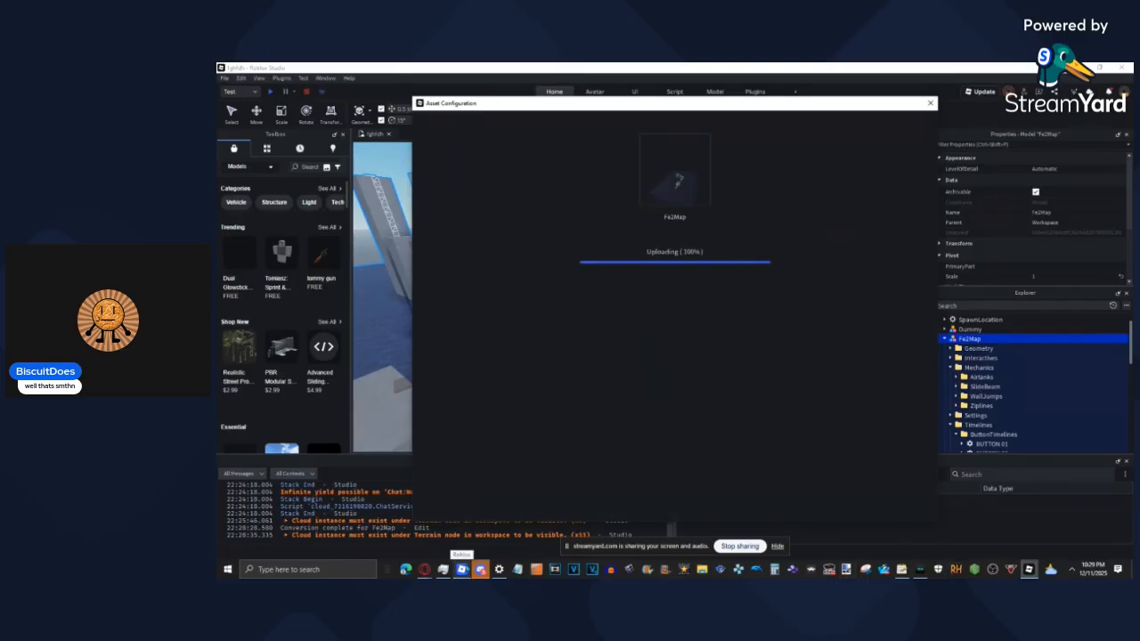
Step: Switch to Community Maps, load the map with short ID +nlpovzii and close the menu
{"action": "left_click", "coordinate": [461, 569]}
{"action": "left_click", "coordinate": [602, 375]}
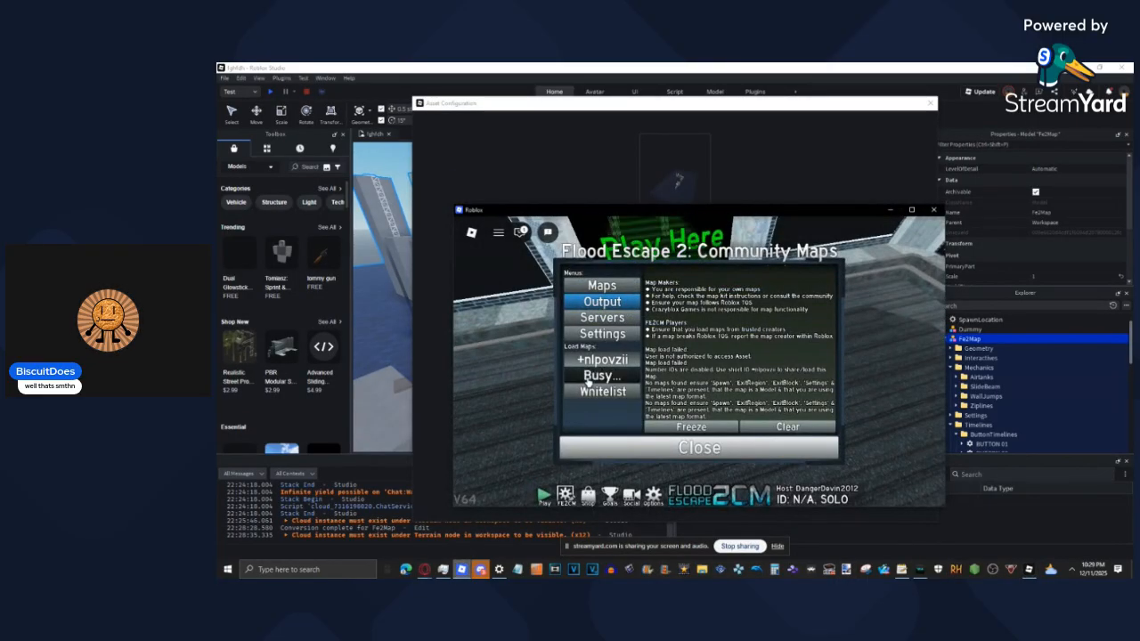
{"action": "left_click", "coordinate": [659, 445]}
Step: Walk into the Play Here entrance and vote for epik very cool map
{"action": "key", "text": "w"}
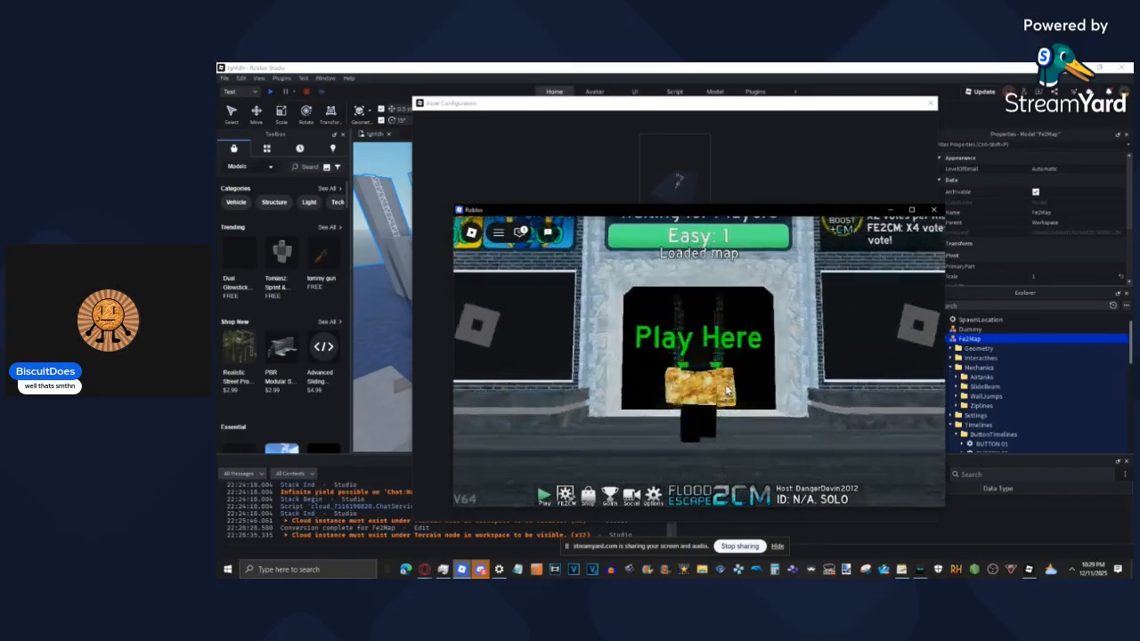
{"action": "left_click", "coordinate": [696, 465]}
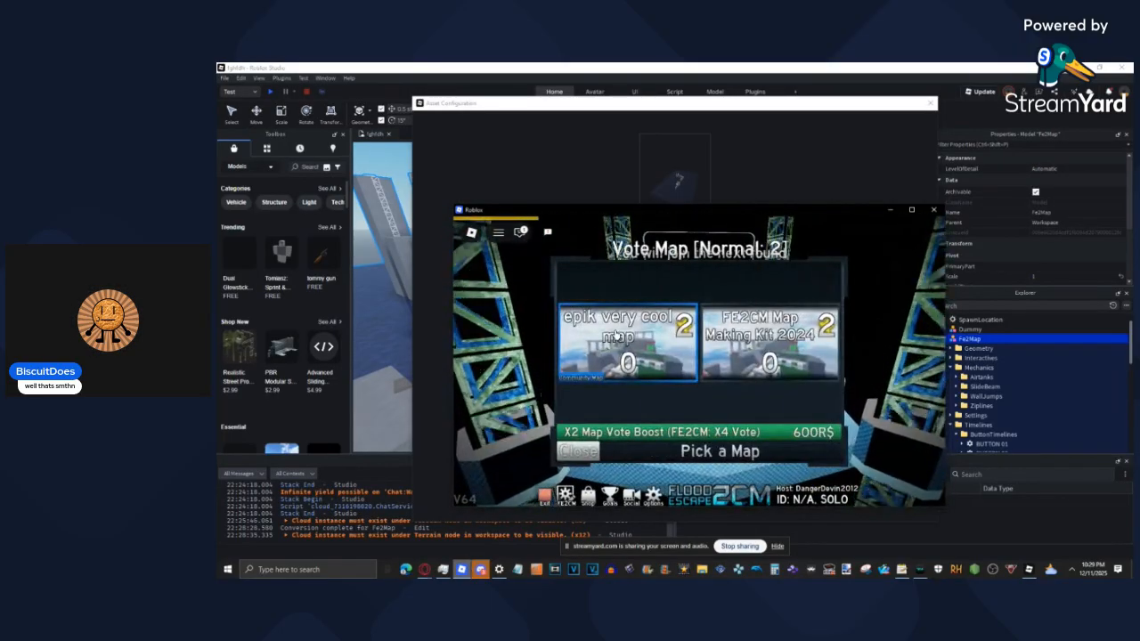
{"action": "left_click", "coordinate": [713, 452]}
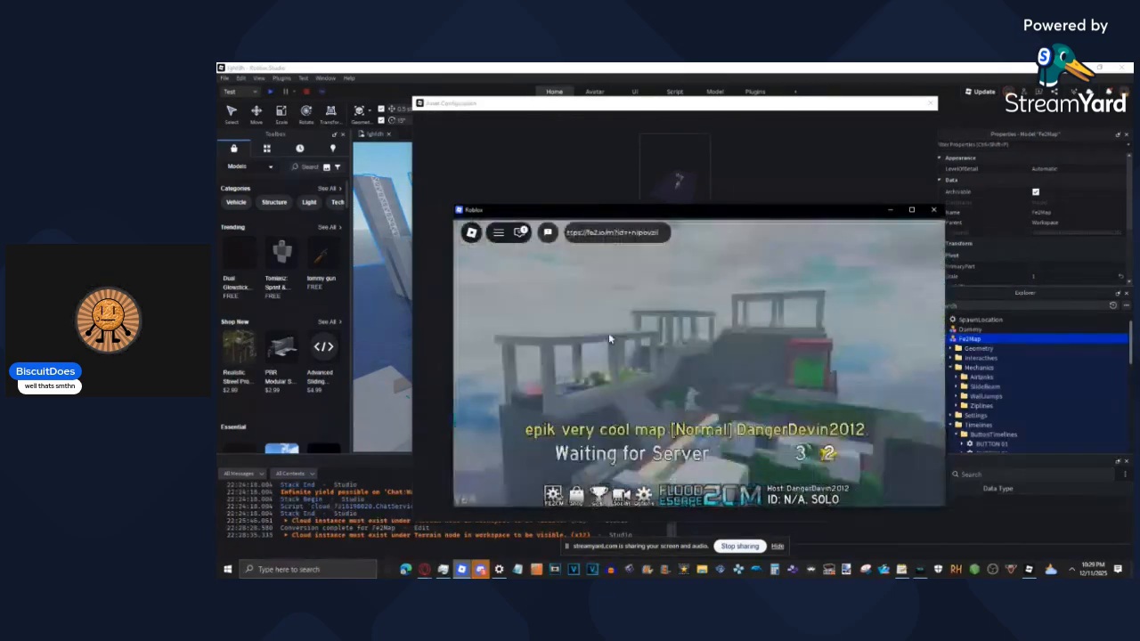
Step: Playtest the map's opening platforms and examine the flood around the block in front of the truss wall
{"action": "key", "text": "w"}
{"action": "right_click_drag", "start_coordinate": [693, 362], "coordinate": [733, 374]}
{"action": "key", "text": "d"}
{"action": "key", "text": "shift"}
{"action": "scroll", "coordinate": [699, 362], "scroll_direction": "up", "scroll_amount": 3}
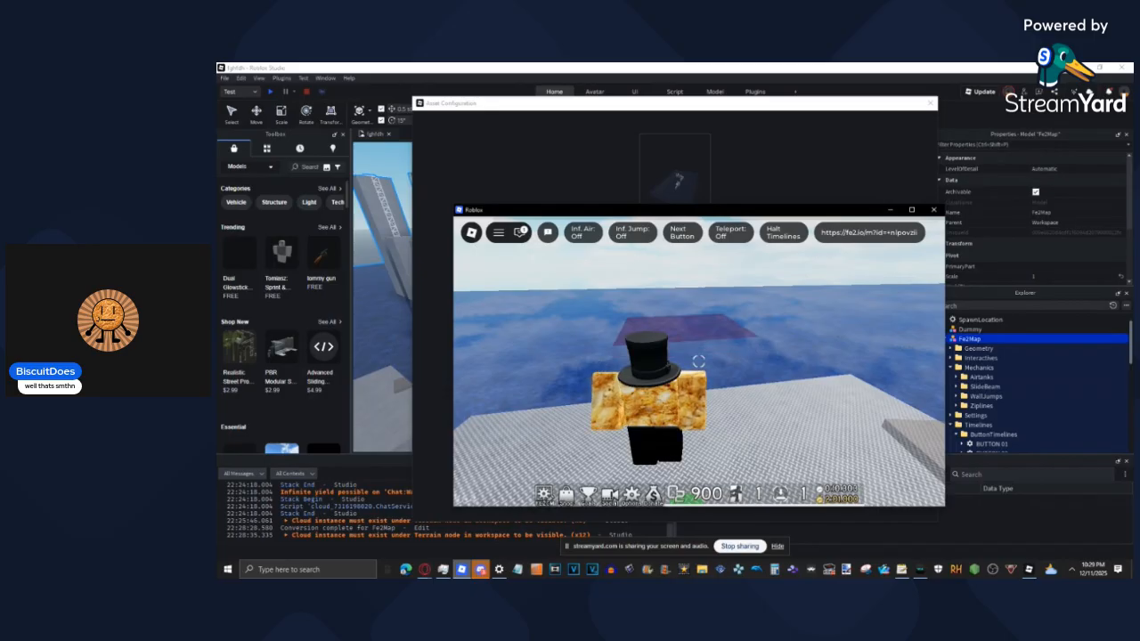
{"action": "key", "text": "shift"}
{"action": "scroll", "coordinate": [668, 362], "scroll_direction": "down", "scroll_amount": 5}
{"action": "right_click_drag", "start_coordinate": [669, 362], "coordinate": [763, 316]}
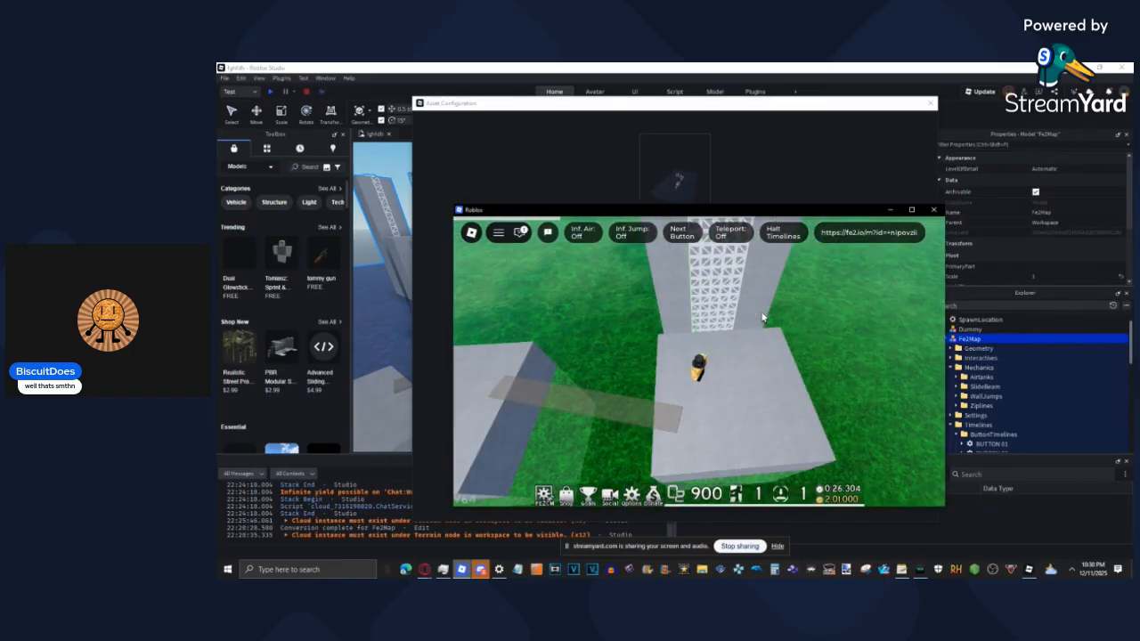
{"action": "right_click_drag", "start_coordinate": [763, 317], "coordinate": [762, 317]}
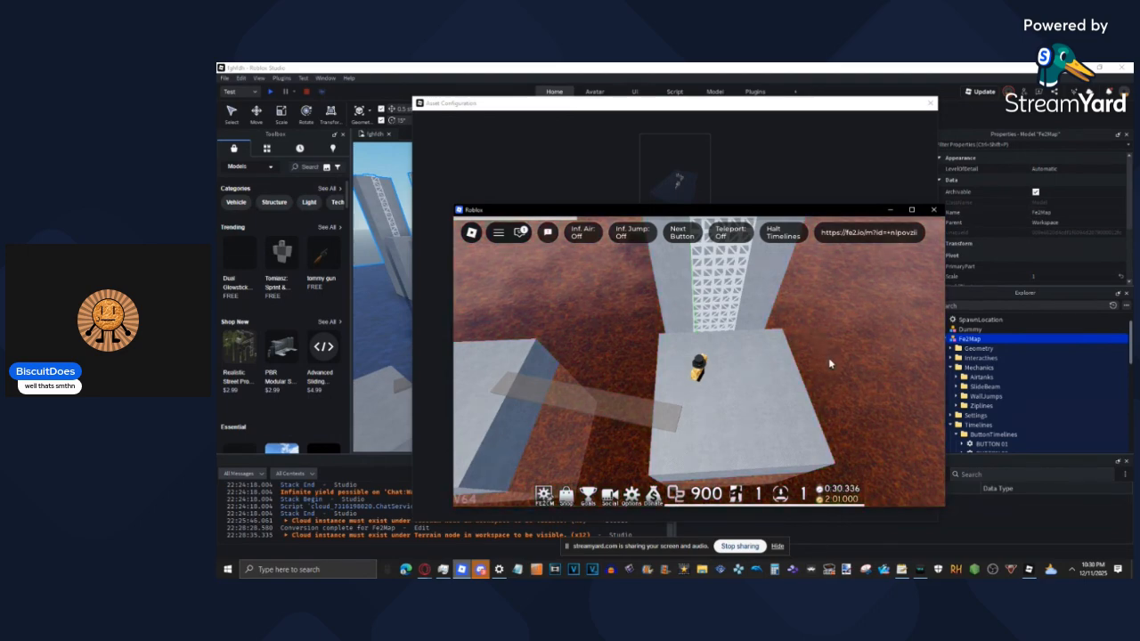
Step: Continue the playtest past the truss wall and activate the map's first button
{"action": "right_click_drag", "start_coordinate": [706, 362], "coordinate": [658, 364]}
{"action": "key", "text": "w"}
{"action": "key", "text": "space"}
{"action": "key", "text": "space"}
{"action": "key", "text": "space"}
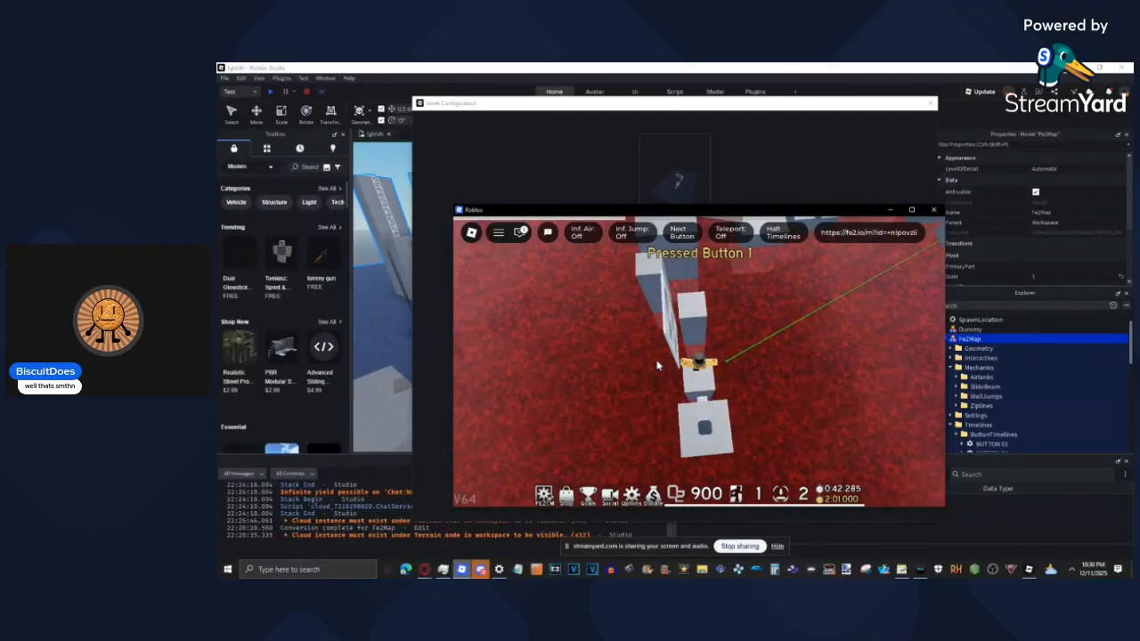
Step: Jump along the blocks and walls towards the platform that holds the second button
{"action": "right_click_drag", "start_coordinate": [715, 296], "coordinate": [697, 367]}
{"action": "key", "text": "space"}
{"action": "key", "text": "space"}
{"action": "key", "text": "space"}
{"action": "key", "text": "space"}
{"action": "key", "text": "space"}
{"action": "key", "text": "w"}
{"action": "key", "text": "w"}
{"action": "key", "text": "space"}
{"action": "key", "text": "w"}
{"action": "key", "text": "space"}
{"action": "key", "text": "w"}
{"action": "key", "text": "space"}
{"action": "key", "text": "w"}
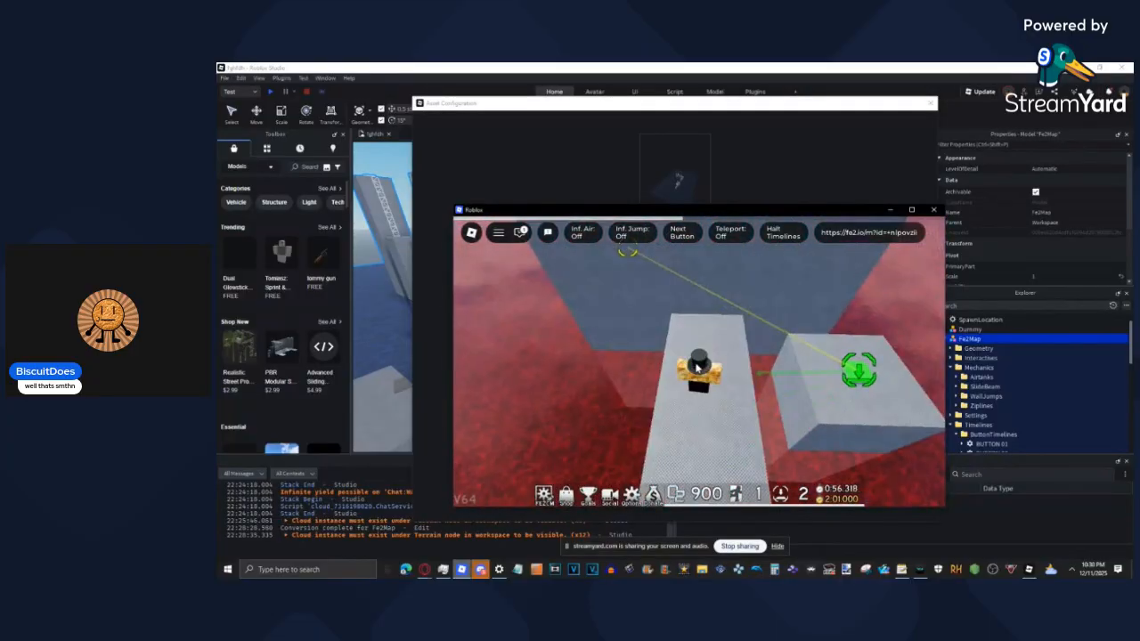
Step: Jump onto the second button's platform and play the rest of the map through to its exit
{"action": "key", "text": "shift"}
{"action": "key", "text": "space"}
{"action": "key", "text": "w"}
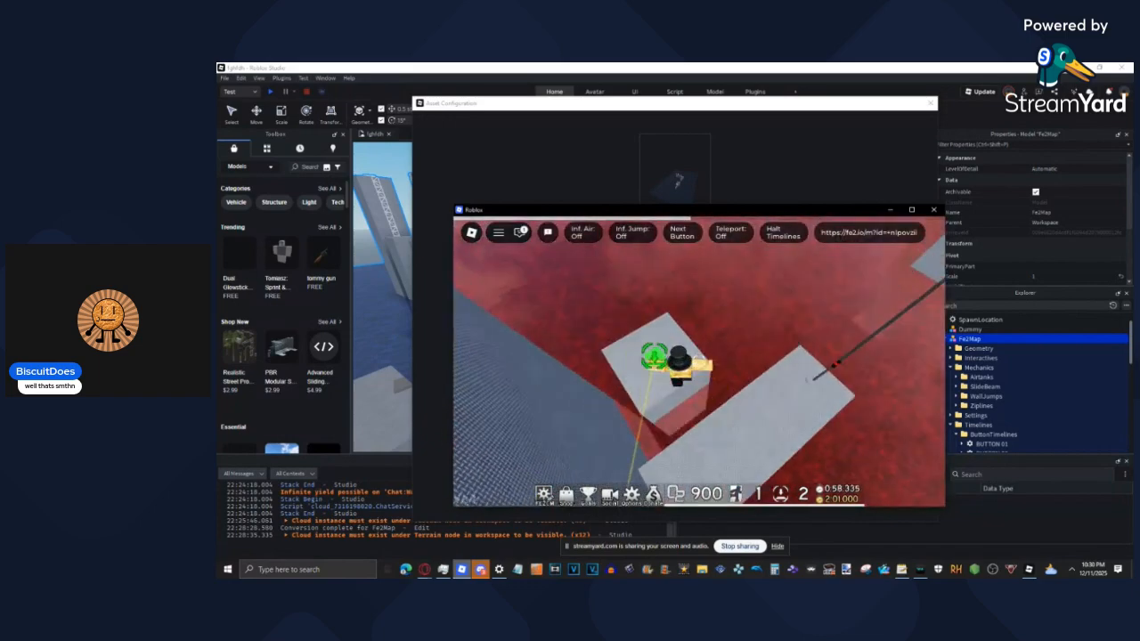
{"action": "right_click_drag", "start_coordinate": [699, 366], "coordinate": [765, 371]}
{"action": "scroll", "coordinate": [763, 372], "scroll_direction": "down", "scroll_amount": 1}
{"action": "key", "text": "w"}
{"action": "key", "text": "shift"}
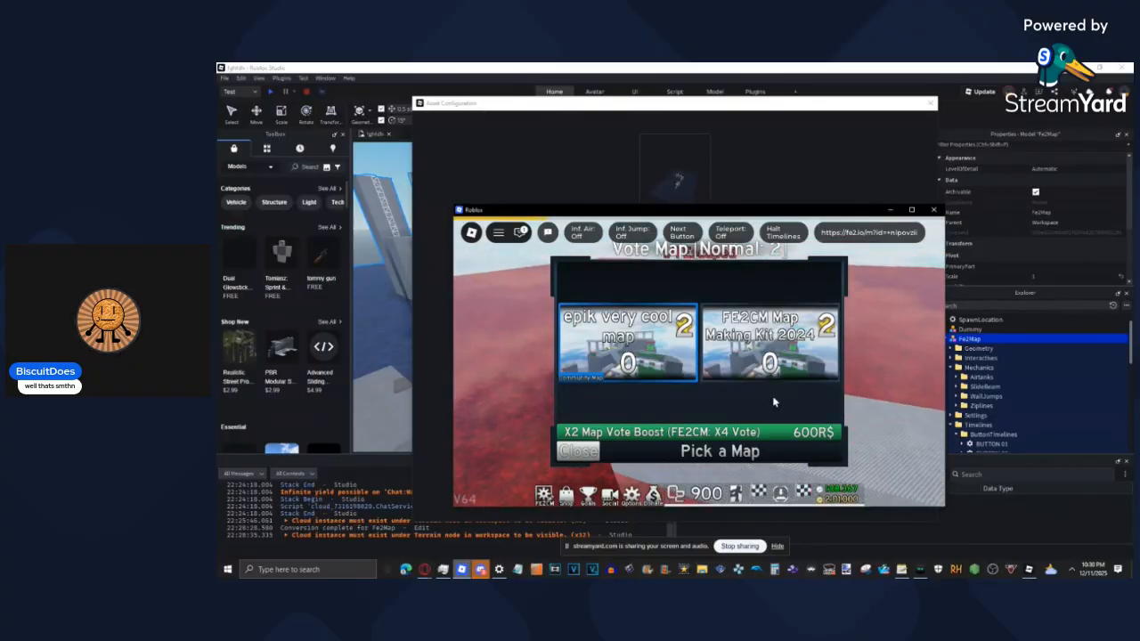
Step: Reset the character to return to the Community Maps lobby
{"action": "key", "text": "Escape"}
{"action": "key", "text": "r"}
{"action": "key", "text": "Return"}
{"action": "key", "text": "s"}
{"action": "right_click_drag", "start_coordinate": [711, 370], "coordinate": [711, 369]}
{"action": "scroll", "coordinate": [711, 370], "scroll_direction": "up", "scroll_amount": 3}
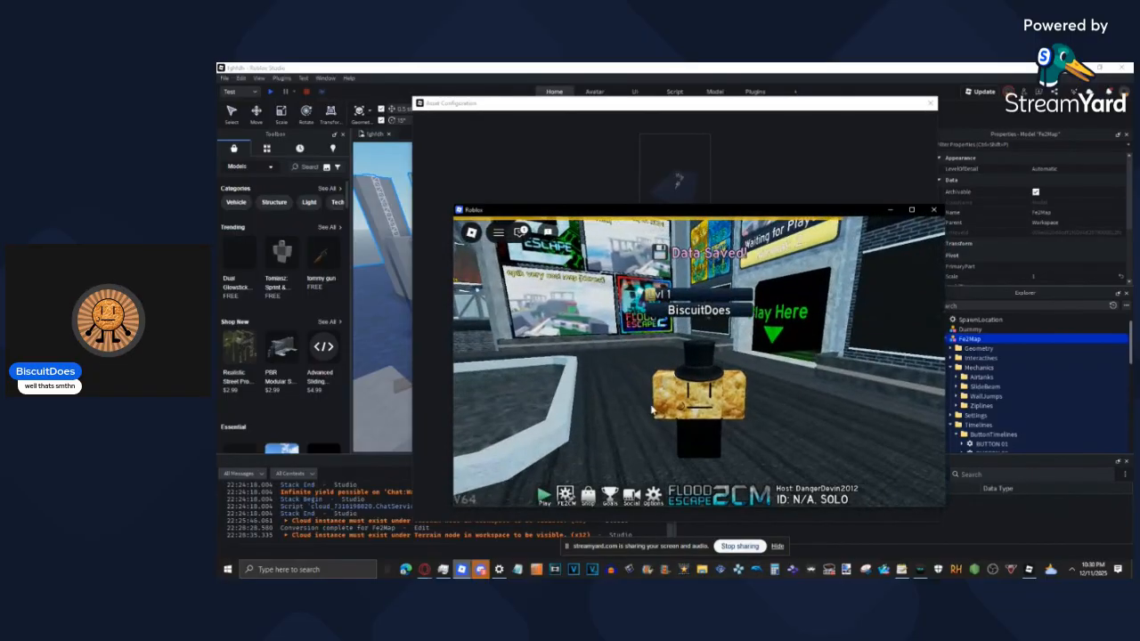
Step: Switch to the StreamYard studio window in the browser
{"action": "left_click", "coordinate": [424, 569]}
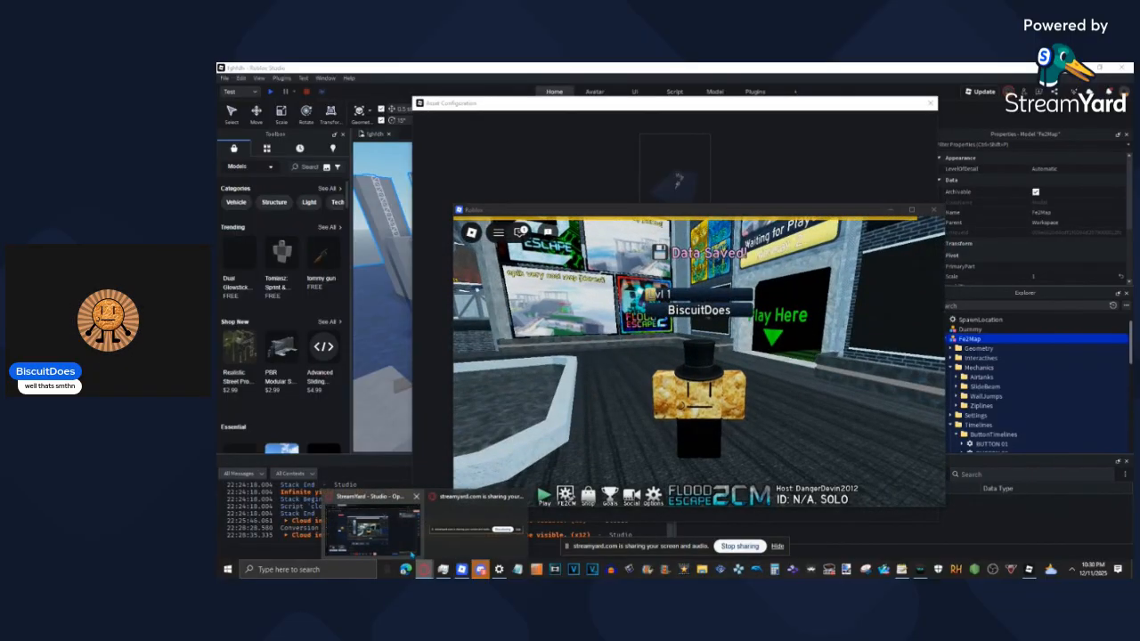
{"action": "left_click", "coordinate": [411, 554]}
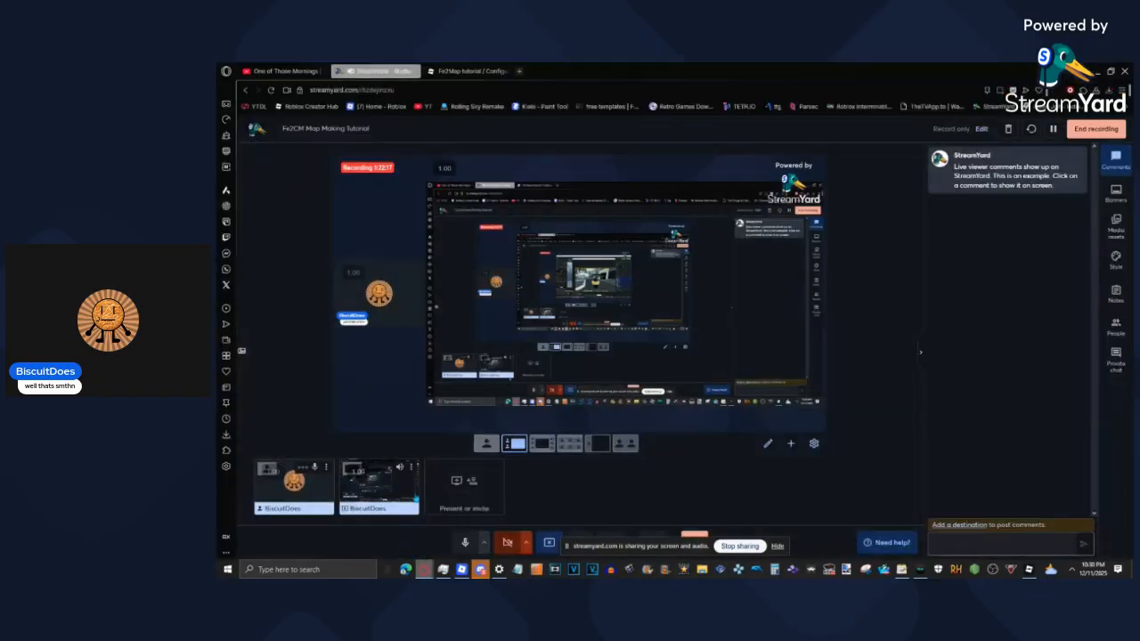